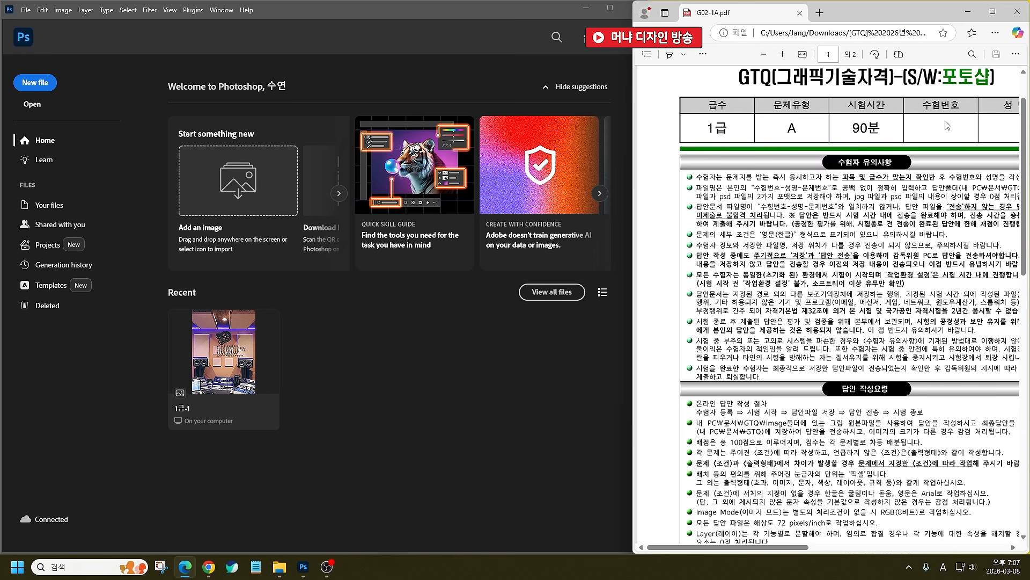
Step: With the PDF drawing pen, circle the pixel unit, RGB(8비트) and 해상도 72 pixels/inch requirements in the answer guidelines
{"action": "left_click", "coordinate": [703, 54]}
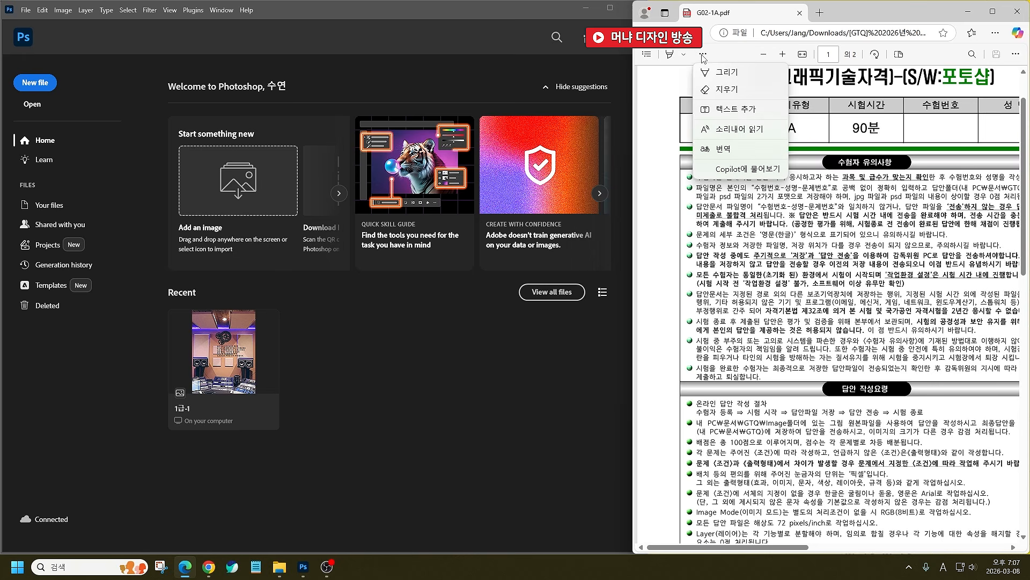
{"action": "left_click", "coordinate": [710, 74]}
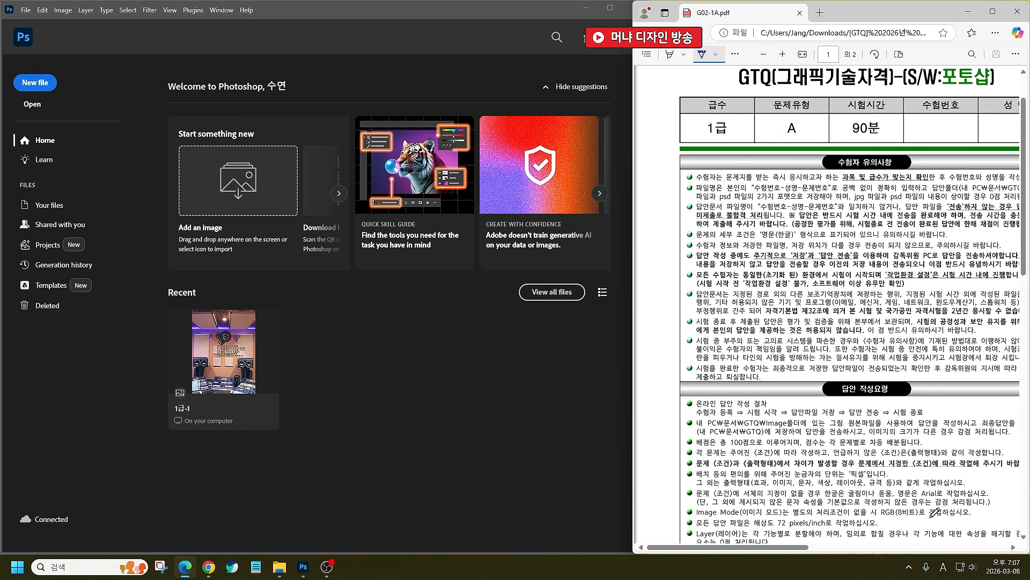
{"action": "scroll", "coordinate": [934, 507], "scroll_direction": "up", "scroll_amount": 3, "text": "ctrl"}
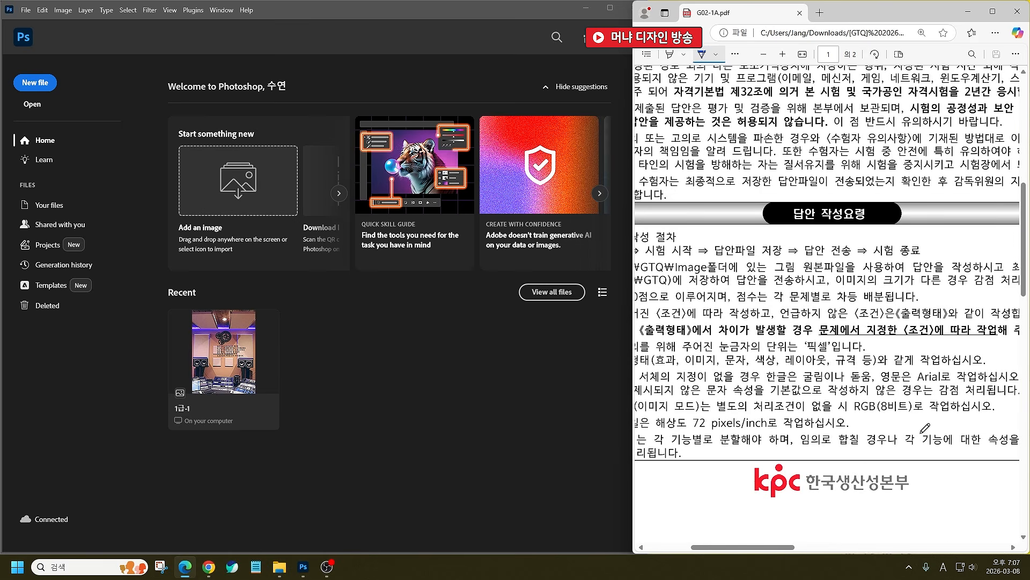
{"action": "mouse_move", "coordinate": [847, 343]}
{"action": "left_mouse_down"}
{"action": "mouse_move", "coordinate": [806, 361]}
{"action": "mouse_move", "coordinate": [804, 318]}
{"action": "mouse_move", "coordinate": [852, 317]}
{"action": "mouse_move", "coordinate": [854, 357]}
{"action": "left_mouse_up"}
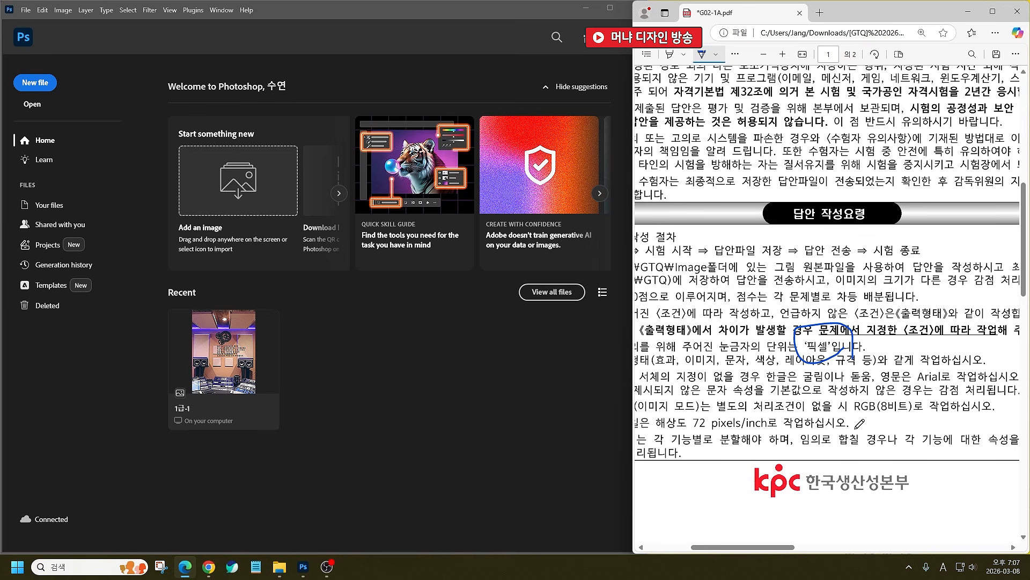
{"action": "mouse_move", "coordinate": [846, 414]}
{"action": "left_mouse_down"}
{"action": "mouse_move", "coordinate": [901, 418]}
{"action": "mouse_move", "coordinate": [936, 407]}
{"action": "mouse_move", "coordinate": [915, 387]}
{"action": "mouse_move", "coordinate": [869, 393]}
{"action": "mouse_move", "coordinate": [843, 420]}
{"action": "left_mouse_up"}
{"action": "mouse_move", "coordinate": [658, 420]}
{"action": "left_mouse_down"}
{"action": "mouse_move", "coordinate": [661, 429]}
{"action": "mouse_move", "coordinate": [775, 429]}
{"action": "mouse_move", "coordinate": [738, 408]}
{"action": "mouse_move", "coordinate": [655, 416]}
{"action": "mouse_move", "coordinate": [657, 430]}
{"action": "left_mouse_up"}
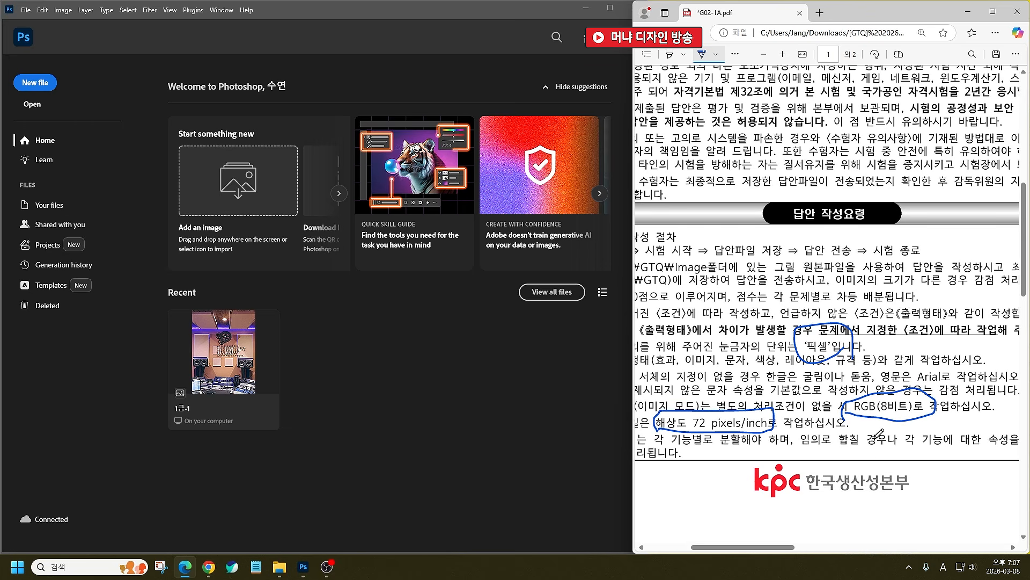
Step: Below 문제2 in the PDF, handwrite the order 2-3-4-1 and the notes 70 and 60, and underline the 70
{"action": "scroll", "coordinate": [713, 369], "scroll_direction": "down", "scroll_amount": 5}
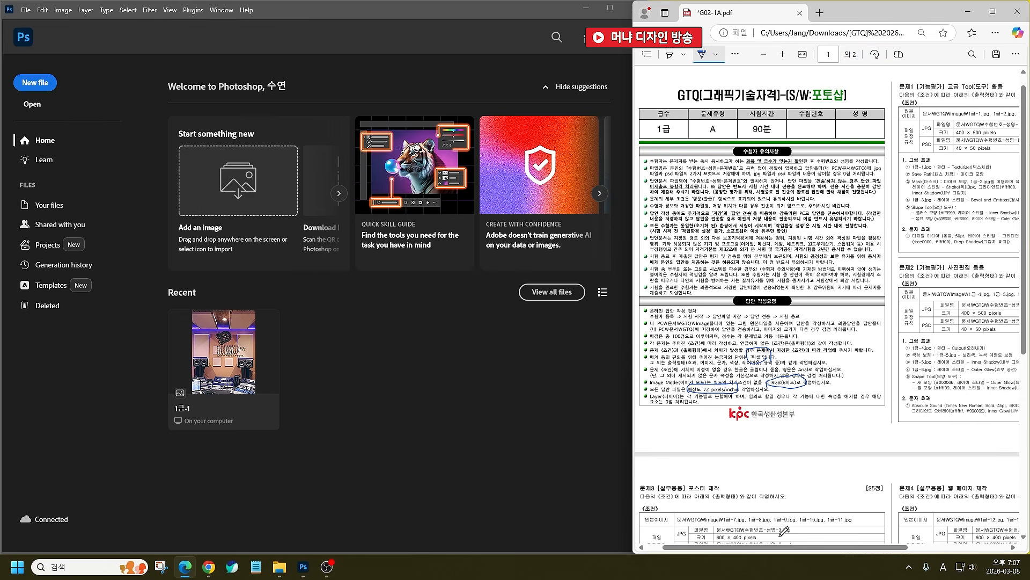
{"action": "scroll", "coordinate": [899, 546], "scroll_direction": "up", "scroll_amount": 3}
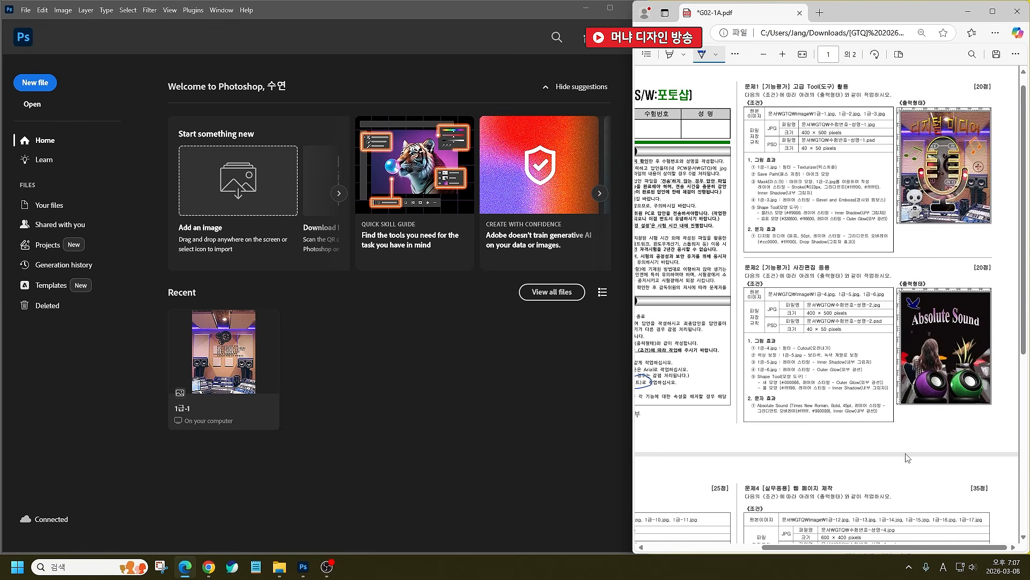
{"action": "scroll", "coordinate": [870, 432], "scroll_direction": "up", "scroll_amount": 3}
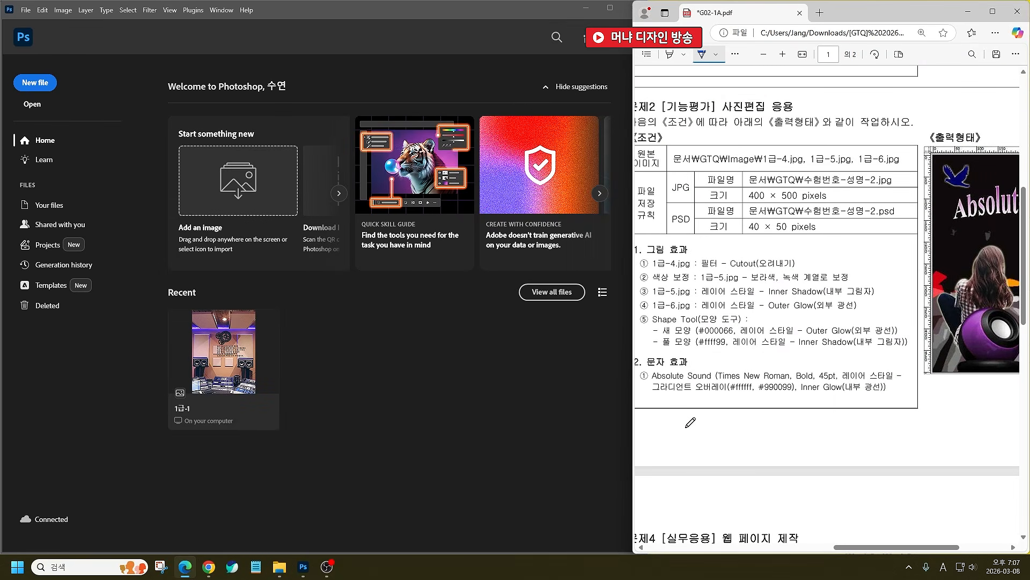
{"action": "mouse_move", "coordinate": [686, 428]}
{"action": "left_mouse_down"}
{"action": "mouse_move", "coordinate": [697, 437]}
{"action": "mouse_move", "coordinate": [733, 430]}
{"action": "mouse_move", "coordinate": [721, 442]}
{"action": "mouse_move", "coordinate": [783, 439]}
{"action": "mouse_move", "coordinate": [769, 457]}
{"action": "mouse_move", "coordinate": [806, 436]}
{"action": "mouse_move", "coordinate": [815, 444]}
{"action": "left_mouse_up"}
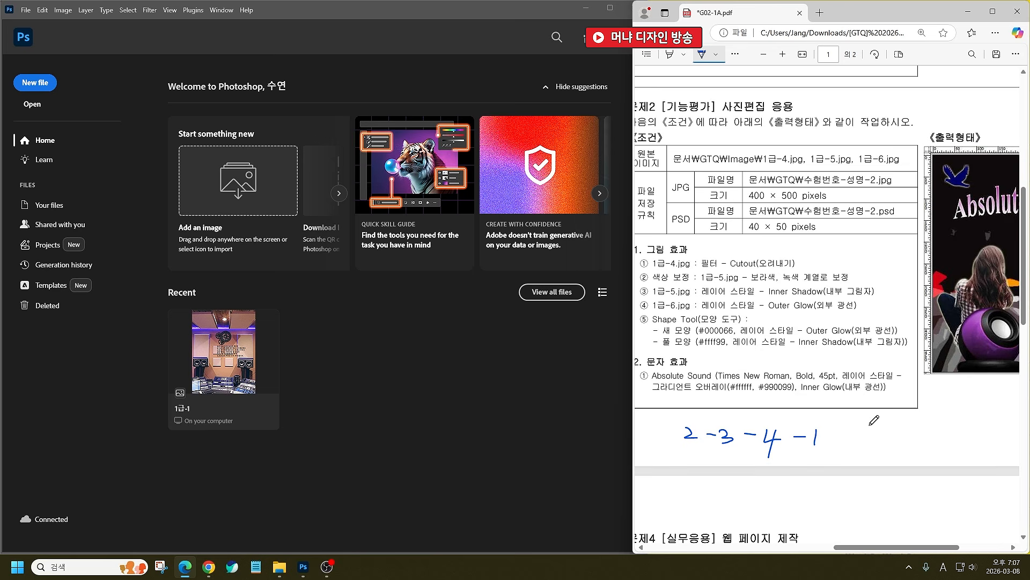
{"action": "scroll", "coordinate": [876, 417], "scroll_direction": "down", "scroll_amount": 2}
{"action": "mouse_move", "coordinate": [872, 430]}
{"action": "left_mouse_down"}
{"action": "mouse_move", "coordinate": [883, 428]}
{"action": "mouse_move", "coordinate": [880, 443]}
{"action": "mouse_move", "coordinate": [931, 437]}
{"action": "left_mouse_up"}
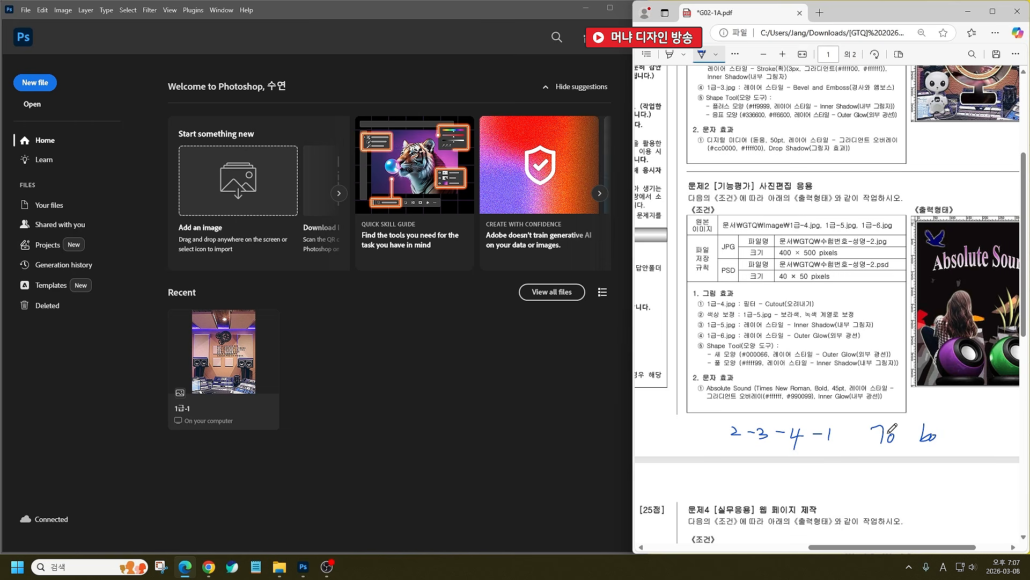
{"action": "left_click_drag", "start_coordinate": [886, 442], "coordinate": [874, 447]}
Step: In Photoshop's preferences, turn off Auto show the Home Screen and switch the interface to the lightest color theme
{"action": "left_click", "coordinate": [203, 37]}
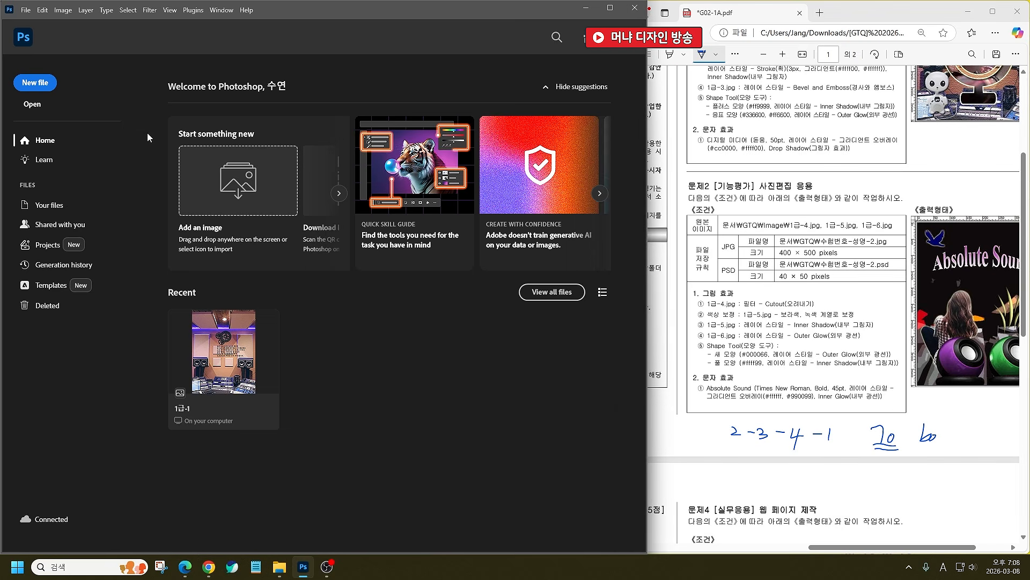
{"action": "key", "text": "ctrl+k"}
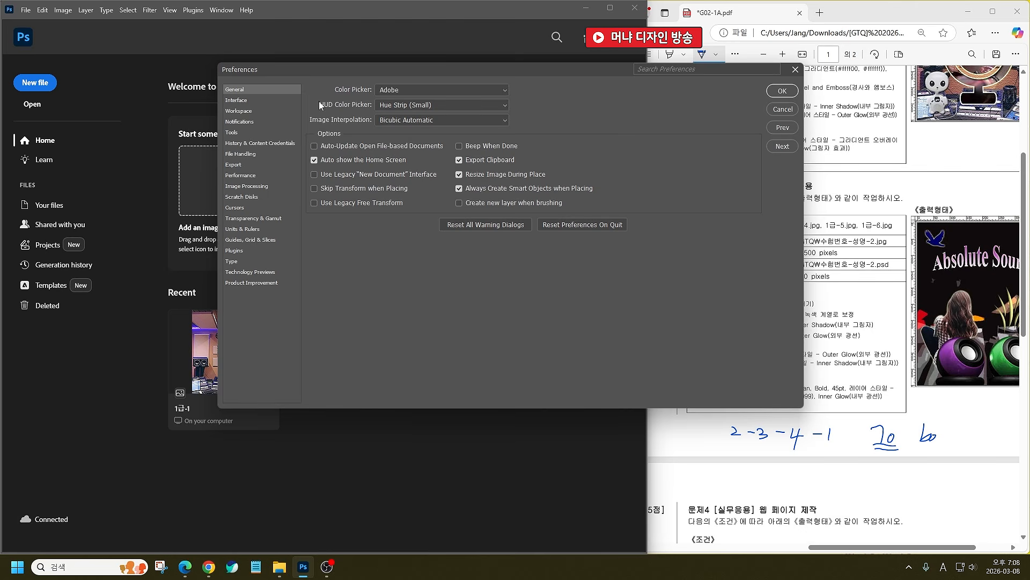
{"action": "left_click_drag", "start_coordinate": [320, 67], "coordinate": [276, 139]}
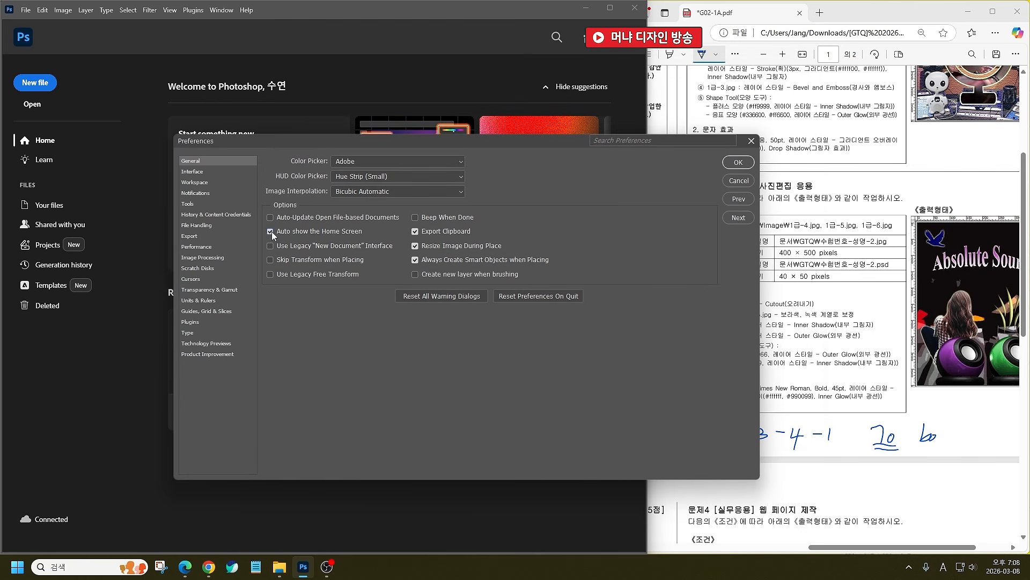
{"action": "left_click_drag", "start_coordinate": [344, 141], "coordinate": [333, 113]}
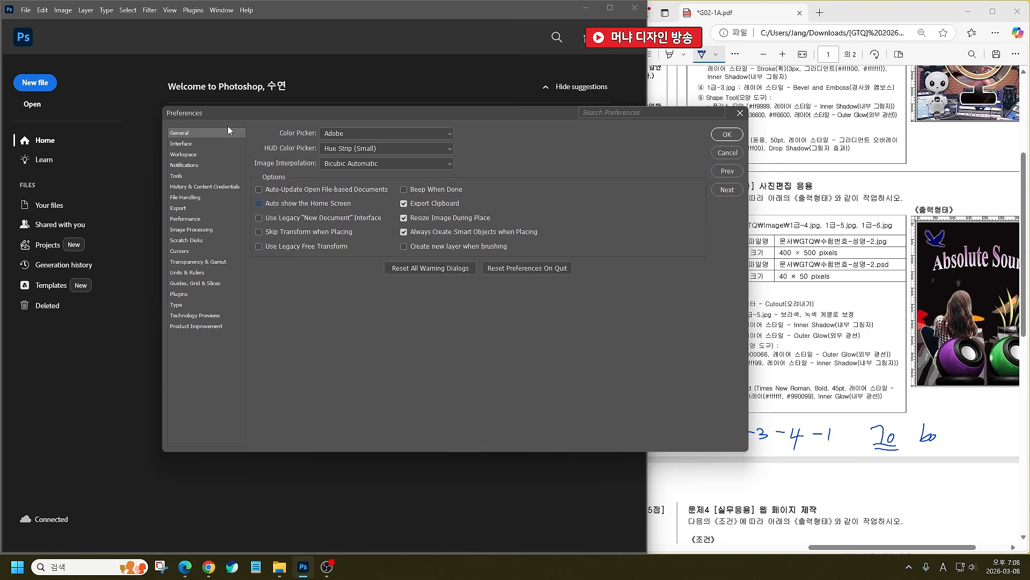
{"action": "left_click", "coordinate": [182, 144]}
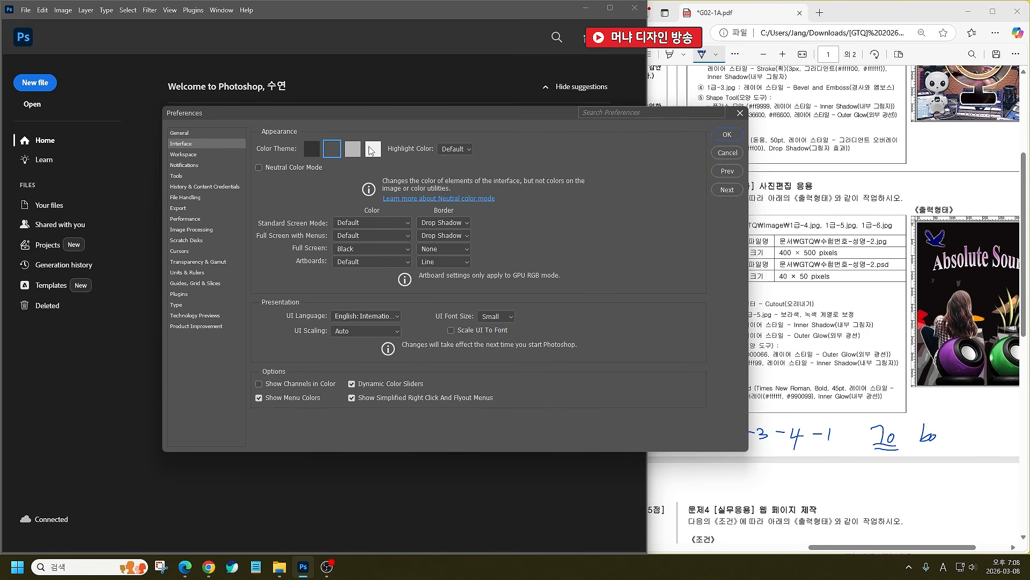
{"action": "left_click", "coordinate": [372, 149]}
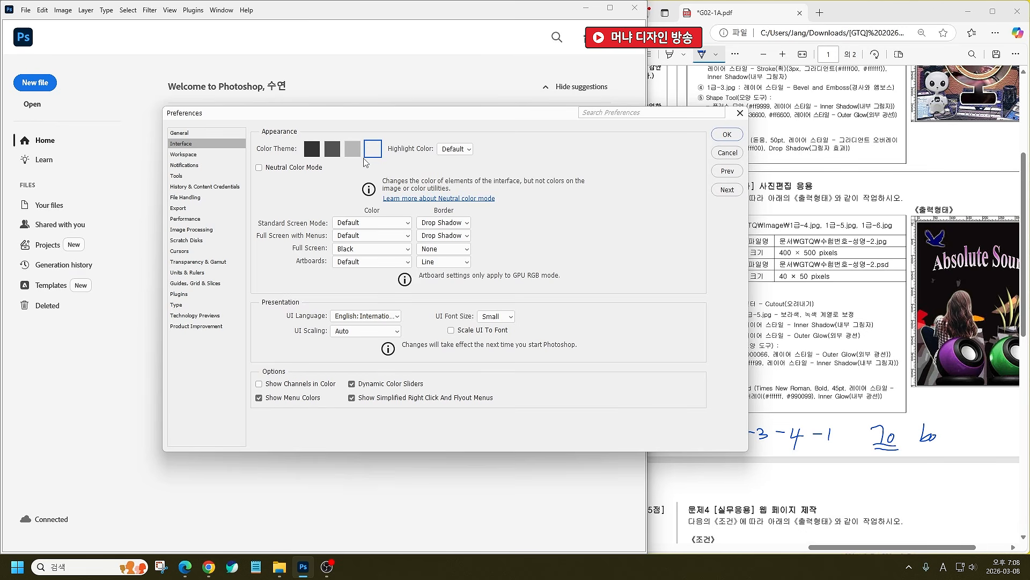
Step: Turn off Open Documents as Tabs in the workspace preferences and set History States to 200
{"action": "left_click", "coordinate": [195, 157]}
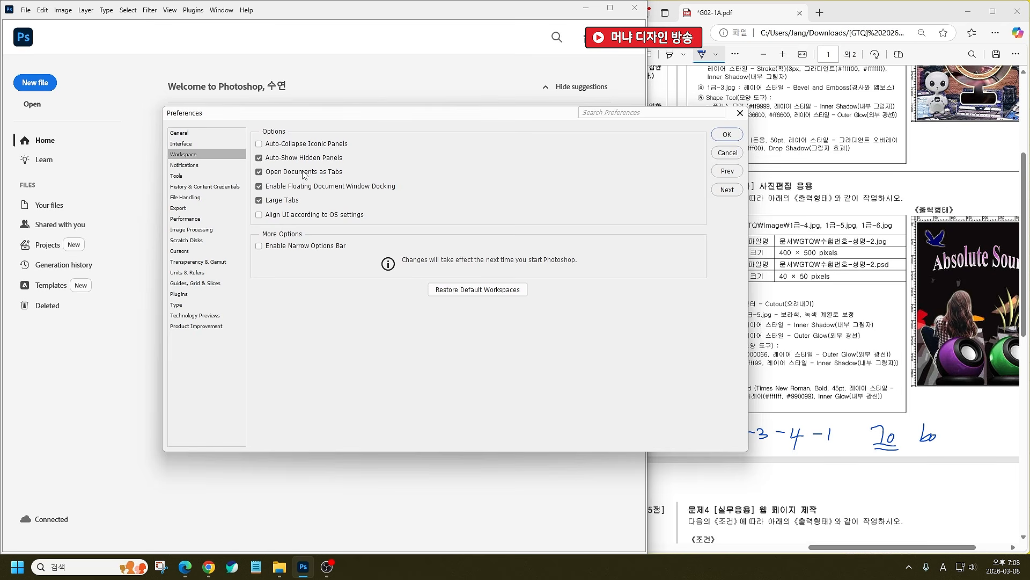
{"action": "key", "text": "ctrl"}
{"action": "left_click", "coordinate": [307, 171]}
{"action": "left_click", "coordinate": [188, 219]}
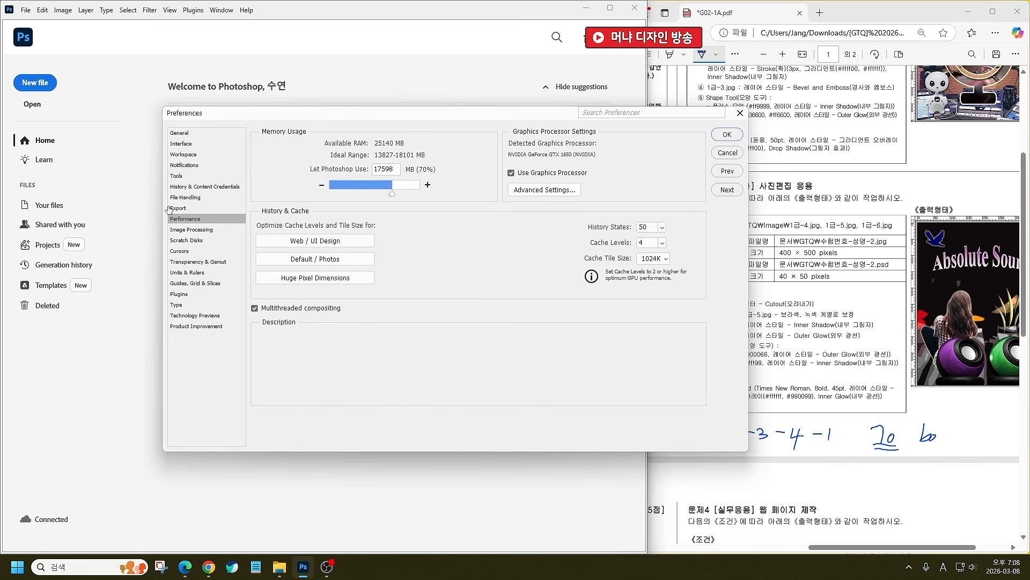
{"action": "double_click", "coordinate": [650, 228]}
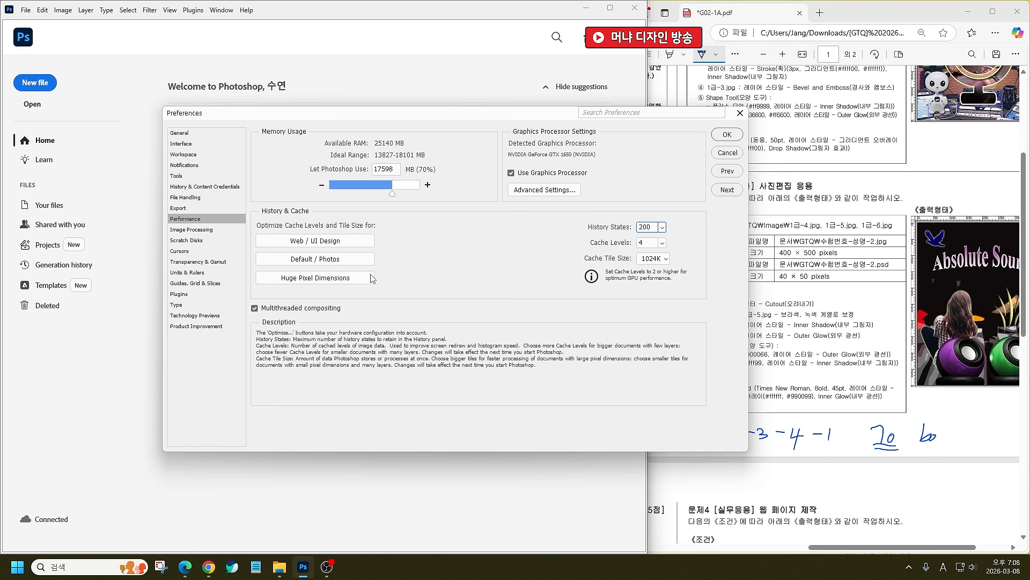
Step: Review the units and guides preferences, turn off Show Font Names in English, and apply the preferences
{"action": "left_click", "coordinate": [197, 273]}
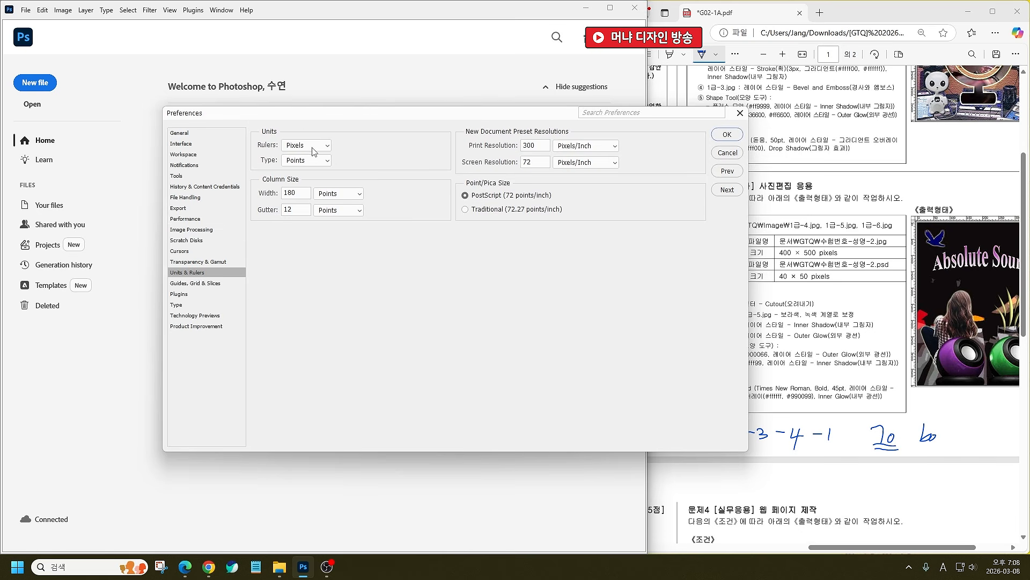
{"action": "left_click", "coordinate": [196, 284]}
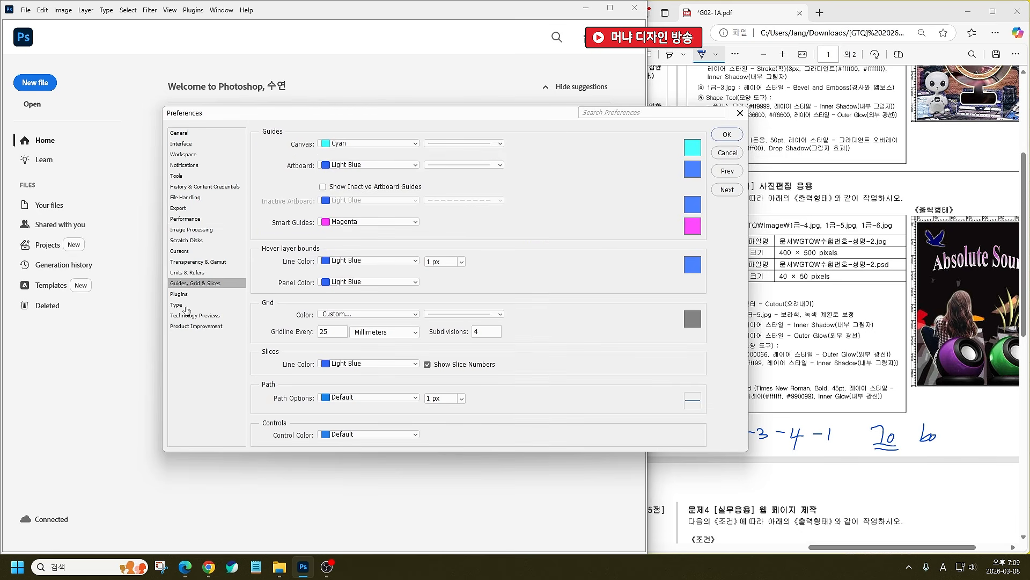
{"action": "left_click", "coordinate": [177, 304]}
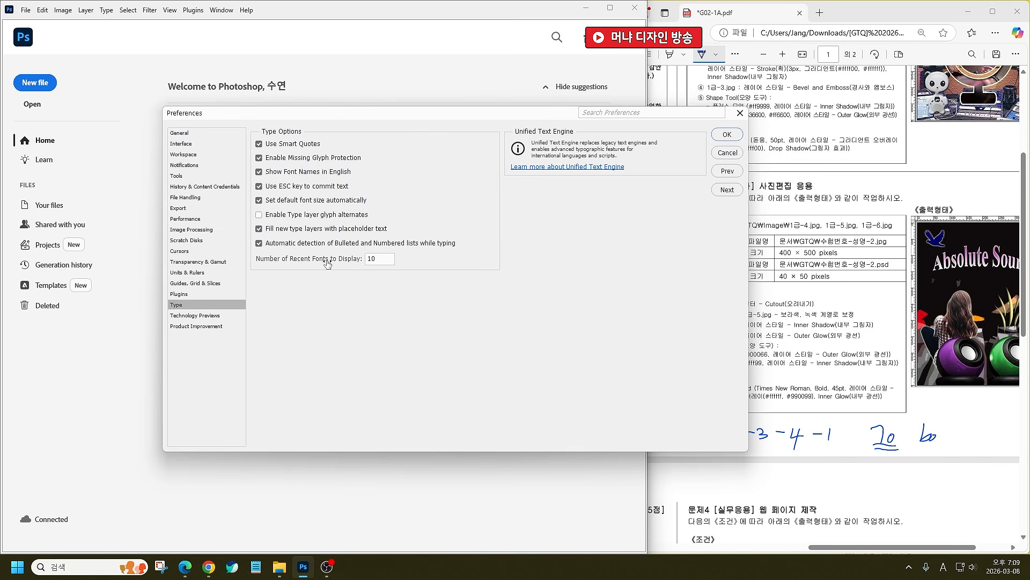
{"action": "left_click", "coordinate": [259, 173]}
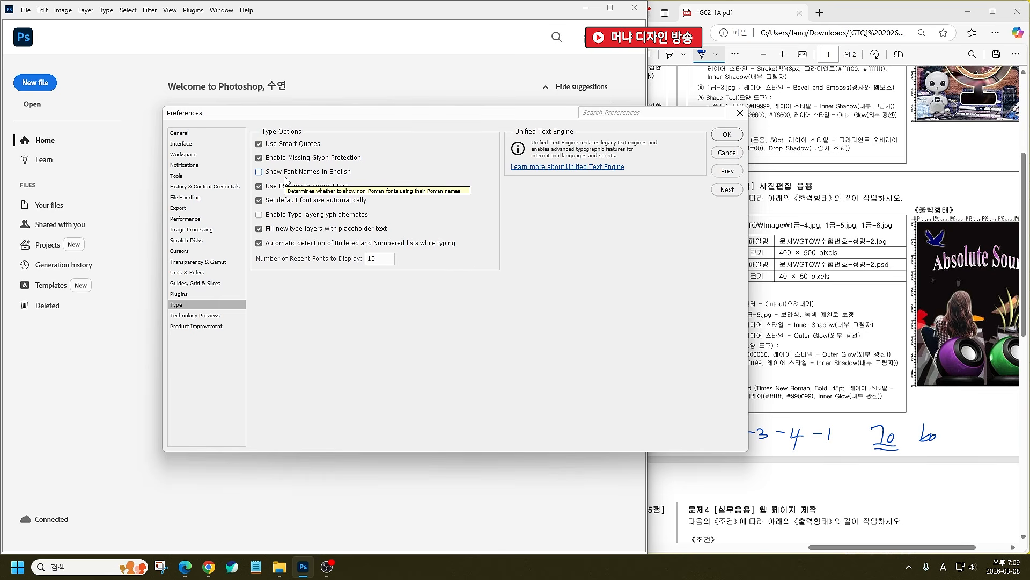
{"action": "left_click", "coordinate": [728, 135]}
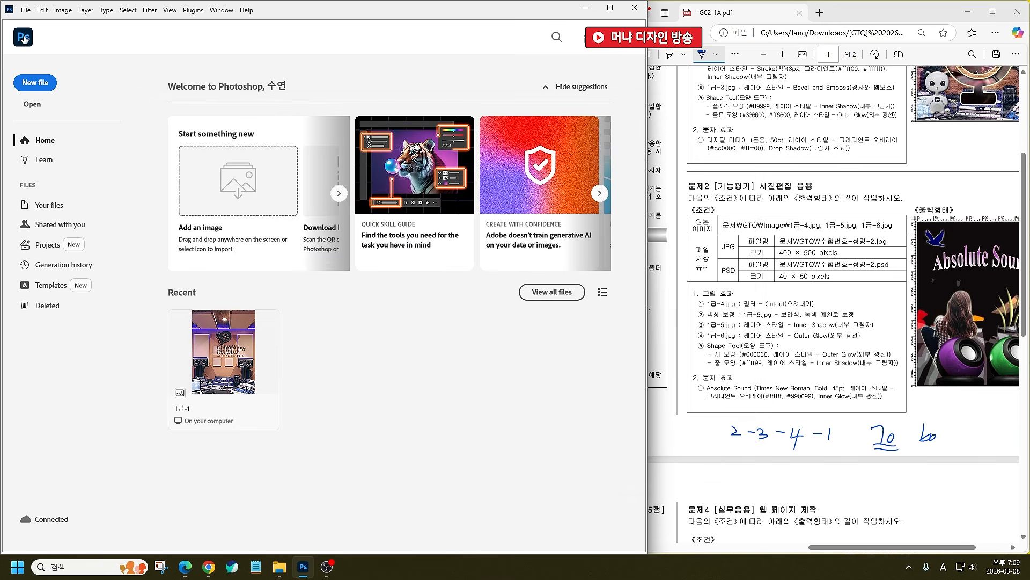
Step: Enter the workspace, float and lengthen the Layers panel, collapse the remaining panels, and switch the toolbox to two columns
{"action": "left_click", "coordinate": [23, 37]}
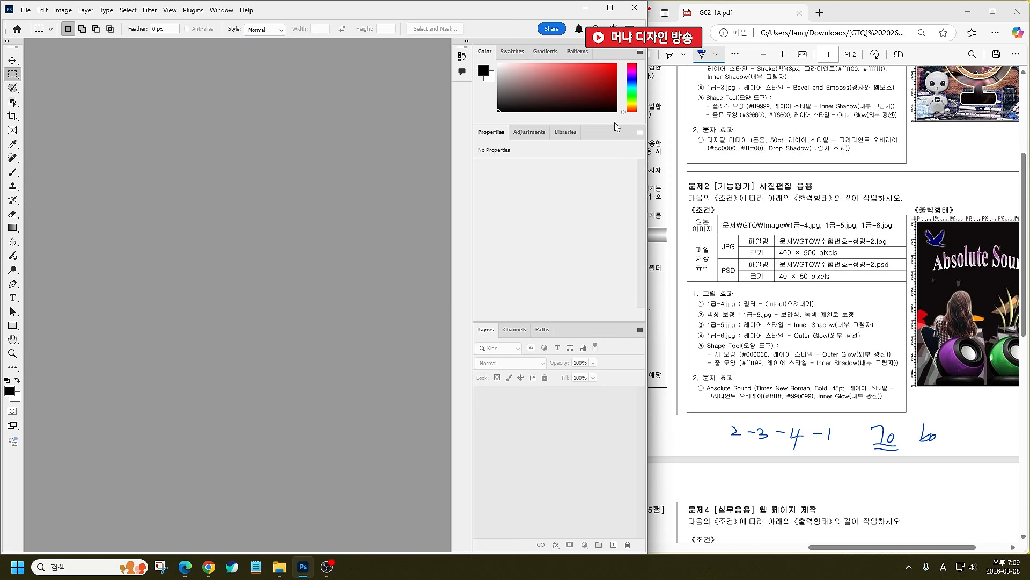
{"action": "left_click_drag", "start_coordinate": [600, 322], "coordinate": [584, 65]}
{"action": "left_click", "coordinate": [642, 42]}
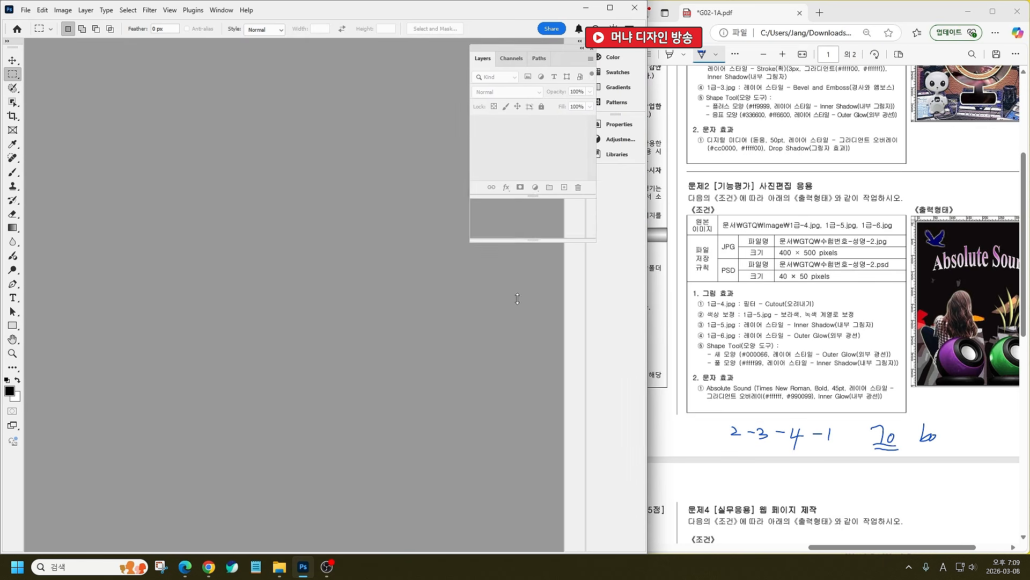
{"action": "left_click_drag", "start_coordinate": [517, 298], "coordinate": [517, 398]}
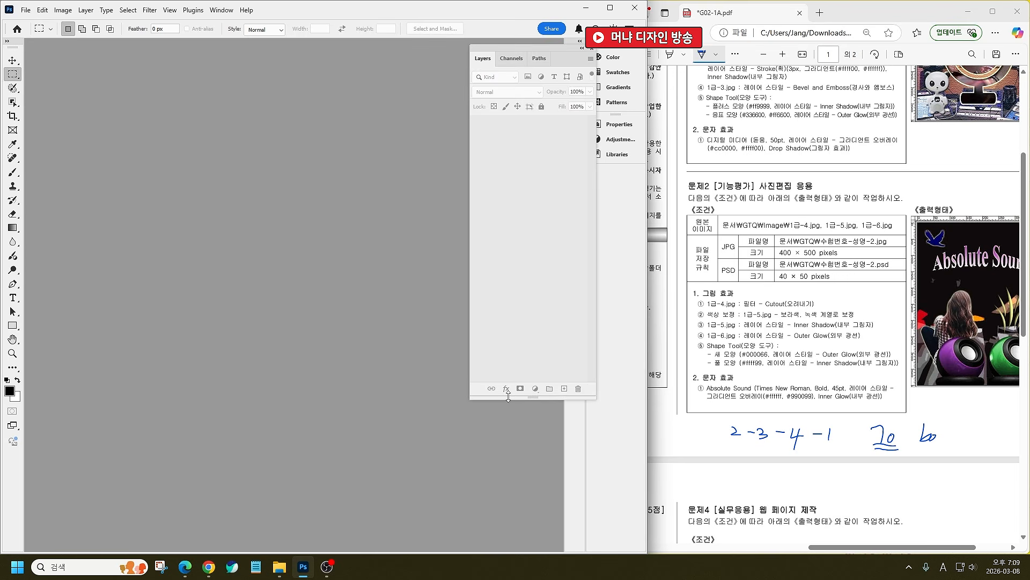
{"action": "left_click", "coordinate": [7, 41]}
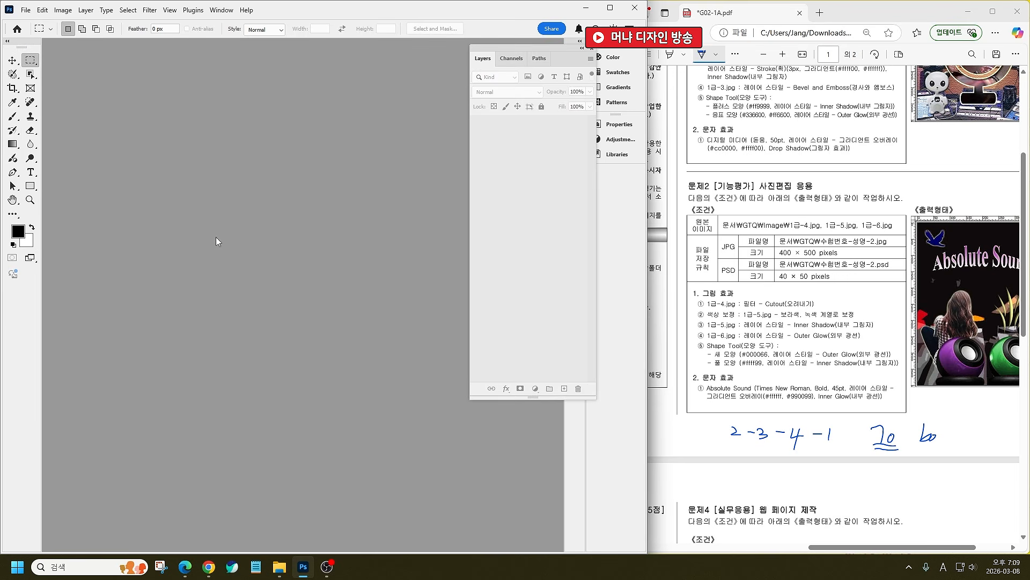
Step: Start a new document named 2-2 and set its dimension unit to Pixels
{"action": "key", "text": "ctrl+n"}
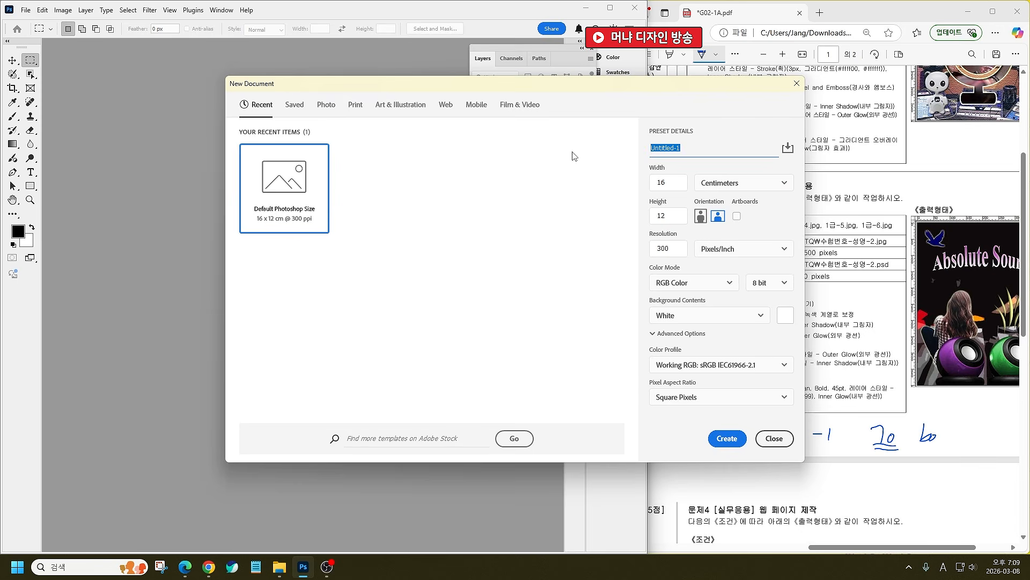
{"action": "type", "text": "2"}
{"action": "key", "text": "ctrl"}
{"action": "key", "text": "ctrl"}
{"action": "key", "text": "ctrl"}
{"action": "key", "text": "ctrl"}
{"action": "left_click", "coordinate": [728, 183]}
{"action": "left_click", "coordinate": [698, 197]}
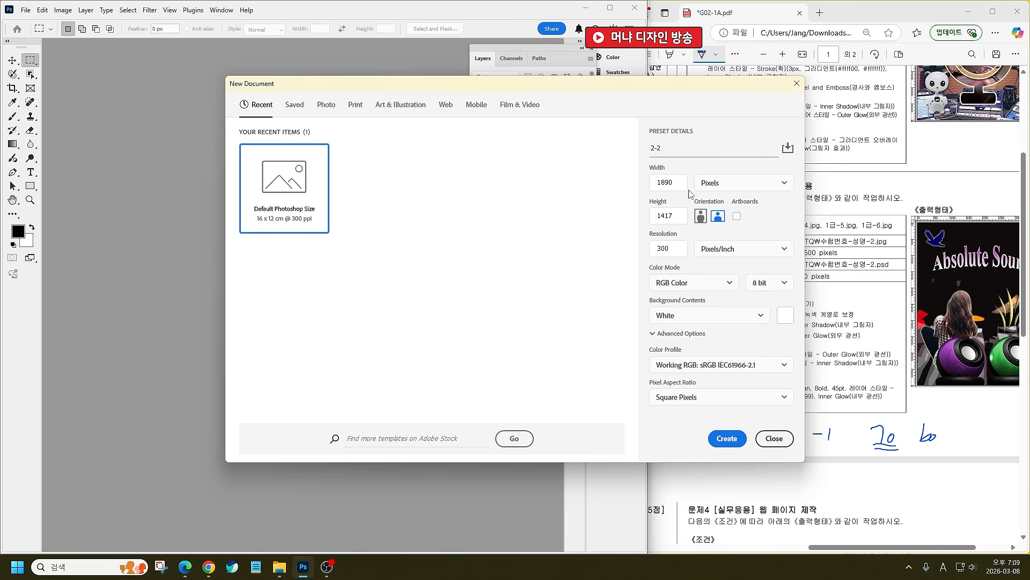
Step: Set the new document to 400 px wide, 500 px high and 72 pixels/inch, and check the settings against the exam PDF
{"action": "left_click_drag", "start_coordinate": [679, 185], "coordinate": [586, 169]}
{"action": "type", "text": "4"}
{"action": "key", "text": "Tab"}
{"action": "type", "text": "500"}
{"action": "key", "text": "Tab"}
{"action": "key", "text": "Tab"}
{"action": "key", "text": "Tab"}
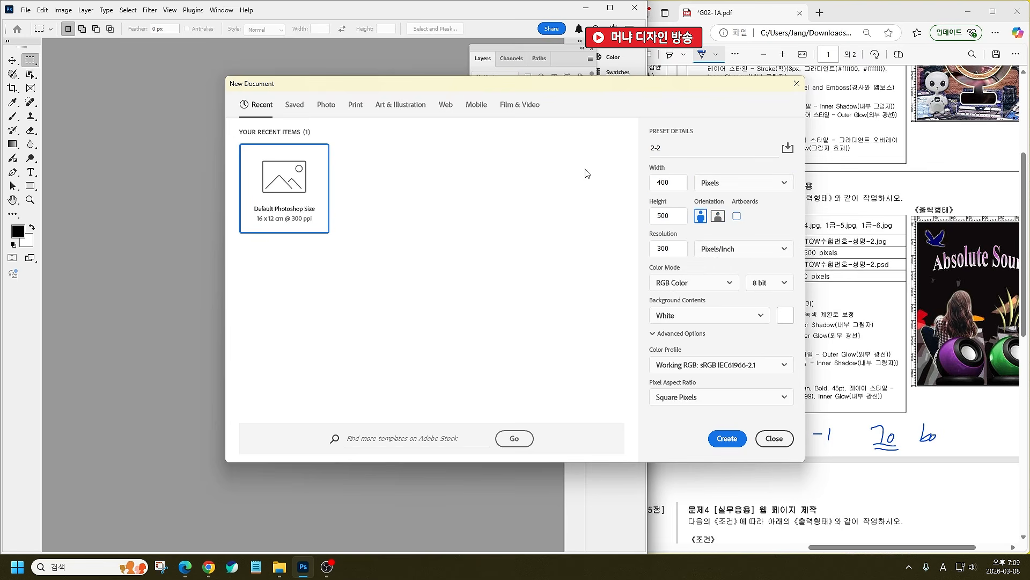
{"action": "key", "text": "Tab"}
{"action": "type", "text": "7"}
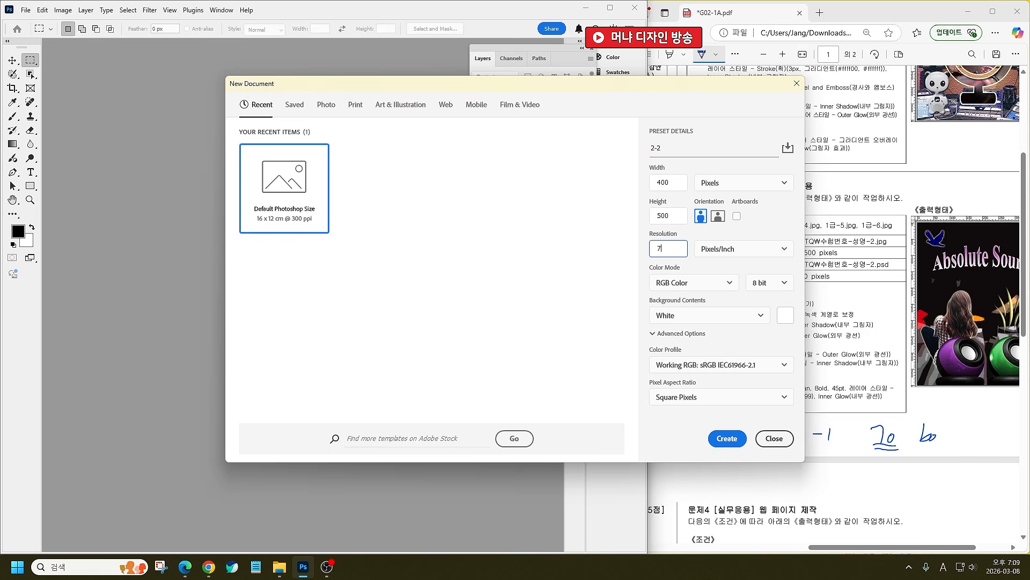
{"action": "key", "text": "Tab"}
{"action": "key", "text": "Tab"}
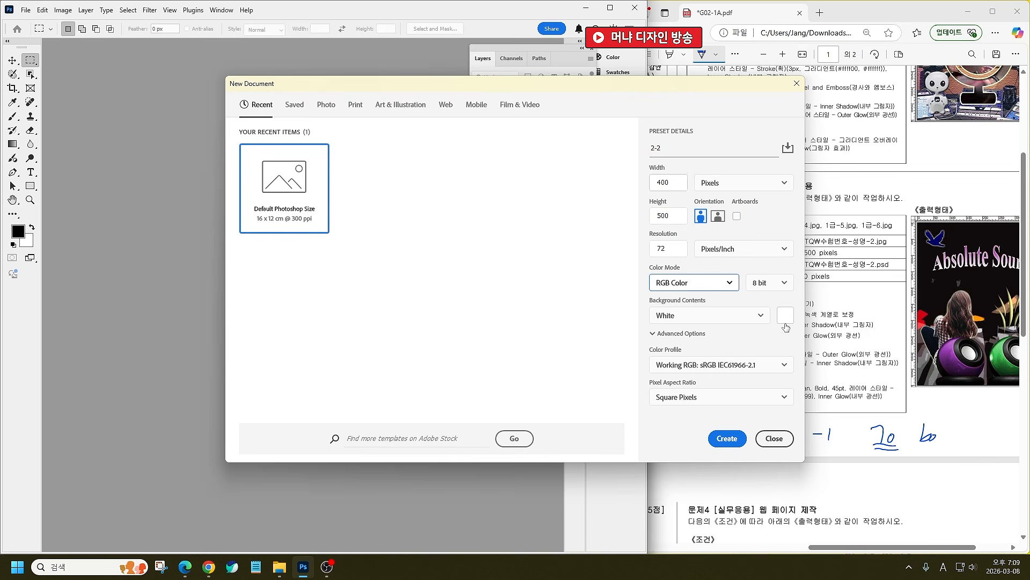
{"action": "key", "text": "alt+Tab"}
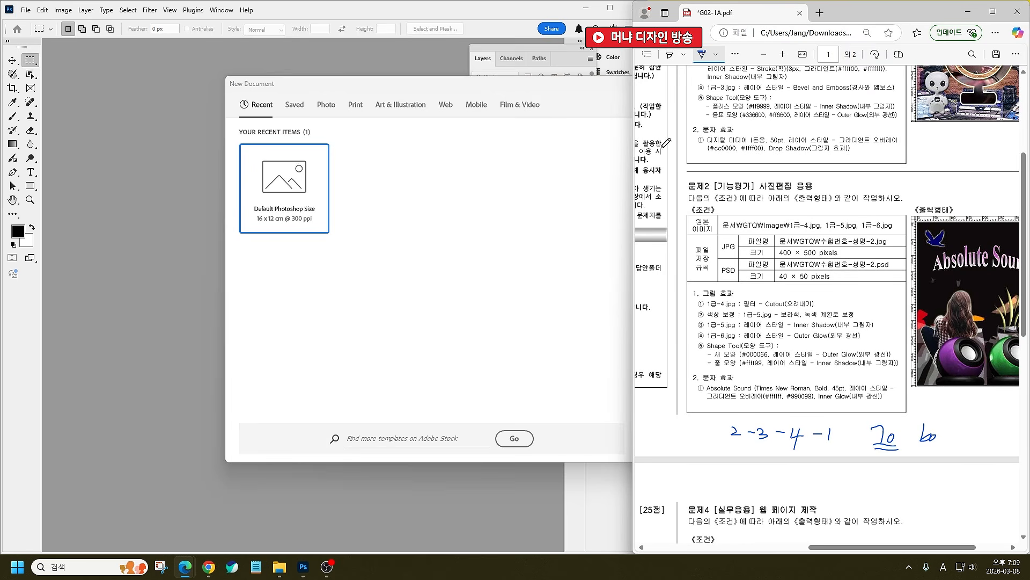
{"action": "key", "text": "alt+Tab"}
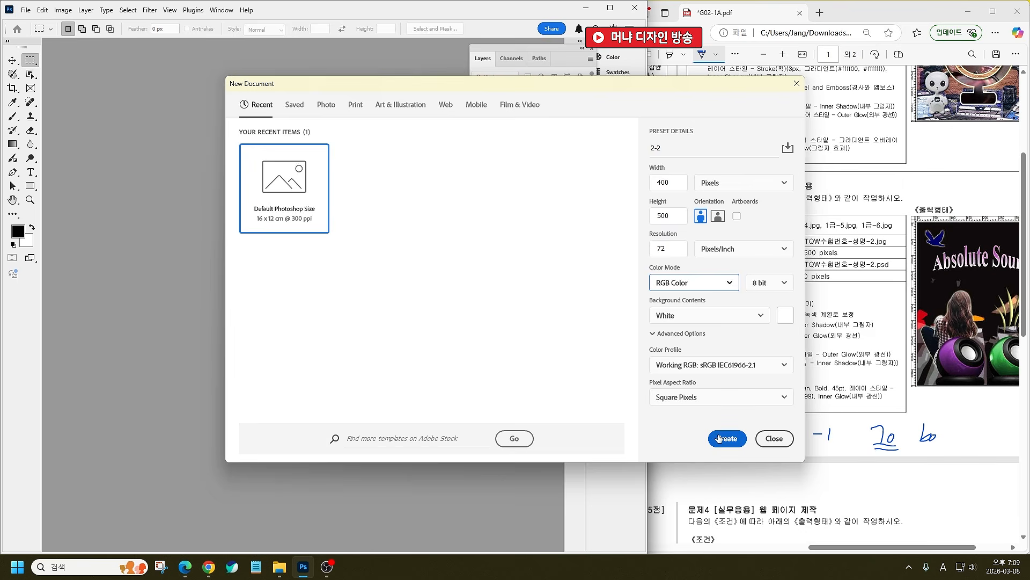
Step: Create the 2-2 document, dismiss the Generate Image tip, and enlarge the document window to show the whole canvas
{"action": "left_click", "coordinate": [724, 437]}
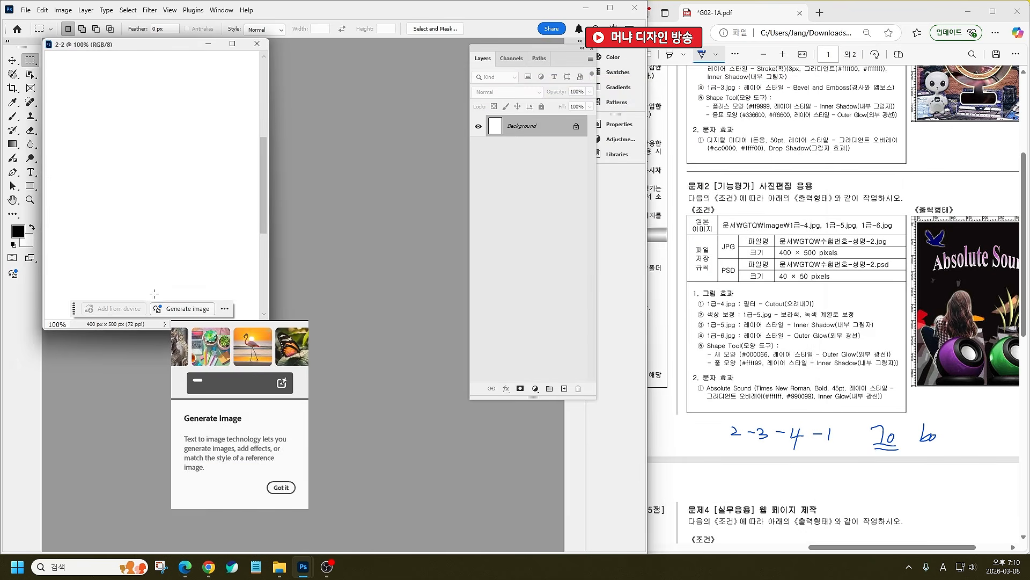
{"action": "left_click", "coordinate": [224, 308]}
{"action": "left_click", "coordinate": [268, 331]}
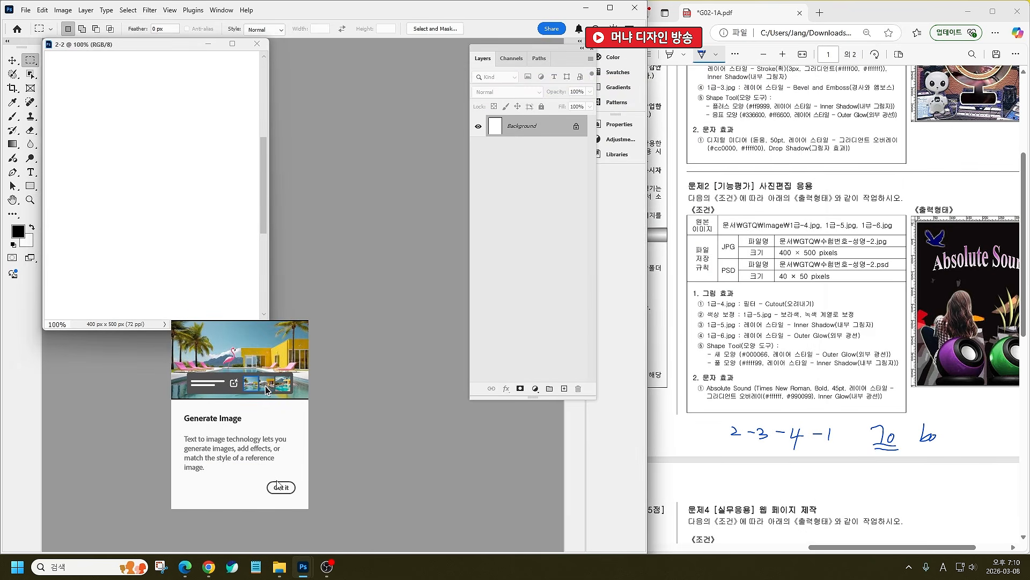
{"action": "left_click", "coordinate": [278, 488]}
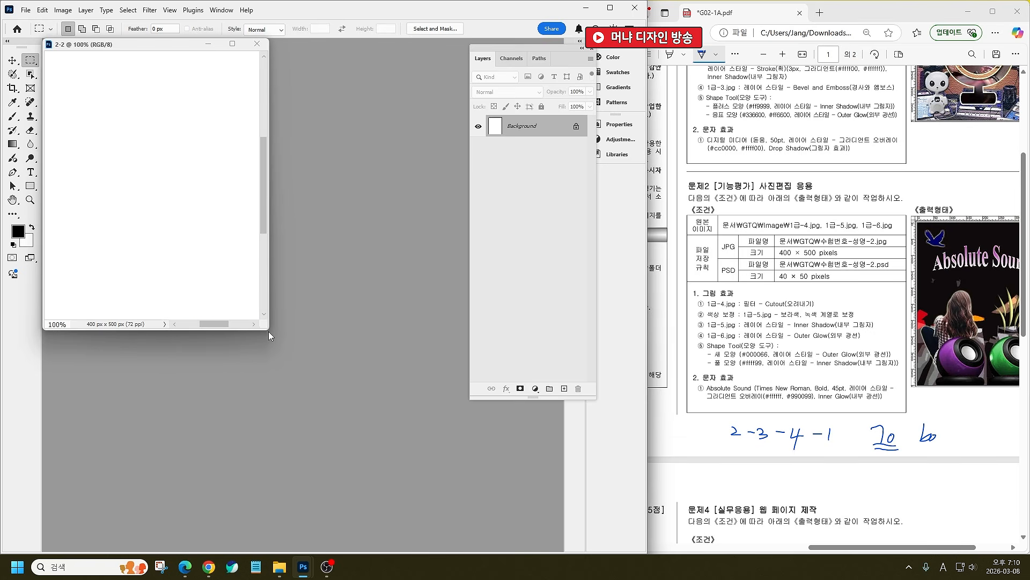
{"action": "left_click_drag", "start_coordinate": [269, 331], "coordinate": [492, 486]}
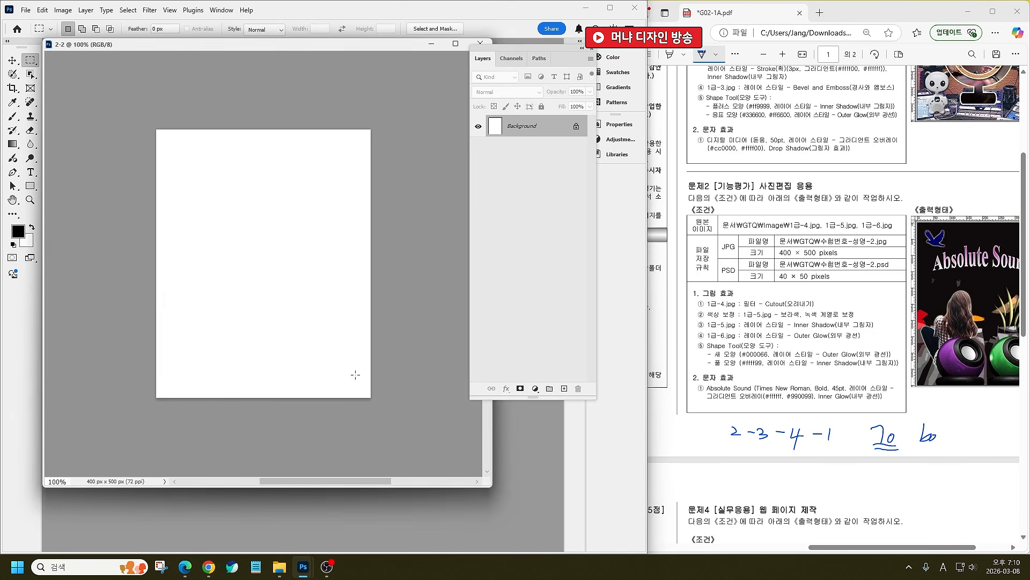
{"action": "scroll", "coordinate": [312, 287], "scroll_direction": "up", "scroll_amount": 3}
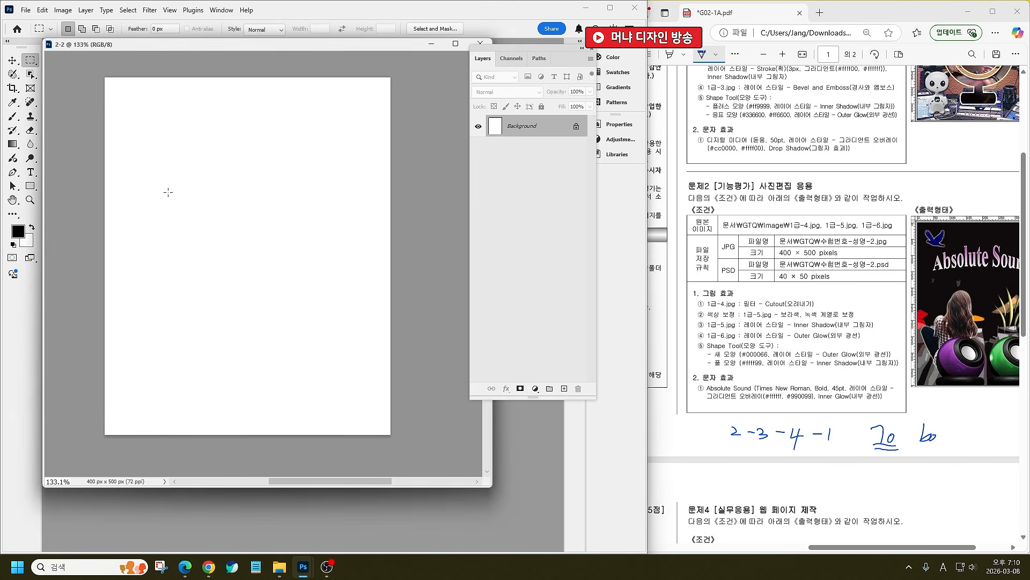
Step: Place 1급-4 as an embedded image, scale it to about 70.8% around the canvas centre, and shift it slightly upward
{"action": "left_click", "coordinate": [25, 9]}
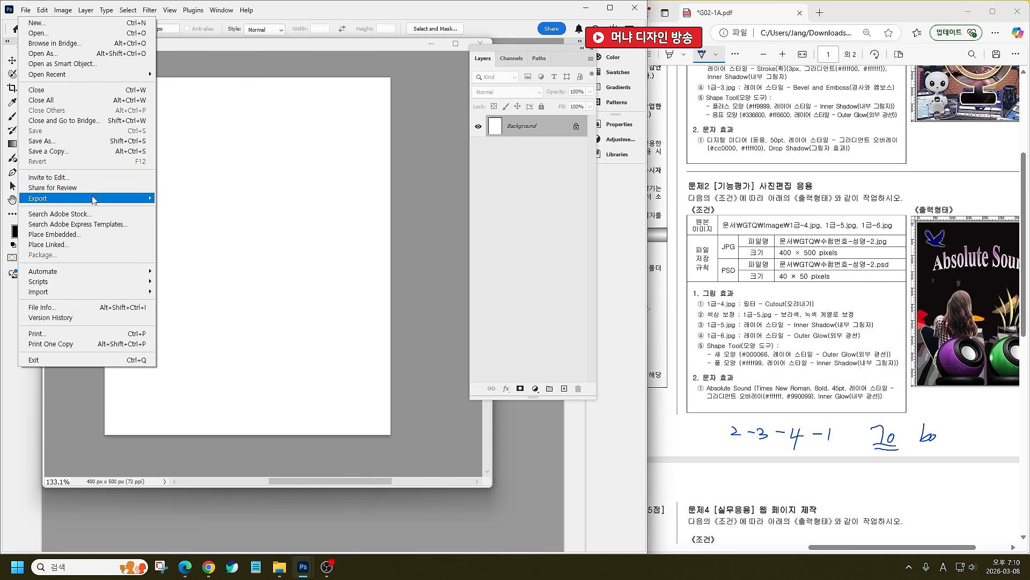
{"action": "left_click", "coordinate": [90, 239]}
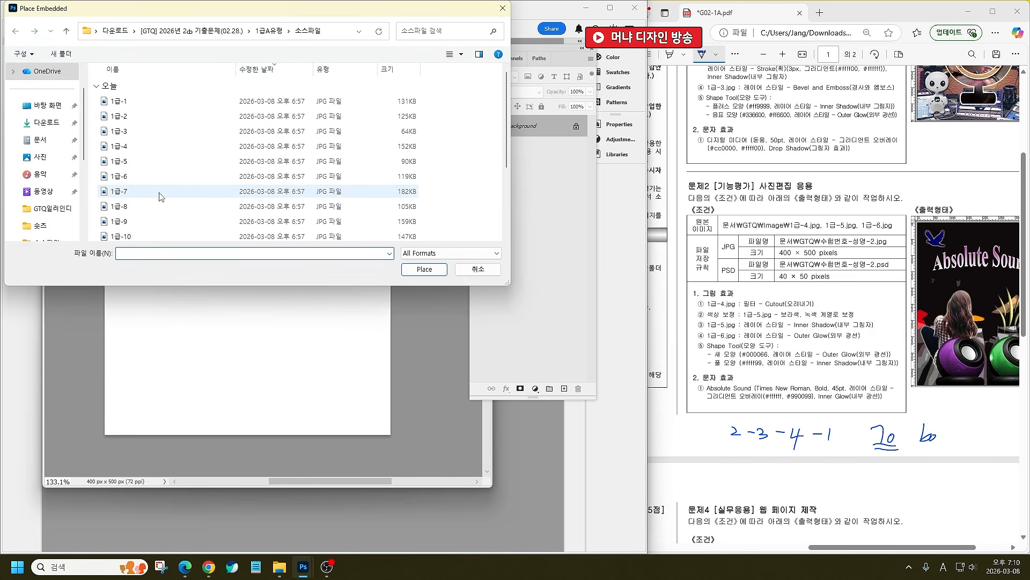
{"action": "scroll", "coordinate": [235, 217], "scroll_direction": "up", "scroll_amount": 2, "text": "ctrl"}
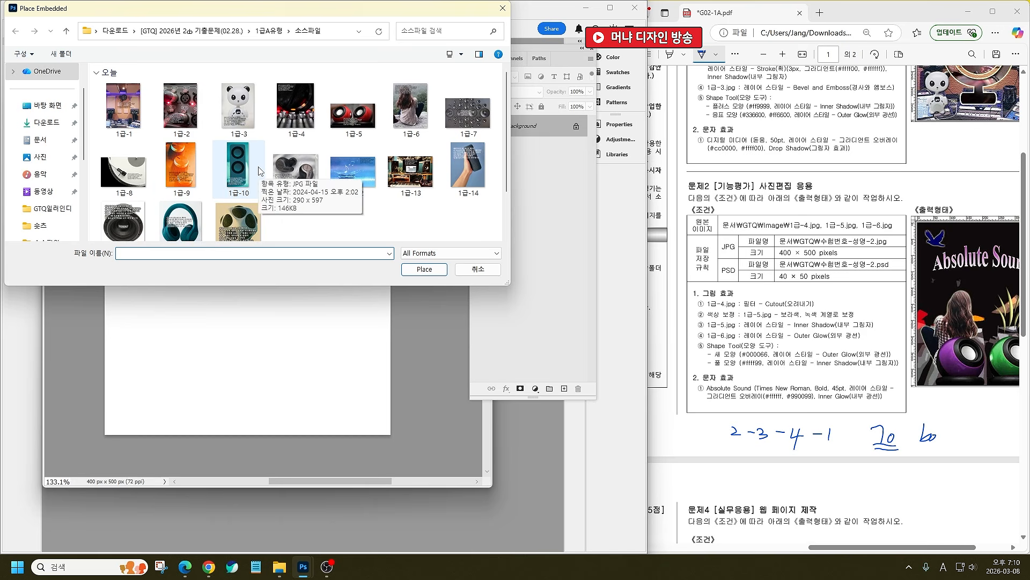
{"action": "double_click", "coordinate": [295, 107]}
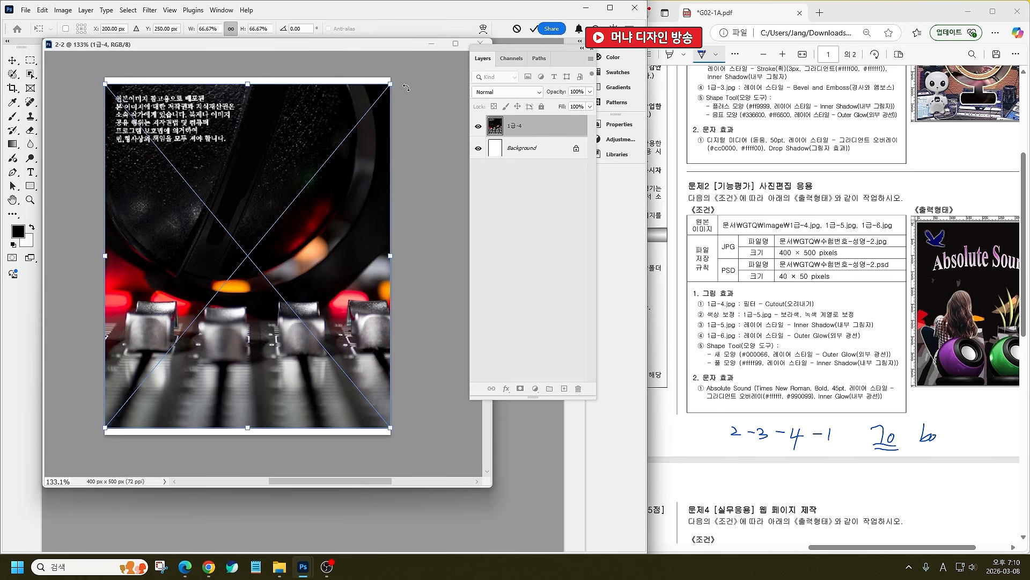
{"action": "left_click_drag", "start_coordinate": [391, 84], "coordinate": [409, 65]}
{"action": "left_click_drag", "start_coordinate": [450, 43], "coordinate": [399, 117]}
{"action": "scroll", "coordinate": [285, 247], "scroll_direction": "down", "scroll_amount": 2}
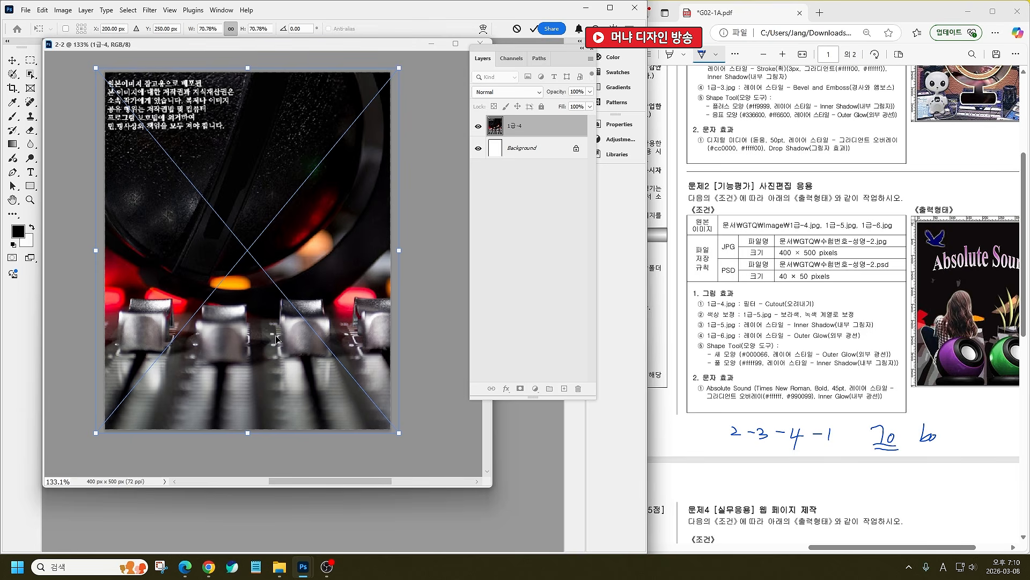
{"action": "key", "text": "Return"}
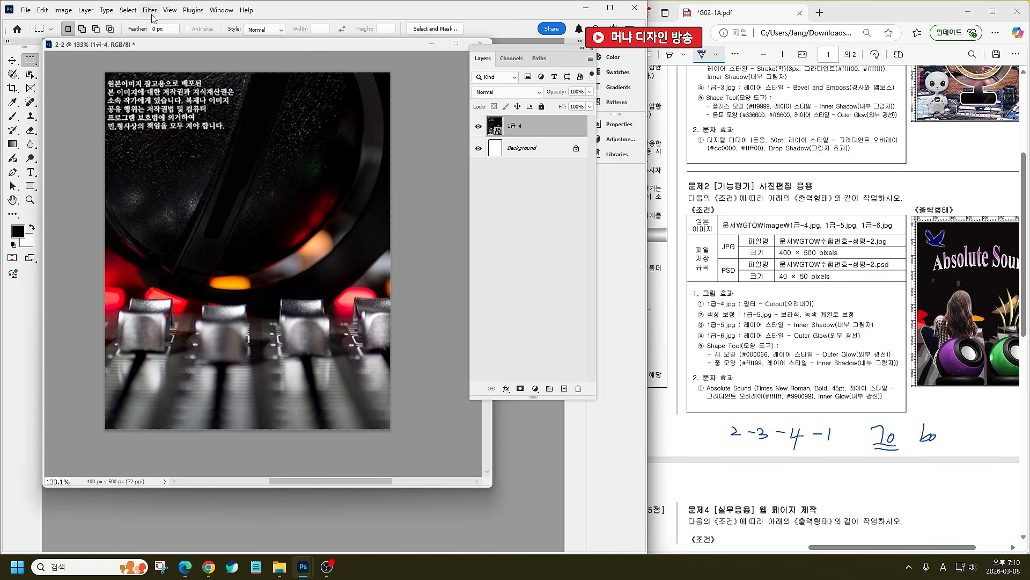
Step: Apply the Cutout filter to the 1급-4 layer with 4 levels, edge simplicity 4 and fidelity 2, and move the layer slightly right
{"action": "left_click", "coordinate": [150, 10]}
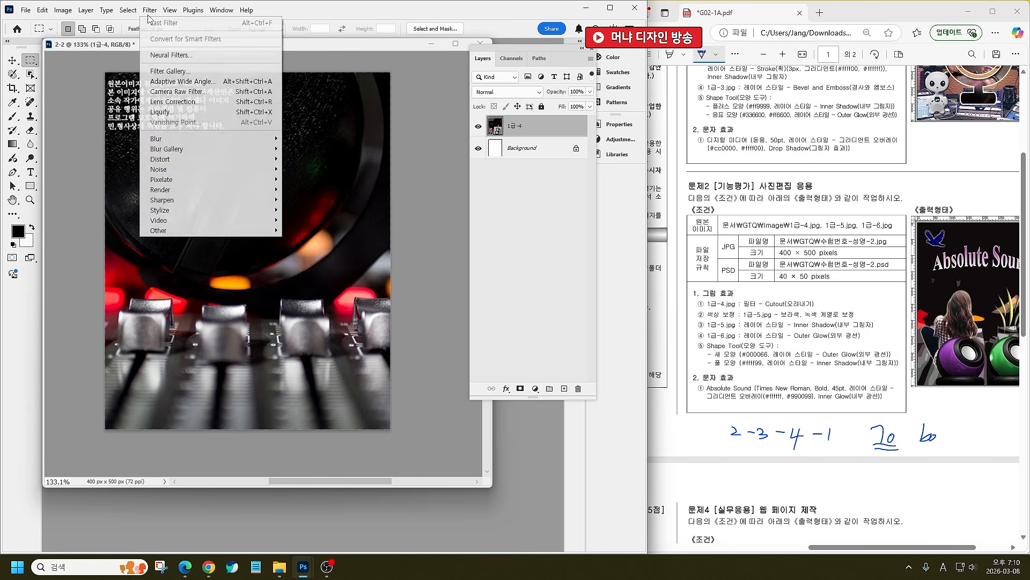
{"action": "left_click", "coordinate": [190, 73]}
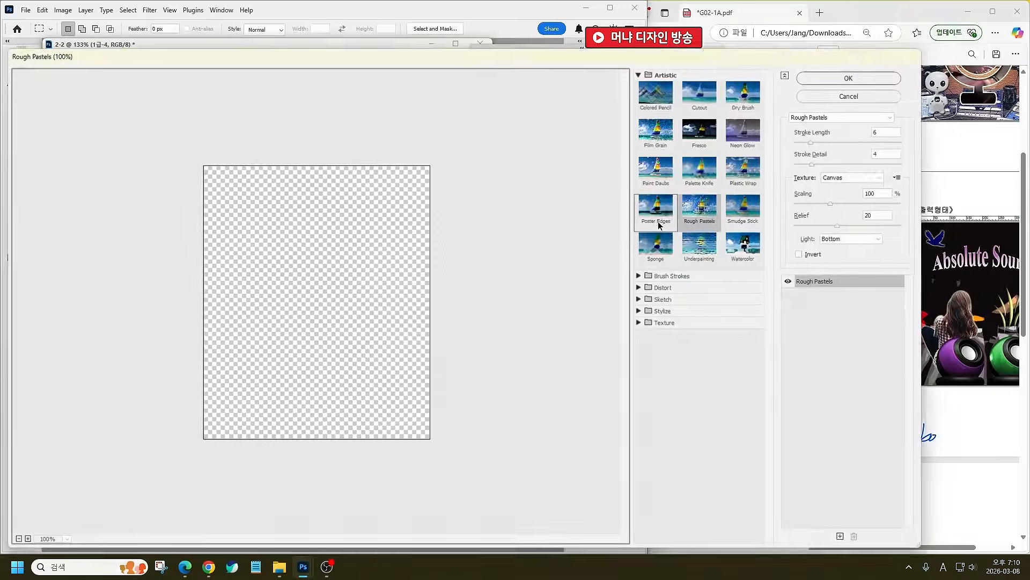
{"action": "left_click", "coordinate": [835, 116]}
{"action": "scroll", "coordinate": [836, 157], "scroll_direction": "up", "scroll_amount": 5}
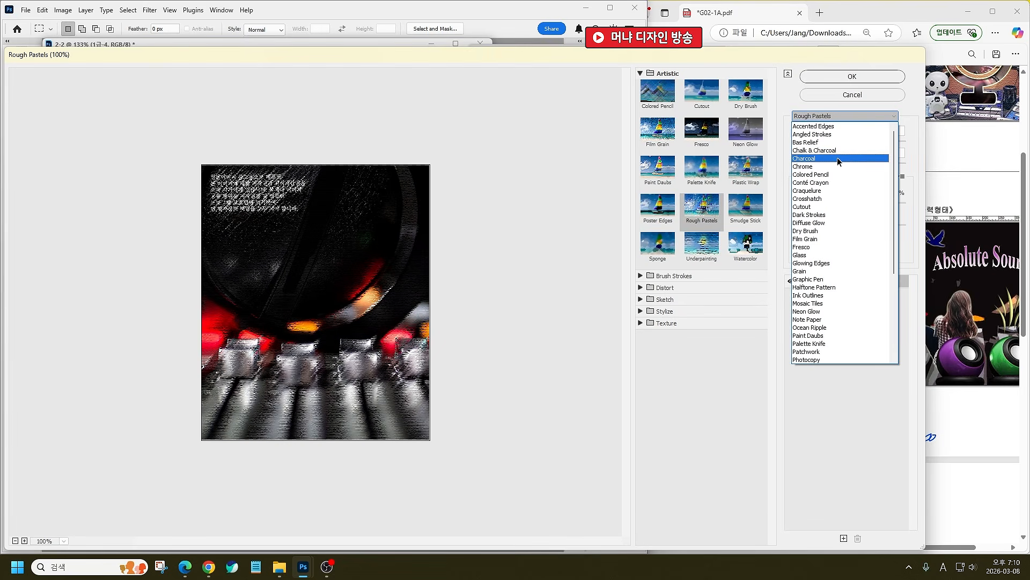
{"action": "left_click", "coordinate": [825, 206]}
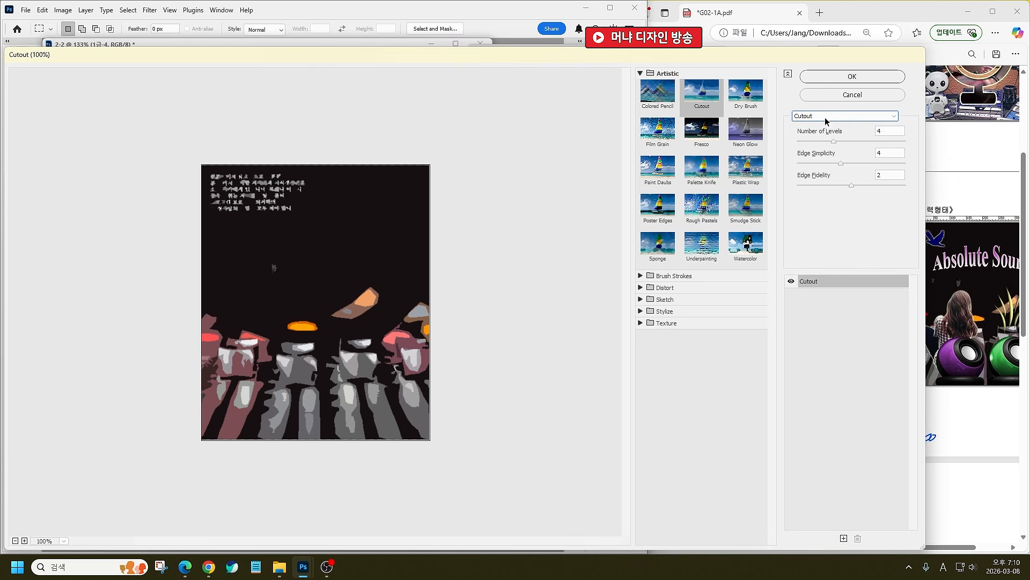
{"action": "left_click", "coordinate": [871, 77]}
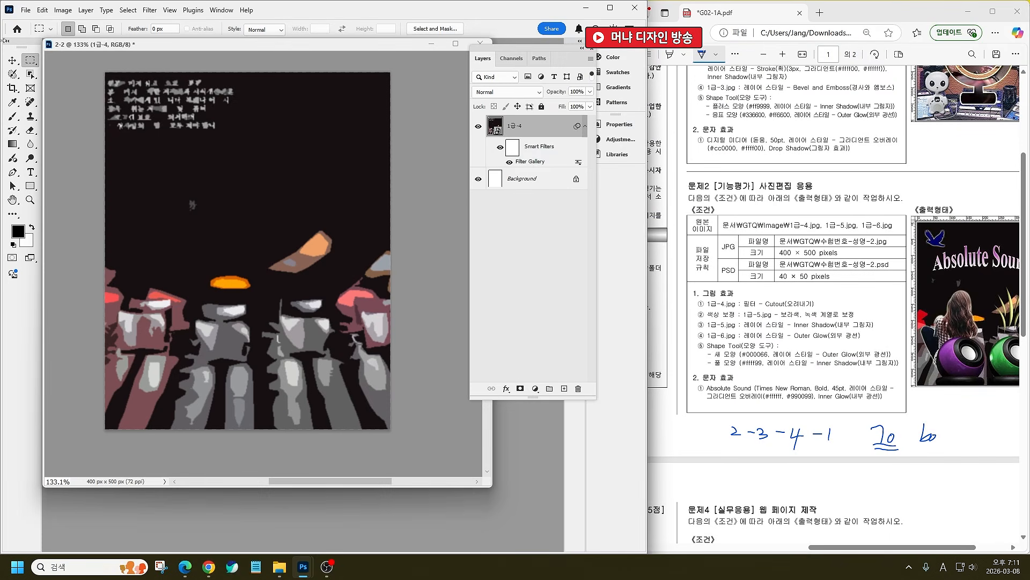
{"action": "left_click", "coordinate": [13, 60]}
{"action": "left_click_drag", "start_coordinate": [233, 193], "coordinate": [238, 194]}
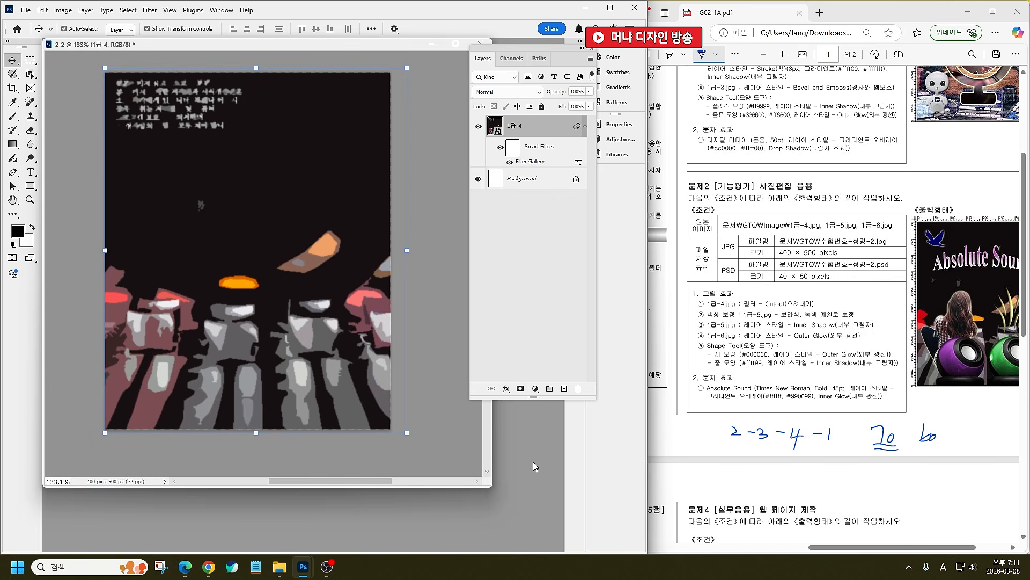
Step: Open the source image 1급-5.jpg and enlarge its document window to show the whole picture
{"action": "key", "text": "ctrl+o"}
{"action": "double_click", "coordinate": [353, 115]}
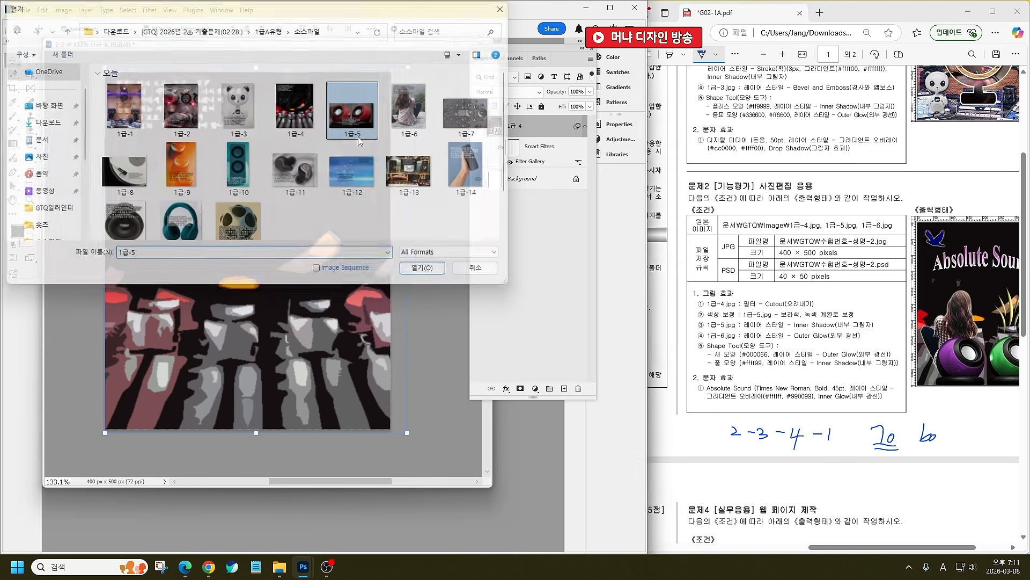
{"action": "left_click_drag", "start_coordinate": [382, 249], "coordinate": [553, 401]}
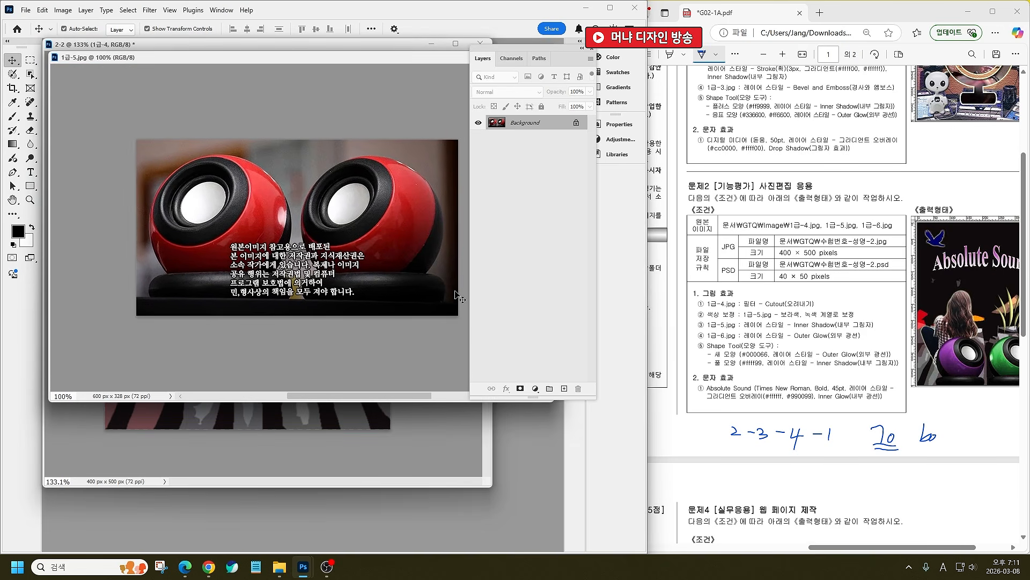
Step: Select both red speakers and their base in 1급-5.jpg with the Object Selection tool and paste them into 2-2 as a new layer
{"action": "left_click", "coordinate": [31, 74]}
{"action": "left_click_drag", "start_coordinate": [141, 149], "coordinate": [461, 317]}
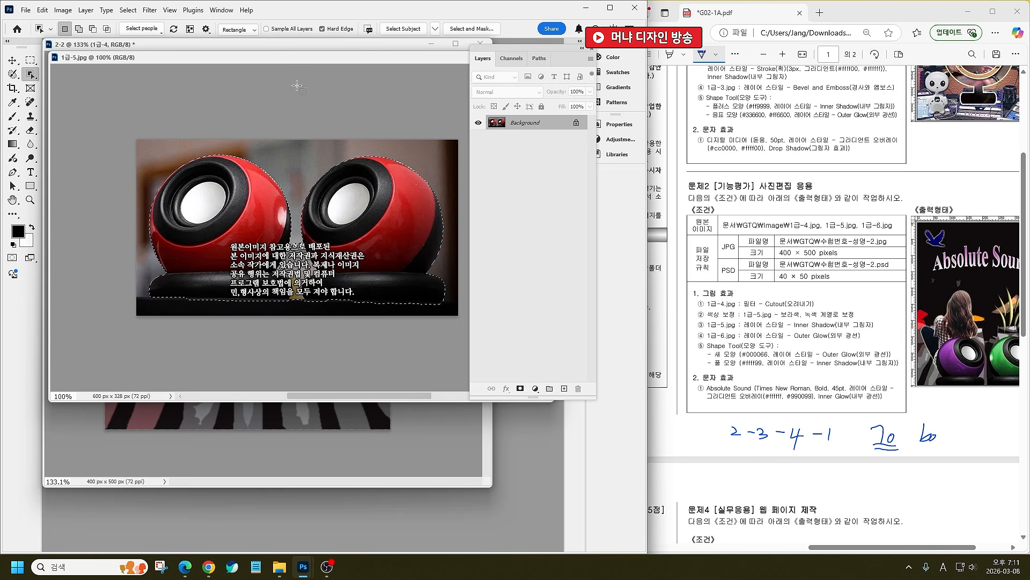
{"action": "left_click_drag", "start_coordinate": [341, 60], "coordinate": [383, 311]}
{"action": "left_click", "coordinate": [427, 290]}
{"action": "key", "text": "ctrl+v"}
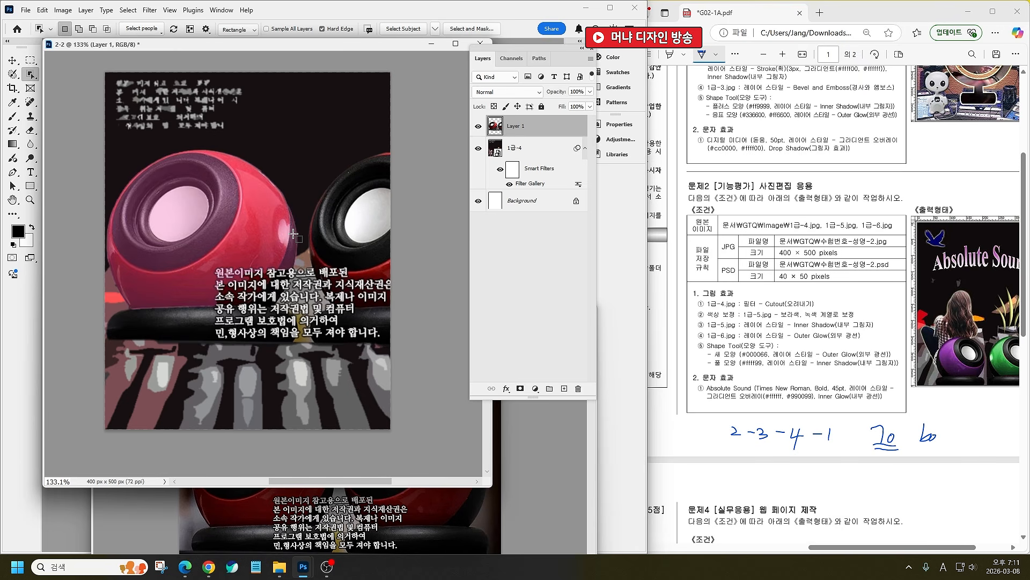
{"action": "key", "text": "ctrl+t"}
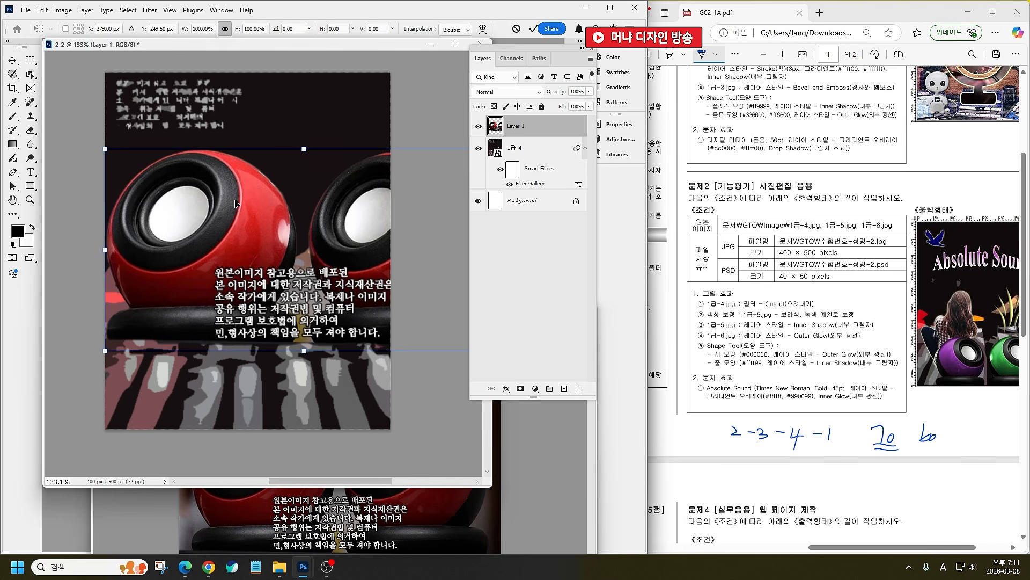
{"action": "key", "text": "Return"}
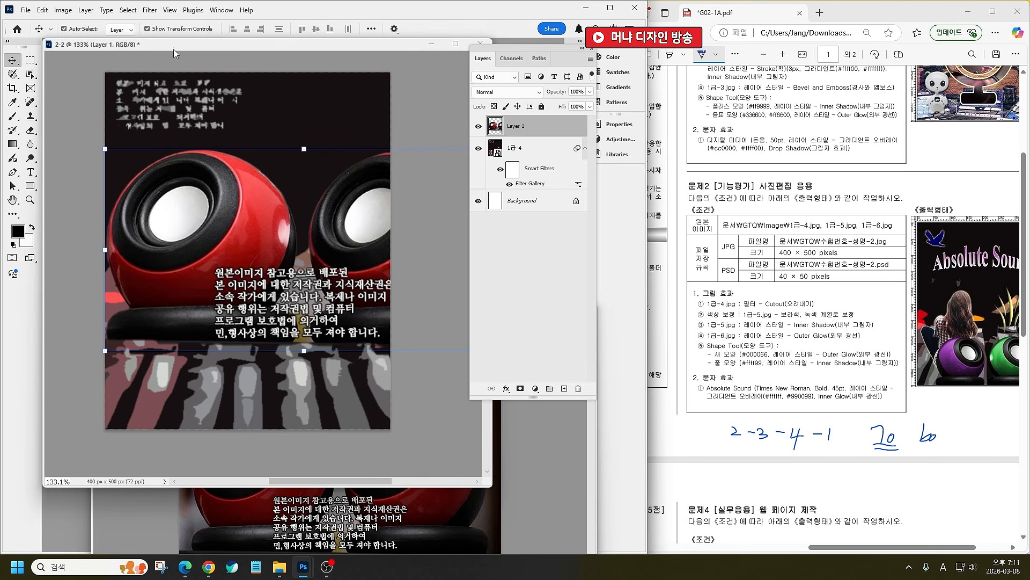
{"action": "key", "text": "ctrl"}
{"action": "key", "text": "ctrl"}
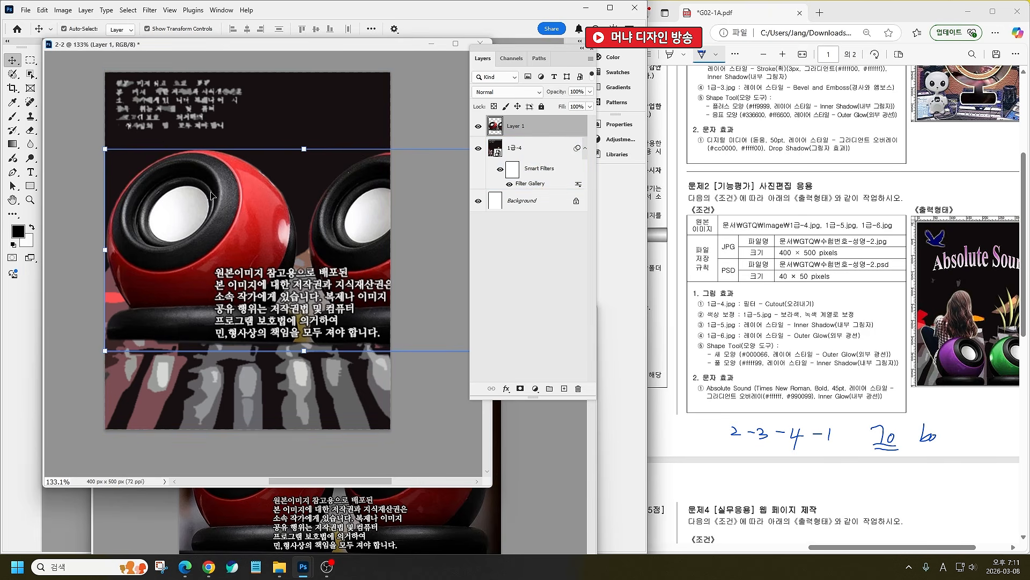
{"action": "right_click", "coordinate": [217, 176]}
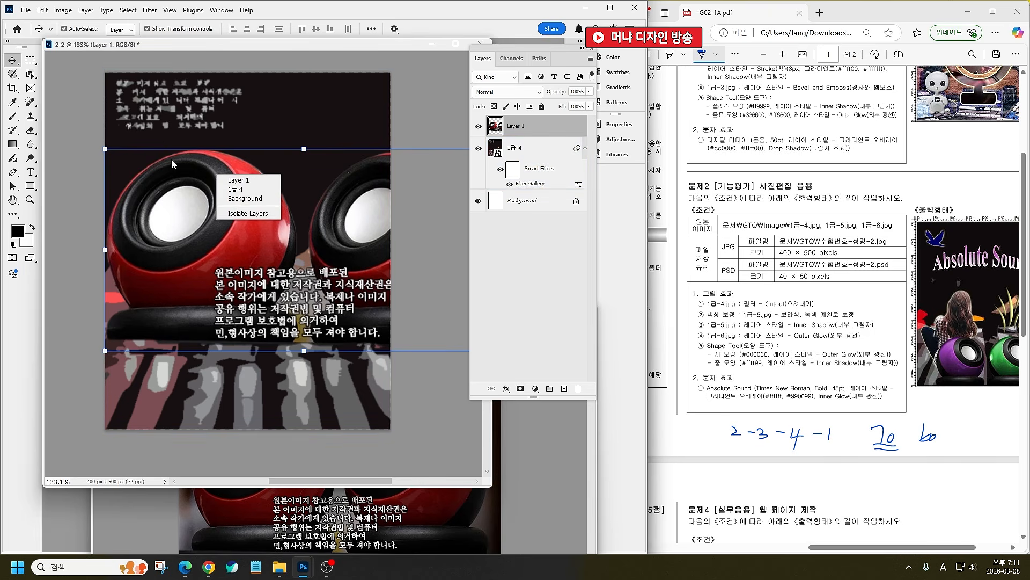
{"action": "left_click", "coordinate": [171, 159]}
{"action": "right_click", "coordinate": [191, 174]}
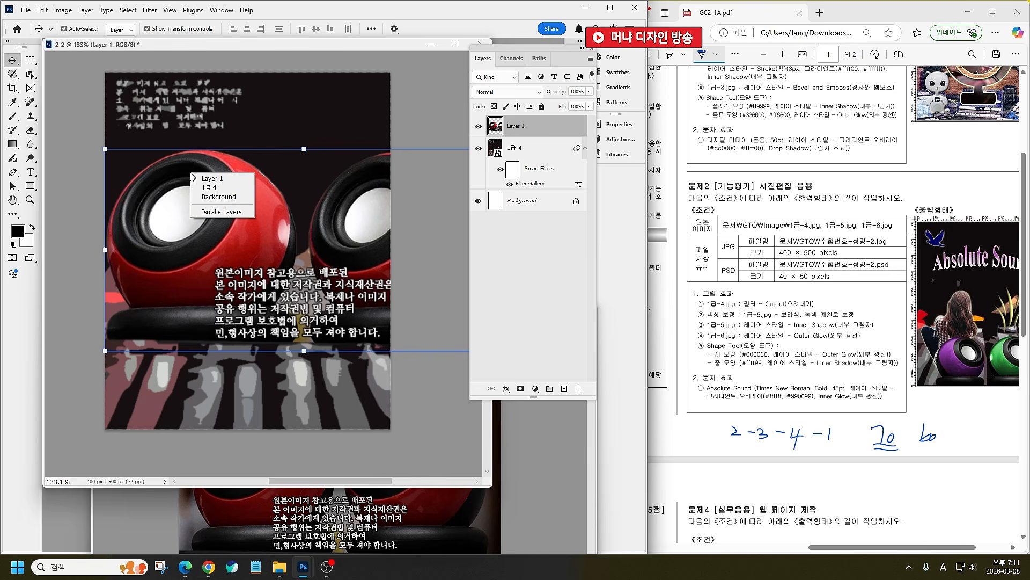
{"action": "left_click", "coordinate": [173, 180]}
Step: Flip the speaker layer horizontally, scale it to about 47.5%, and position it along the canvas's lower edge
{"action": "key", "text": "ctrl+t"}
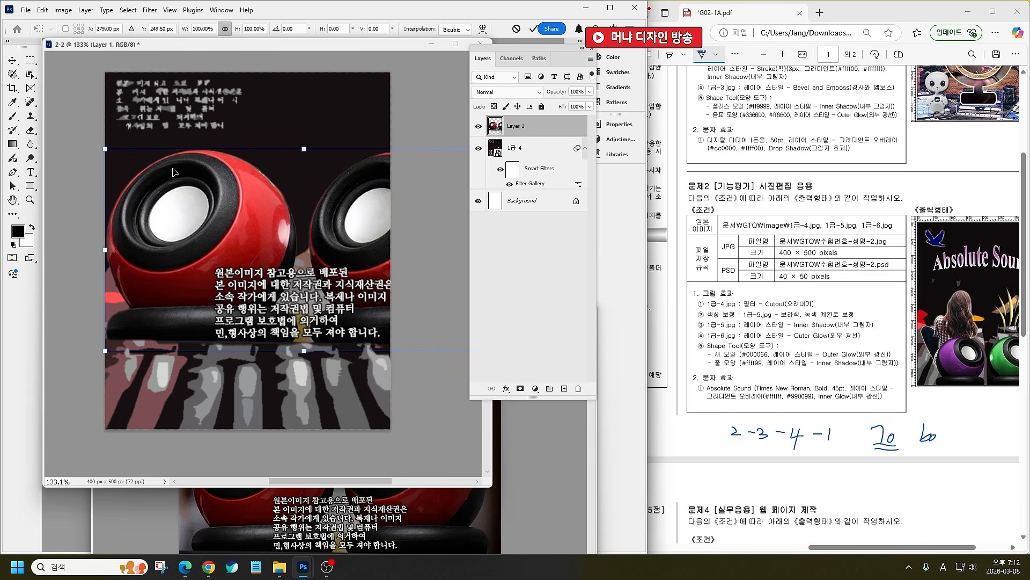
{"action": "right_click", "coordinate": [173, 169]}
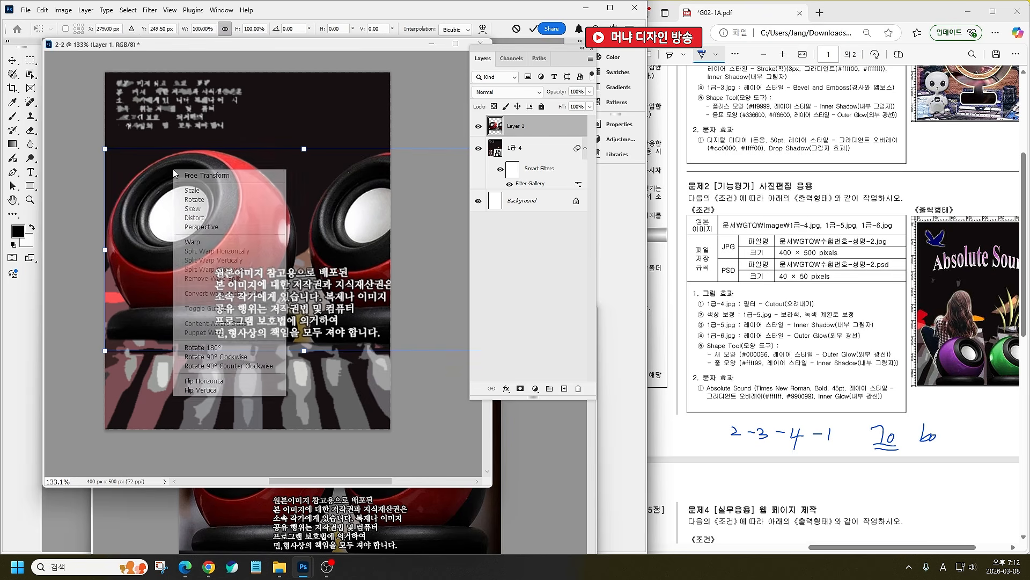
{"action": "left_click", "coordinate": [275, 381]}
{"action": "left_click_drag", "start_coordinate": [307, 157], "coordinate": [286, 378]}
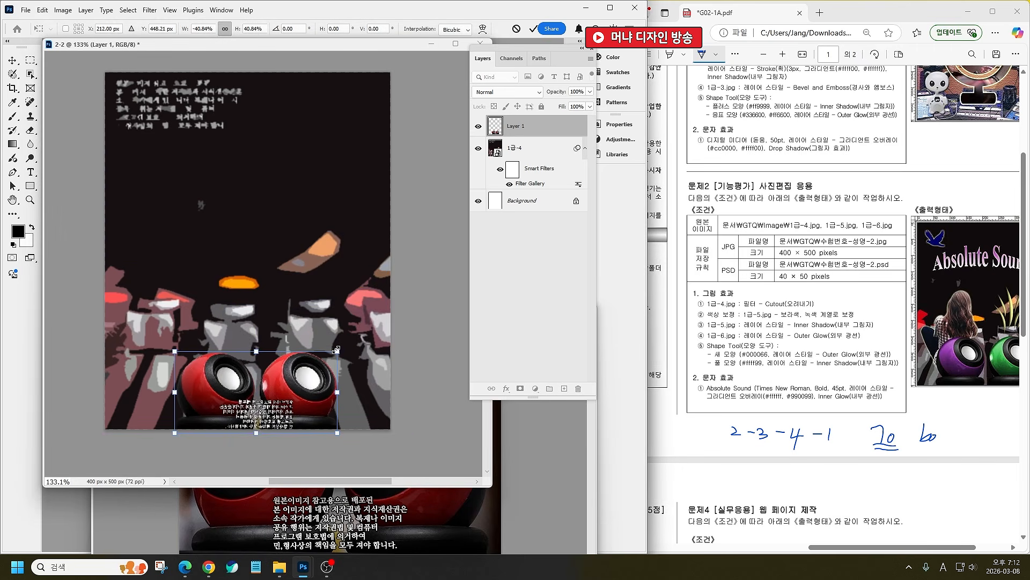
{"action": "left_click_drag", "start_coordinate": [336, 349], "coordinate": [357, 337]}
{"action": "left_click_drag", "start_coordinate": [306, 366], "coordinate": [301, 366]}
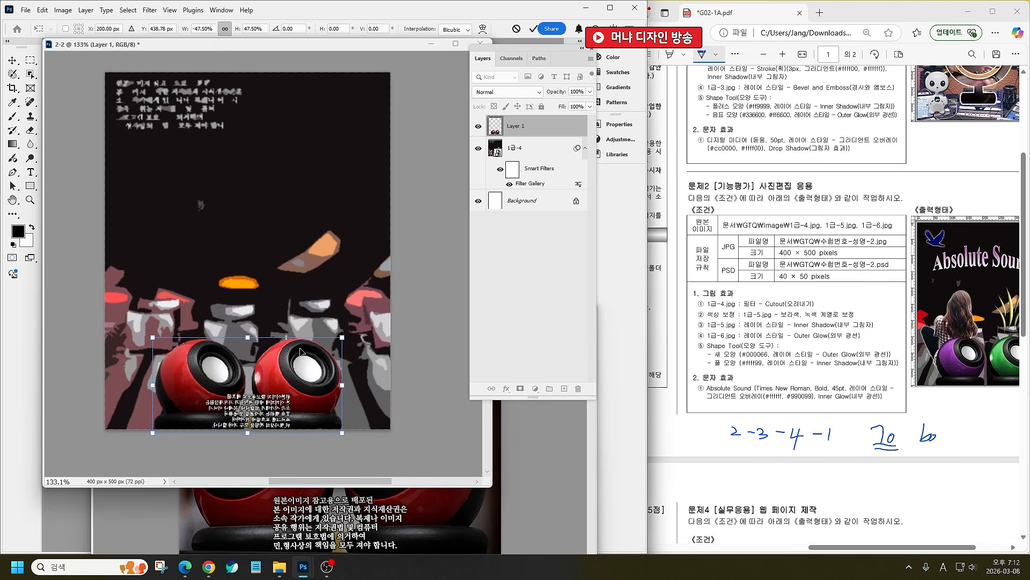
Step: Nudge the speakers slightly down, scale them to about 48.4%, shift them a little left, and commit the transform
{"action": "key", "text": "Down"}
{"action": "key", "text": "Down"}
{"action": "key", "text": "Down"}
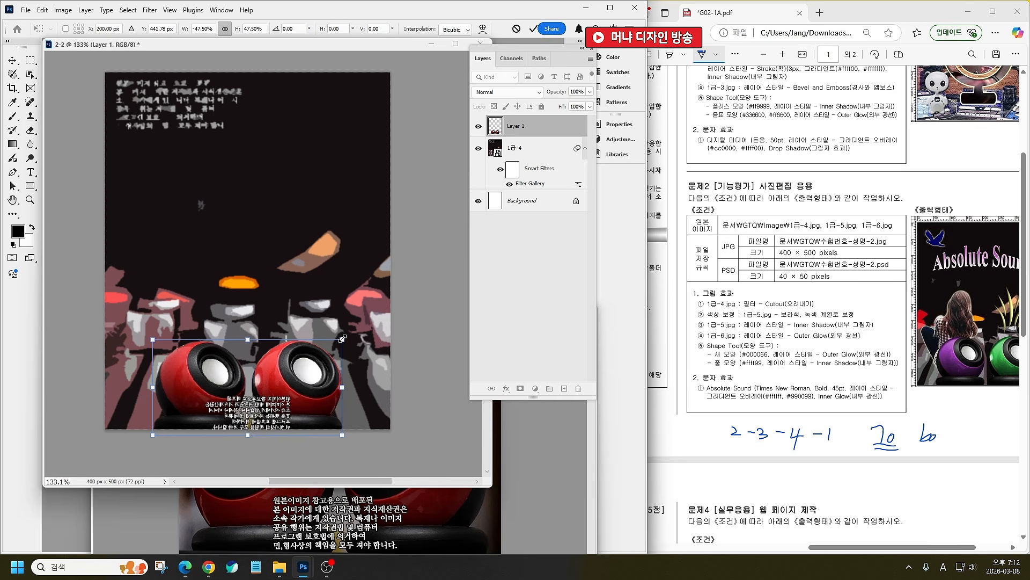
{"action": "left_click_drag", "start_coordinate": [342, 339], "coordinate": [345, 338]}
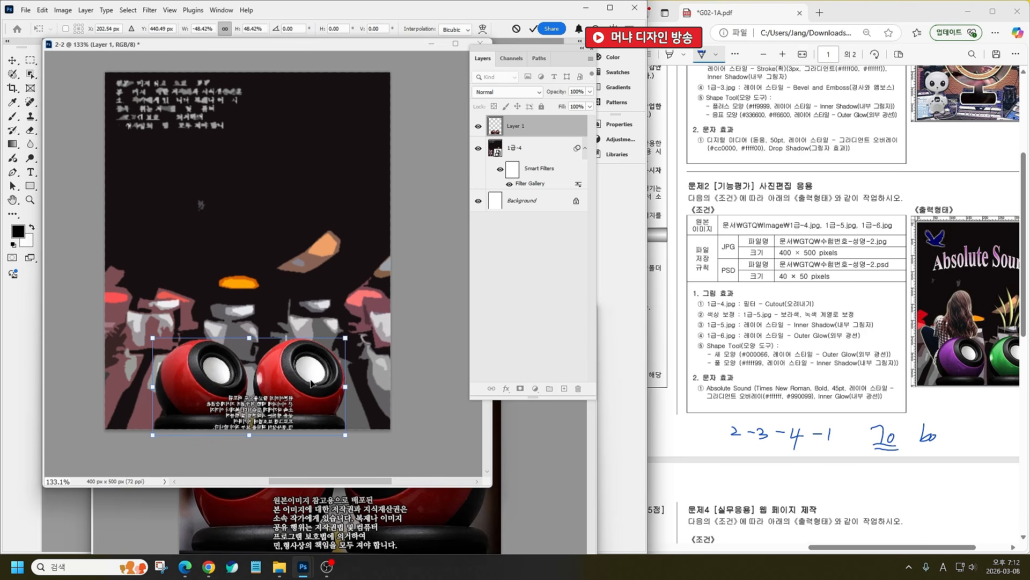
{"action": "key", "text": "Left"}
{"action": "key", "text": "Left"}
{"action": "key", "text": "Left"}
{"action": "key", "text": "Left"}
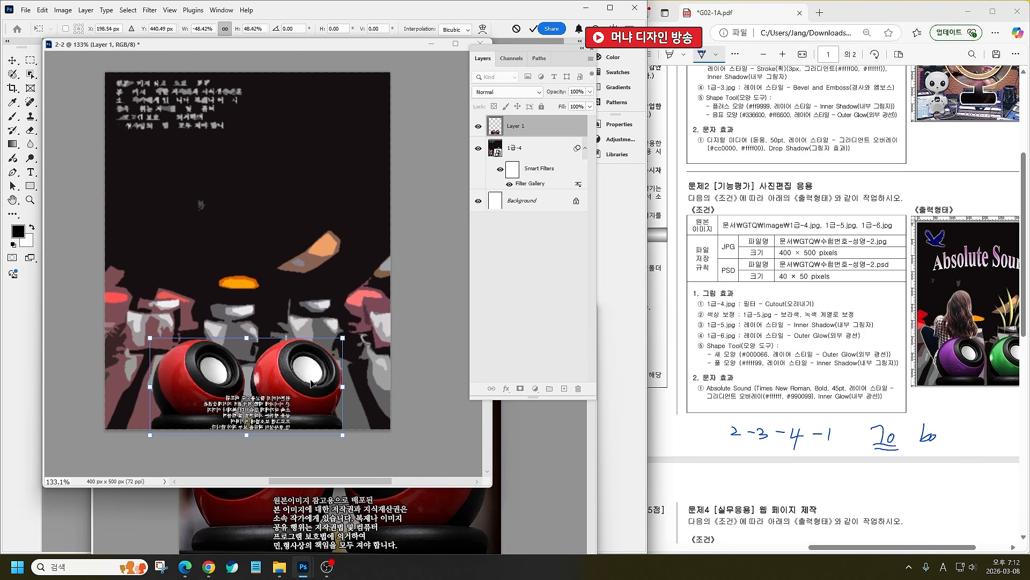
{"action": "key", "text": "Return"}
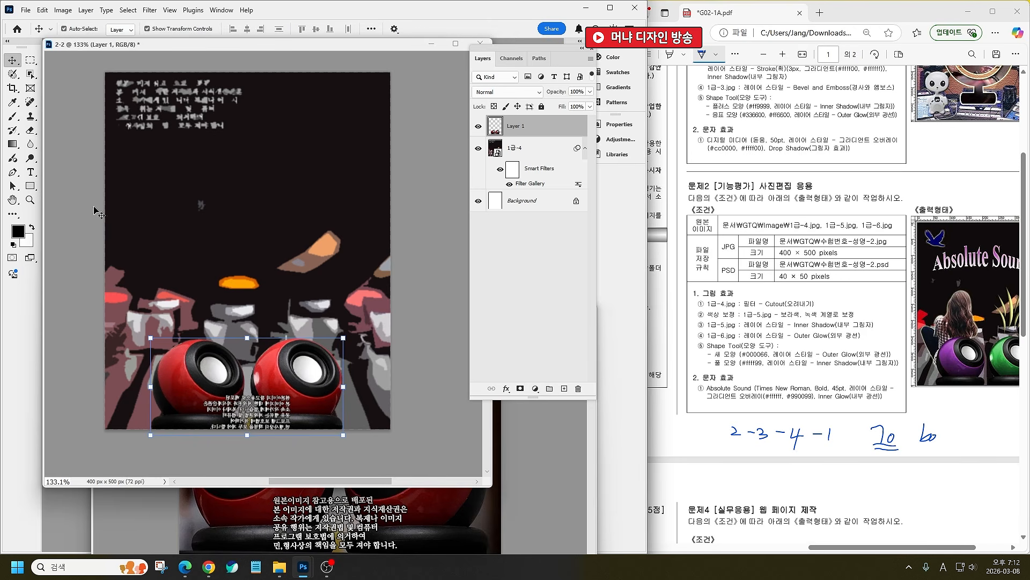
{"action": "left_click", "coordinate": [31, 74]}
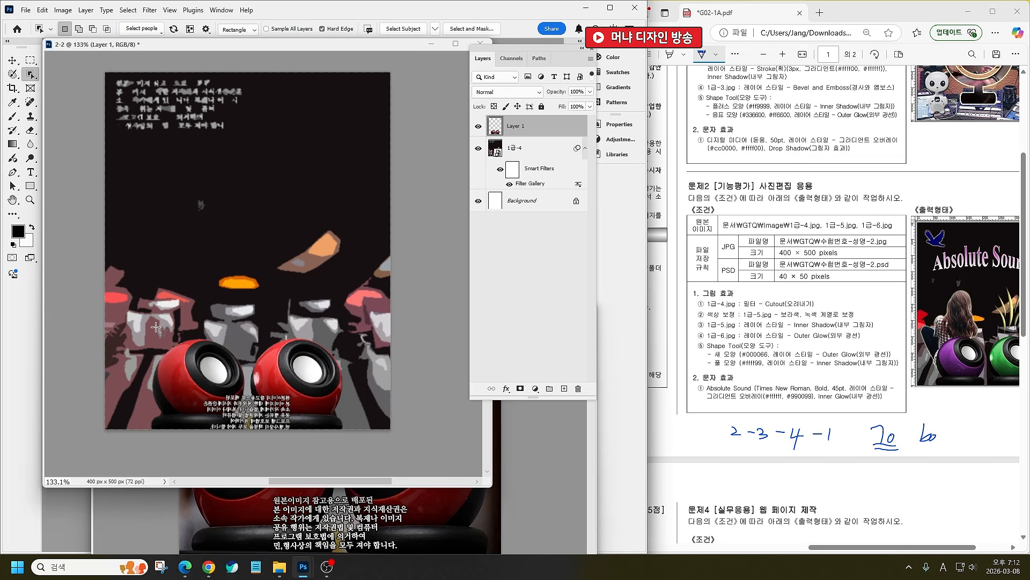
{"action": "left_click_drag", "start_coordinate": [154, 324], "coordinate": [254, 421]}
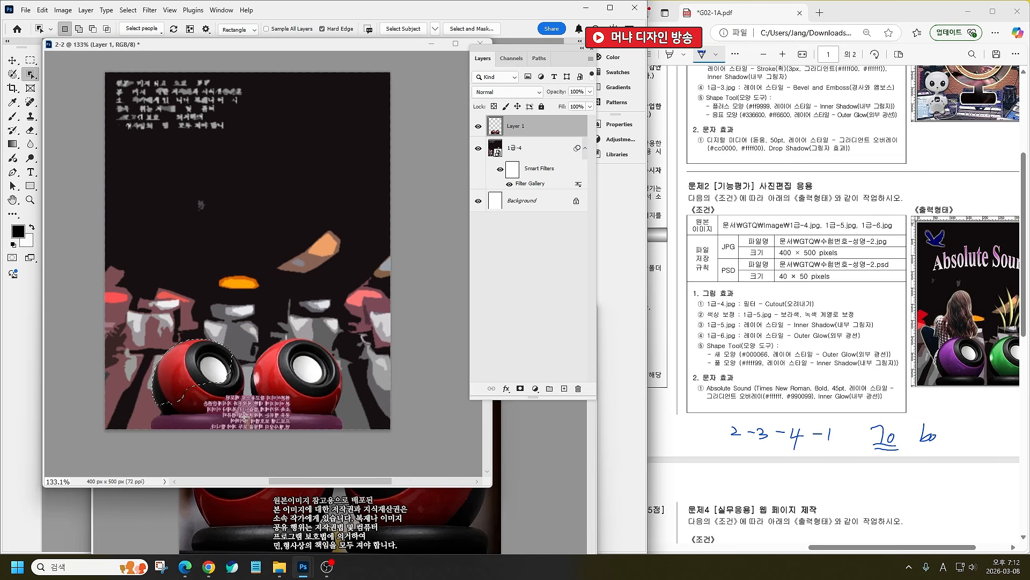
{"action": "key", "text": "ctrl+d"}
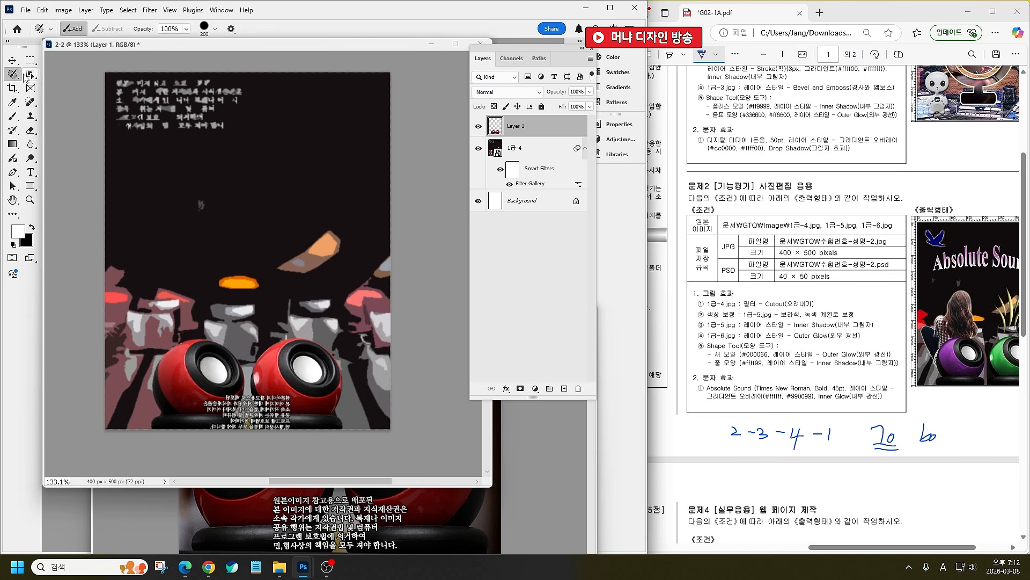
Step: Select the red casing of the left speaker with the Quick Selection tool, leaving out its black and white front
{"action": "left_click_drag", "start_coordinate": [30, 75], "coordinate": [51, 95]}
{"action": "left_click", "coordinate": [61, 85]}
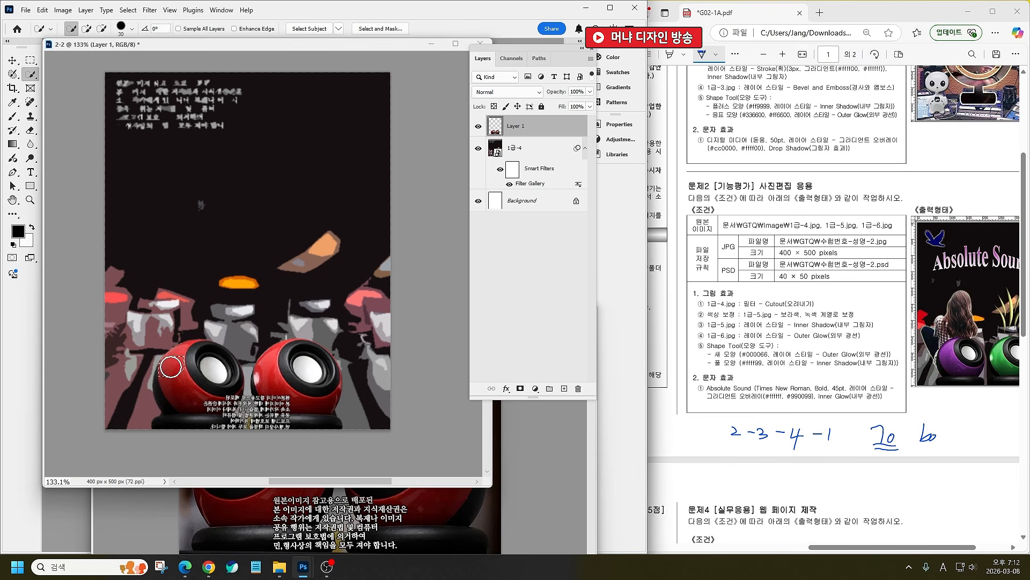
{"action": "mouse_move", "coordinate": [173, 369]}
{"action": "left_mouse_down"}
{"action": "mouse_move", "coordinate": [215, 407]}
{"action": "mouse_move", "coordinate": [219, 428]}
{"action": "mouse_move", "coordinate": [161, 405]}
{"action": "mouse_move", "coordinate": [182, 378]}
{"action": "mouse_move", "coordinate": [190, 400]}
{"action": "mouse_move", "coordinate": [152, 402]}
{"action": "mouse_move", "coordinate": [166, 426]}
{"action": "mouse_move", "coordinate": [214, 429]}
{"action": "left_mouse_up"}
{"action": "key", "text": "ctrl+d"}
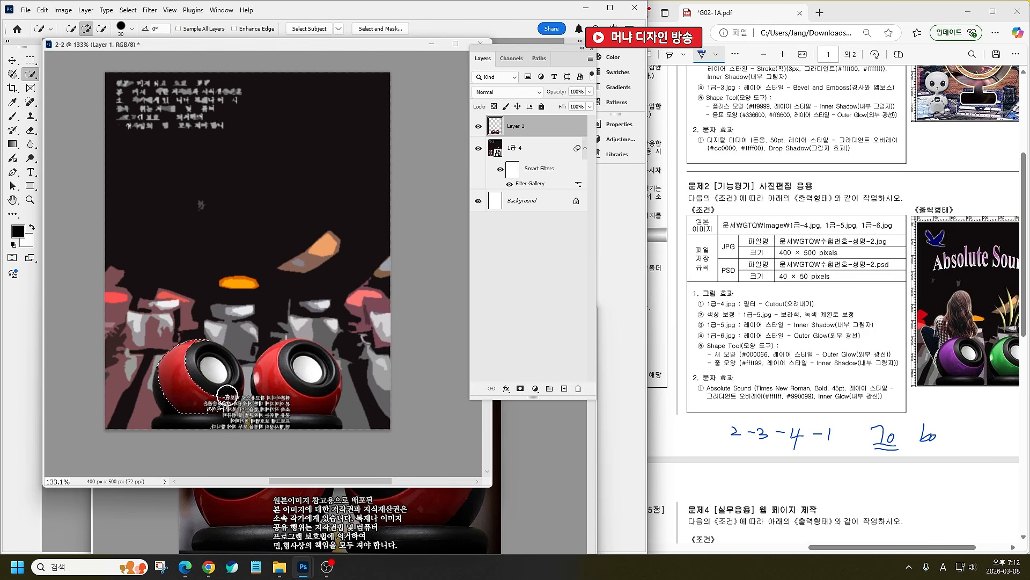
{"action": "key", "text": "alt"}
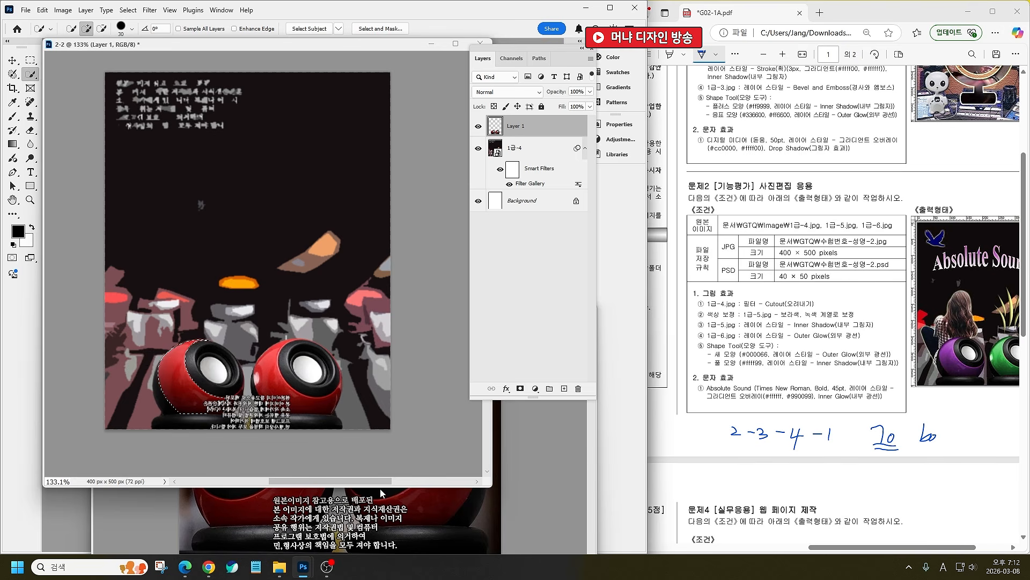
Step: Recolour the selected left speaker casing purple using Hue/Saturation with hue -82 and saturation +14
{"action": "key", "text": "ctrl+u"}
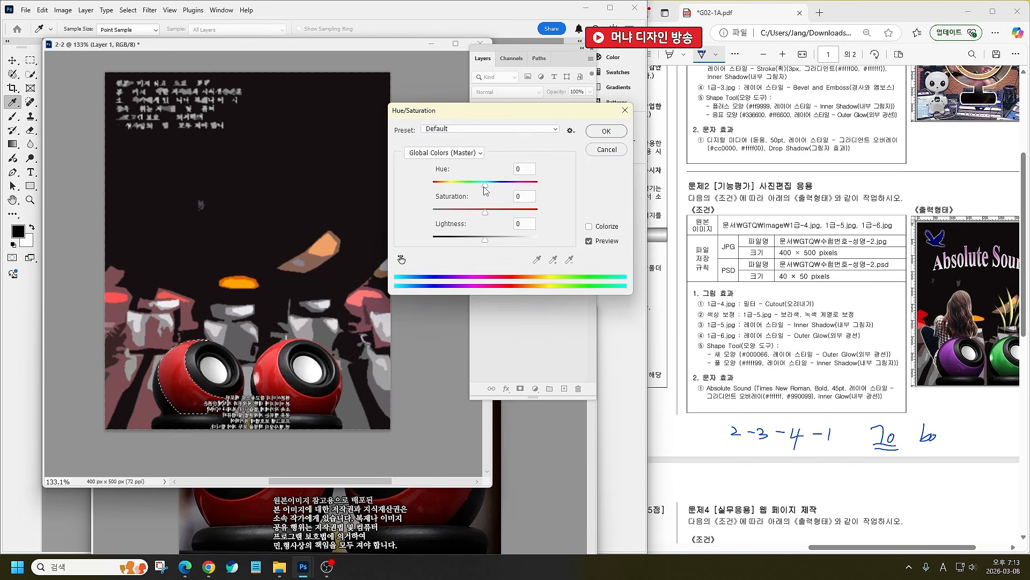
{"action": "left_click_drag", "start_coordinate": [484, 184], "coordinate": [454, 181]}
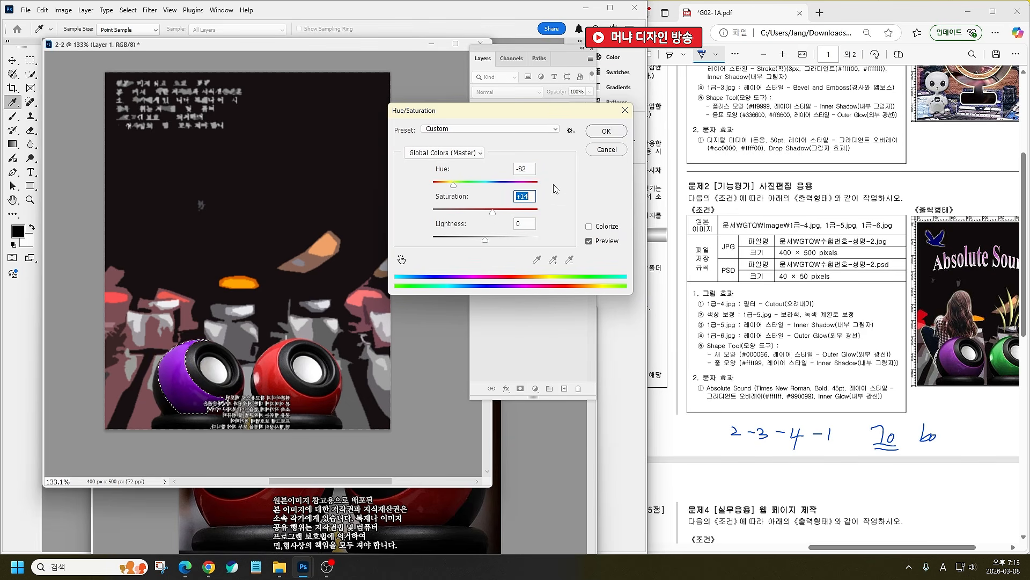
{"action": "left_click", "coordinate": [606, 131]}
Step: Select the red casing of the right speaker with the Quick Selection tool, subtracting the base and the speaker cone
{"action": "key", "text": "w"}
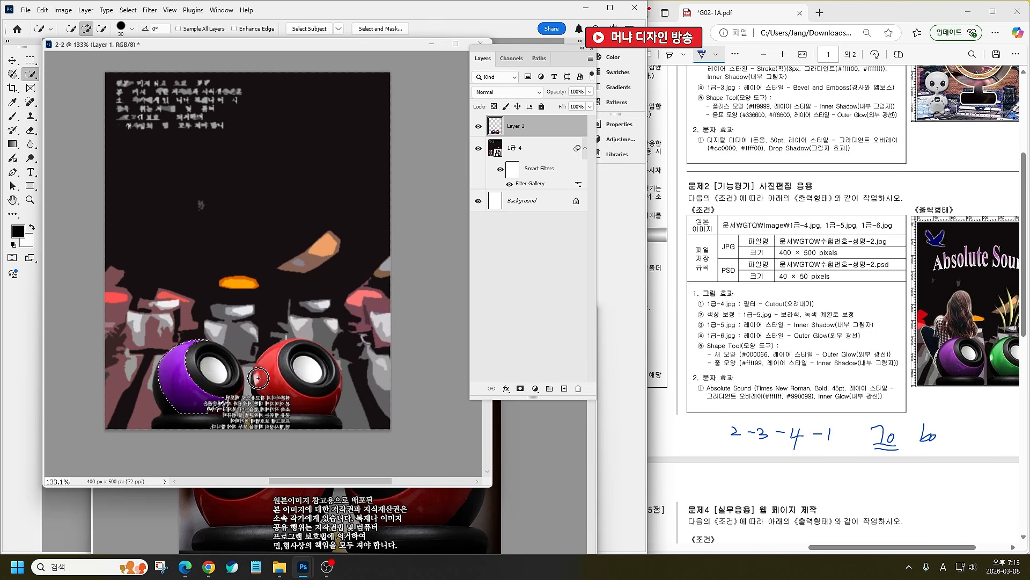
{"action": "mouse_move", "coordinate": [265, 371]}
{"action": "left_mouse_down"}
{"action": "mouse_move", "coordinate": [301, 409]}
{"action": "mouse_move", "coordinate": [337, 397]}
{"action": "left_mouse_up"}
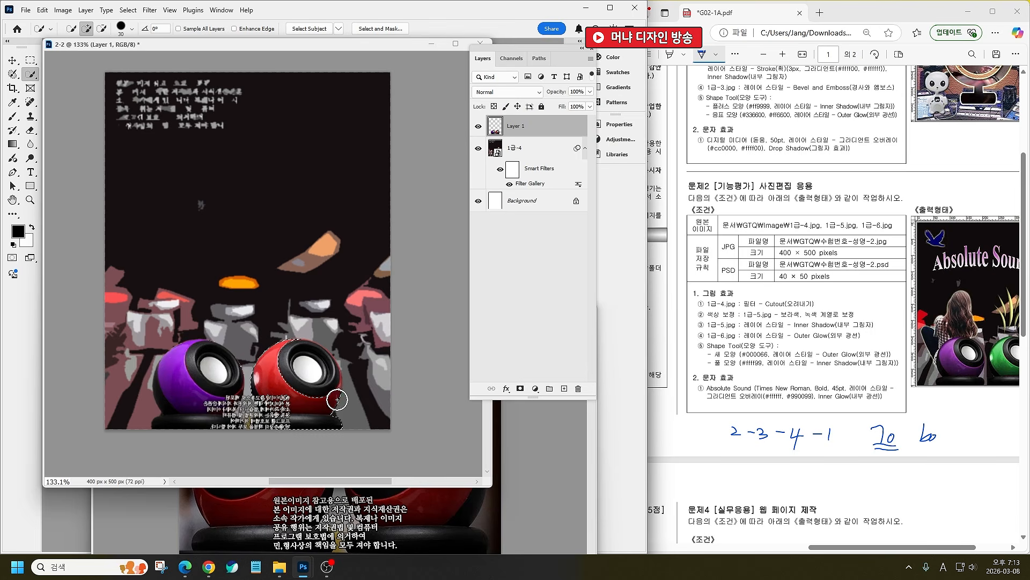
{"action": "left_click_drag", "start_coordinate": [353, 440], "coordinate": [296, 428]}
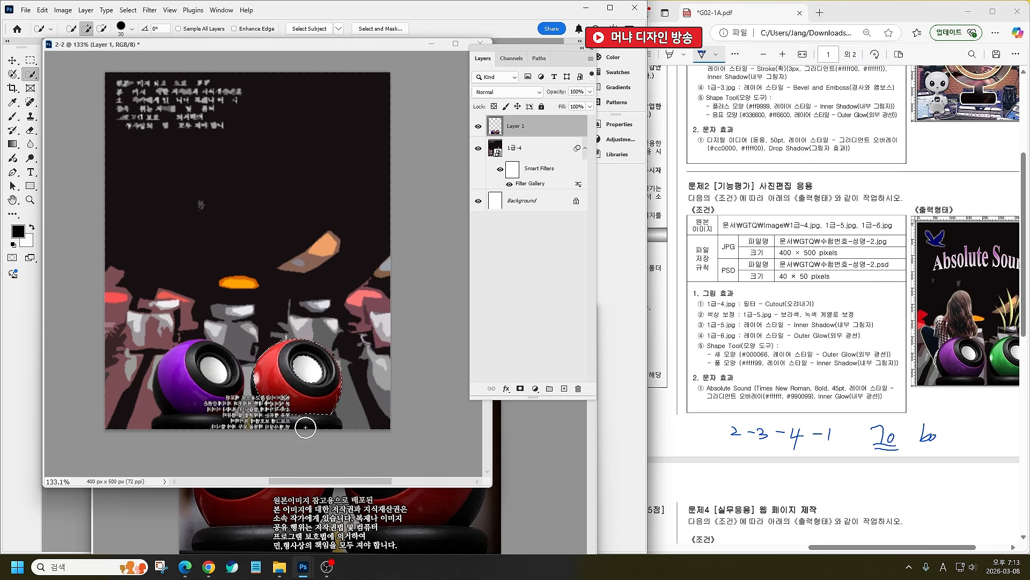
{"action": "key", "text": "alt"}
{"action": "key", "text": "alt"}
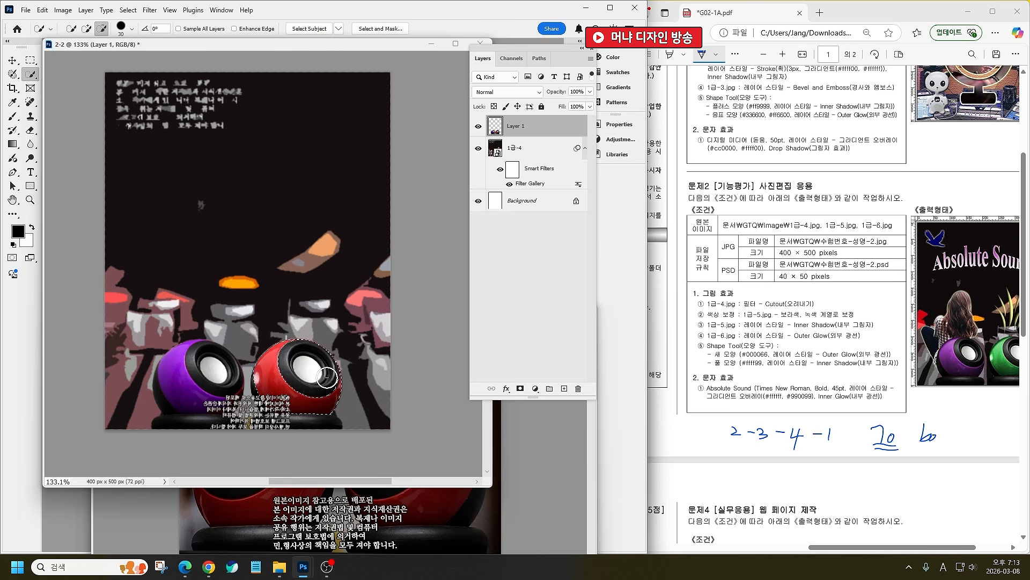
{"action": "key", "text": "alt"}
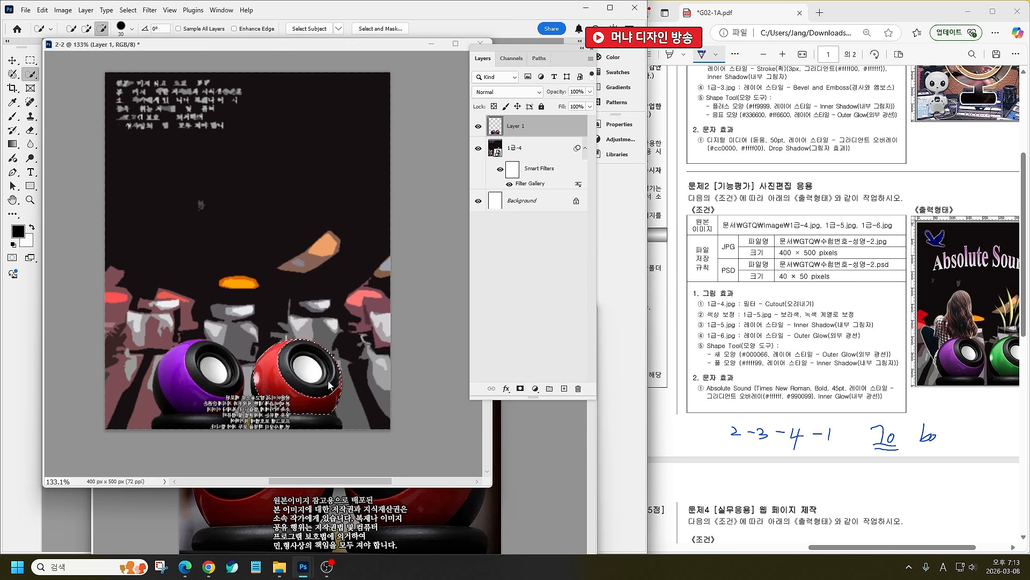
Step: Recolour the selected right speaker casing green with hue +120, saturation +35 and lightness -6, and clear the selection
{"action": "key", "text": "ctrl+u"}
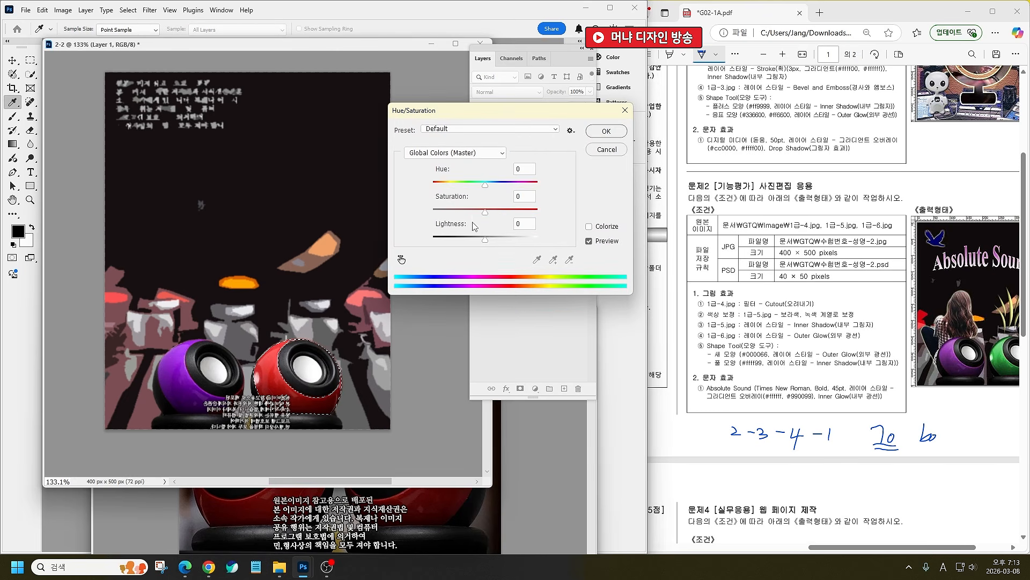
{"action": "left_click_drag", "start_coordinate": [489, 186], "coordinate": [524, 185]}
{"action": "left_click", "coordinate": [504, 211]}
{"action": "left_click_drag", "start_coordinate": [484, 239], "coordinate": [482, 239]}
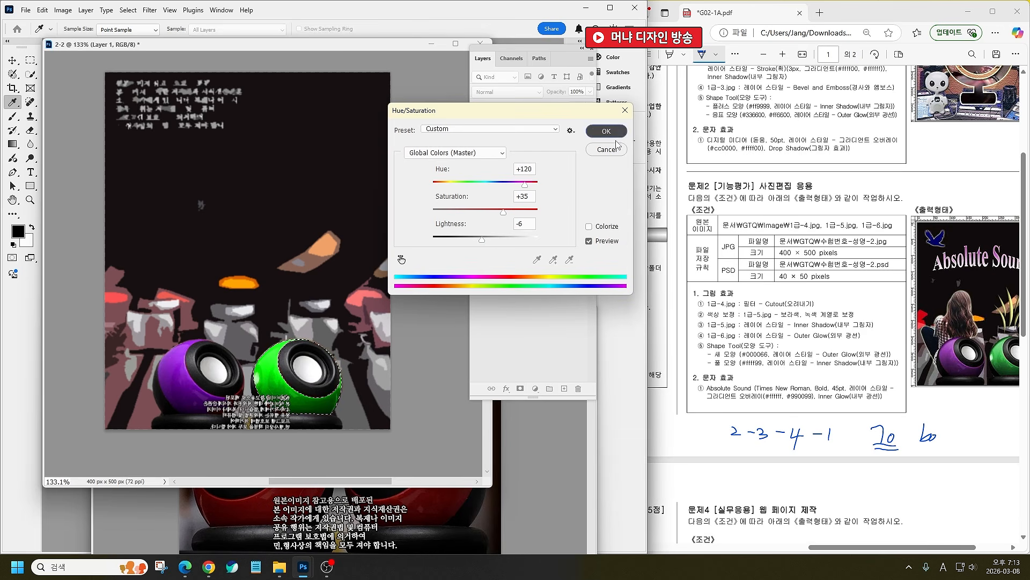
{"action": "left_click", "coordinate": [606, 131]}
{"action": "key", "text": "ctrl+d"}
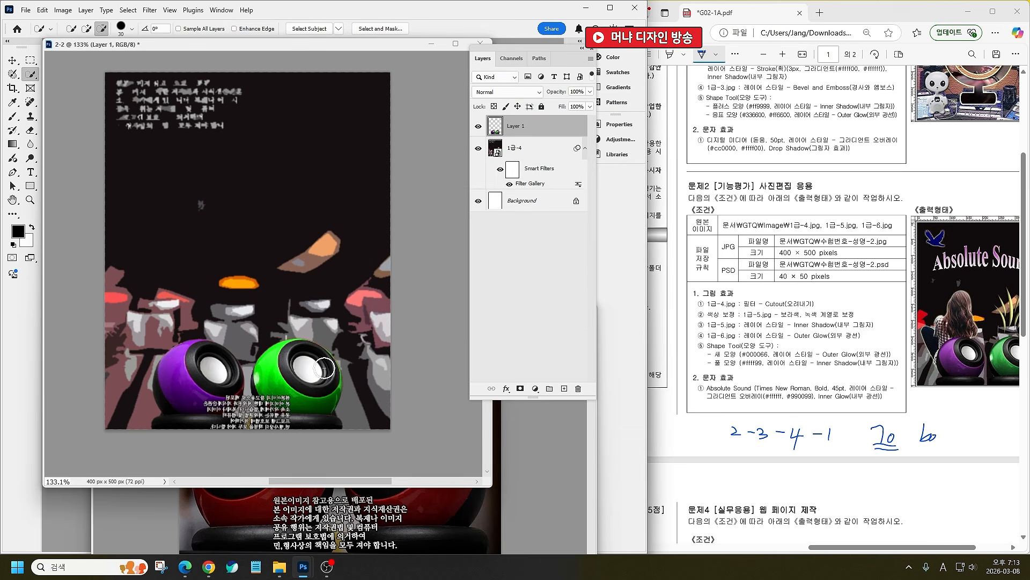
Step: Add an Inner Shadow to the speaker layer with 89% opacity, a 105° angle and 6 px distance
{"action": "left_click", "coordinate": [507, 390]}
{"action": "left_click", "coordinate": [528, 442]}
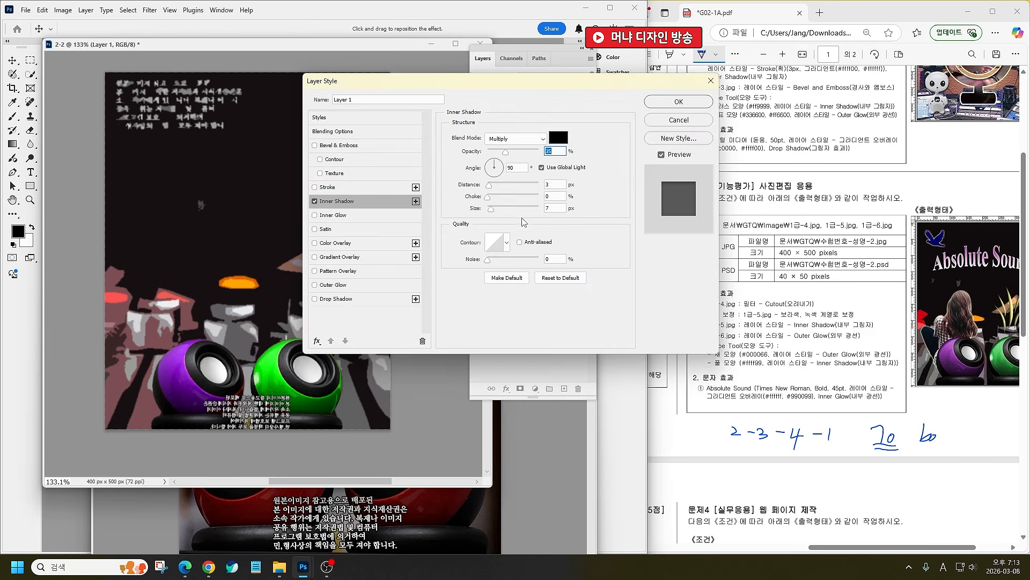
{"action": "left_click", "coordinate": [493, 163]}
{"action": "left_click_drag", "start_coordinate": [531, 156], "coordinate": [536, 153]}
{"action": "left_click_drag", "start_coordinate": [490, 187], "coordinate": [493, 186]}
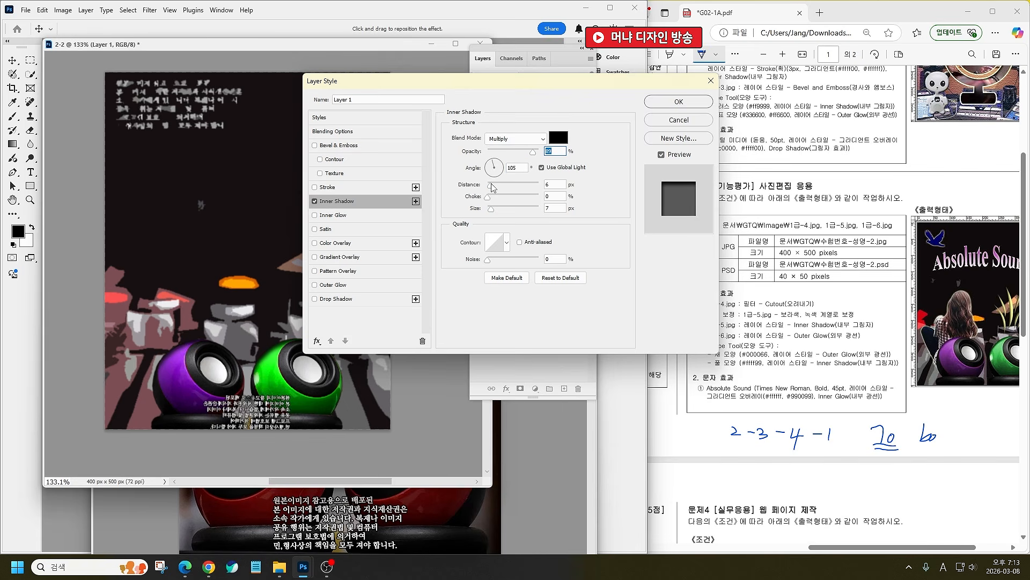
{"action": "left_click", "coordinate": [491, 209]}
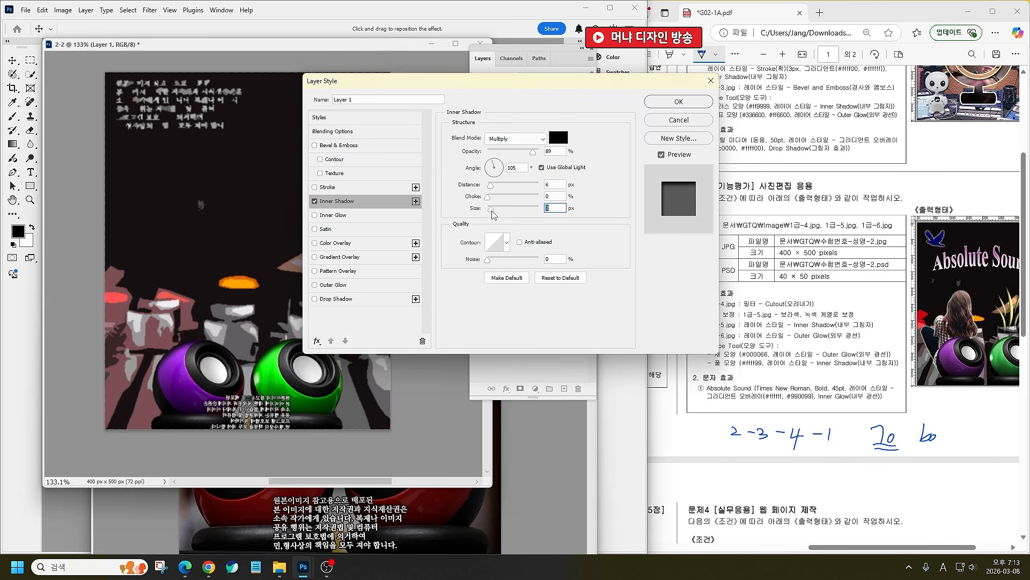
{"action": "left_click", "coordinate": [679, 102]}
Step: Close 1급-5.jpg and open the source image 1급-6.jpg
{"action": "key", "text": "w"}
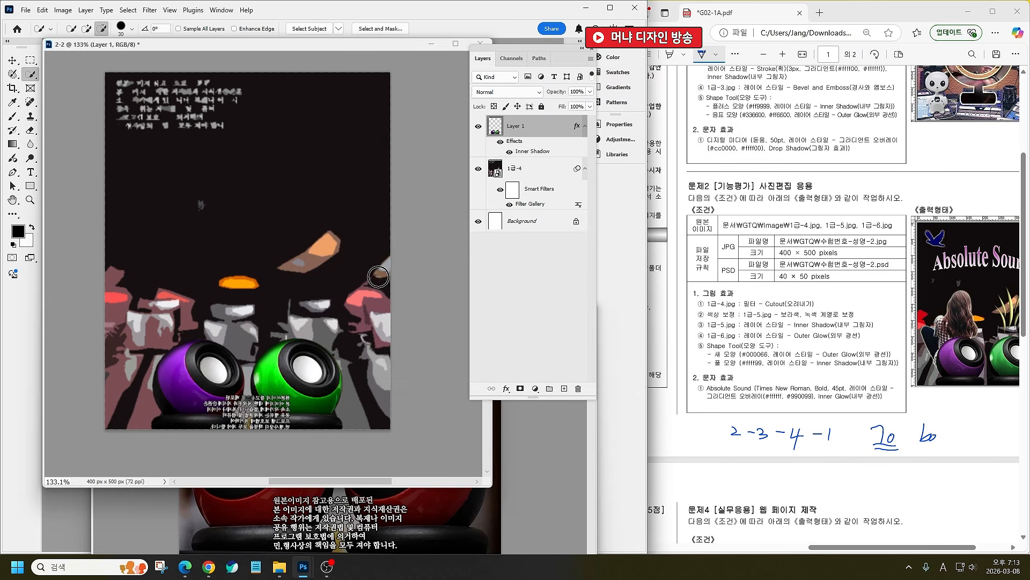
{"action": "left_click", "coordinate": [108, 530]}
{"action": "key", "text": "ctrl+w"}
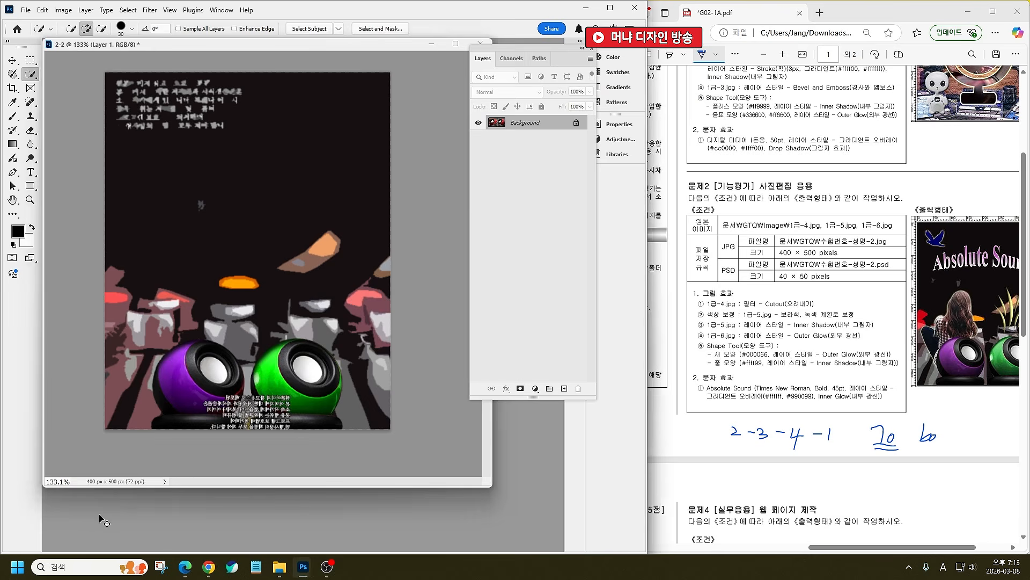
{"action": "key", "text": "ctrl+o"}
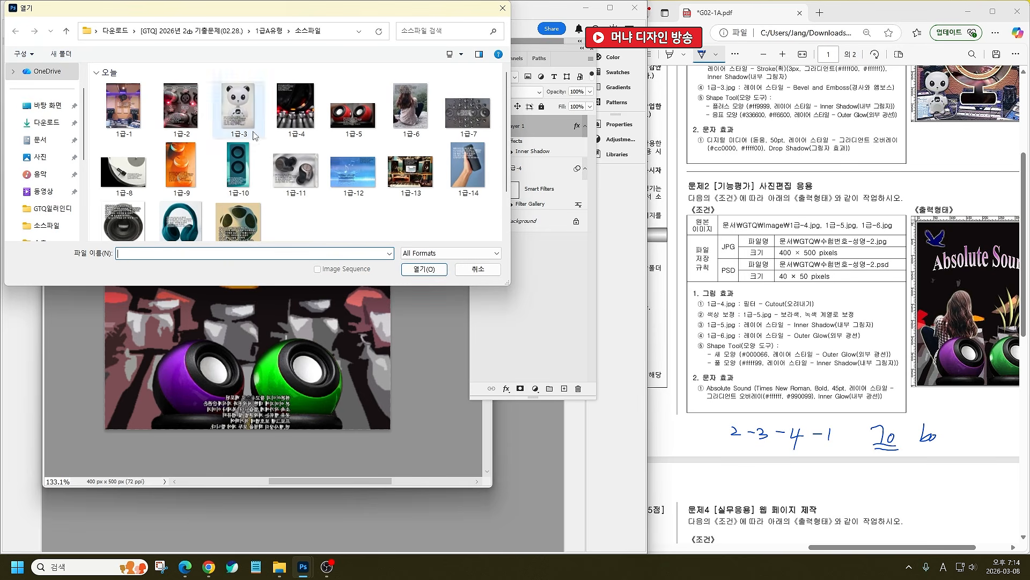
{"action": "double_click", "coordinate": [424, 104]}
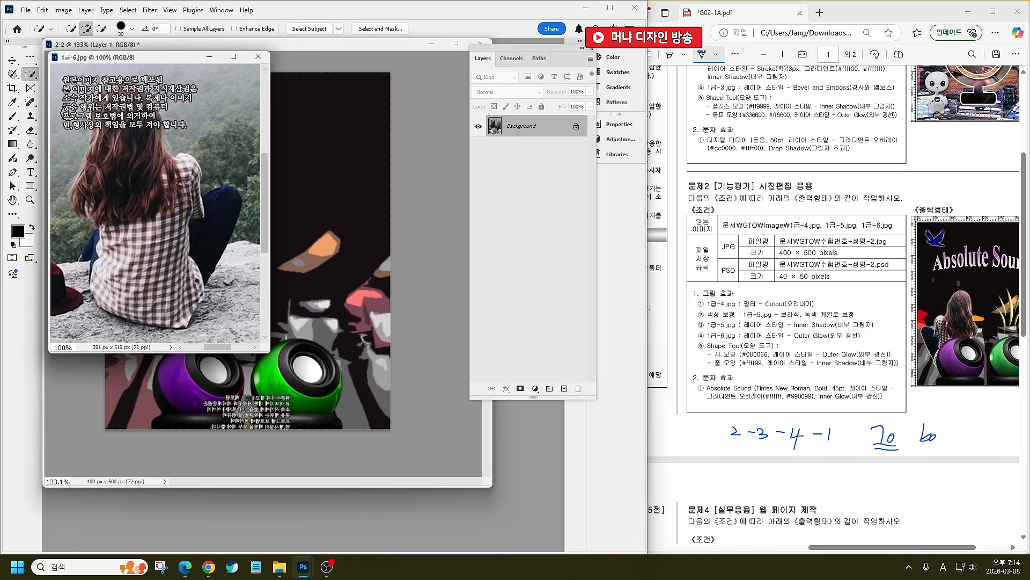
Step: Select the seated woman, including her legs, in 1급-6.jpg with the Object Selection tool and paste her into 2-2 as a new layer
{"action": "right_click", "coordinate": [30, 74]}
{"action": "left_click", "coordinate": [64, 75]}
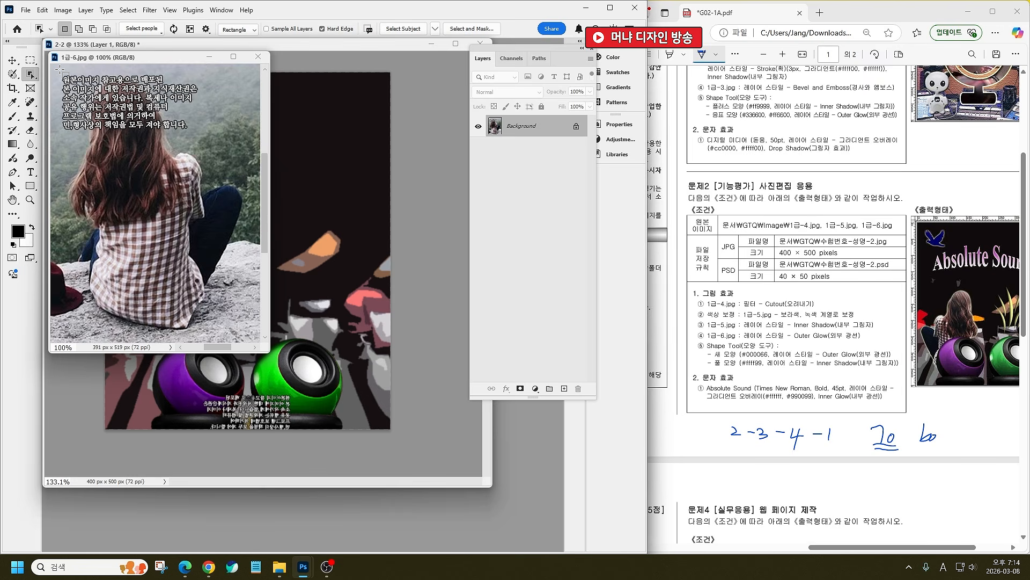
{"action": "left_click_drag", "start_coordinate": [59, 69], "coordinate": [255, 318]}
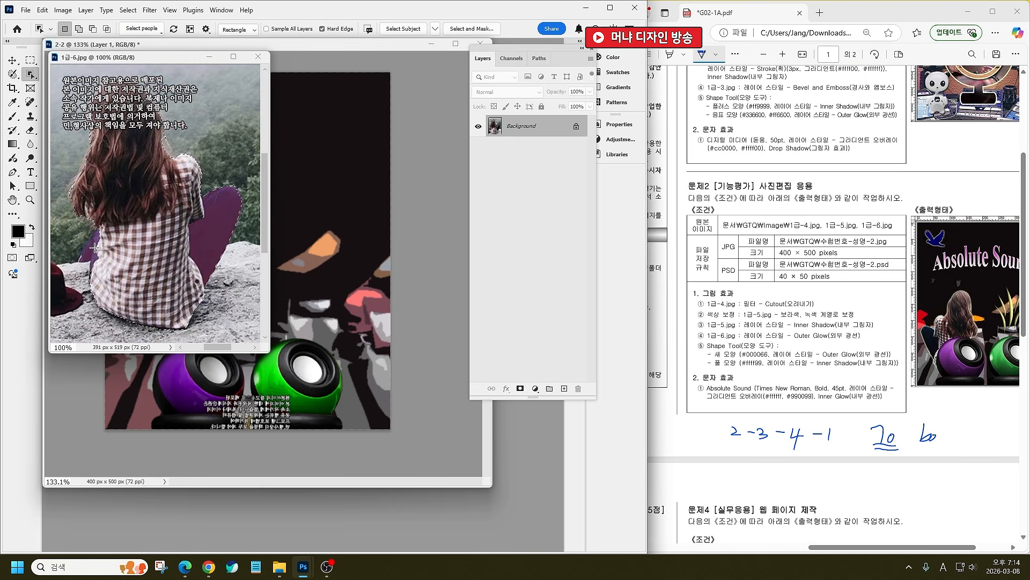
{"action": "key", "text": "shift"}
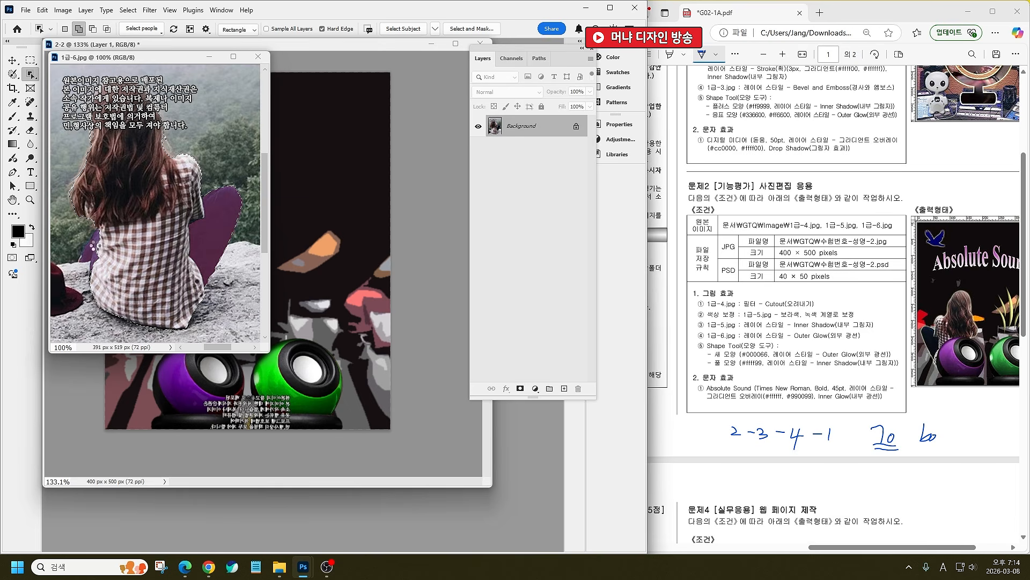
{"action": "scroll", "coordinate": [153, 225], "scroll_direction": "up", "scroll_amount": 2}
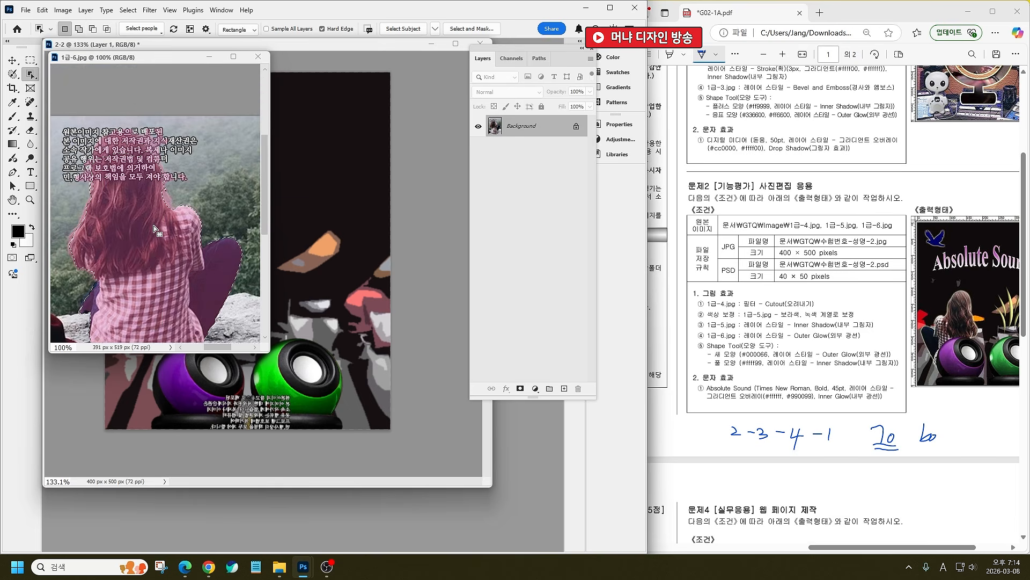
{"action": "scroll", "coordinate": [252, 265], "scroll_direction": "down", "scroll_amount": 2}
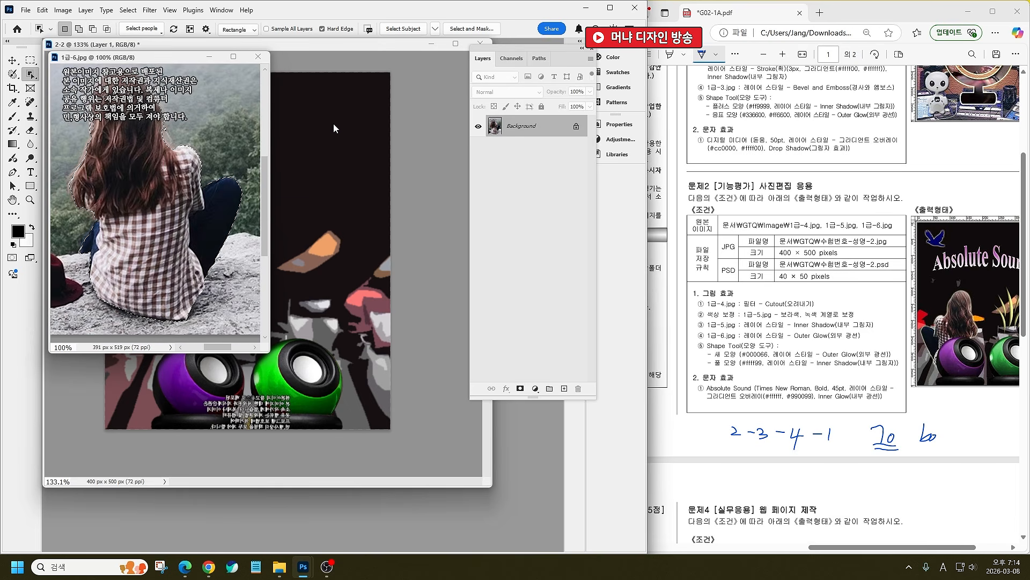
{"action": "left_click", "coordinate": [429, 115]}
{"action": "key", "text": "ctrl+v"}
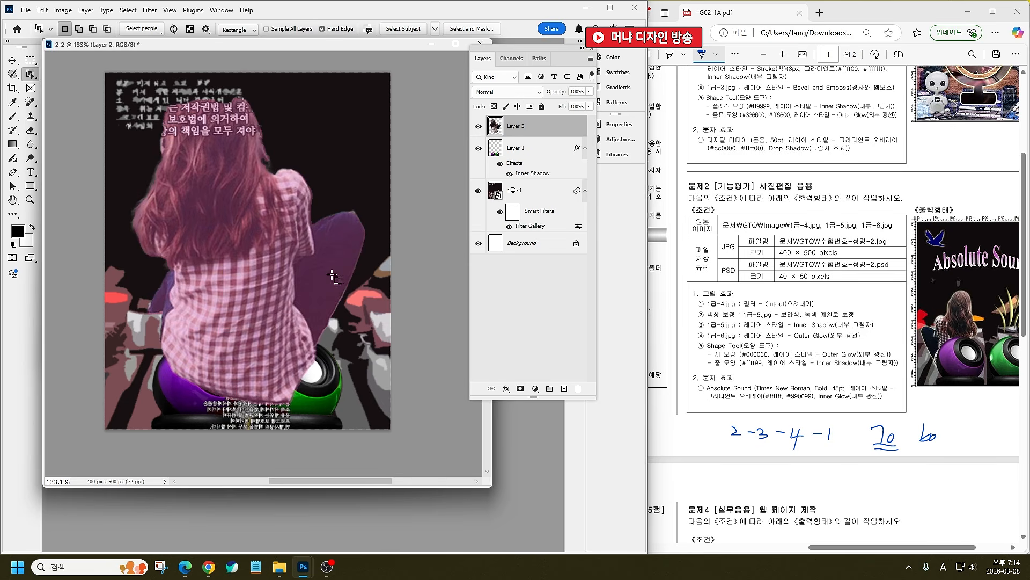
Step: Flip the woman horizontally, scale her to about 60.2%, place her over the purple speaker near the canvas's left edge, and commit the transform
{"action": "key", "text": "ctrl+t"}
{"action": "right_click", "coordinate": [233, 166]}
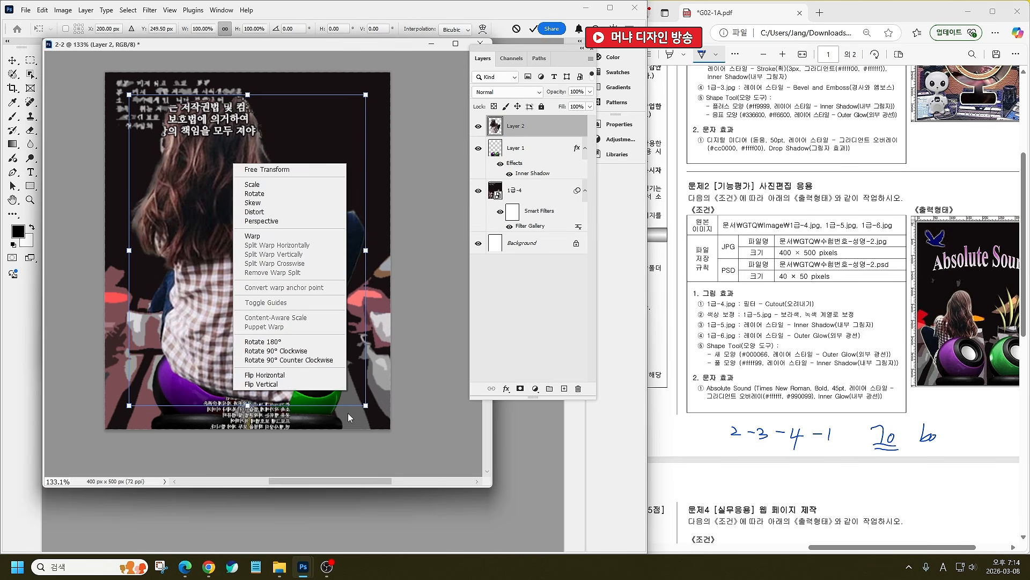
{"action": "left_click", "coordinate": [257, 377]}
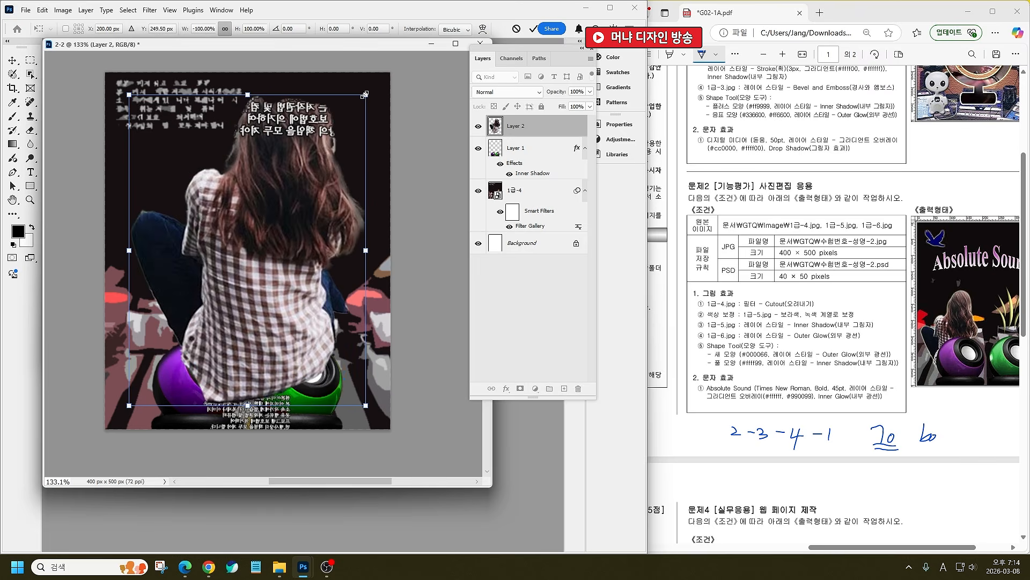
{"action": "left_click_drag", "start_coordinate": [364, 95], "coordinate": [271, 219]}
{"action": "mouse_move", "coordinate": [192, 322]}
{"action": "left_mouse_down"}
{"action": "mouse_move", "coordinate": [186, 290]}
{"action": "mouse_move", "coordinate": [176, 331]}
{"action": "left_mouse_up"}
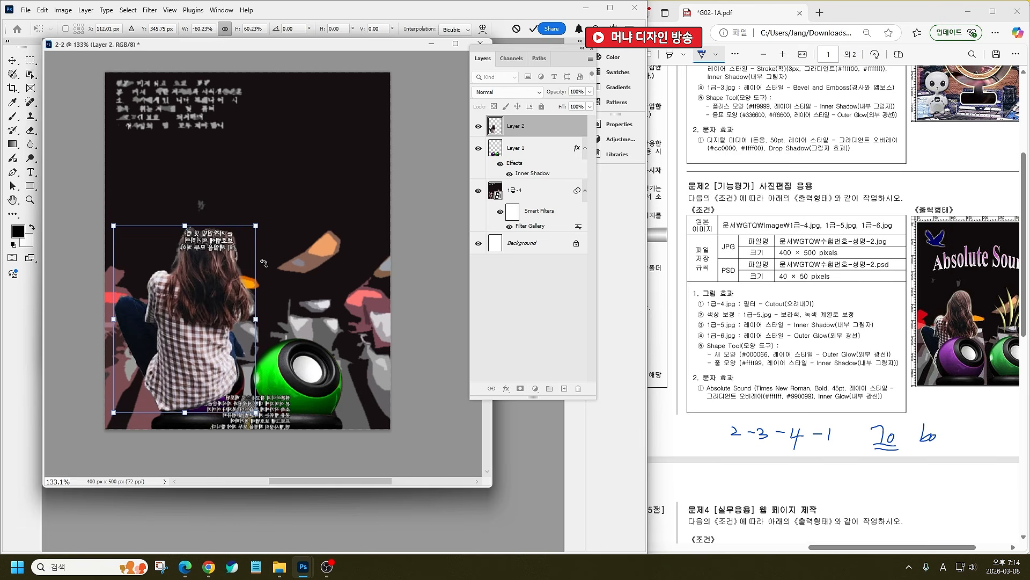
{"action": "key", "text": "Return"}
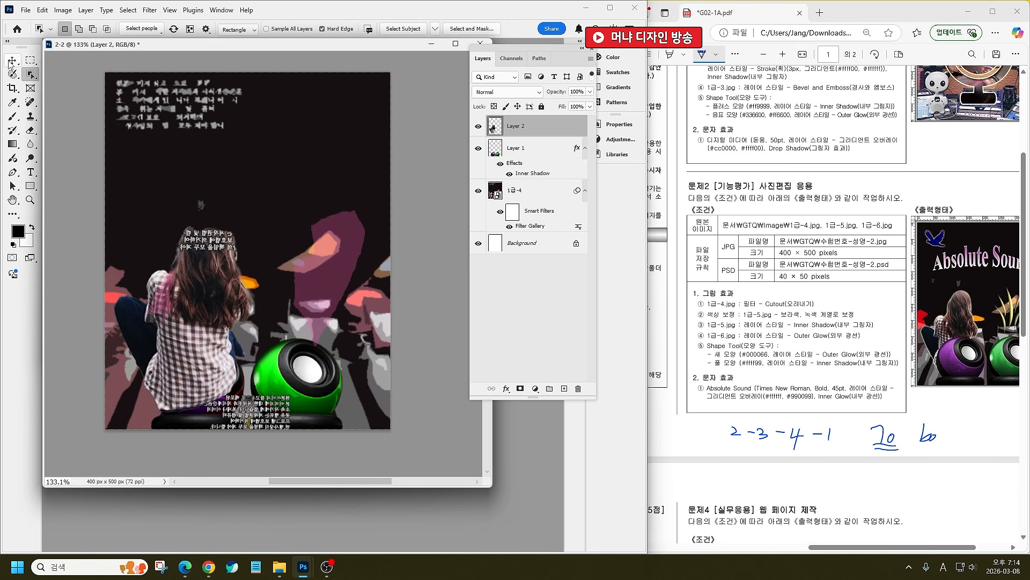
Step: Move the woman's layer beneath the speaker layer and shift her slightly to the right on the canvas
{"action": "left_click_drag", "start_coordinate": [551, 131], "coordinate": [551, 161]}
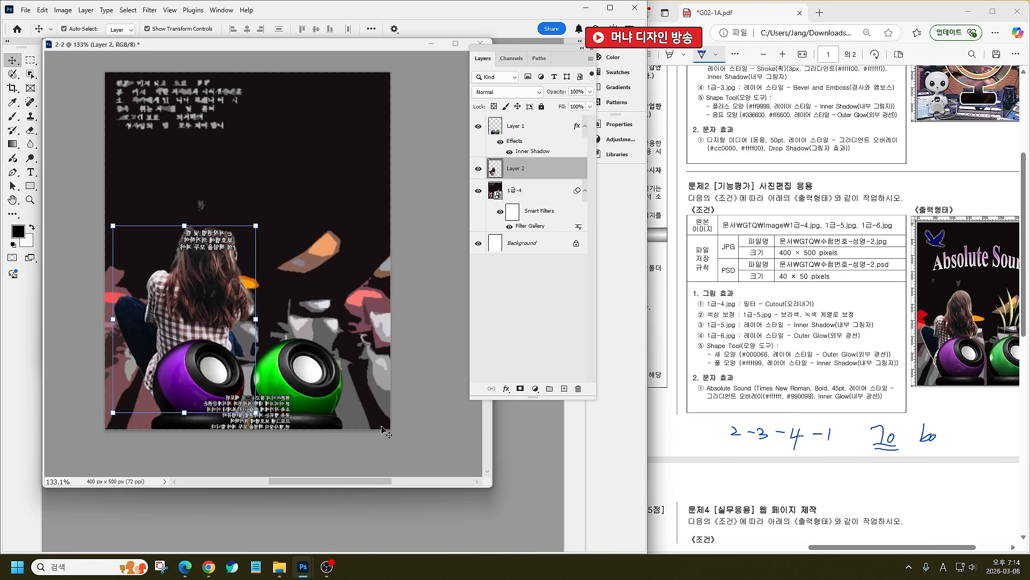
{"action": "left_click_drag", "start_coordinate": [199, 303], "coordinate": [212, 300]}
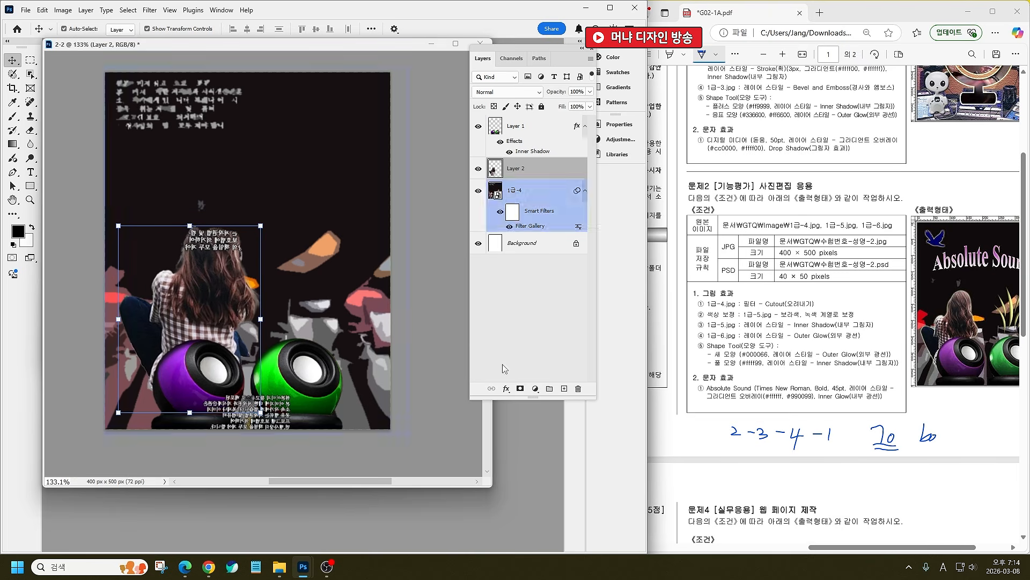
Step: Apply an Outer Glow layer style to the woman's layer with opacity about 89%
{"action": "left_click", "coordinate": [506, 389]}
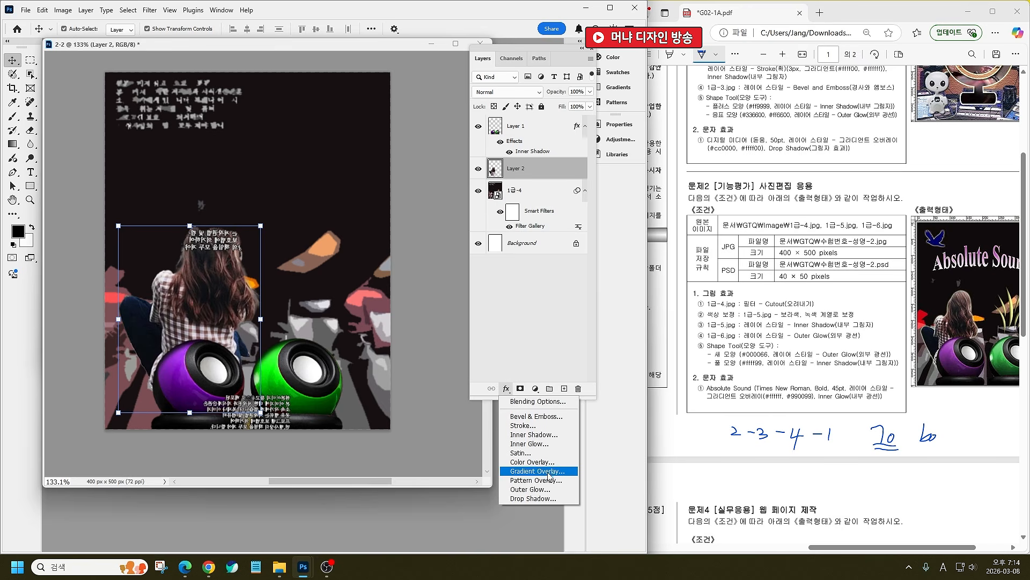
{"action": "left_click", "coordinate": [549, 489]}
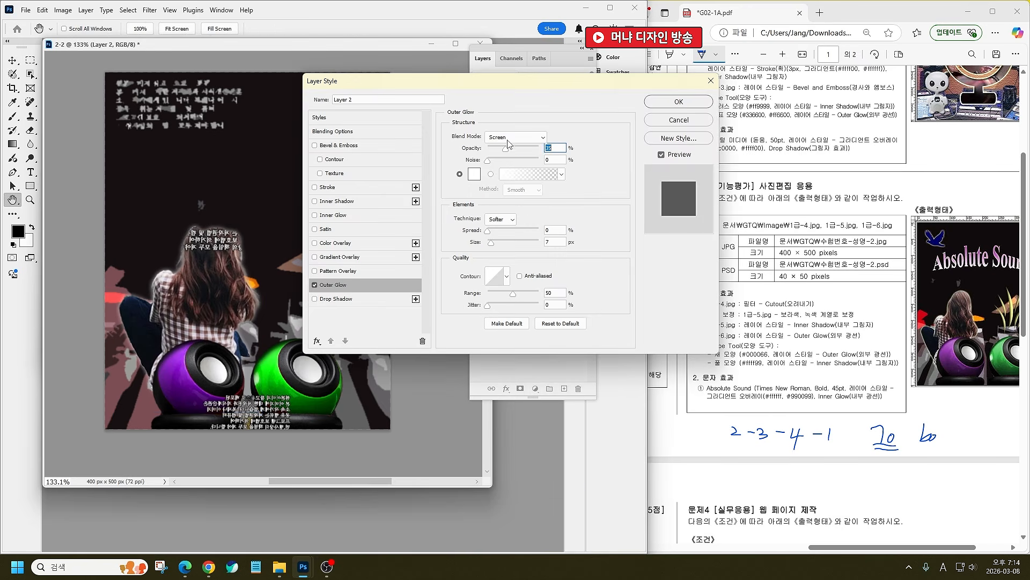
{"action": "left_click_drag", "start_coordinate": [508, 144], "coordinate": [534, 148]}
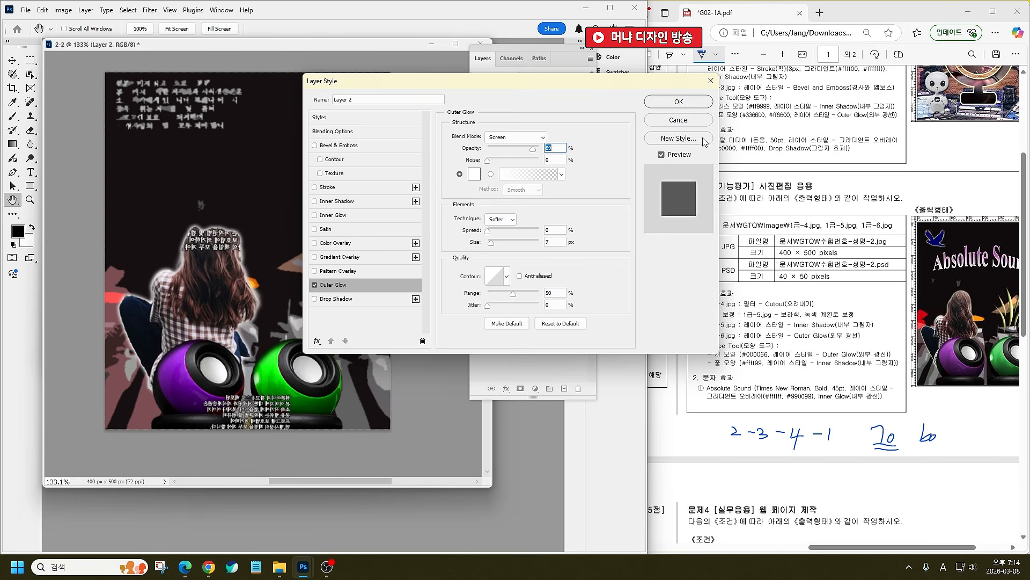
{"action": "left_click", "coordinate": [679, 102]}
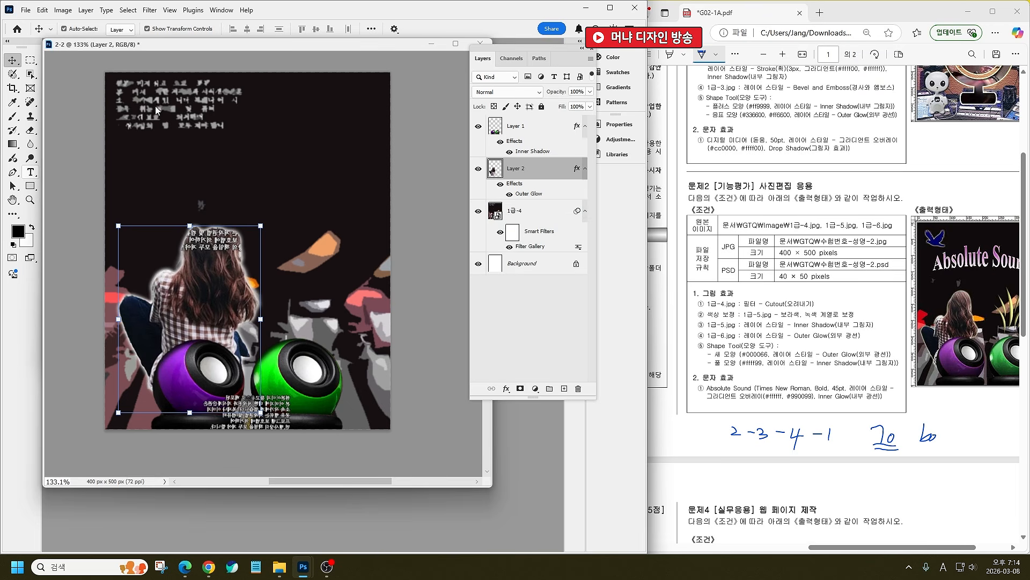
Step: Add the text "Absolute Sound" near the canvas's upper edge, on a new type layer above the speaker layer
{"action": "left_click", "coordinate": [546, 130]}
{"action": "key", "text": "t"}
{"action": "left_click", "coordinate": [140, 101]}
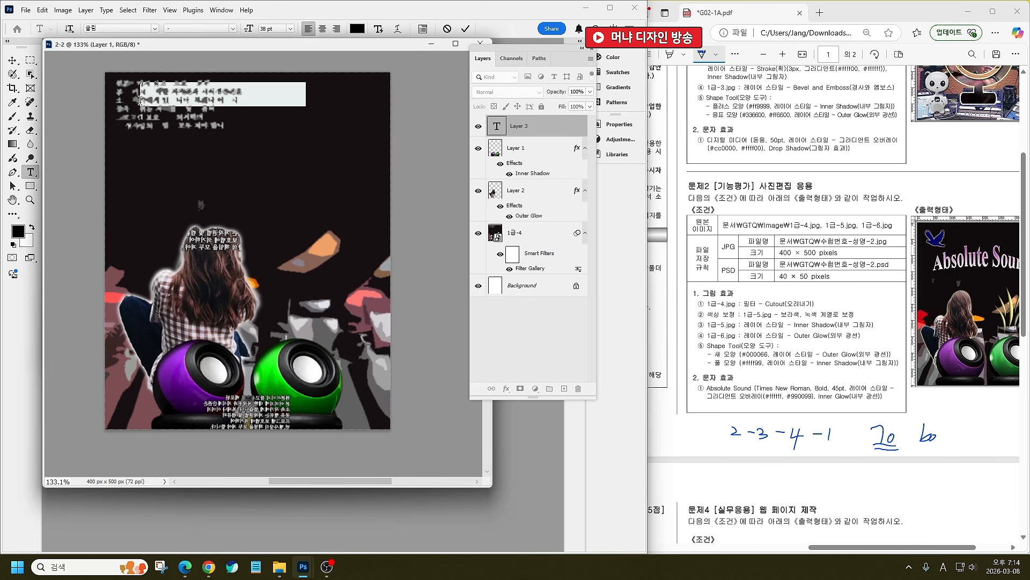
{"action": "type", "text": "Ab"}
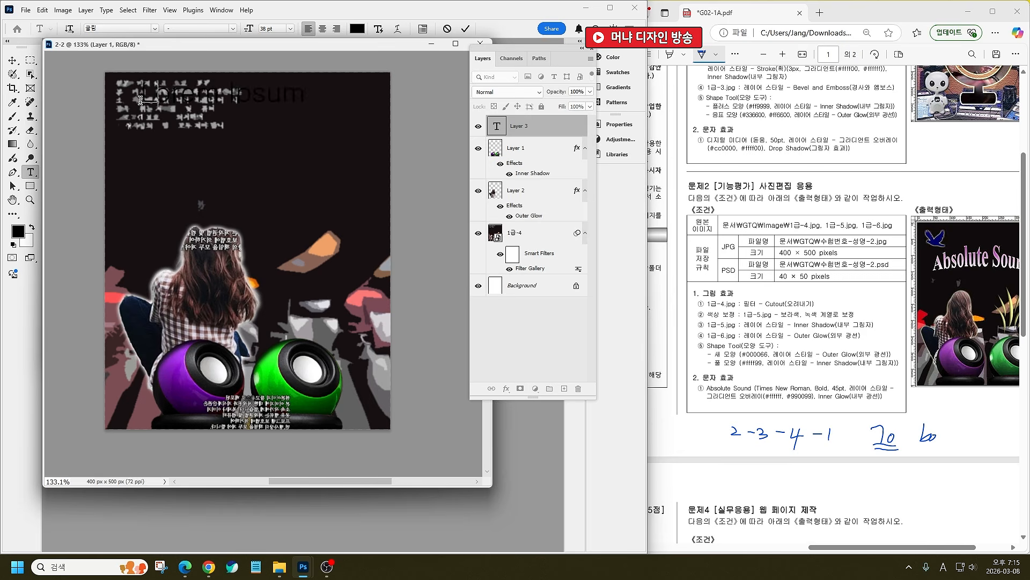
{"action": "key", "text": "BackSpace"}
{"action": "key", "text": "BackSpace"}
{"action": "type", "text": "Absolute"}
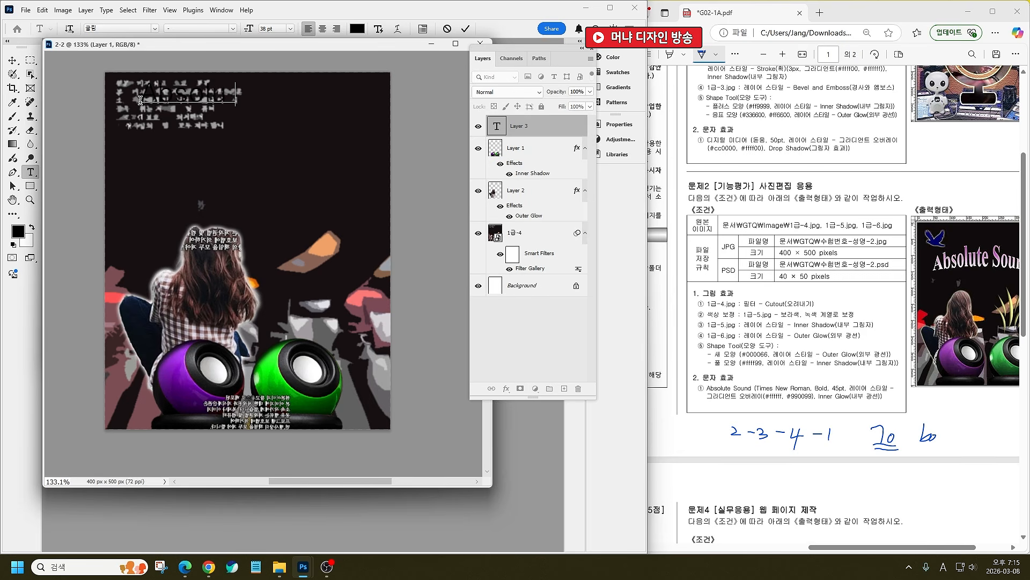
{"action": "type", "text": " Sound"}
Step: Format the whole "Absolute Sound" text in Times New Roman Bold at 45 pt and commit it
{"action": "key", "text": "ctrl+a"}
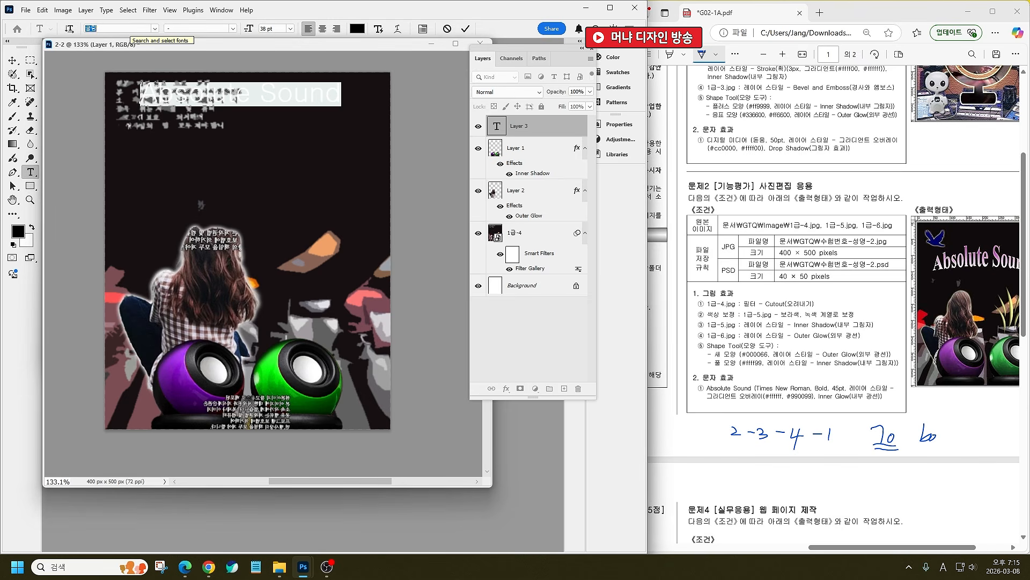
{"action": "left_click", "coordinate": [128, 27]}
{"action": "type", "text": "tim"}
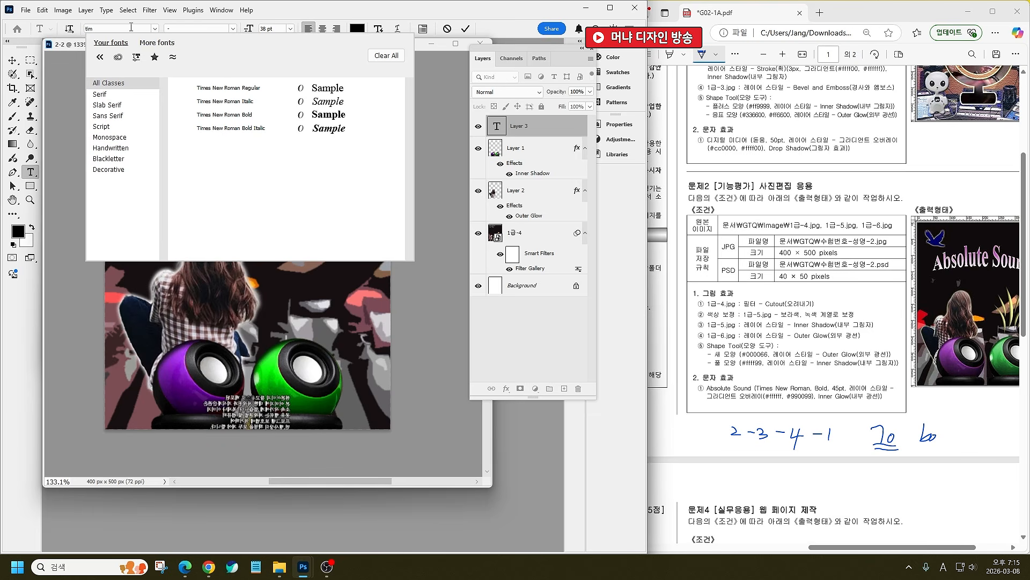
{"action": "key", "text": "Down"}
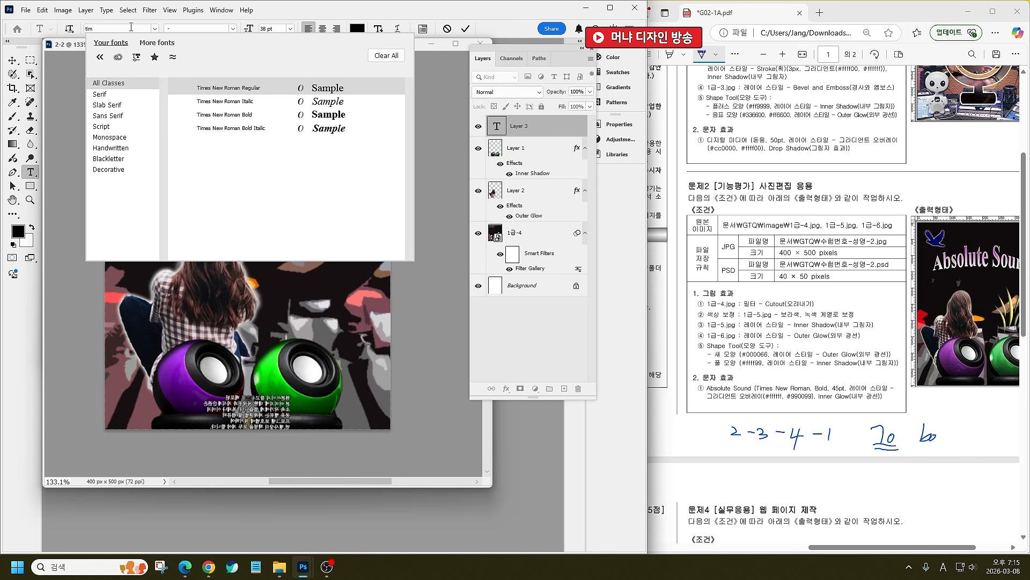
{"action": "key", "text": "Down"}
{"action": "key", "text": "Down"}
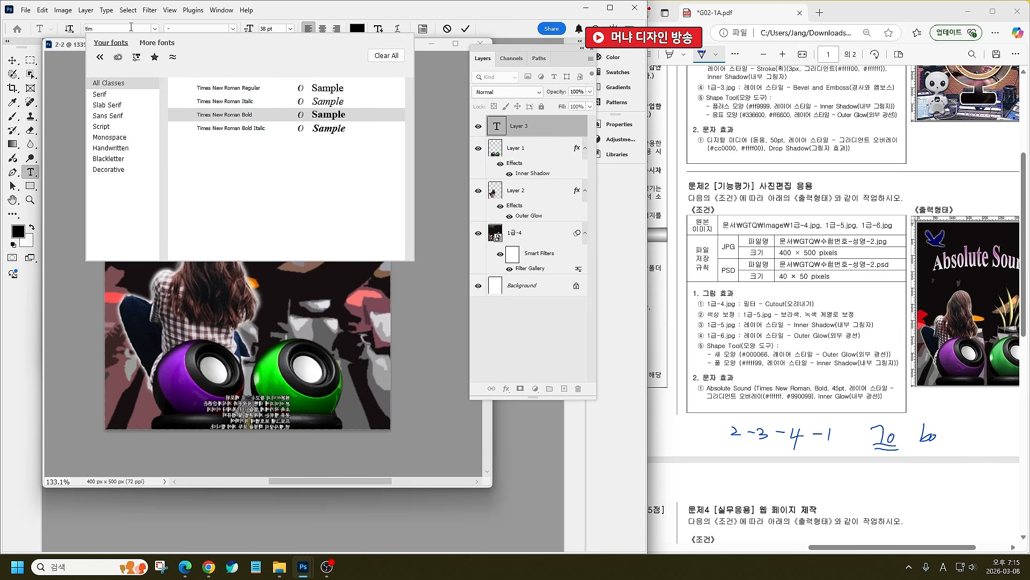
{"action": "key", "text": "Return"}
{"action": "left_click", "coordinate": [268, 28]}
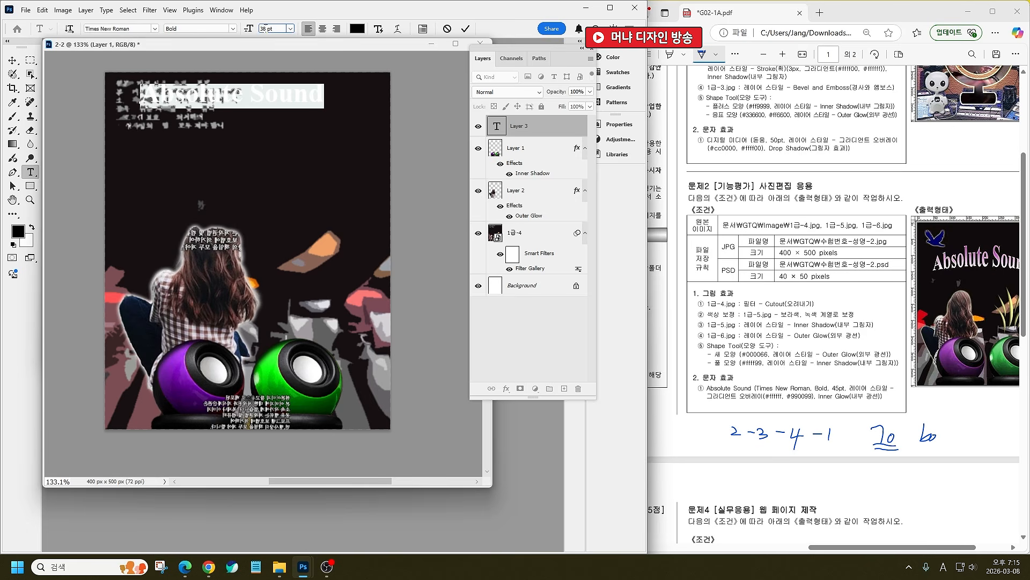
{"action": "type", "text": "45"}
{"action": "key", "text": "Return"}
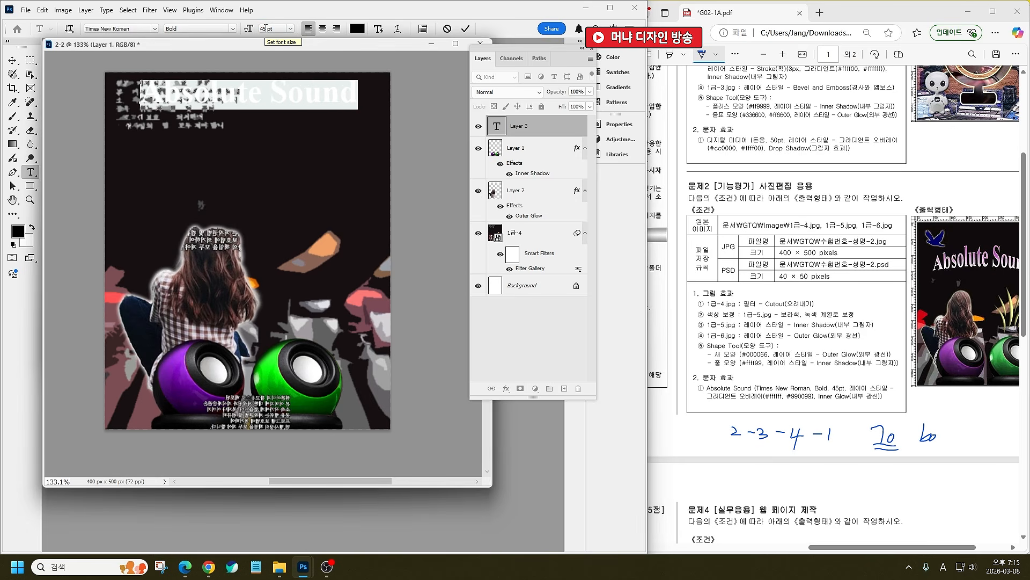
{"action": "left_click", "coordinate": [506, 388]}
Step: Apply a Gradient Overlay to the "Absolute Sound" text from #990099 to white at a -90° angle
{"action": "left_click", "coordinate": [506, 388]}
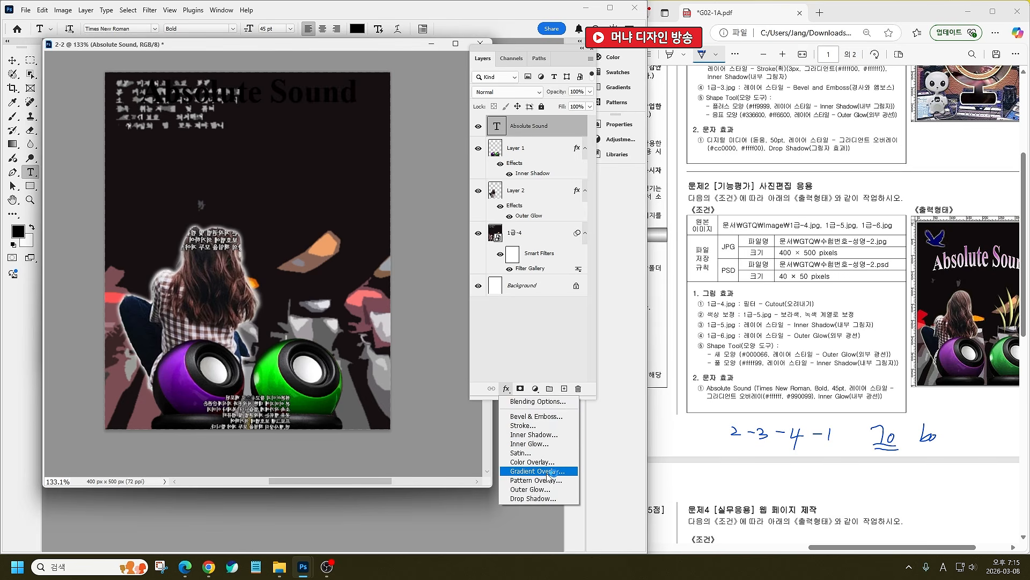
{"action": "left_click", "coordinate": [537, 471]}
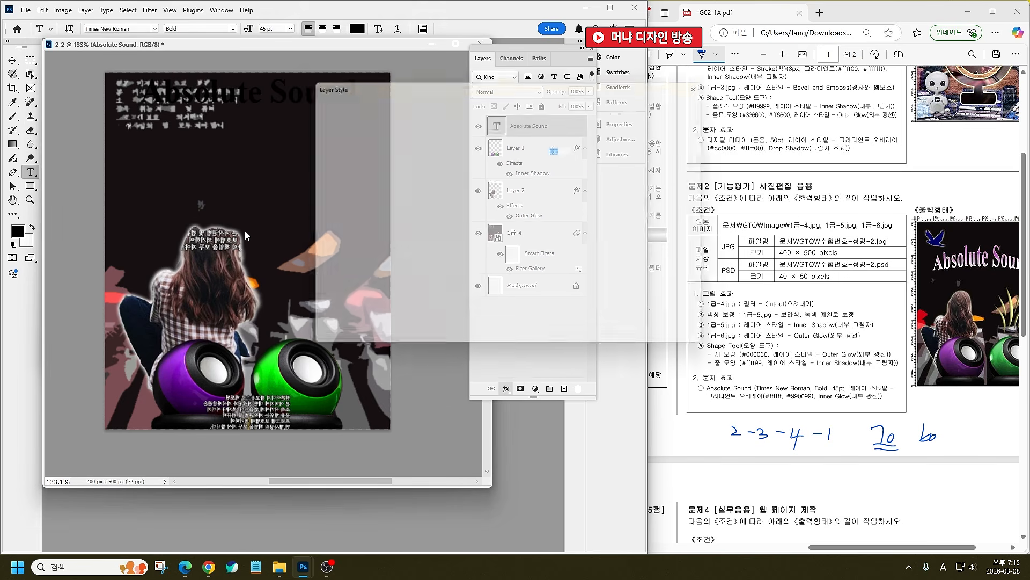
{"action": "left_click", "coordinate": [514, 161]}
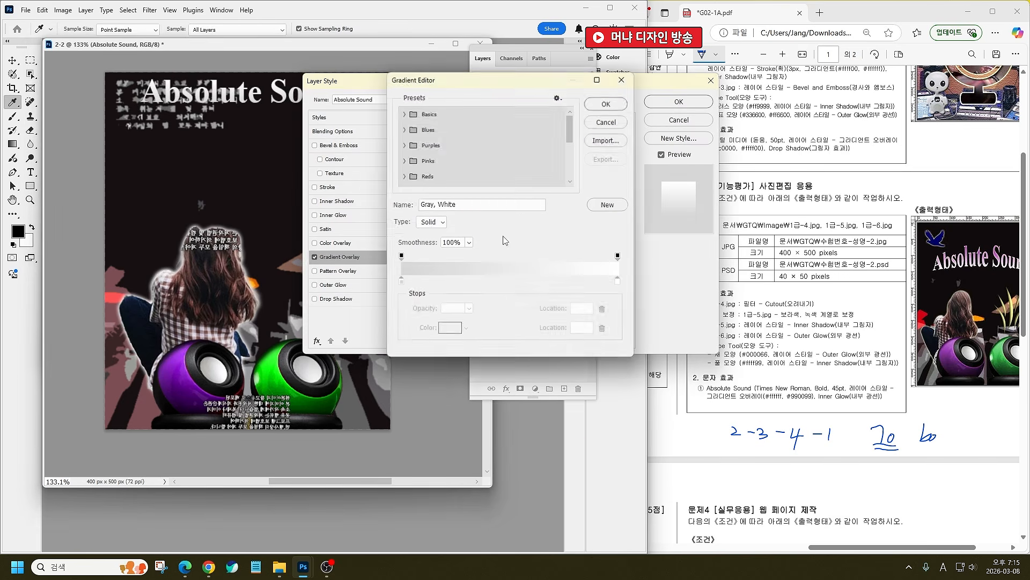
{"action": "double_click", "coordinate": [401, 280]}
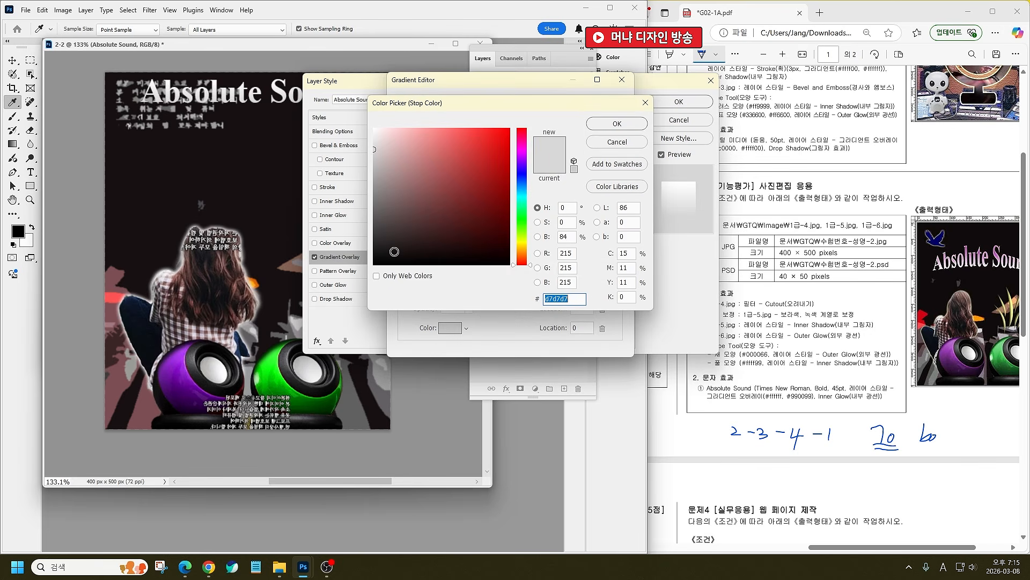
{"action": "type", "text": "990099"}
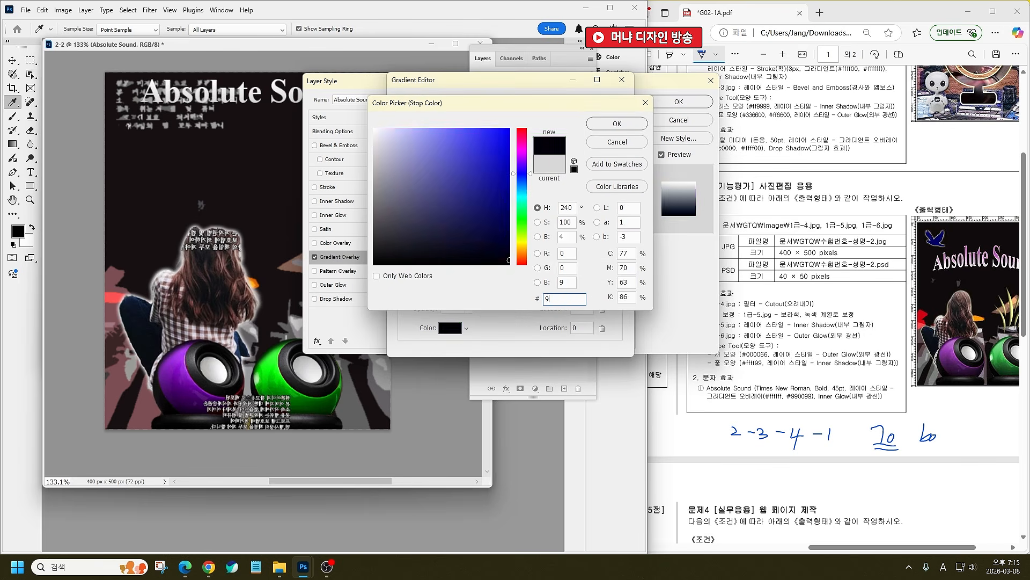
{"action": "key", "text": "Return"}
{"action": "key", "text": "Return"}
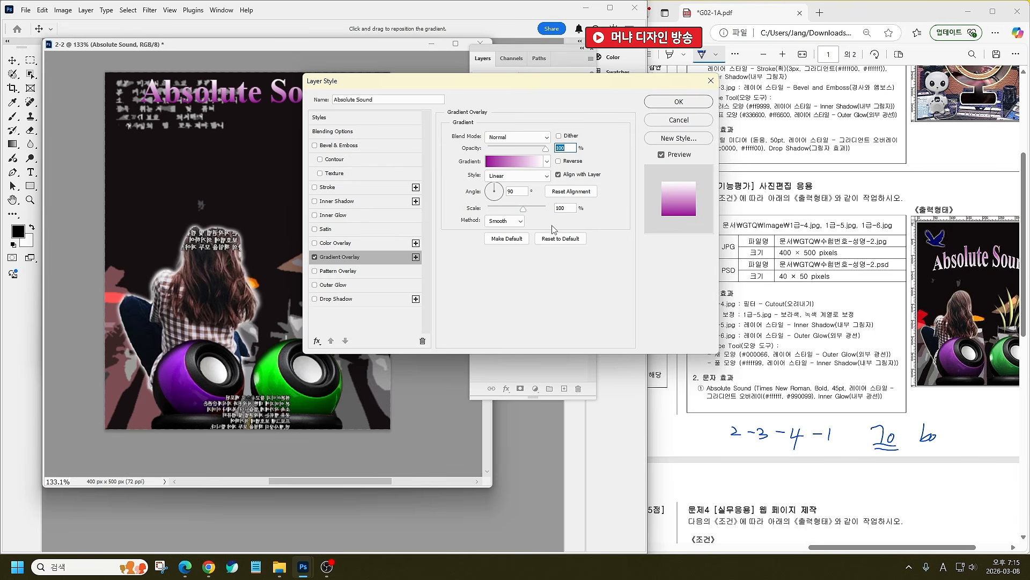
{"action": "left_click_drag", "start_coordinate": [500, 194], "coordinate": [494, 200]}
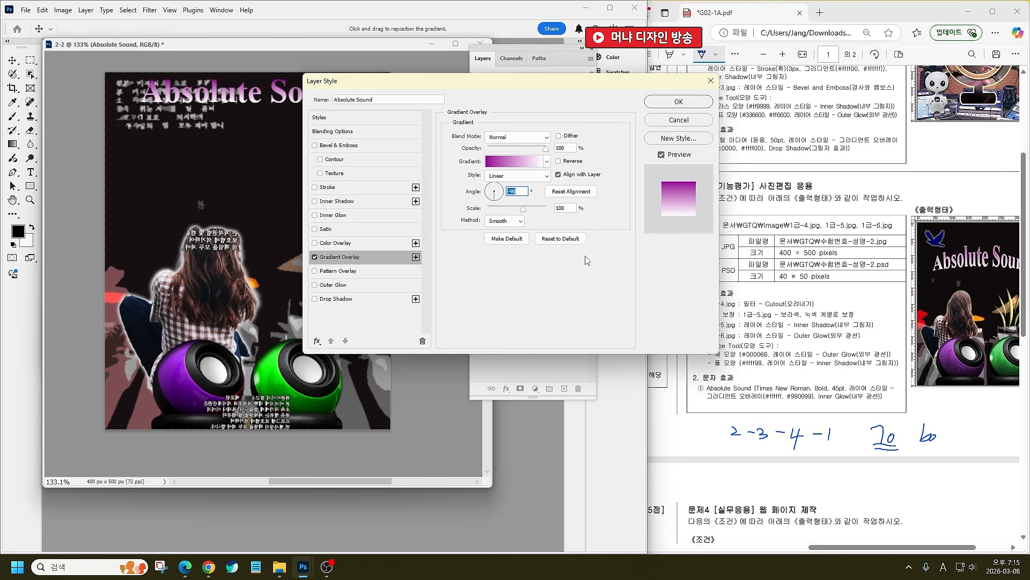
Step: Add an Inner Glow to the "Absolute Sound" text with 84% opacity and a slightly larger size, and apply the layer styles
{"action": "left_click", "coordinate": [338, 216]}
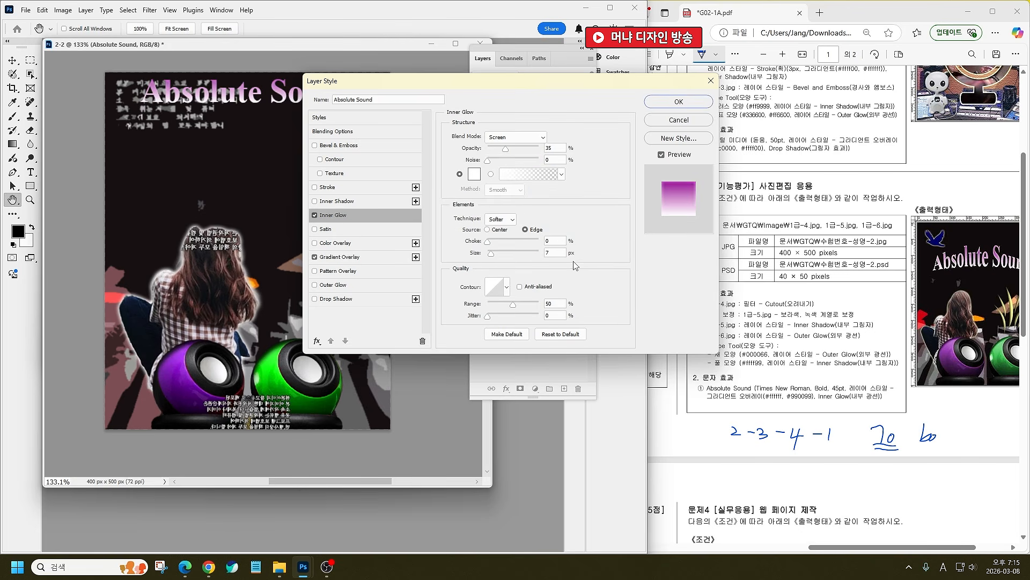
{"action": "left_click", "coordinate": [531, 147]}
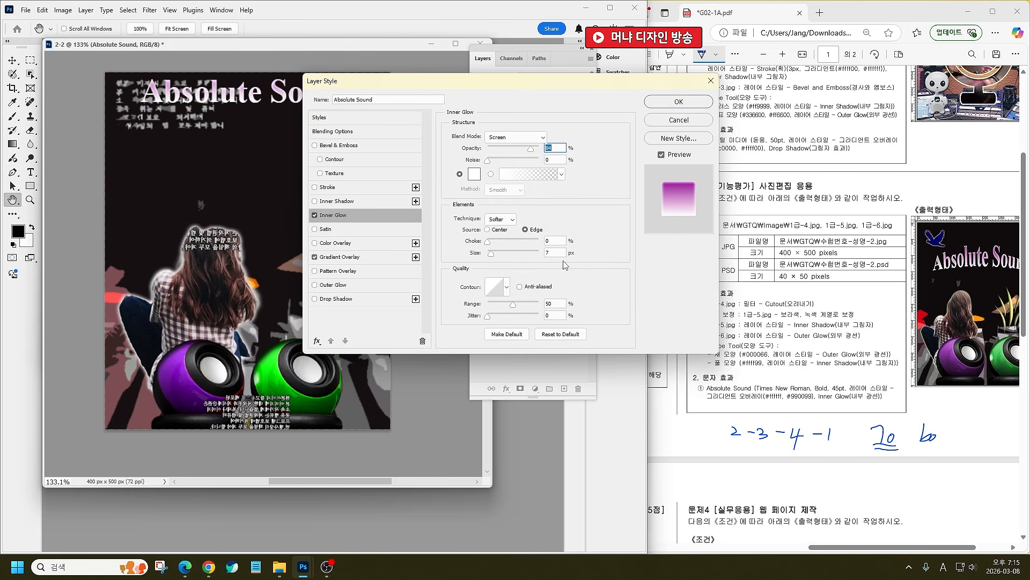
{"action": "left_click", "coordinate": [554, 252]}
{"action": "key", "text": "Up"}
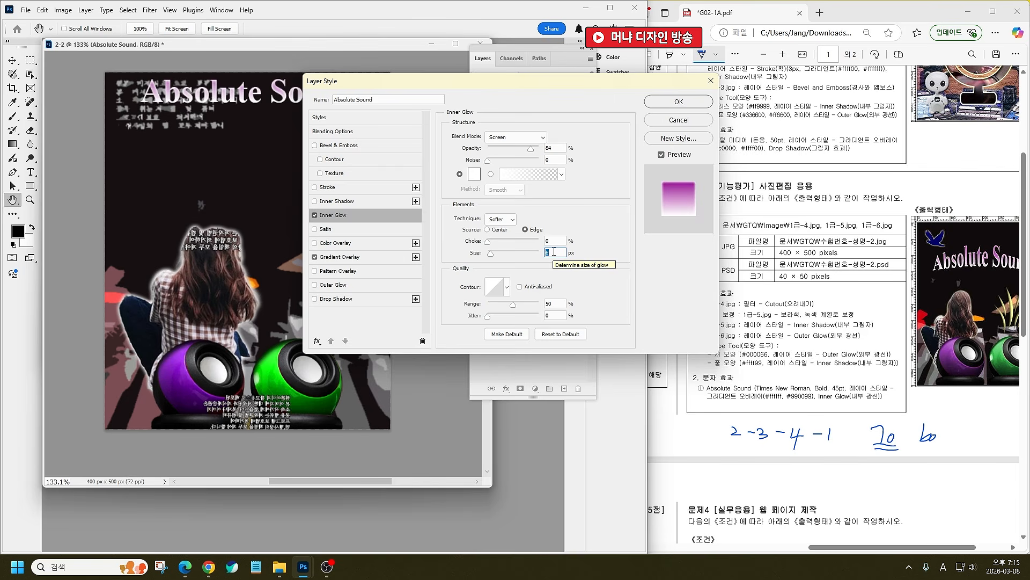
{"action": "left_click", "coordinate": [667, 102]}
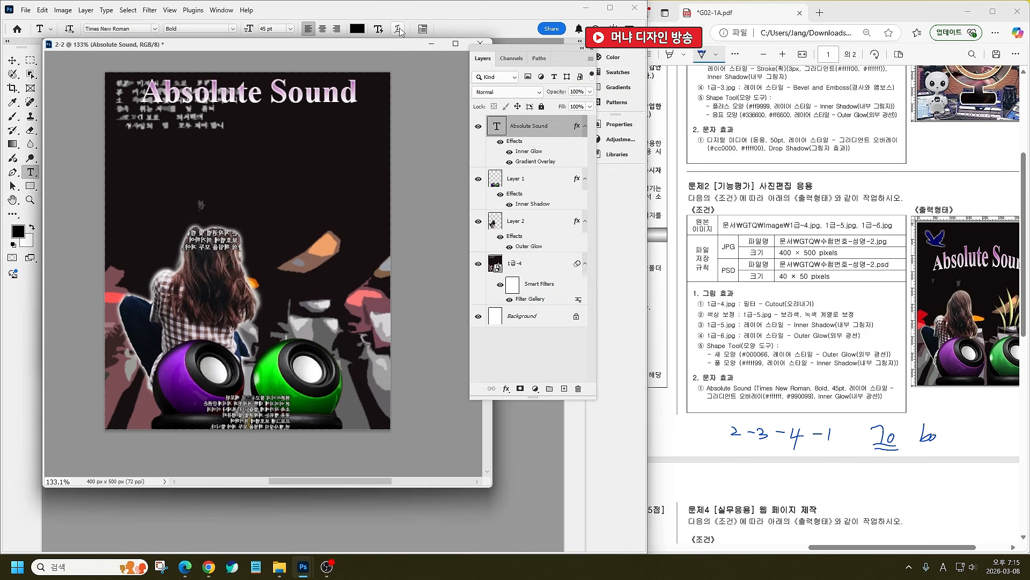
Step: Warp the "Absolute Sound" text with the horizontal Arc Upper style and a bend of +40%
{"action": "left_click", "coordinate": [399, 30]}
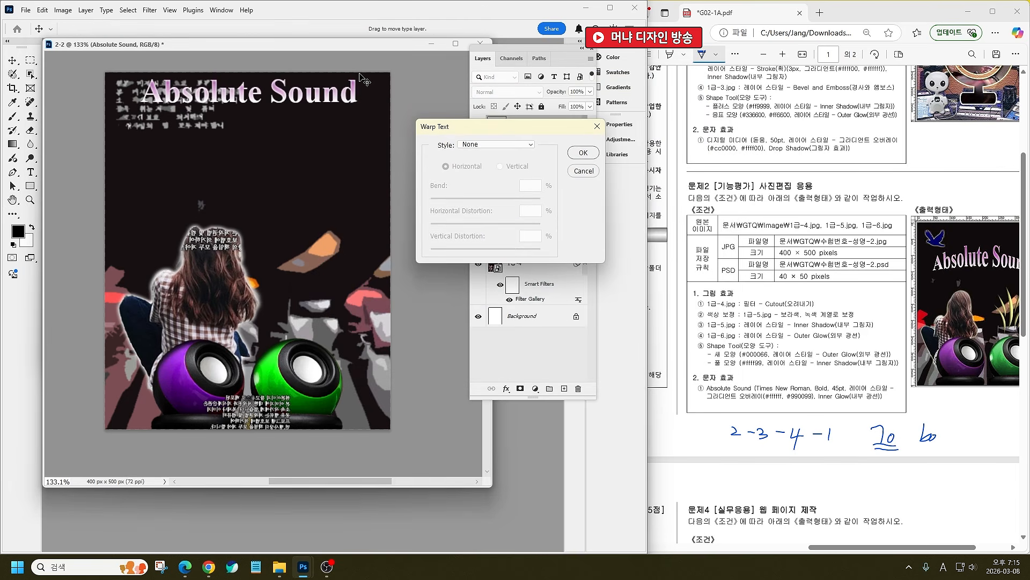
{"action": "left_click", "coordinate": [488, 144]}
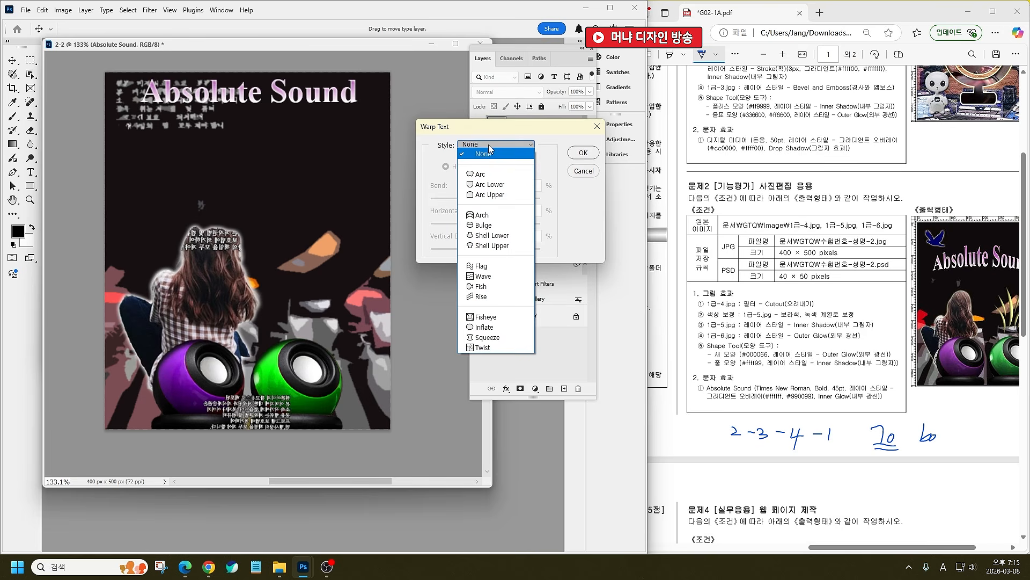
{"action": "left_click", "coordinate": [486, 216]}
{"action": "left_click_drag", "start_coordinate": [514, 198], "coordinate": [489, 201]}
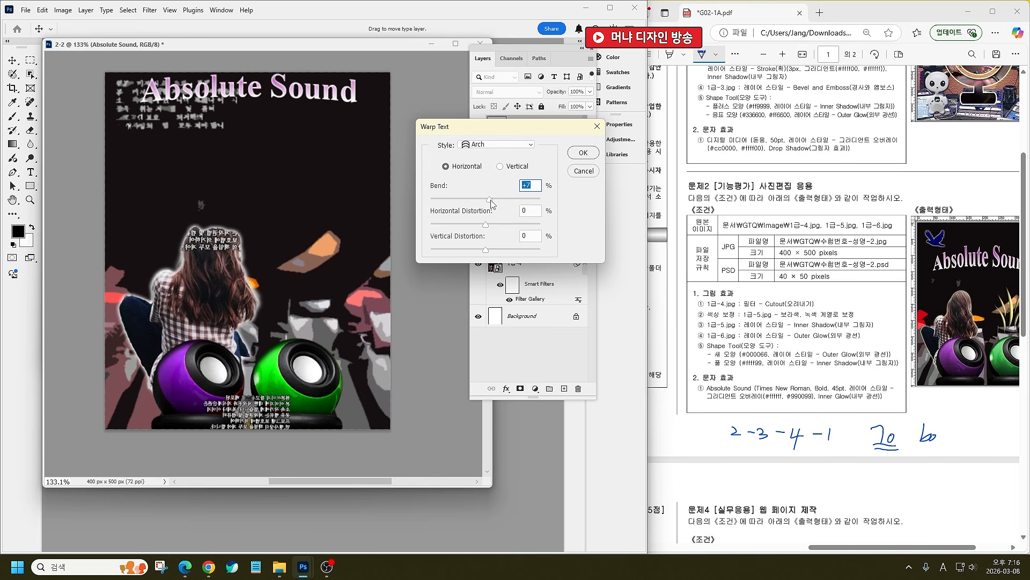
{"action": "left_click", "coordinate": [496, 146]}
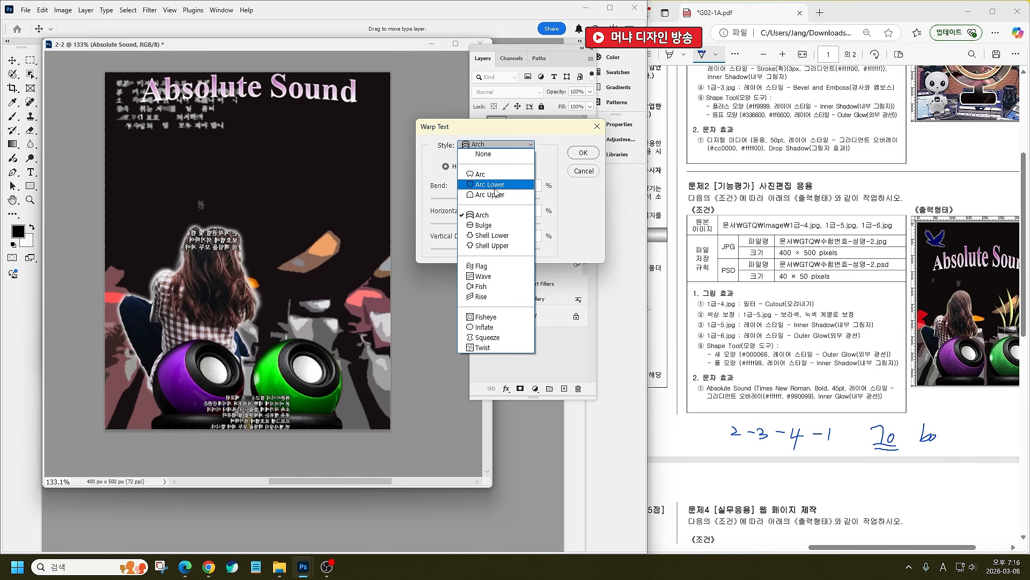
{"action": "left_click", "coordinate": [504, 194]}
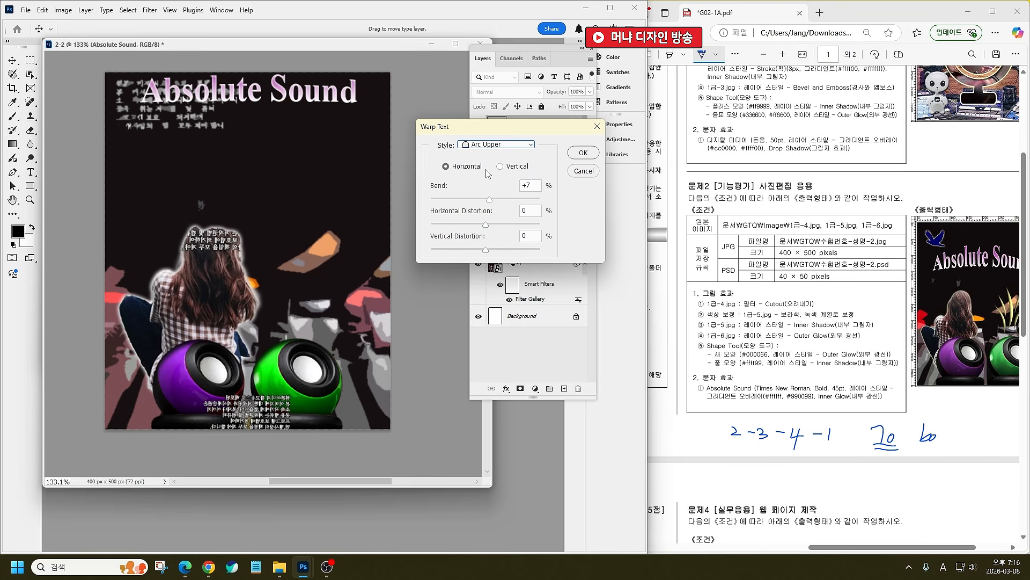
{"action": "left_click", "coordinate": [508, 198]}
{"action": "left_click", "coordinate": [583, 153]}
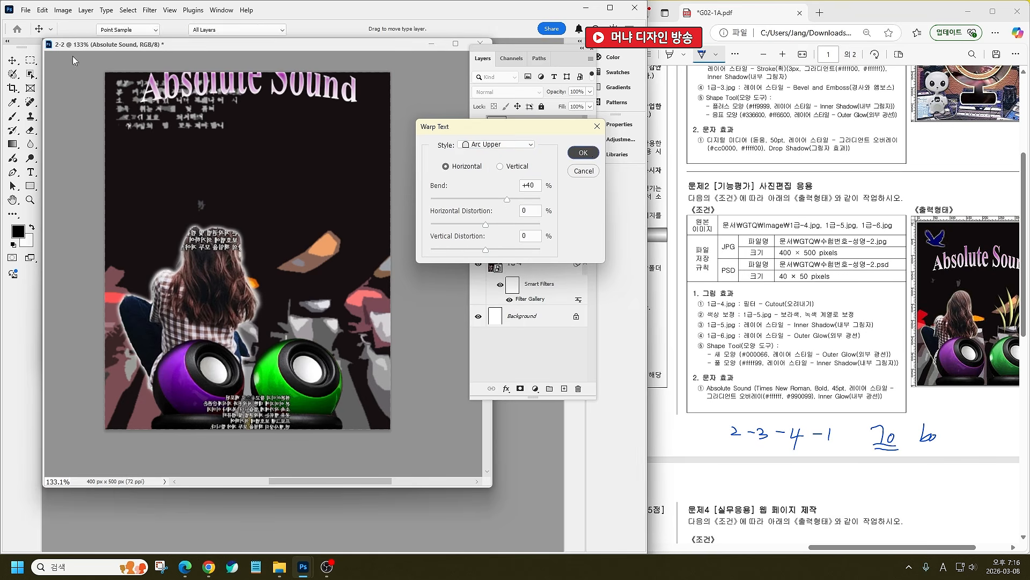
Step: Move the warped "Absolute Sound" text down, just below the small Korean lettering at the canvas's upper edge
{"action": "key", "text": "v"}
{"action": "left_click_drag", "start_coordinate": [248, 95], "coordinate": [224, 173]}
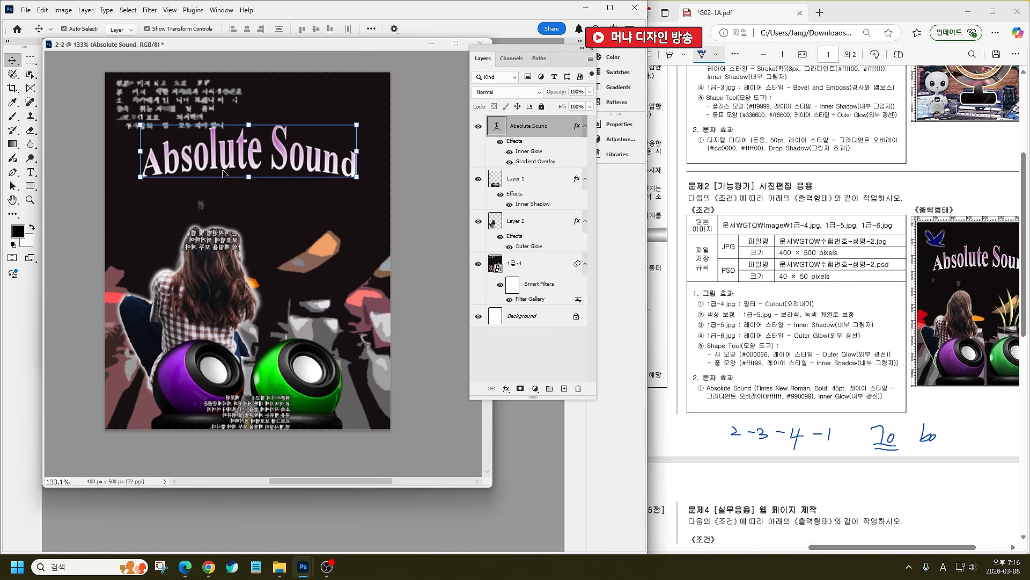
{"action": "scroll", "coordinate": [236, 247], "scroll_direction": "up", "scroll_amount": 1}
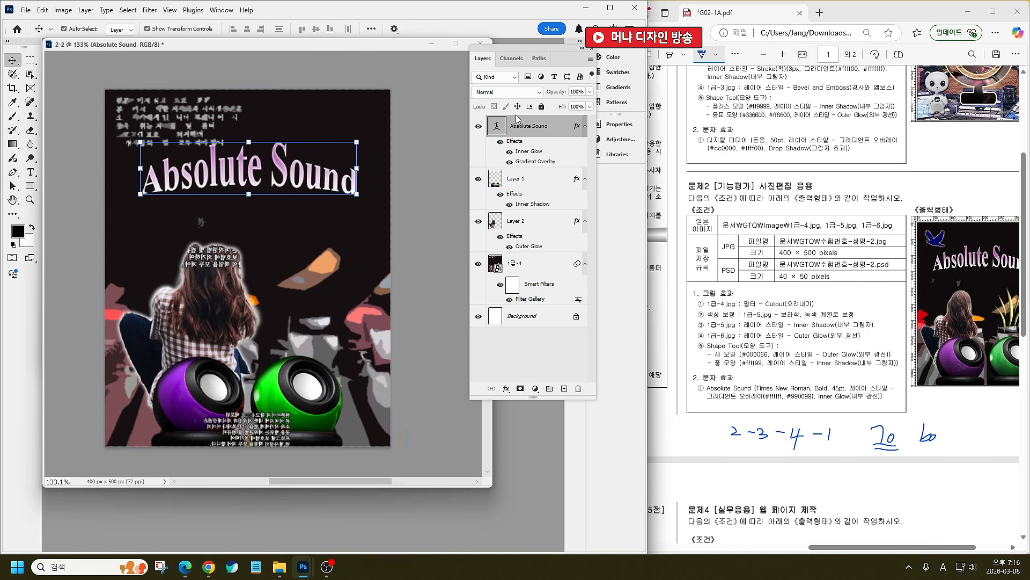
{"action": "scroll", "coordinate": [399, 134], "scroll_direction": "down", "scroll_amount": 1}
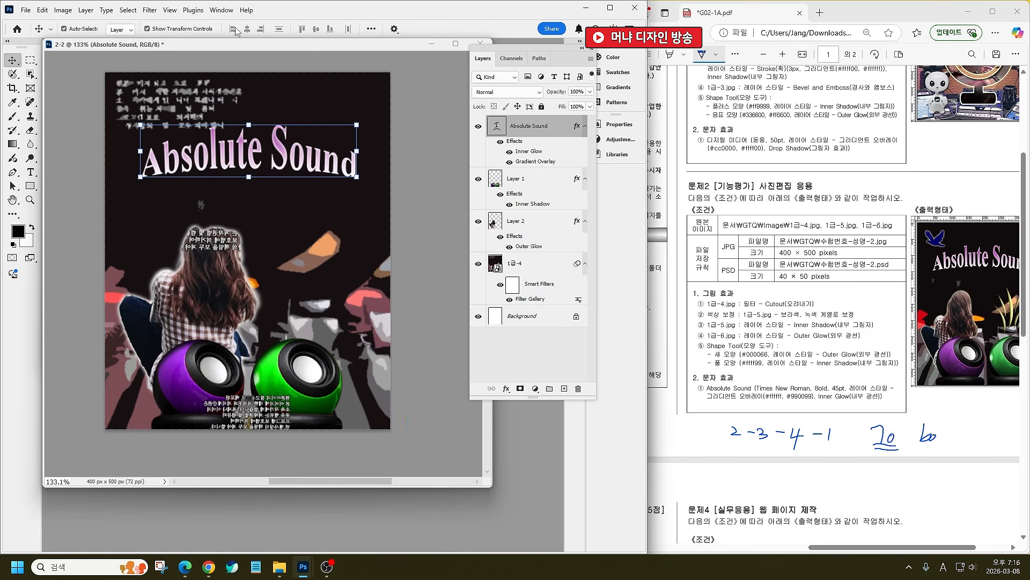
Step: Show the Shapes library and append the default shapes to it
{"action": "left_click", "coordinate": [222, 12]}
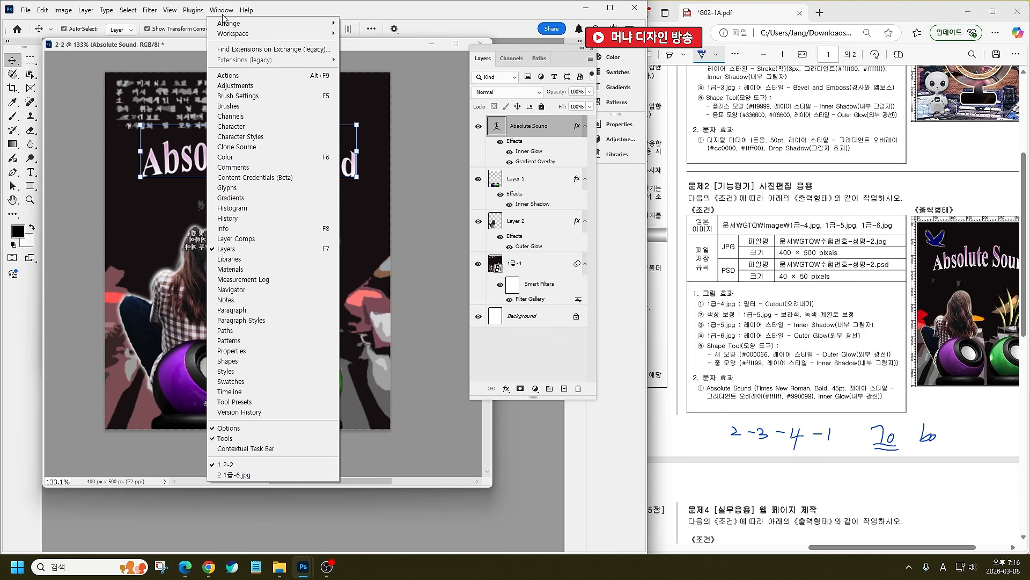
{"action": "left_click", "coordinate": [228, 360]}
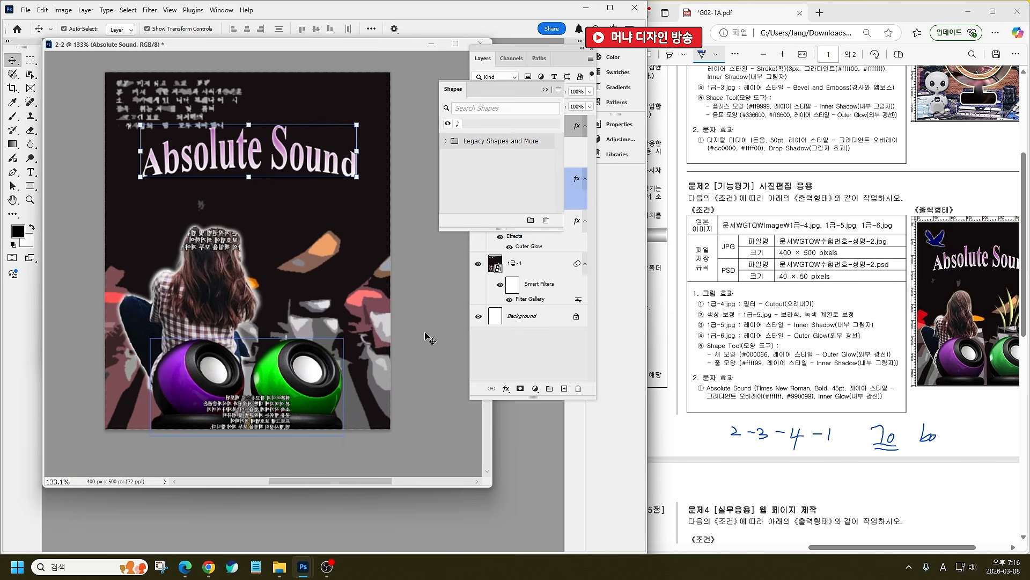
{"action": "left_click", "coordinate": [558, 90]}
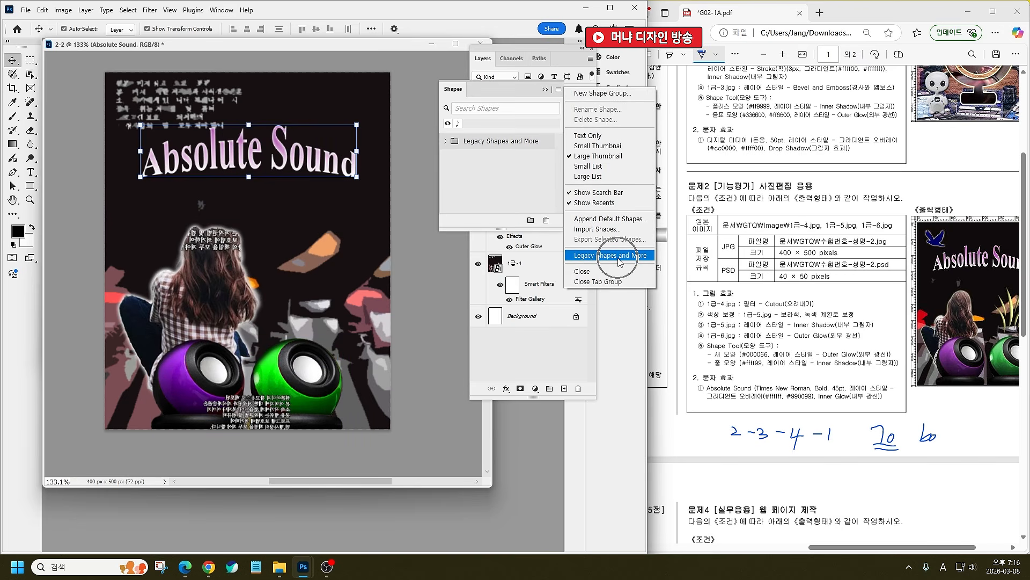
{"action": "key", "text": "ctrl"}
{"action": "key", "text": "ctrl"}
{"action": "key", "text": "ctrl"}
{"action": "key", "text": "ctrl"}
{"action": "key", "text": "ctrl"}
{"action": "key", "text": "ctrl"}
{"action": "key", "text": "ctrl"}
{"action": "key", "text": "ctrl"}
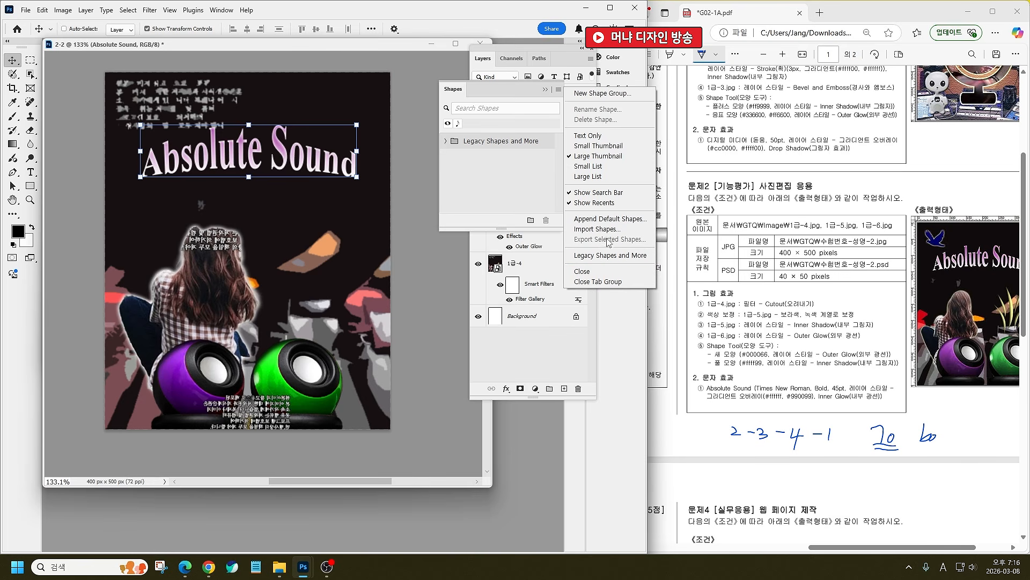
{"action": "left_click", "coordinate": [607, 219]}
{"action": "left_click", "coordinate": [294, 214]}
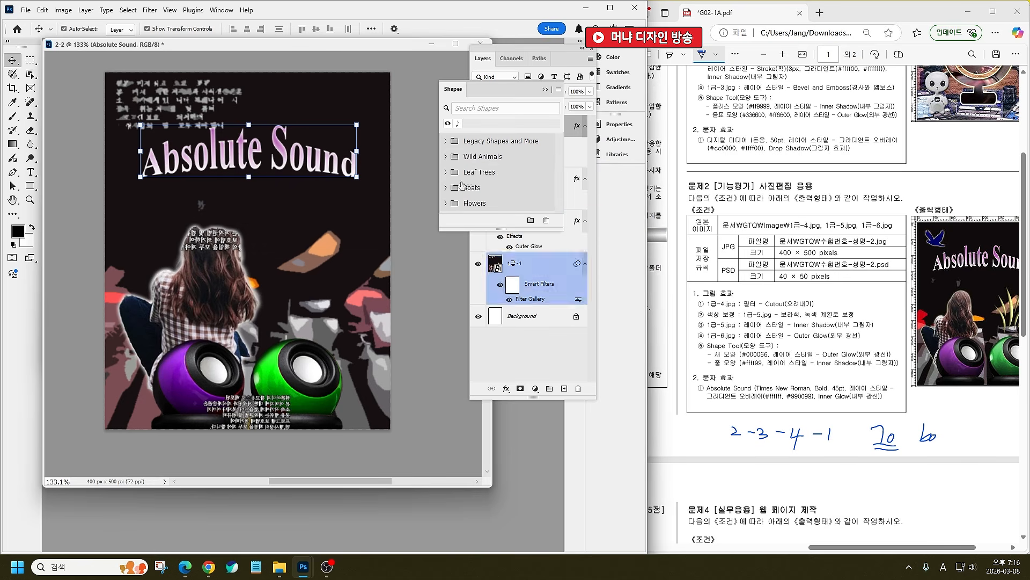
Step: Delete the Wild Animals, Leaf Trees, Boats and Flowers groups from the shape library
{"action": "left_click", "coordinate": [480, 204], "text": "shift"}
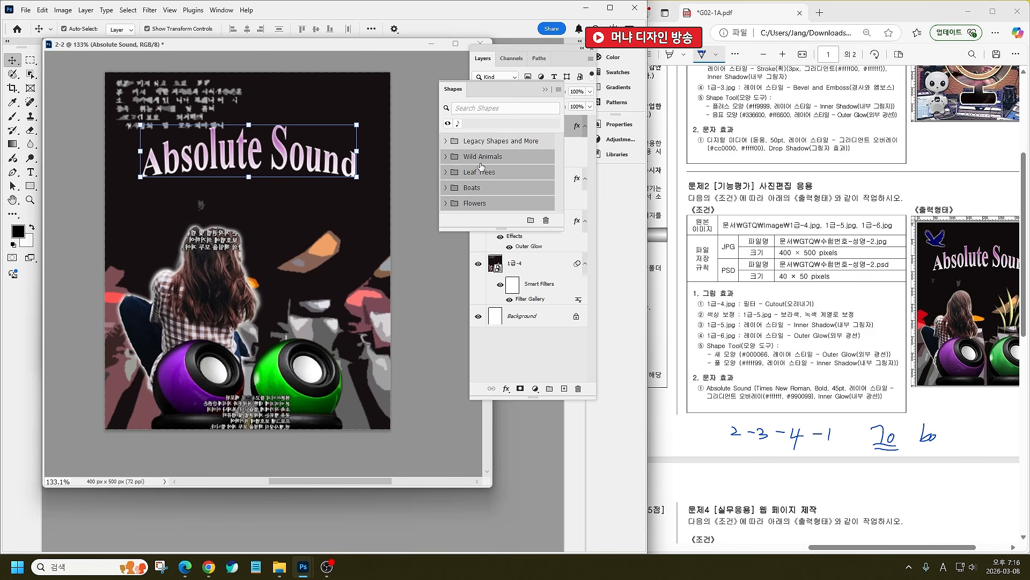
{"action": "scroll", "coordinate": [487, 168], "scroll_direction": "down", "scroll_amount": 1}
{"action": "scroll", "coordinate": [488, 168], "scroll_direction": "up", "scroll_amount": 1}
{"action": "left_click", "coordinate": [546, 221]}
{"action": "left_click", "coordinate": [294, 214]}
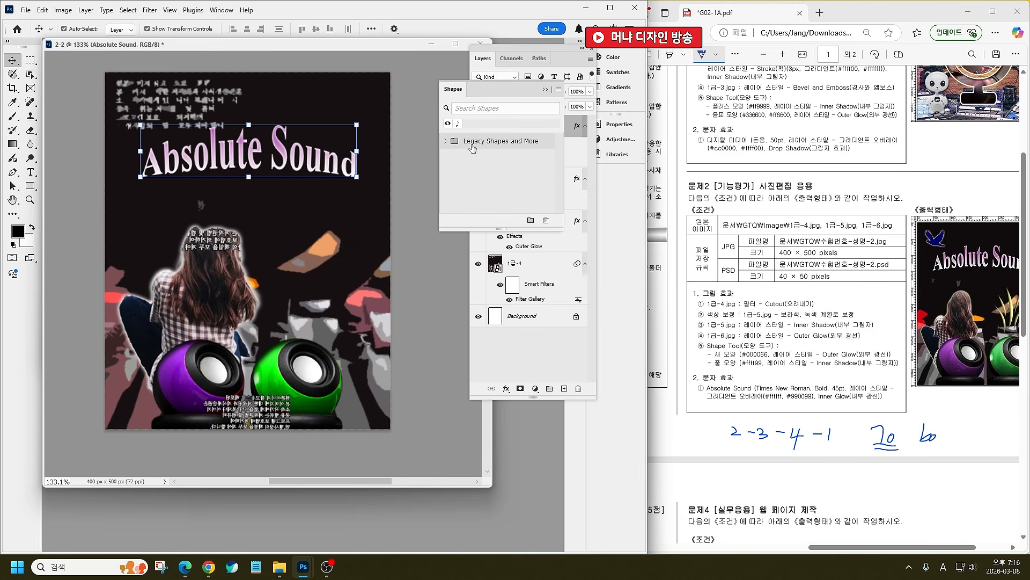
Step: Delete the "Legacy Shapes and More" group from the shape library and load it again
{"action": "left_click", "coordinate": [454, 142]}
{"action": "left_click", "coordinate": [546, 220]}
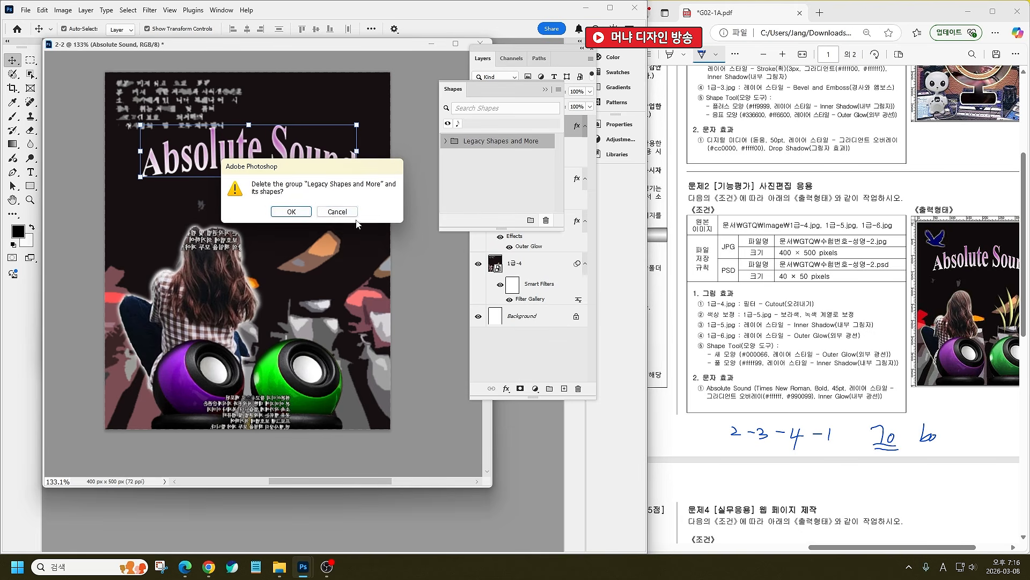
{"action": "left_click", "coordinate": [305, 213]}
{"action": "left_click", "coordinate": [558, 90]}
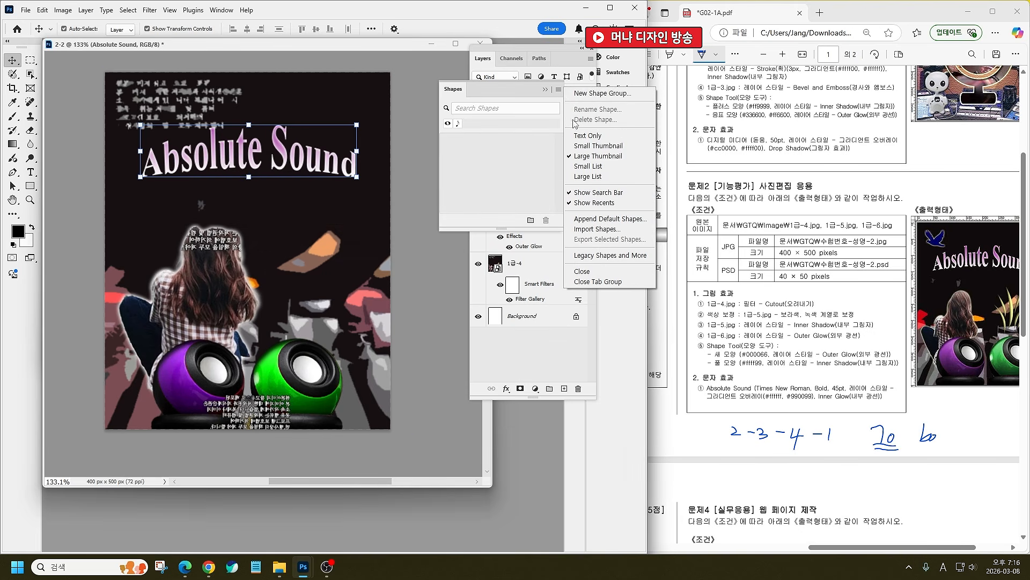
{"action": "left_click", "coordinate": [610, 256]}
Step: Delete the 2019 Shapes subgroup, expand All Legacy Default Shapes, and put the shape library away
{"action": "left_click", "coordinate": [446, 141]}
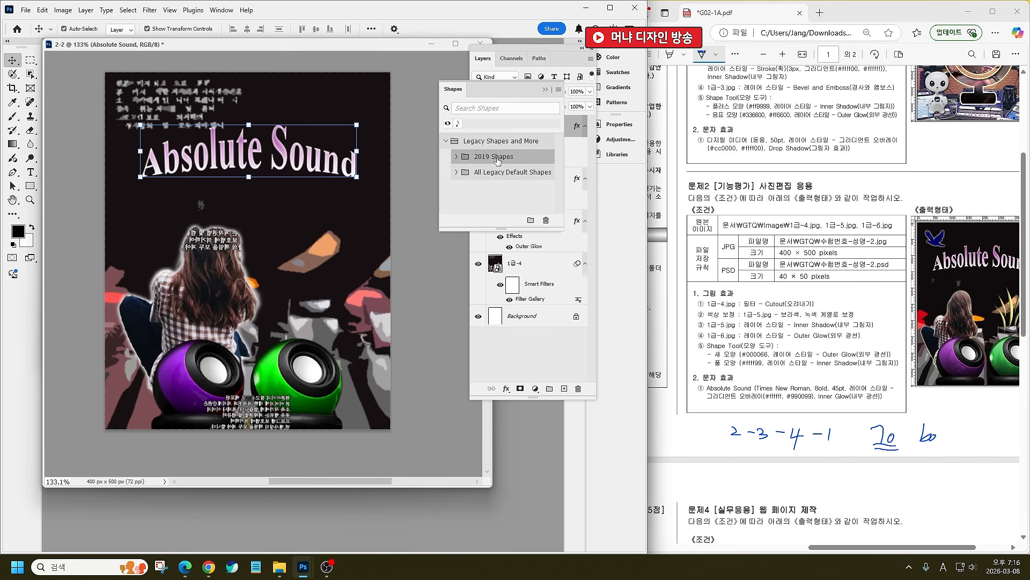
{"action": "left_click", "coordinate": [545, 220]}
{"action": "left_click", "coordinate": [273, 210]}
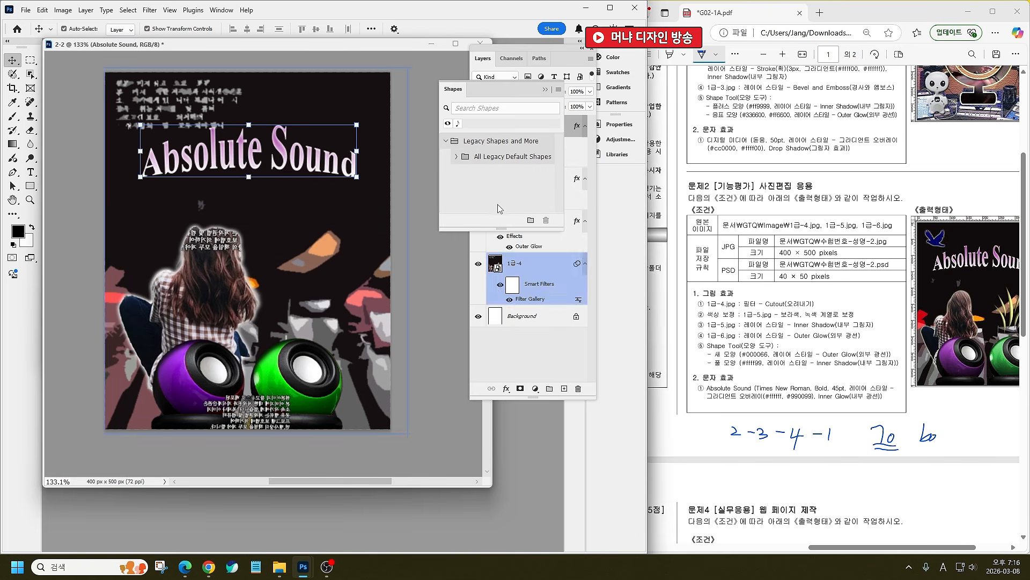
{"action": "left_click", "coordinate": [456, 156]}
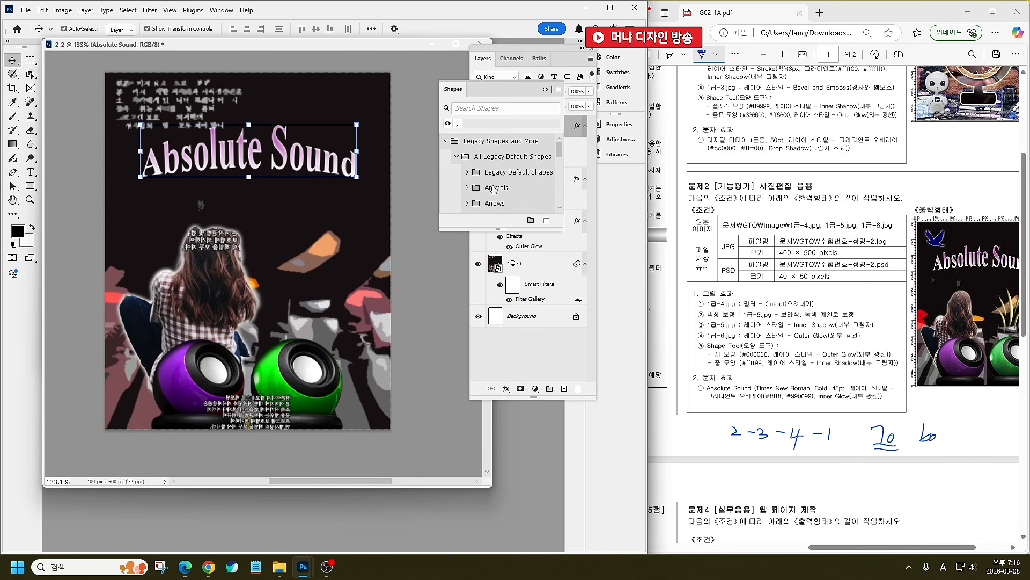
{"action": "left_click", "coordinate": [546, 89]}
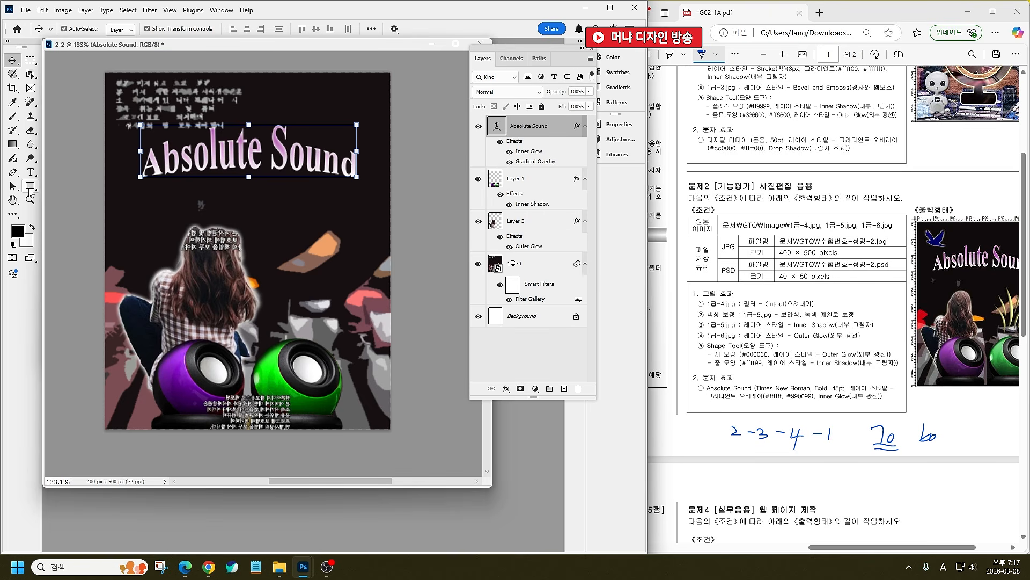
Step: Set up the Custom Shape tool with no stroke and a bright green fill
{"action": "left_click", "coordinate": [30, 185]}
{"action": "left_click", "coordinate": [75, 249]}
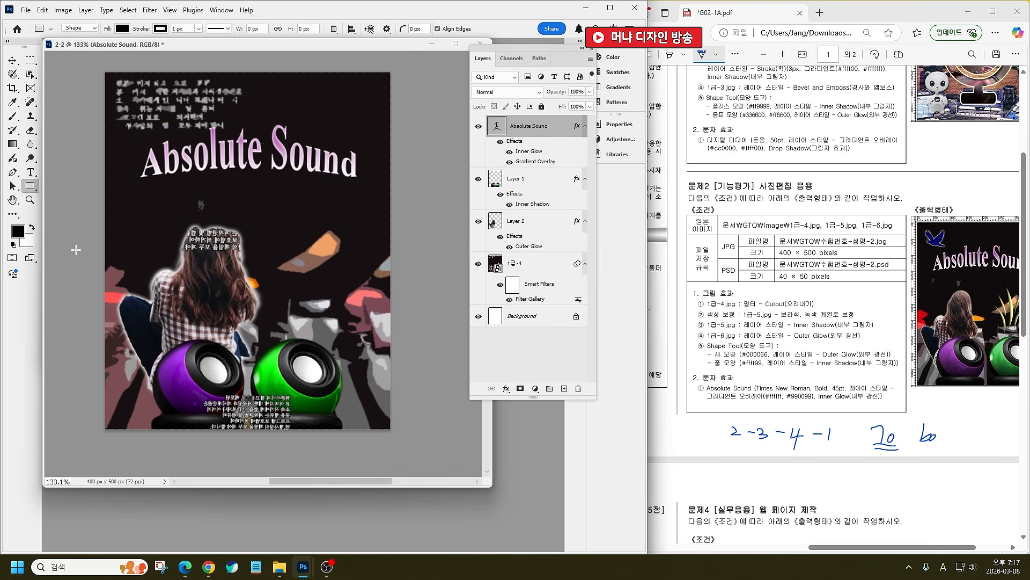
{"action": "left_click", "coordinate": [160, 29]}
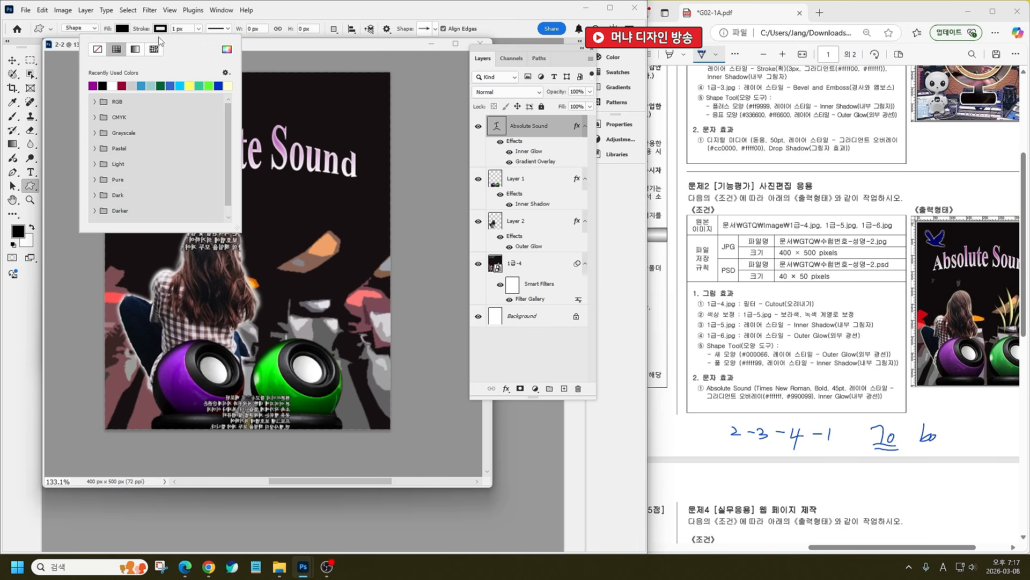
{"action": "left_click", "coordinate": [98, 50]}
{"action": "left_click", "coordinate": [123, 30]}
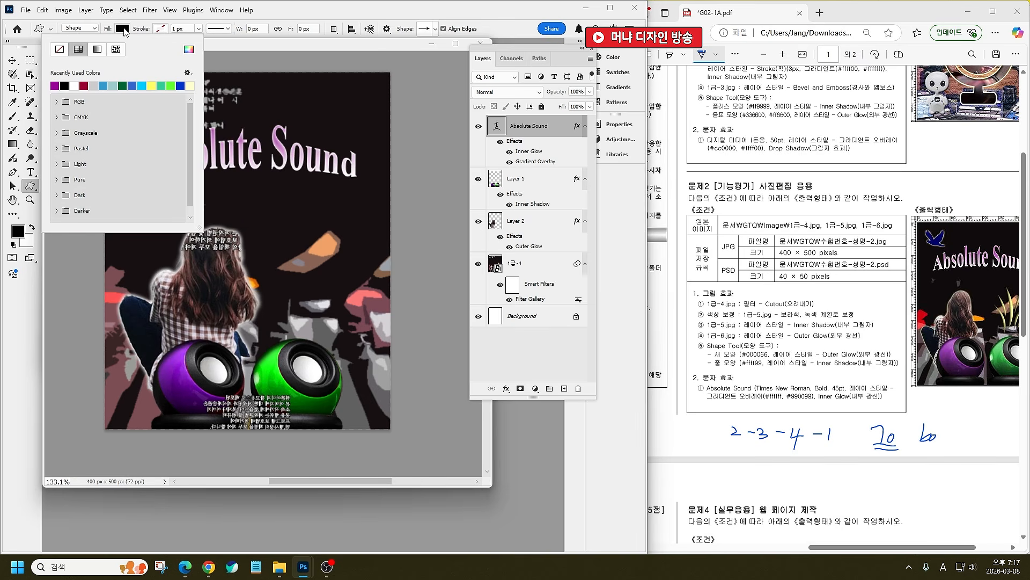
{"action": "left_click", "coordinate": [153, 85]}
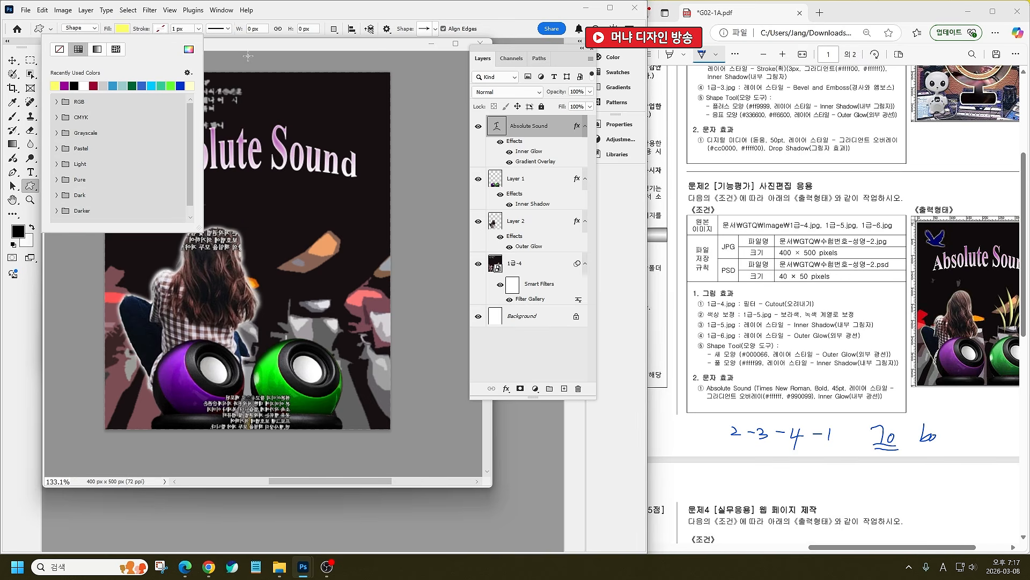
{"action": "left_click", "coordinate": [170, 86]}
{"action": "left_click", "coordinate": [123, 30]}
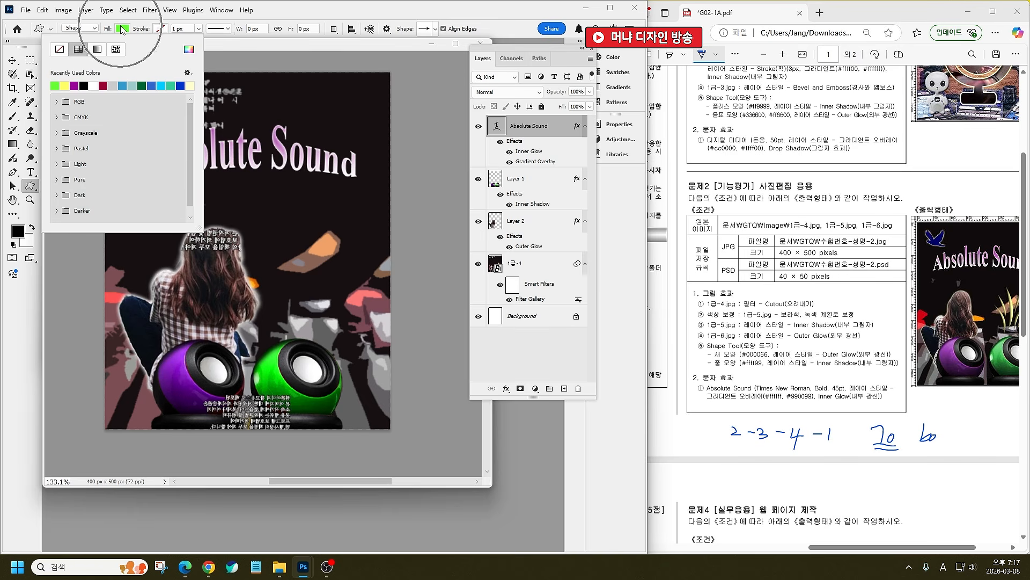
Step: Draw the flying bird from the legacy Animals shapes, about 128 px wide, over the beginning of the "Absolute Sound" text
{"action": "right_click", "coordinate": [189, 122]}
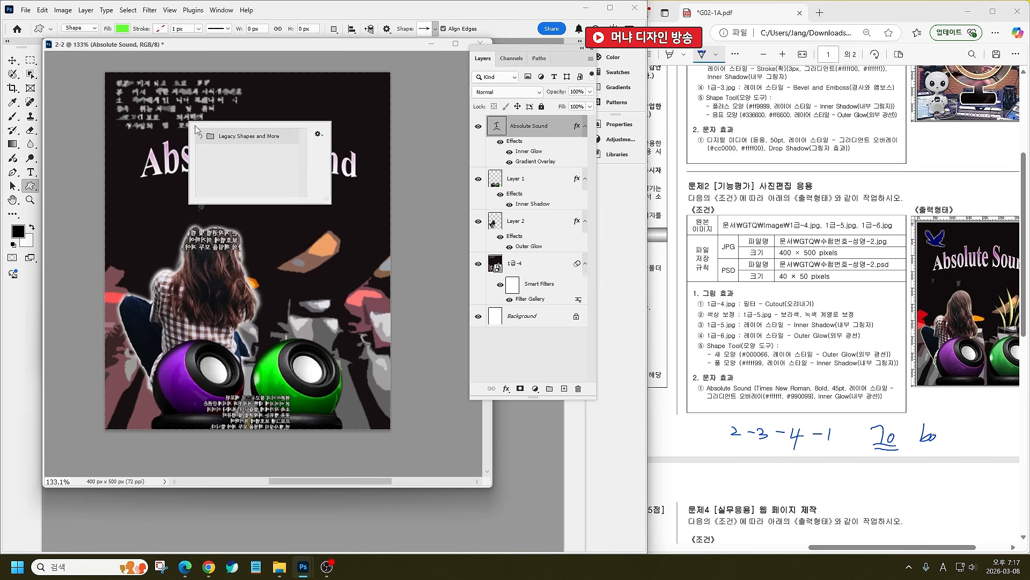
{"action": "left_click_drag", "start_coordinate": [328, 202], "coordinate": [600, 533]}
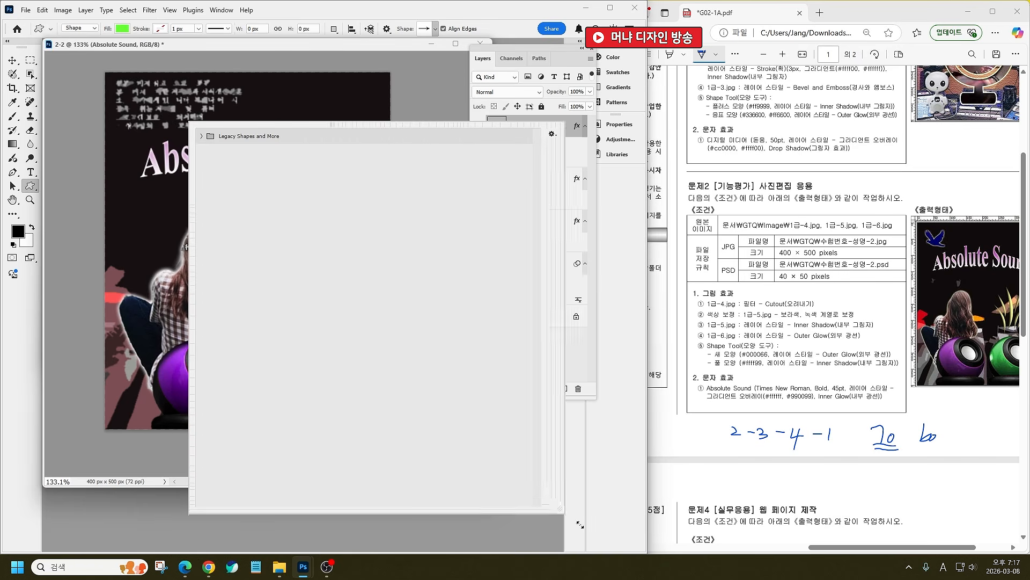
{"action": "left_click", "coordinate": [202, 136]}
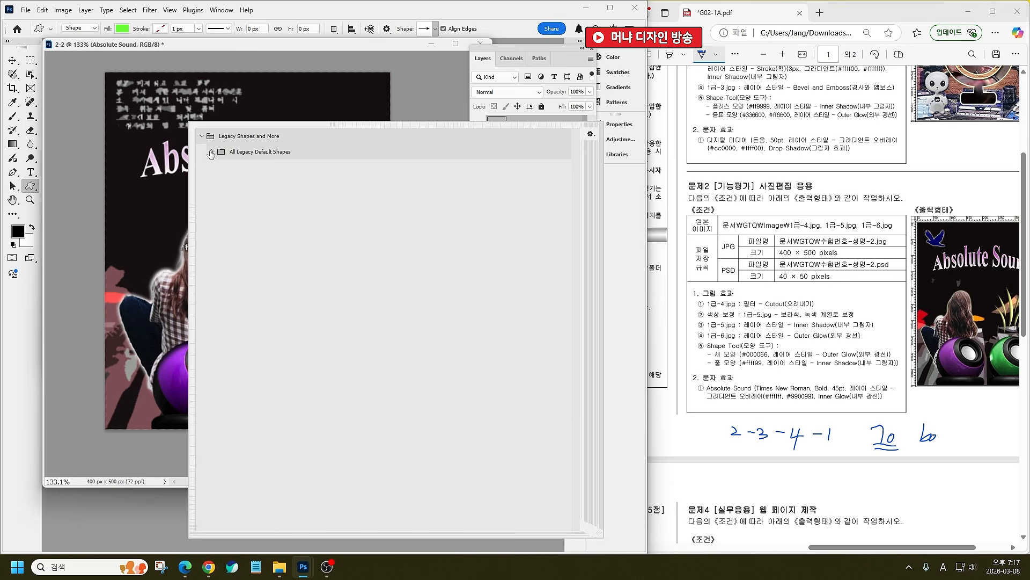
{"action": "left_click", "coordinate": [212, 152]}
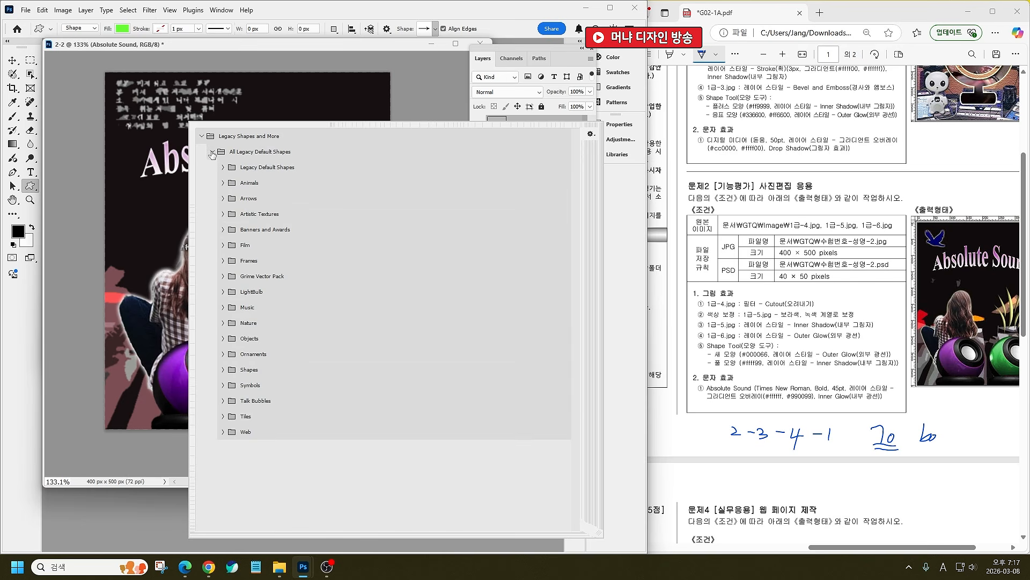
{"action": "left_click", "coordinate": [223, 184]}
{"action": "double_click", "coordinate": [356, 199]}
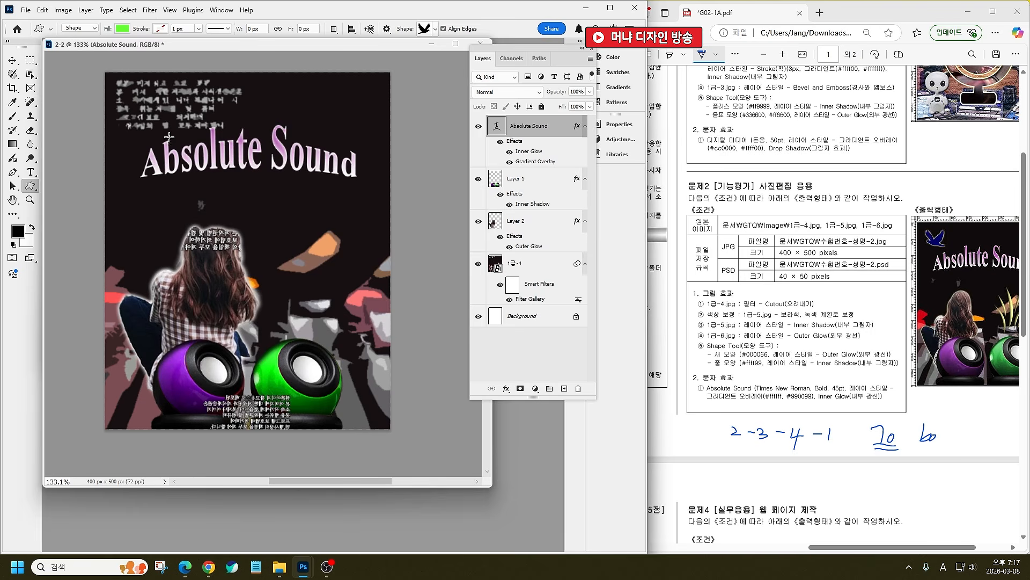
{"action": "left_click_drag", "start_coordinate": [141, 93], "coordinate": [188, 167]}
{"action": "key", "text": "Escape"}
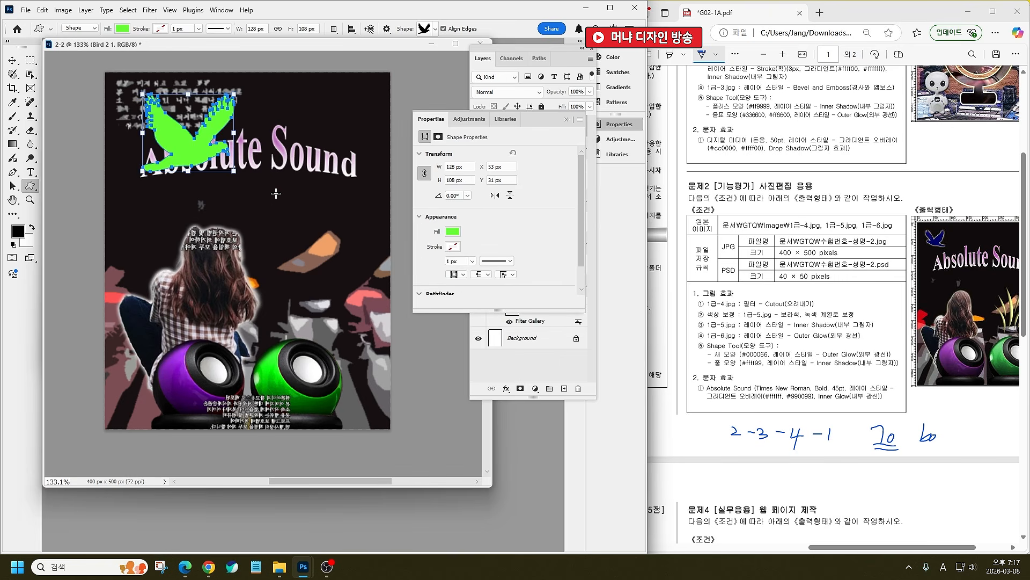
Step: Draw the broad-bladed grass from the legacy Nature shapes, about 96 × 147 px, beside the woman above the speakers
{"action": "right_click", "coordinate": [276, 193]}
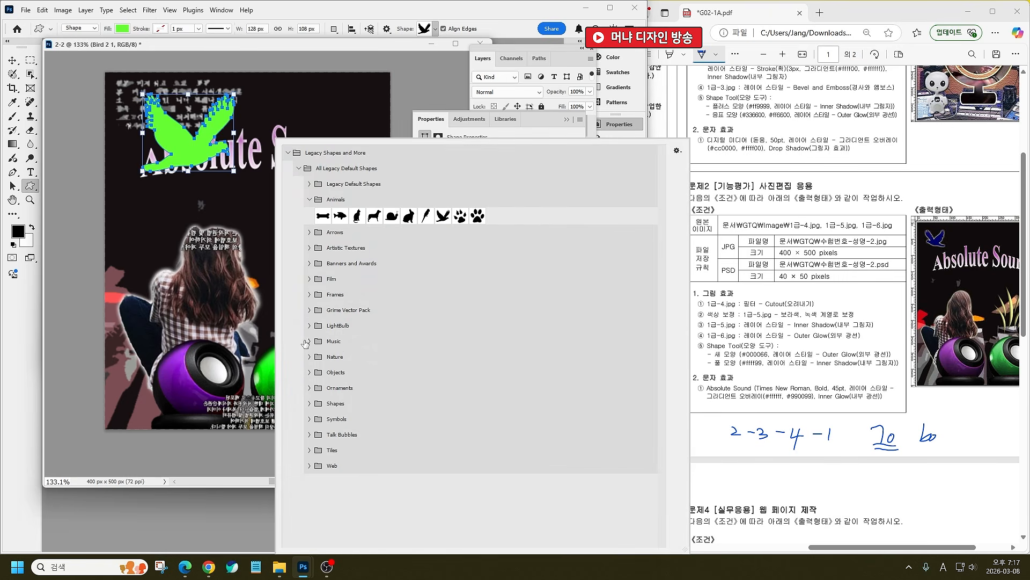
{"action": "left_click", "coordinate": [310, 357]}
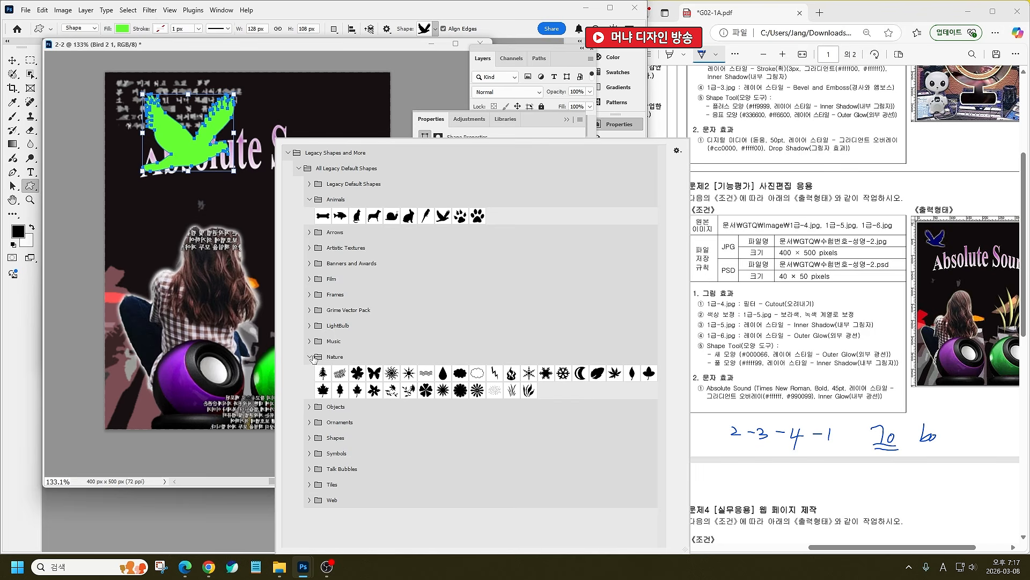
{"action": "double_click", "coordinate": [513, 390]}
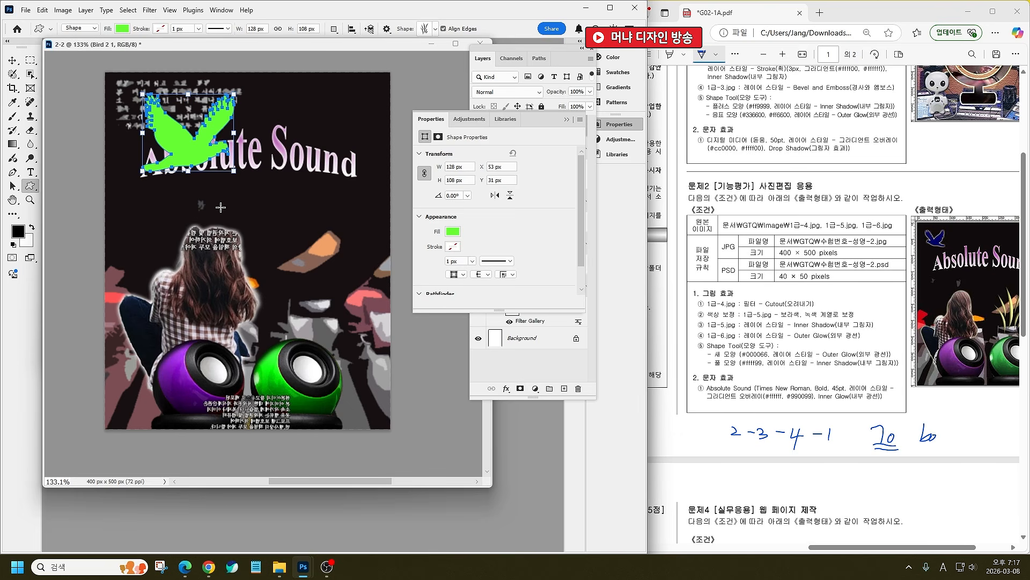
{"action": "mouse_move", "coordinate": [216, 218]}
{"action": "left_mouse_down"}
{"action": "mouse_move", "coordinate": [277, 271]}
{"action": "mouse_move", "coordinate": [283, 324]}
{"action": "left_mouse_up"}
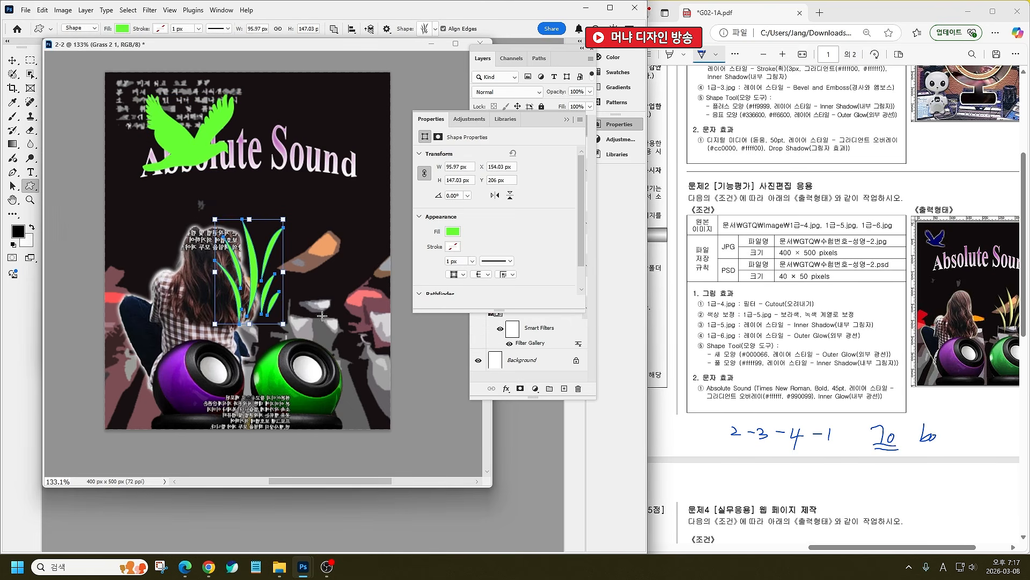
Step: Recolor the grass shape to #ffff99 and copy the speaker layer's Inner Shadow onto it
{"action": "left_click", "coordinate": [567, 119]}
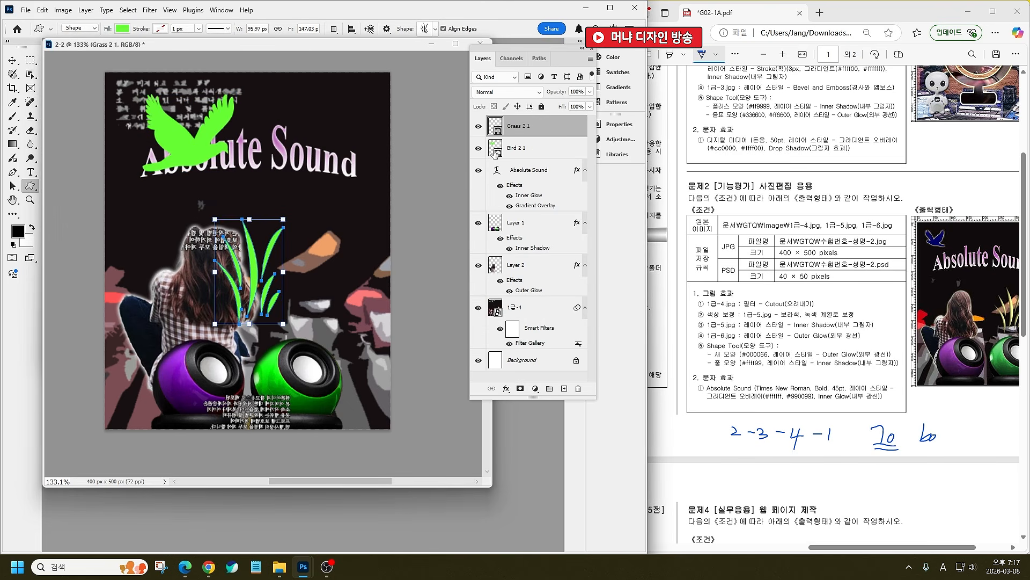
{"action": "double_click", "coordinate": [493, 126]}
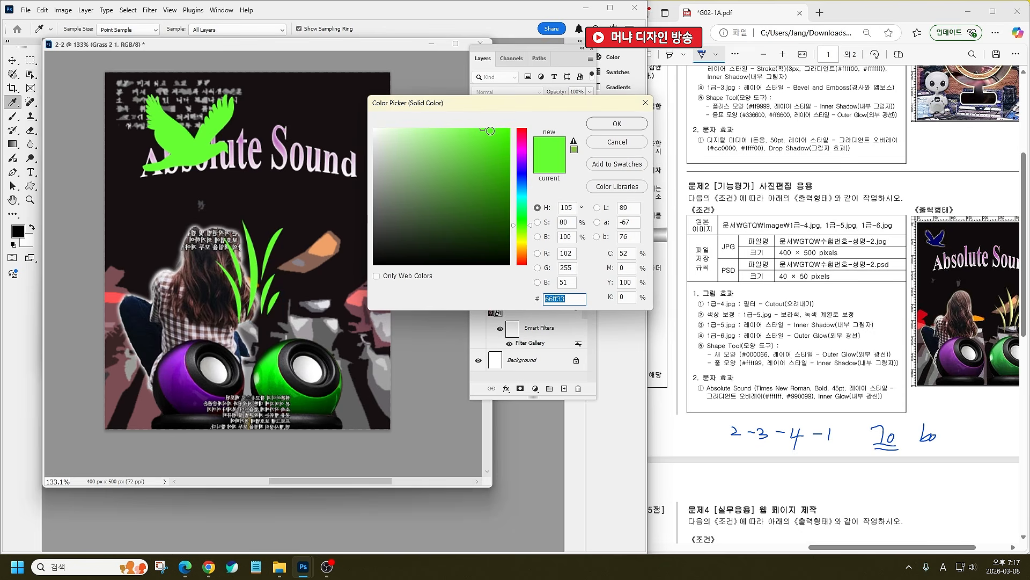
{"action": "type", "text": "ffff99"}
{"action": "key", "text": "Return"}
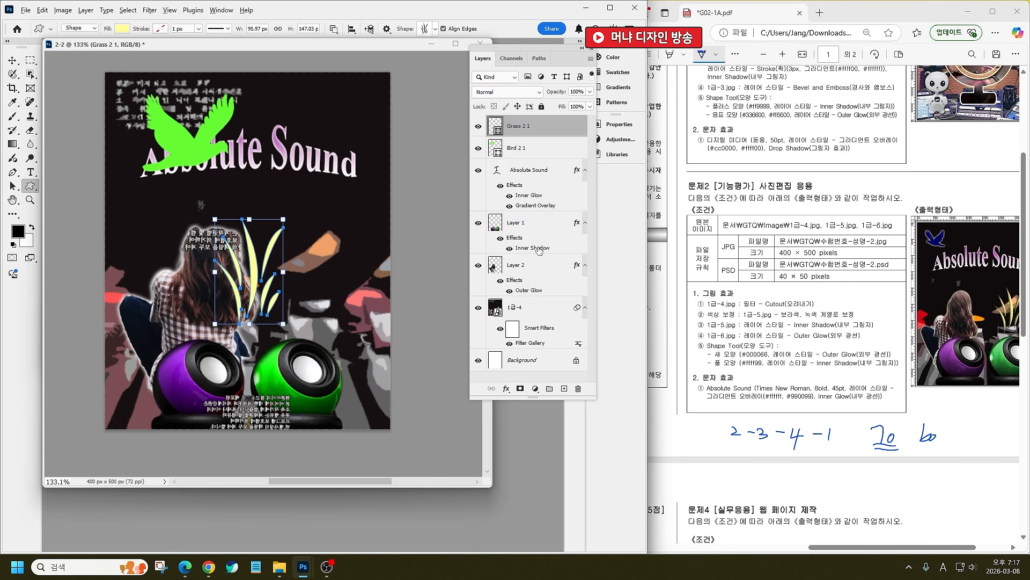
{"action": "left_click_drag", "start_coordinate": [539, 250], "coordinate": [534, 130]}
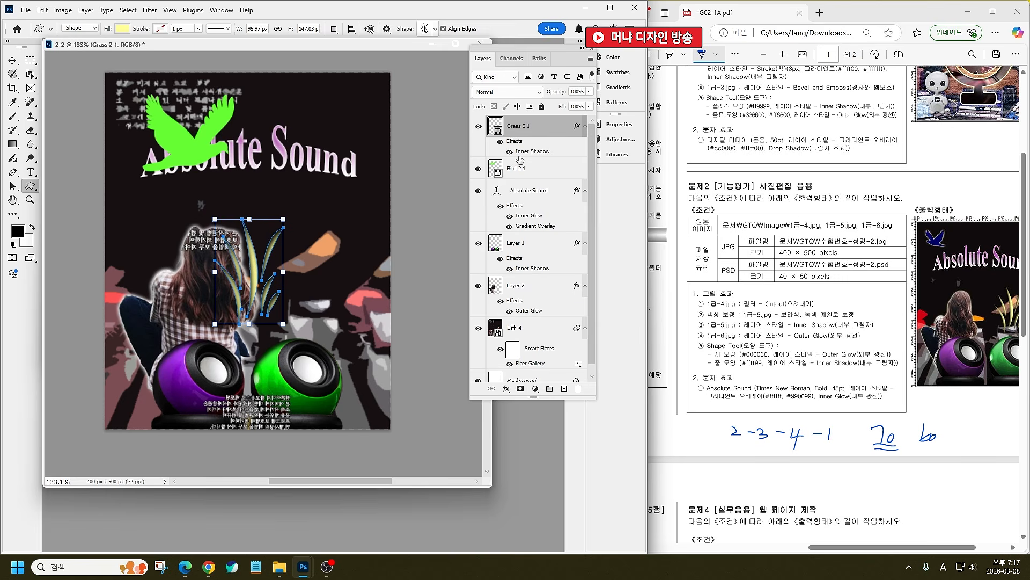
Step: Recolor the bird shape to #000066
{"action": "left_click", "coordinate": [495, 168]}
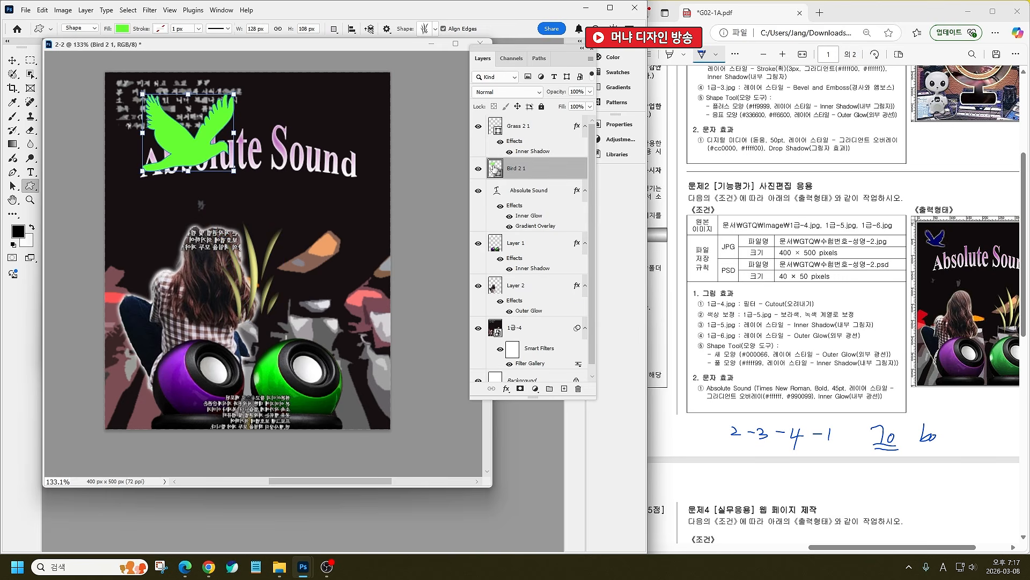
{"action": "double_click", "coordinate": [495, 168]}
{"action": "type", "text": "000066"}
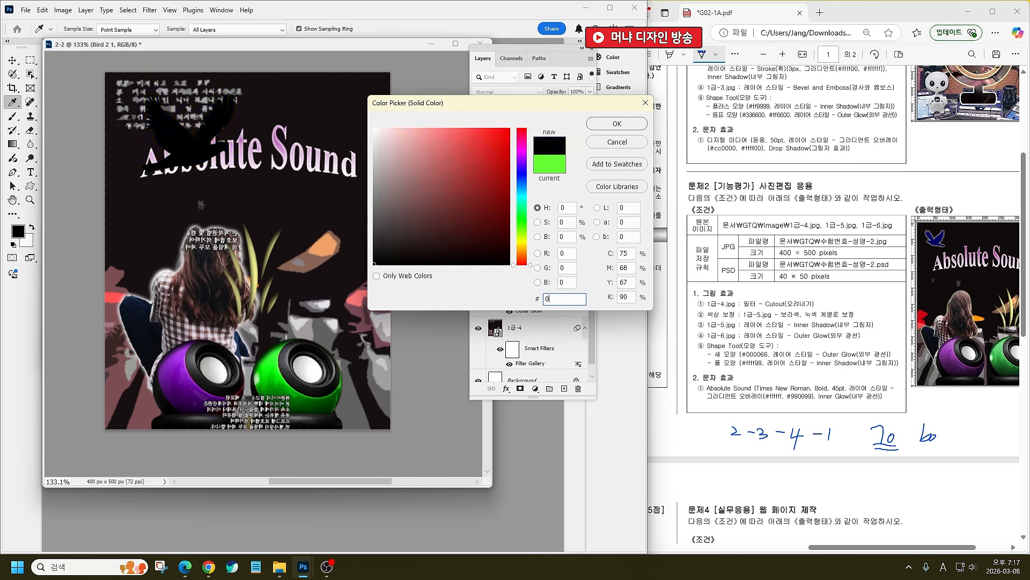
{"action": "key", "text": "Return"}
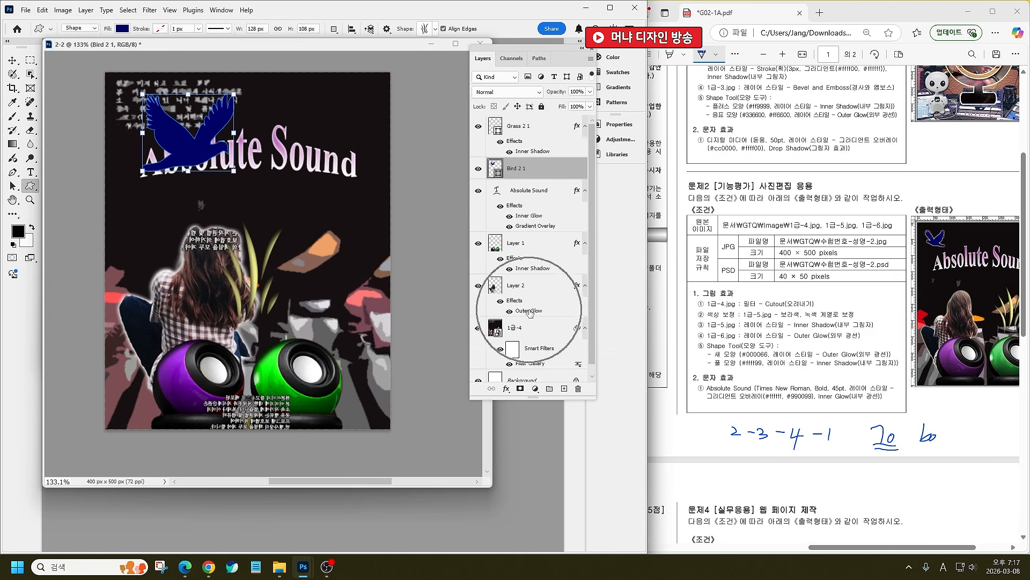
Step: Copy the woman layer's Outer Glow onto the bird shape and scale the bird down to about 46%
{"action": "left_click_drag", "start_coordinate": [529, 313], "coordinate": [529, 177]}
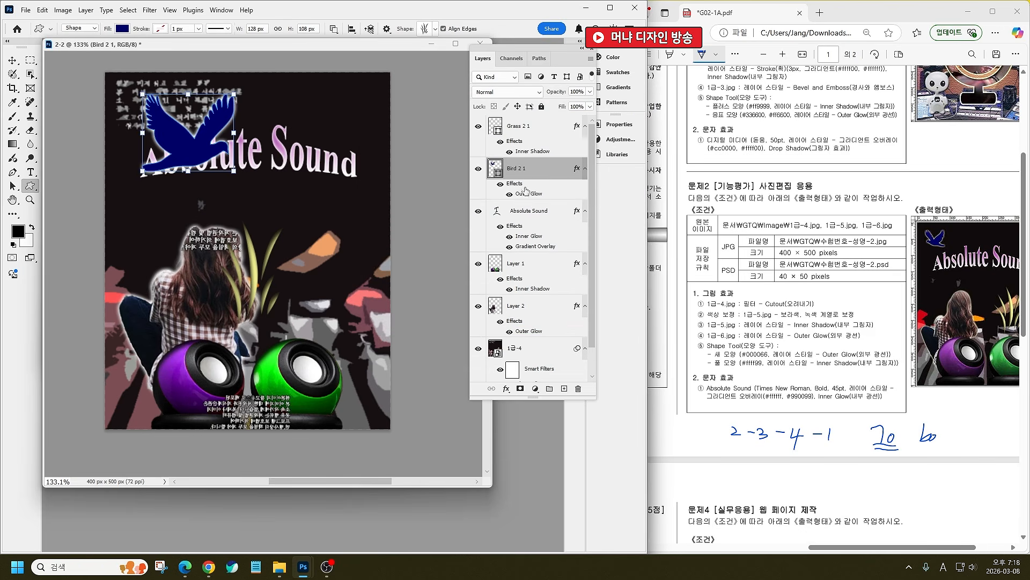
{"action": "left_click", "coordinate": [12, 60]}
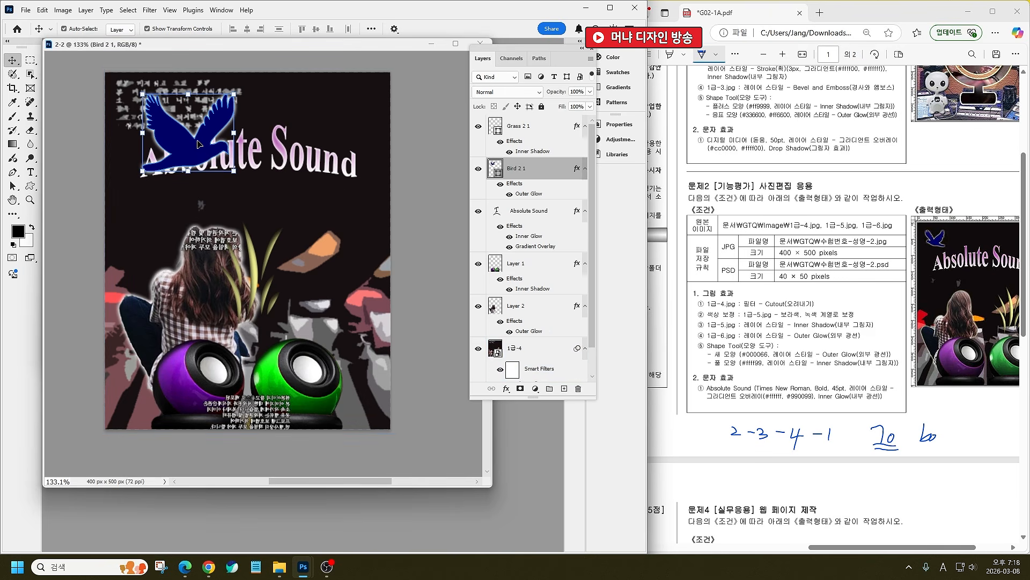
{"action": "left_click", "coordinate": [234, 95]}
{"action": "left_click_drag", "start_coordinate": [234, 95], "coordinate": [184, 135]}
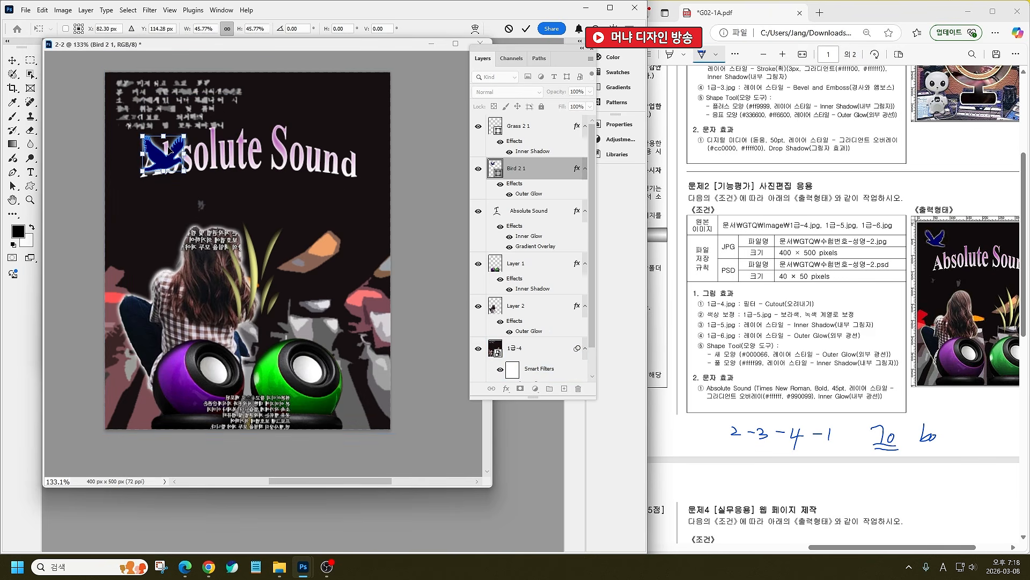
Step: Flip the bird shape horizontally and move it above the beginning of the "Absolute Sound" text
{"action": "right_click", "coordinate": [169, 148]}
{"action": "left_click", "coordinate": [218, 361]}
{"action": "key", "text": "Return"}
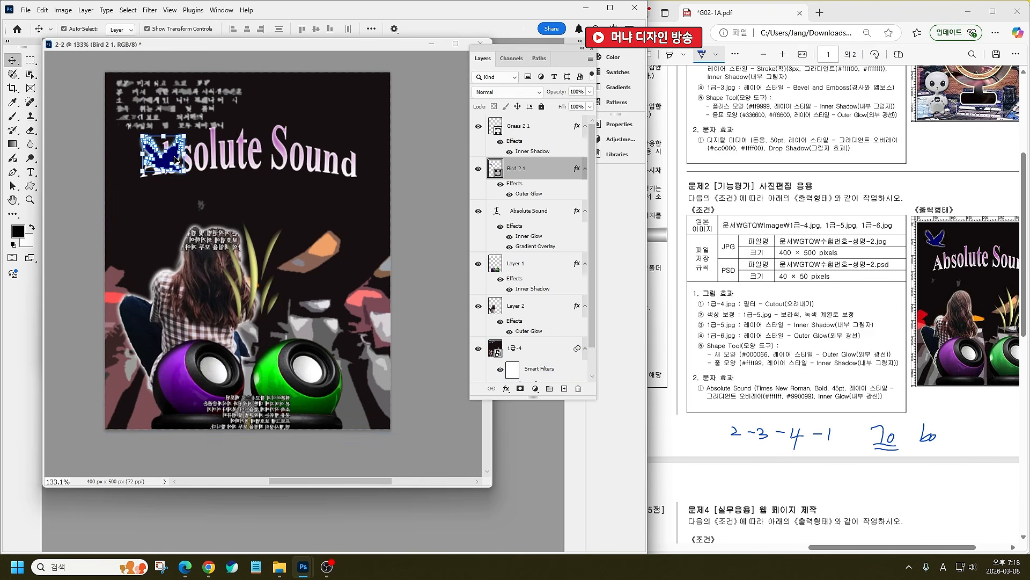
{"action": "left_click_drag", "start_coordinate": [163, 167], "coordinate": [161, 118]}
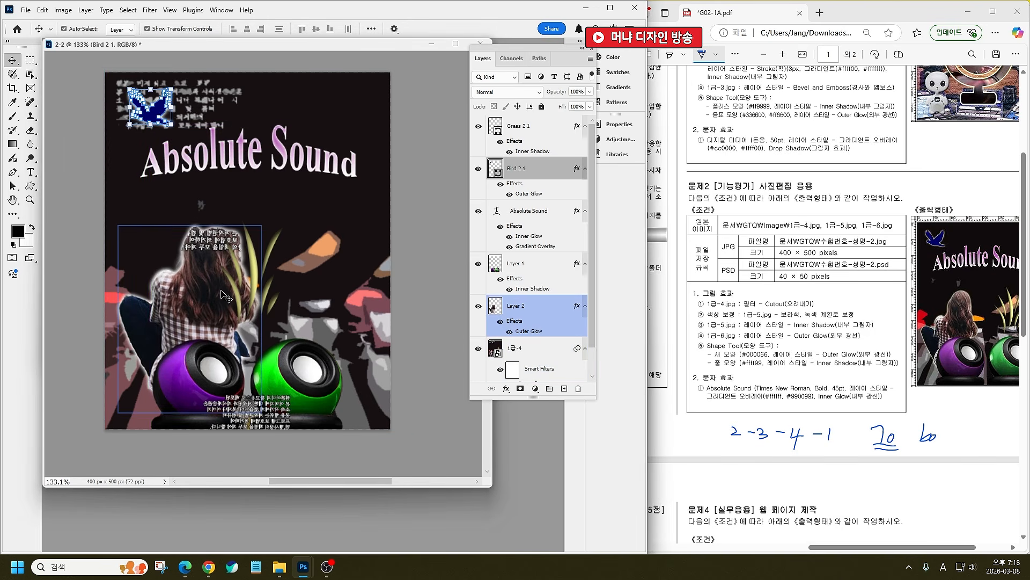
Step: Move the grass shape above the green speaker and compare the placement with the exam's sample output
{"action": "left_click_drag", "start_coordinate": [236, 292], "coordinate": [330, 217]}
{"action": "key", "text": "ctrl+z"}
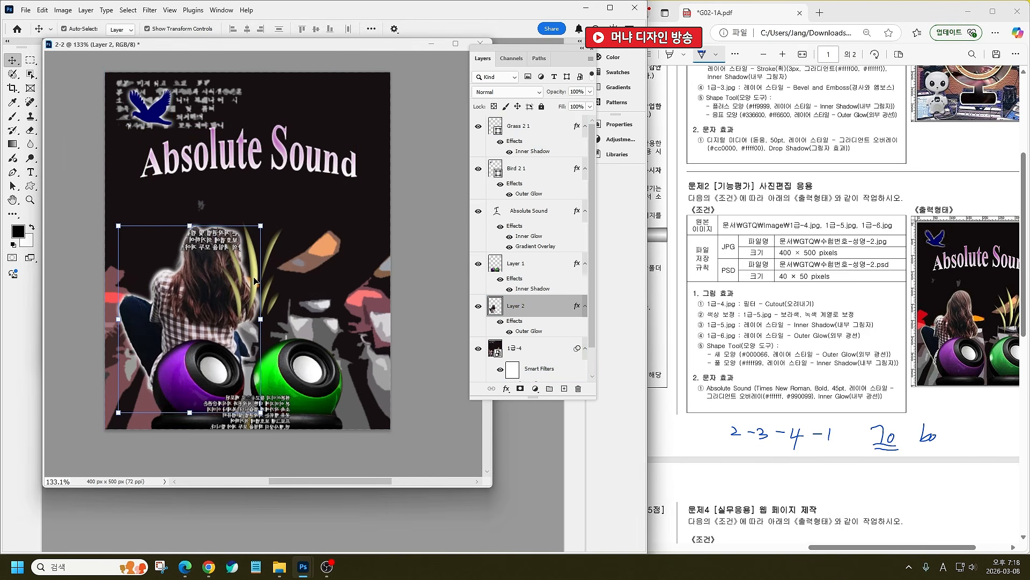
{"action": "left_click_drag", "start_coordinate": [254, 280], "coordinate": [318, 243]}
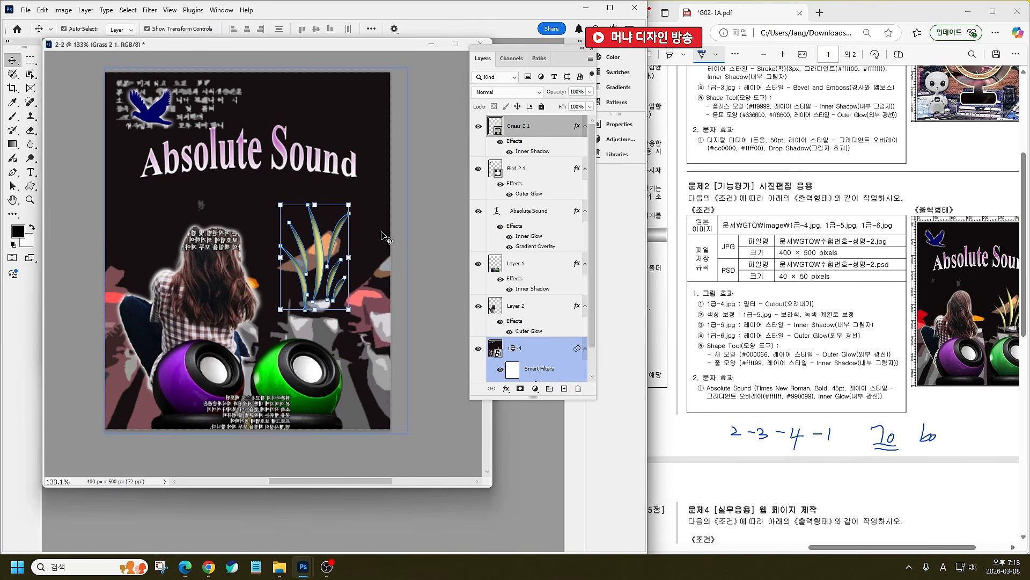
{"action": "scroll", "coordinate": [944, 369], "scroll_direction": "down", "scroll_amount": 2, "text": "ctrl"}
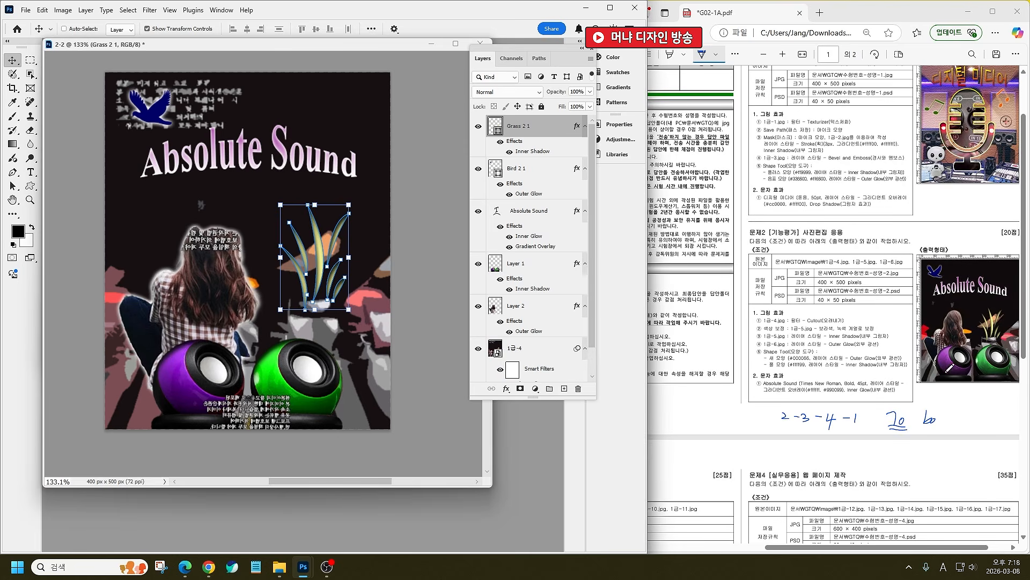
{"action": "left_click", "coordinate": [925, 536]}
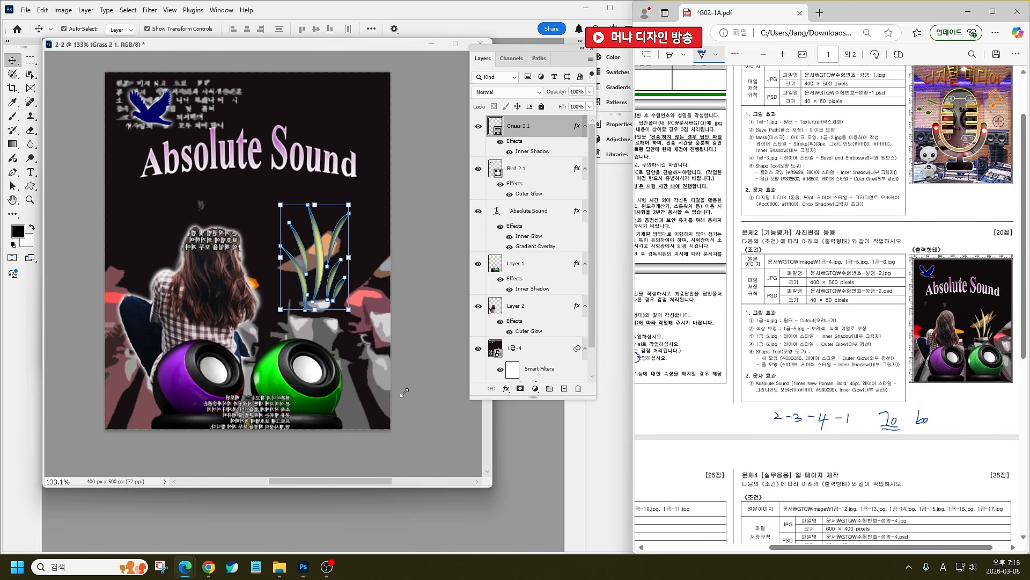
Step: Save the composition as the Photoshop file 2-2 in the 소스파일 folder and close the document
{"action": "left_click", "coordinate": [404, 393]}
{"action": "key", "text": "ctrl+s"}
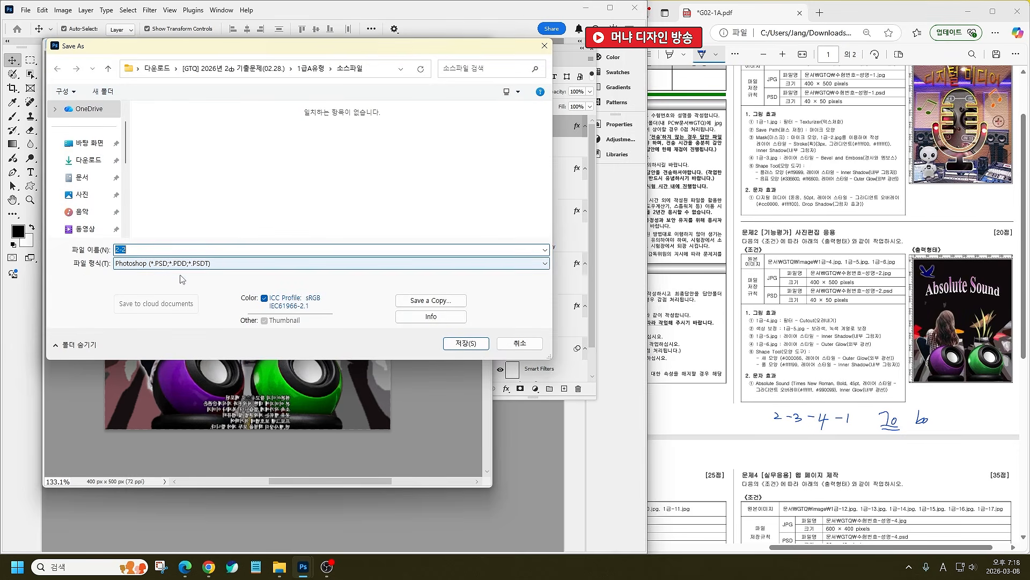
{"action": "left_click", "coordinate": [480, 345]}
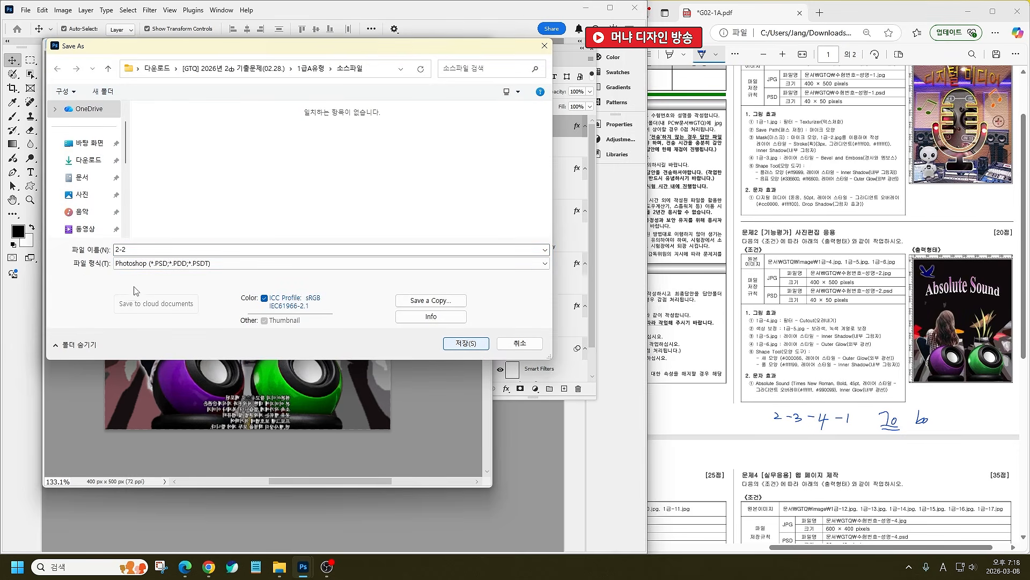
{"action": "left_click", "coordinate": [466, 343]}
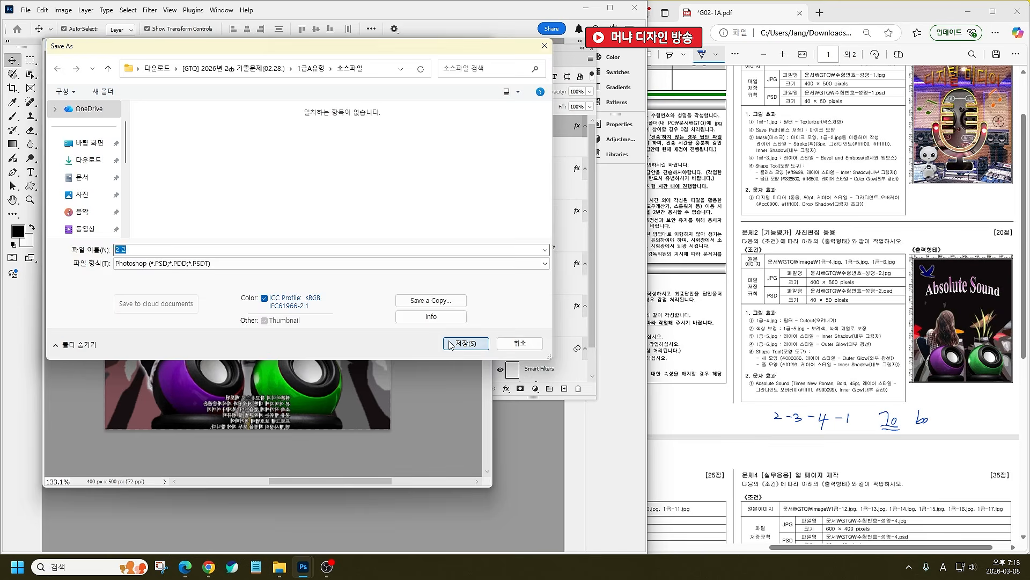
{"action": "left_click", "coordinate": [643, 158]}
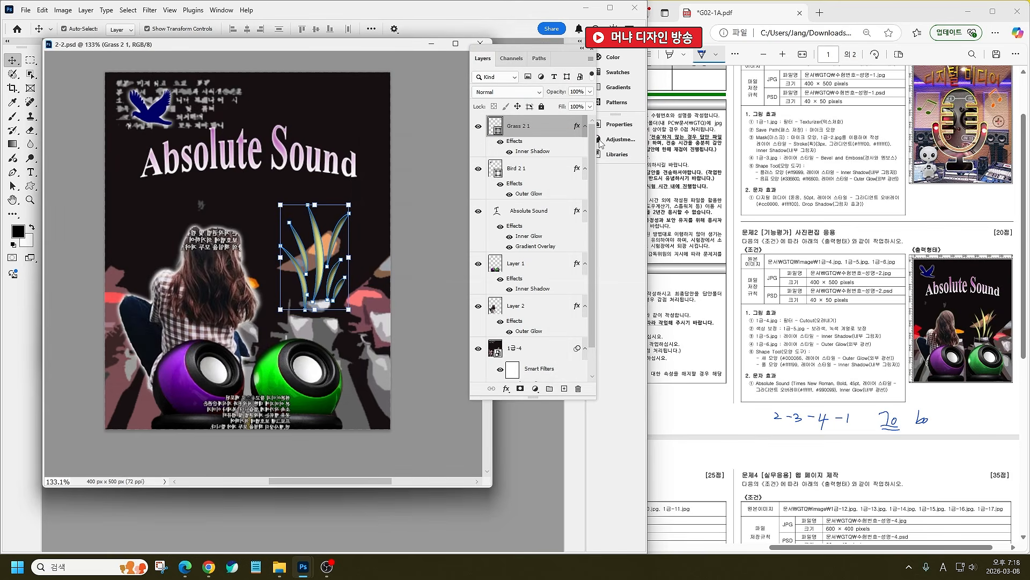
{"action": "left_click", "coordinate": [481, 43]}
{"action": "scroll", "coordinate": [902, 370], "scroll_direction": "down", "scroll_amount": 1}
{"action": "key", "text": "ctrl+w"}
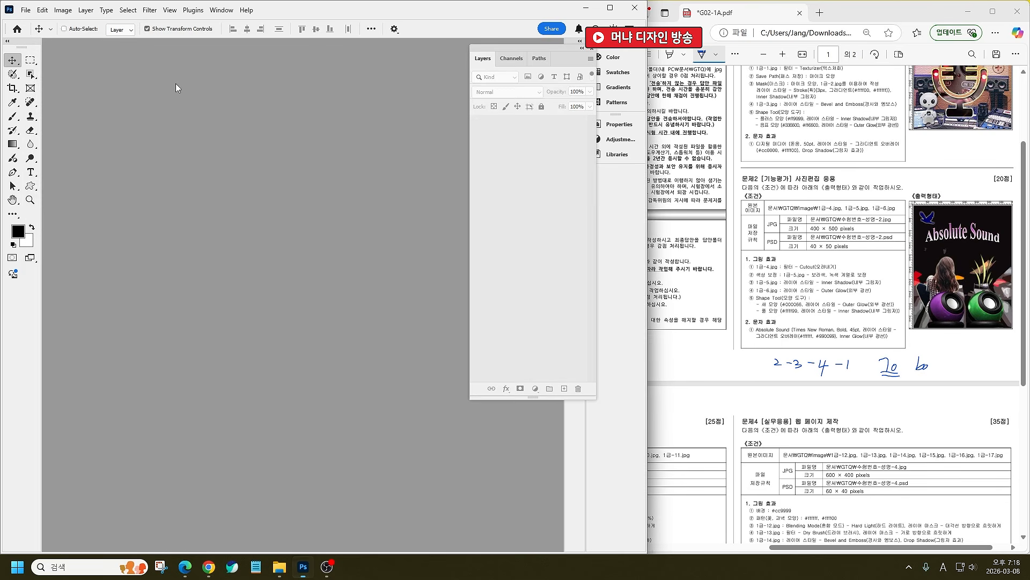
Step: Create a new document named 2-3, 600 pixels wide and 400 pixels high
{"action": "key", "text": "ctrl+n"}
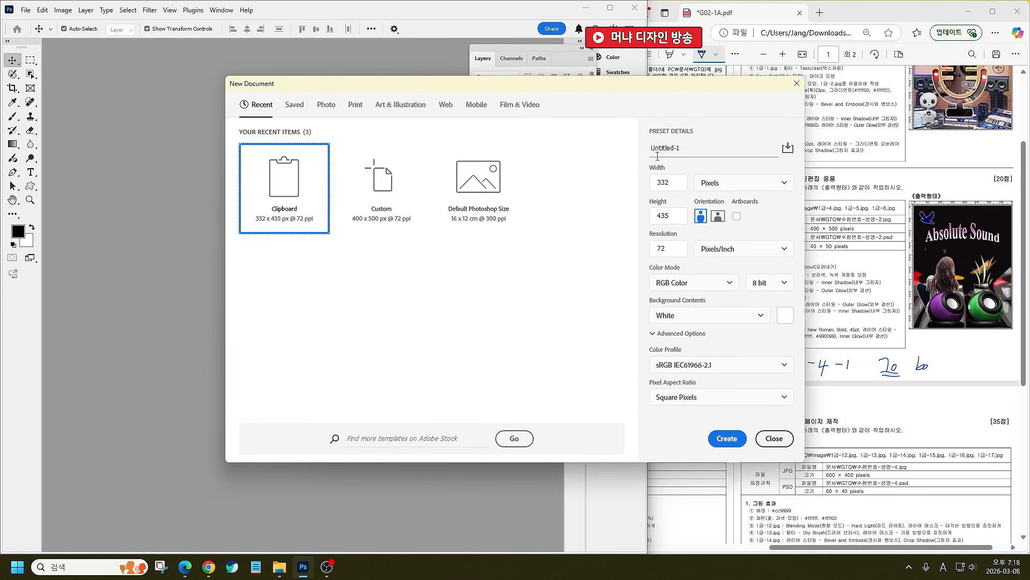
{"action": "type", "text": "2-3"}
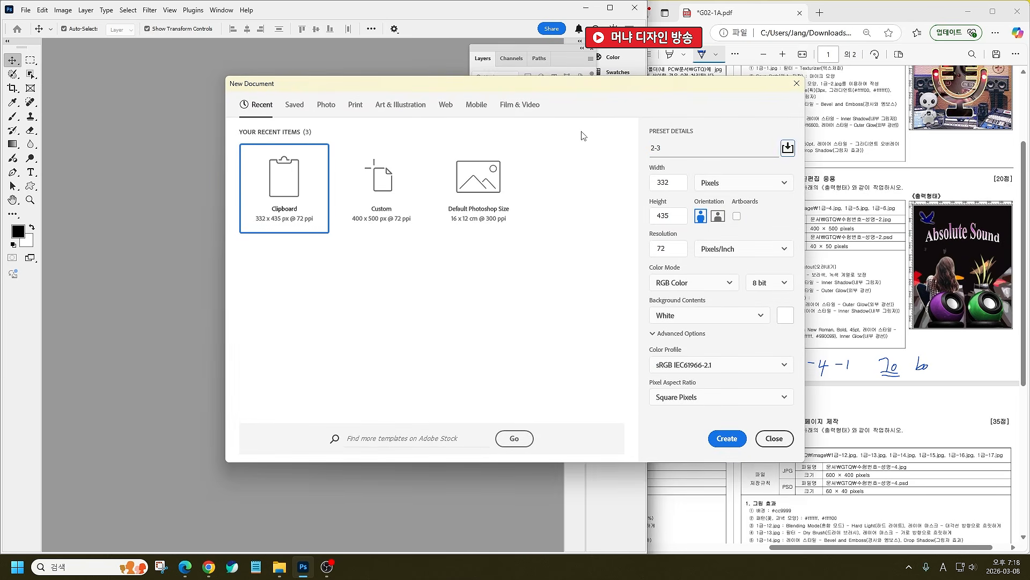
{"action": "key", "text": "Tab"}
{"action": "type", "text": "600"}
{"action": "key", "text": "Tab"}
{"action": "type", "text": "40"}
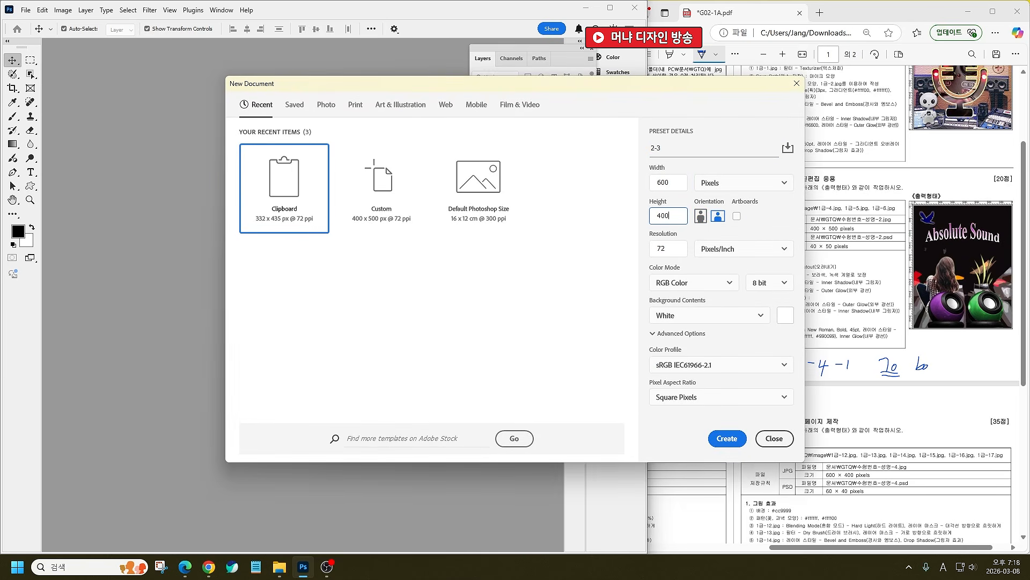
{"action": "type", "text": "0"}
{"action": "left_click", "coordinate": [727, 438]}
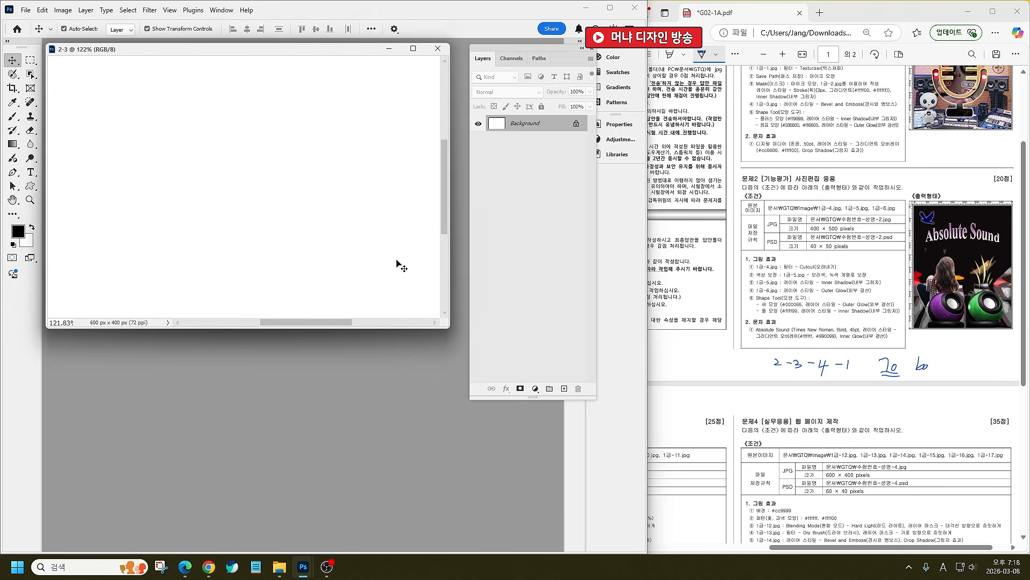
Step: Bring up question 3 in the exam PDF and fill the new document's background with #cccc99
{"action": "scroll", "coordinate": [944, 400], "scroll_direction": "down", "scroll_amount": 5}
{"action": "left_click_drag", "start_coordinate": [930, 552], "coordinate": [804, 544]}
{"action": "scroll", "coordinate": [719, 415], "scroll_direction": "up", "scroll_amount": 1, "text": "ctrl"}
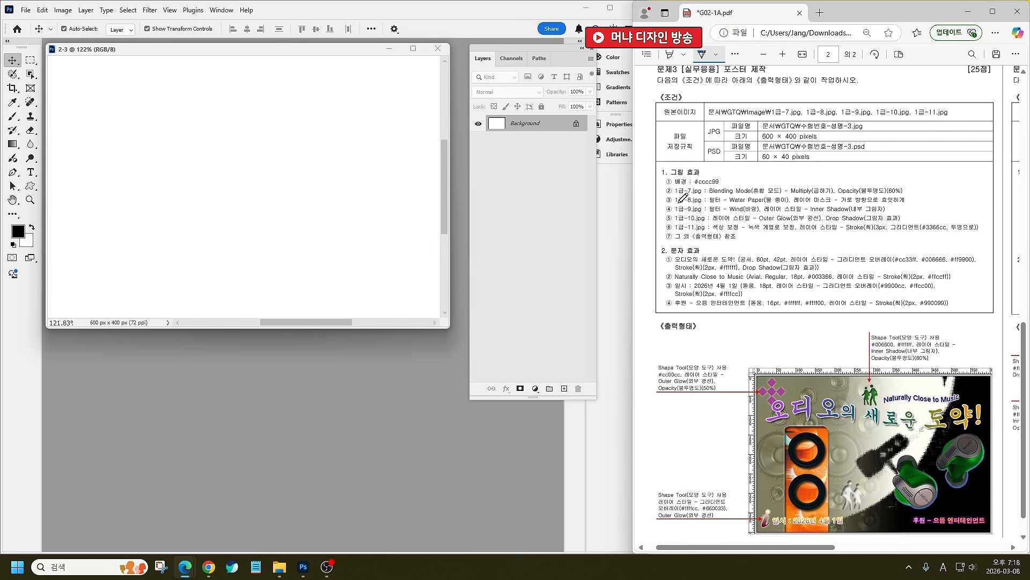
{"action": "left_click", "coordinate": [17, 230]}
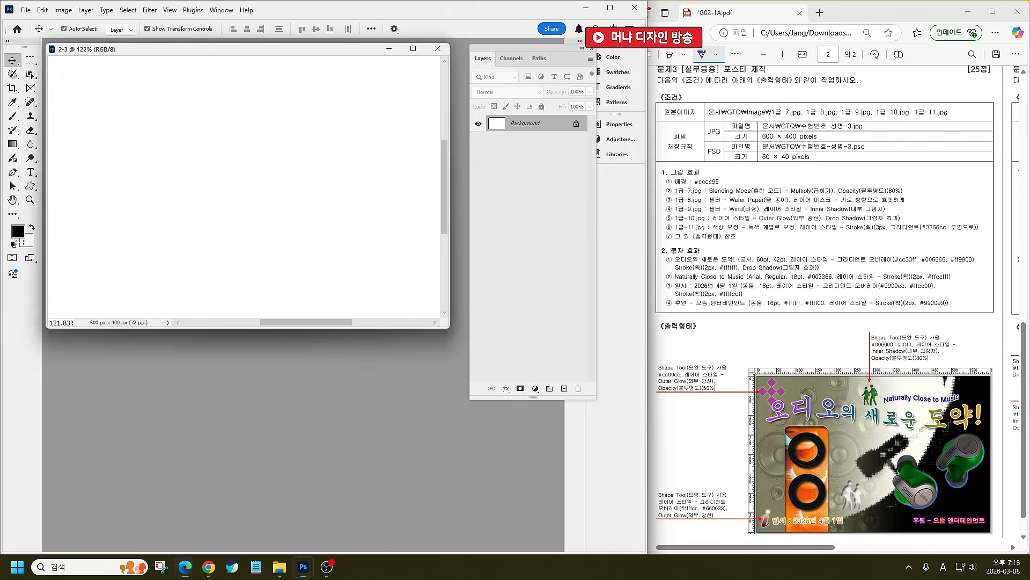
{"action": "type", "text": "cccc99"}
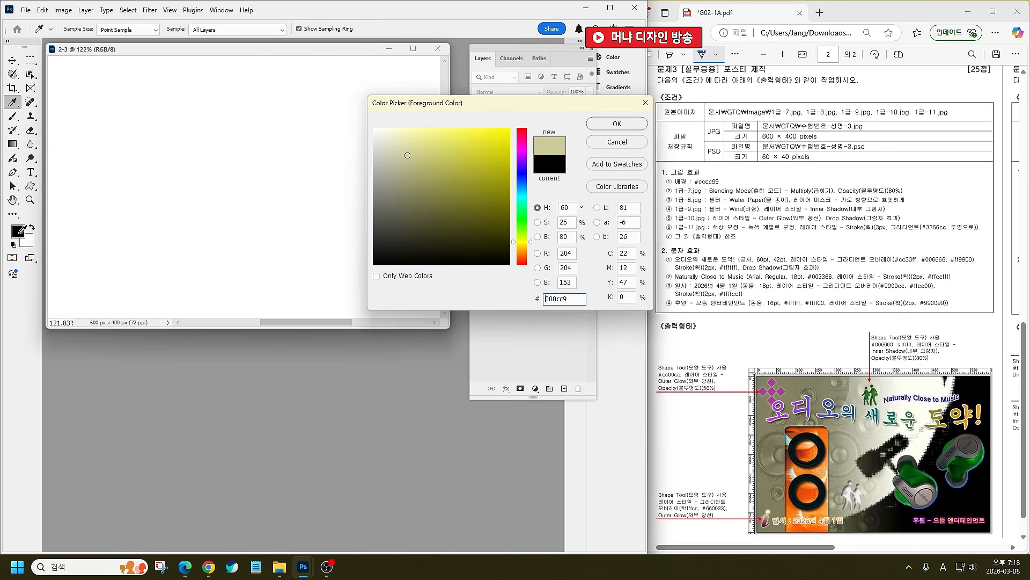
{"action": "key", "text": "Return"}
{"action": "key", "text": "v"}
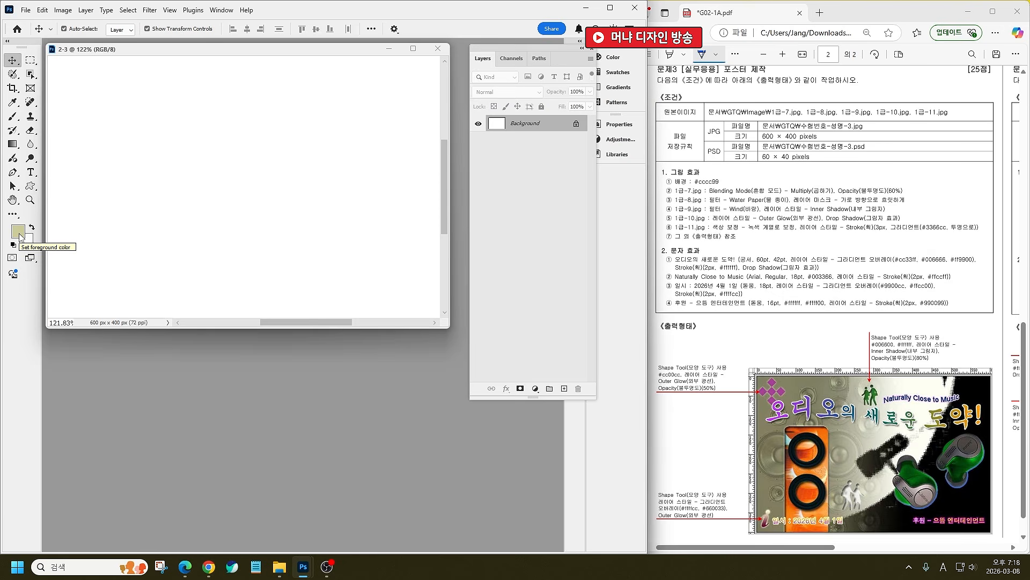
{"action": "key", "text": "alt+BackSpace"}
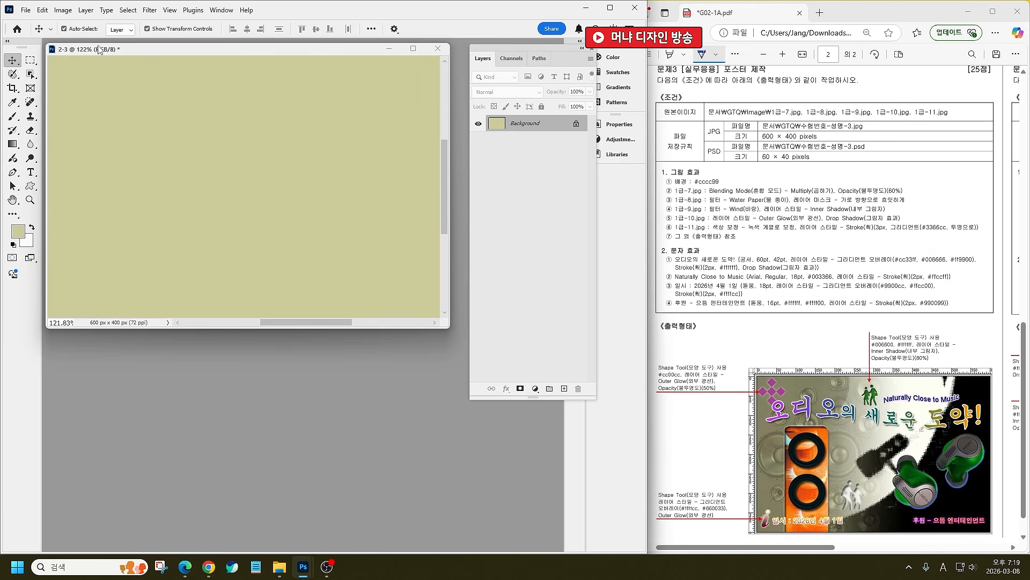
Step: Place the speaker-wall image 1급-7 as an embedded object covering the canvas
{"action": "left_click", "coordinate": [29, 14]}
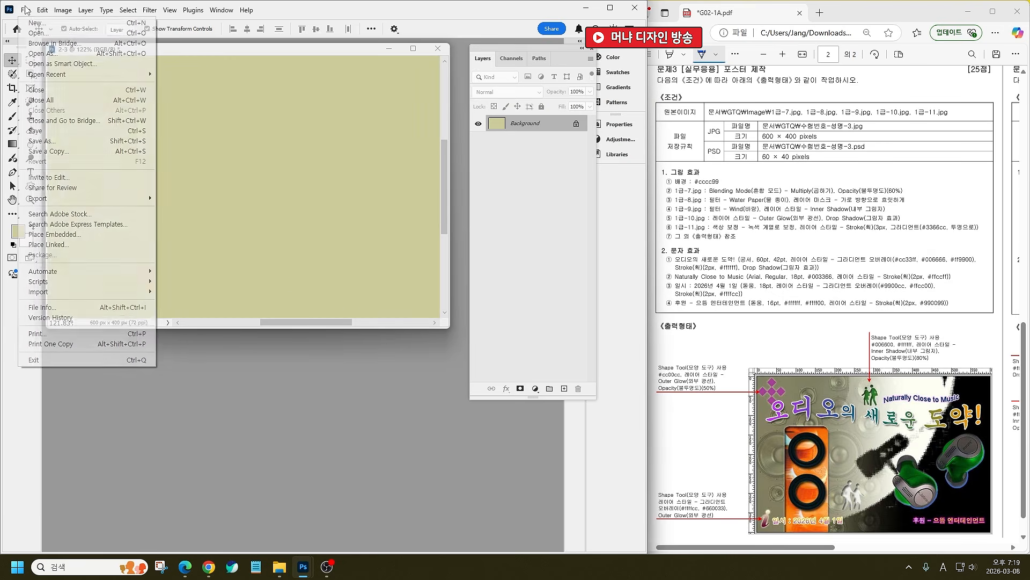
{"action": "left_click", "coordinate": [98, 235]}
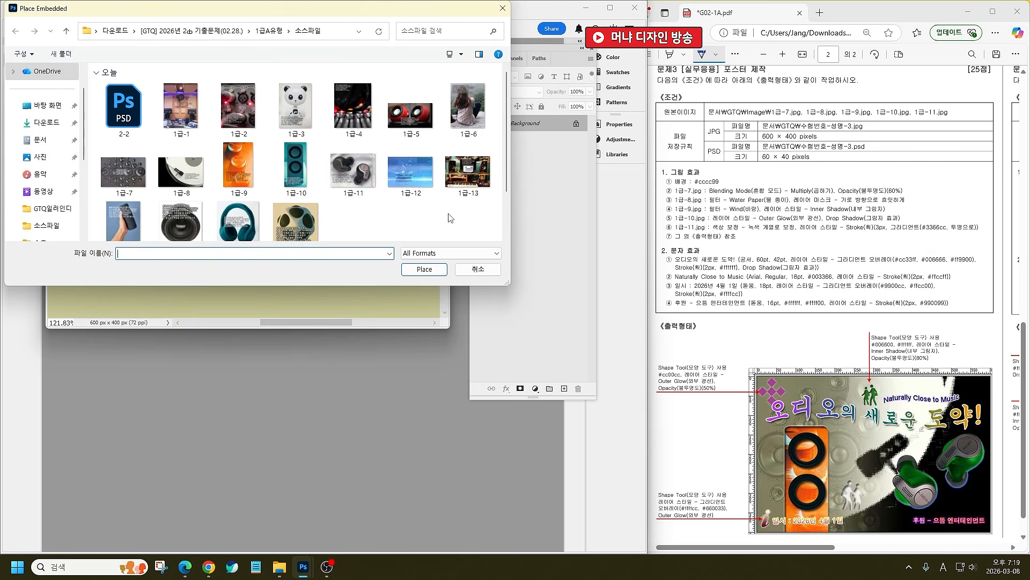
{"action": "double_click", "coordinate": [124, 171]}
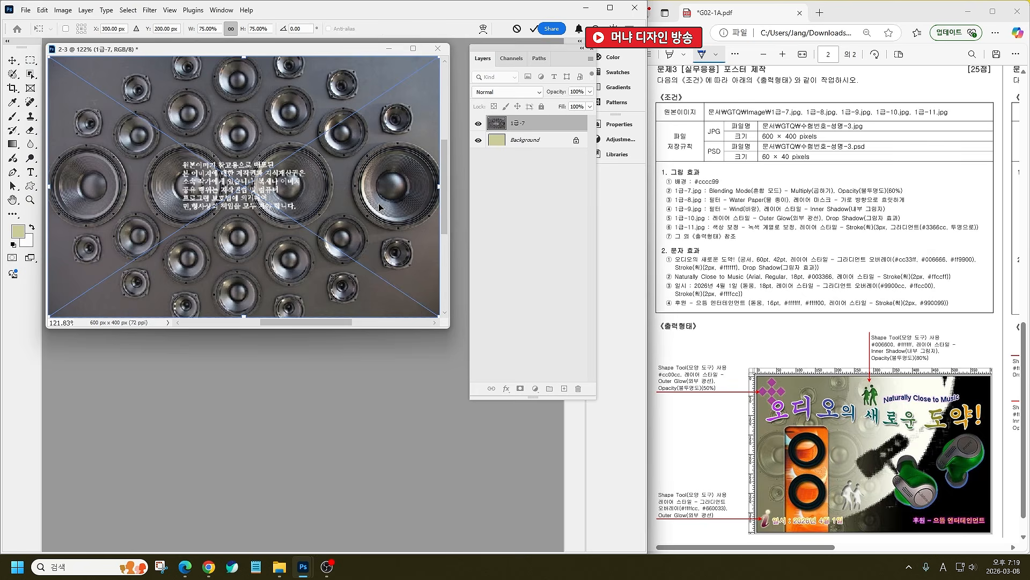
{"action": "key", "text": "Return"}
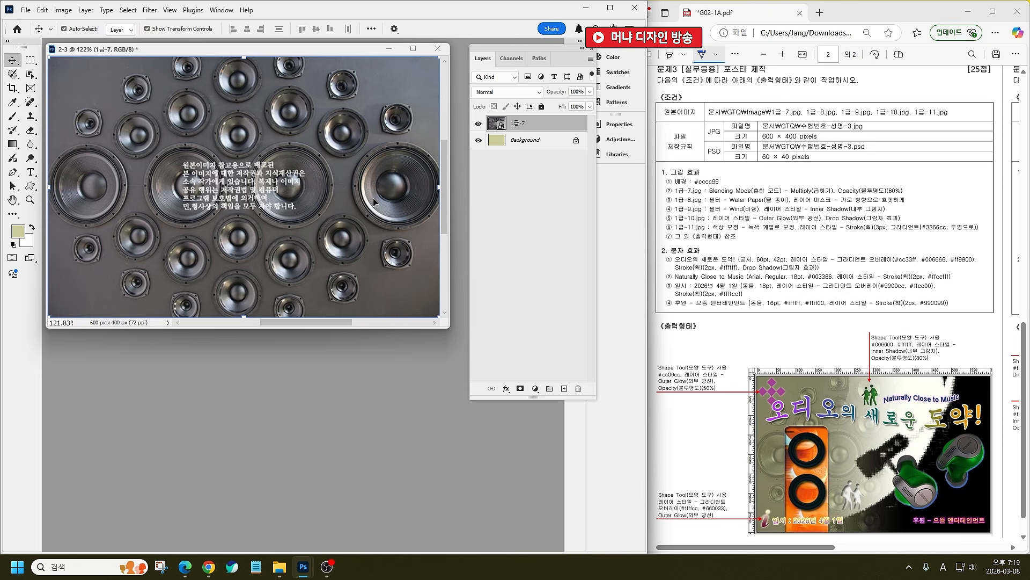
Step: Set the 1급-7 layer's blending mode to Multiply and its opacity to 60%
{"action": "left_click", "coordinate": [539, 94]}
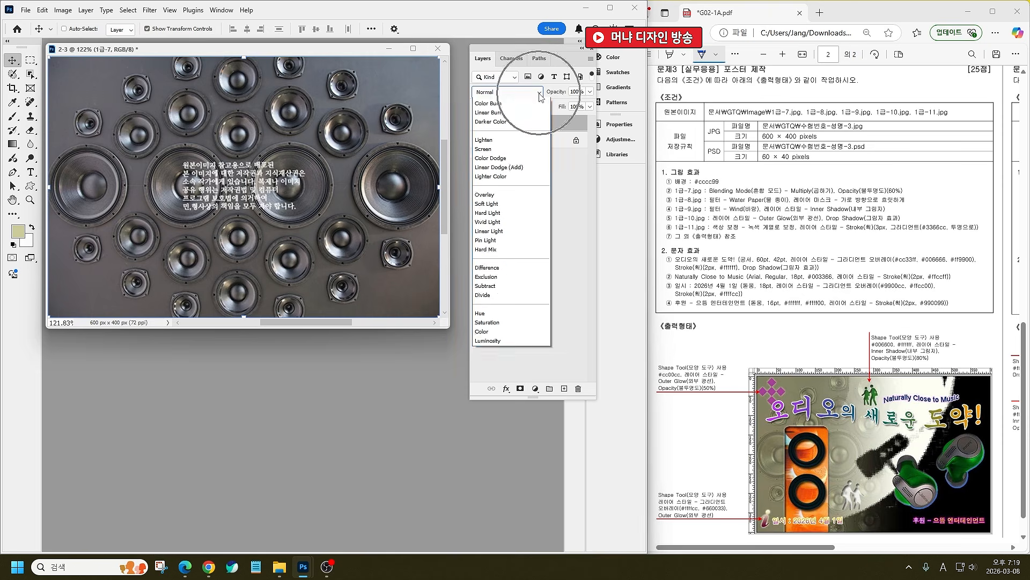
{"action": "left_click", "coordinate": [527, 141]}
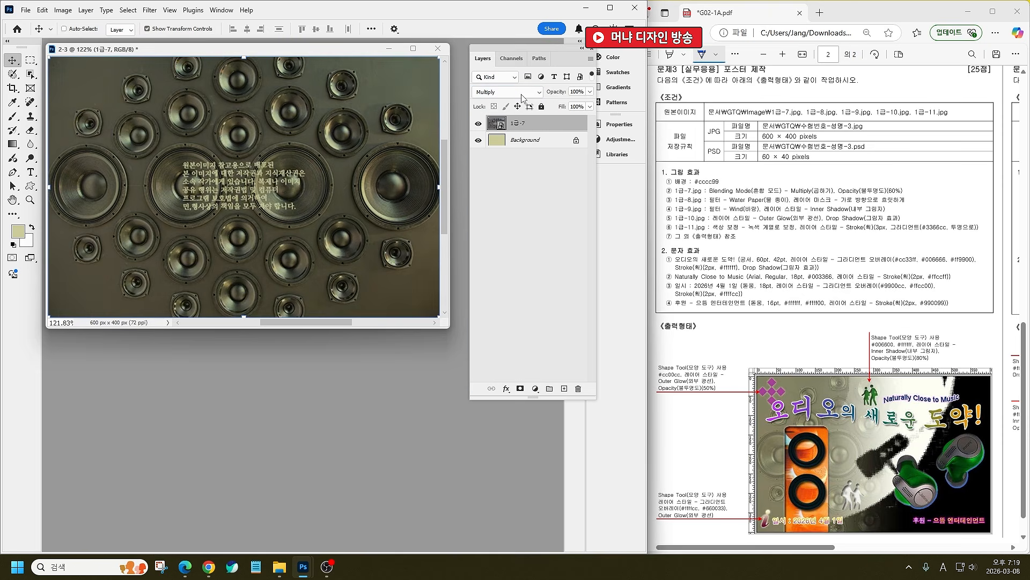
{"action": "left_click", "coordinate": [573, 90]}
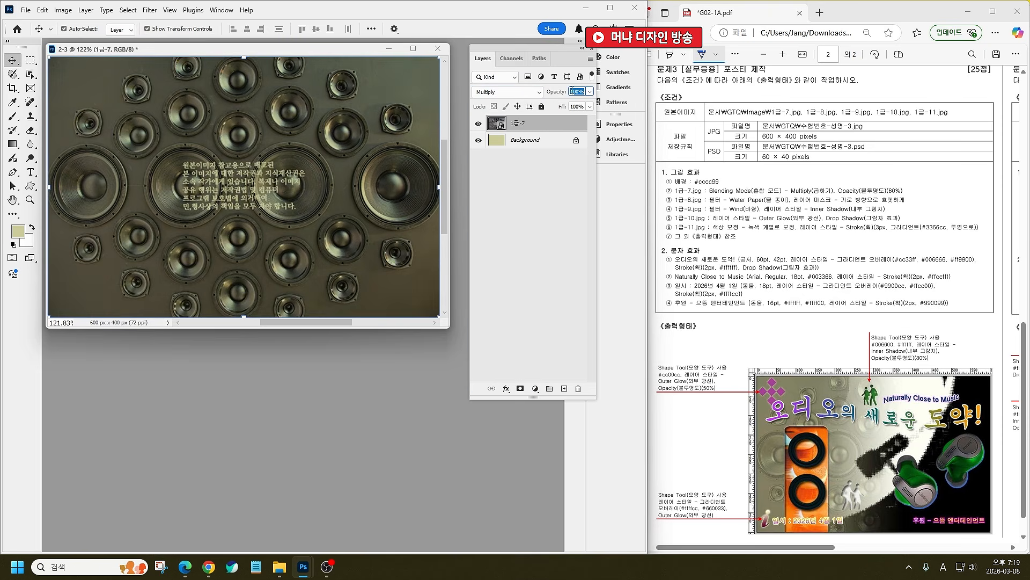
{"action": "type", "text": "60"}
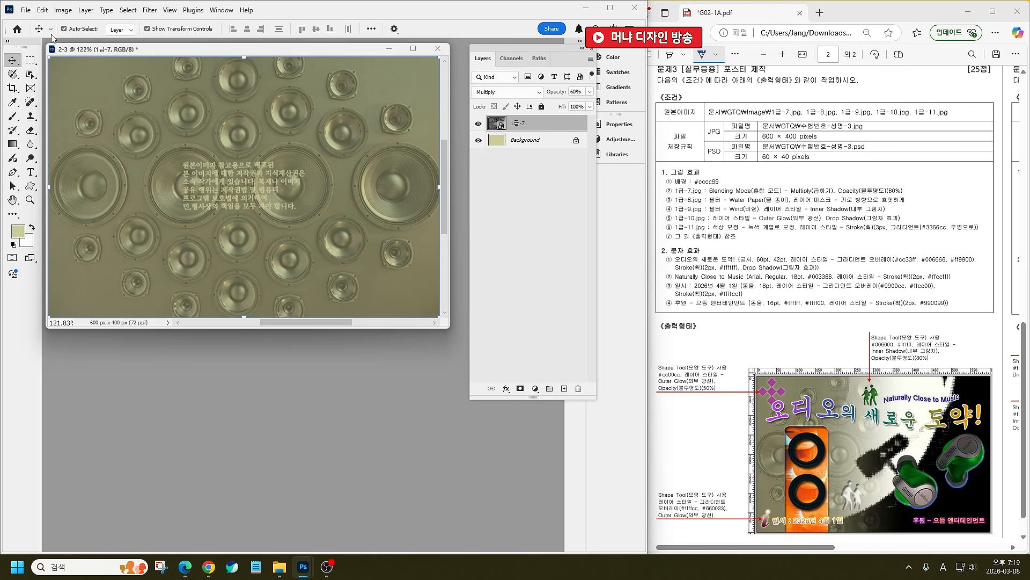
Step: Place the turntable image 1급-8 as an embedded object covering the canvas, flipped horizontally
{"action": "left_click", "coordinate": [25, 10]}
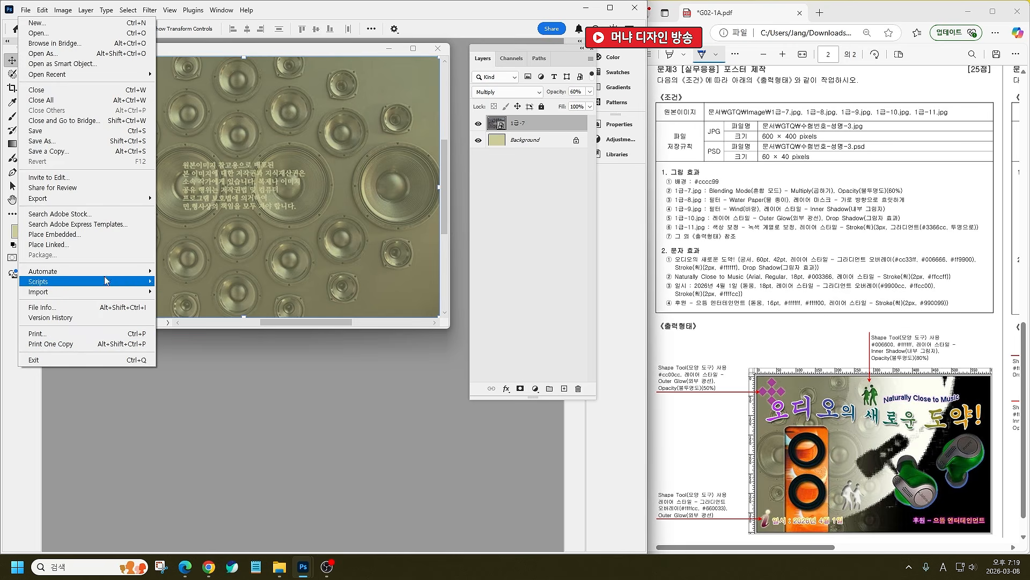
{"action": "left_click", "coordinate": [114, 236]}
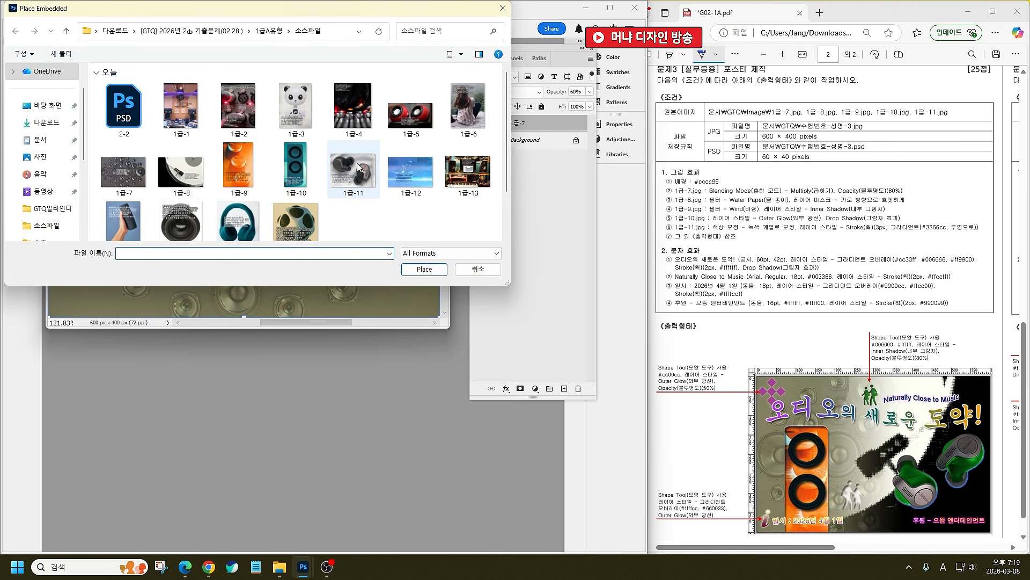
{"action": "double_click", "coordinate": [181, 171]}
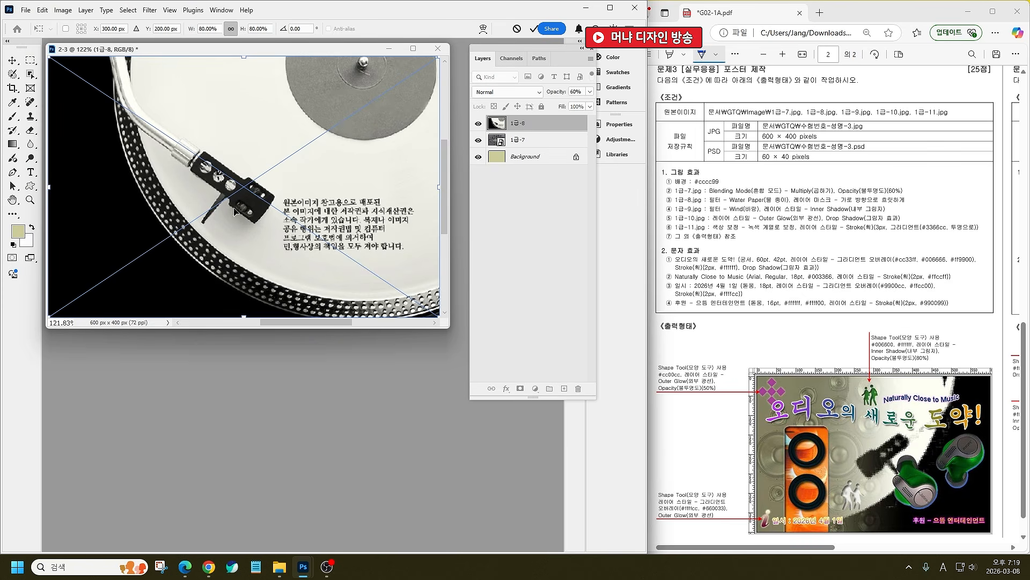
{"action": "right_click", "coordinate": [270, 166]}
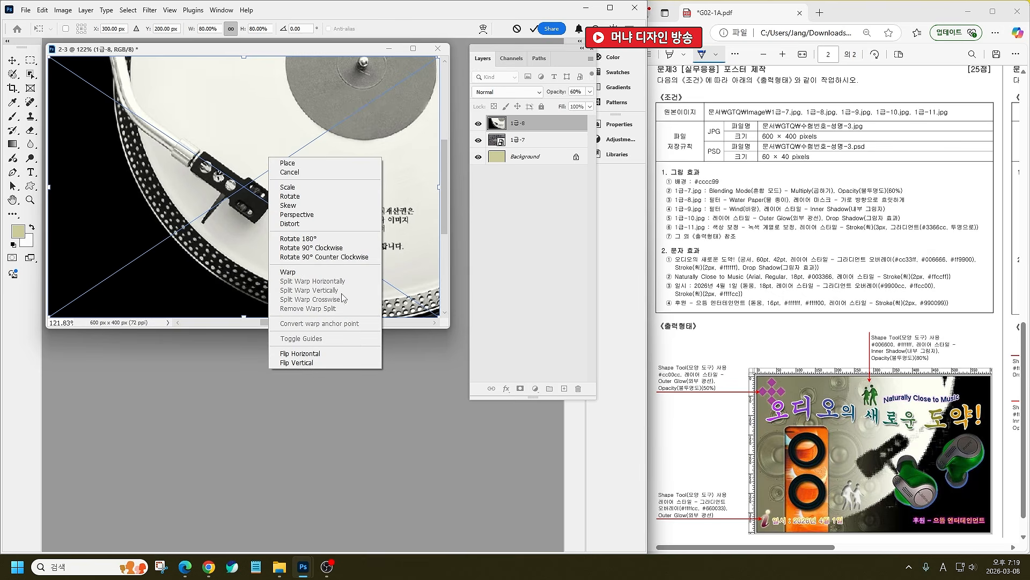
{"action": "left_click", "coordinate": [346, 353]}
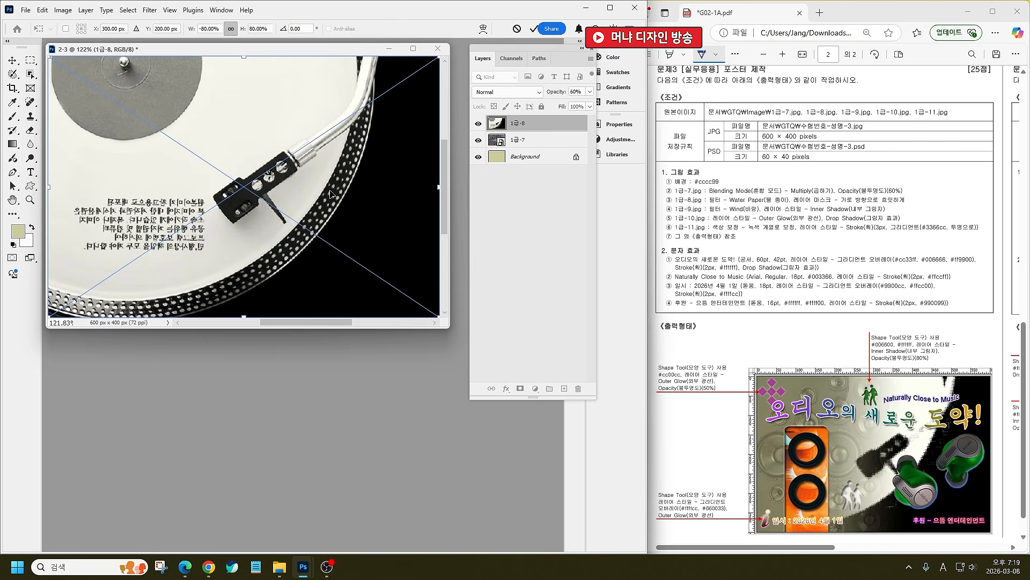
{"action": "key", "text": "Return"}
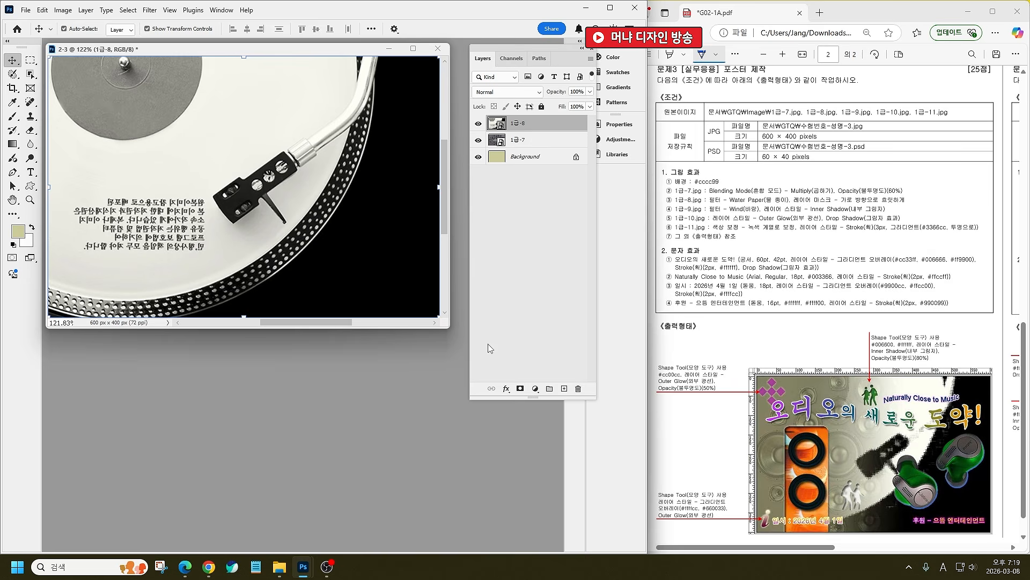
Step: Apply the Water Paper filter from the Filter Gallery to the 1급-8 layer
{"action": "left_click", "coordinate": [150, 9]}
{"action": "left_click", "coordinate": [199, 74]}
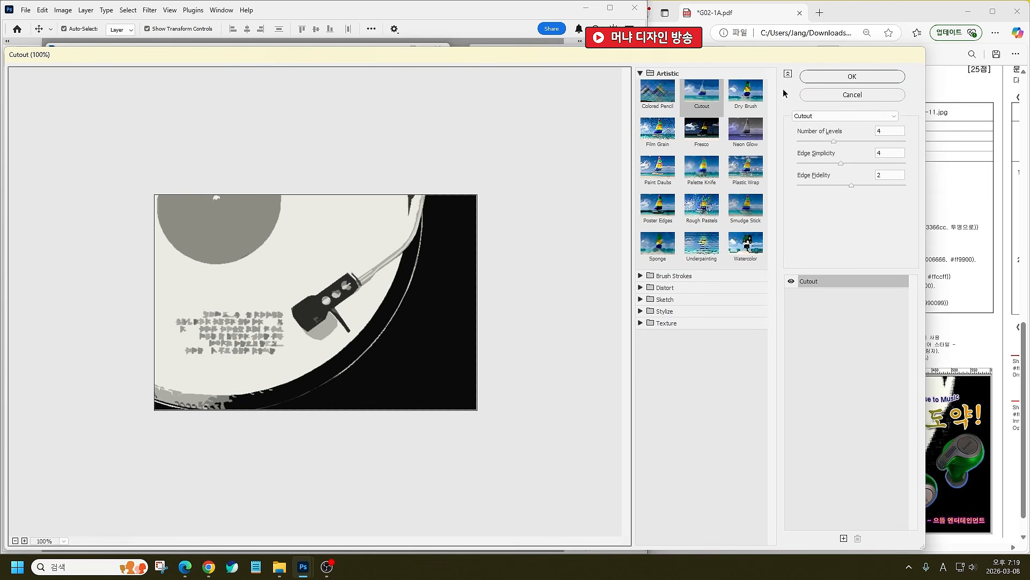
{"action": "left_click", "coordinate": [816, 115]}
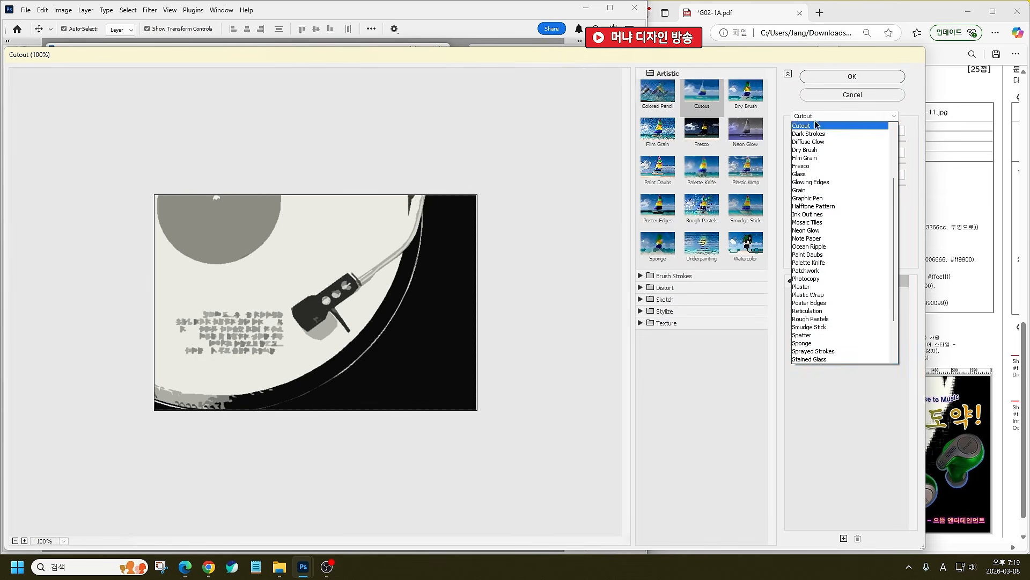
{"action": "scroll", "coordinate": [837, 332], "scroll_direction": "down", "scroll_amount": 2}
{"action": "scroll", "coordinate": [837, 331], "scroll_direction": "down", "scroll_amount": 2}
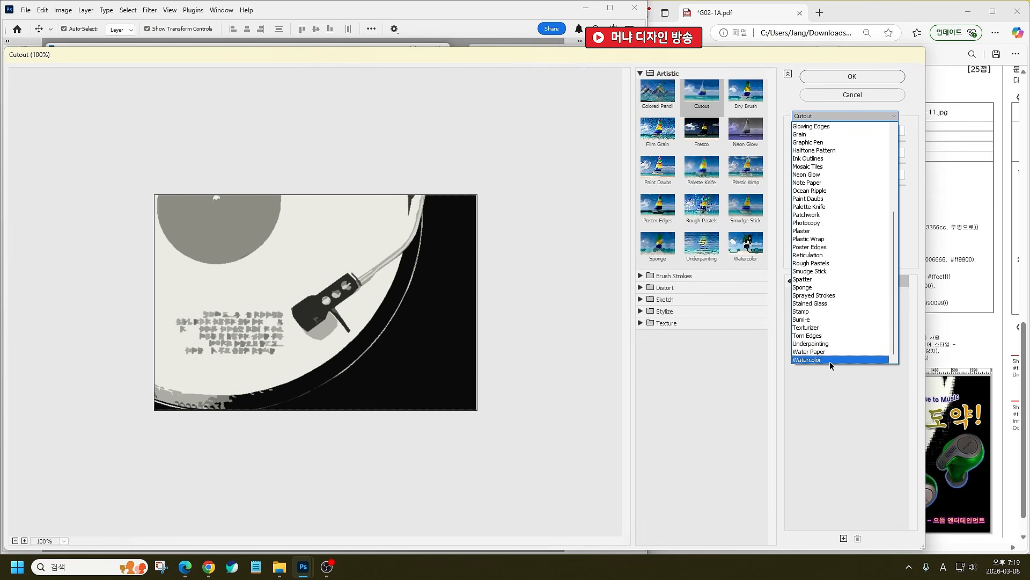
{"action": "left_click", "coordinate": [829, 351]}
{"action": "left_click", "coordinate": [853, 77]}
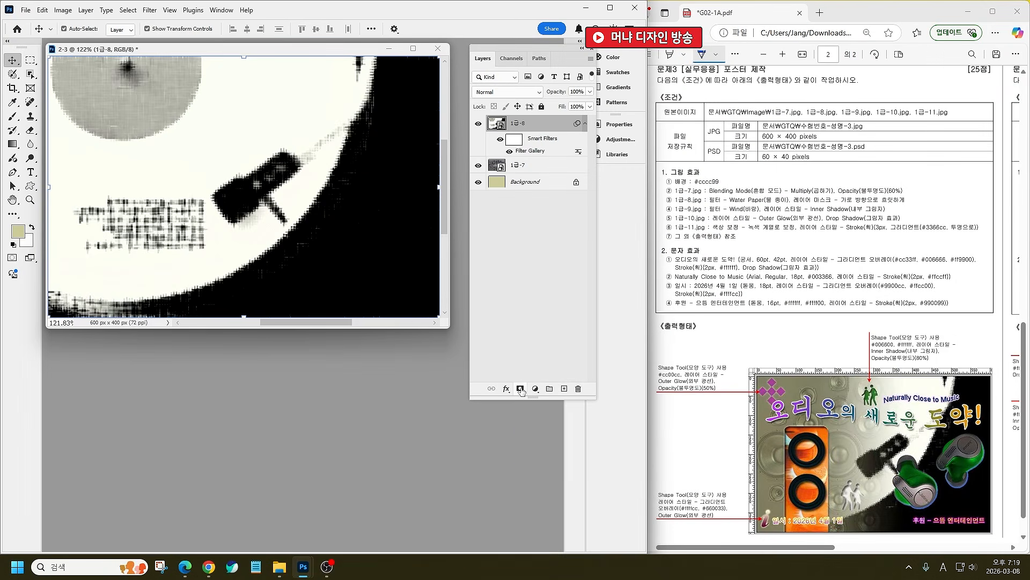
Step: Add a layer mask to 1급-8 and fade its left part horizontally with a white-to-black gradient ending left of the tonearm
{"action": "left_click", "coordinate": [520, 389]}
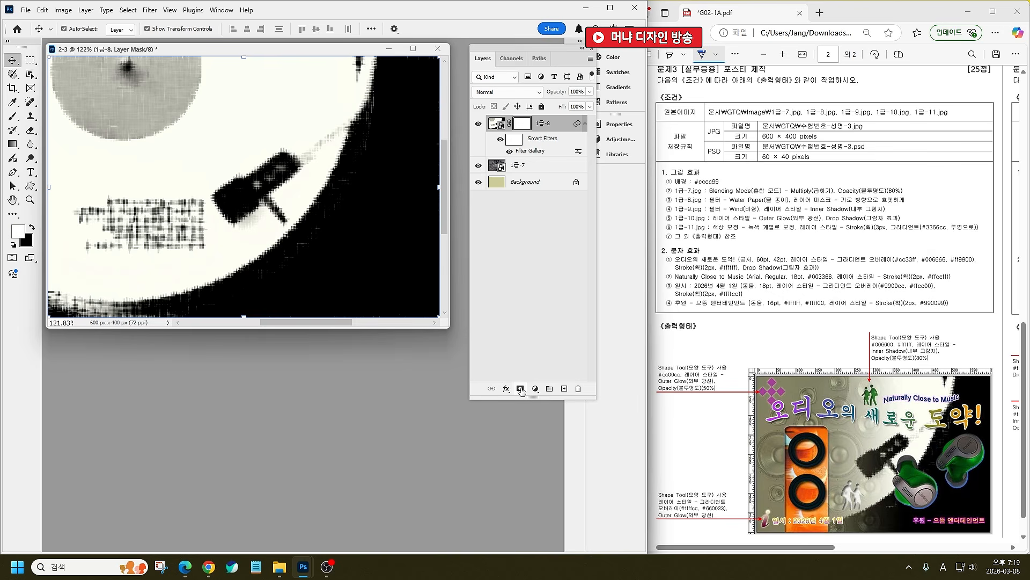
{"action": "left_click", "coordinate": [12, 144]}
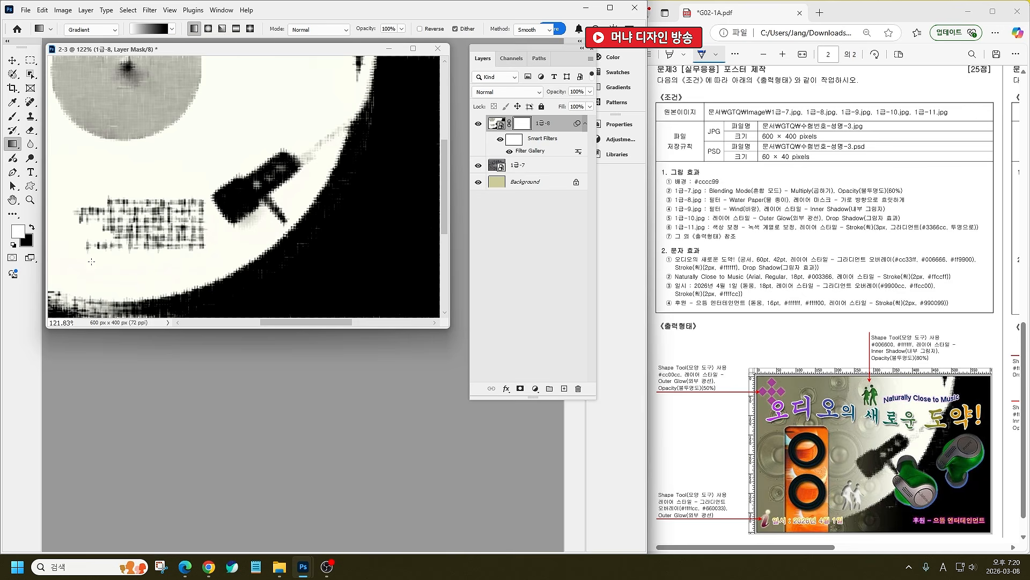
{"action": "left_click_drag", "start_coordinate": [51, 191], "coordinate": [273, 176]}
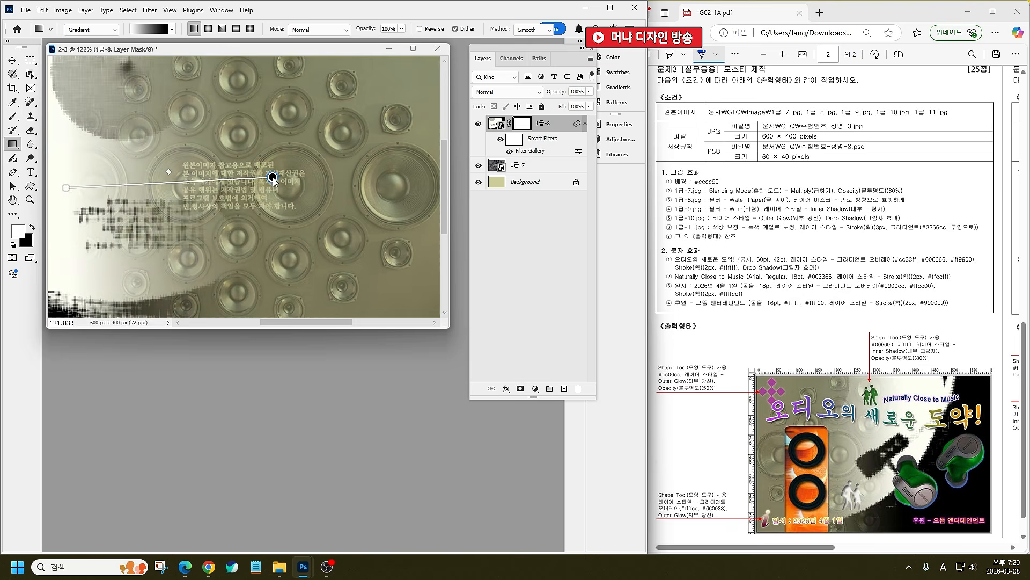
{"action": "left_click_drag", "start_coordinate": [375, 178], "coordinate": [144, 178]}
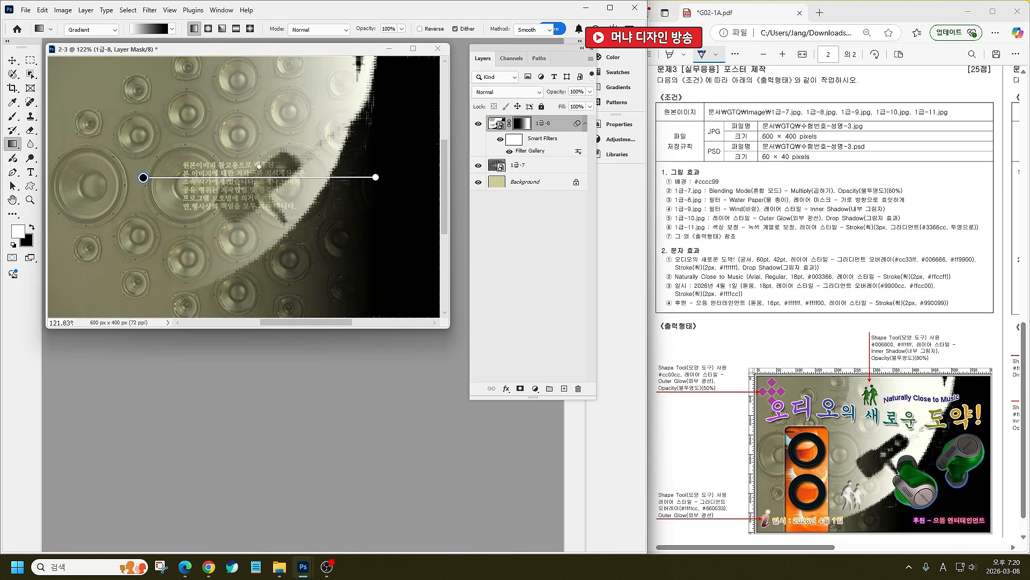
{"action": "mouse_move", "coordinate": [278, 168]}
{"action": "left_mouse_down"}
{"action": "mouse_move", "coordinate": [130, 178]}
{"action": "mouse_move", "coordinate": [152, 174]}
{"action": "left_mouse_up"}
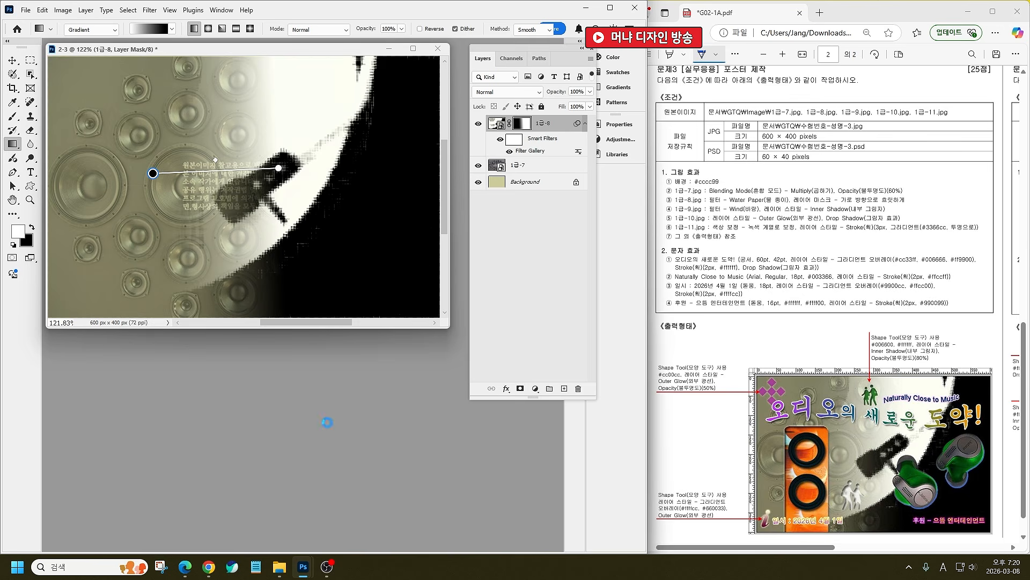
Step: Open the orange knob image 1급-9 in its own window and circle the upper speaker in the exam's reference poster
{"action": "key", "text": "ctrl+o"}
{"action": "left_click", "coordinate": [229, 168]}
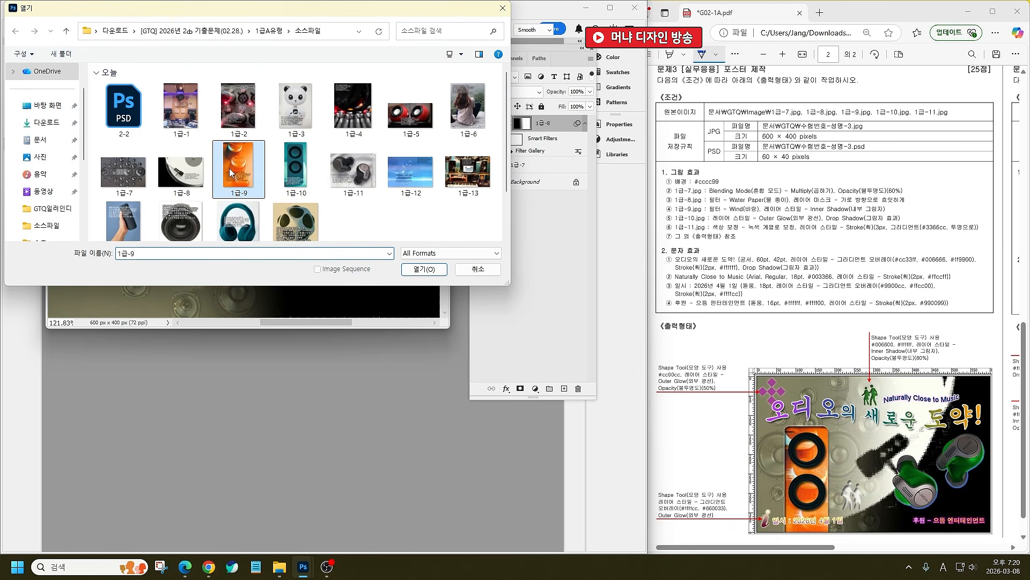
{"action": "double_click", "coordinate": [230, 168]}
{"action": "left_click_drag", "start_coordinate": [127, 60], "coordinate": [201, 241]}
{"action": "mouse_move", "coordinate": [825, 453]}
{"action": "left_mouse_down"}
{"action": "mouse_move", "coordinate": [786, 427]}
{"action": "mouse_move", "coordinate": [819, 449]}
{"action": "left_mouse_up"}
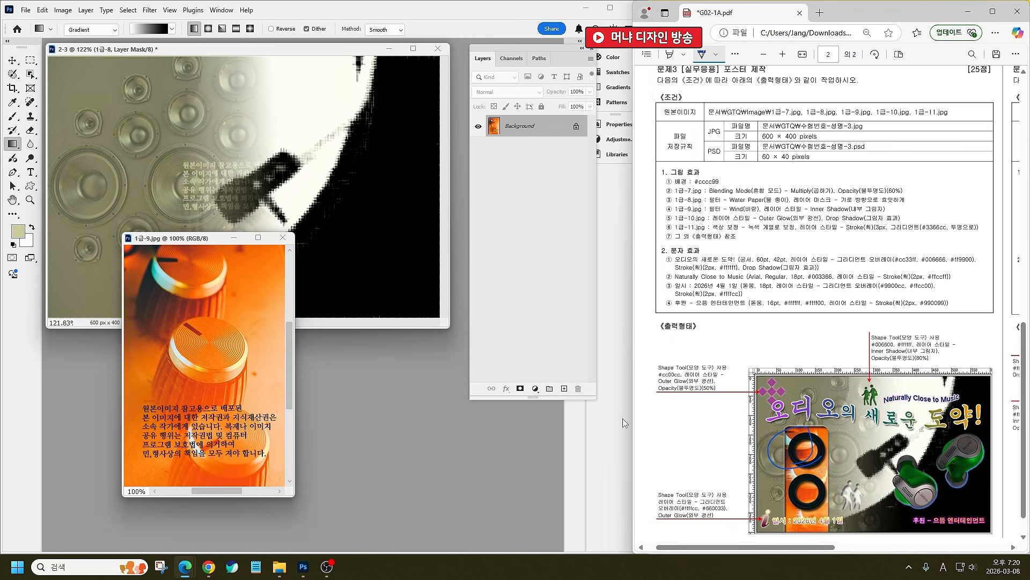
Step: Open the teal speaker image 1급-10 and place its window beside 1급-9
{"action": "double_click", "coordinate": [388, 411]}
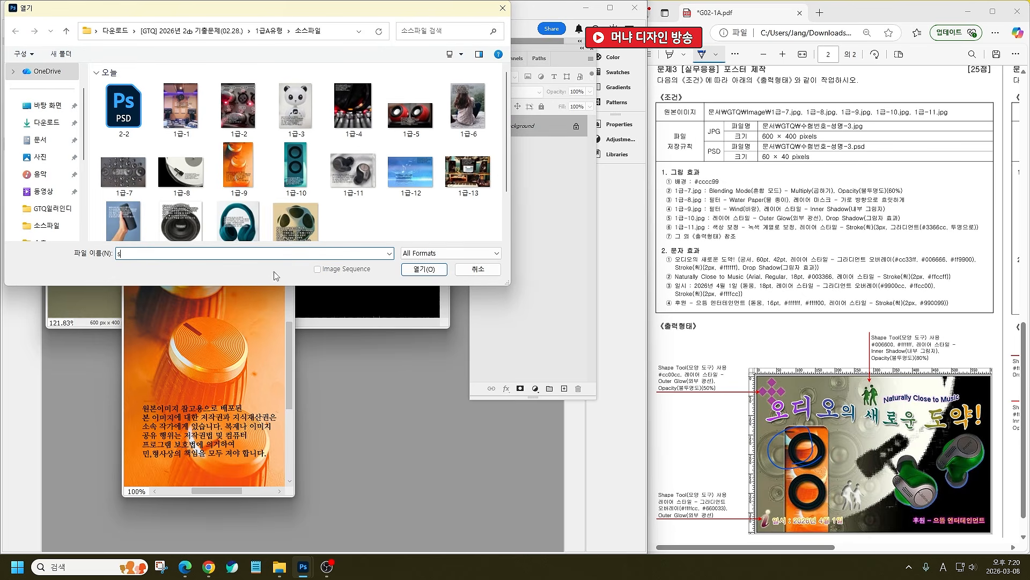
{"action": "left_click", "coordinate": [296, 172]}
{"action": "double_click", "coordinate": [296, 186]}
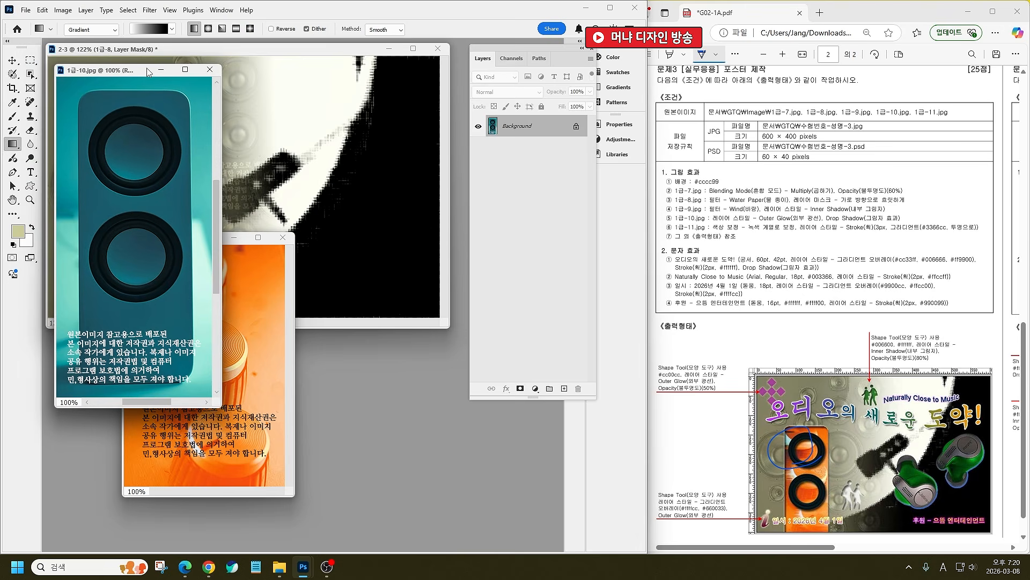
{"action": "left_click_drag", "start_coordinate": [150, 72], "coordinate": [348, 149]}
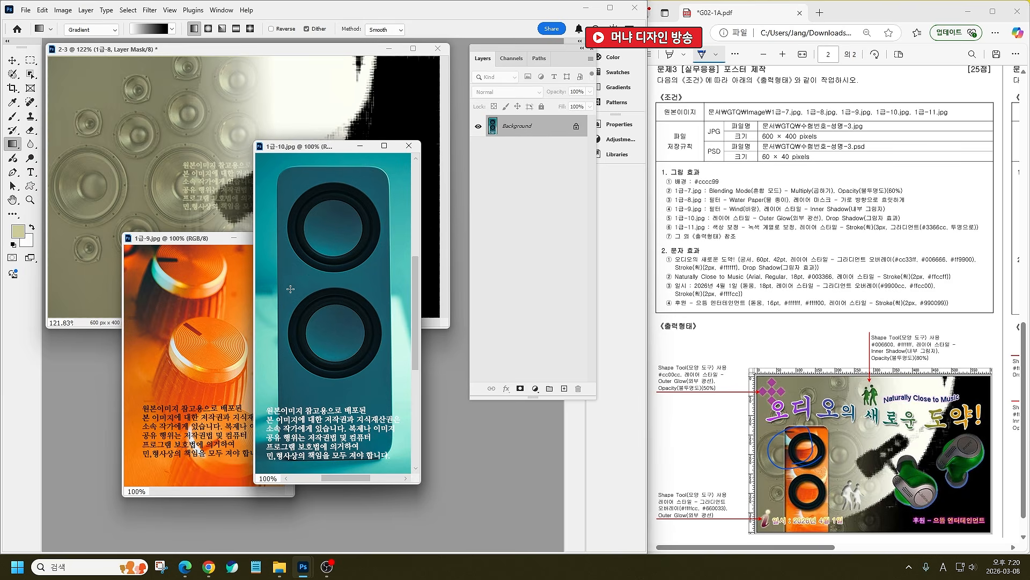
Step: Select the whole speaker body in 1급-10 with Object Selection and refine its edges with Quick Selection
{"action": "left_click", "coordinate": [30, 74]}
{"action": "left_click_drag", "start_coordinate": [270, 164], "coordinate": [409, 444]}
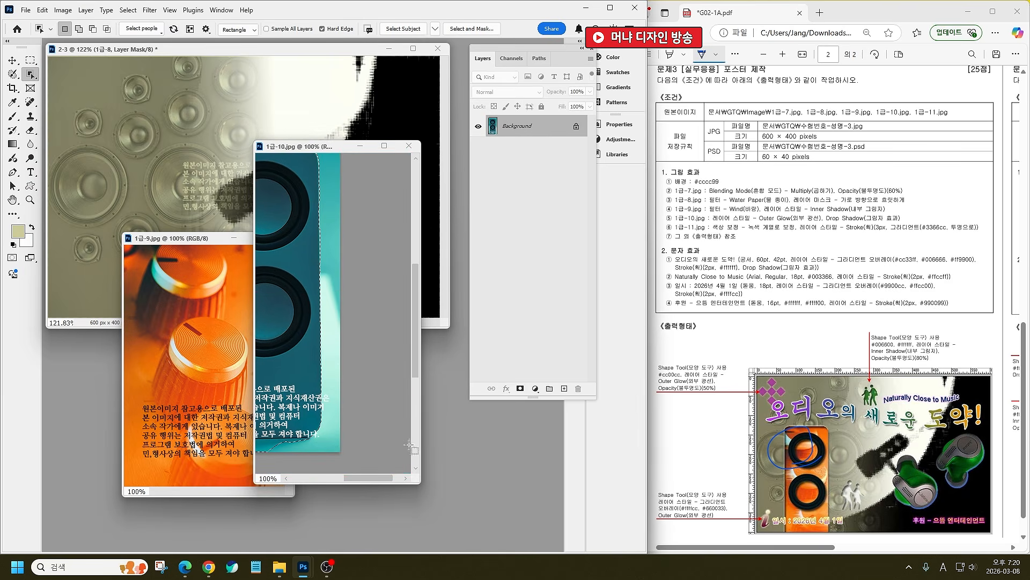
{"action": "scroll", "coordinate": [344, 400], "scroll_direction": "down", "scroll_amount": 3}
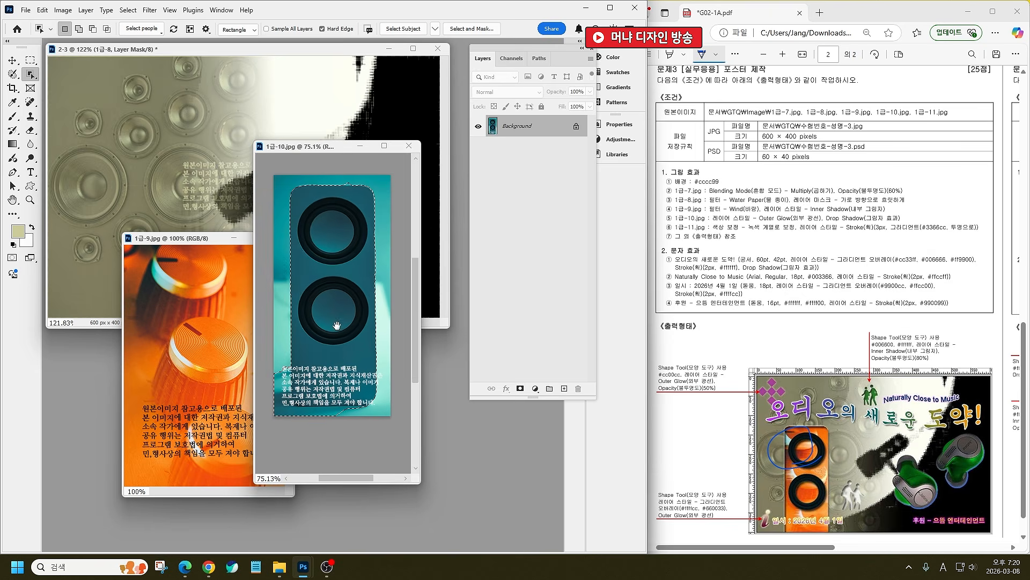
{"action": "scroll", "coordinate": [326, 320], "scroll_direction": "left", "scroll_amount": 2}
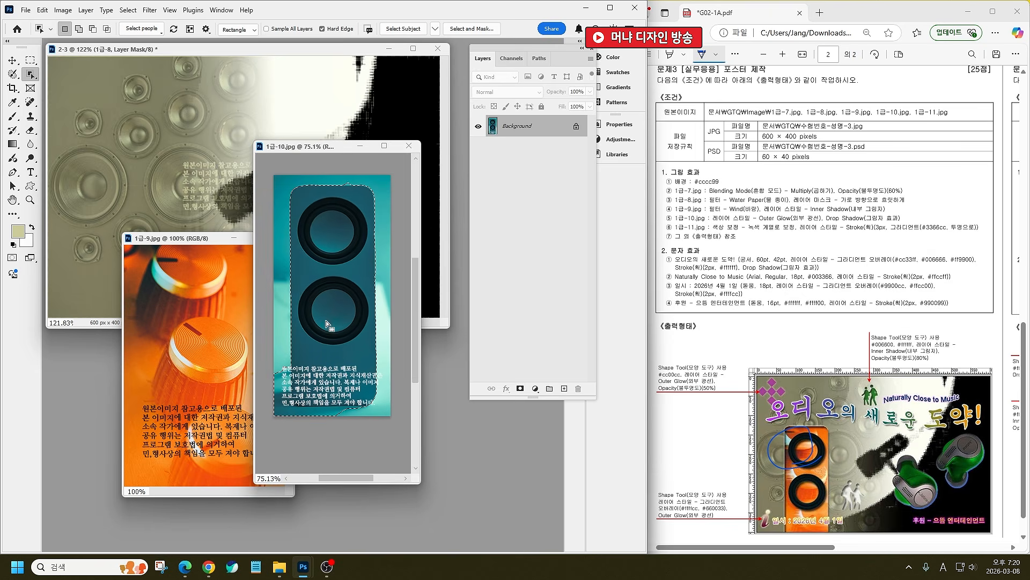
{"action": "right_click", "coordinate": [29, 75]}
{"action": "left_click", "coordinate": [59, 84]}
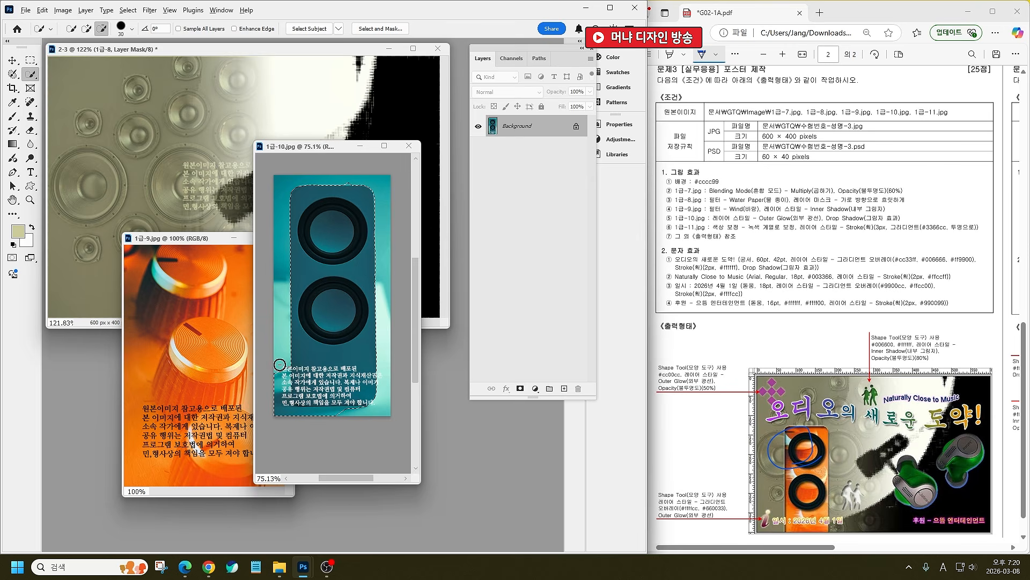
{"action": "mouse_move", "coordinate": [280, 364]}
{"action": "left_mouse_down"}
{"action": "mouse_move", "coordinate": [282, 410]}
{"action": "mouse_move", "coordinate": [382, 413]}
{"action": "left_mouse_up"}
{"action": "left_click_drag", "start_coordinate": [349, 179], "coordinate": [363, 179]}
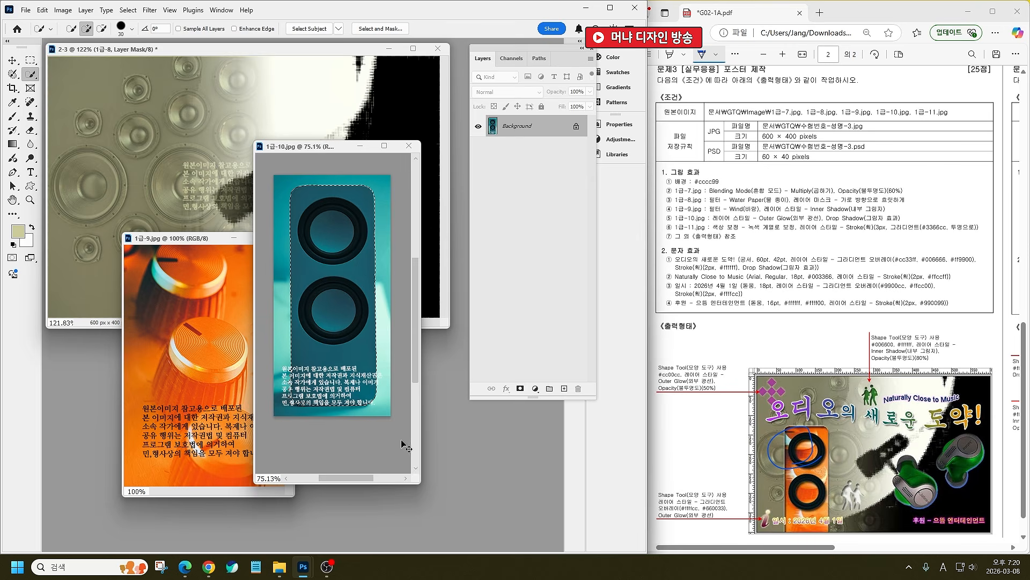
Step: Copy the selected speaker from 1급-10 and paste it into the 2-3 document
{"action": "key", "text": "ctrl+c"}
{"action": "left_click", "coordinate": [250, 178]}
{"action": "key", "text": "ctrl+v"}
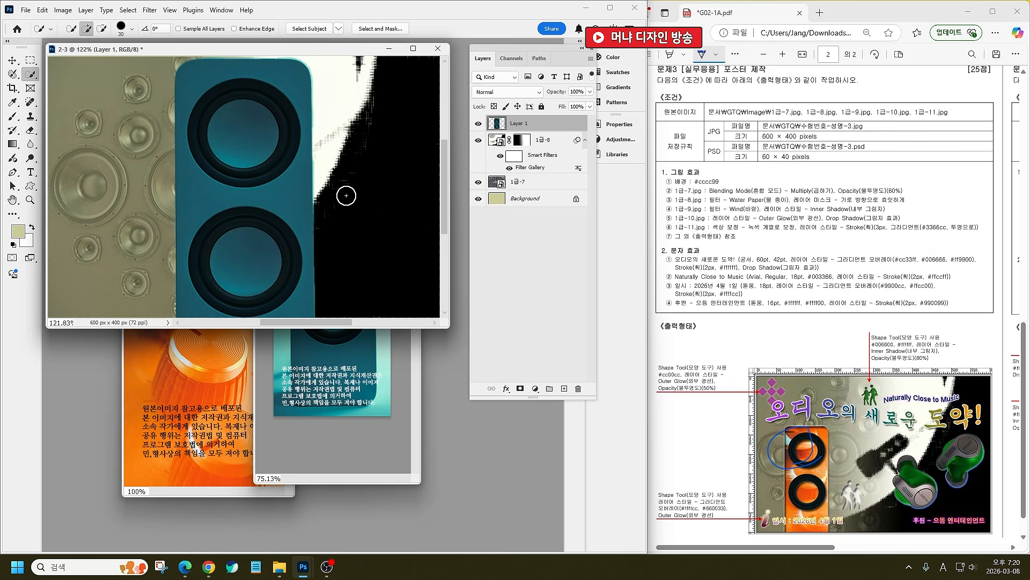
Step: Scale the pasted speaker to about 54% and position it at the poster's lower left, extending past the bottom edge
{"action": "scroll", "coordinate": [299, 212], "scroll_direction": "down", "scroll_amount": 3}
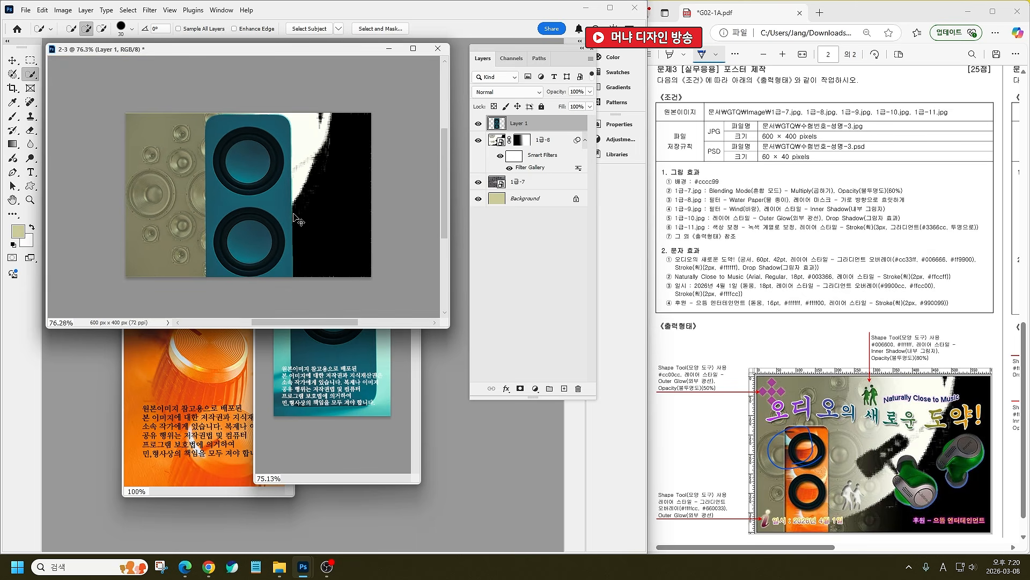
{"action": "key", "text": "ctrl+t"}
{"action": "left_click_drag", "start_coordinate": [293, 114], "coordinate": [208, 161]}
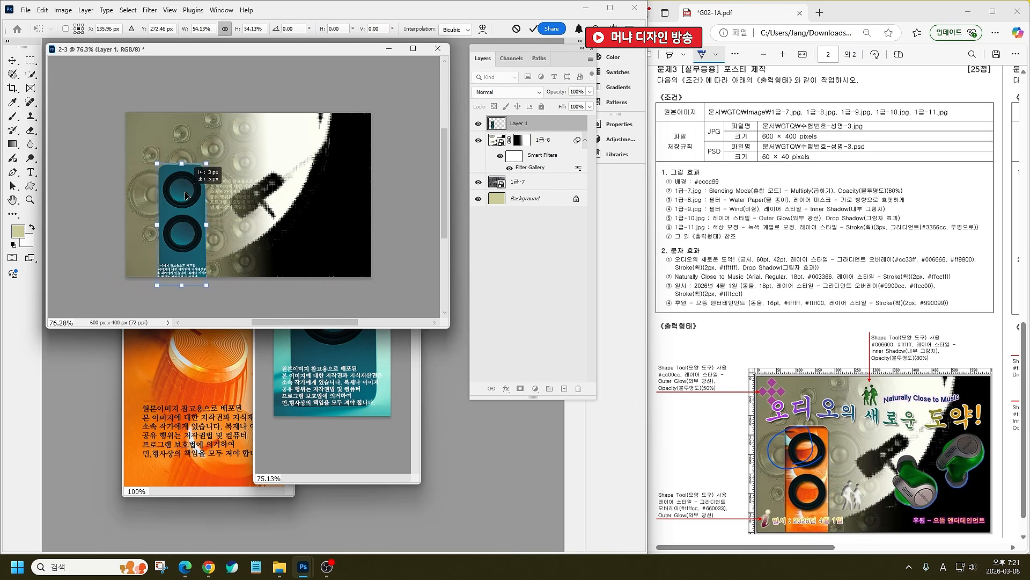
{"action": "key", "text": "w"}
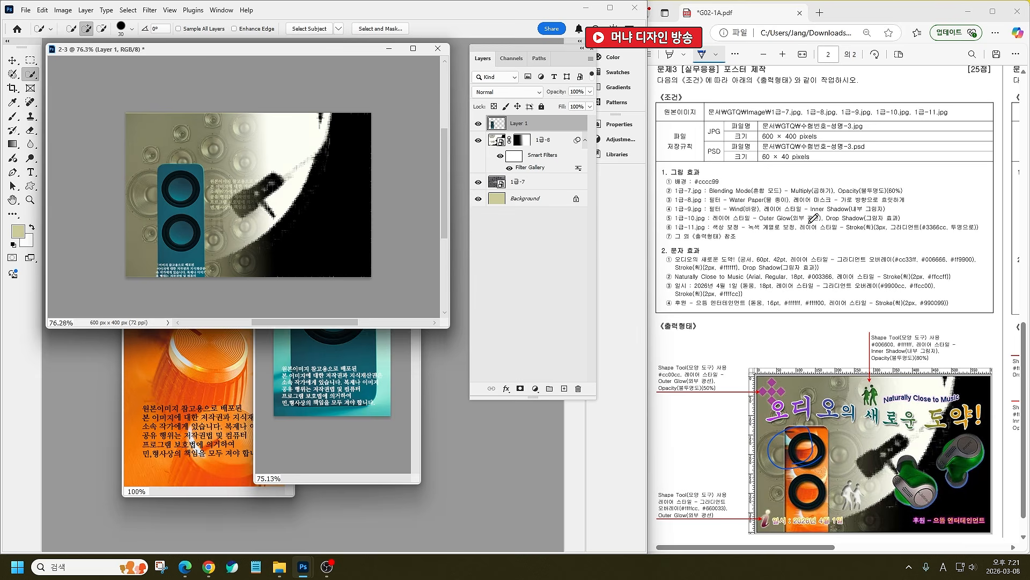
Step: Add Outer Glow and Drop Shadow layer styles to the speaker layer
{"action": "left_click", "coordinate": [507, 388]}
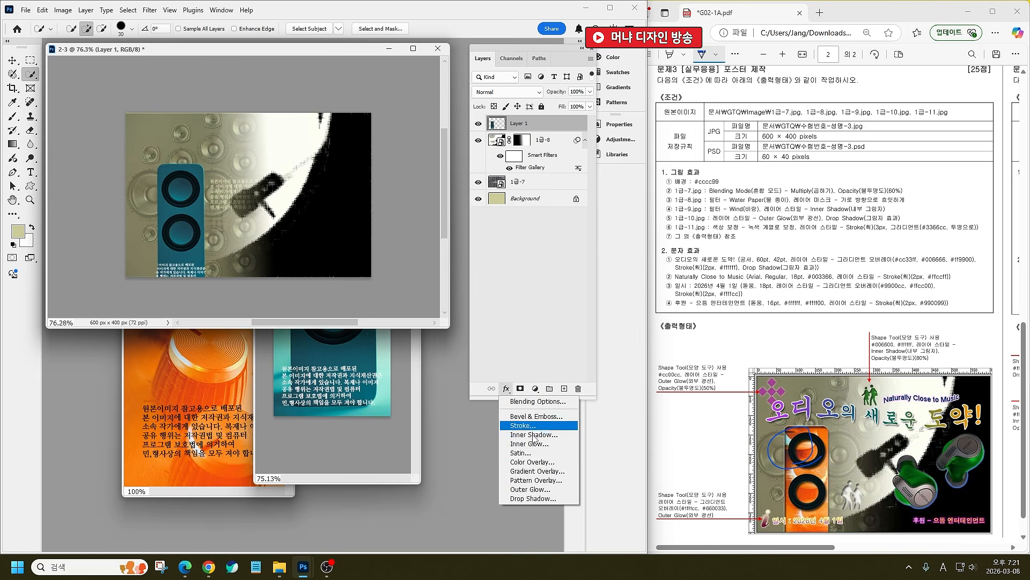
{"action": "left_click", "coordinate": [556, 489]}
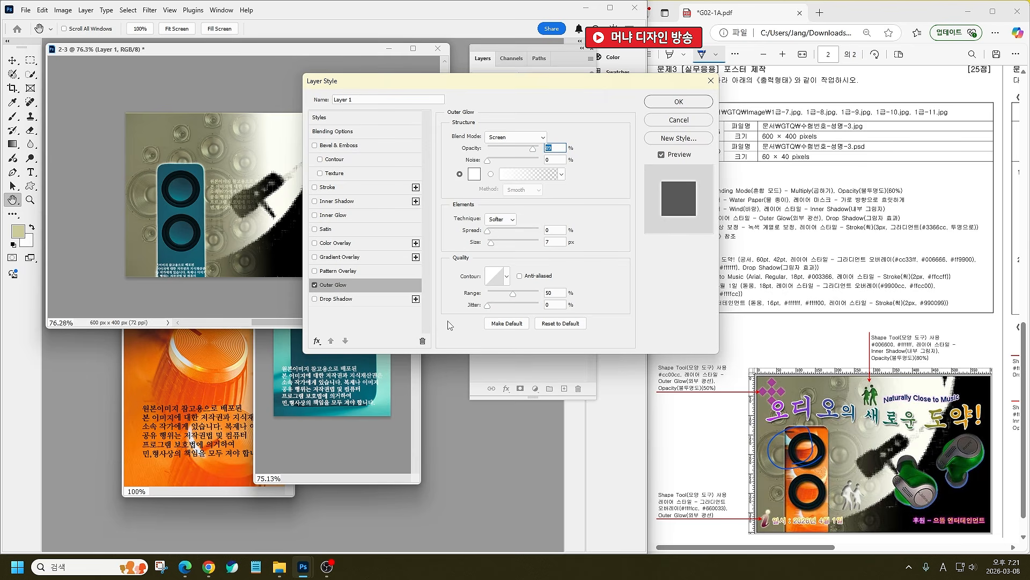
{"action": "left_click", "coordinate": [361, 301]}
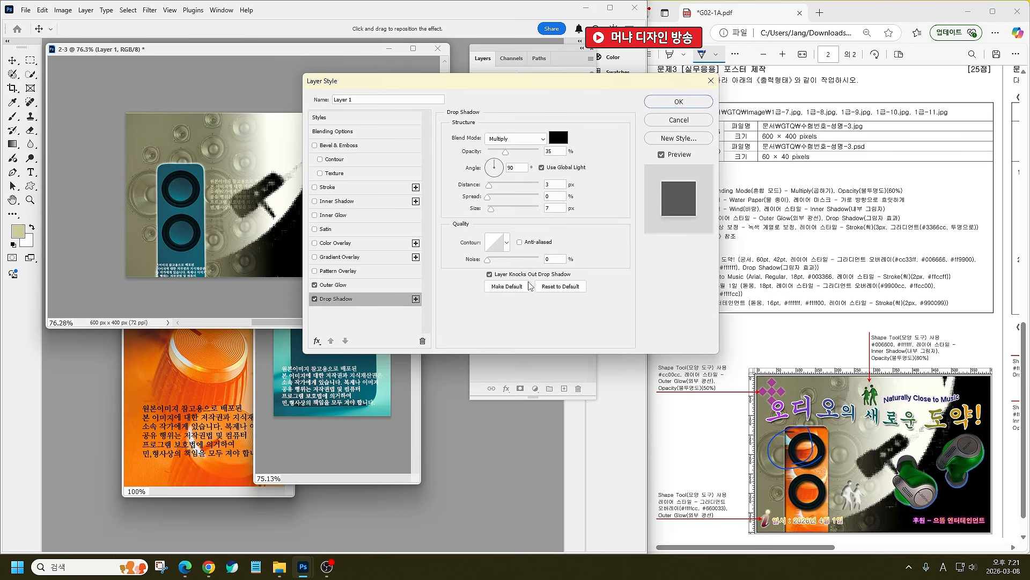
Step: Set the speaker's drop shadow to 88% opacity, 127° angle and 10 px distance, and increase its size slightly
{"action": "left_click", "coordinate": [528, 153]}
{"action": "left_click", "coordinate": [492, 166]}
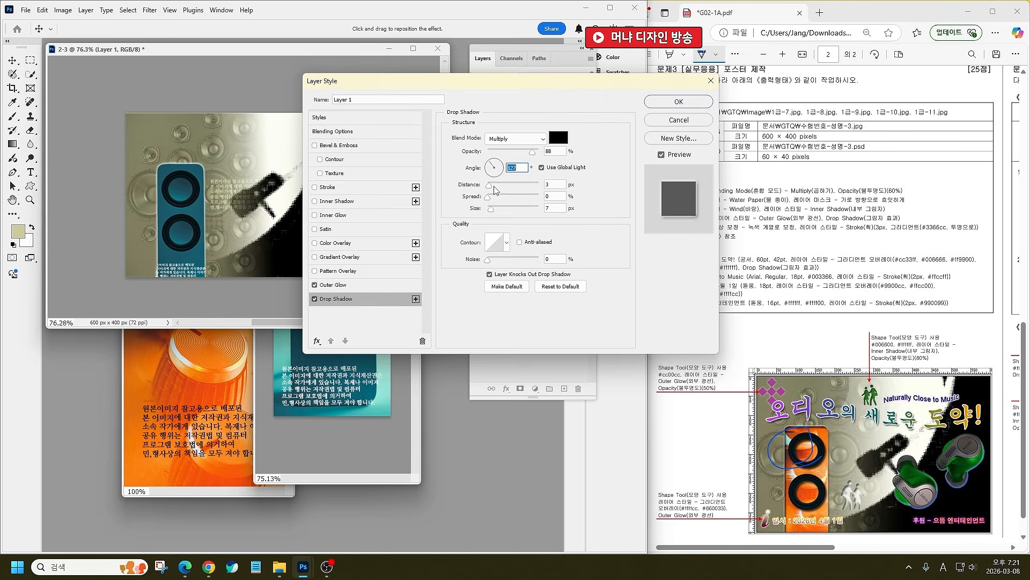
{"action": "left_click", "coordinate": [493, 185]}
{"action": "left_click_drag", "start_coordinate": [493, 187], "coordinate": [496, 198]}
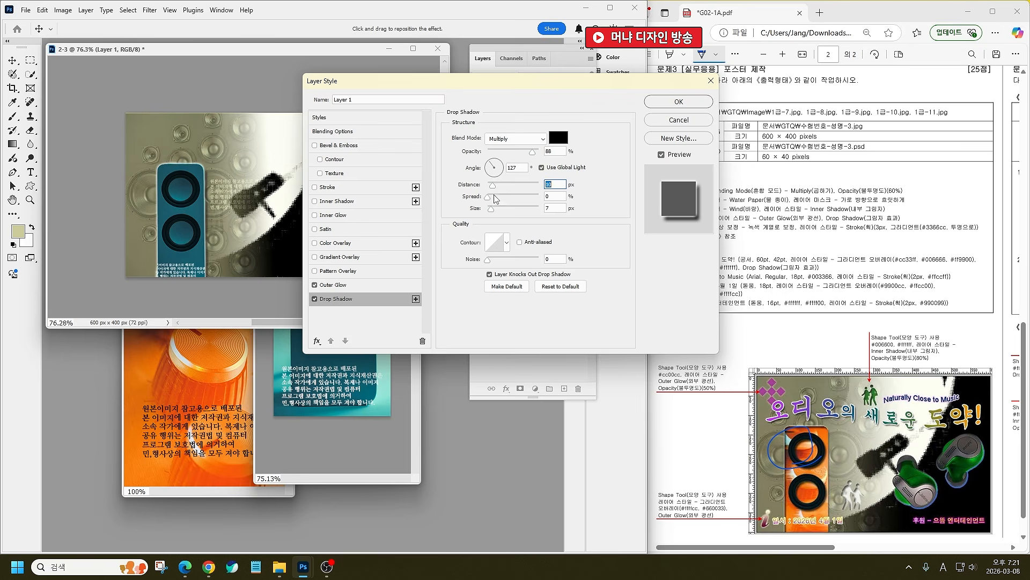
{"action": "left_click", "coordinate": [495, 209]}
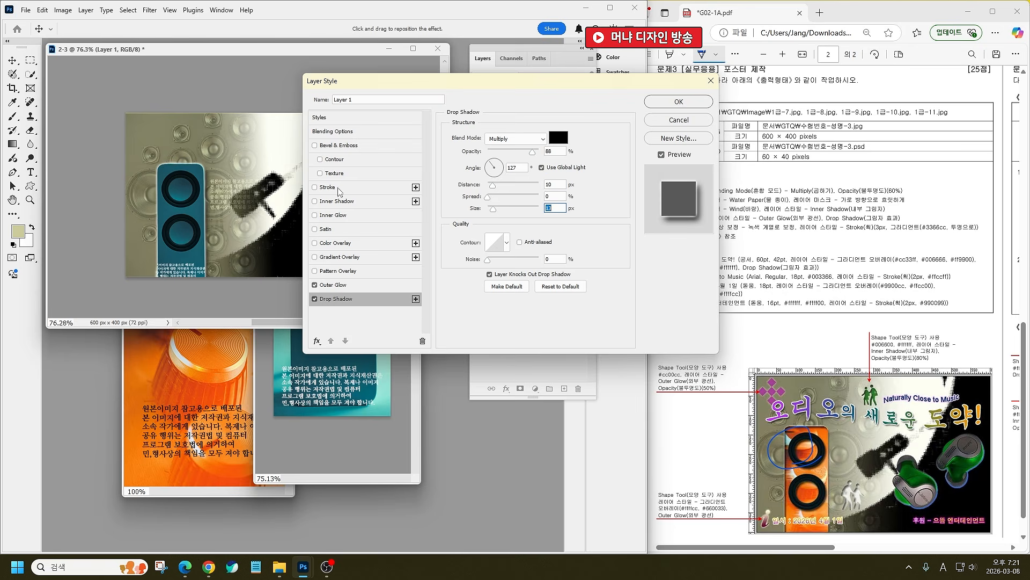
Step: Accept the speaker's layer styles and close the 1급-10 source image
{"action": "left_click", "coordinate": [679, 101]}
{"action": "key", "text": "w"}
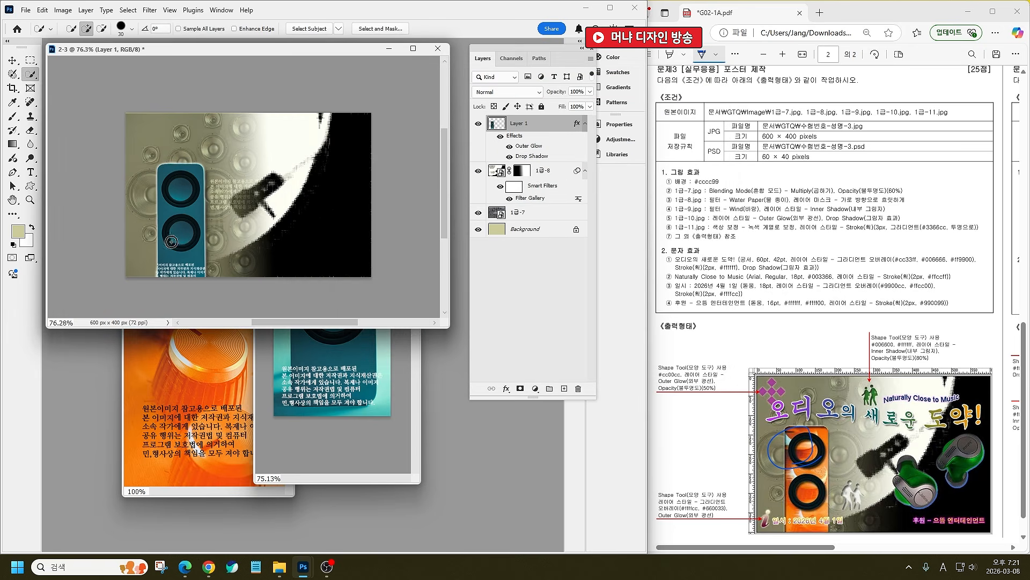
{"action": "left_click", "coordinate": [356, 379]}
{"action": "key", "text": "ctrl+w"}
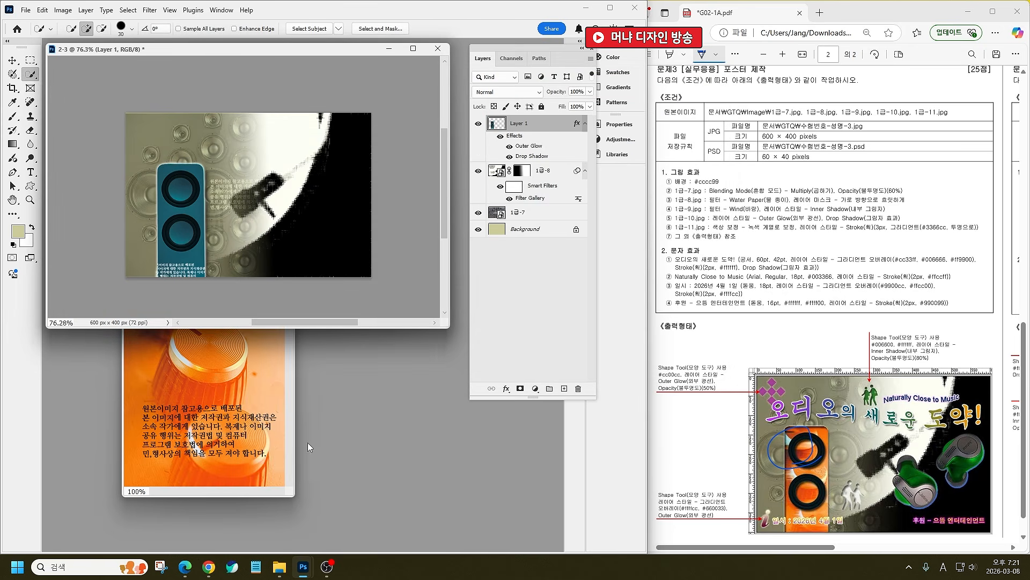
Step: Select the speaker's teal body and the centres of both round drivers with the Magic Wand
{"action": "left_click", "coordinate": [196, 212]}
{"action": "key", "text": "ctrl+d"}
{"action": "right_click", "coordinate": [35, 77]}
{"action": "left_click", "coordinate": [75, 97]}
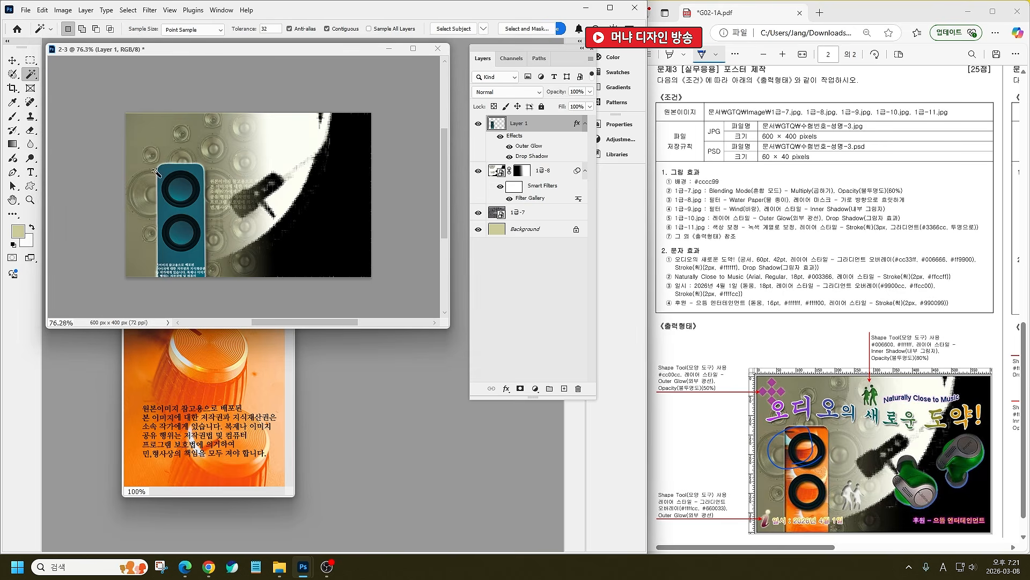
{"action": "left_click", "coordinate": [165, 213]}
{"action": "scroll", "coordinate": [171, 172], "scroll_direction": "up", "scroll_amount": 3}
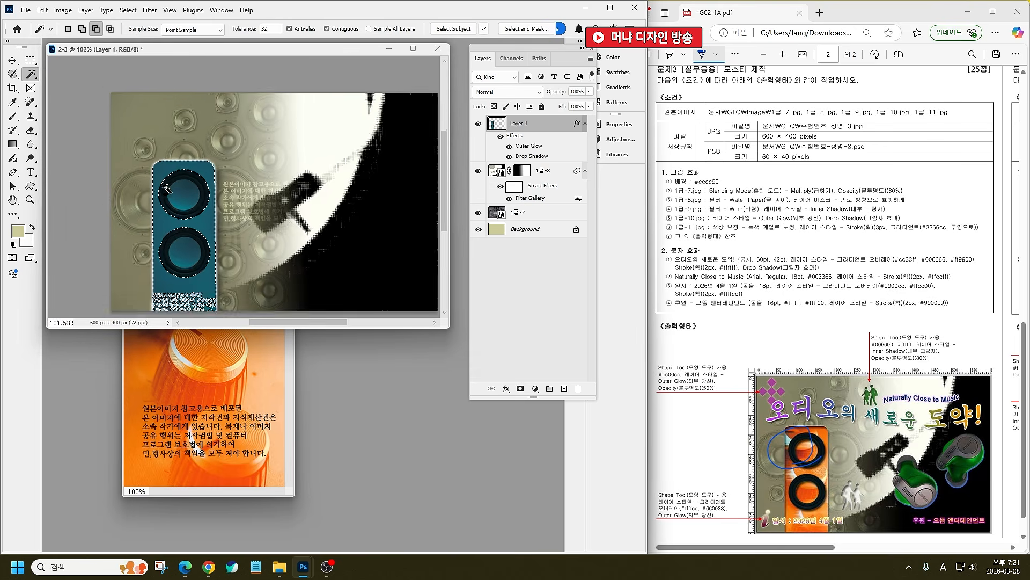
{"action": "scroll", "coordinate": [166, 189], "scroll_direction": "up", "scroll_amount": 2}
{"action": "scroll", "coordinate": [245, 200], "scroll_direction": "down", "scroll_amount": 4}
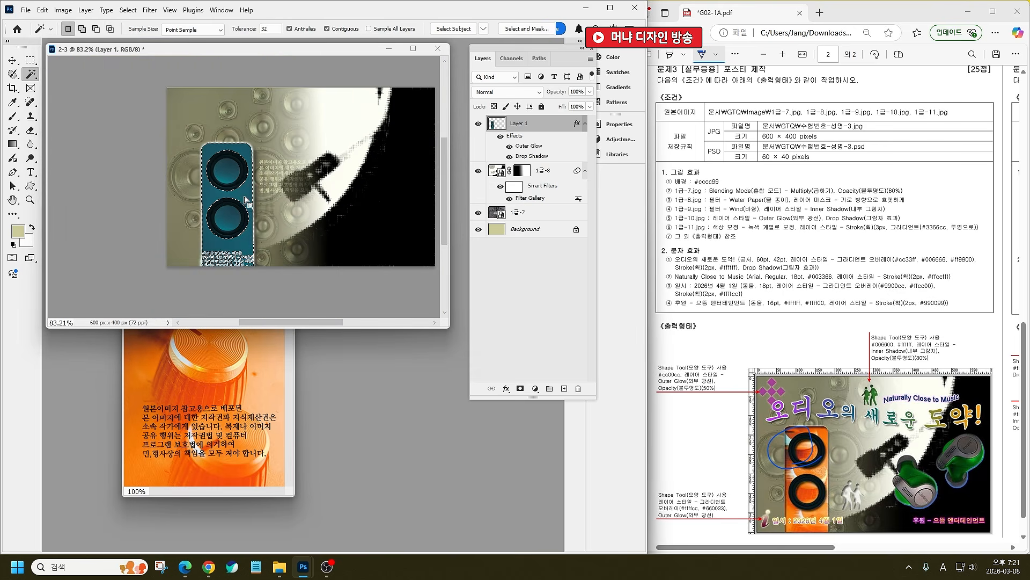
{"action": "scroll", "coordinate": [244, 201], "scroll_direction": "up", "scroll_amount": 3}
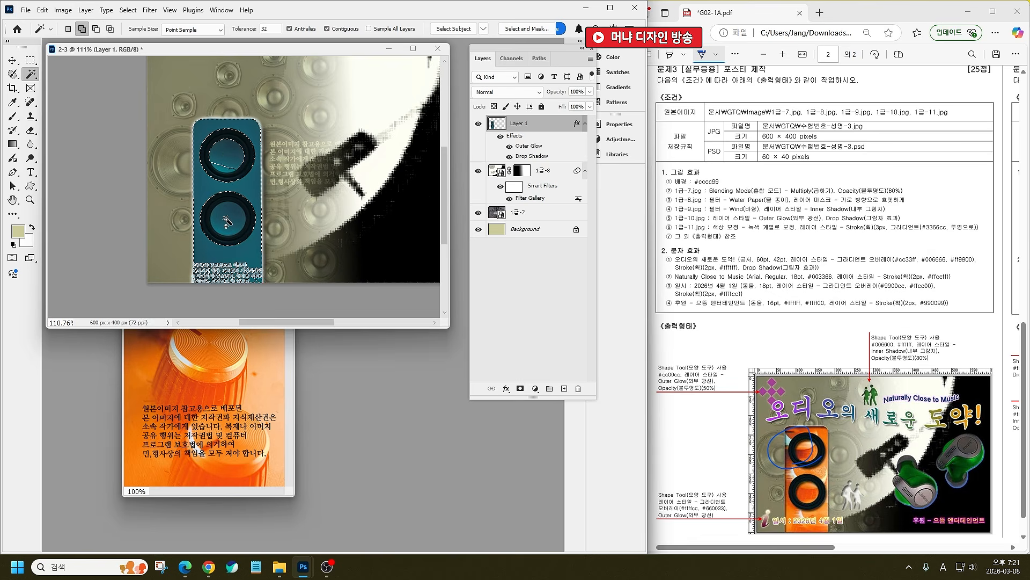
{"action": "left_click", "coordinate": [225, 219], "text": "shift"}
{"action": "left_click", "coordinate": [224, 168], "text": "shift"}
{"action": "left_click", "coordinate": [226, 235], "text": "shift"}
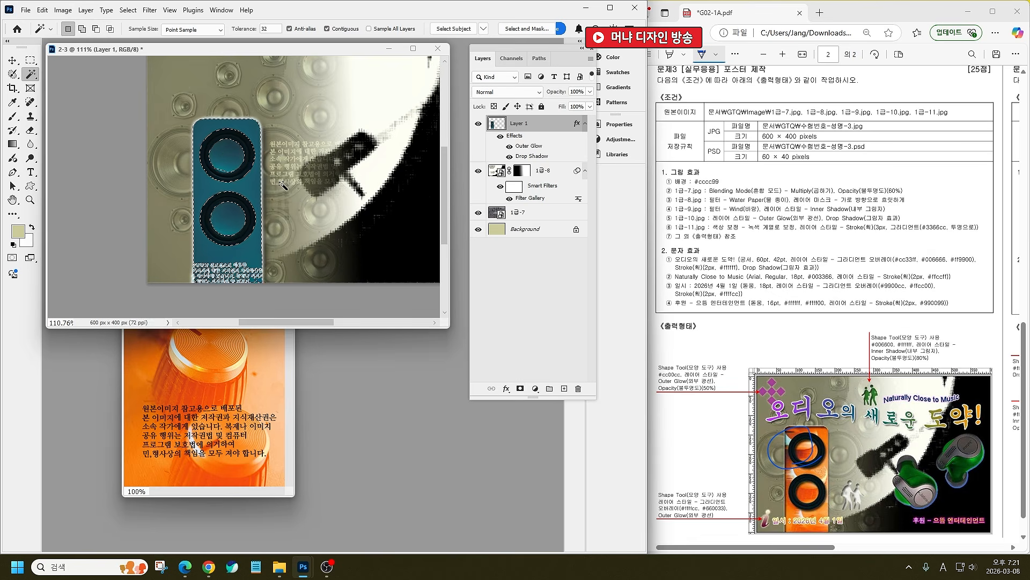
Step: Copy the selected speaker areas to a new layer and hide that layer's Outer Glow and Drop Shadow
{"action": "key", "text": "v"}
{"action": "key", "text": "ctrl+j"}
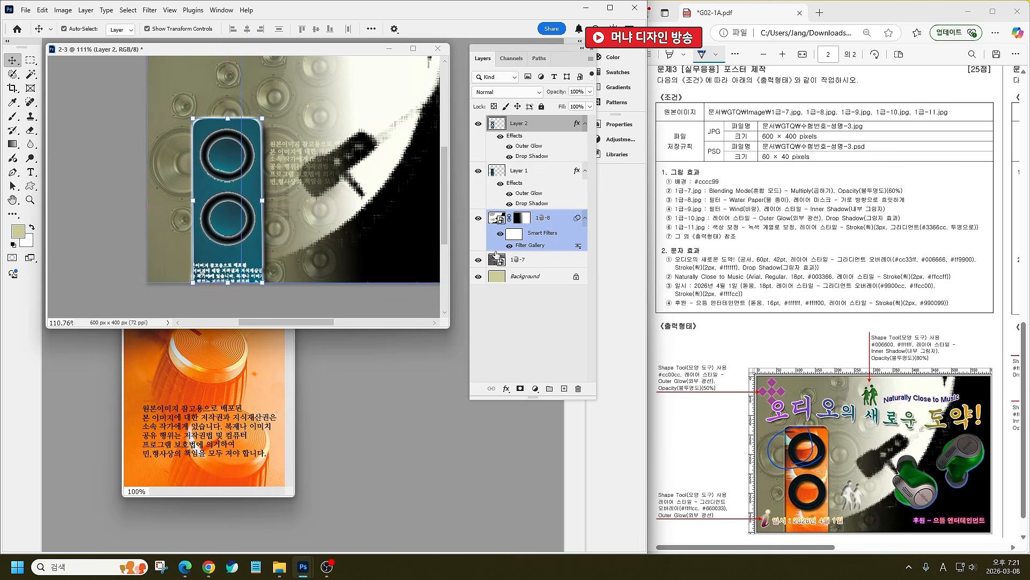
{"action": "left_click", "coordinate": [534, 126]}
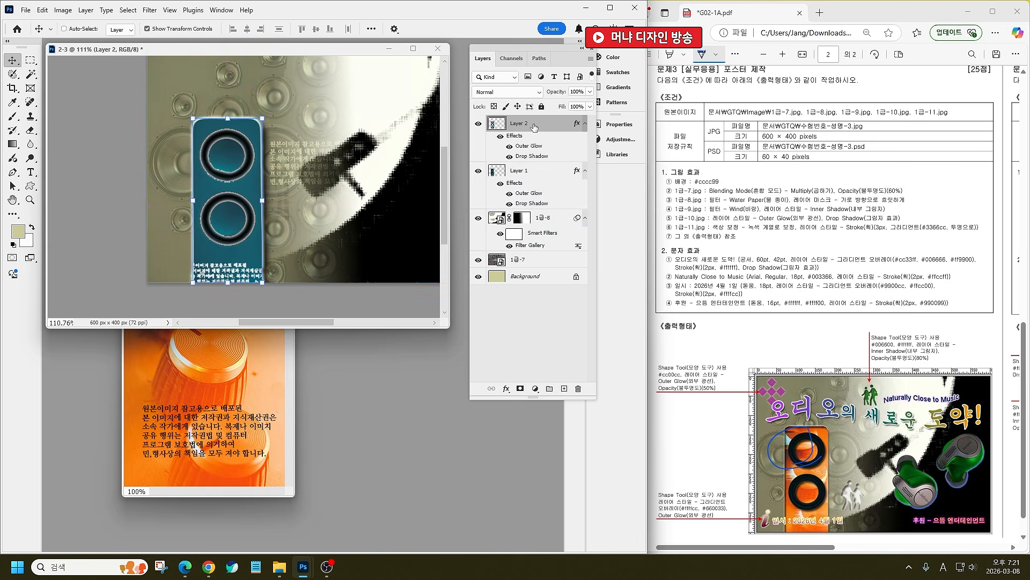
{"action": "left_click", "coordinate": [836, 208]}
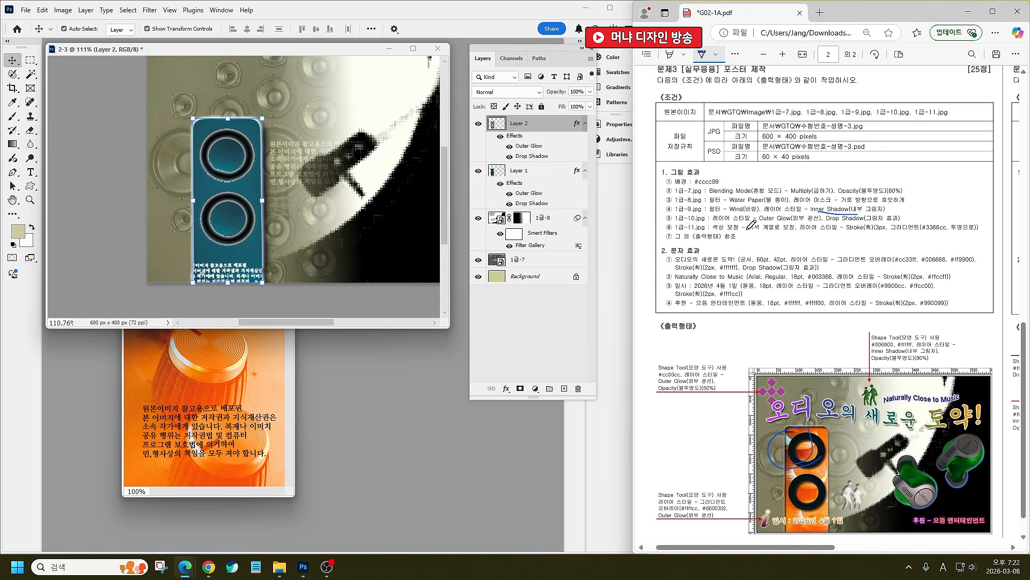
{"action": "left_click", "coordinate": [510, 157]}
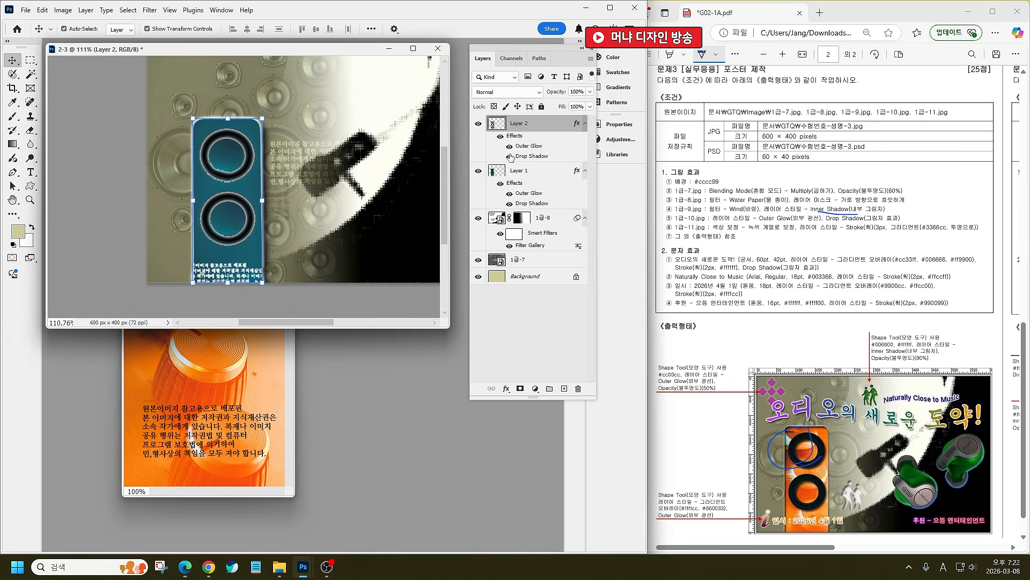
{"action": "left_click", "coordinate": [511, 156]}
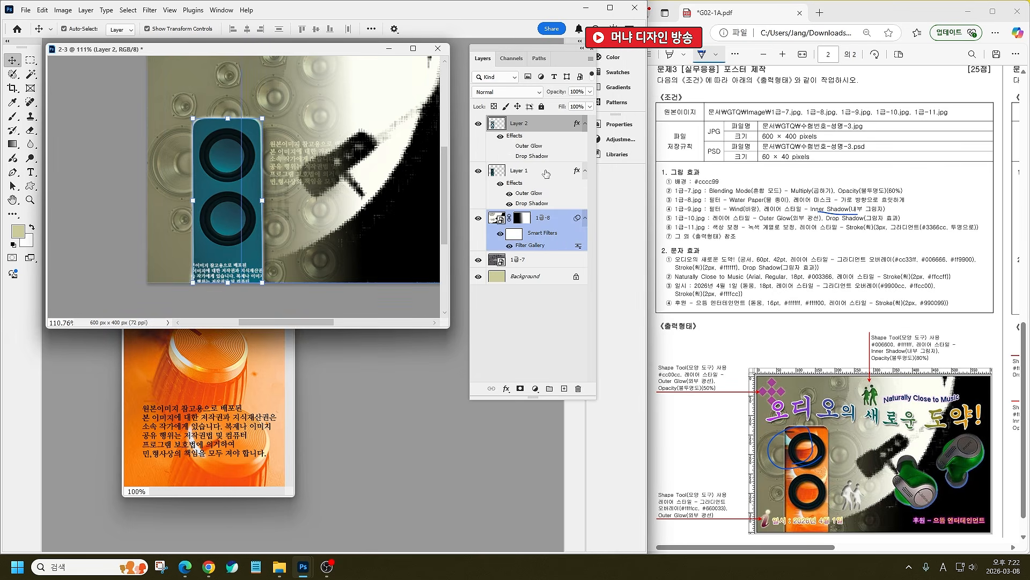
Step: Add an Inner Shadow layer style to the copied speaker layer, keeping the default settings
{"action": "left_click", "coordinate": [508, 392]}
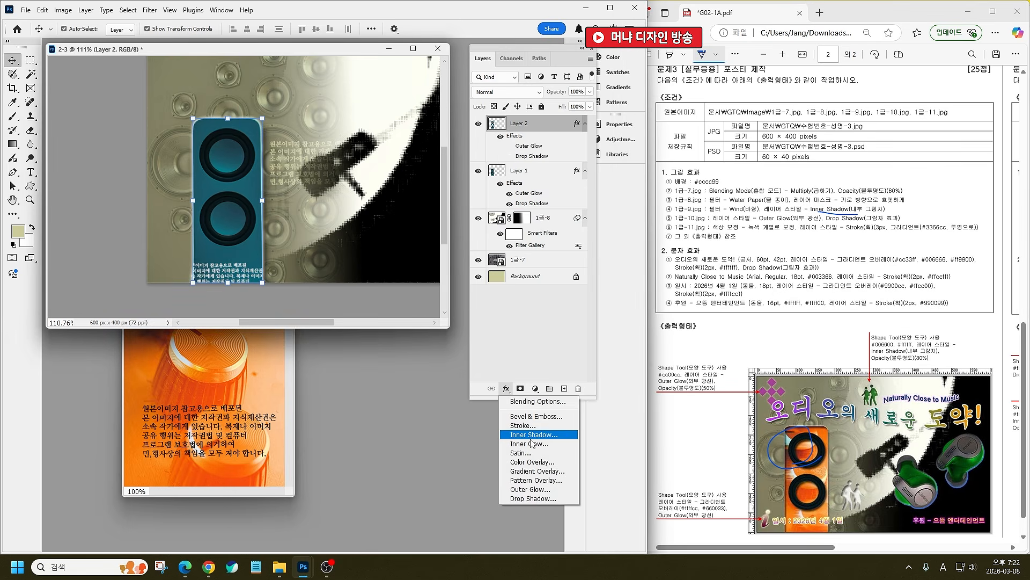
{"action": "left_click", "coordinate": [537, 436]}
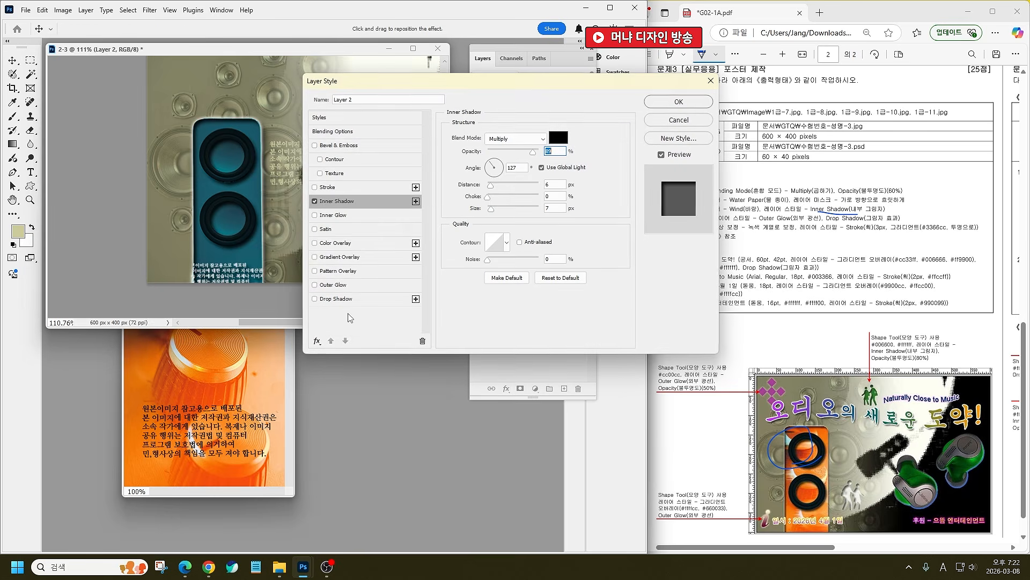
{"action": "left_click", "coordinate": [679, 102]}
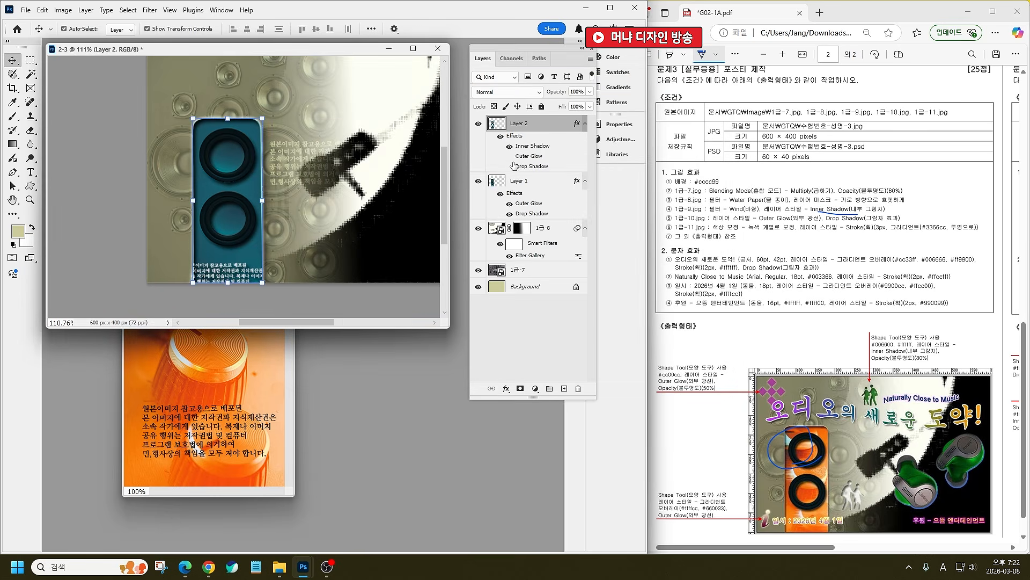
{"action": "left_click_drag", "start_coordinate": [511, 150], "coordinate": [547, 180]}
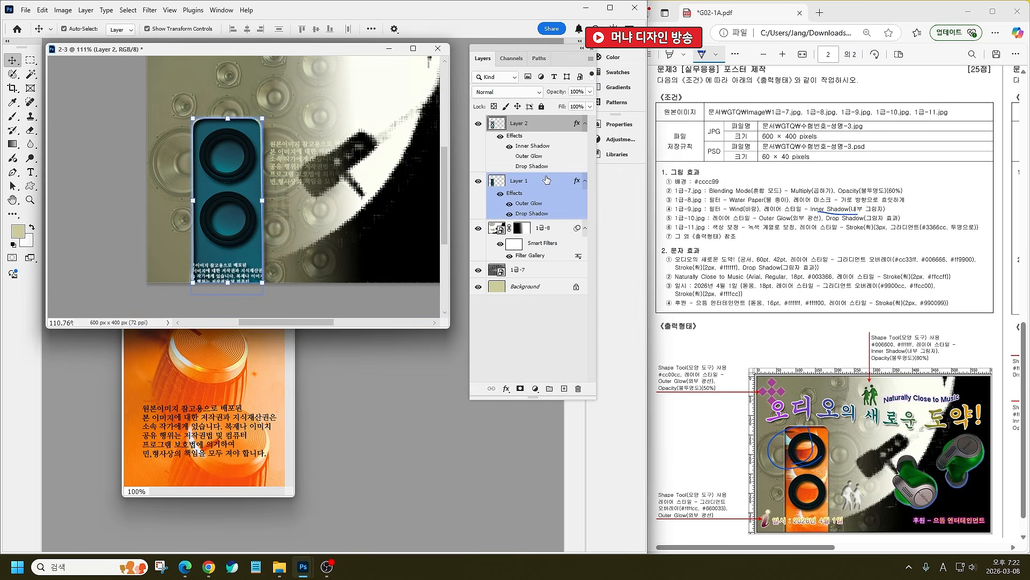
Step: Bring the 1급-9 knob image into the 2-3 poster and scale it to about 67% so it covers the speaker
{"action": "left_click", "coordinate": [205, 364]}
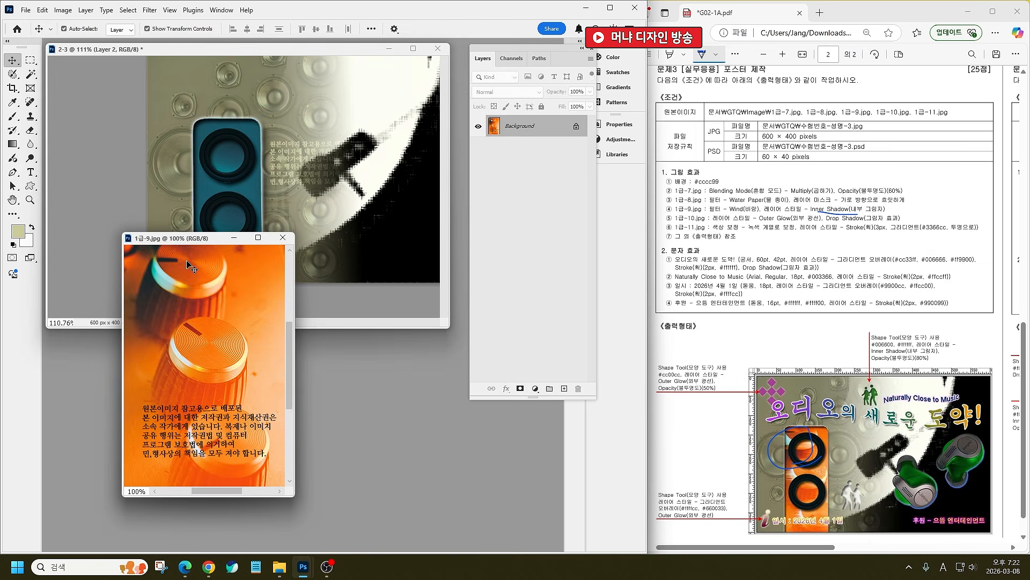
{"action": "left_click_drag", "start_coordinate": [188, 260], "coordinate": [284, 138]}
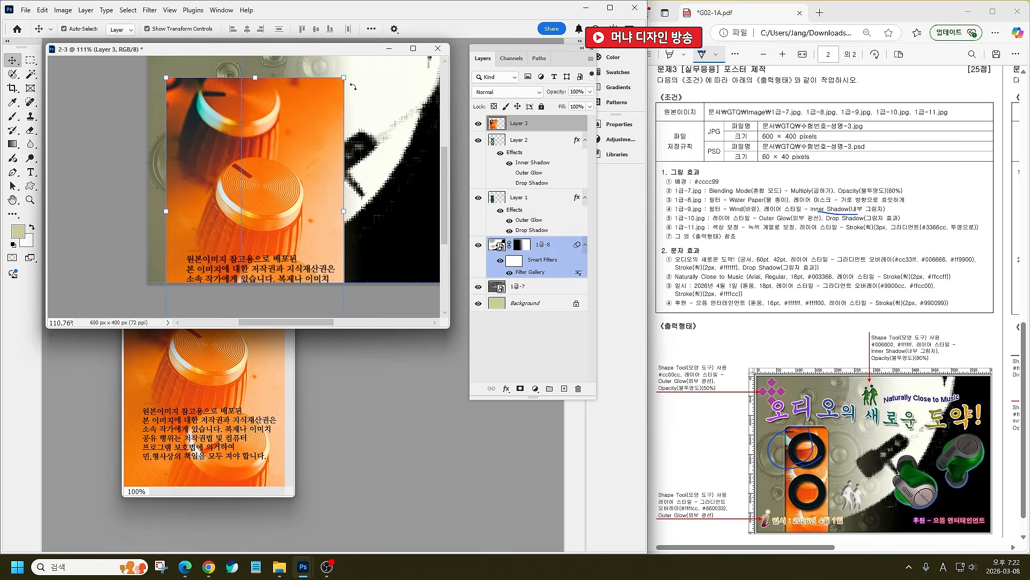
{"action": "left_click_drag", "start_coordinate": [344, 79], "coordinate": [264, 199]}
{"action": "left_click_drag", "start_coordinate": [226, 244], "coordinate": [239, 164]}
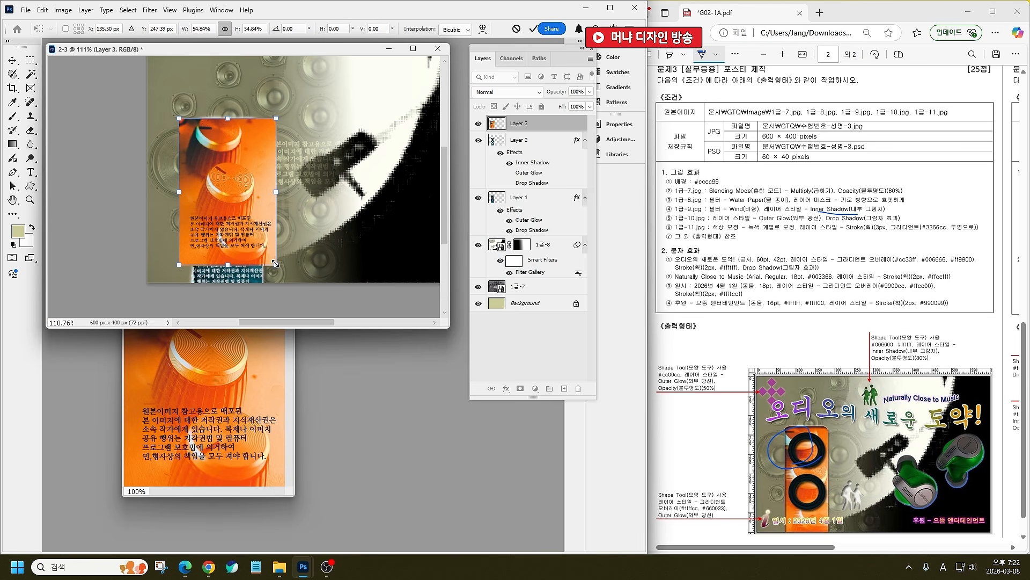
{"action": "left_click_drag", "start_coordinate": [275, 263], "coordinate": [297, 296]}
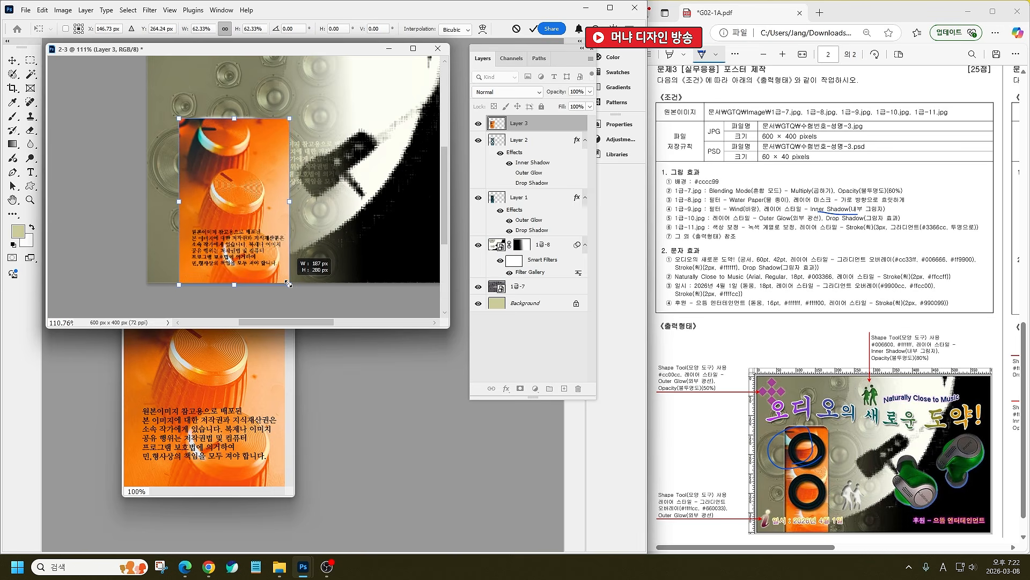
{"action": "left_click_drag", "start_coordinate": [268, 231], "coordinate": [256, 231]}
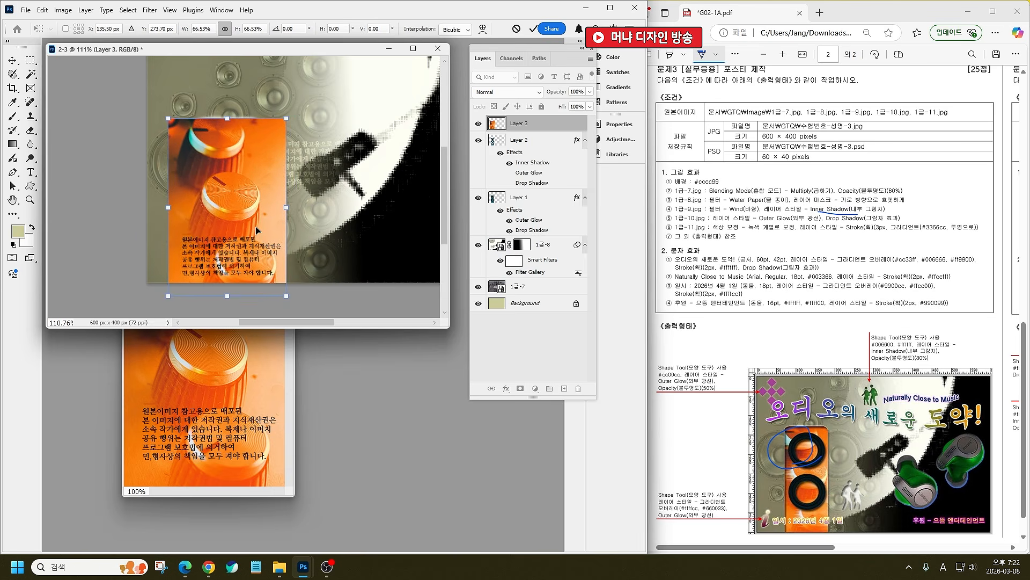
{"action": "key", "text": "Return"}
Step: Clip the knob image to the copied speaker layer and close the 1급-9 source image
{"action": "left_click", "coordinate": [528, 154]}
{"action": "right_click", "coordinate": [559, 126]}
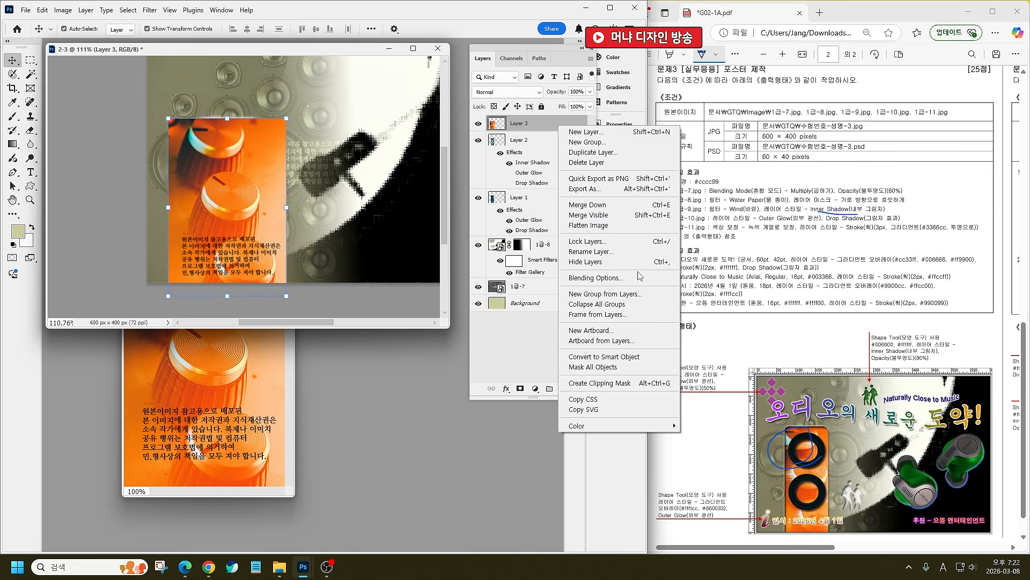
{"action": "left_click", "coordinate": [645, 382]}
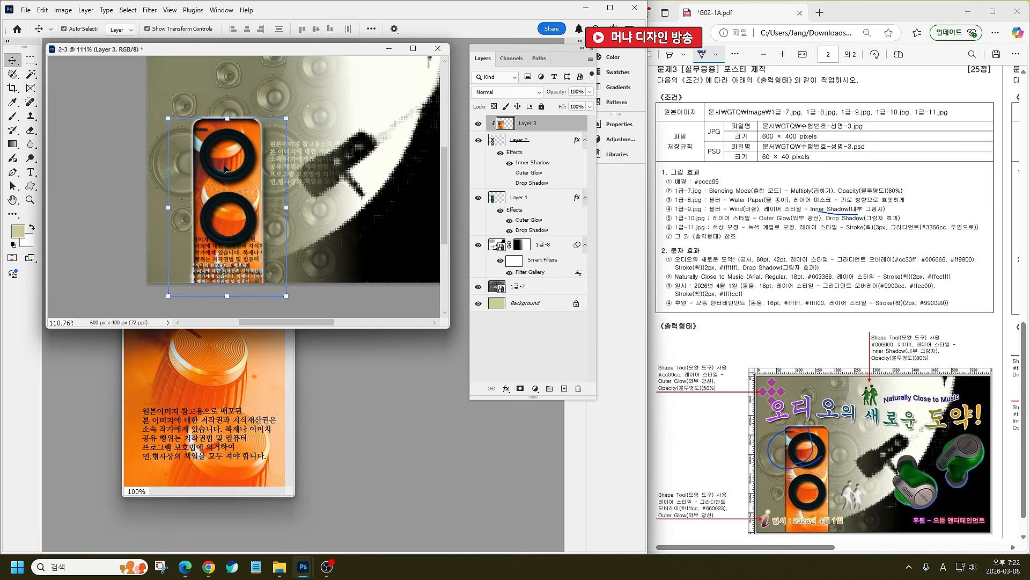
{"action": "left_click", "coordinate": [255, 371]}
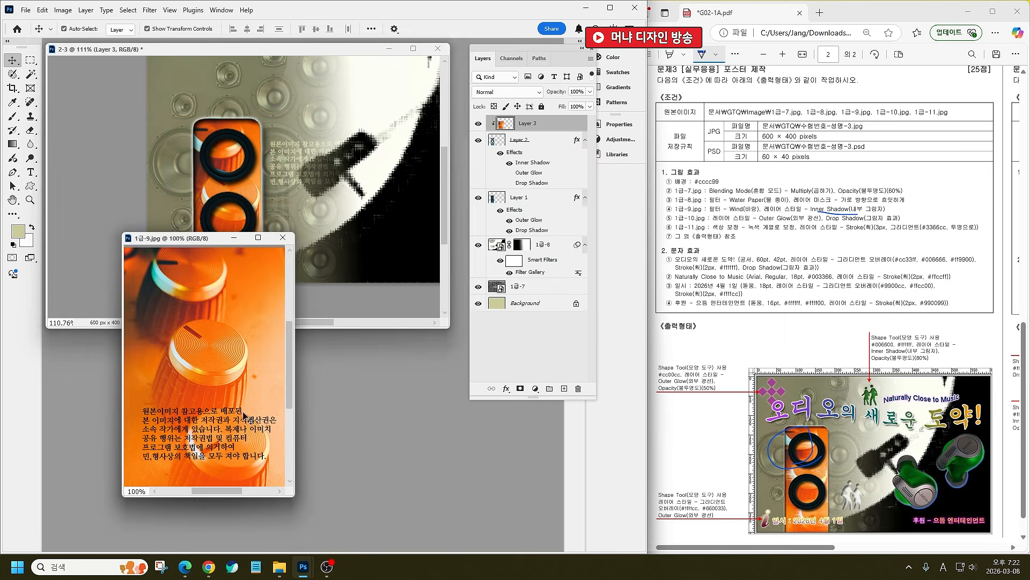
{"action": "left_click", "coordinate": [283, 237]}
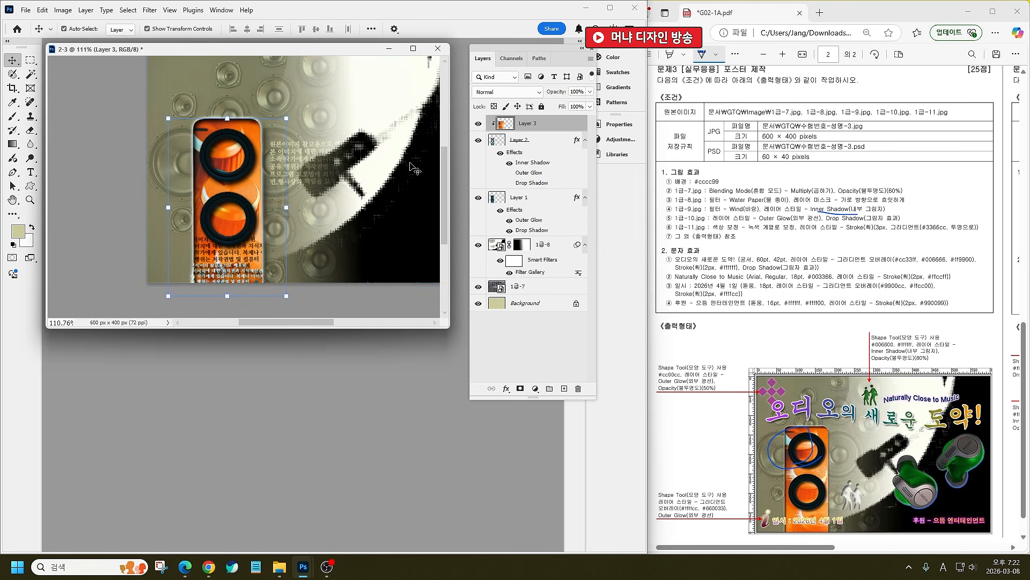
Step: Apply the Wind filter from the right to the clipped knob image and shift the image slightly right within the speaker
{"action": "left_click", "coordinate": [151, 10]}
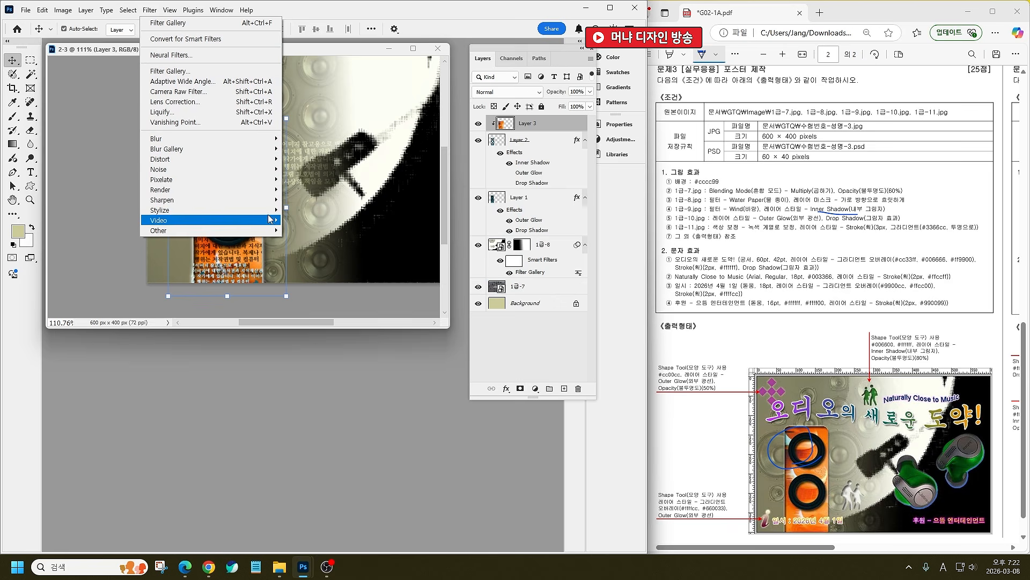
{"action": "mouse_move", "coordinate": [257, 210]}
{"action": "left_click", "coordinate": [330, 292]}
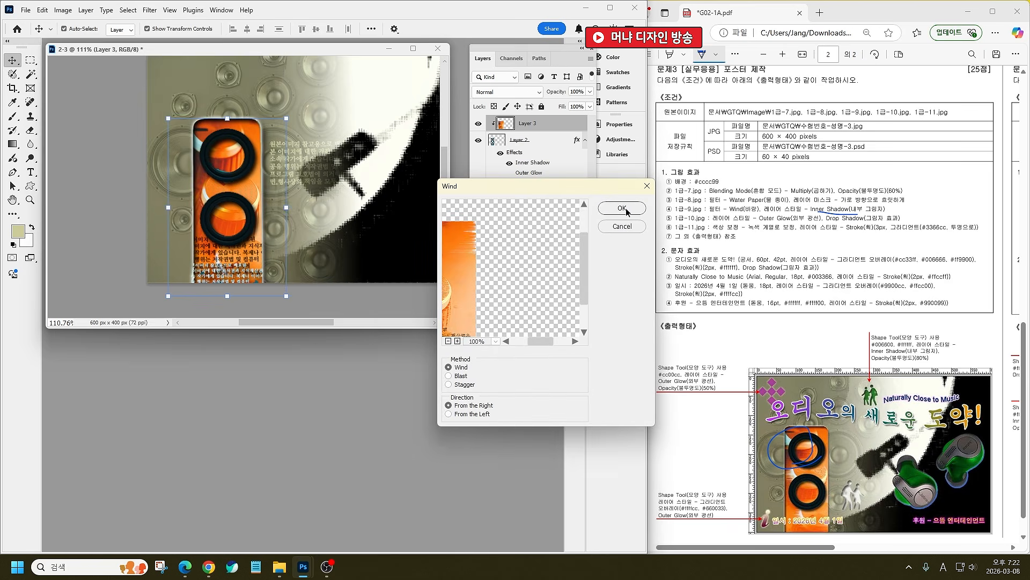
{"action": "left_click", "coordinate": [622, 209]}
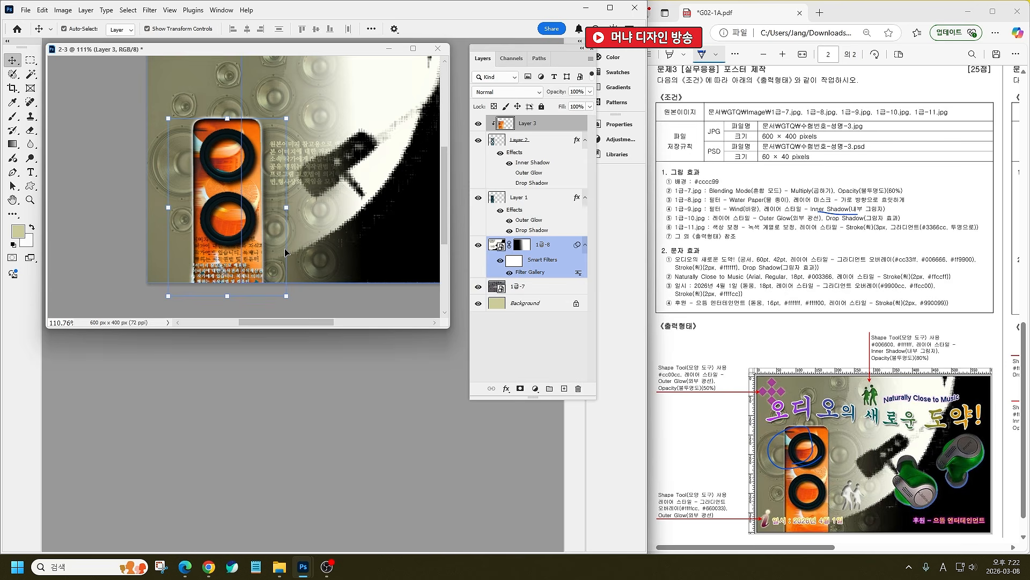
{"action": "left_click_drag", "start_coordinate": [236, 271], "coordinate": [242, 276]}
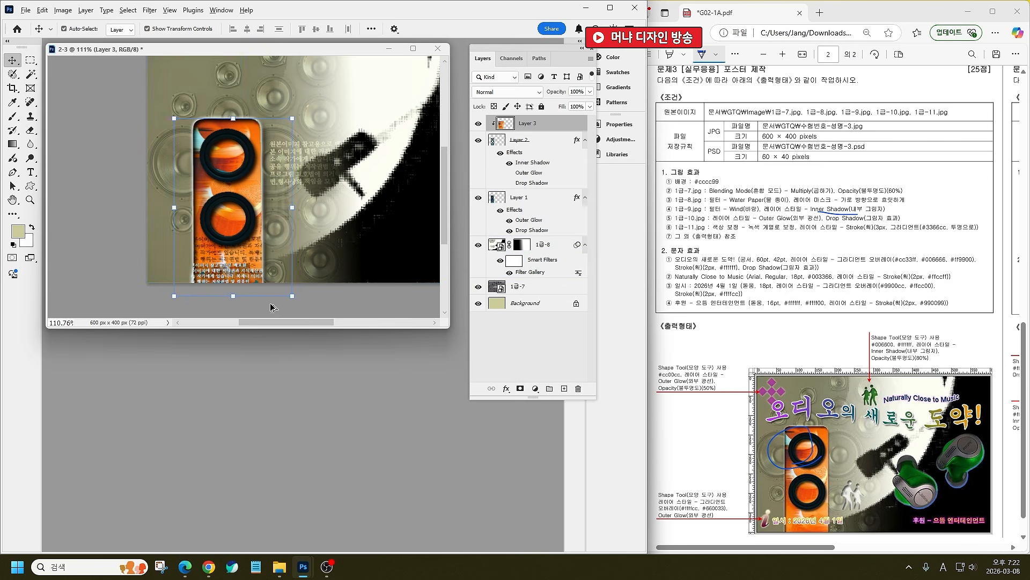
Step: Open 1급-11.jpg and select both earbuds with the Object Selection tool
{"action": "scroll", "coordinate": [223, 302], "scroll_direction": "down", "scroll_amount": 2}
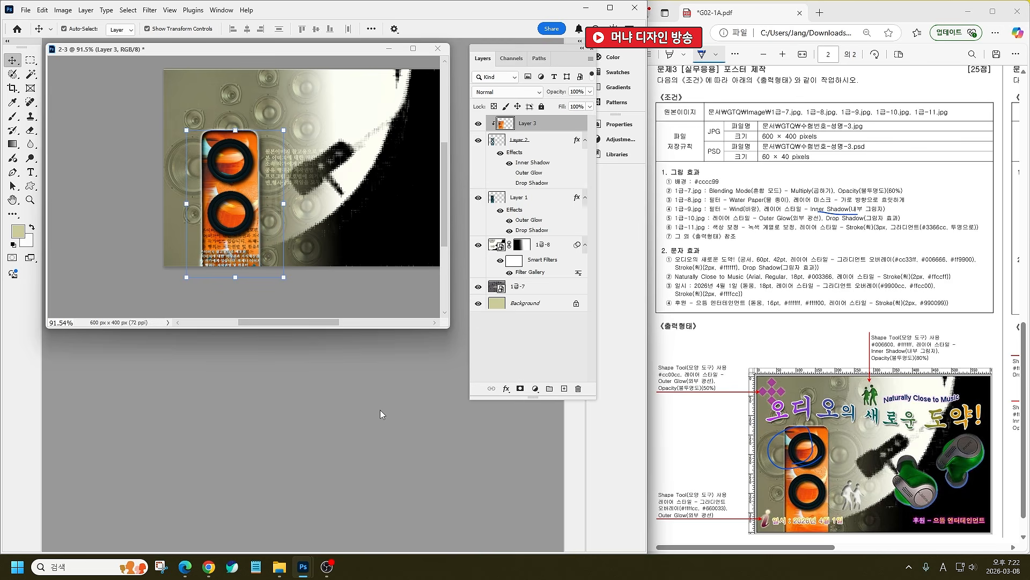
{"action": "key", "text": "ctrl+o"}
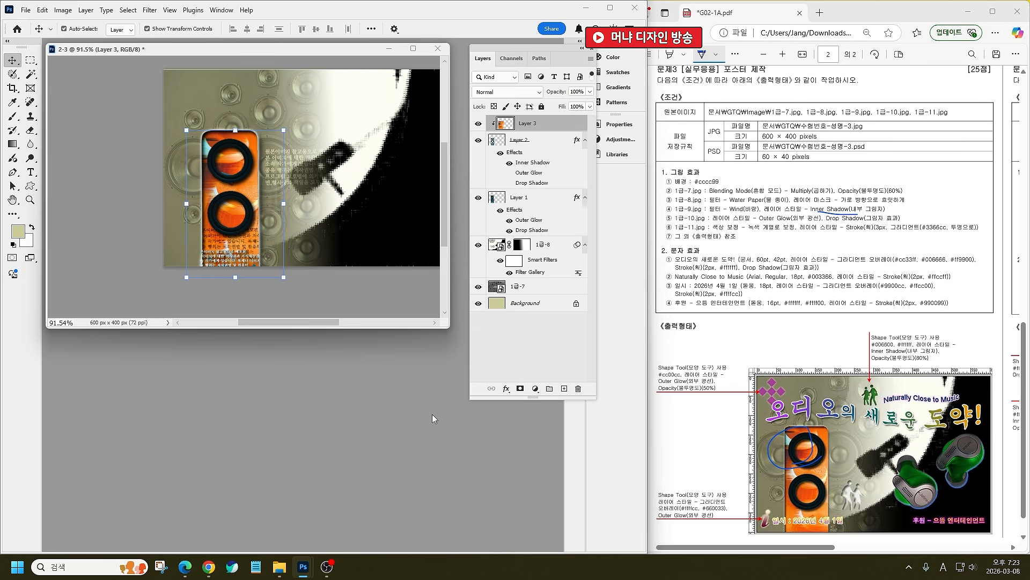
{"action": "double_click", "coordinate": [360, 182]}
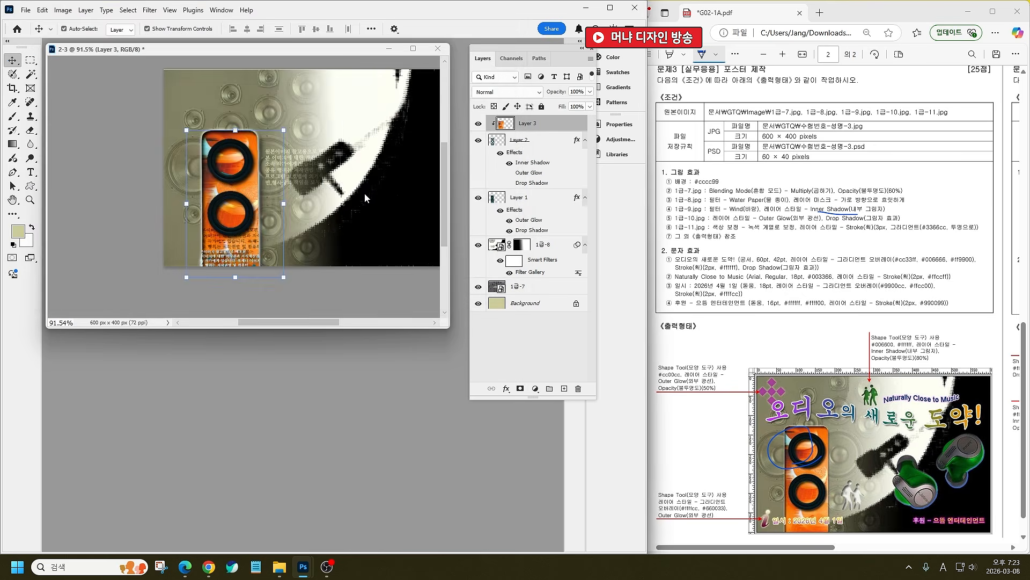
{"action": "right_click", "coordinate": [30, 75]}
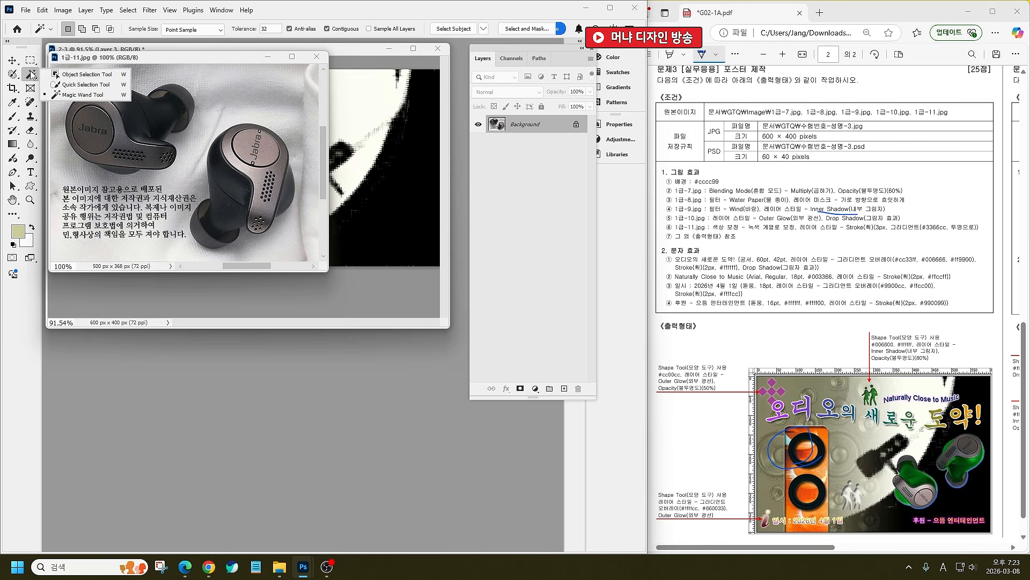
{"action": "left_click", "coordinate": [58, 73]}
{"action": "left_click_drag", "start_coordinate": [58, 73], "coordinate": [201, 185]}
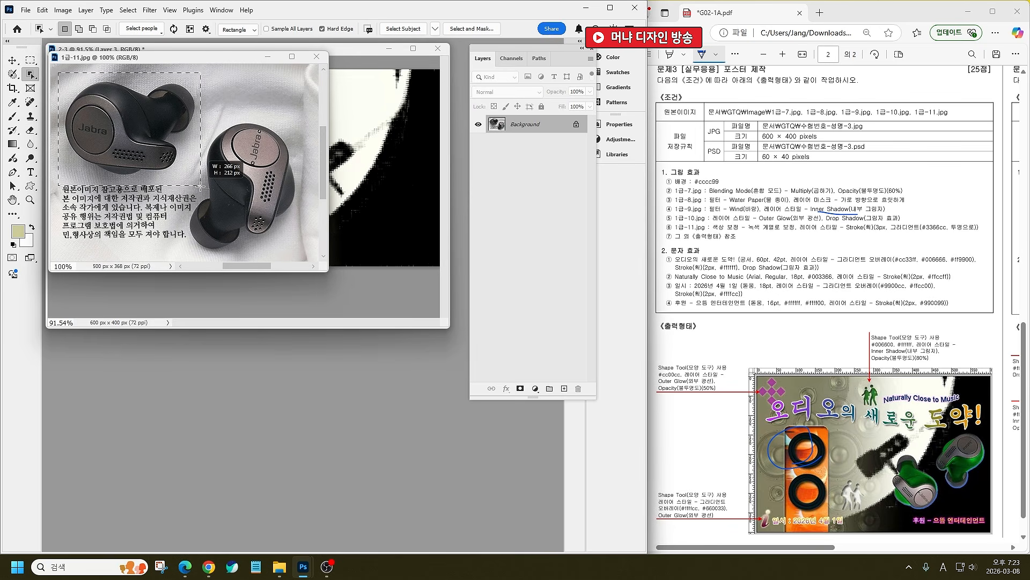
{"action": "left_click_drag", "start_coordinate": [306, 254], "coordinate": [186, 114]}
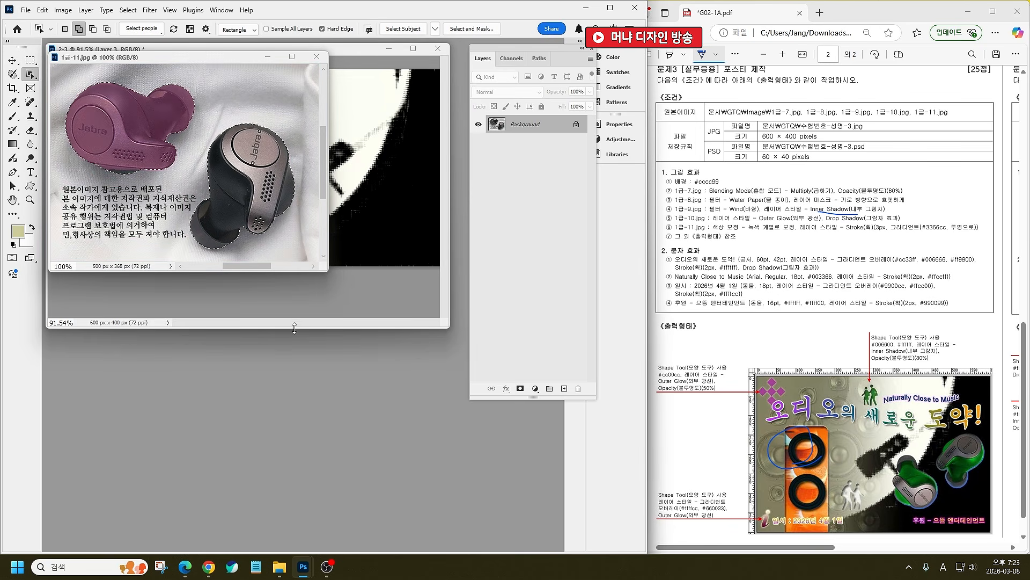
Step: Copy the selected earbuds from 1급-11.jpg into the 2-3 poster
{"action": "key", "text": "ctrl+c"}
{"action": "left_click", "coordinate": [283, 311]}
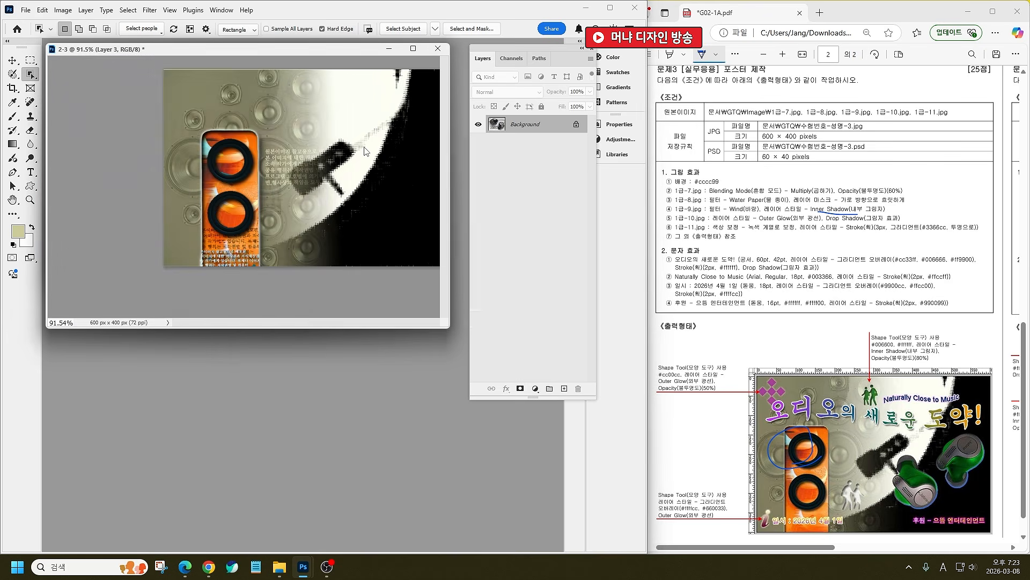
{"action": "key", "text": "ctrl+v"}
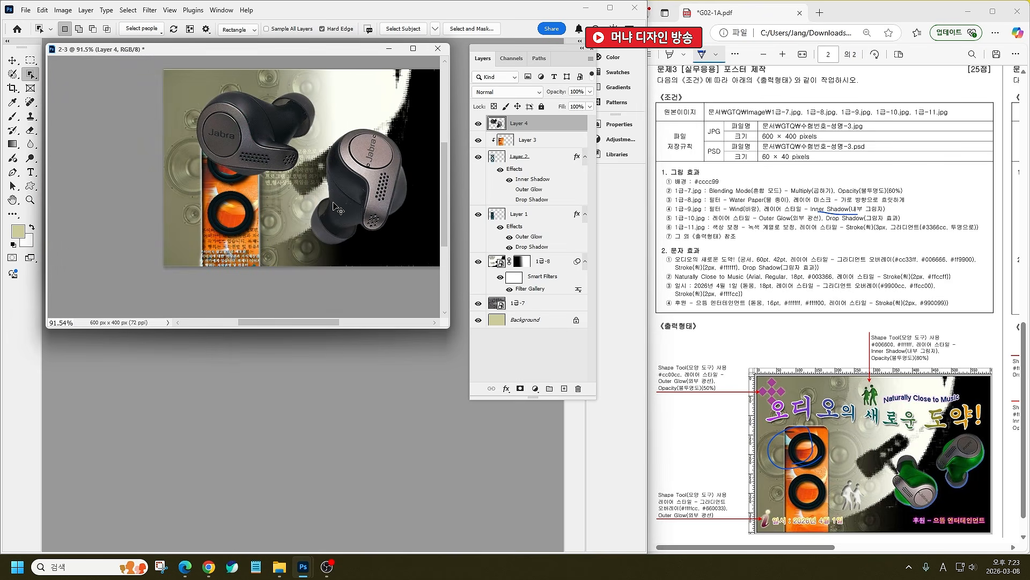
Step: Scale the pasted earbuds to about 44%, rotate them about 135° and place them over the poster's black area
{"action": "key", "text": "ctrl+t"}
{"action": "left_click_drag", "start_coordinate": [194, 91], "coordinate": [285, 154]}
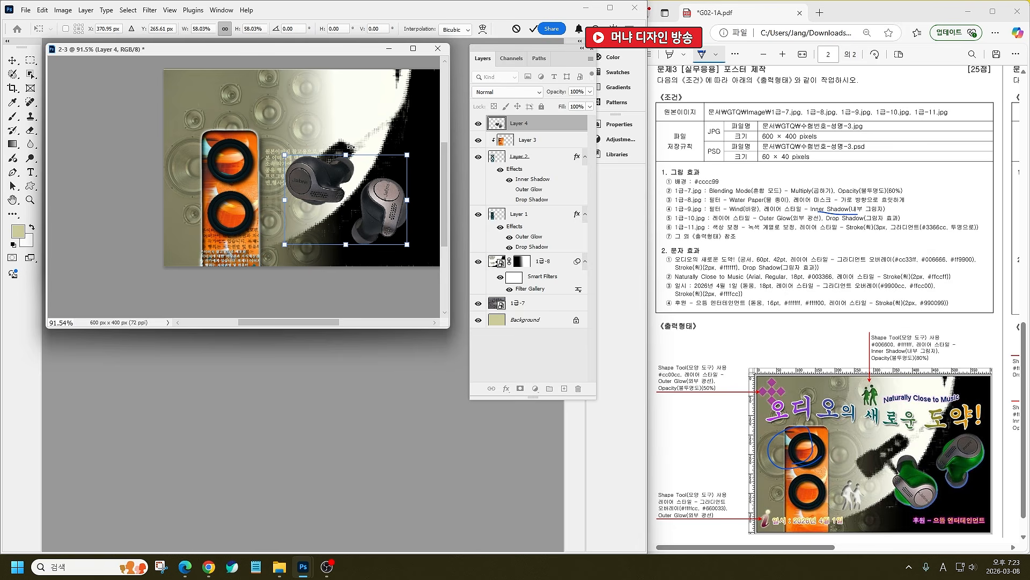
{"action": "left_click_drag", "start_coordinate": [351, 146], "coordinate": [413, 248]}
{"action": "left_click_drag", "start_coordinate": [368, 200], "coordinate": [435, 185]}
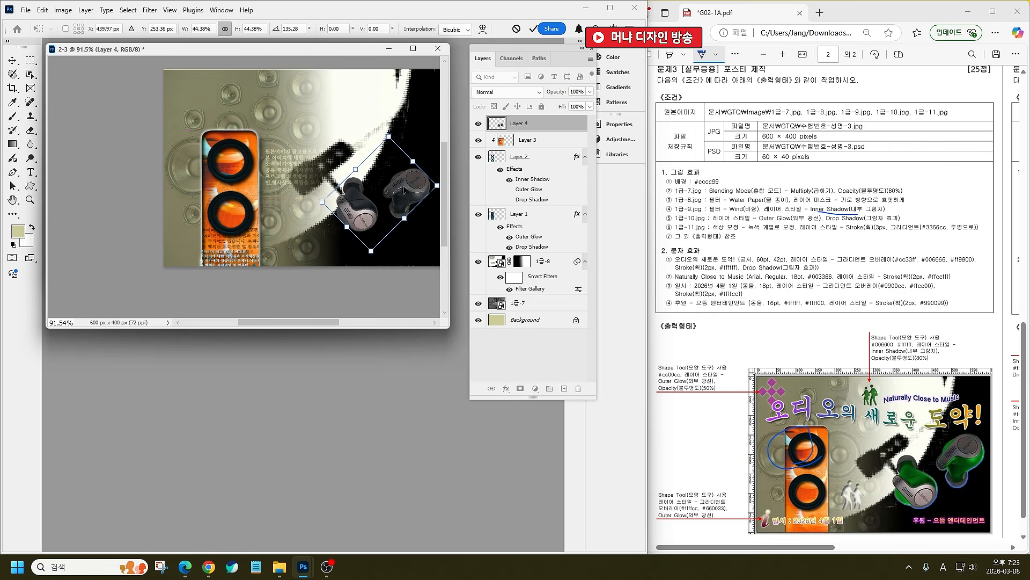
{"action": "key", "text": "Return"}
Step: Select the dark inner body of the earbud nearest the knob image with the Quick Selection tool, excluding its tip and metallic shell
{"action": "key", "text": "w"}
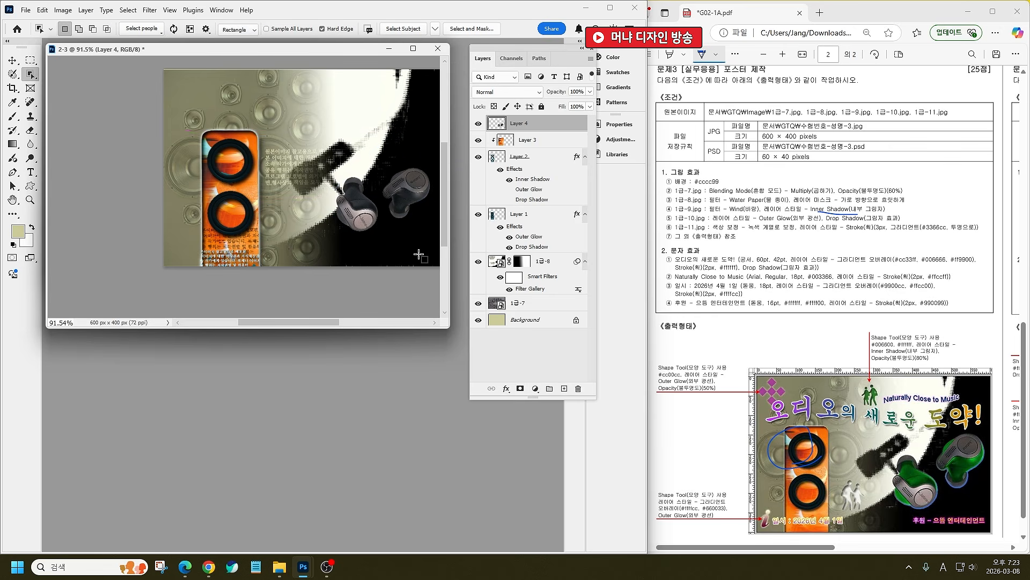
{"action": "scroll", "coordinate": [419, 253], "scroll_direction": "down", "scroll_amount": 1}
{"action": "left_click", "coordinate": [17, 59]}
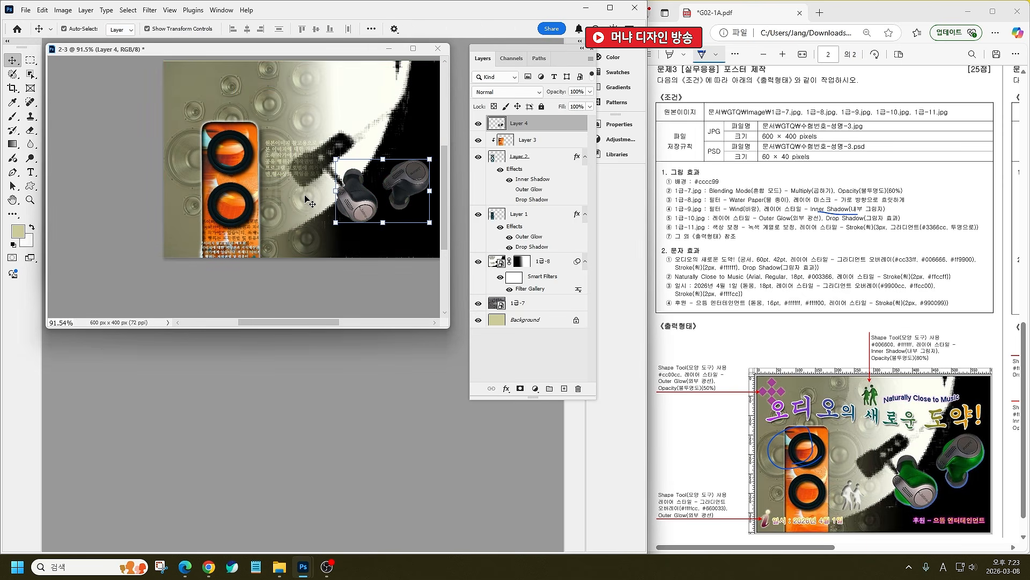
{"action": "scroll", "coordinate": [390, 191], "scroll_direction": "up", "scroll_amount": 3}
{"action": "scroll", "coordinate": [390, 191], "scroll_direction": "up", "scroll_amount": 3}
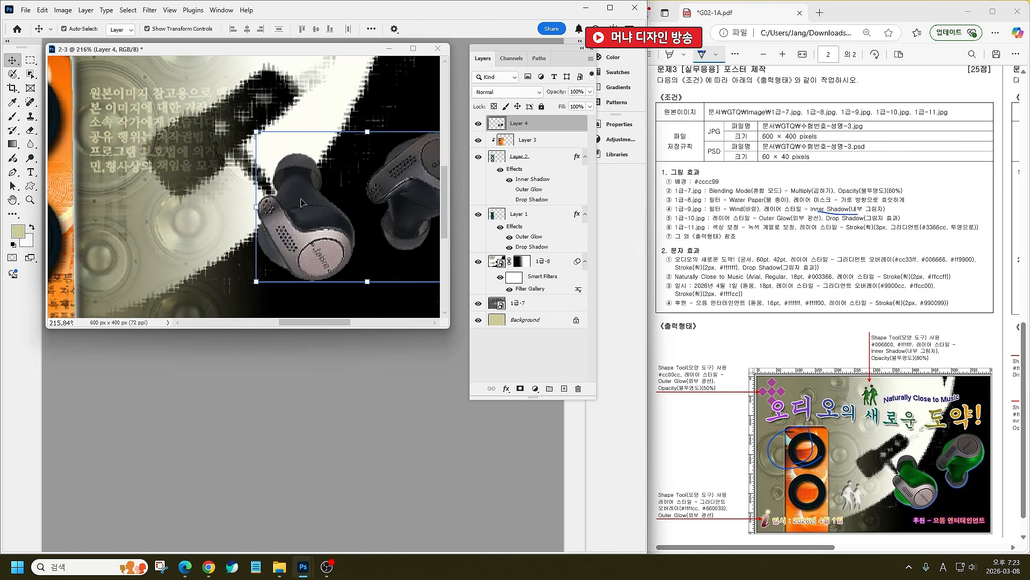
{"action": "scroll", "coordinate": [201, 200], "scroll_direction": "down", "scroll_amount": 2}
{"action": "right_click", "coordinate": [32, 74]}
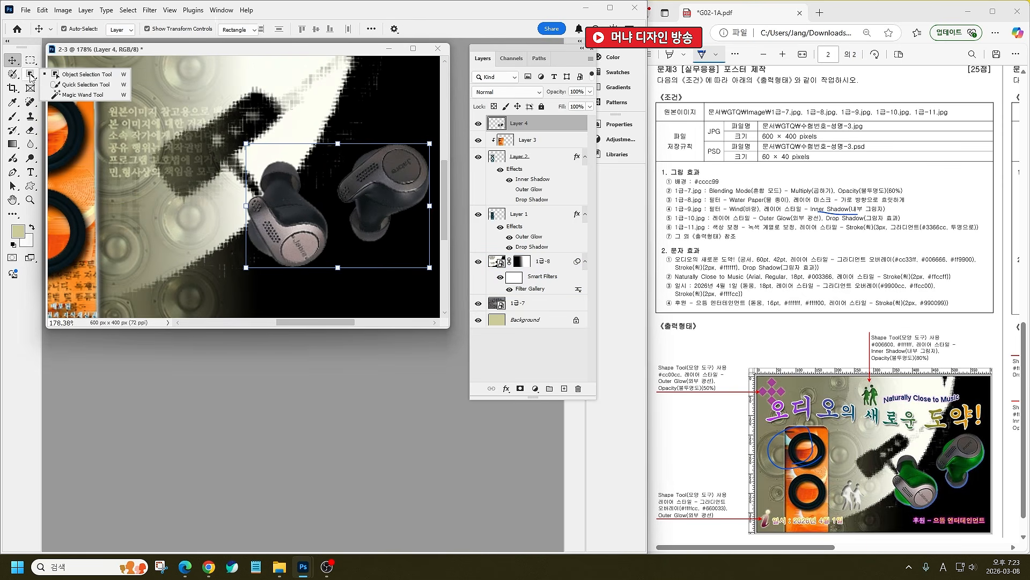
{"action": "left_click", "coordinate": [63, 85]}
{"action": "left_click_drag", "start_coordinate": [304, 215], "coordinate": [298, 205]}
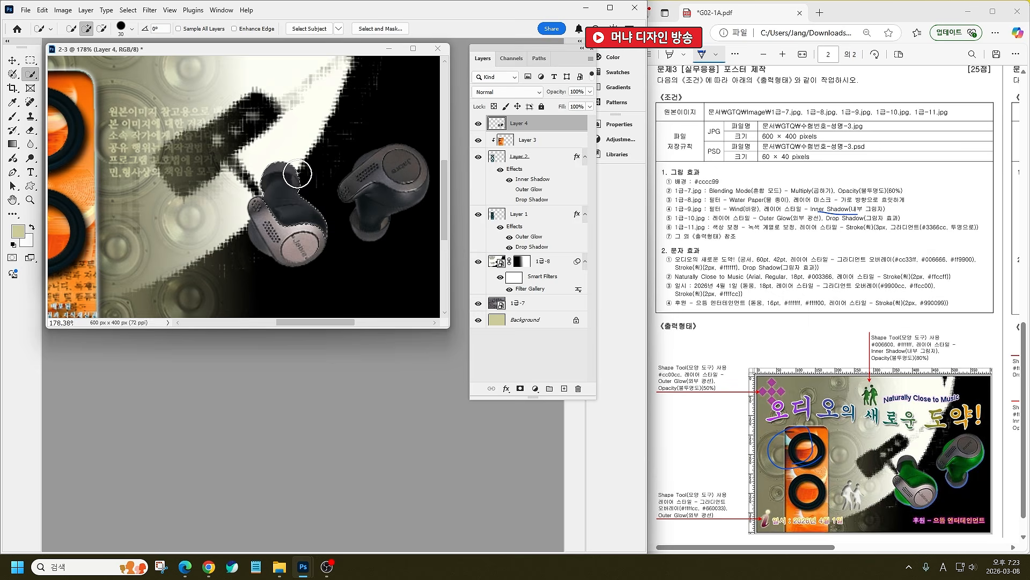
{"action": "mouse_move", "coordinate": [292, 161]}
{"action": "left_mouse_down"}
{"action": "mouse_move", "coordinate": [274, 157]}
{"action": "mouse_move", "coordinate": [262, 171]}
{"action": "left_mouse_up"}
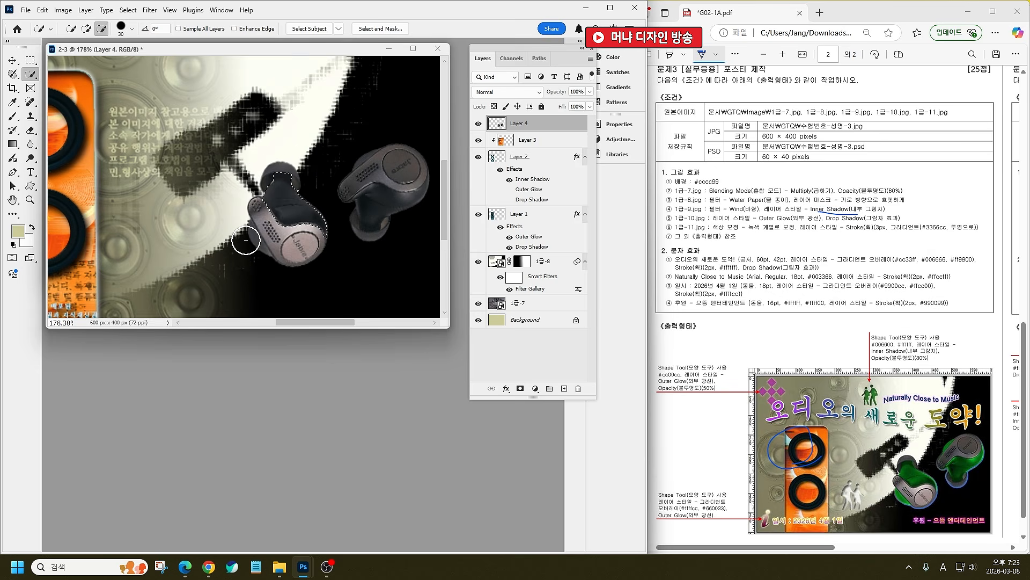
{"action": "key", "text": "alt"}
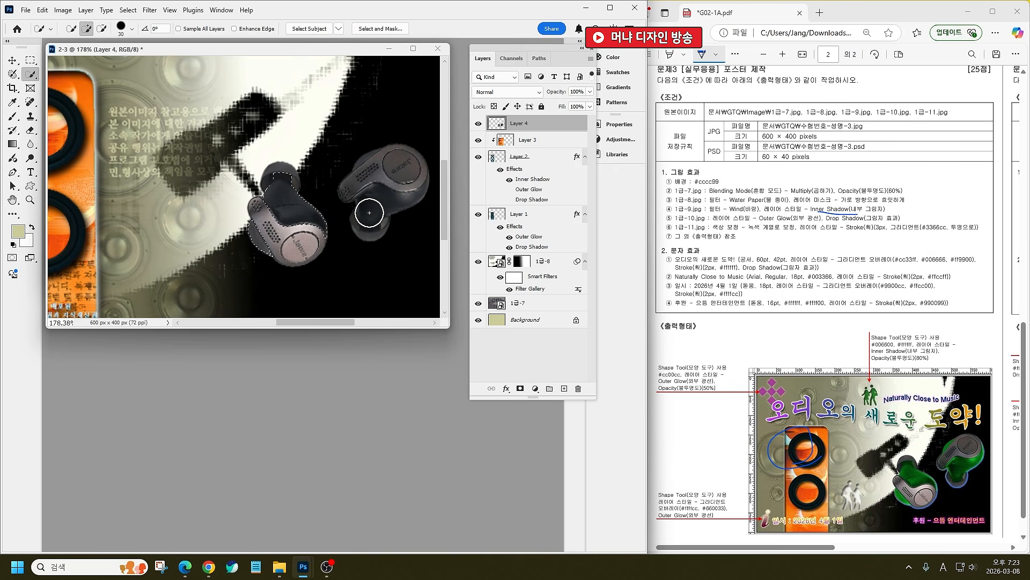
Step: Add the dark inner body of the other earbud to the selection and subtract the overshooting areas around its tip
{"action": "left_click", "coordinate": [366, 213]}
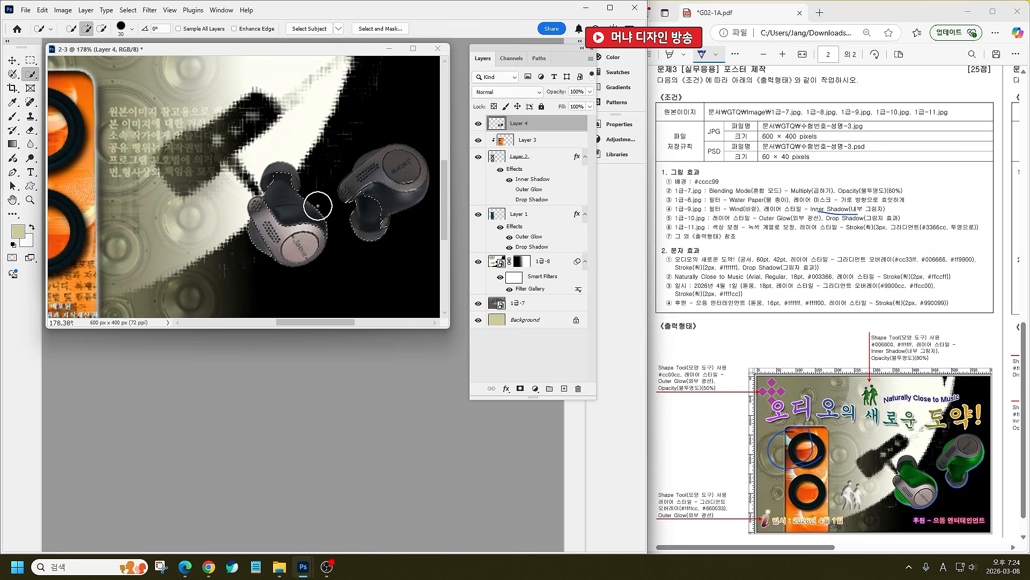
{"action": "mouse_move", "coordinate": [375, 204]}
{"action": "left_mouse_down"}
{"action": "mouse_move", "coordinate": [409, 206]}
{"action": "mouse_move", "coordinate": [385, 210]}
{"action": "left_mouse_up"}
{"action": "key", "text": "alt"}
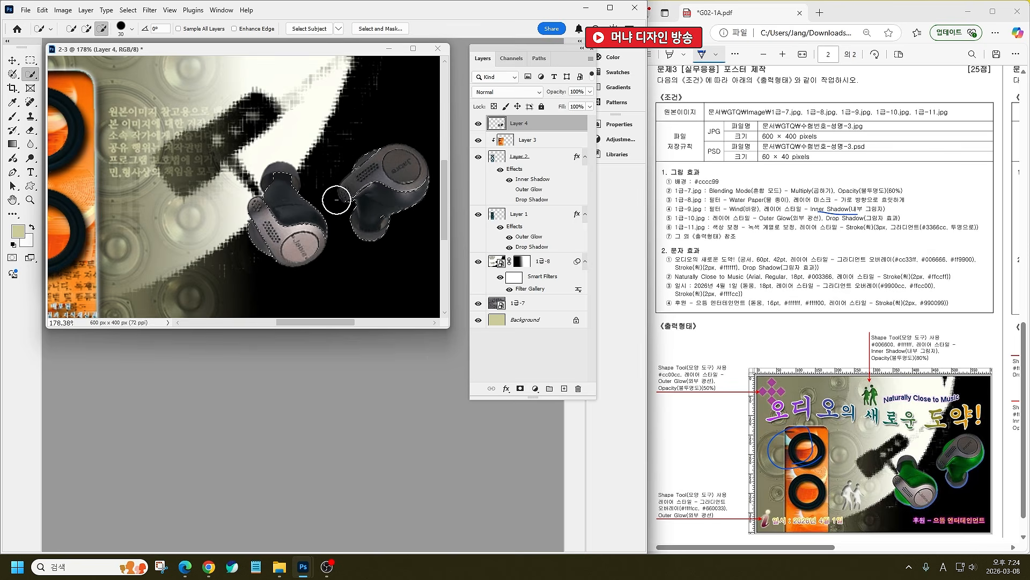
{"action": "left_click", "coordinate": [338, 199], "text": "alt"}
{"action": "key", "text": "alt"}
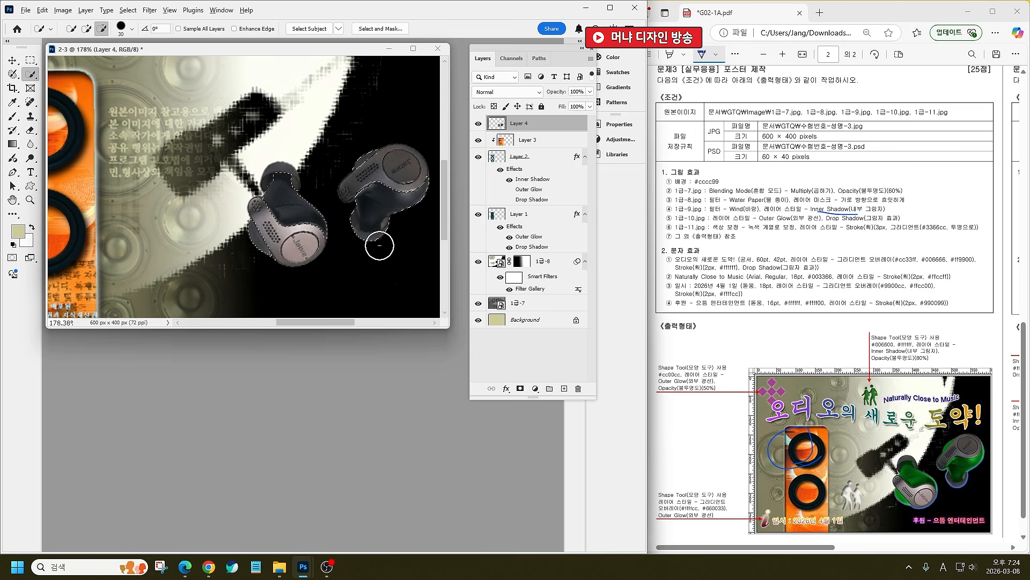
{"action": "left_click", "coordinate": [344, 221], "text": "alt"}
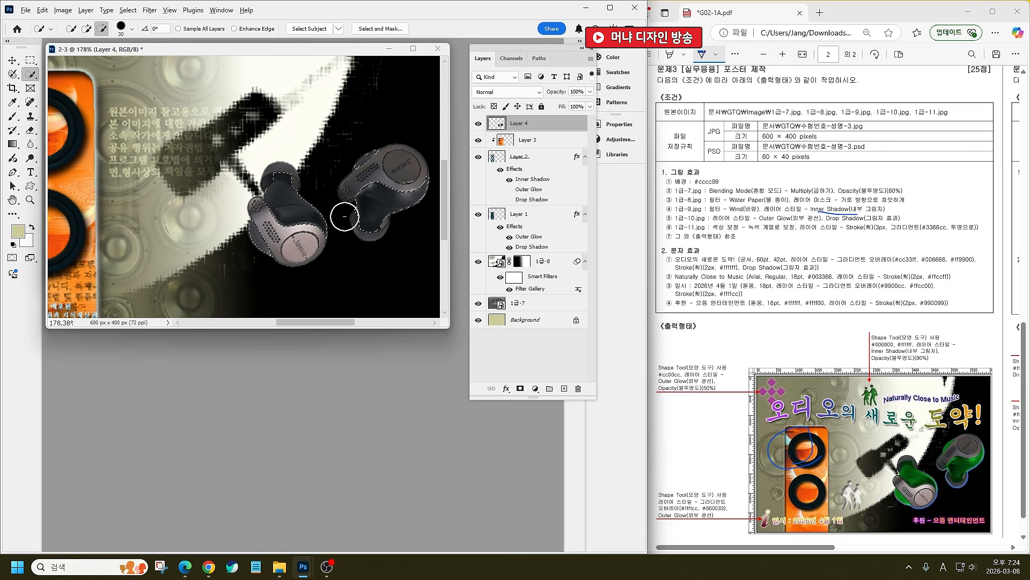
{"action": "key", "text": "alt"}
{"action": "left_click", "coordinate": [306, 181], "text": "alt"}
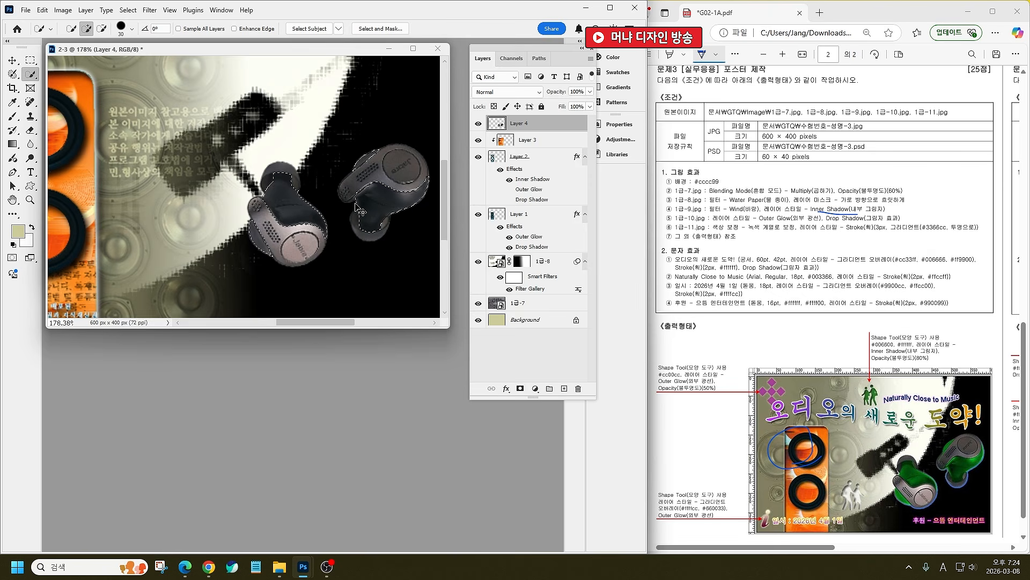
Step: Colorize the selected earbud parts green using Hue/Saturation with hue 110 and saturation 75, and deselect them
{"action": "key", "text": "ctrl+u"}
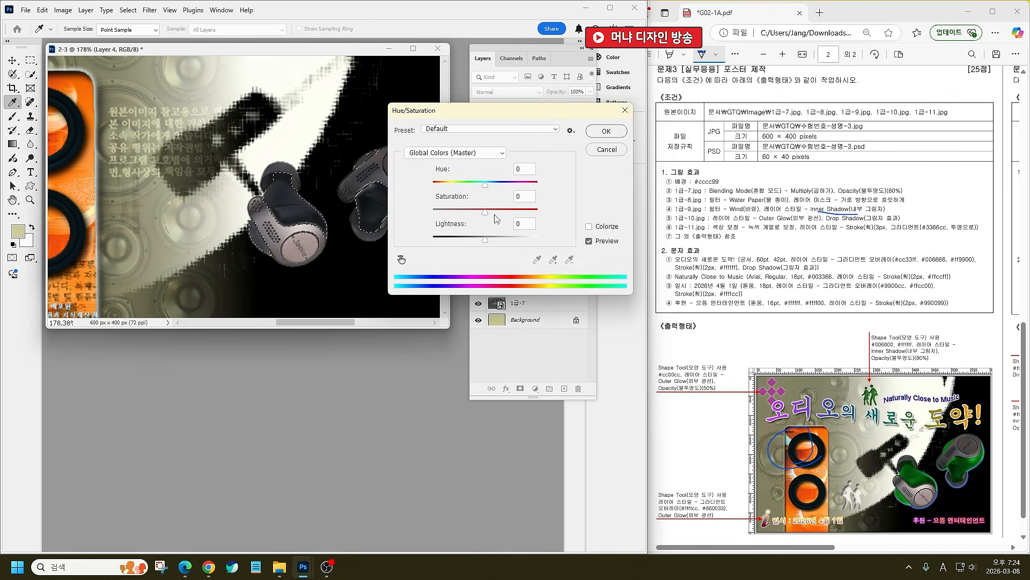
{"action": "left_click", "coordinate": [590, 227]}
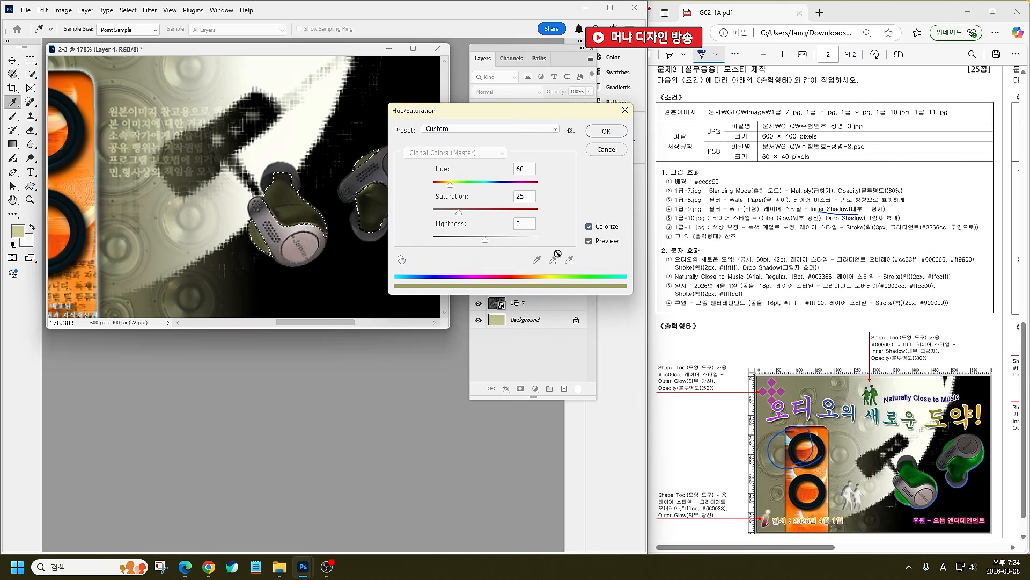
{"action": "left_click_drag", "start_coordinate": [450, 185], "coordinate": [513, 216]}
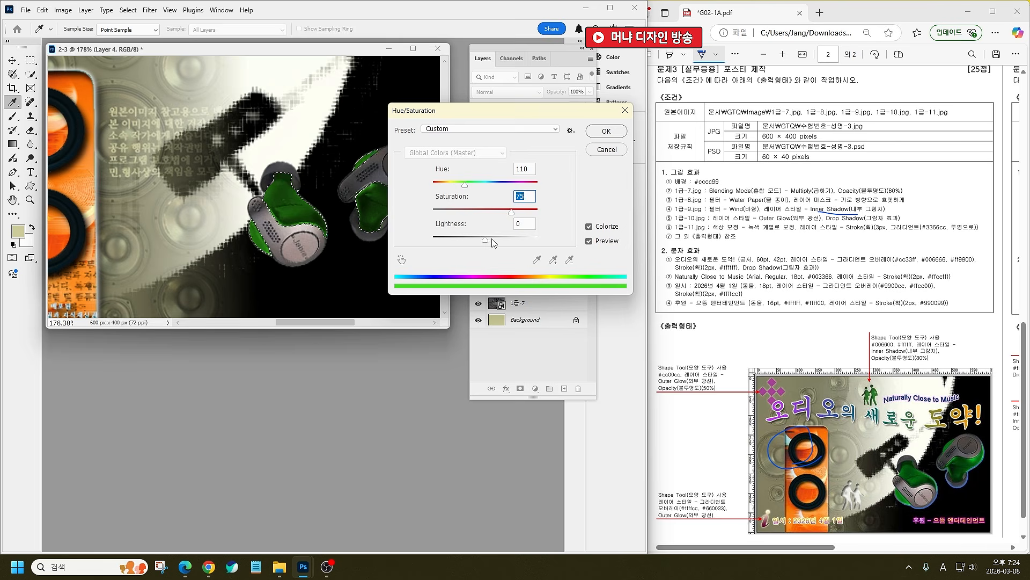
{"action": "left_click", "coordinate": [489, 240]}
{"action": "left_click", "coordinate": [606, 133]}
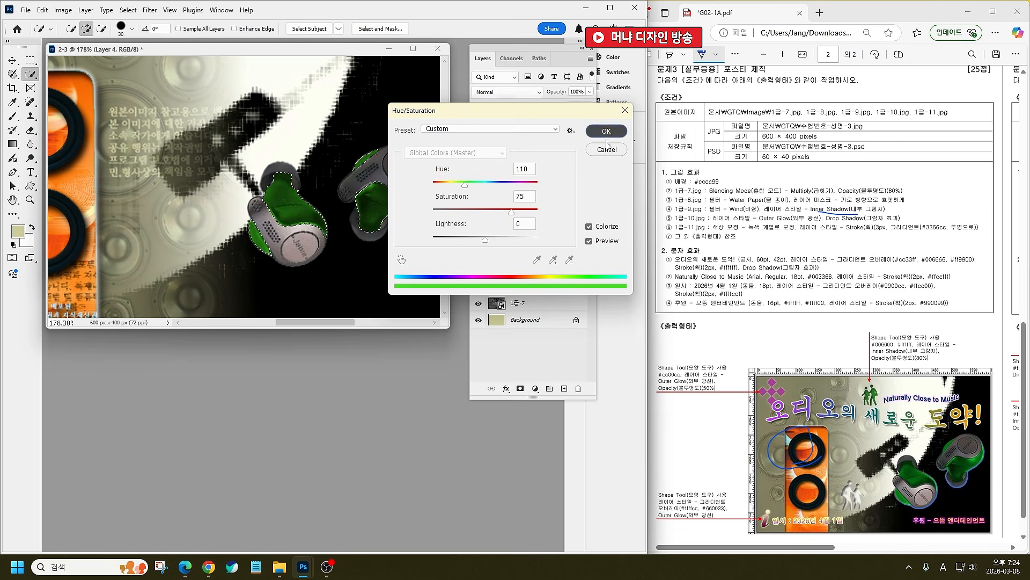
{"action": "key", "text": "ctrl+d"}
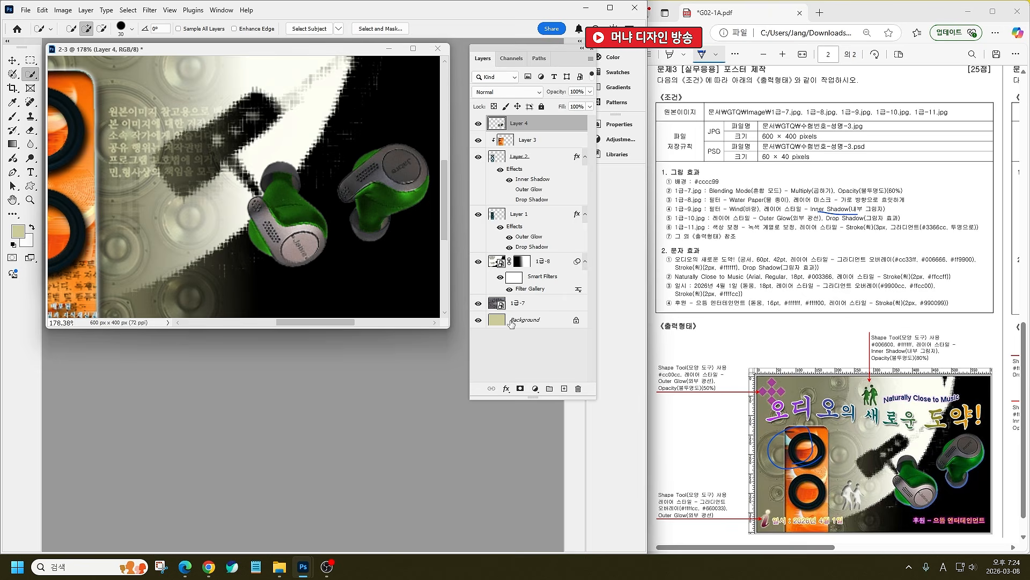
Step: Add a Stroke layer style to the earbuds layer, positioned outside with a size of 3 px
{"action": "left_click", "coordinate": [506, 388]}
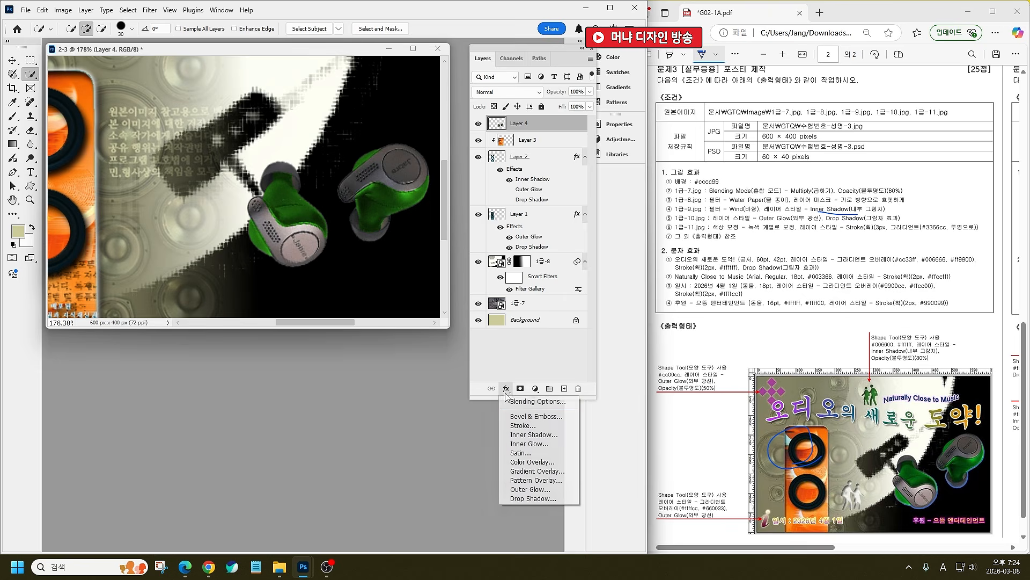
{"action": "left_click", "coordinate": [540, 425]}
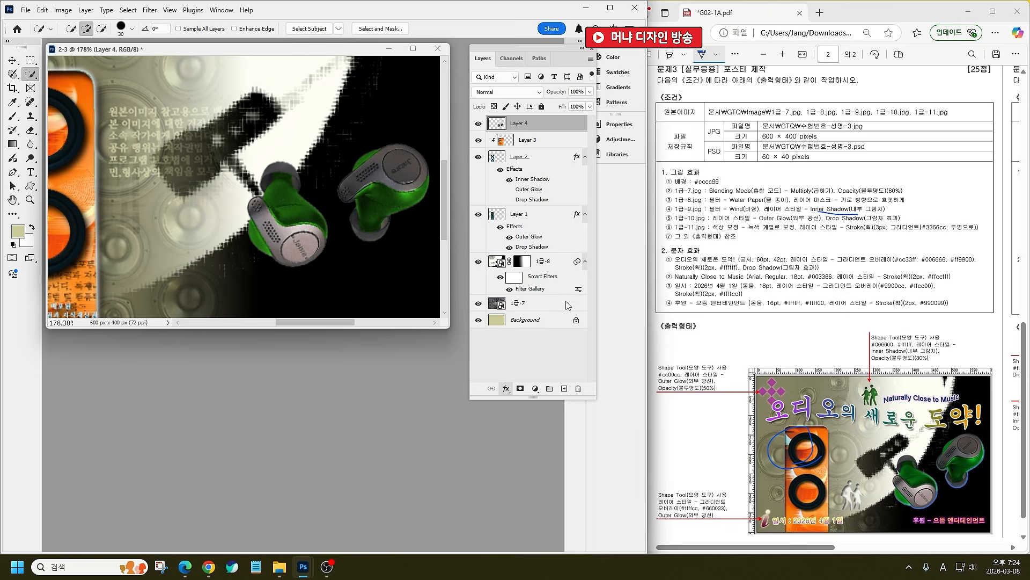
{"action": "left_click", "coordinate": [503, 149]}
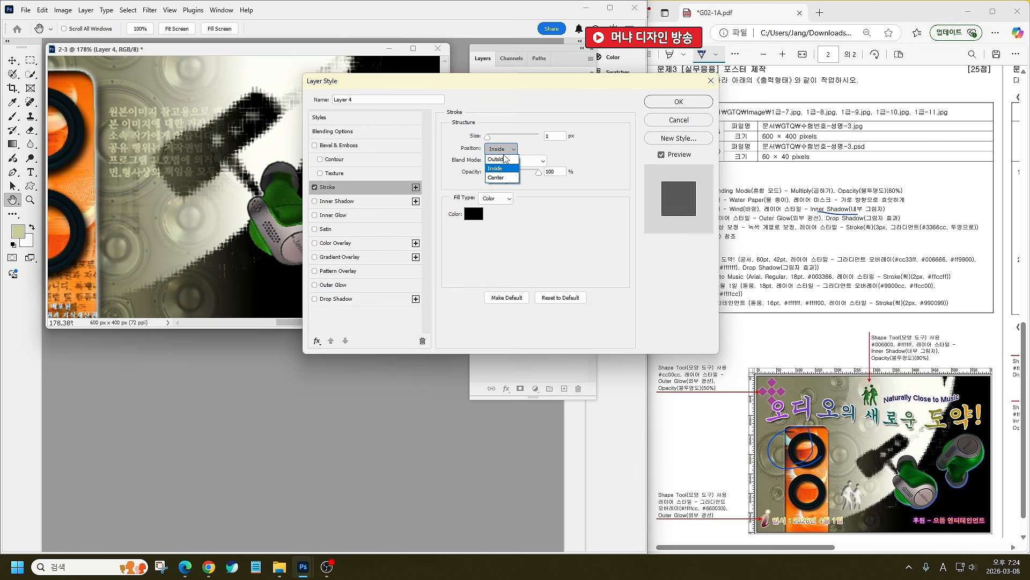
{"action": "left_click", "coordinate": [495, 159]}
{"action": "left_click", "coordinate": [562, 138]}
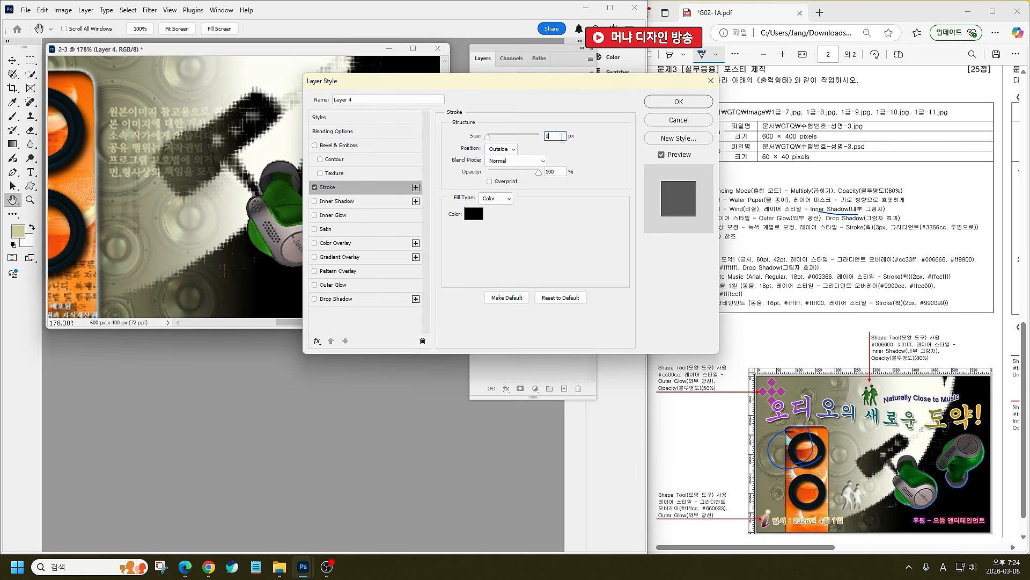
{"action": "type", "text": "3"}
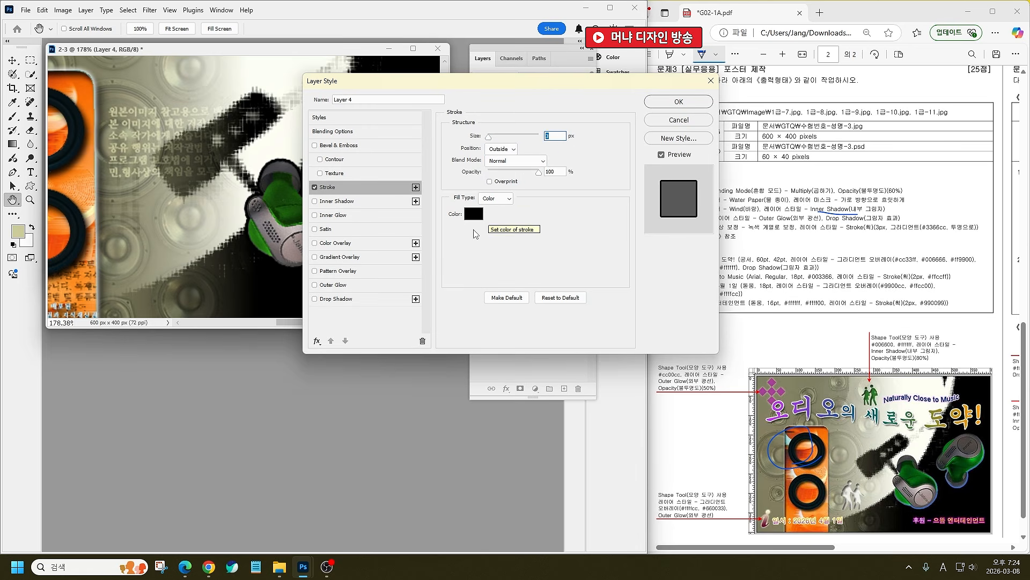
Step: Change the stroke's fill type to Gradient and set the gradient's starting color to #3366cc
{"action": "left_click", "coordinate": [494, 198]}
{"action": "left_click", "coordinate": [496, 222]}
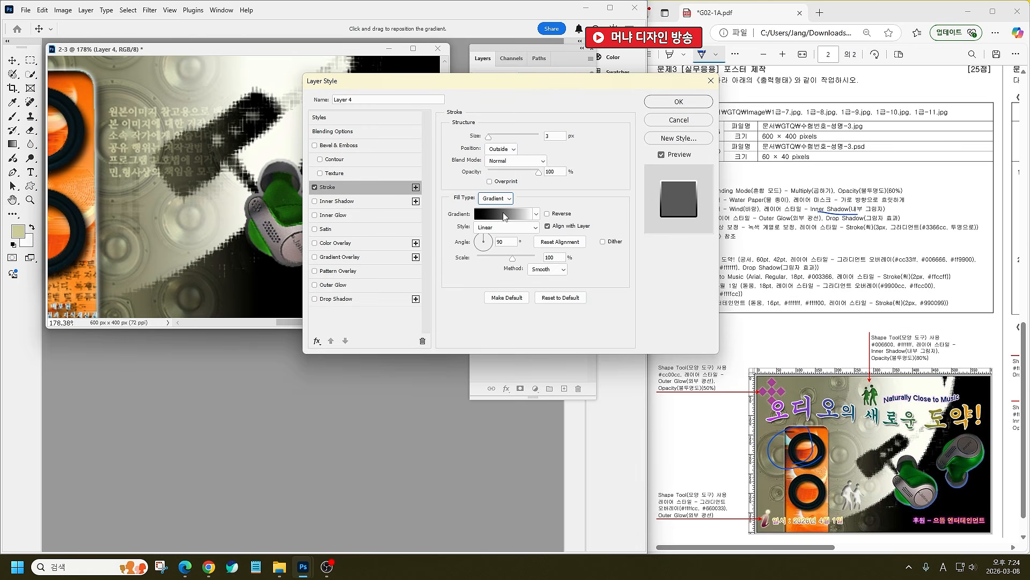
{"action": "left_click", "coordinate": [505, 214]}
{"action": "left_click", "coordinate": [402, 281]}
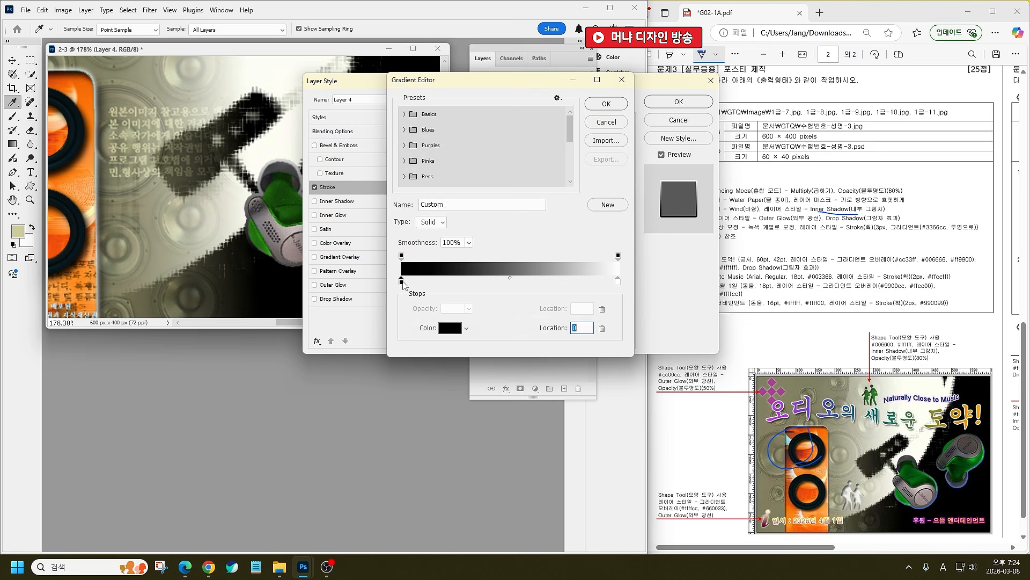
{"action": "double_click", "coordinate": [402, 281]}
{"action": "type", "text": "3366cc"}
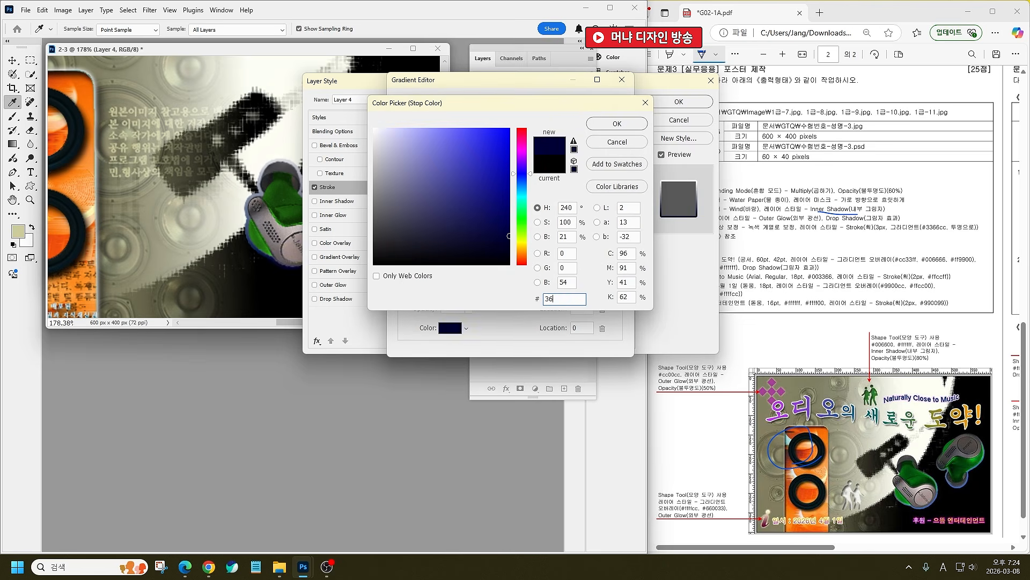
{"action": "key", "text": "Return"}
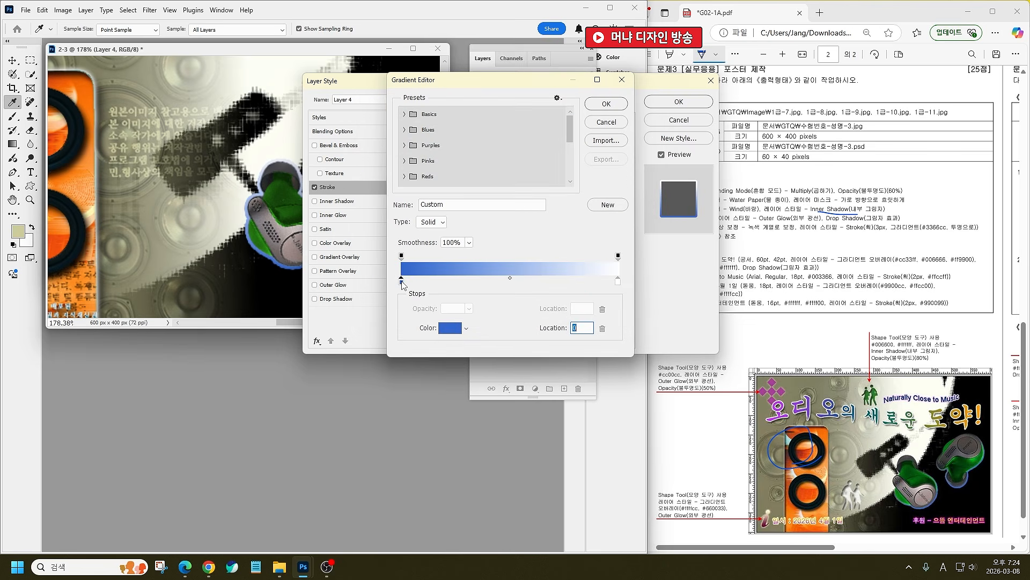
Step: Make the stroke gradient fade to transparent by setting its end opacity to 0%, and apply the layer style
{"action": "left_click", "coordinate": [619, 256]}
{"action": "double_click", "coordinate": [447, 308]}
{"action": "type", "text": "0"}
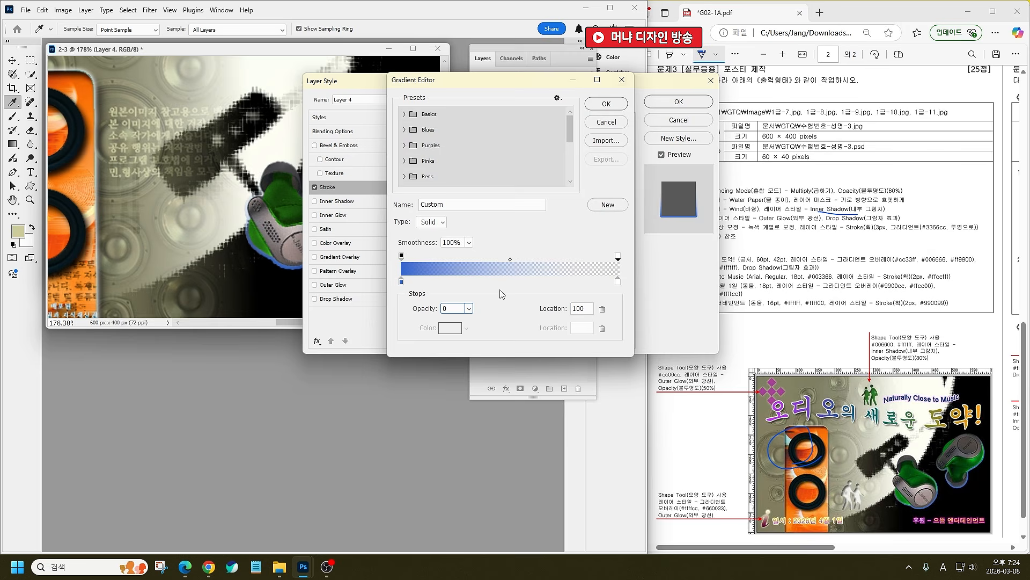
{"action": "left_click", "coordinate": [623, 103]}
{"action": "mouse_move", "coordinate": [626, 87]}
{"action": "left_mouse_down"}
{"action": "mouse_move", "coordinate": [734, 110]}
{"action": "mouse_move", "coordinate": [763, 207]}
{"action": "left_mouse_up"}
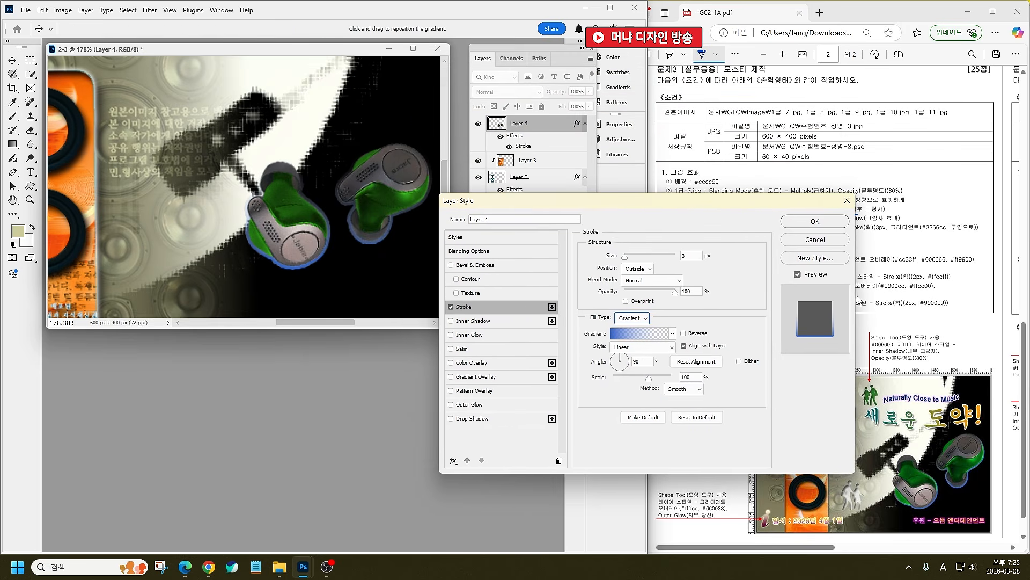
{"action": "left_click", "coordinate": [828, 223]}
Step: Enlarge the 2-3 document window to show more of the poster
{"action": "key", "text": "w"}
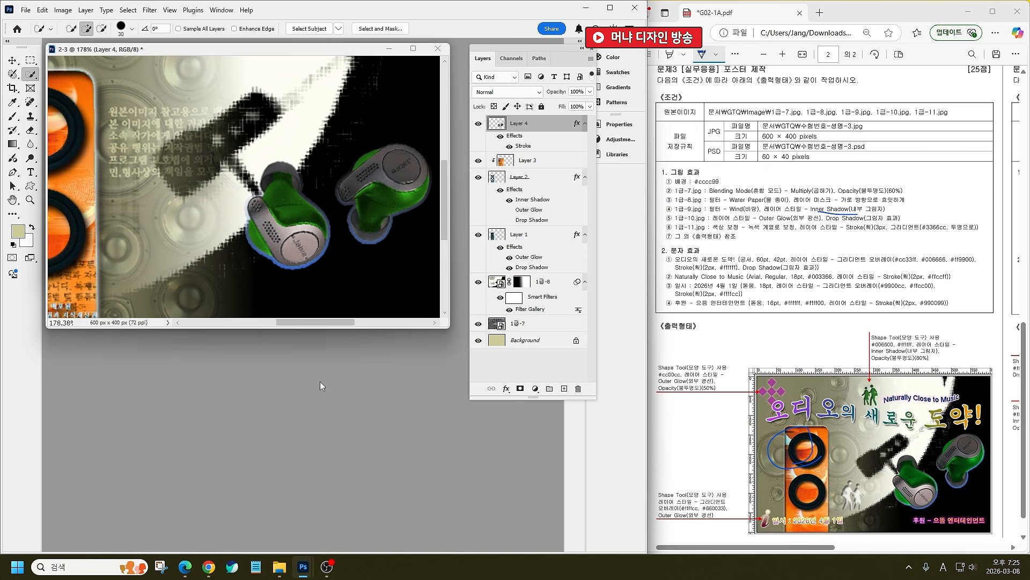
{"action": "key", "text": "ctrl+o"}
{"action": "left_click", "coordinate": [498, 270]}
{"action": "left_click_drag", "start_coordinate": [446, 326], "coordinate": [524, 489]}
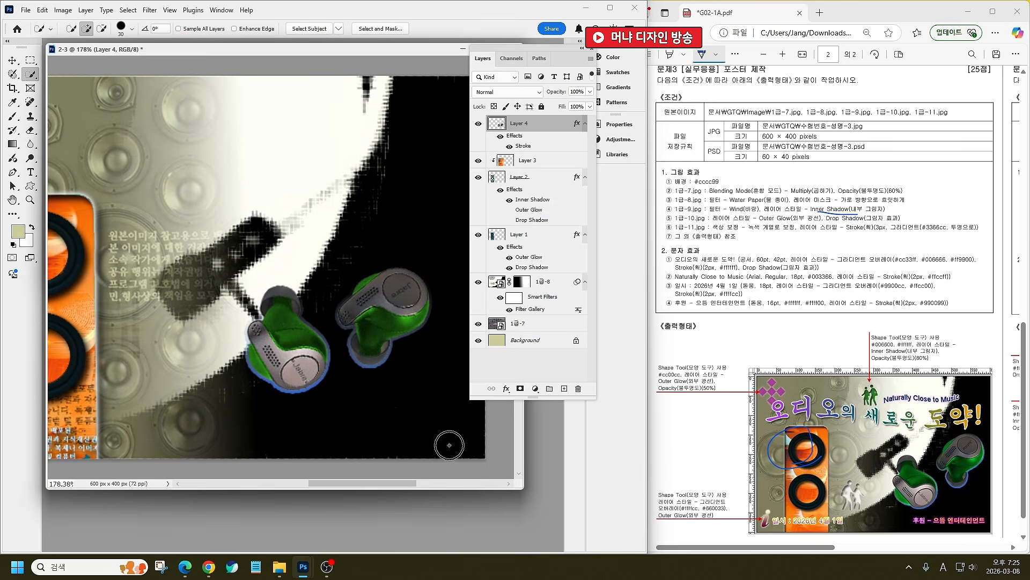
{"action": "scroll", "coordinate": [446, 437], "scroll_direction": "down", "scroll_amount": 6}
{"action": "scroll", "coordinate": [258, 354], "scroll_direction": "up", "scroll_amount": 5}
{"action": "scroll", "coordinate": [242, 264], "scroll_direction": "down", "scroll_amount": 1}
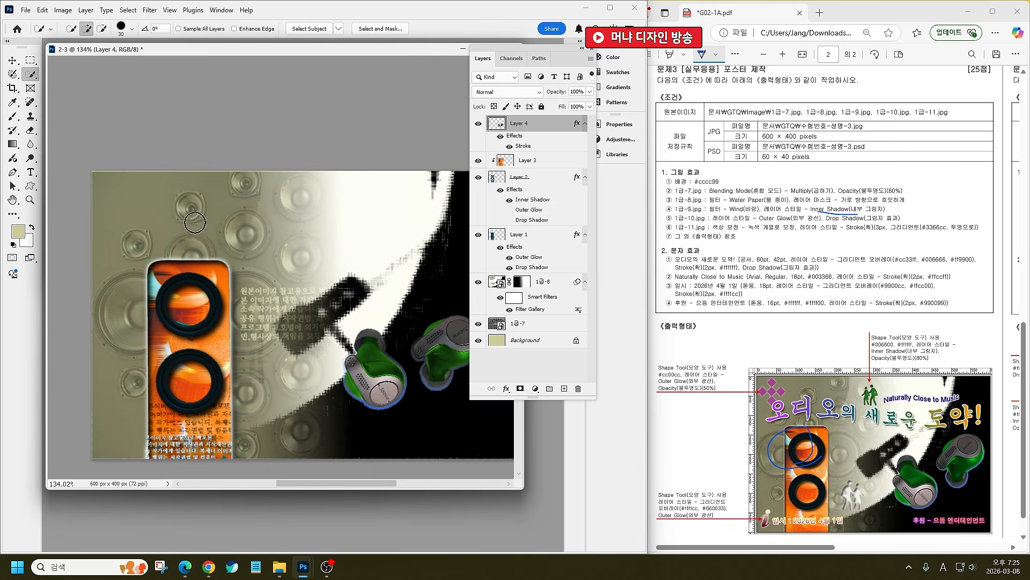
Step: Add a text layer reading "오디오의 새로운 도약!" near the top edge of the poster
{"action": "left_click", "coordinate": [31, 172]}
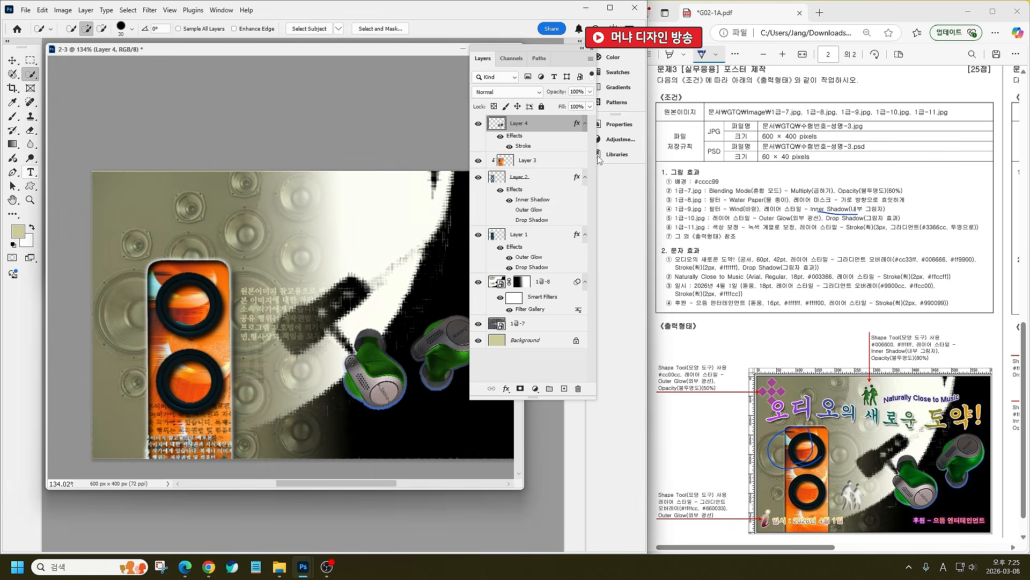
{"action": "left_click", "coordinate": [110, 193]}
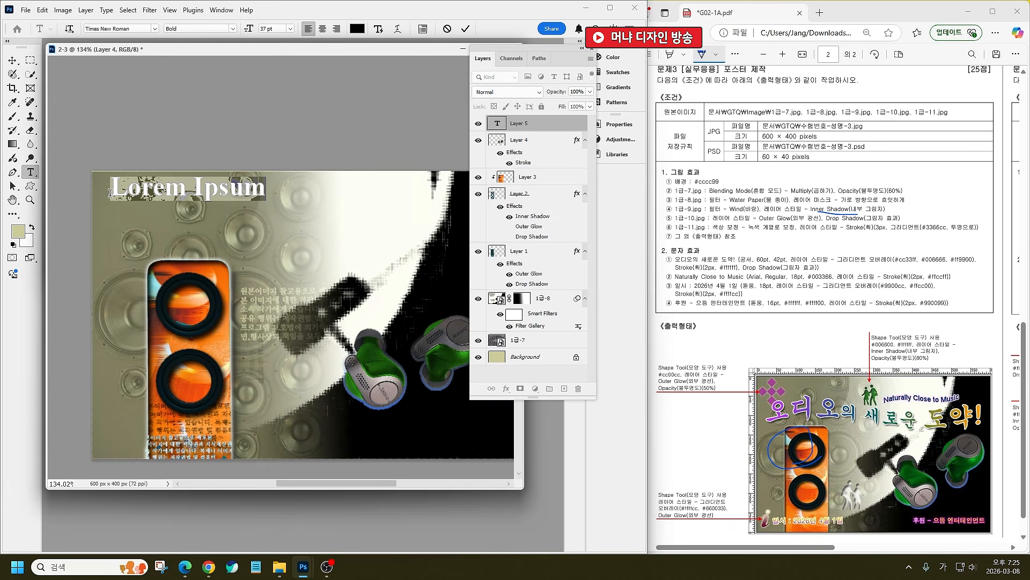
{"action": "type", "text": "오디오의 새로"}
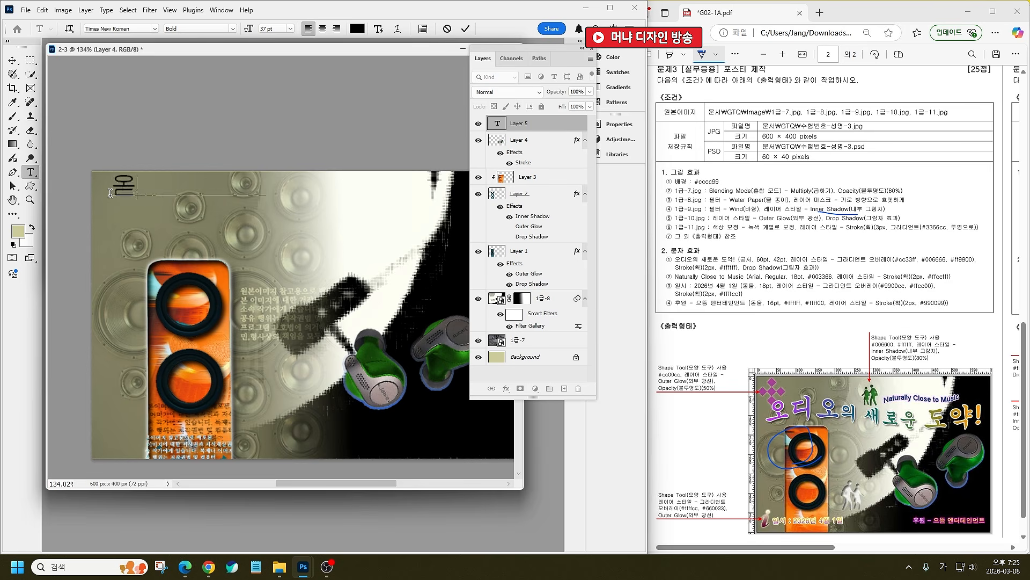
{"action": "type", "text": "운 "}
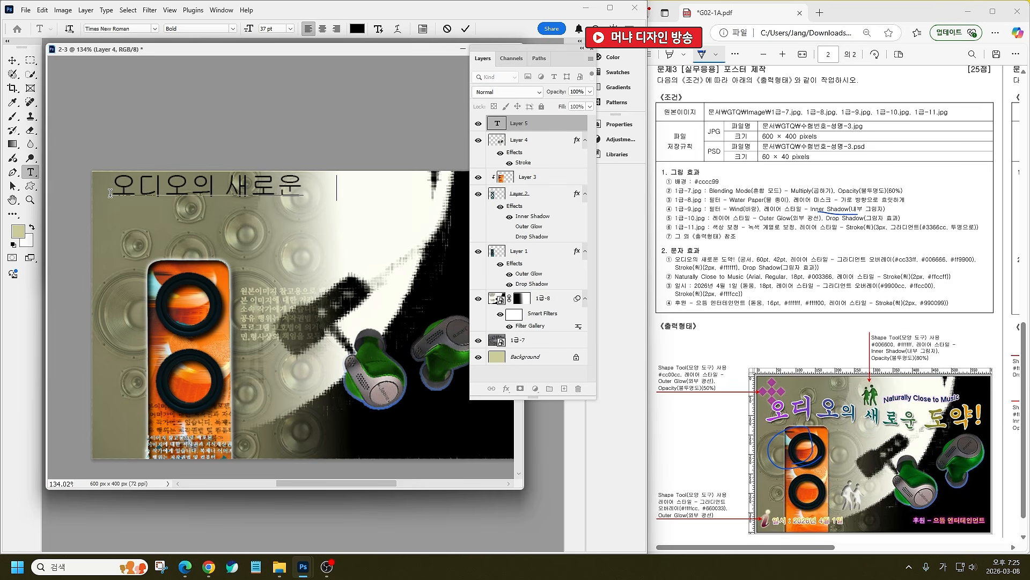
{"action": "type", "text": "도약!"}
{"action": "key", "text": "ctrl+Return"}
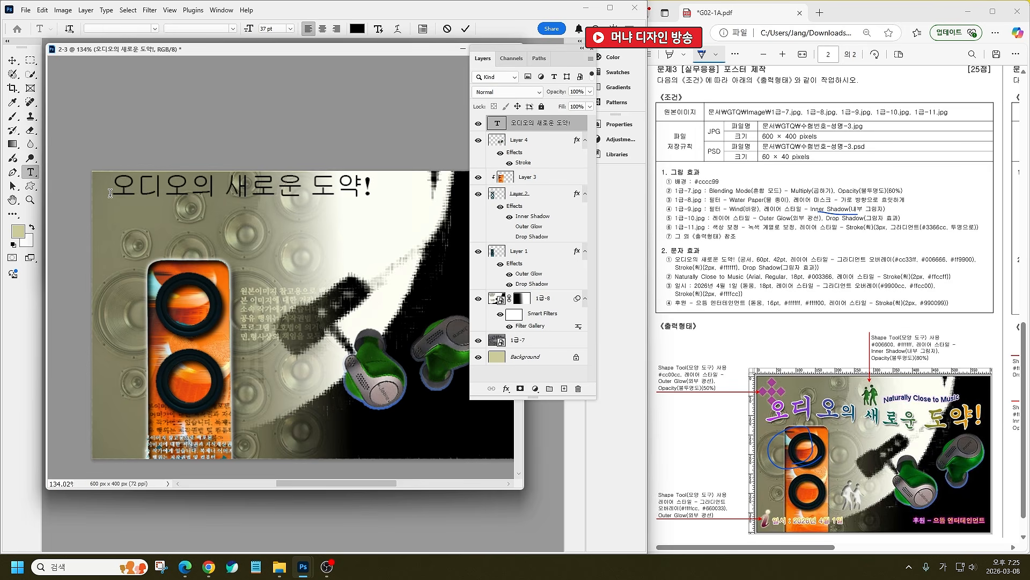
Step: Add a separate text layer reading "Naturally Close to Music" just below the Korean title
{"action": "left_click", "coordinate": [117, 219]}
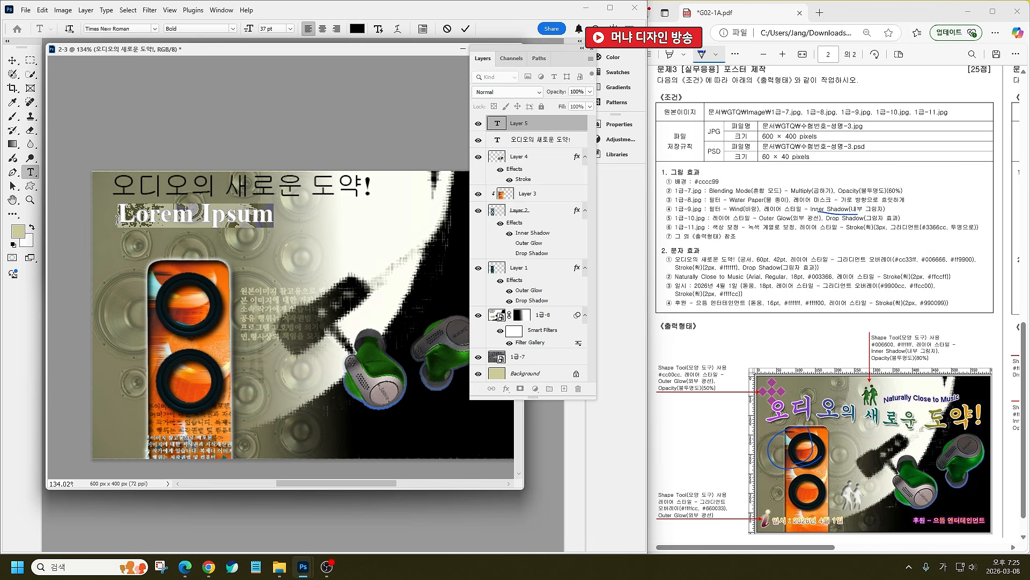
{"action": "type", "text": "Nat"}
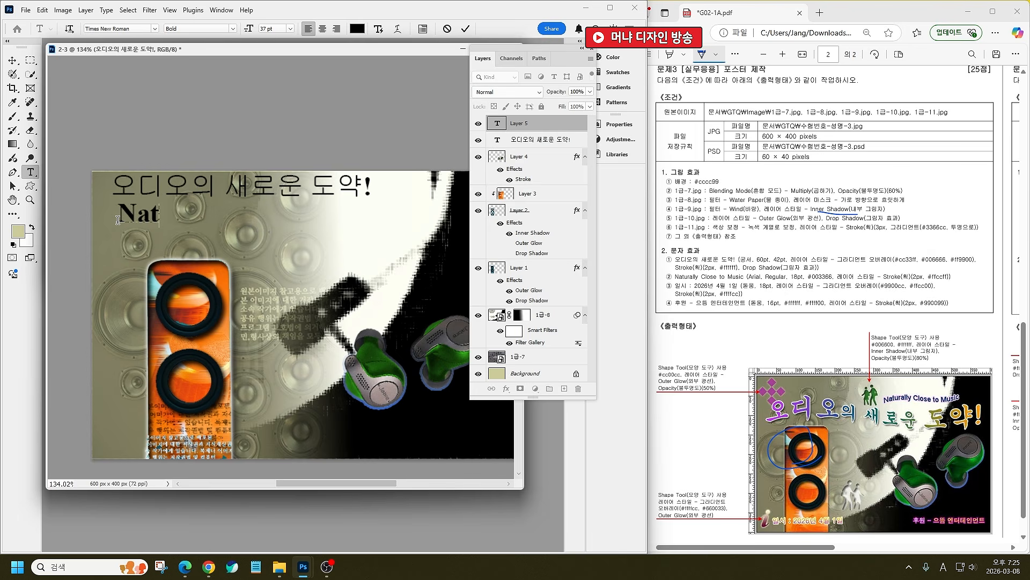
{"action": "type", "text": "ur"}
{"action": "key", "text": "BackSpace"}
{"action": "type", "text": "urally Clo"}
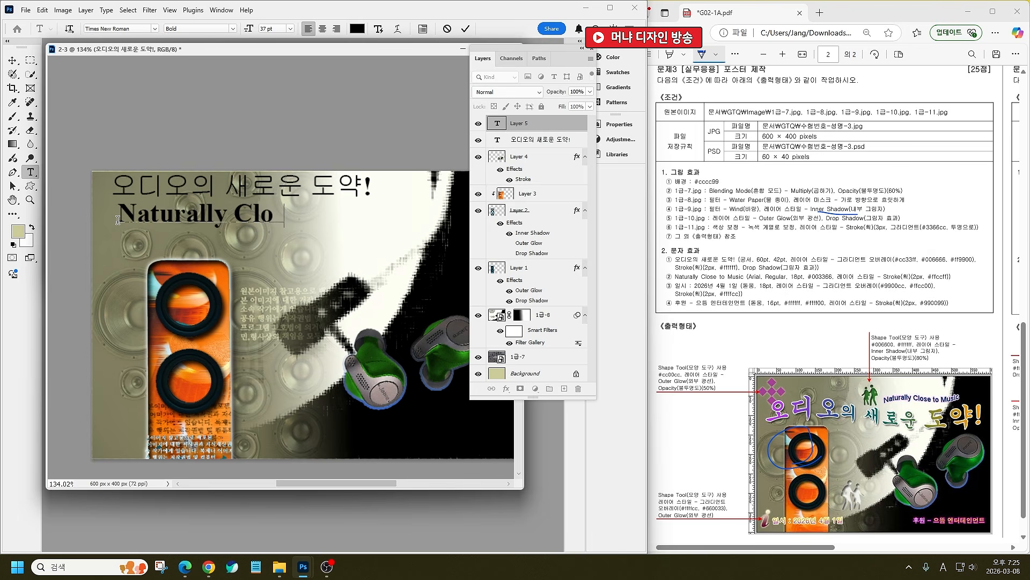
{"action": "type", "text": "se to Music"}
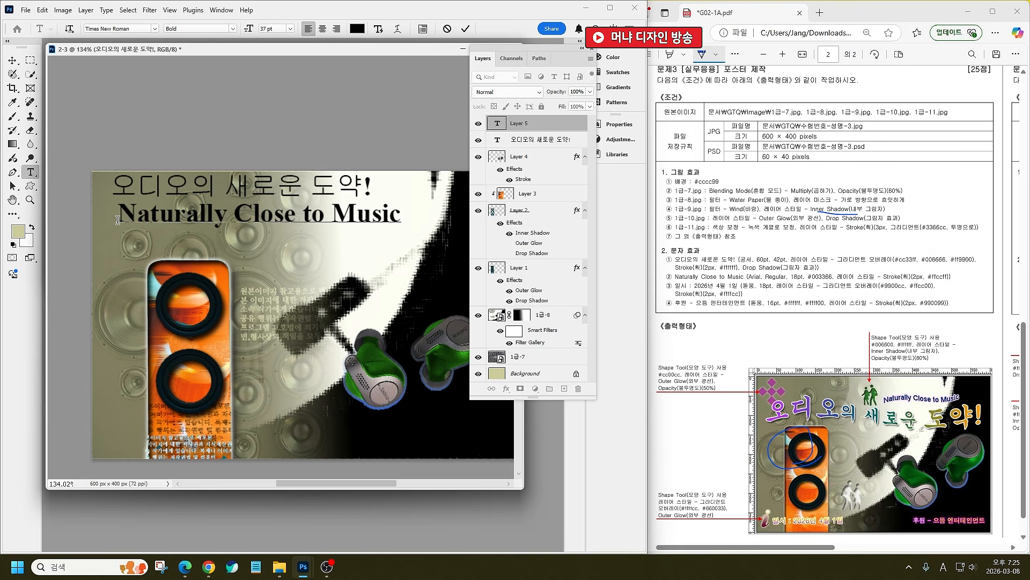
{"action": "key", "text": "ctrl+Return"}
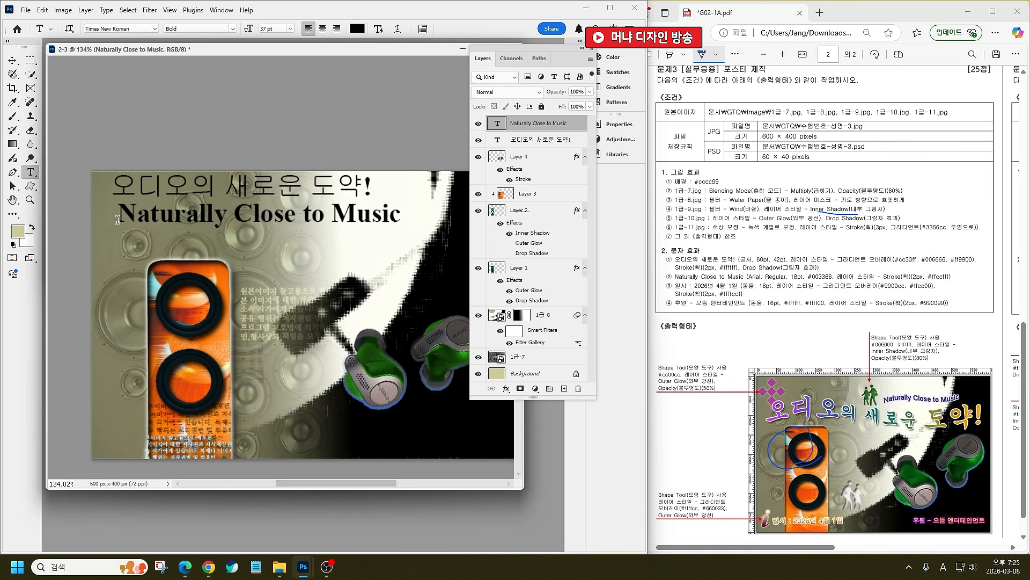
Step: Add another text layer below the English line reading "일시 : 2026년 4월 1일"
{"action": "left_click", "coordinate": [116, 238]}
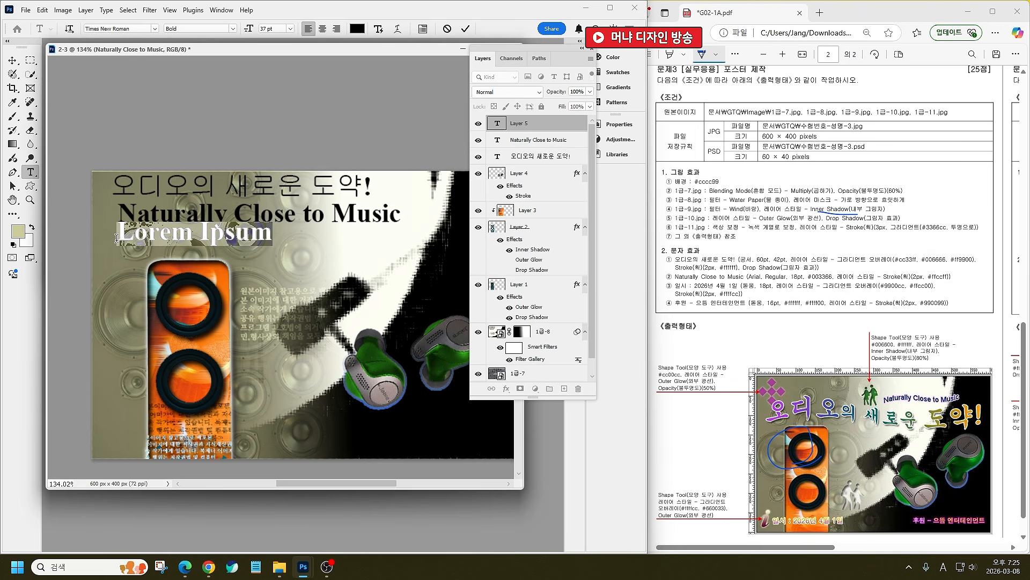
{"action": "type", "text": "dl"}
{"action": "key", "text": "BackSpace"}
{"action": "key", "text": "BackSpace"}
{"action": "key", "text": "Hangul"}
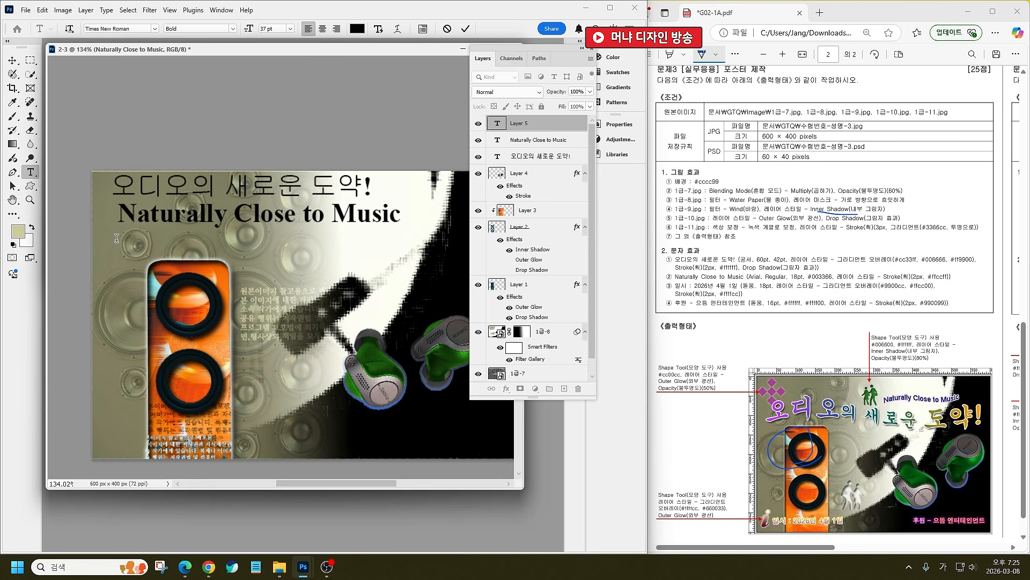
{"action": "type", "text": "일시"}
{"action": "key", "text": "BackSpace"}
{"action": "key", "text": "BackSpace"}
{"action": "key", "text": "BackSpace"}
{"action": "type", "text": "일ㅅ"}
{"action": "type", "text": " : 2026"}
{"action": "type", "text": "년"}
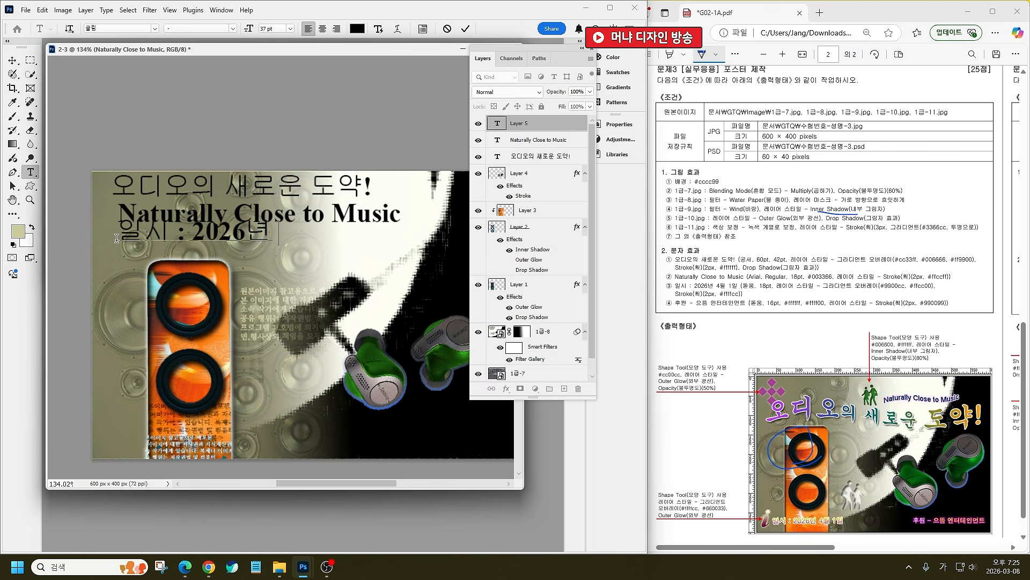
{"action": "type", "text": " 4월 "}
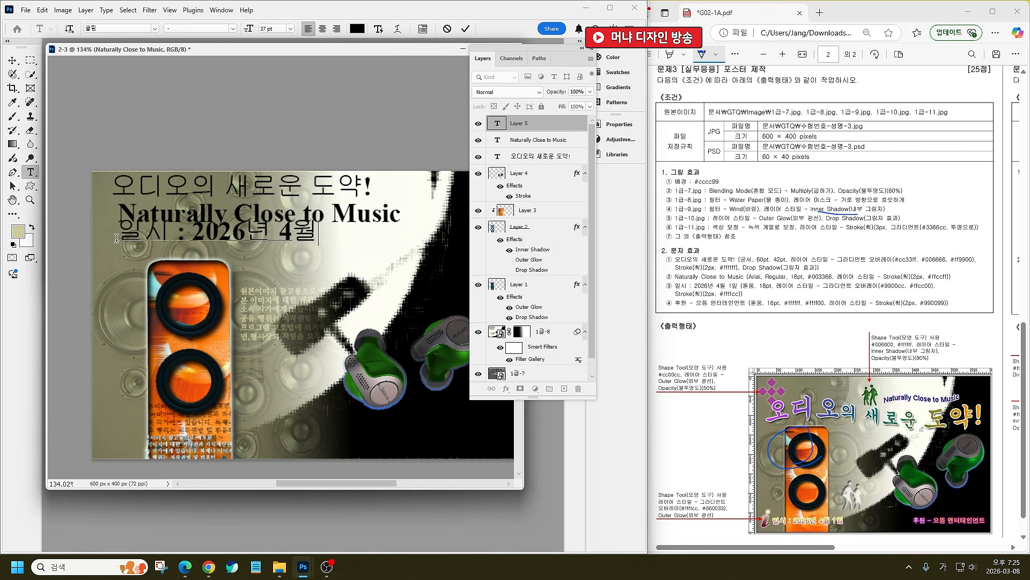
{"action": "type", "text": "1일"}
Step: Add a second line reading "후원 - 으뜸 엔터테인먼트" to the date text layer and commit the text
{"action": "key", "text": "Return"}
{"action": "type", "text": "후원"}
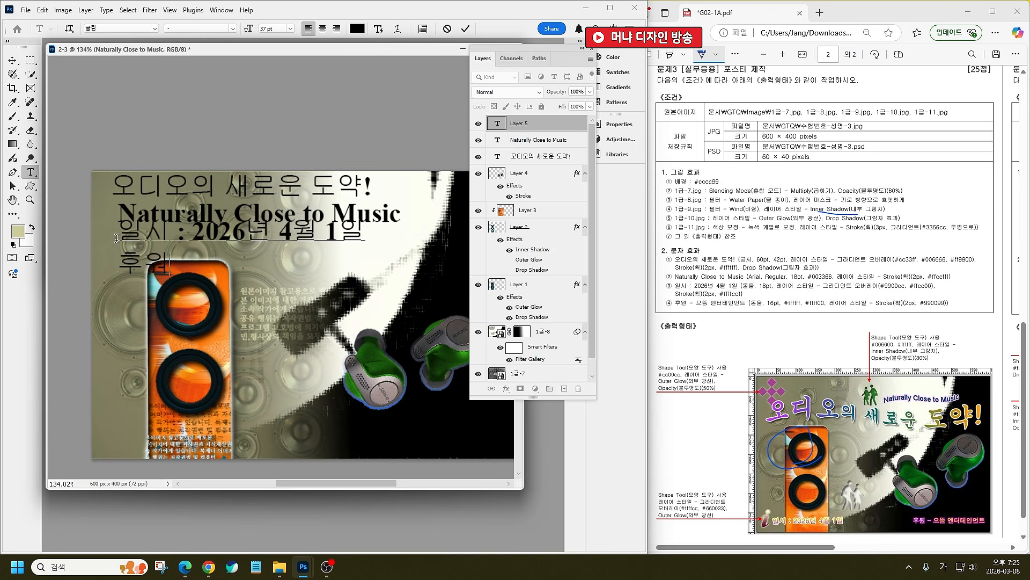
{"action": "type", "text": " - 으뜸 엔터"}
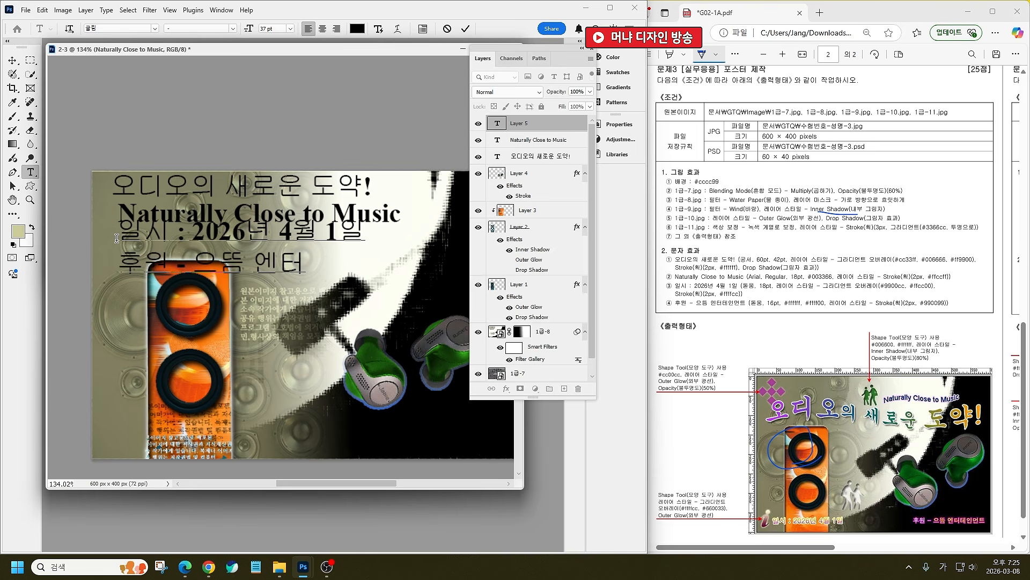
{"action": "type", "text": "테인먼"}
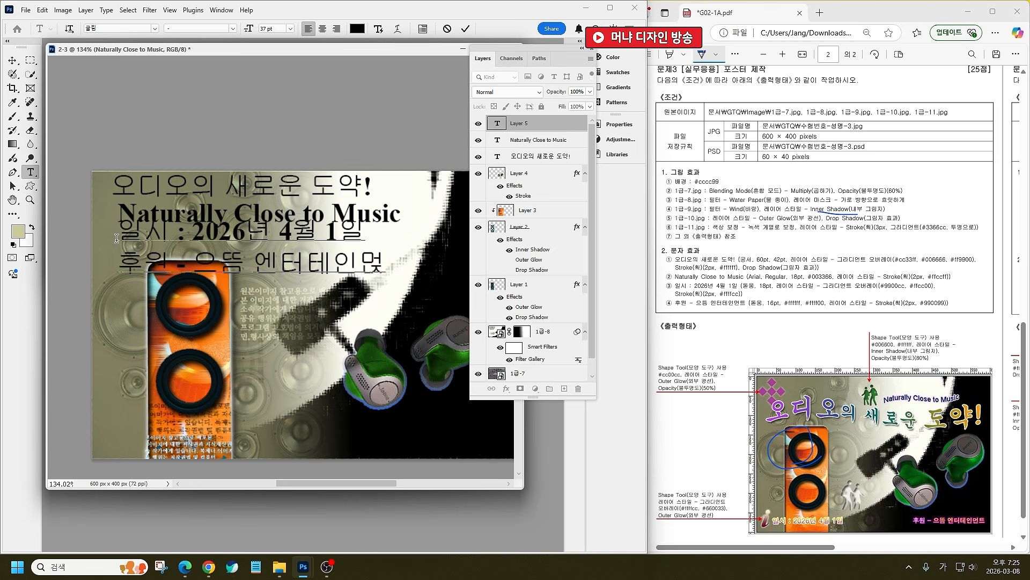
{"action": "type", "text": "트"}
{"action": "key", "text": "BackSpace"}
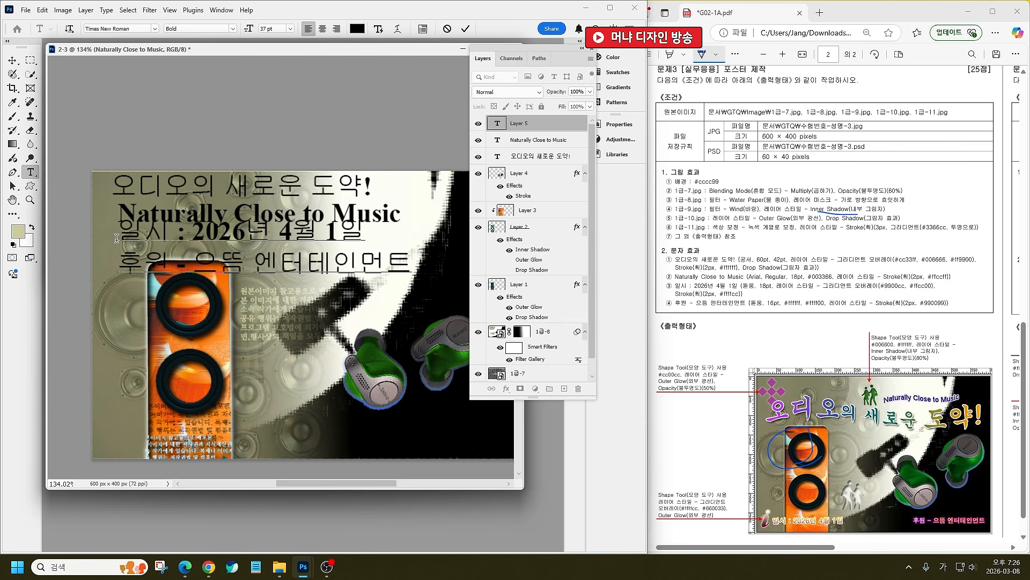
{"action": "left_click", "coordinate": [12, 61]}
Step: Remove the sponsor line from the date text layer, keeping only the date line
{"action": "double_click", "coordinate": [498, 125]}
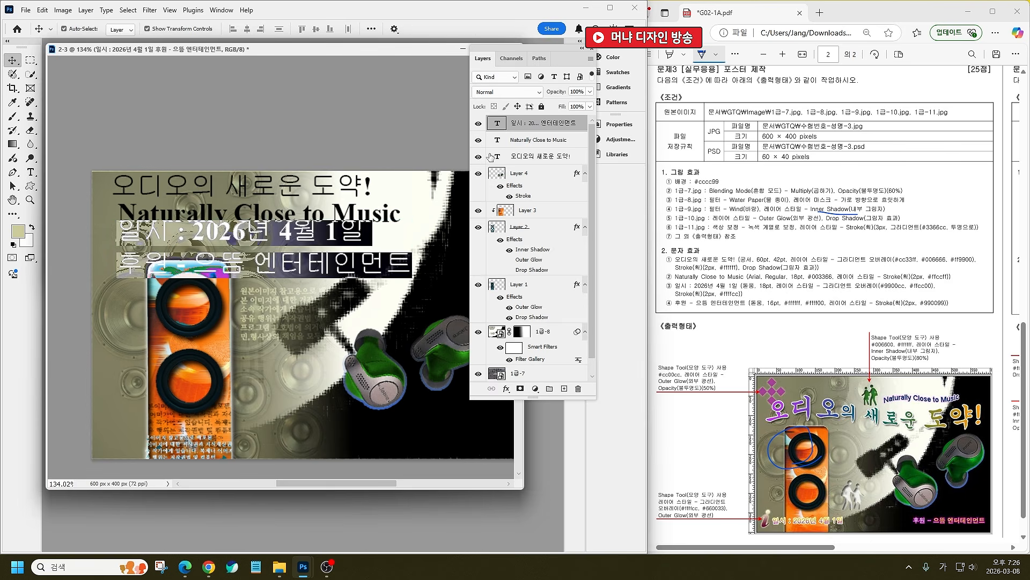
{"action": "left_click", "coordinate": [305, 267]}
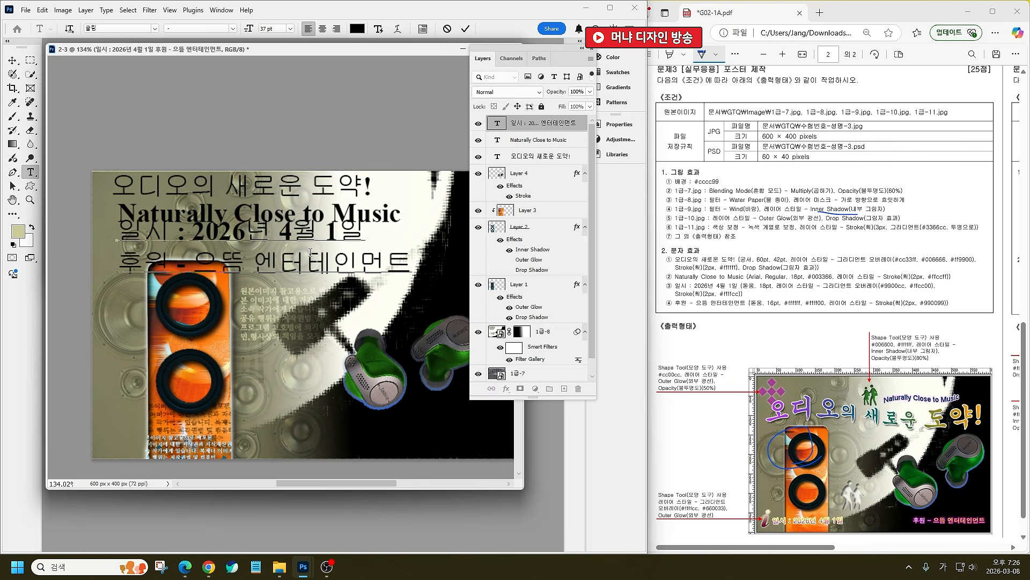
{"action": "left_click_drag", "start_coordinate": [361, 226], "coordinate": [427, 271]}
{"action": "key", "text": "BackSpace"}
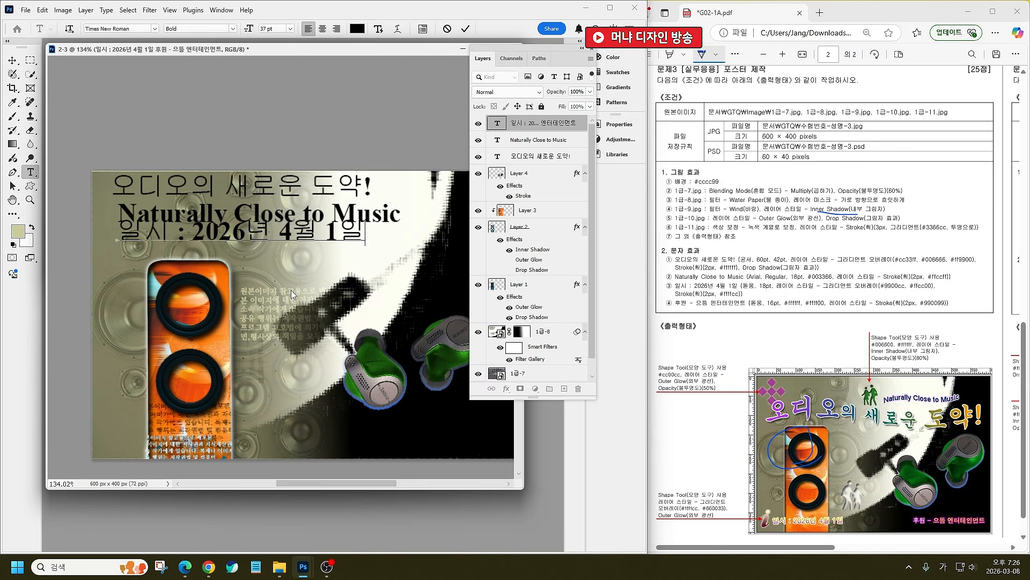
{"action": "key", "text": "ctrl+Return"}
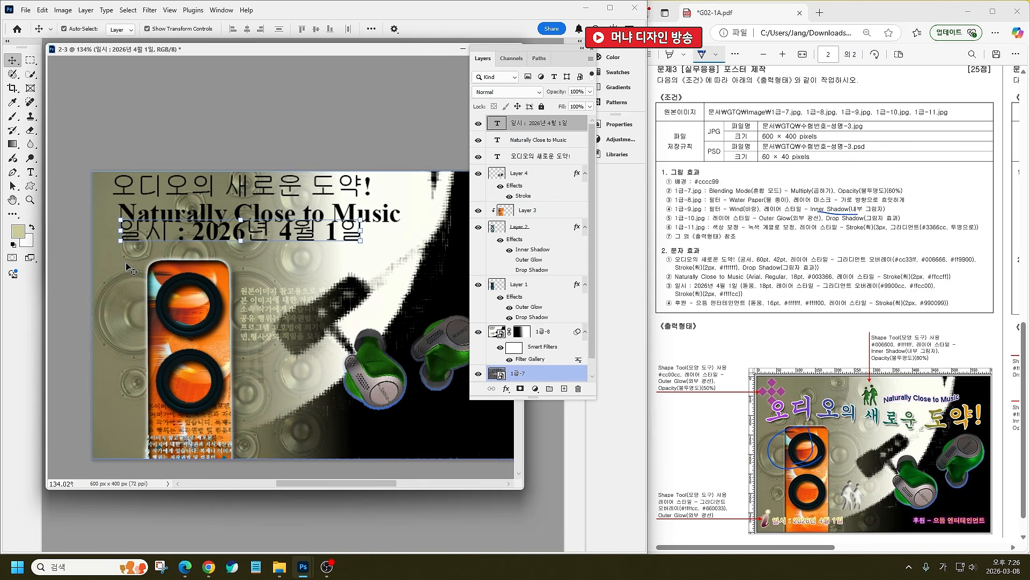
Step: Create a separate text layer below the date reading "후원 - 으뜸 엔터테인먼트"
{"action": "left_click", "coordinate": [31, 172]}
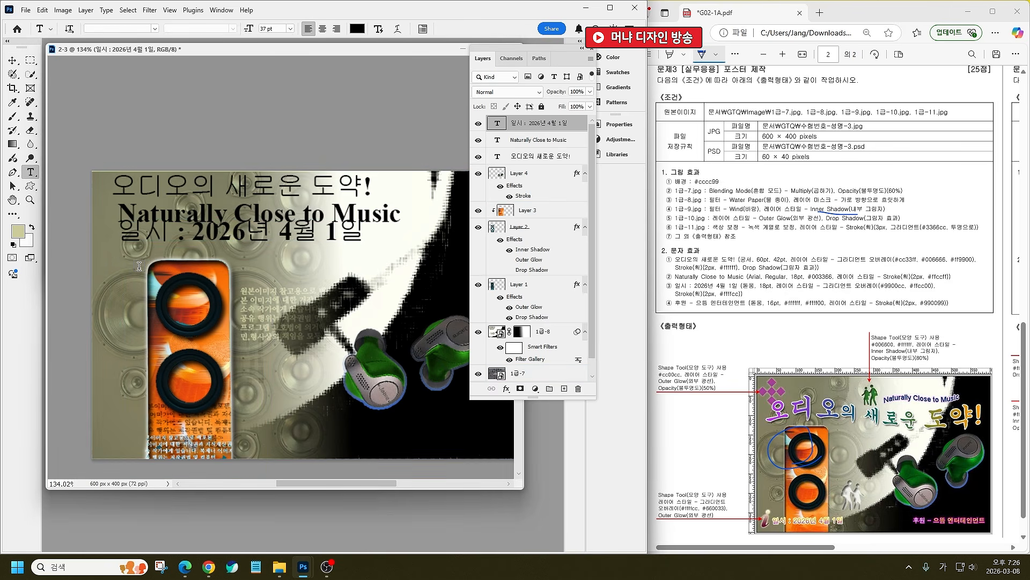
{"action": "left_click", "coordinate": [126, 265]}
{"action": "type", "text": "후원 - 으뜸 엔터테인먼트"}
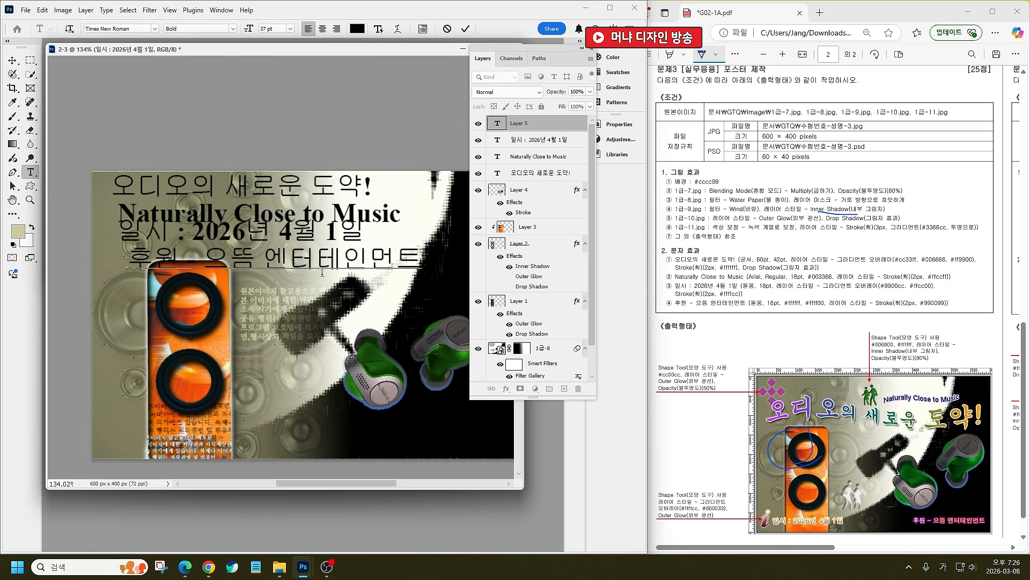
{"action": "left_click", "coordinate": [12, 60]}
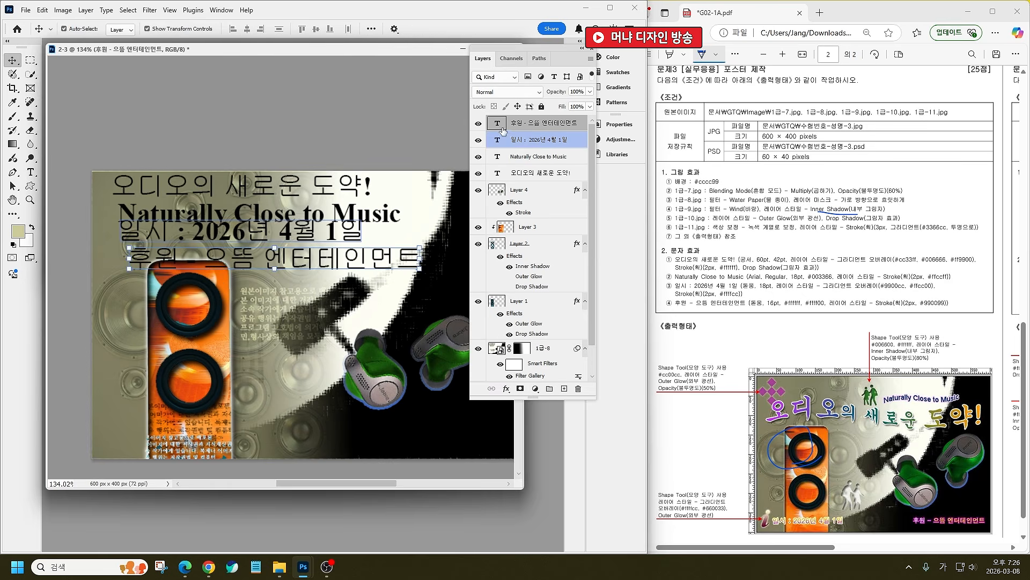
Step: Set the sponsor text's font to 돋움 and its size to 16 pt
{"action": "double_click", "coordinate": [497, 124]}
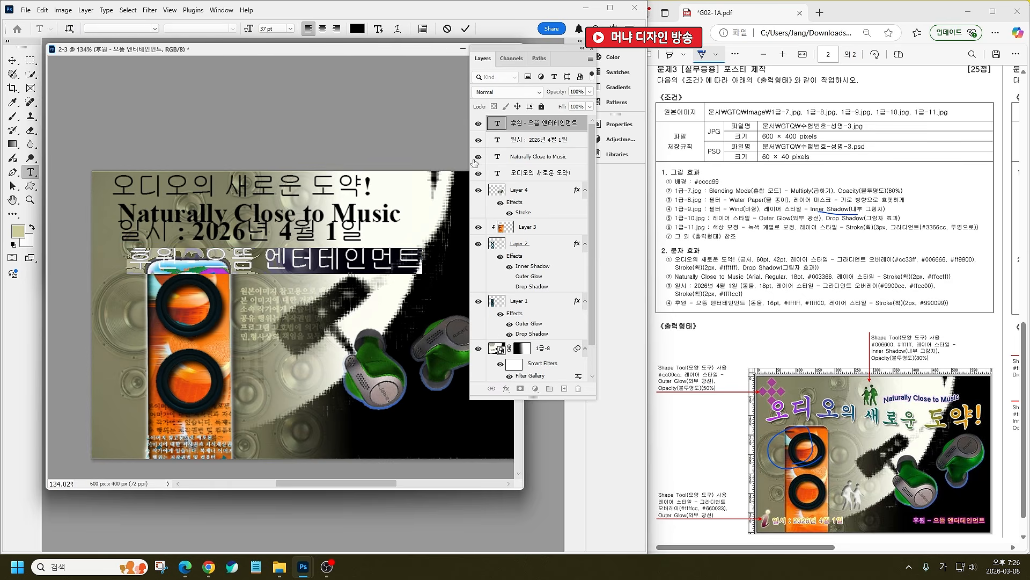
{"action": "left_click", "coordinate": [105, 29]}
{"action": "type", "text": "돋움"}
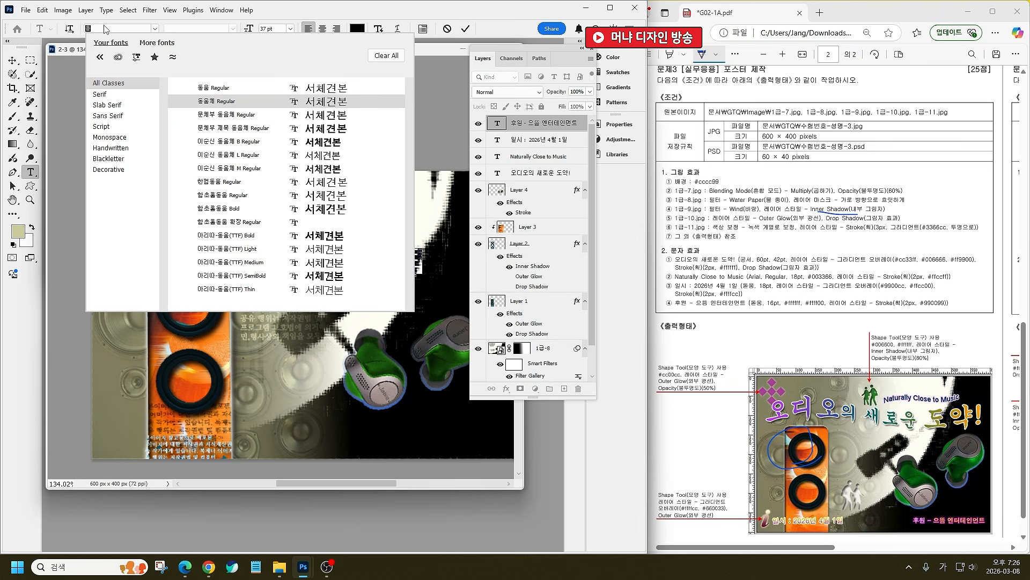
{"action": "key", "text": "Up"}
{"action": "key", "text": "Return"}
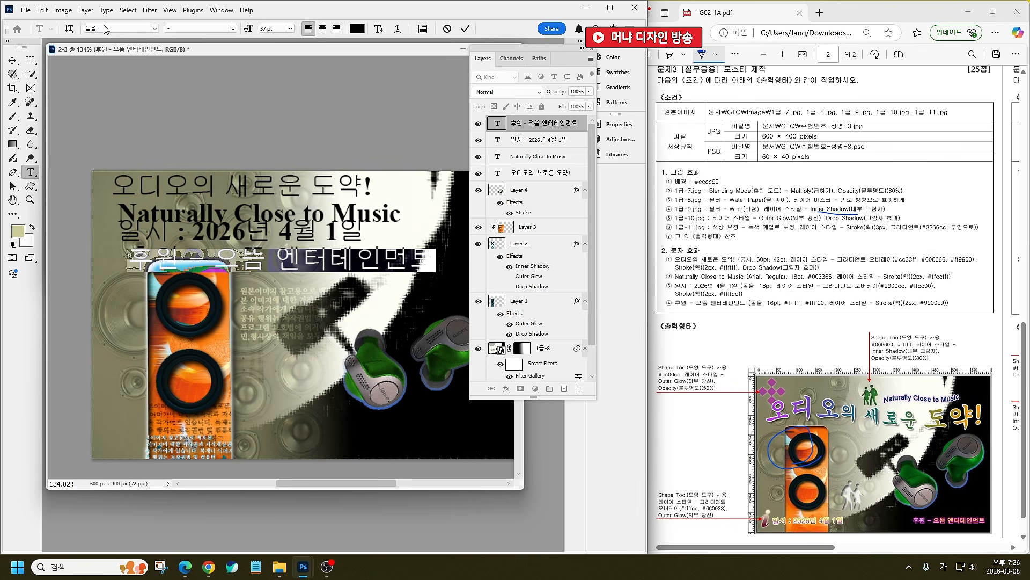
{"action": "double_click", "coordinate": [264, 28]}
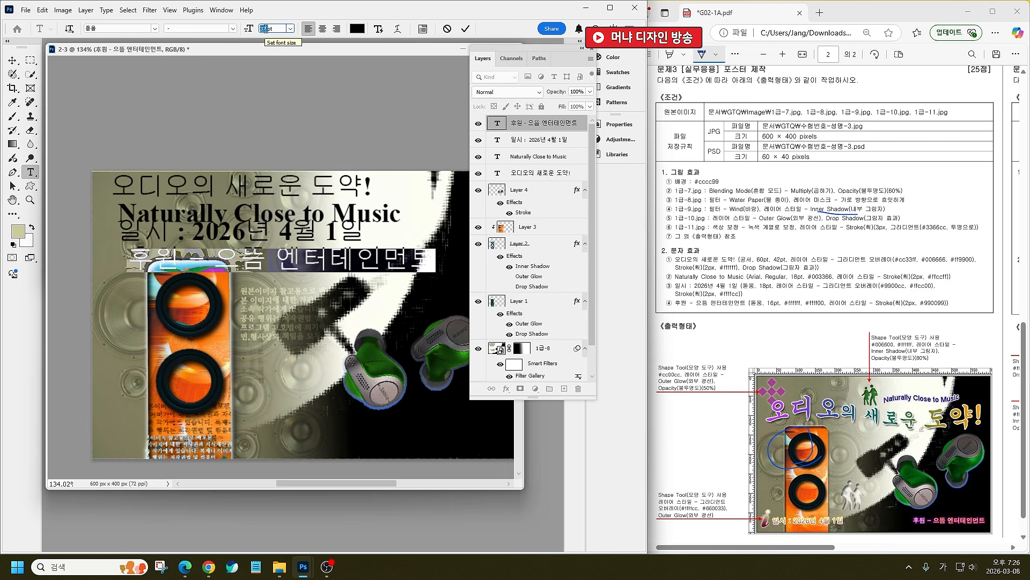
{"action": "type", "text": "16"}
{"action": "key", "text": "Return"}
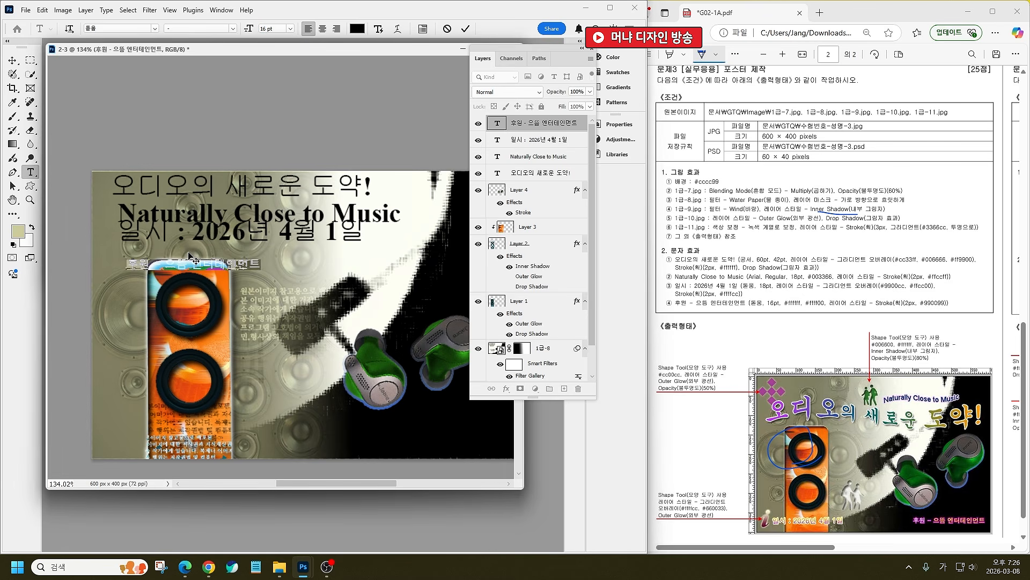
Step: Color only the "후원" part at the start of the sponsor text #ffffff
{"action": "left_click_drag", "start_coordinate": [166, 264], "coordinate": [86, 254]}
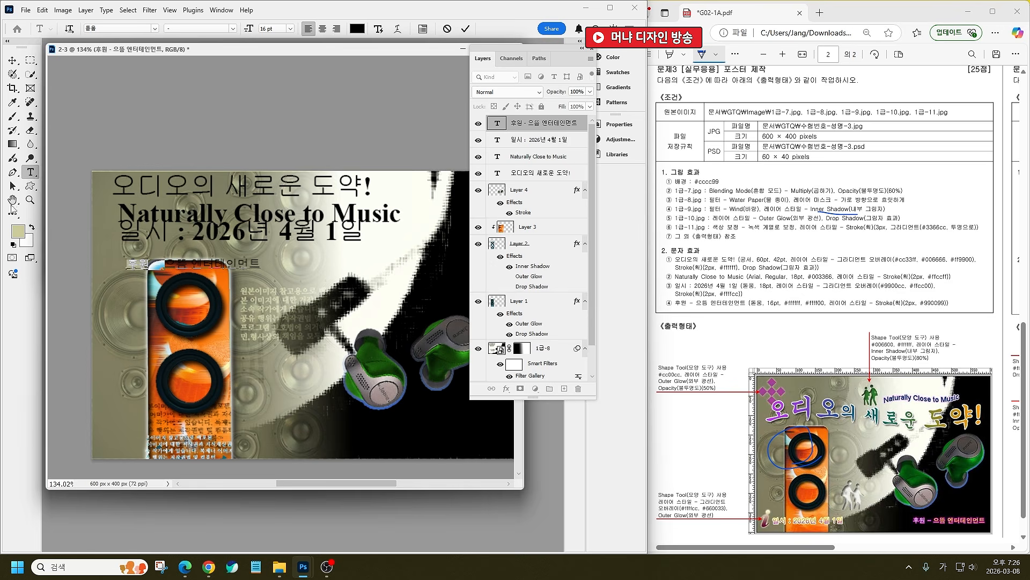
{"action": "left_click", "coordinate": [365, 30]}
{"action": "type", "text": "ffffff"}
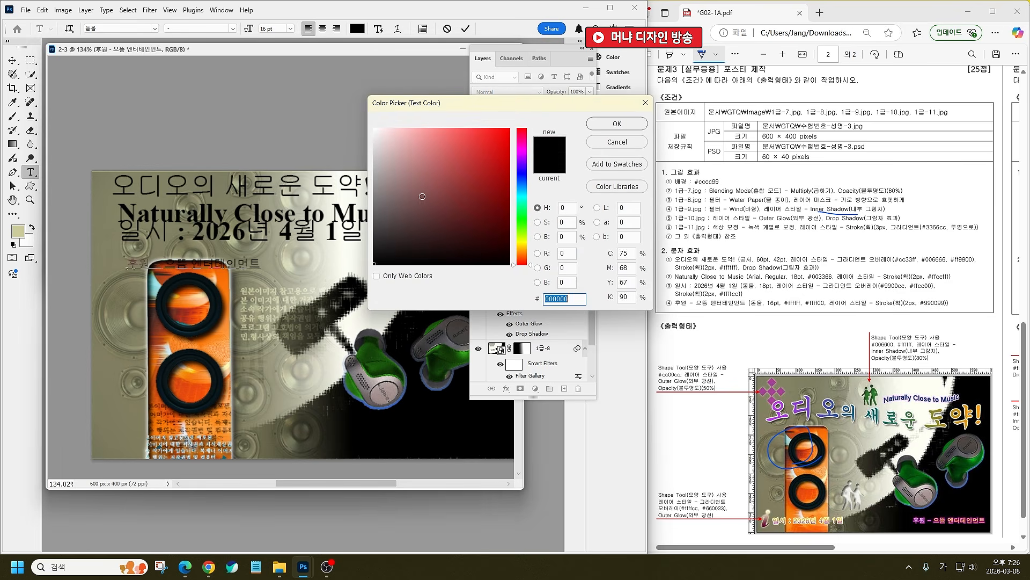
{"action": "left_click", "coordinate": [615, 123]}
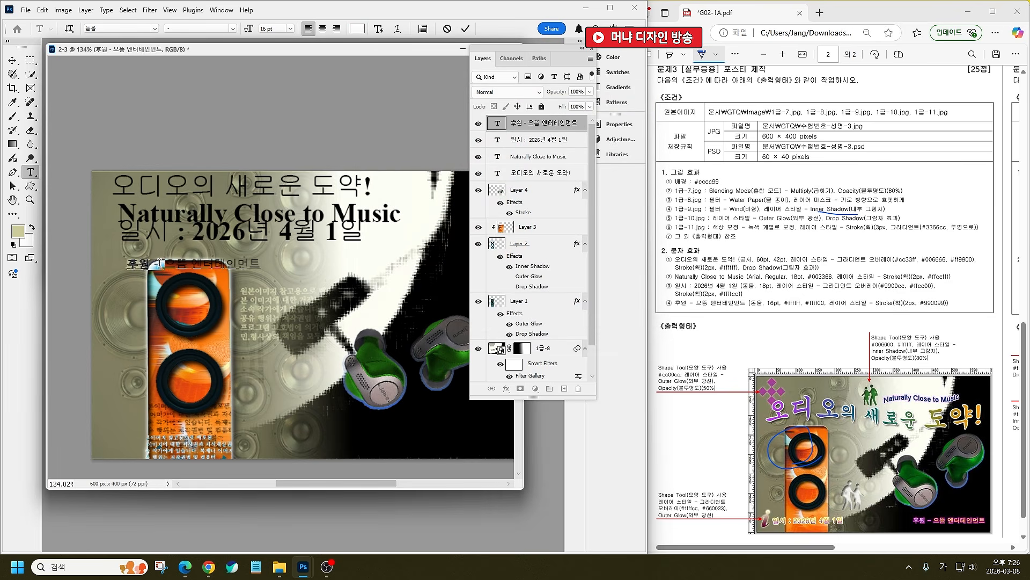
Step: Color the remaining "- 으뜸 엔터테인먼트" part of the sponsor text #ffff00 and commit the text edit
{"action": "left_click_drag", "start_coordinate": [166, 264], "coordinate": [313, 246]}
{"action": "left_click", "coordinate": [358, 29]}
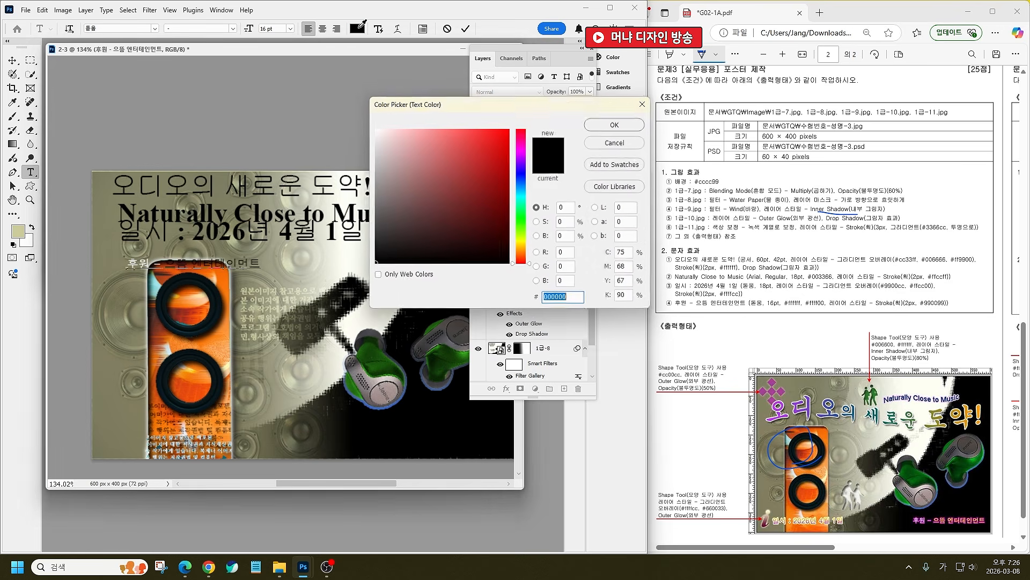
{"action": "key", "text": "BackSpace"}
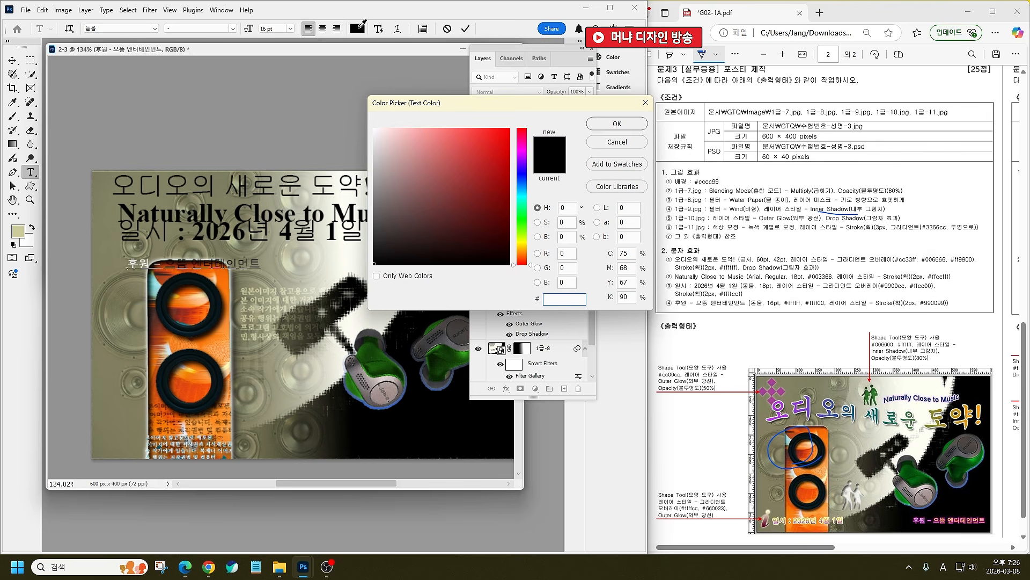
{"action": "type", "text": "ffff00"}
{"action": "key", "text": "Return"}
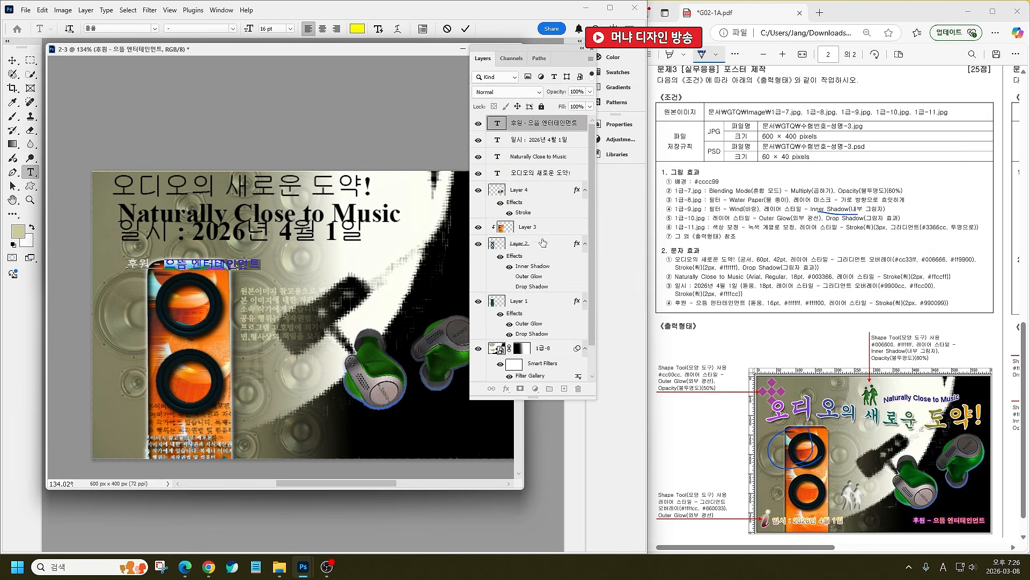
{"action": "key", "text": "ctrl+Return"}
{"action": "key", "text": "v"}
Step: Add a 2 px outside stroke in solid color #990099 to the sponsor text layer
{"action": "left_click", "coordinate": [507, 389]}
{"action": "left_click", "coordinate": [506, 426]}
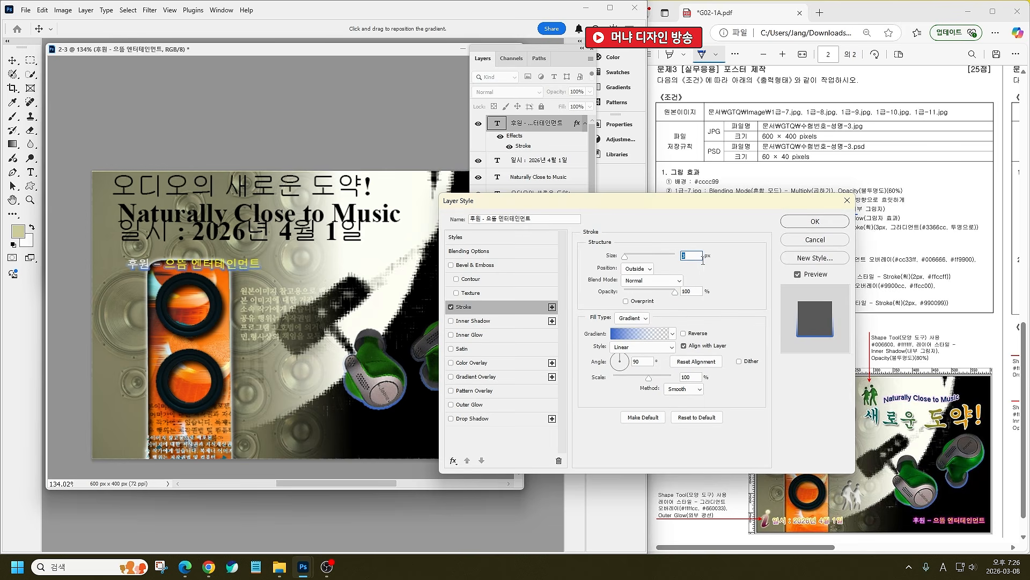
{"action": "key", "text": "Down"}
{"action": "left_click", "coordinate": [637, 317]}
{"action": "left_click", "coordinate": [631, 318]}
{"action": "left_click", "coordinate": [611, 334]}
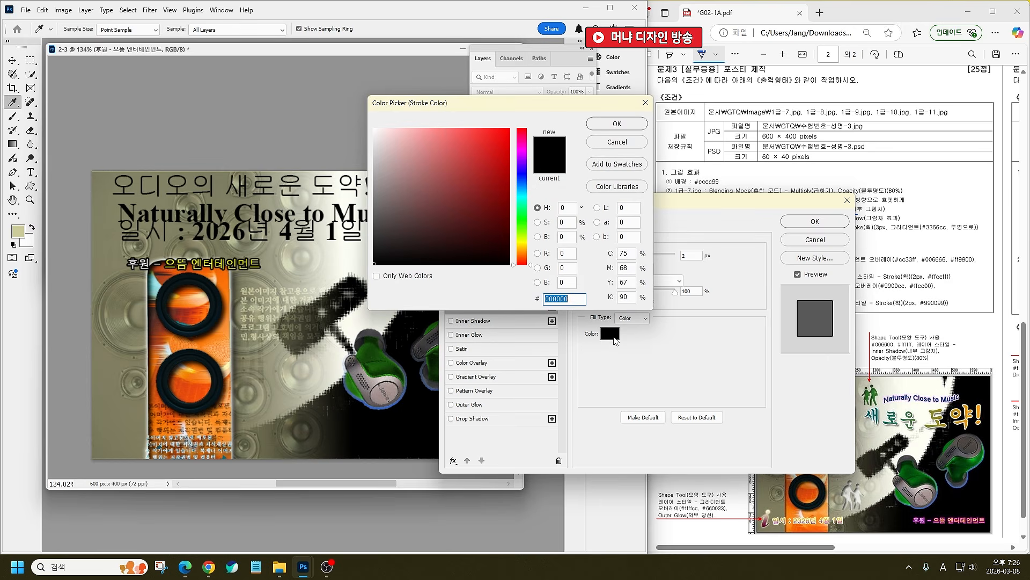
{"action": "type", "text": "990099"}
{"action": "key", "text": "Return"}
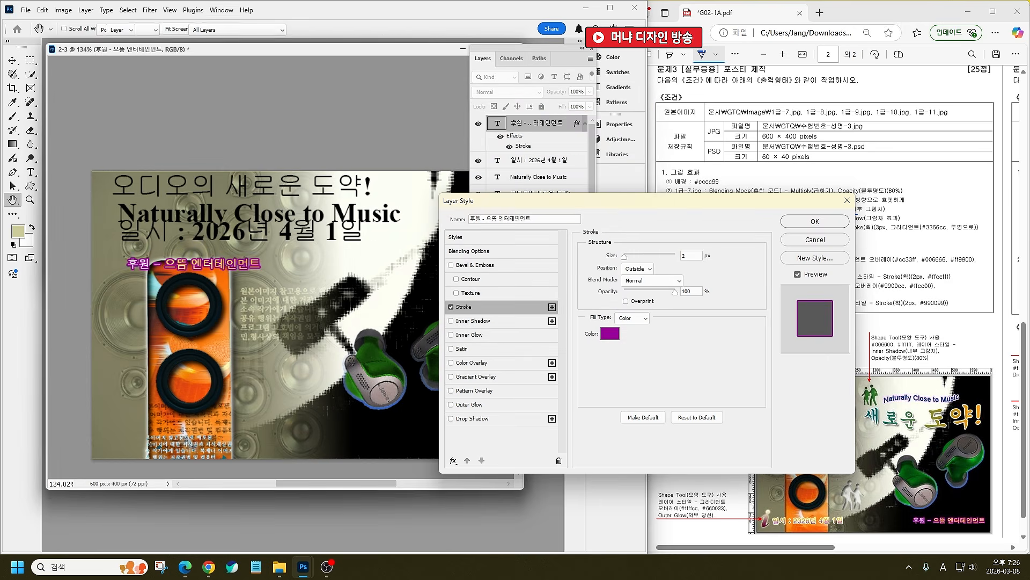
{"action": "key", "text": "Return"}
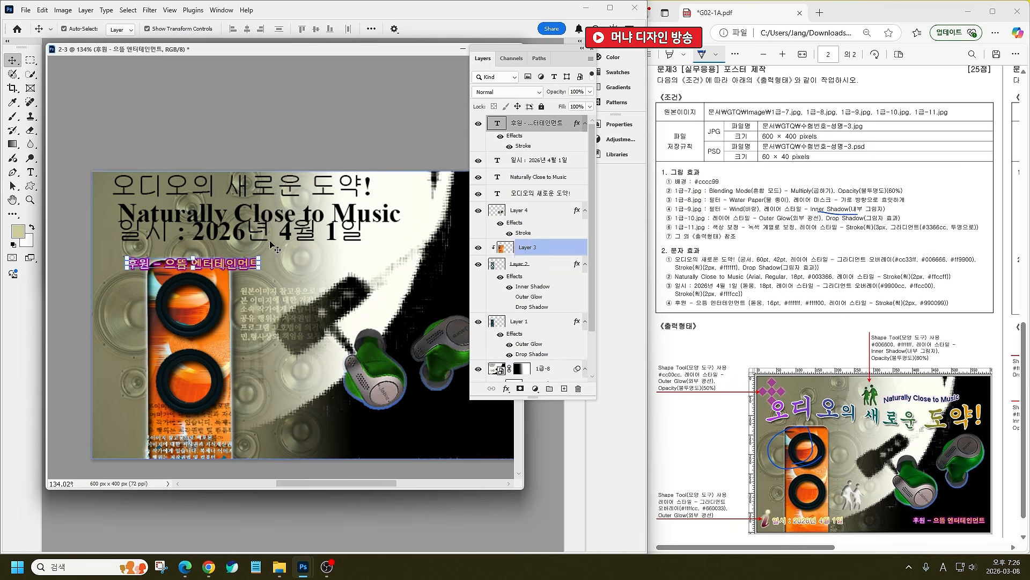
Step: Set the date text layer's font to 돋움 and its size to 18 pt
{"action": "left_click", "coordinate": [523, 248]}
{"action": "double_click", "coordinate": [497, 160]}
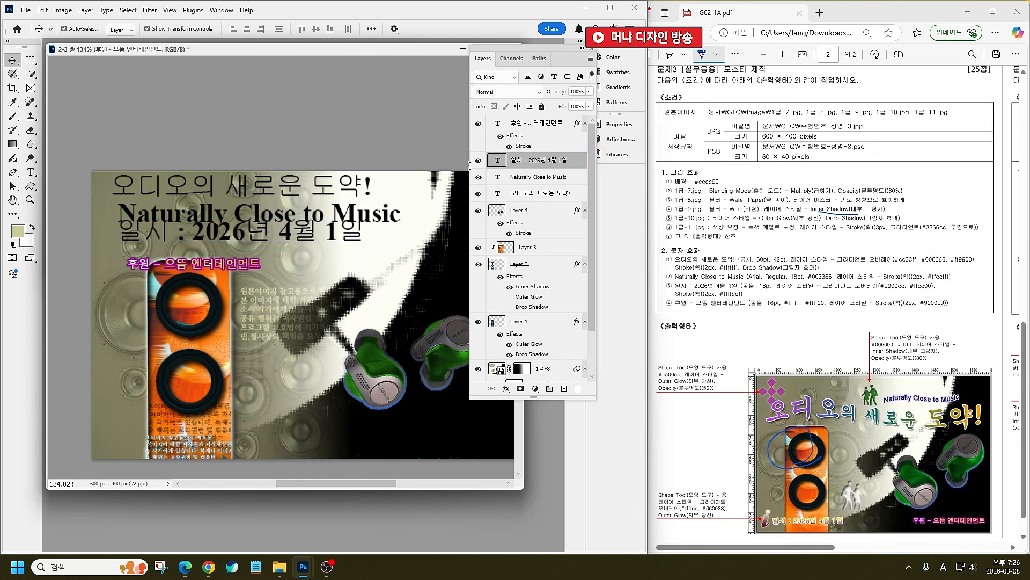
{"action": "left_click", "coordinate": [130, 29]}
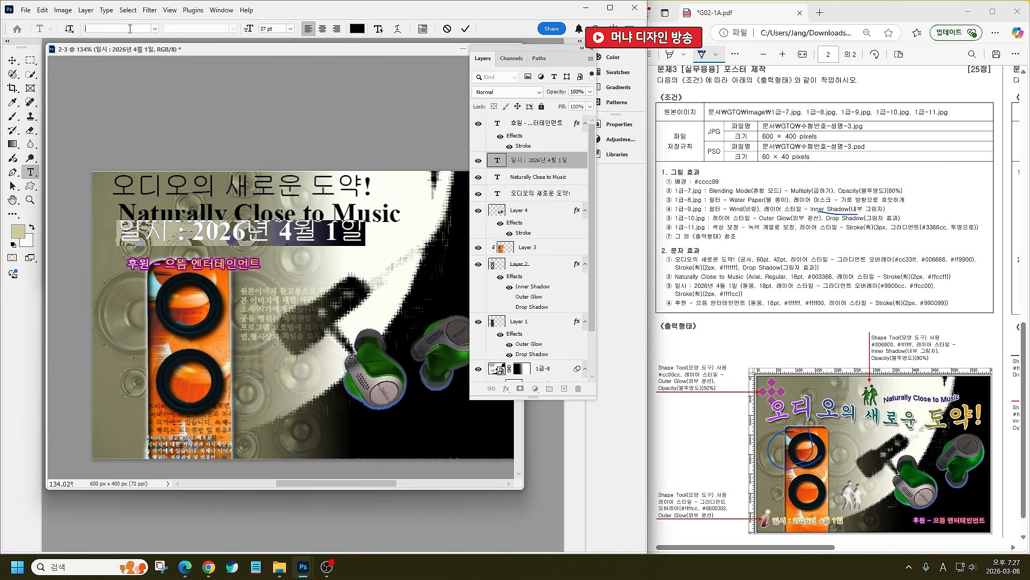
{"action": "left_click", "coordinate": [130, 28]}
{"action": "type", "text": "돋"}
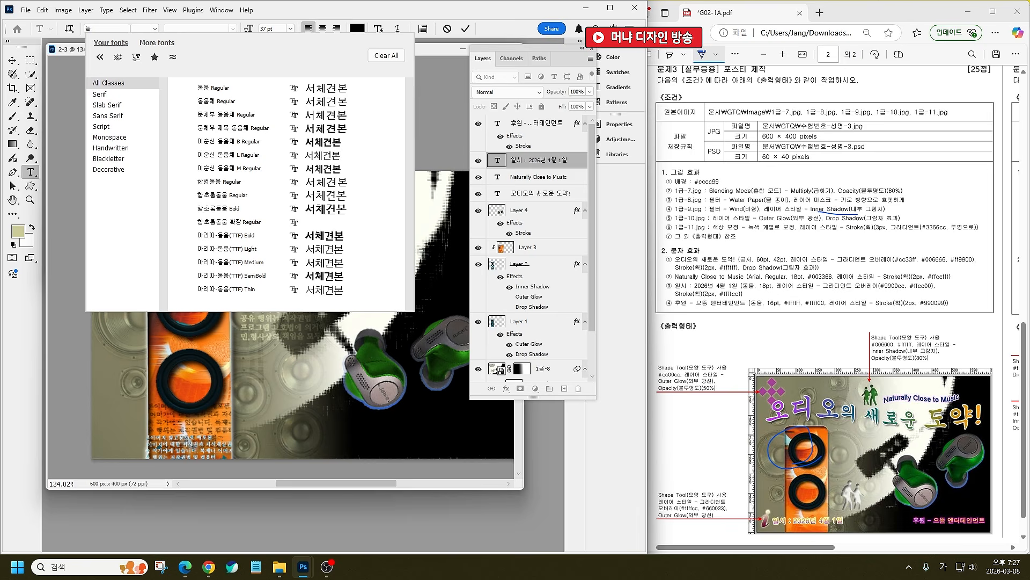
{"action": "type", "text": "움"}
{"action": "key", "text": "Return"}
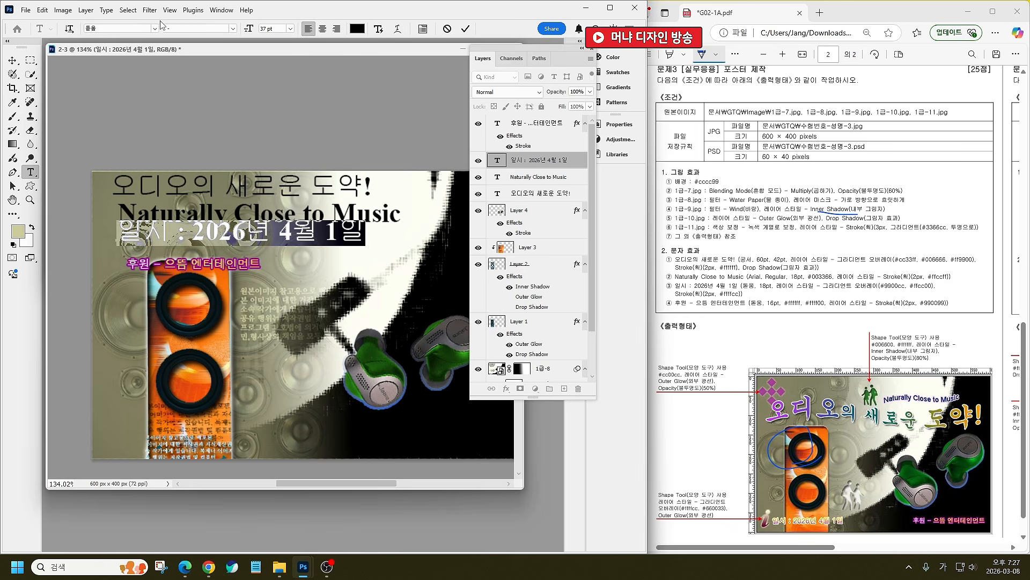
{"action": "left_click", "coordinate": [261, 28]}
{"action": "type", "text": "18"}
{"action": "key", "text": "Return"}
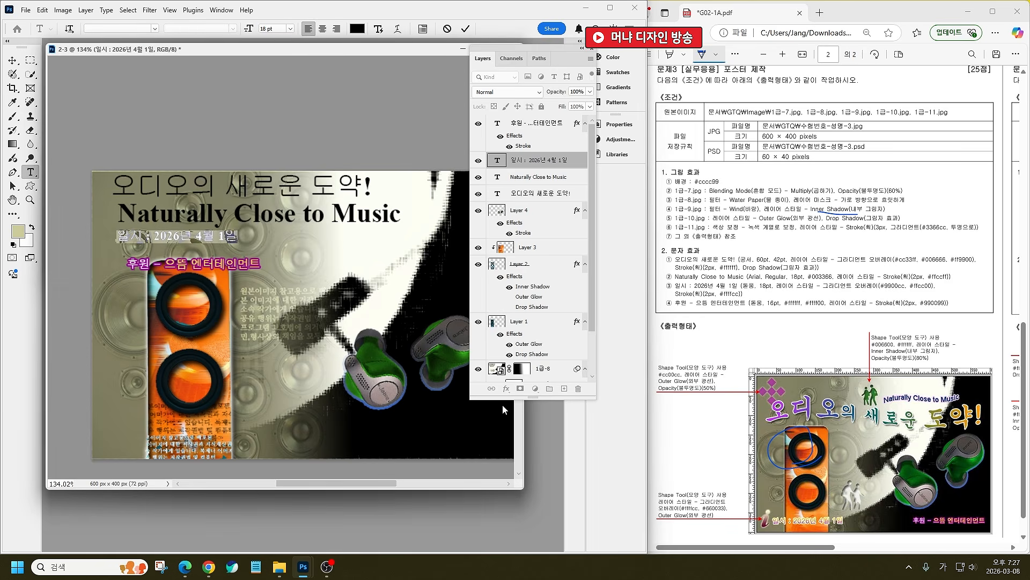
{"action": "key", "text": "ctrl+Return"}
{"action": "key", "text": "v"}
Step: Add a gradient overlay to the date text layer and set the gradient's starting color stop to #9900cc
{"action": "left_click", "coordinate": [506, 388]}
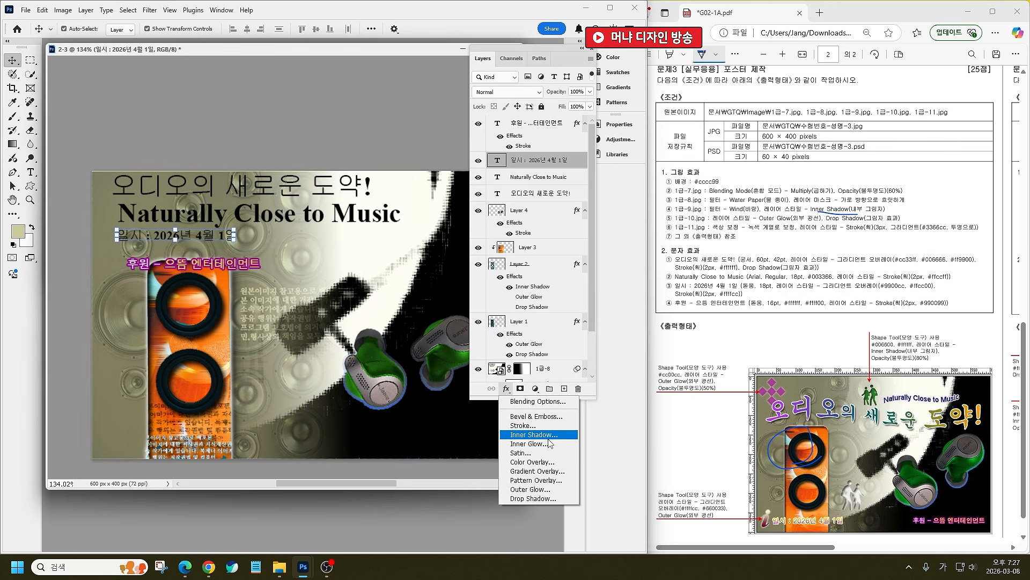
{"action": "left_click", "coordinate": [551, 472]}
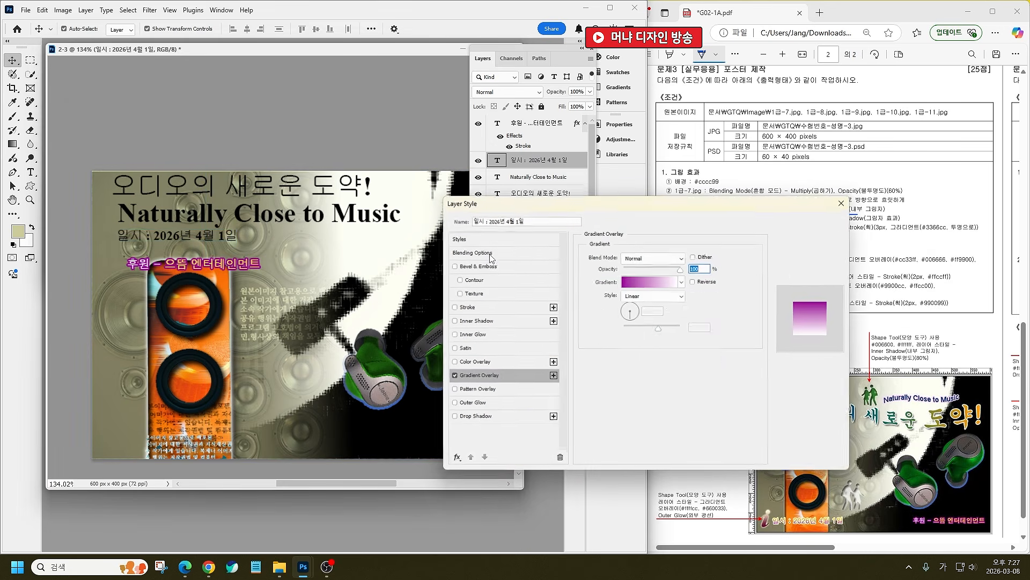
{"action": "left_click_drag", "start_coordinate": [677, 204], "coordinate": [490, 198]}
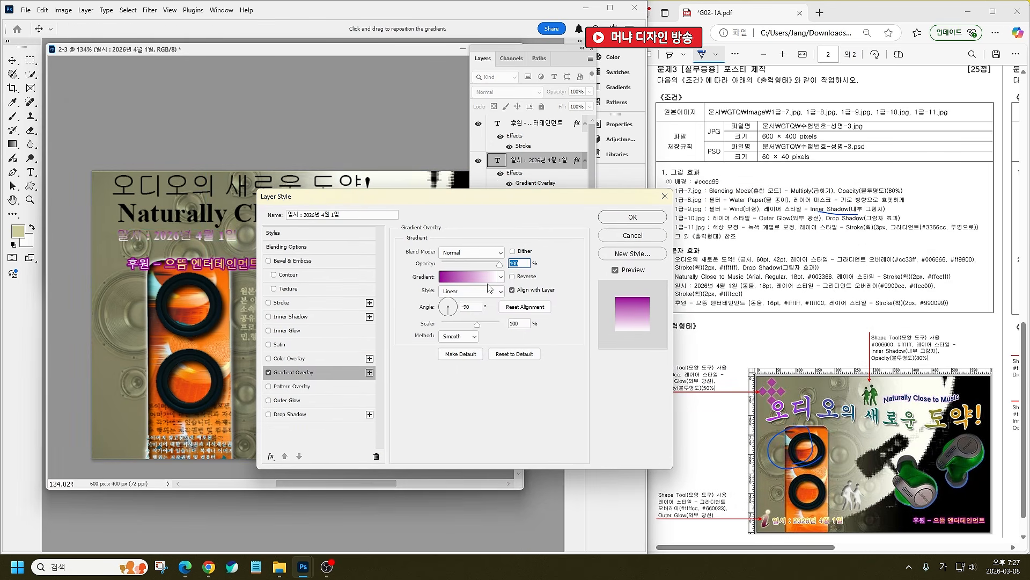
{"action": "left_click", "coordinate": [467, 276]}
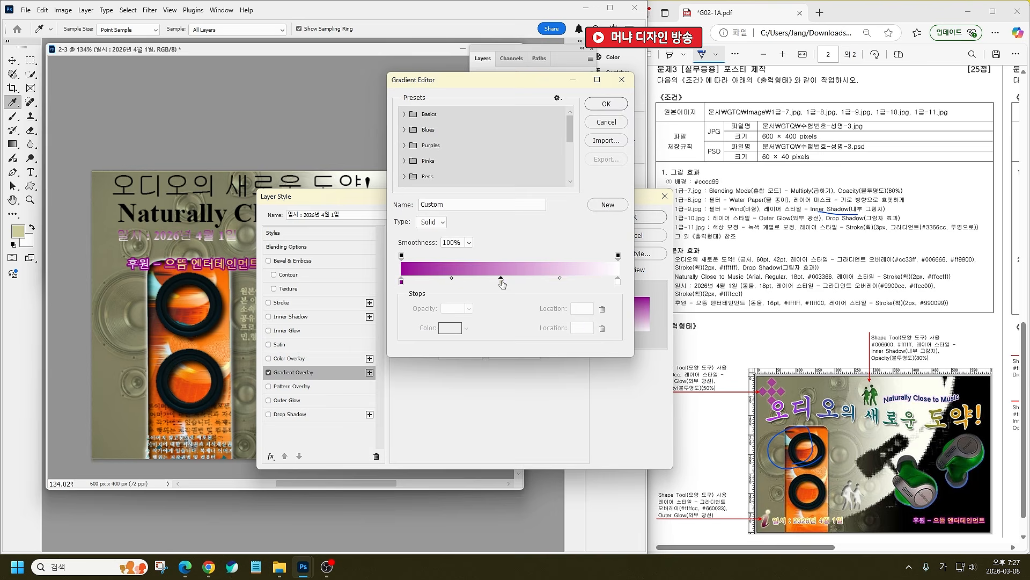
{"action": "double_click", "coordinate": [401, 282]}
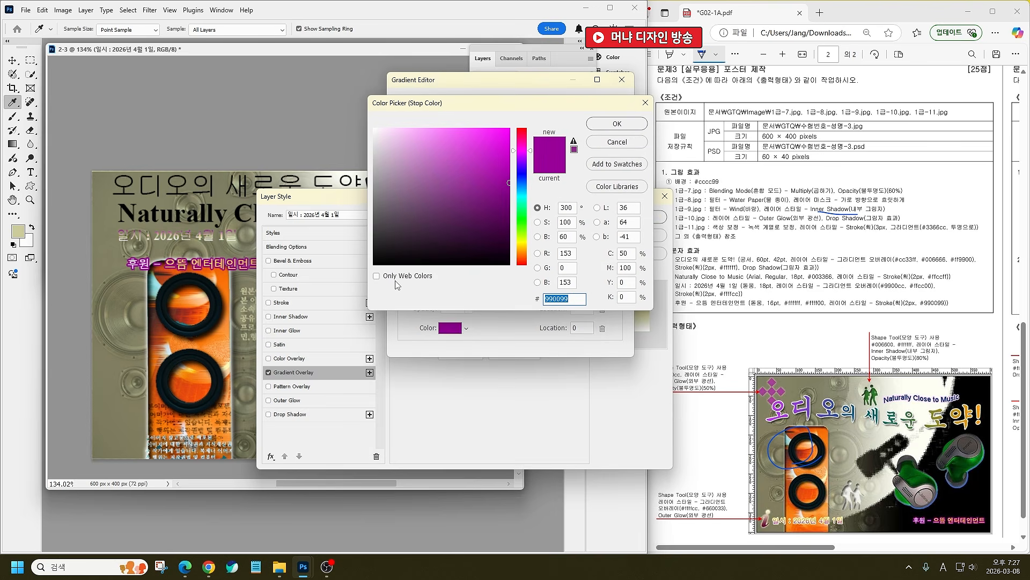
{"action": "type", "text": "9900cc"}
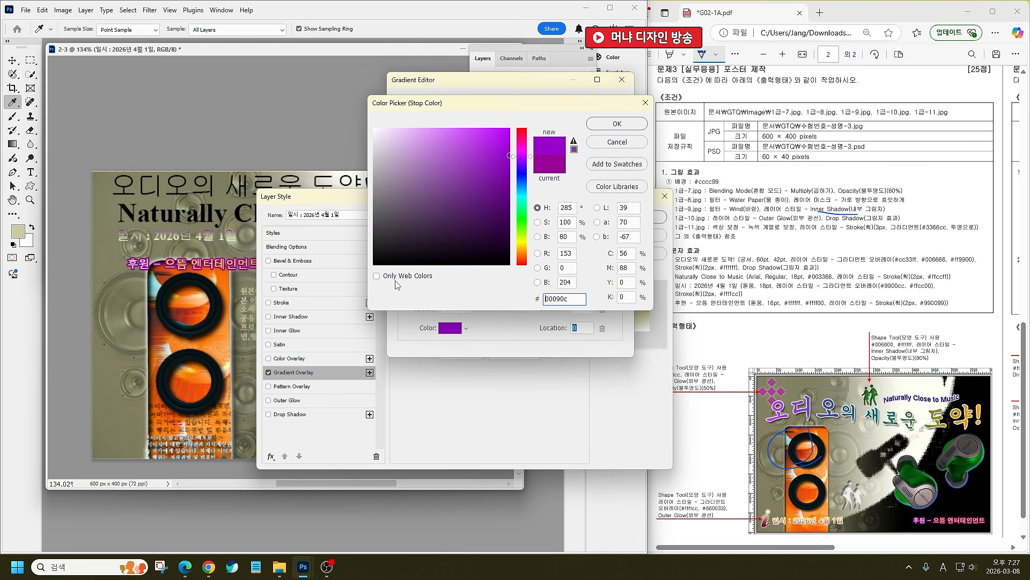
{"action": "key", "text": "Return"}
Step: Remove the middle color stop from the date text's gradient and set the end stop to #ffcc00
{"action": "left_click_drag", "start_coordinate": [500, 280], "coordinate": [513, 433]}
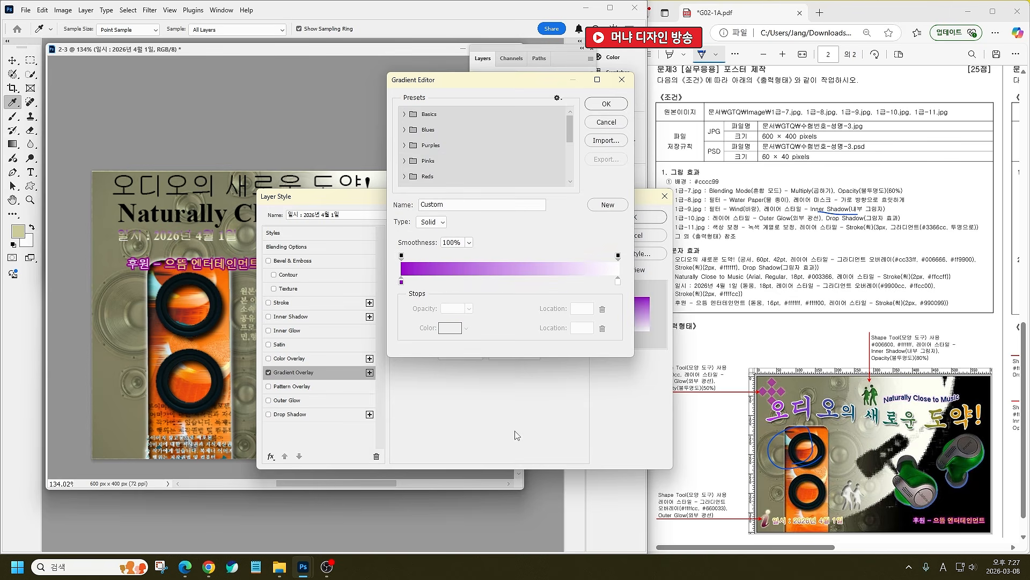
{"action": "double_click", "coordinate": [618, 281]}
{"action": "type", "text": "f"}
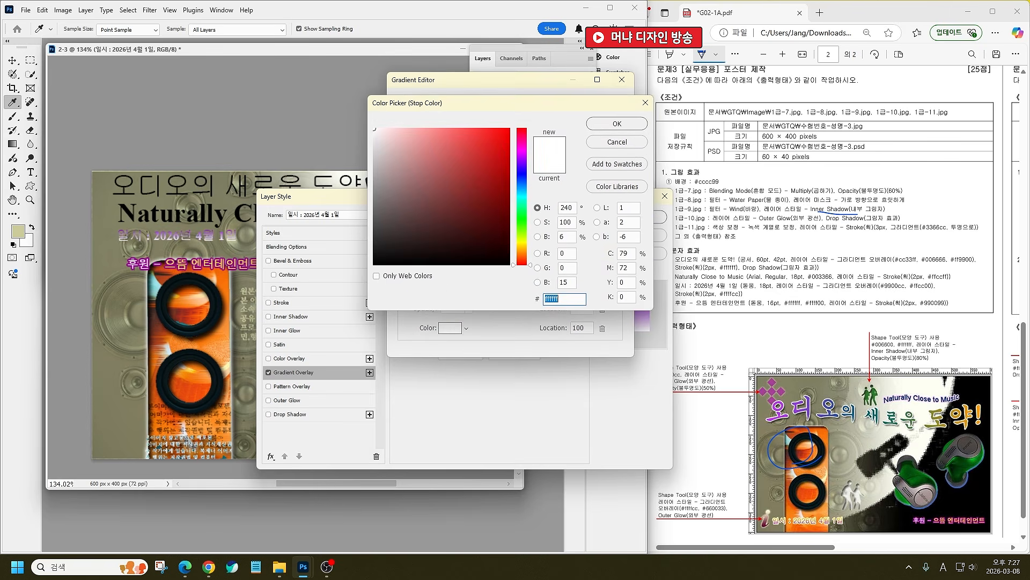
{"action": "type", "text": "c00fc0"}
{"action": "key", "text": "Return"}
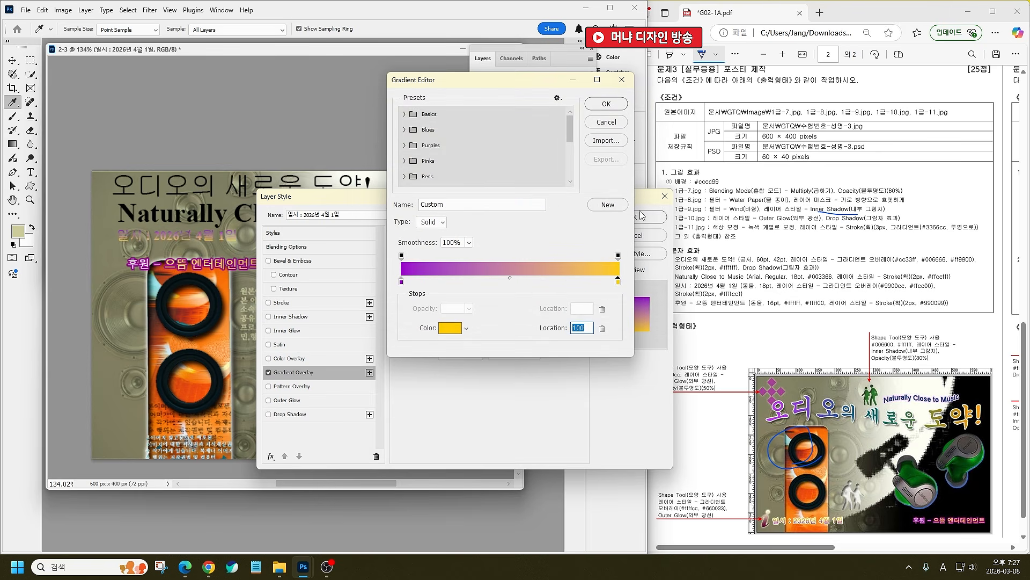
{"action": "left_click", "coordinate": [605, 107]}
Step: Set the angle of the date text's gradient overlay to 90°
{"action": "left_click_drag", "start_coordinate": [584, 201], "coordinate": [607, 284]}
{"action": "left_click", "coordinate": [472, 384]}
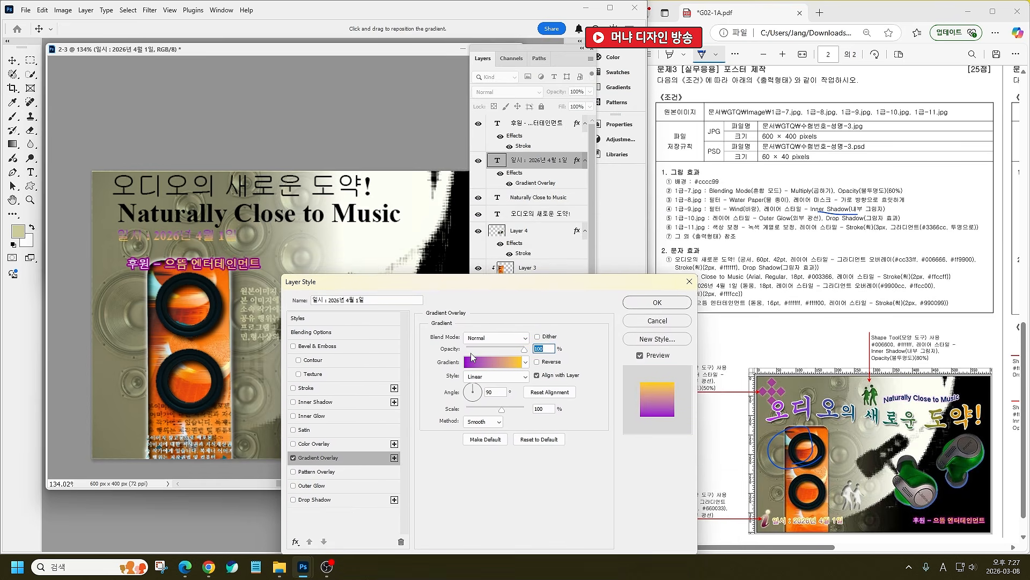
{"action": "left_click_drag", "start_coordinate": [504, 285], "coordinate": [452, 264]}
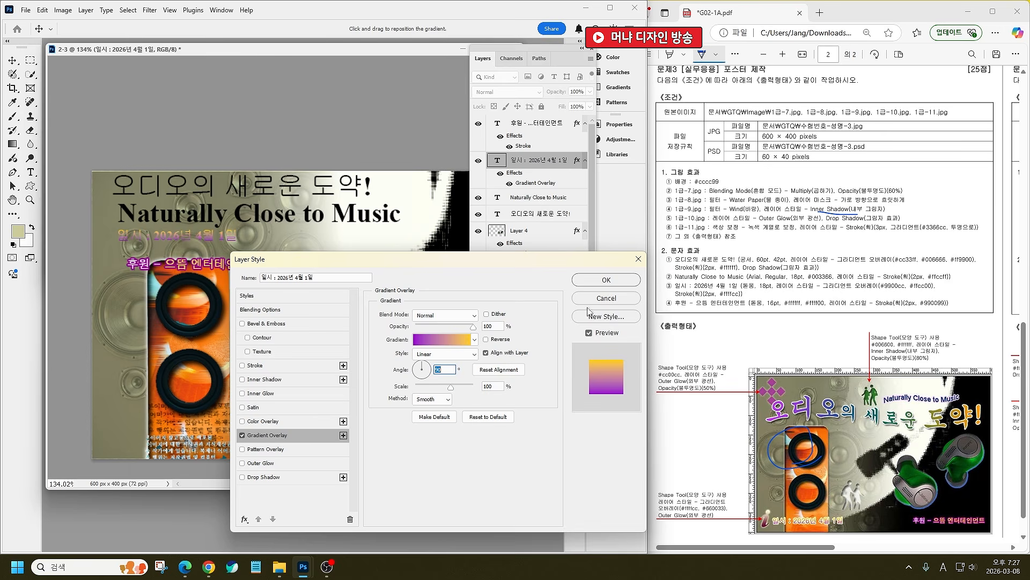
Step: Add a 2 px stroke in #ffffcc to the date text layer
{"action": "left_click", "coordinate": [256, 365]}
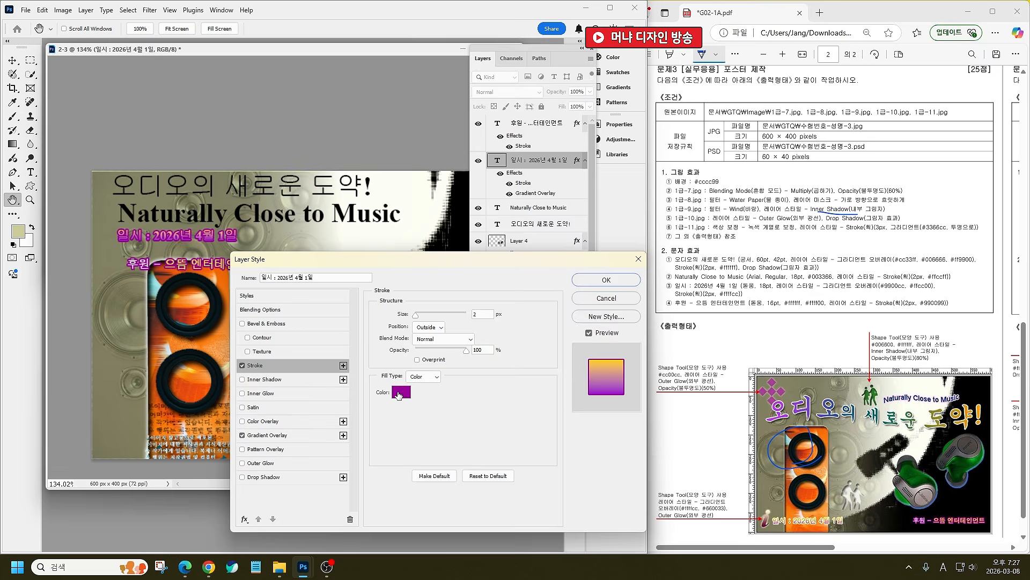
{"action": "left_click", "coordinate": [399, 395]}
{"action": "type", "text": "ffffcc"}
{"action": "key", "text": "Return"}
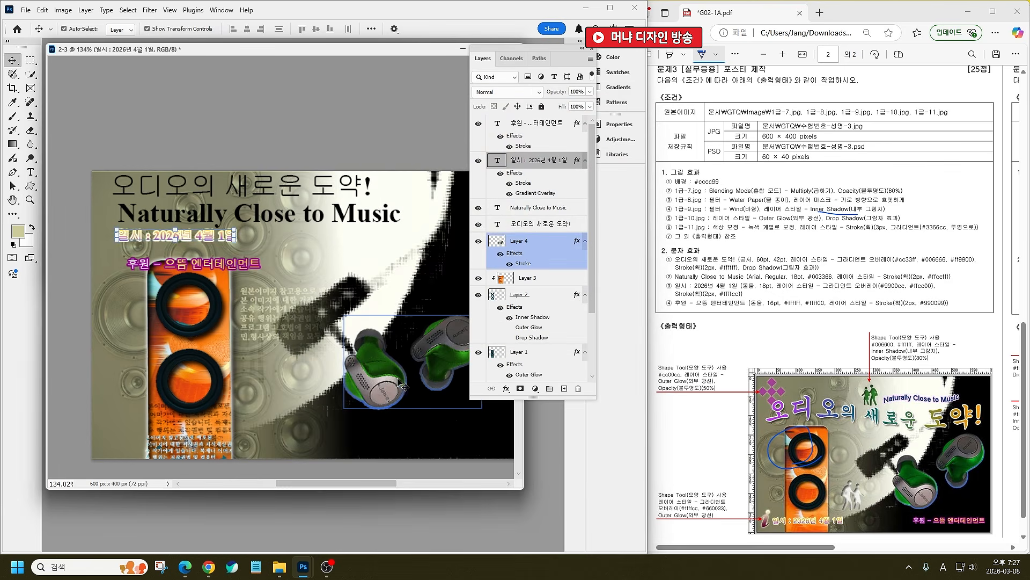
Step: Change the font of the "Naturally Close to Music" text layer to Arial Regular
{"action": "left_click", "coordinate": [498, 208]}
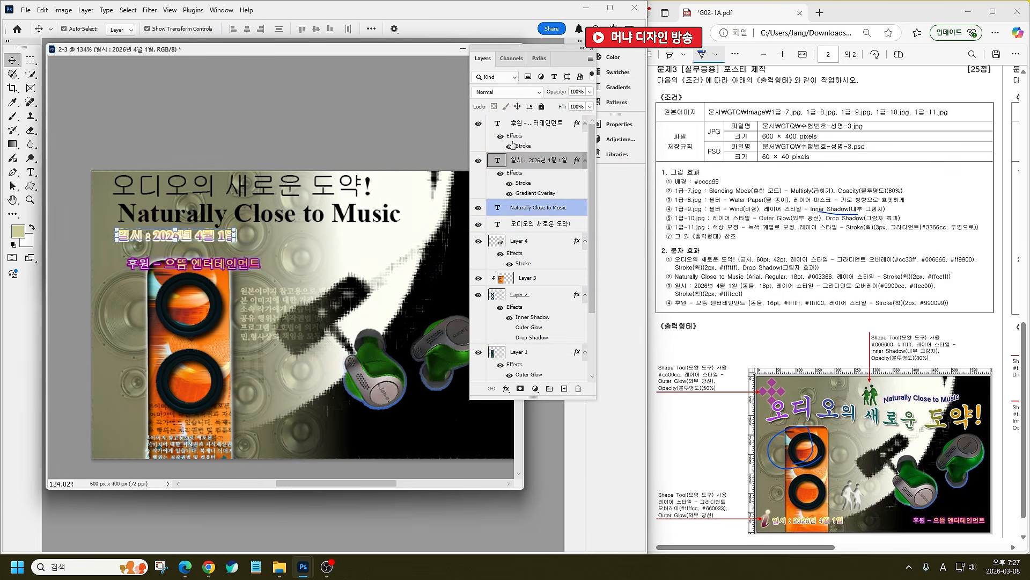
{"action": "double_click", "coordinate": [497, 208]}
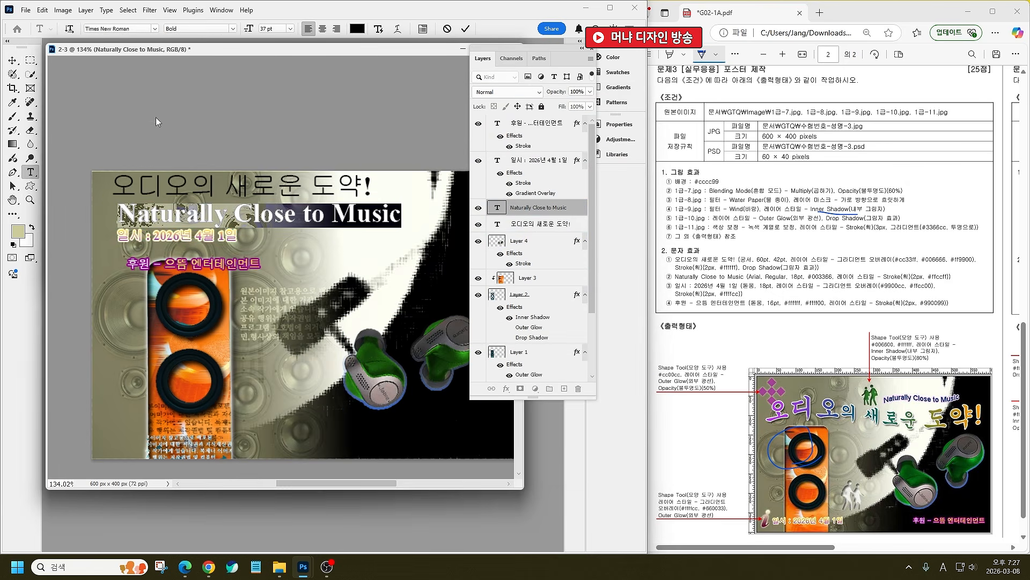
{"action": "left_click", "coordinate": [125, 29]}
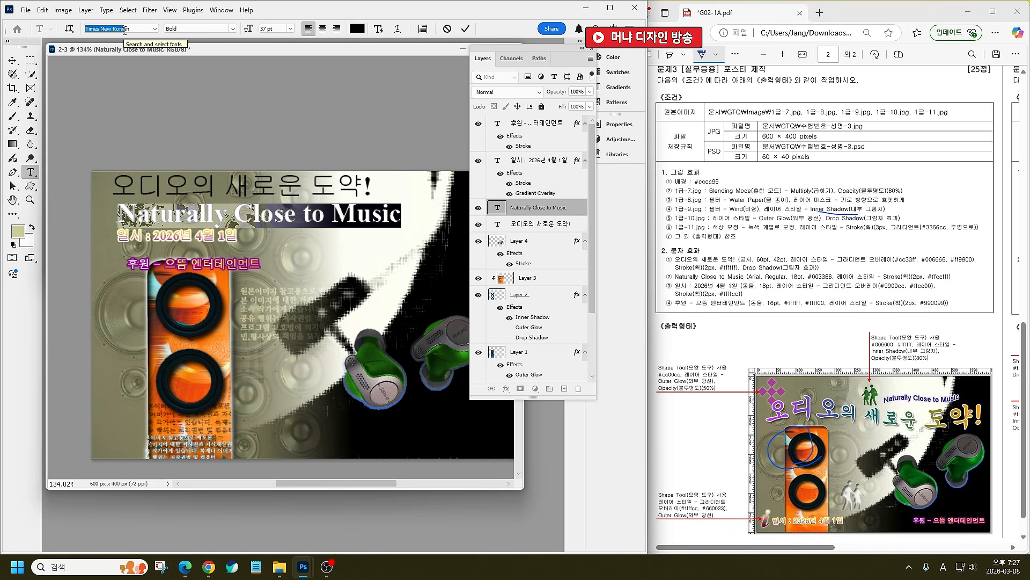
{"action": "type", "text": "an"}
{"action": "key", "text": "BackSpace"}
{"action": "key", "text": "BackSpace"}
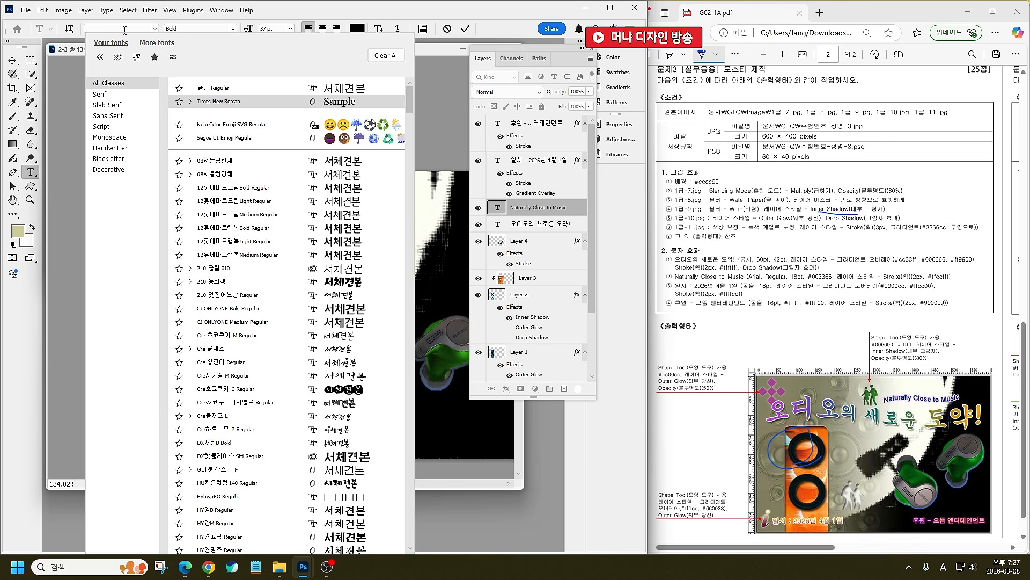
{"action": "type", "text": "ar"}
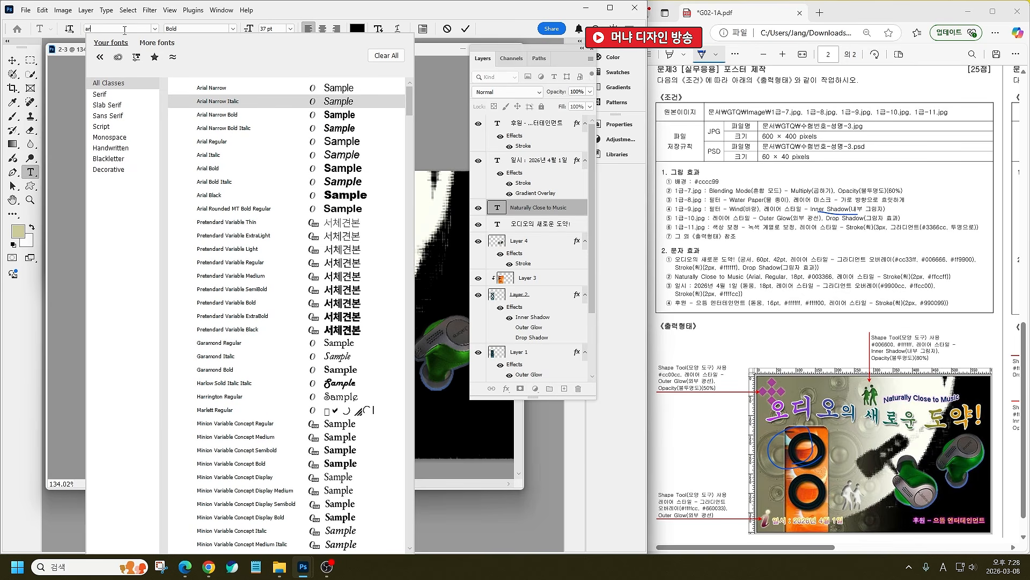
{"action": "key", "text": "Down"}
{"action": "key", "text": "Down"}
{"action": "key", "text": "Down"}
{"action": "key", "text": "Down"}
{"action": "key", "text": "Down"}
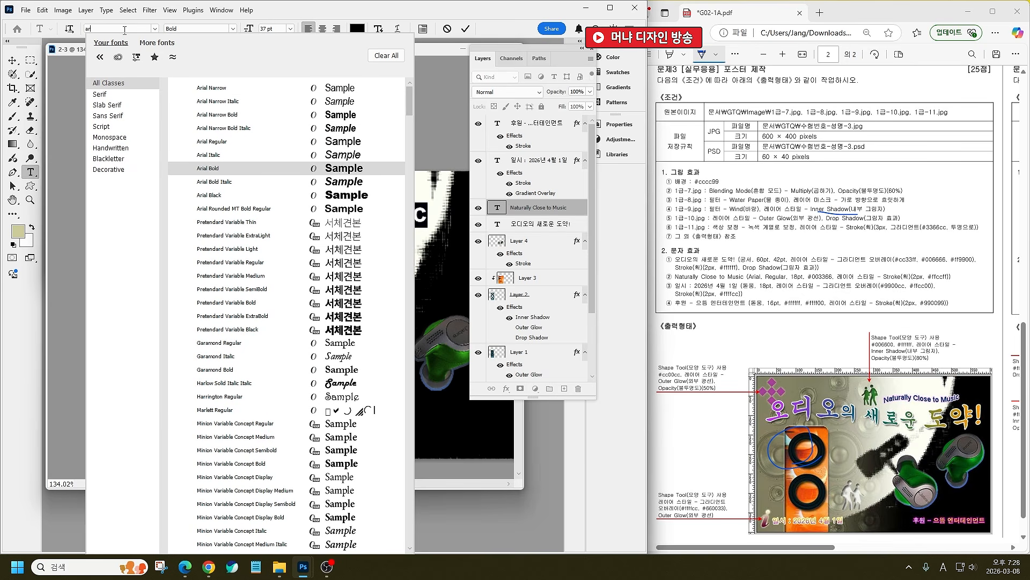
{"action": "key", "text": "Down"}
{"action": "key", "text": "Up"}
{"action": "key", "text": "Up"}
{"action": "key", "text": "Up"}
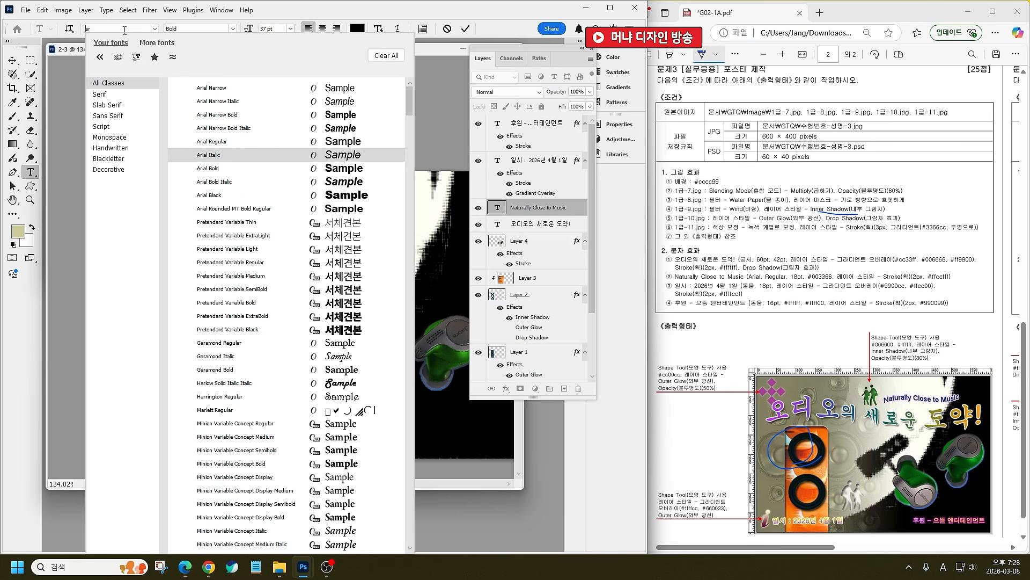
{"action": "key", "text": "Return"}
Step: Set the "Naturally Close to Music" text's size to 18 pt and its color to #003366
{"action": "left_click", "coordinate": [264, 29]}
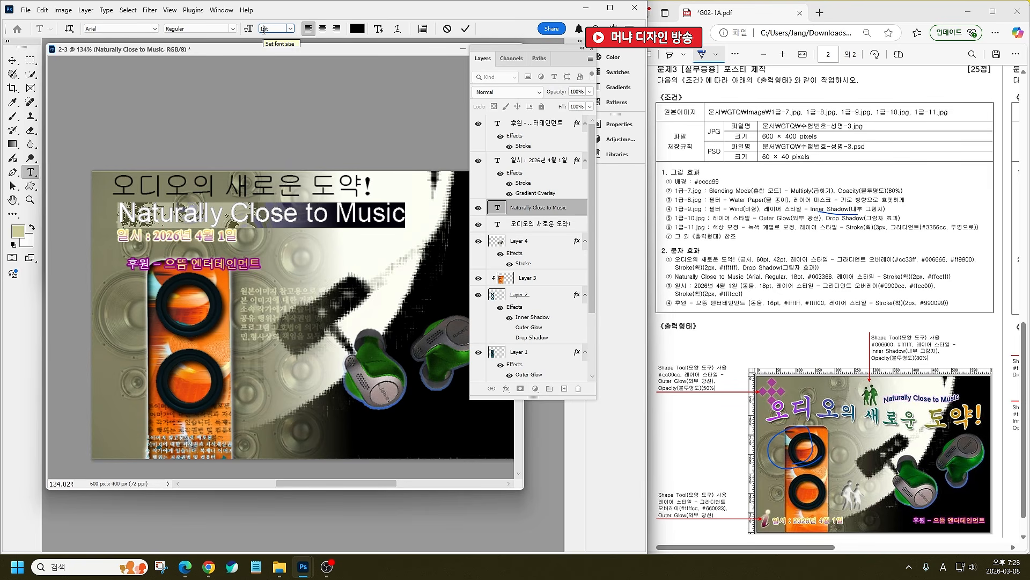
{"action": "type", "text": "18"}
{"action": "key", "text": "Return"}
{"action": "left_click", "coordinate": [364, 32]}
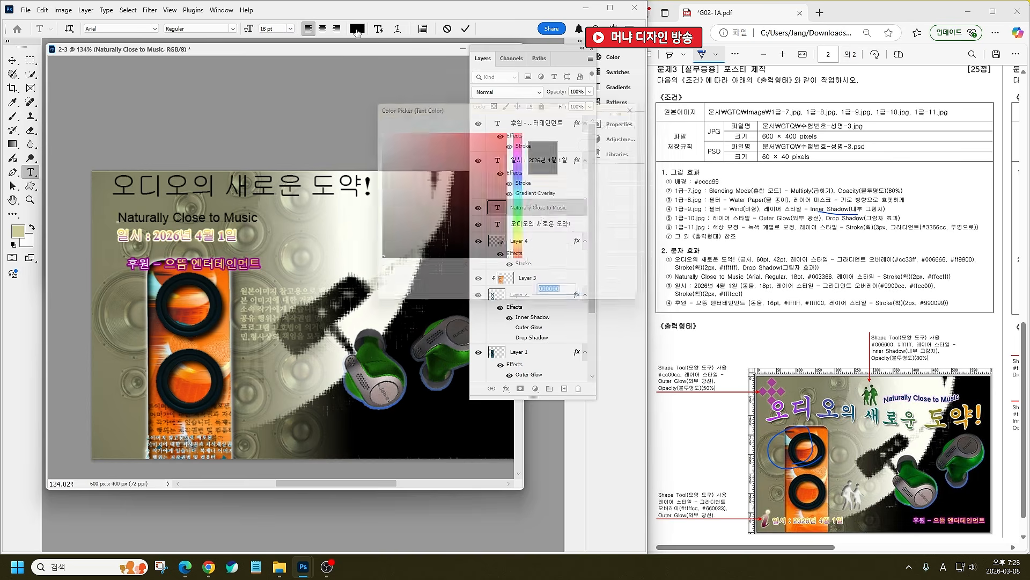
{"action": "type", "text": "036"}
{"action": "key", "text": "Return"}
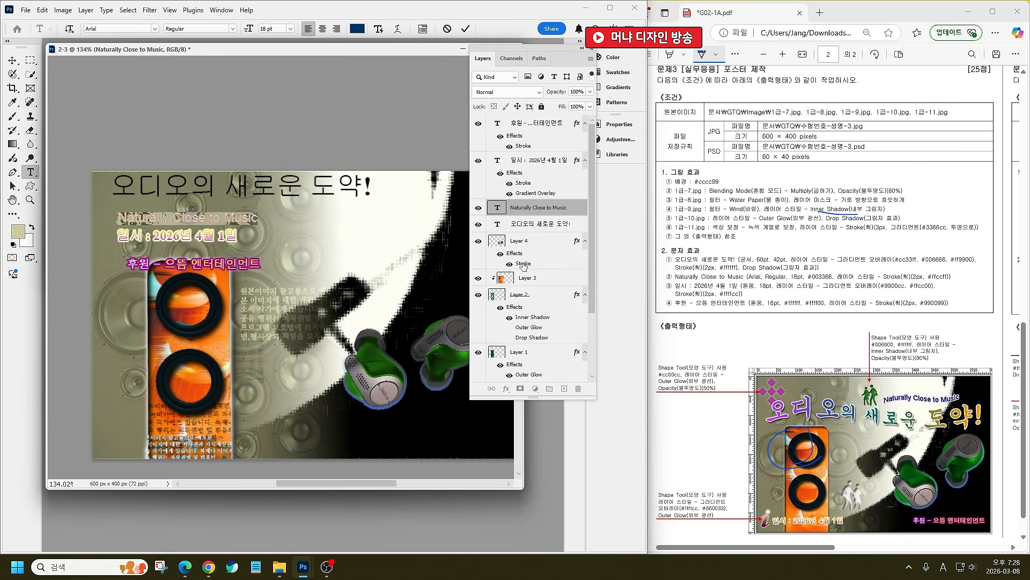
Step: Copy Layer 4's stroke effect onto the "Naturally Close to Music" text layer and check its stroke settings
{"action": "left_click_drag", "start_coordinate": [523, 264], "coordinate": [550, 215]}
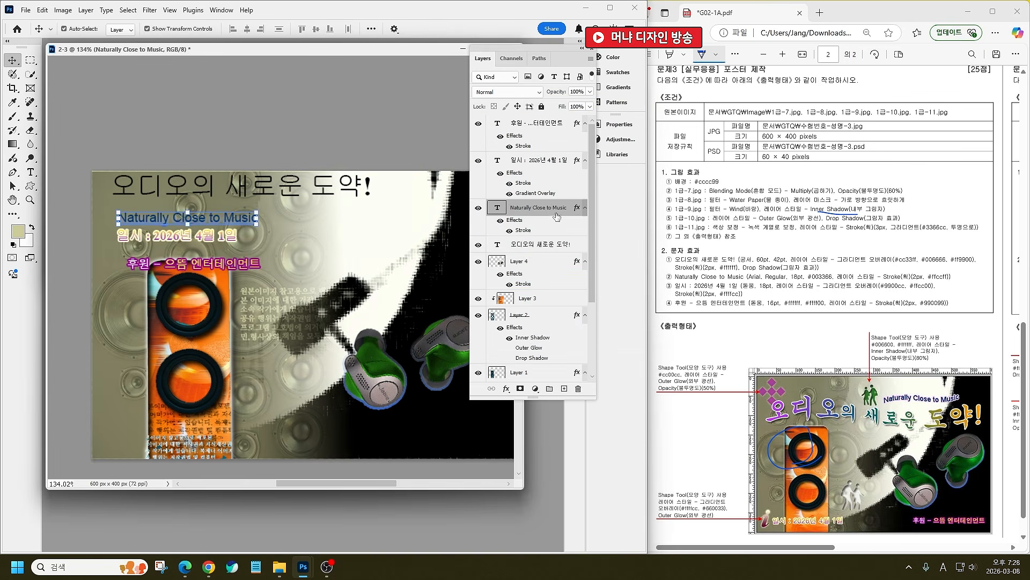
{"action": "double_click", "coordinate": [522, 231]}
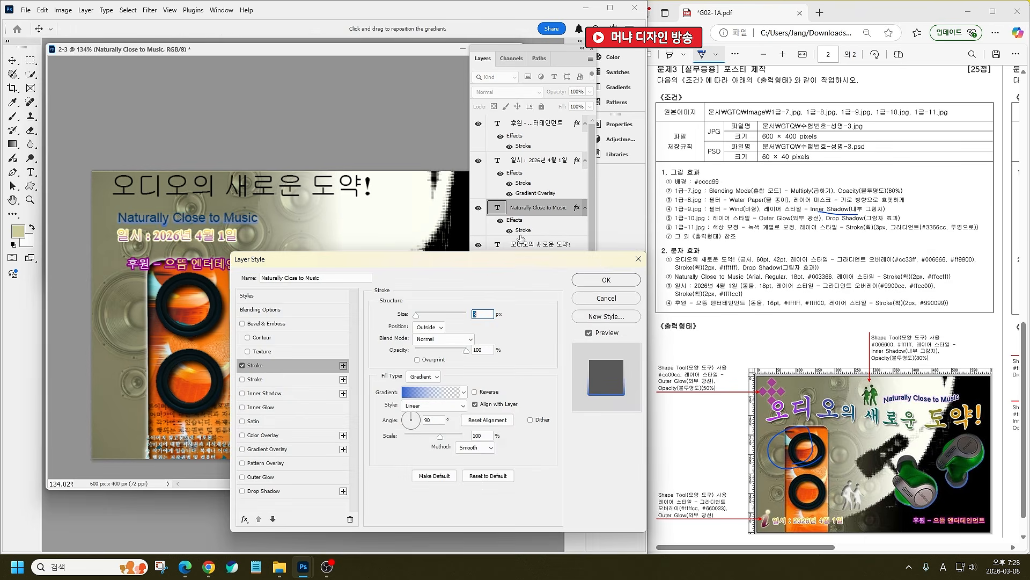
{"action": "left_click", "coordinate": [605, 276]}
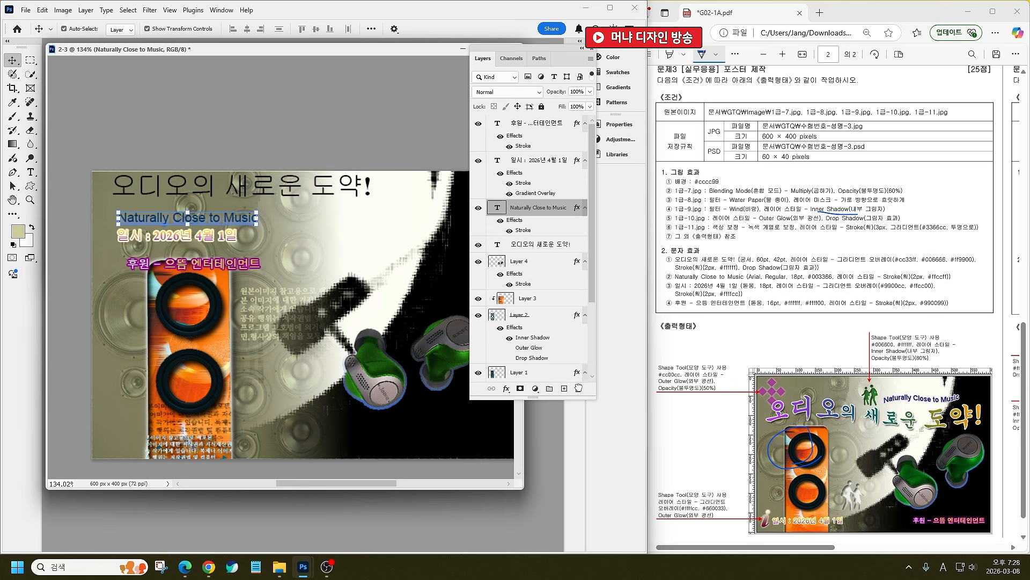
Step: Copy the sponsor text layer's stroke onto the "Naturally Close to Music" layer and set the stroke color to ffccff
{"action": "left_click", "coordinate": [585, 207]}
{"action": "left_click", "coordinate": [528, 160]}
{"action": "left_click", "coordinate": [521, 144]}
{"action": "mouse_move", "coordinate": [523, 146]}
{"action": "left_mouse_down"}
{"action": "mouse_move", "coordinate": [542, 199]}
{"action": "mouse_move", "coordinate": [525, 228]}
{"action": "left_mouse_up"}
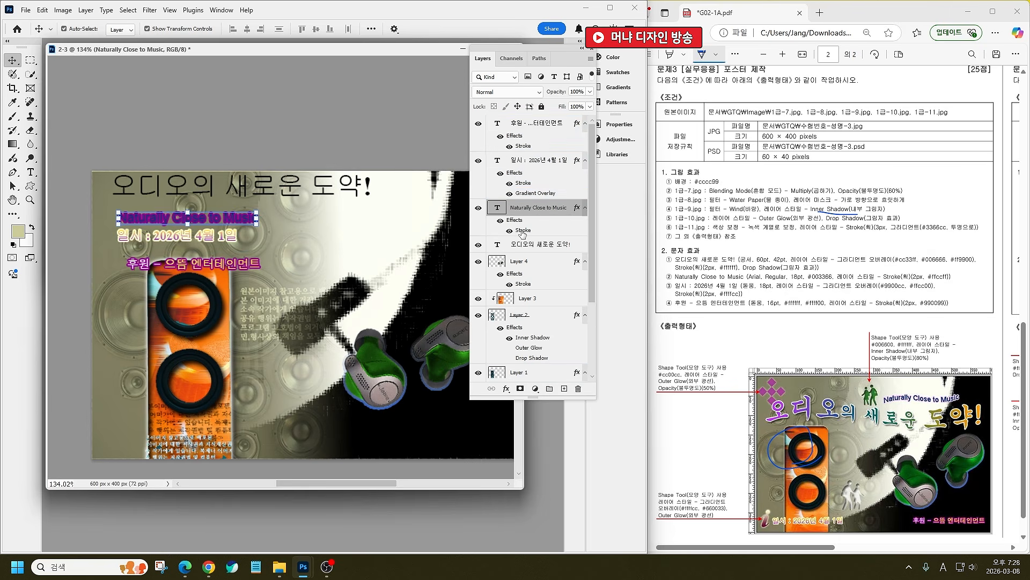
{"action": "double_click", "coordinate": [523, 231]}
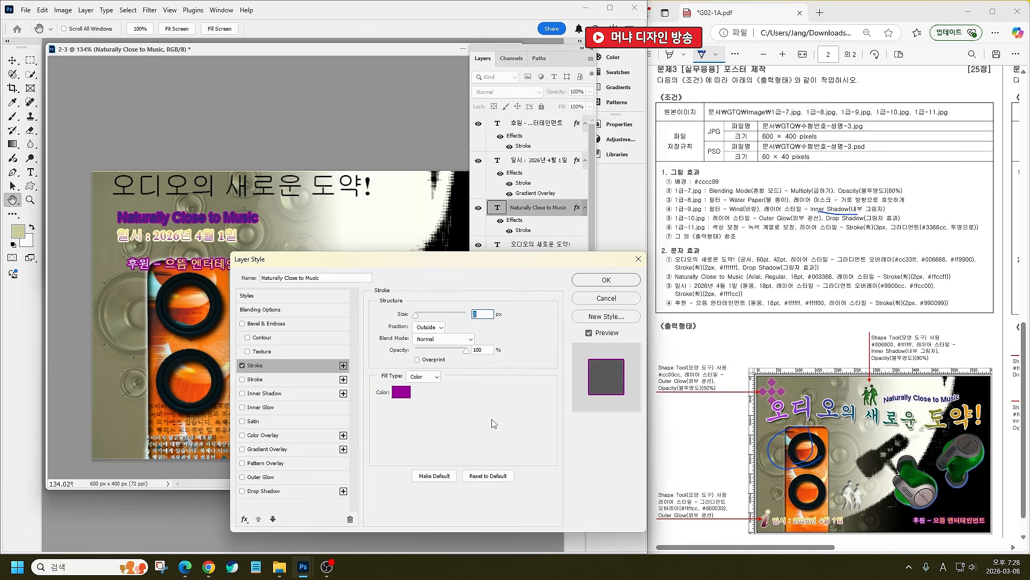
{"action": "left_click", "coordinate": [401, 392]}
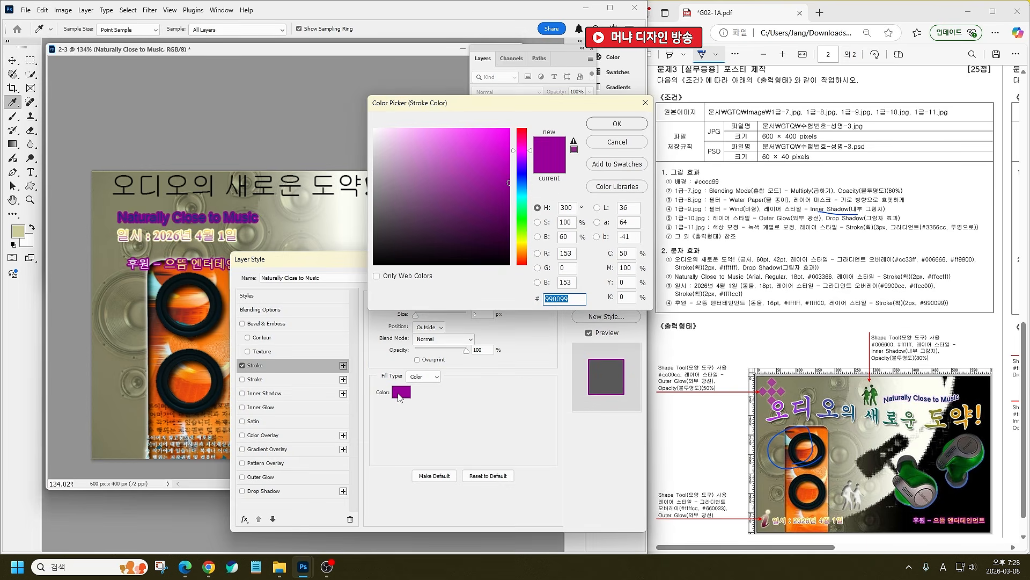
{"action": "type", "text": "ffccff"}
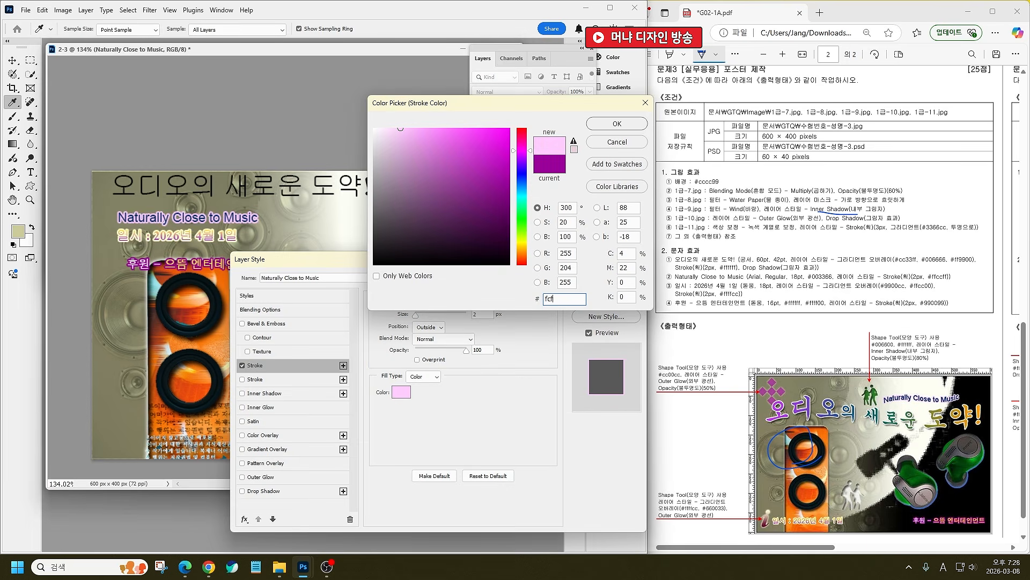
{"action": "key", "text": "Return"}
{"action": "key", "text": "Return"}
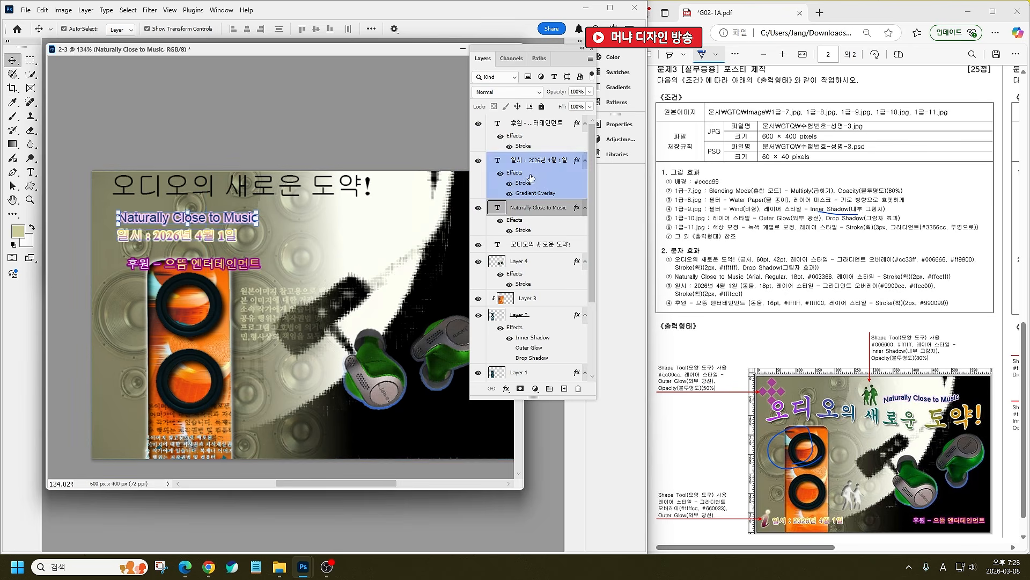
Step: Set the headline text "오디오의 새로운 도약!" to the 궁서 font at 60 pt
{"action": "double_click", "coordinate": [495, 245]}
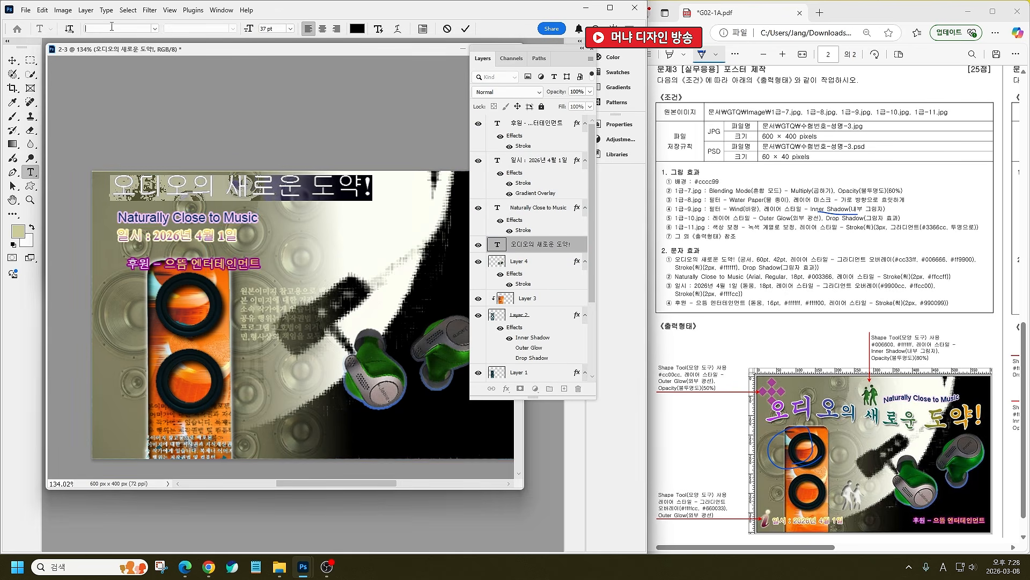
{"action": "key", "text": "Hangul"}
{"action": "type", "text": "궁서"}
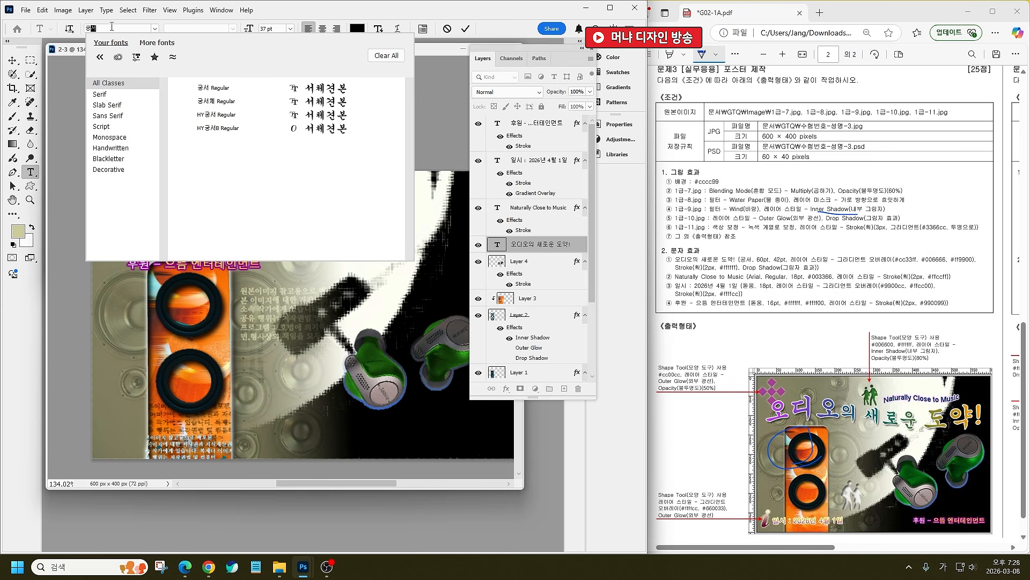
{"action": "key", "text": "Return"}
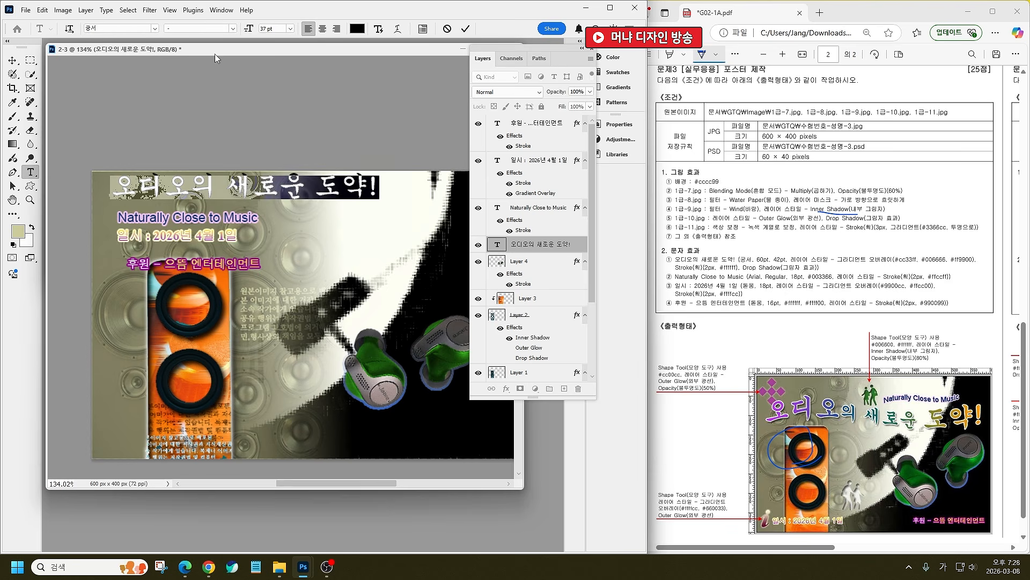
{"action": "left_click", "coordinate": [263, 29]}
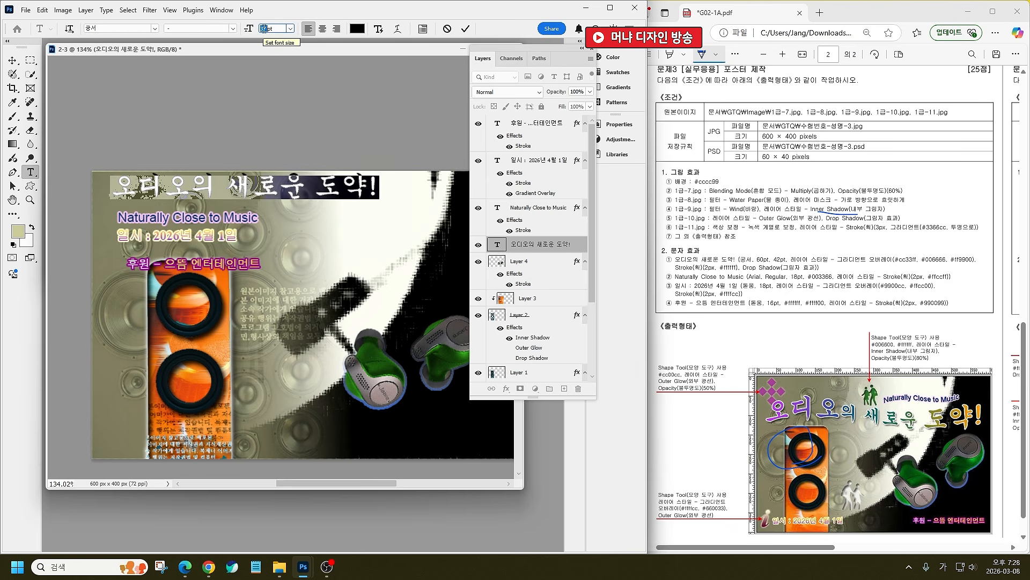
{"action": "type", "text": "60"}
{"action": "key", "text": "Return"}
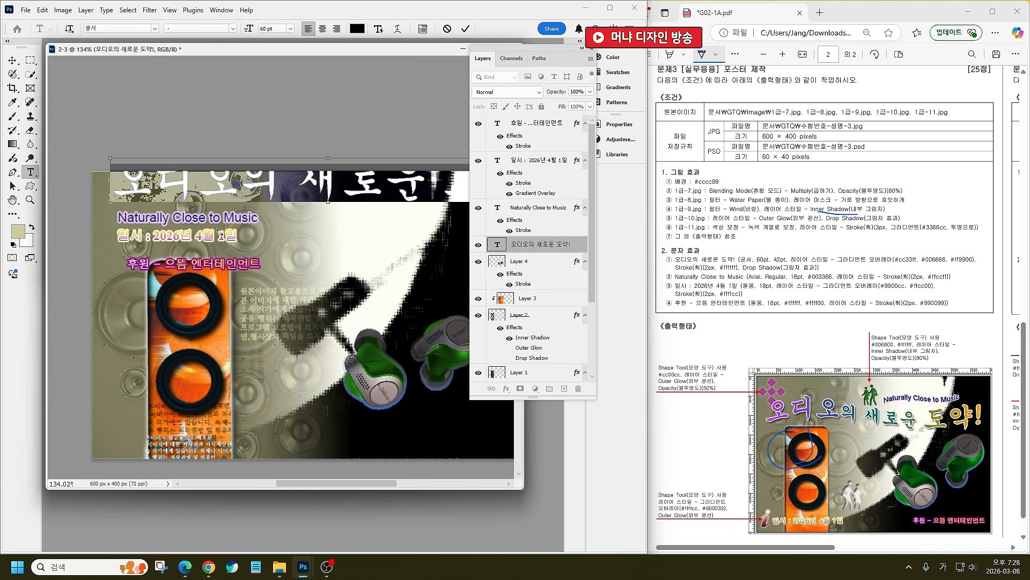
Step: Reduce the headline's "의 새로운 도약!" characters to 42 pt and commit the text edit
{"action": "scroll", "coordinate": [246, 222], "scroll_direction": "right", "scroll_amount": 2}
{"action": "scroll", "coordinate": [233, 219], "scroll_direction": "down", "scroll_amount": 1}
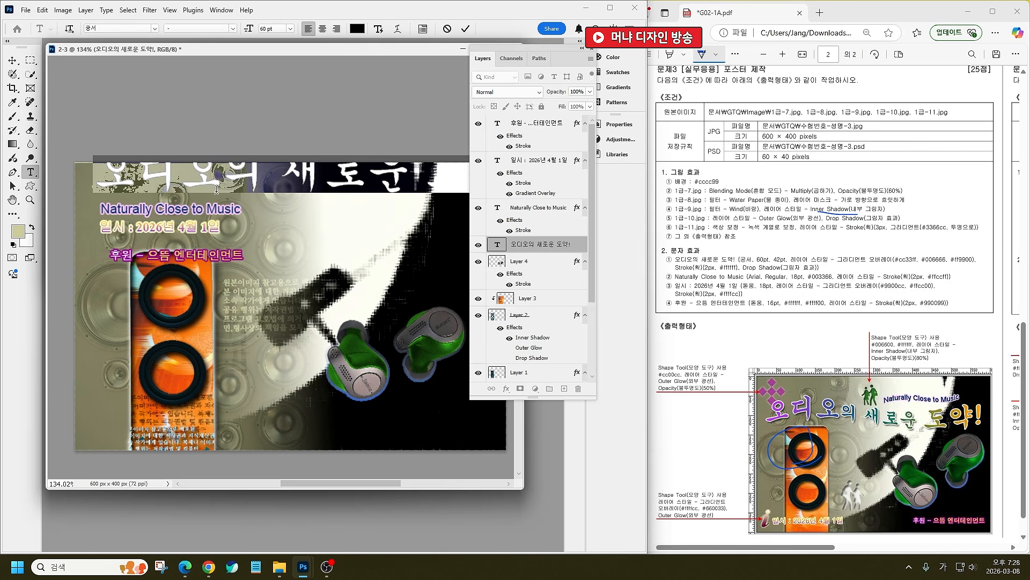
{"action": "left_click_drag", "start_coordinate": [217, 189], "coordinate": [390, 156]}
{"action": "key", "text": "shift+Right"}
{"action": "key", "text": "shift+Right"}
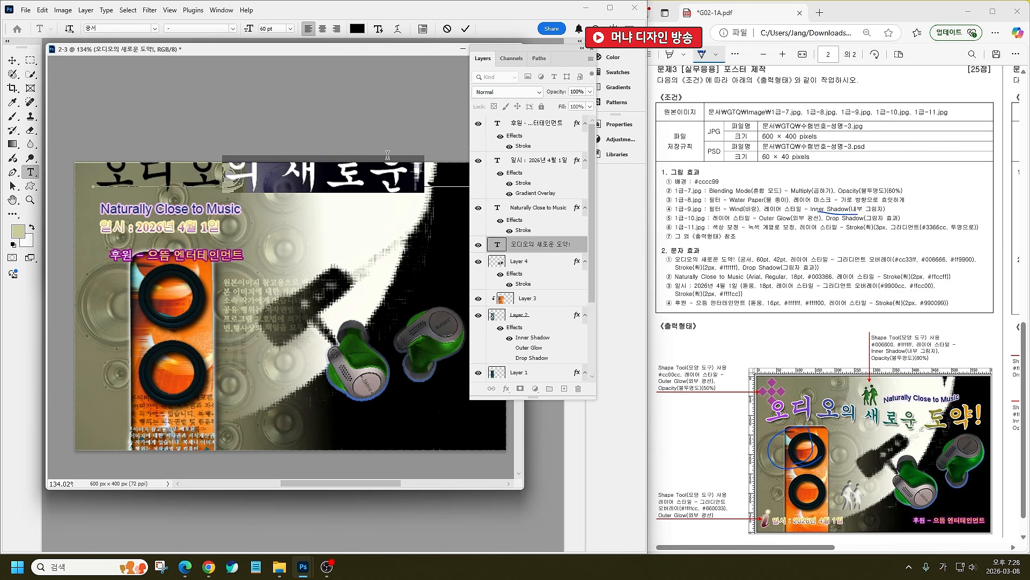
{"action": "left_click", "coordinate": [262, 29]}
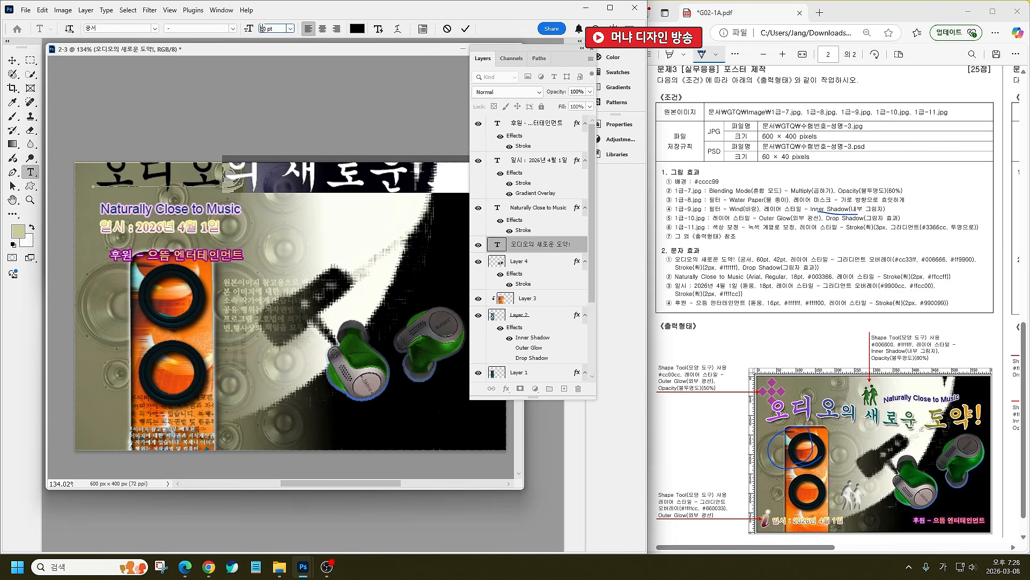
{"action": "type", "text": "42"}
{"action": "key", "text": "Return"}
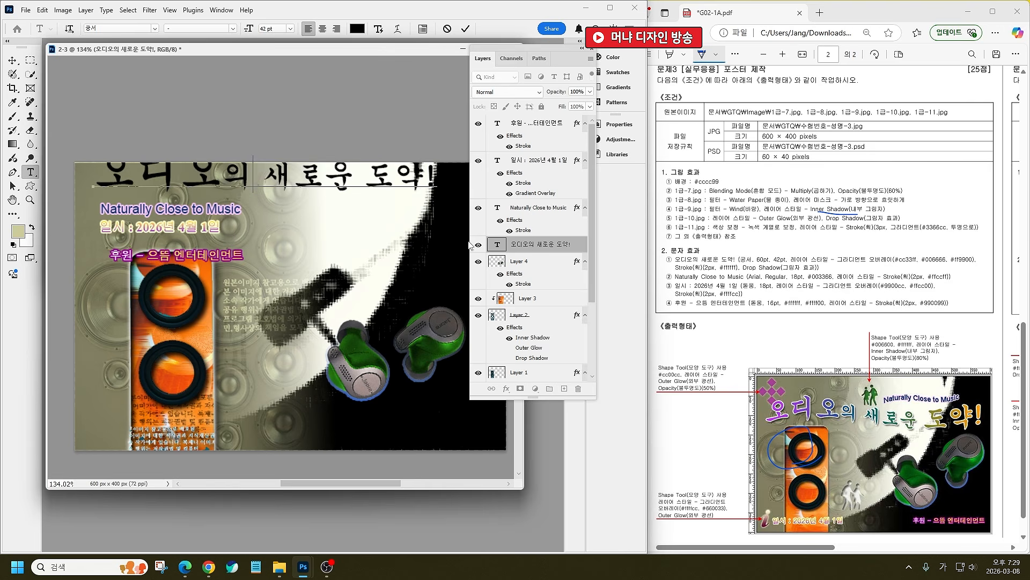
{"action": "key", "text": "ctrl+Return"}
Step: Add a gradient overlay to the headline with an extra stop near the middle, and set the first stop's color to cc33ff
{"action": "left_click", "coordinate": [505, 390]}
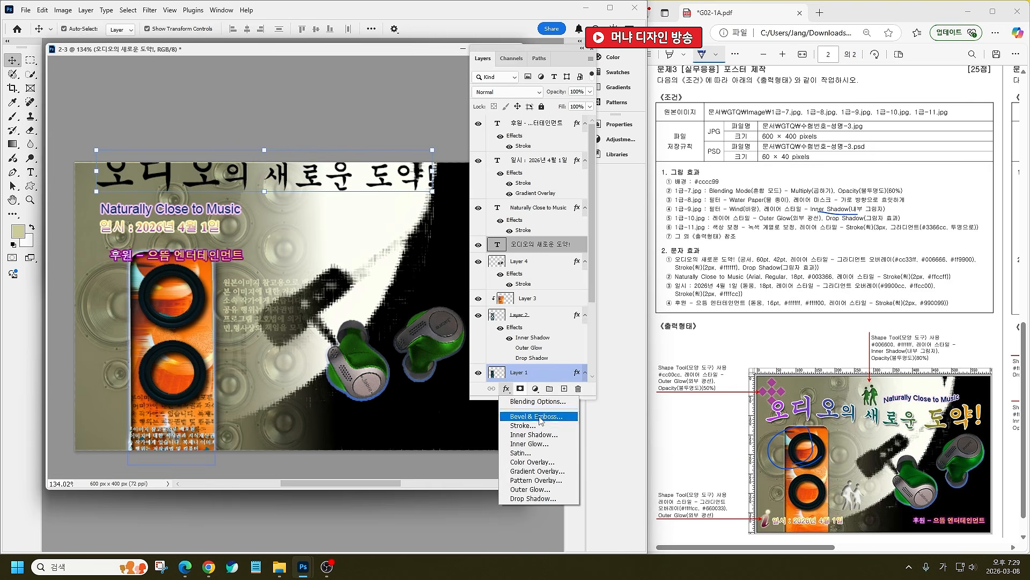
{"action": "left_click", "coordinate": [553, 472]}
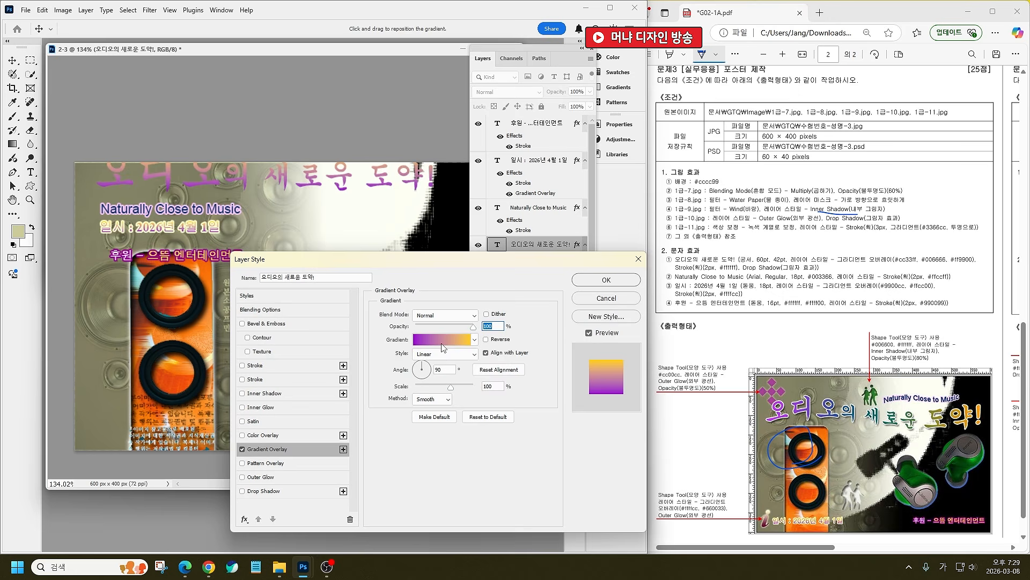
{"action": "left_click", "coordinate": [443, 341]}
{"action": "left_click", "coordinate": [502, 282]}
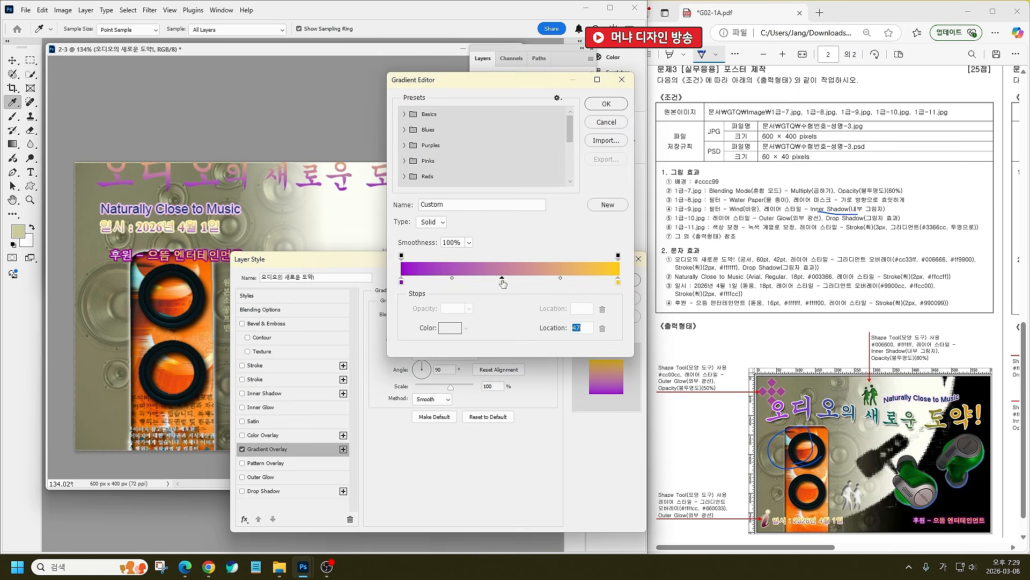
{"action": "double_click", "coordinate": [401, 281]}
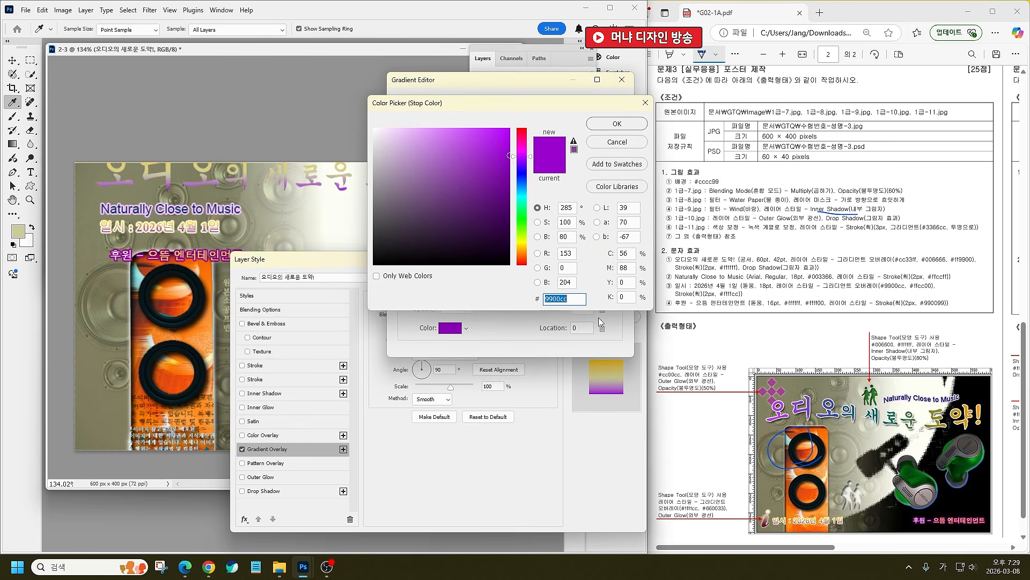
{"action": "type", "text": "cc33ff"}
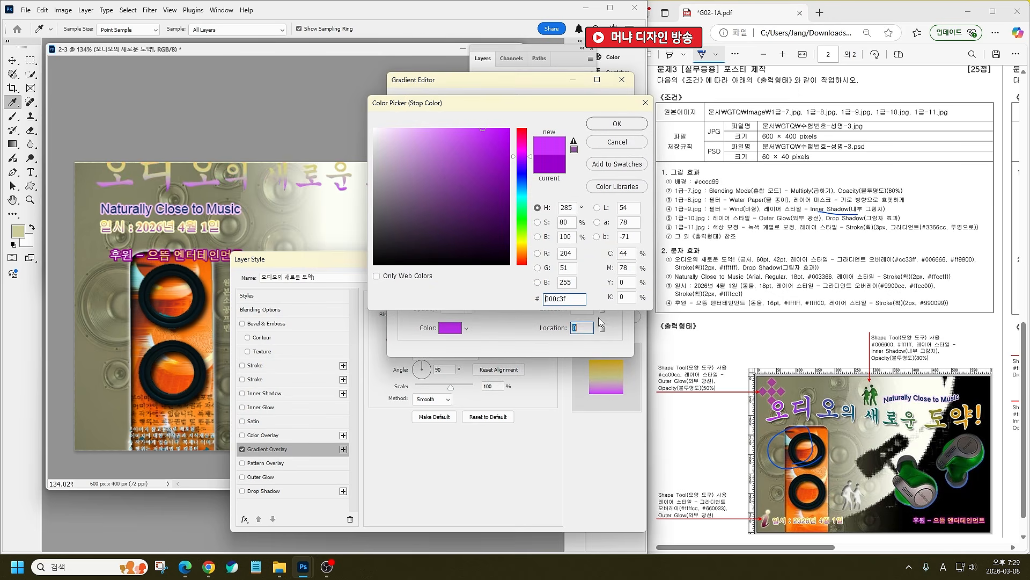
{"action": "key", "text": "Return"}
Step: Set the headline gradient's middle stop to 006666 and last stop to ff9900, and turn the gradient angle to 0°
{"action": "double_click", "coordinate": [502, 281]}
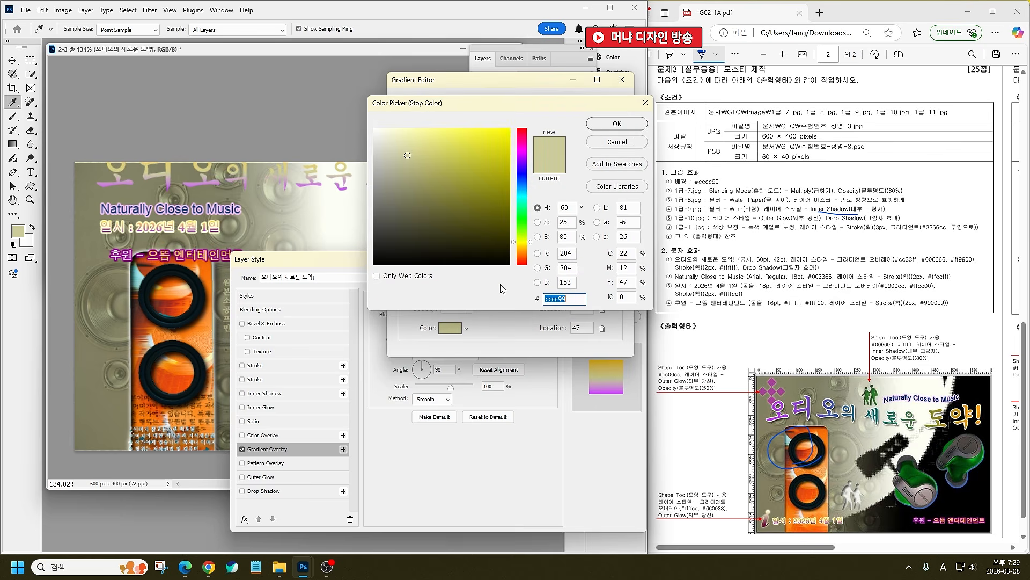
{"action": "type", "text": "006666"}
{"action": "key", "text": "Return"}
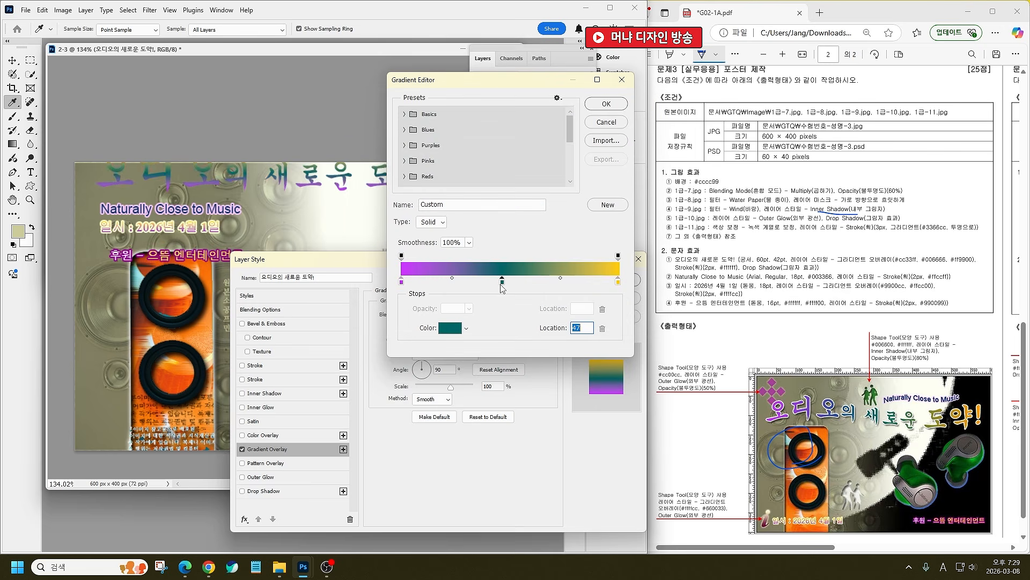
{"action": "double_click", "coordinate": [619, 281]}
{"action": "type", "text": "ff9900"}
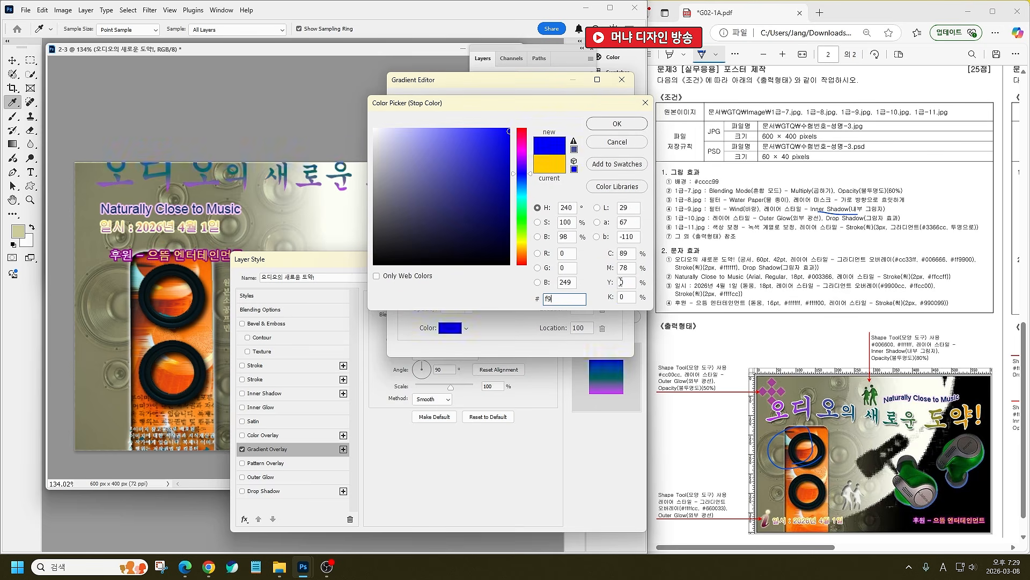
{"action": "key", "text": "Return"}
{"action": "key", "text": "Return"}
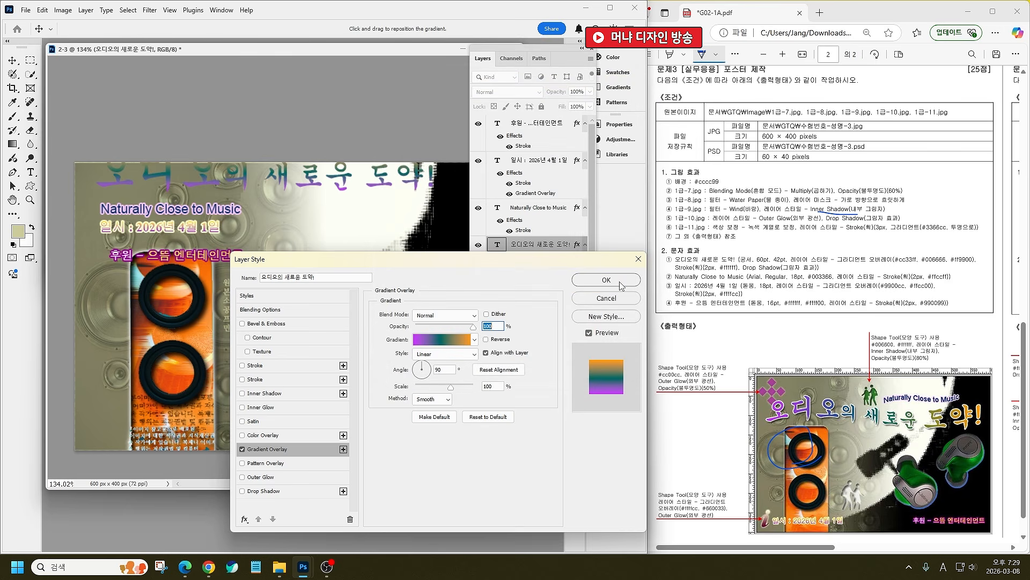
{"action": "left_click_drag", "start_coordinate": [423, 366], "coordinate": [435, 371]}
{"action": "left_click", "coordinate": [436, 370]}
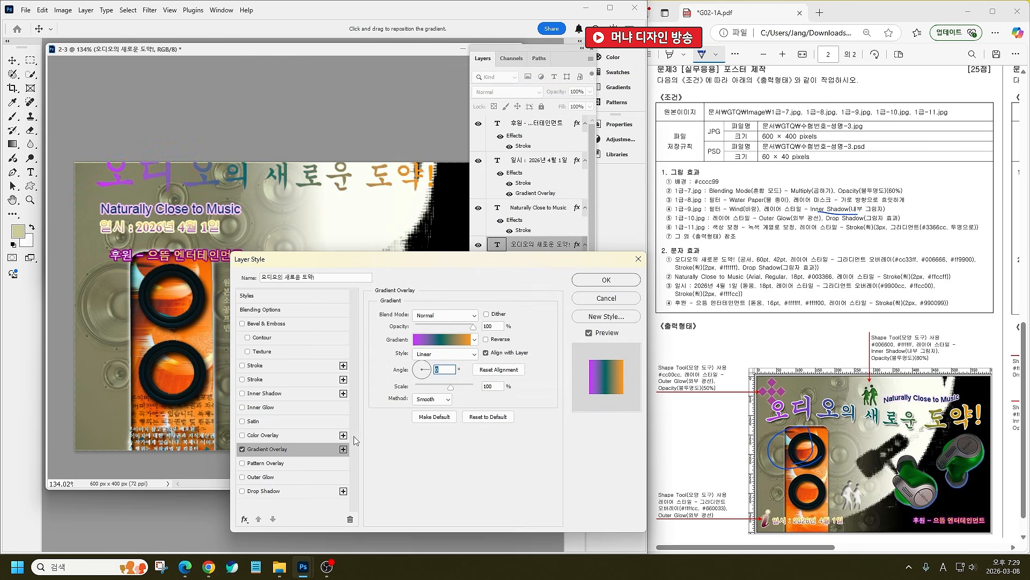
Step: Enable a 2 px stroke on the headline and set its color to ffffff
{"action": "left_click", "coordinate": [264, 380]}
{"action": "left_click", "coordinate": [402, 392]}
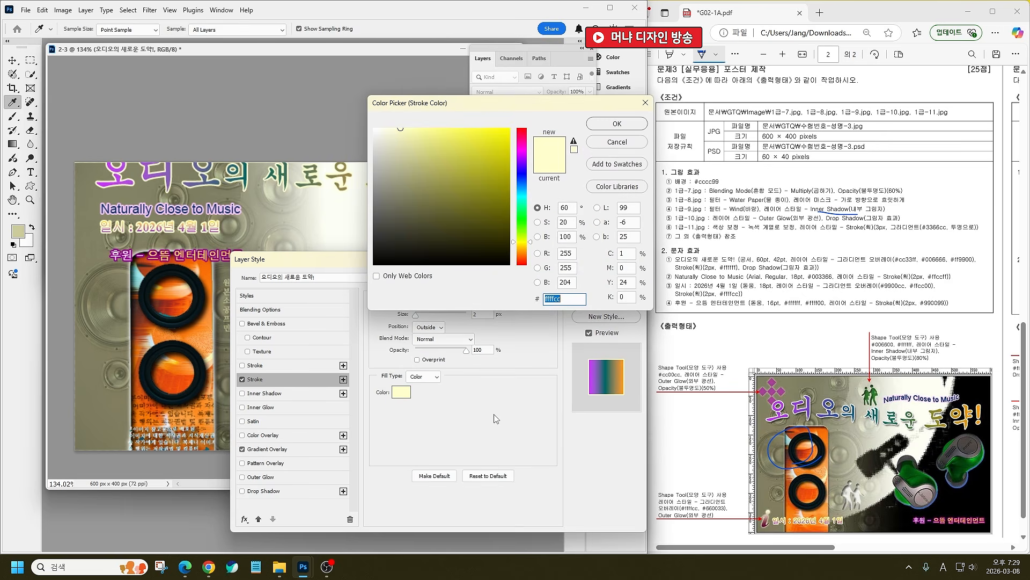
{"action": "type", "text": "ffffff"}
{"action": "key", "text": "Return"}
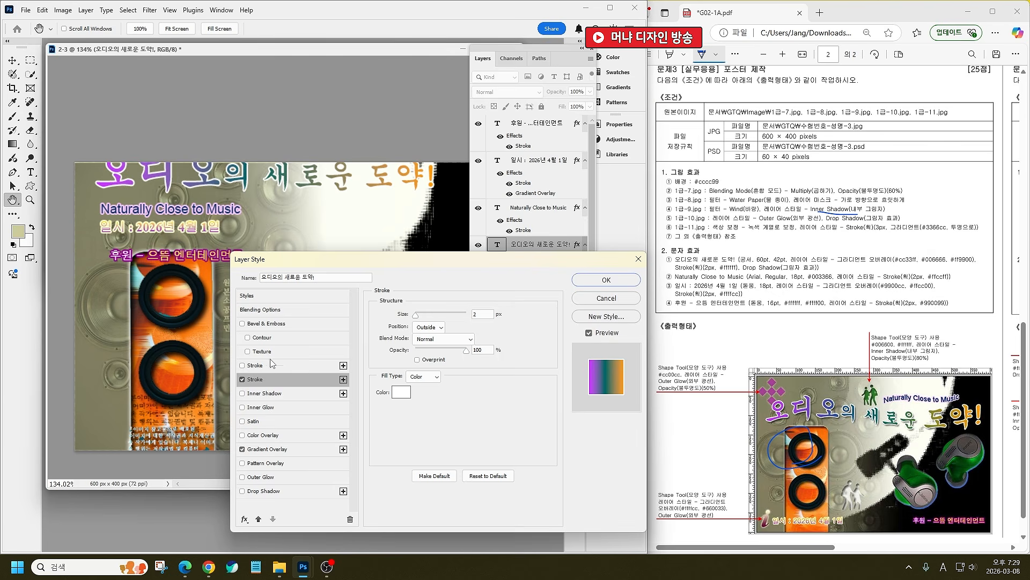
Step: Add a drop shadow to the headline with a distance of 11 px and a size of 7 px, and apply the layer style
{"action": "left_click", "coordinate": [271, 492]}
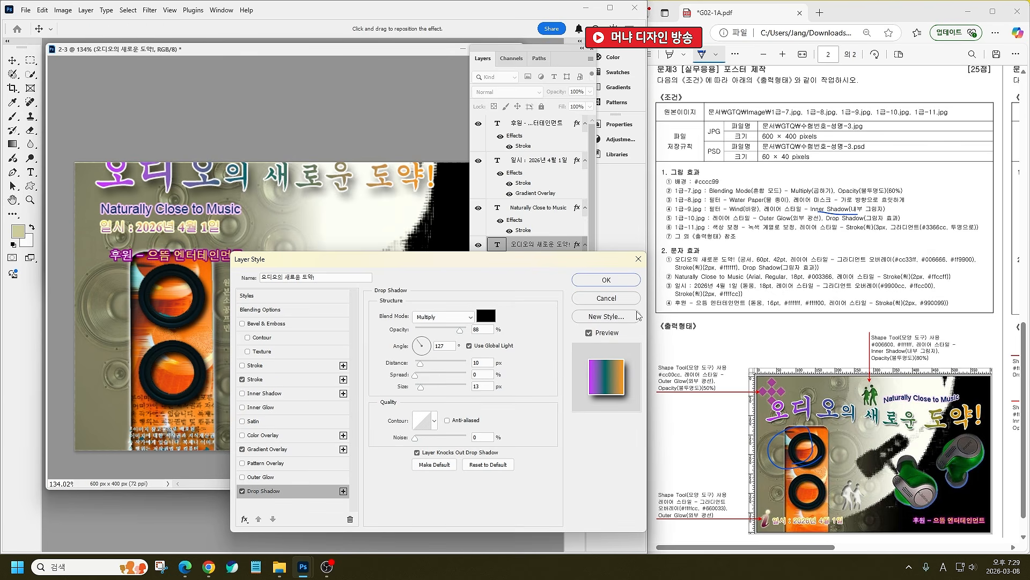
{"action": "left_click_drag", "start_coordinate": [420, 370], "coordinate": [421, 369]}
{"action": "left_click", "coordinate": [480, 391]}
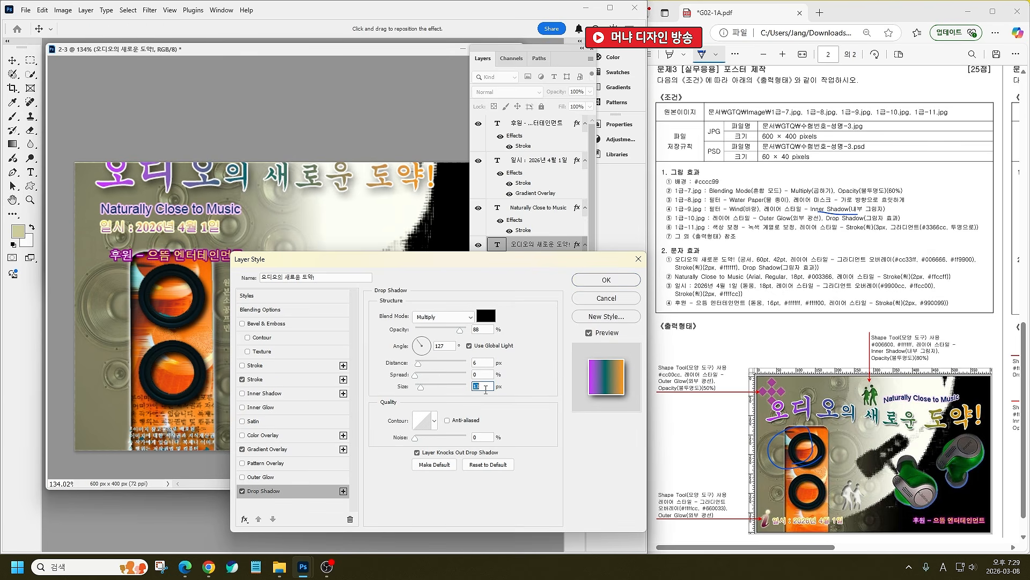
{"action": "type", "text": "7"}
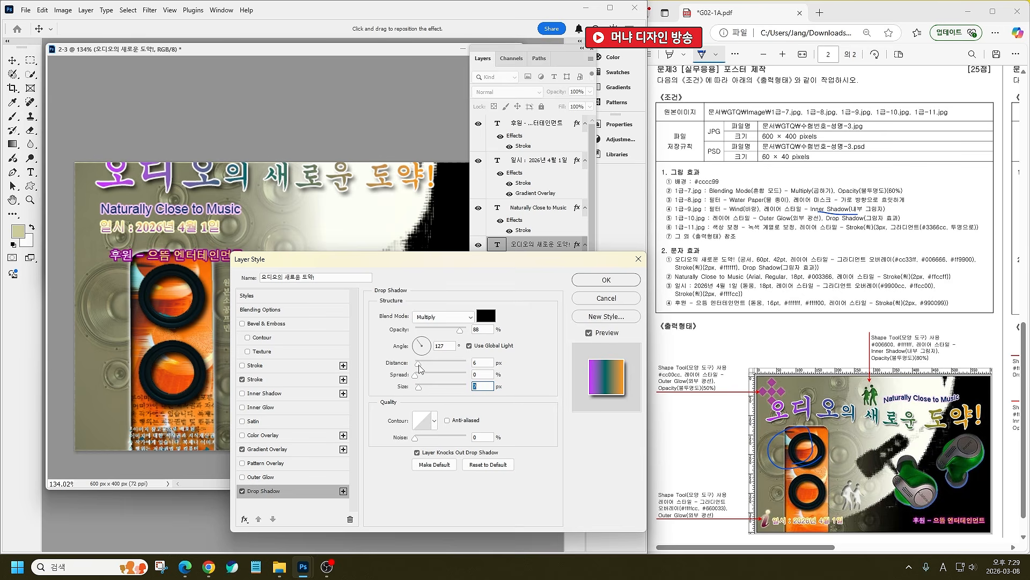
{"action": "left_click_drag", "start_coordinate": [421, 368], "coordinate": [422, 369]}
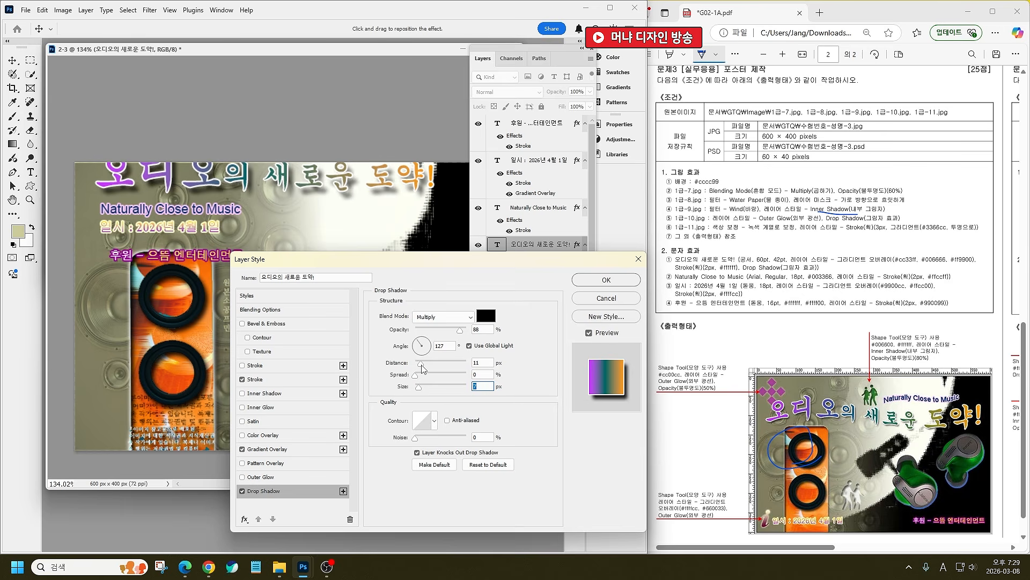
{"action": "left_click", "coordinate": [606, 280]}
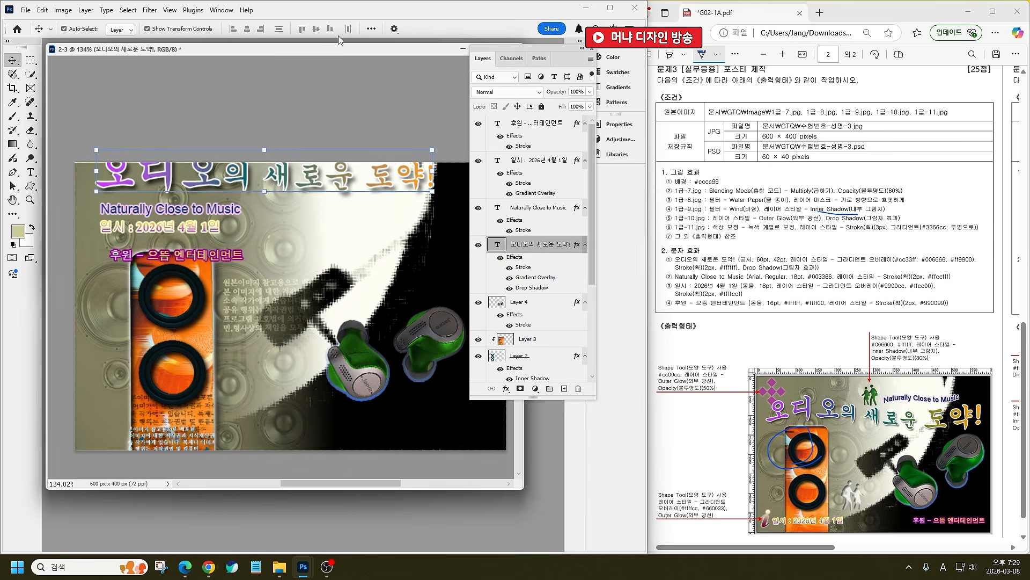
Step: Move the headline slightly down so it sits fully inside the canvas, and activate the Type tool
{"action": "left_click_drag", "start_coordinate": [254, 182], "coordinate": [260, 193]}
{"action": "left_click", "coordinate": [32, 172]}
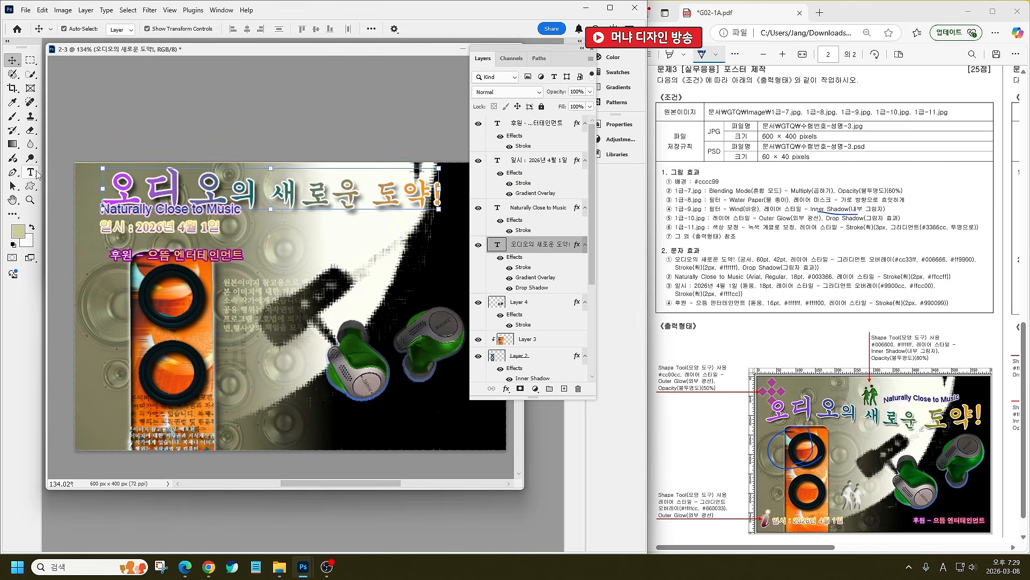
Step: Warp the headline text with the horizontal Flag style at a +50% bend
{"action": "left_click", "coordinate": [397, 29]}
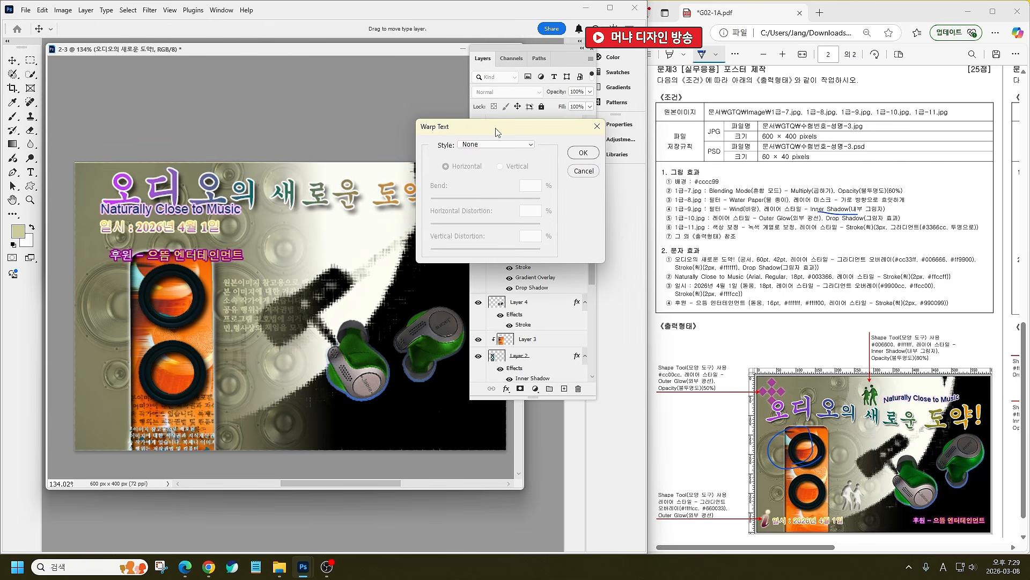
{"action": "left_click", "coordinate": [496, 145]}
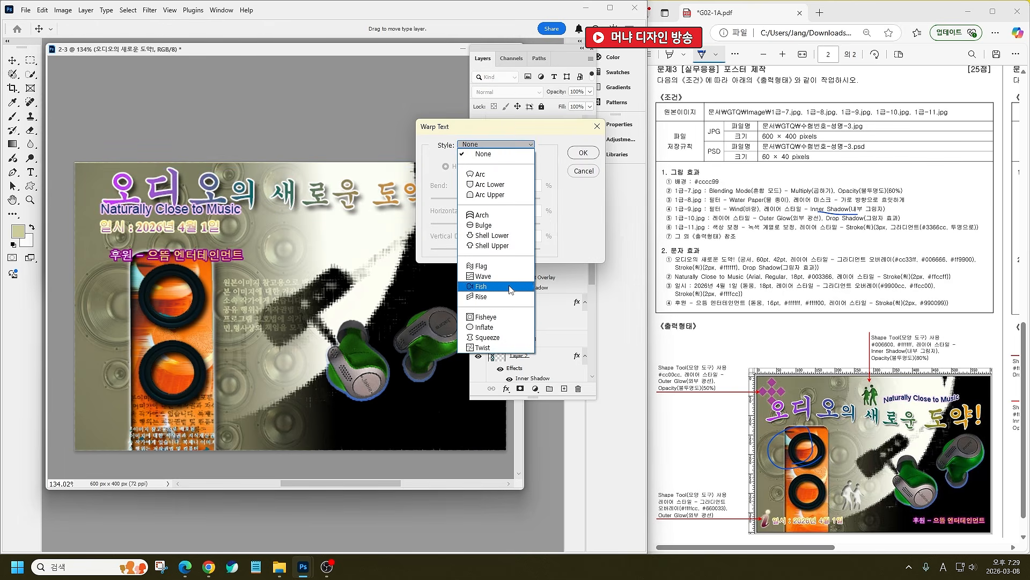
{"action": "left_click", "coordinate": [507, 268]}
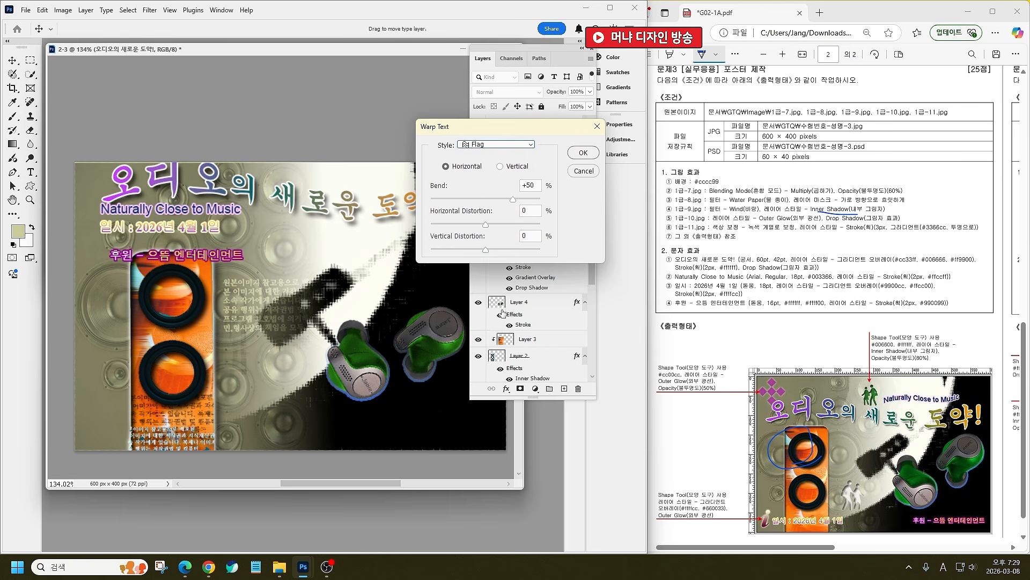
{"action": "left_click", "coordinate": [583, 153]}
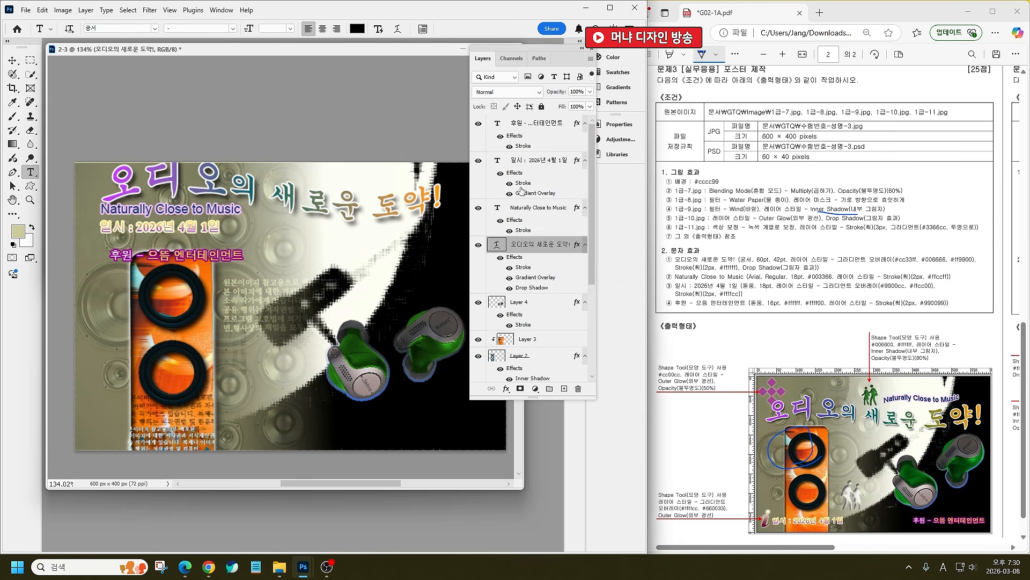
Step: Warp the "Naturally Close to Music" text with the horizontal Flag style at a +50% bend
{"action": "left_click", "coordinate": [537, 210]}
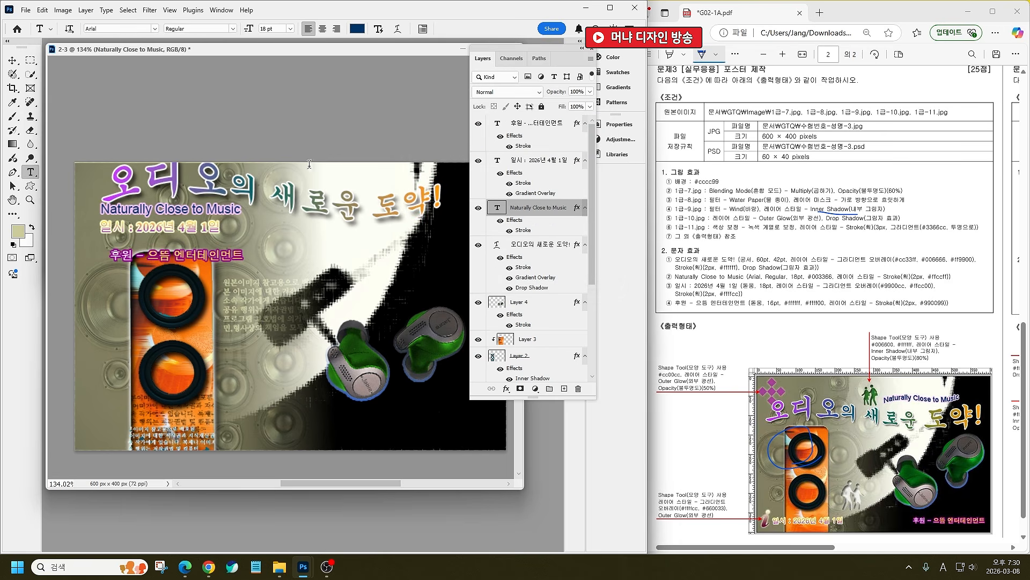
{"action": "left_click", "coordinate": [397, 28]}
{"action": "left_click", "coordinate": [496, 144]}
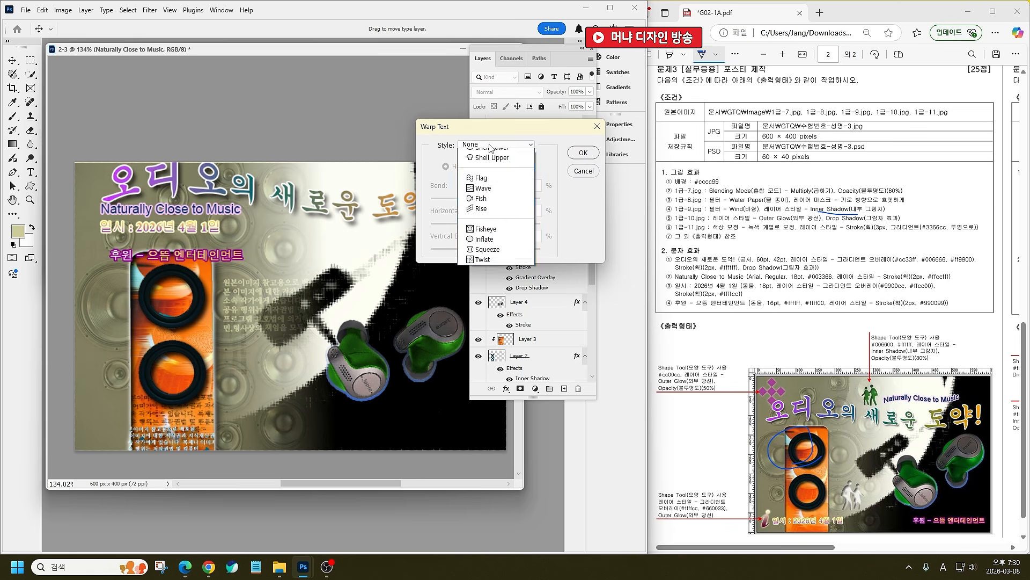
{"action": "left_click", "coordinate": [485, 266]}
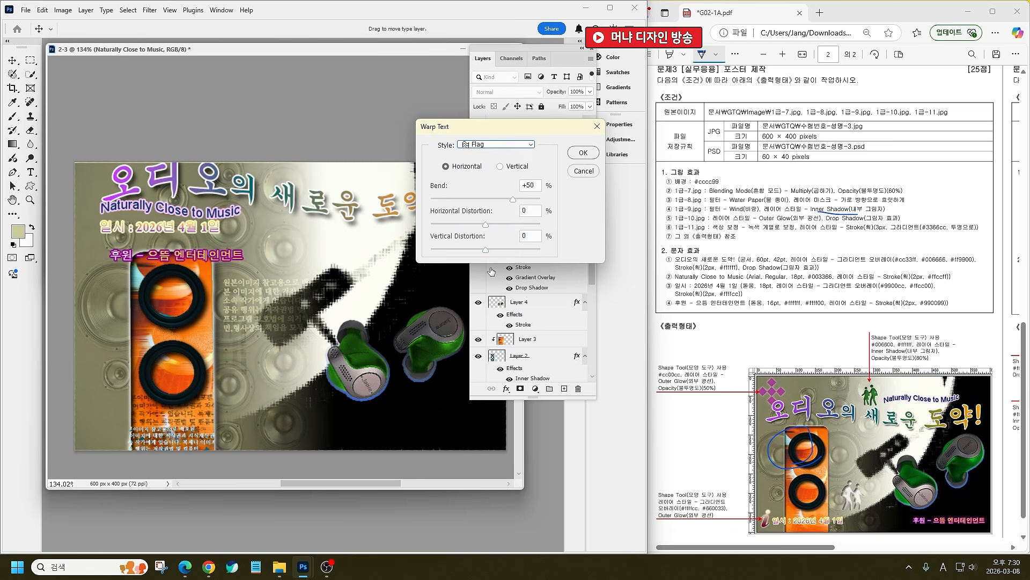
{"action": "left_click", "coordinate": [583, 156]}
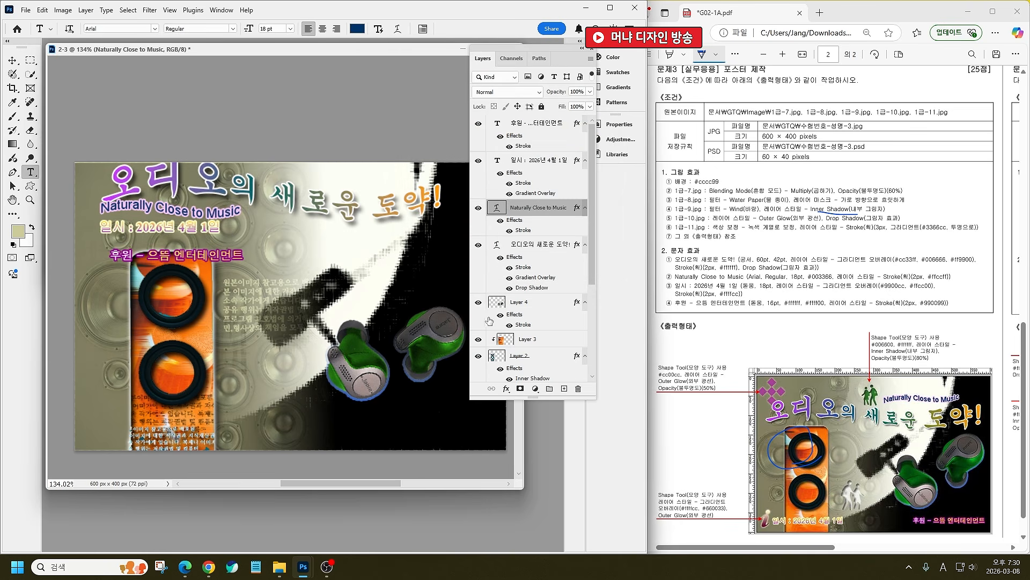
Step: Move the sponsor line to the poster's lower-right corner and the date line to its lower-left corner
{"action": "left_click", "coordinate": [13, 61]}
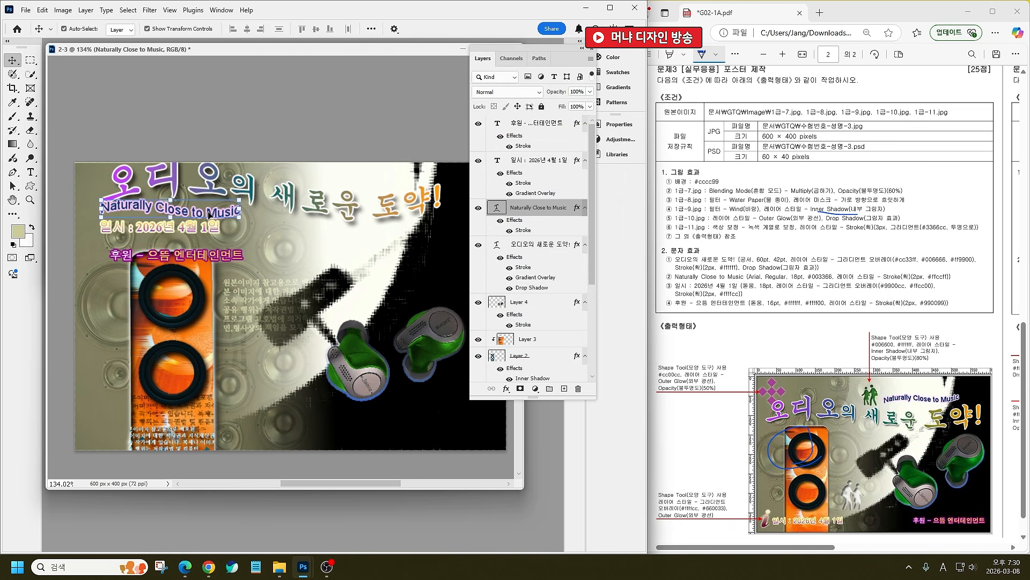
{"action": "left_click_drag", "start_coordinate": [188, 262], "coordinate": [436, 431]}
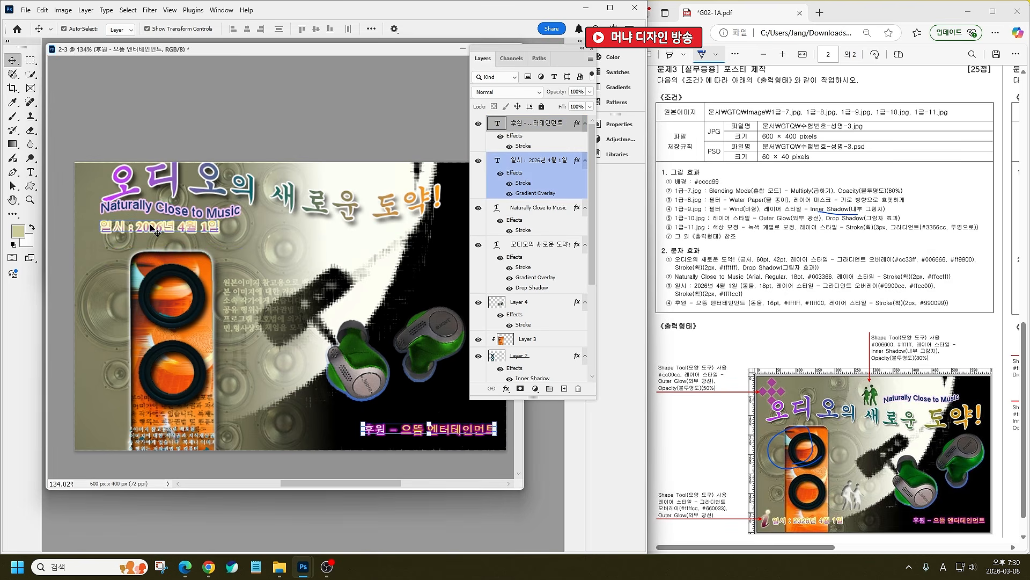
{"action": "left_click_drag", "start_coordinate": [152, 227], "coordinate": [159, 436]}
Step: Lower the headline to just above the speaker image and place "Naturally Close to Music" above the headline's right half
{"action": "left_click_drag", "start_coordinate": [166, 210], "coordinate": [316, 253]}
{"action": "left_click_drag", "start_coordinate": [245, 188], "coordinate": [242, 232]}
{"action": "left_click_drag", "start_coordinate": [340, 263], "coordinate": [385, 209]}
{"action": "left_click_drag", "start_coordinate": [396, 210], "coordinate": [389, 211]}
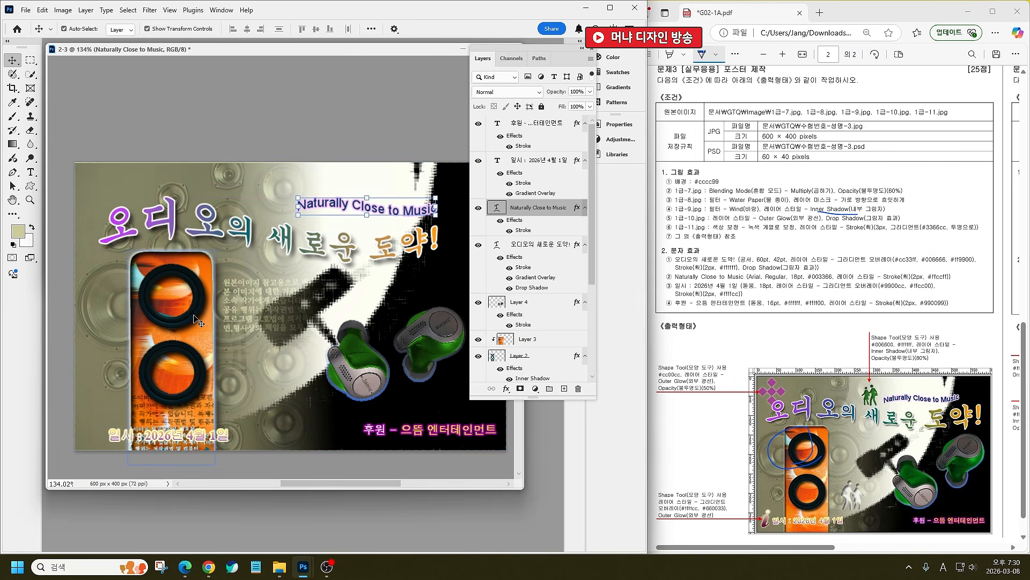
Step: Above the topmost text layer, draw the legacy Symbols School shape of two walking figures, about 135 × 173 px, at the poster's centre
{"action": "left_click", "coordinate": [527, 148]}
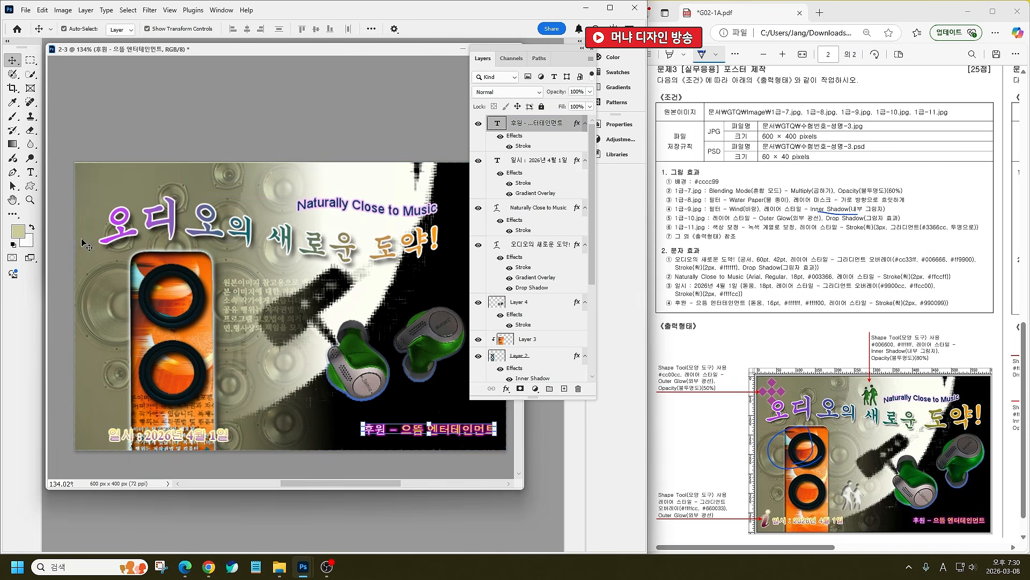
{"action": "left_click", "coordinate": [31, 186]}
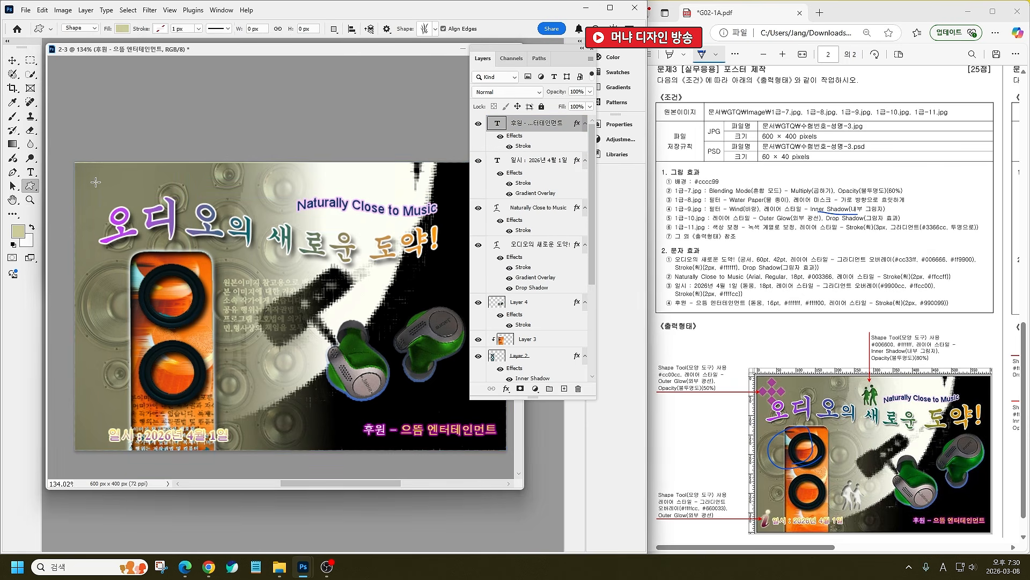
{"action": "right_click", "coordinate": [150, 182]}
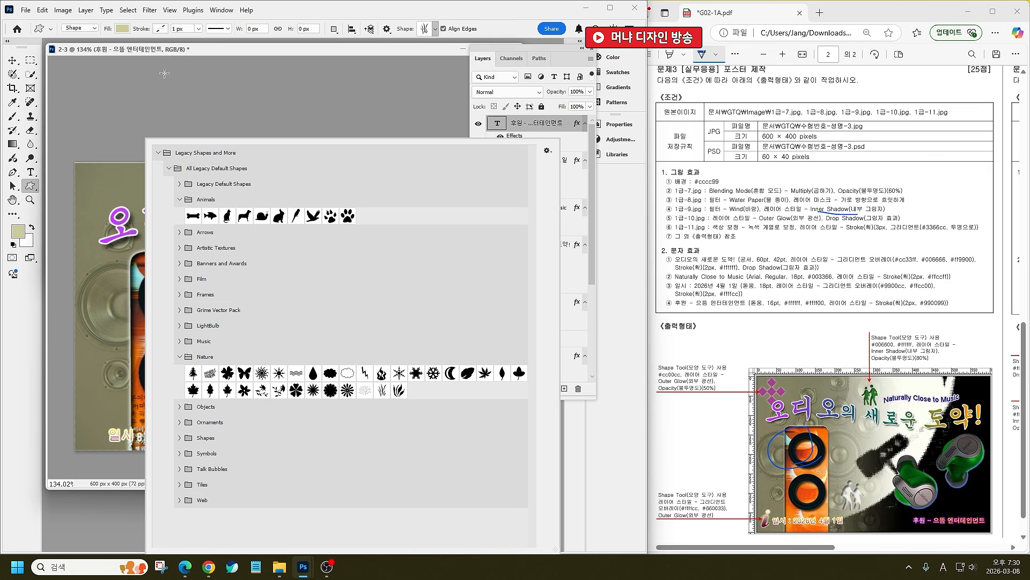
{"action": "left_click", "coordinate": [179, 500]}
{"action": "left_click", "coordinate": [179, 485]}
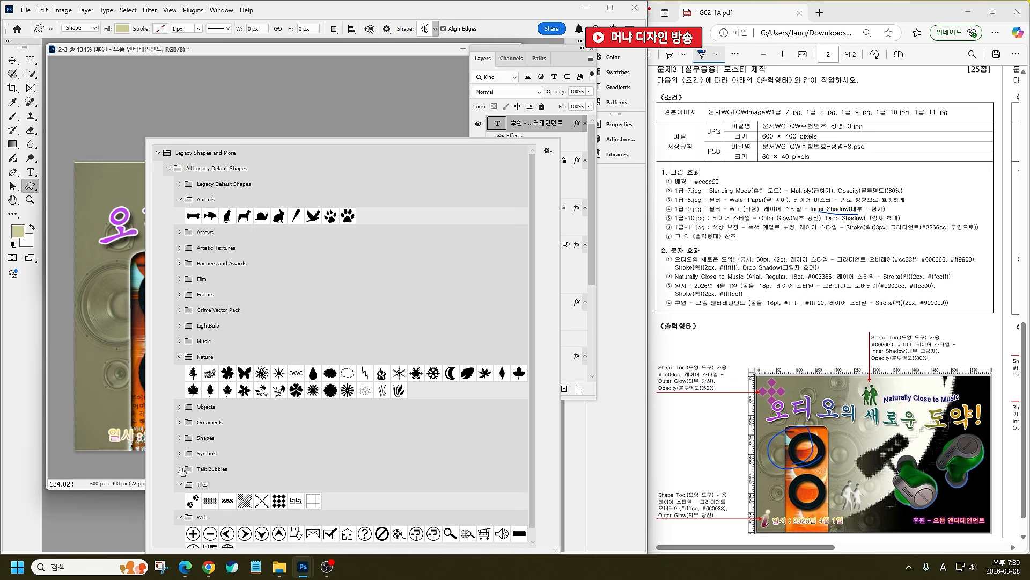
{"action": "left_click", "coordinate": [179, 469]}
{"action": "left_click", "coordinate": [179, 453]}
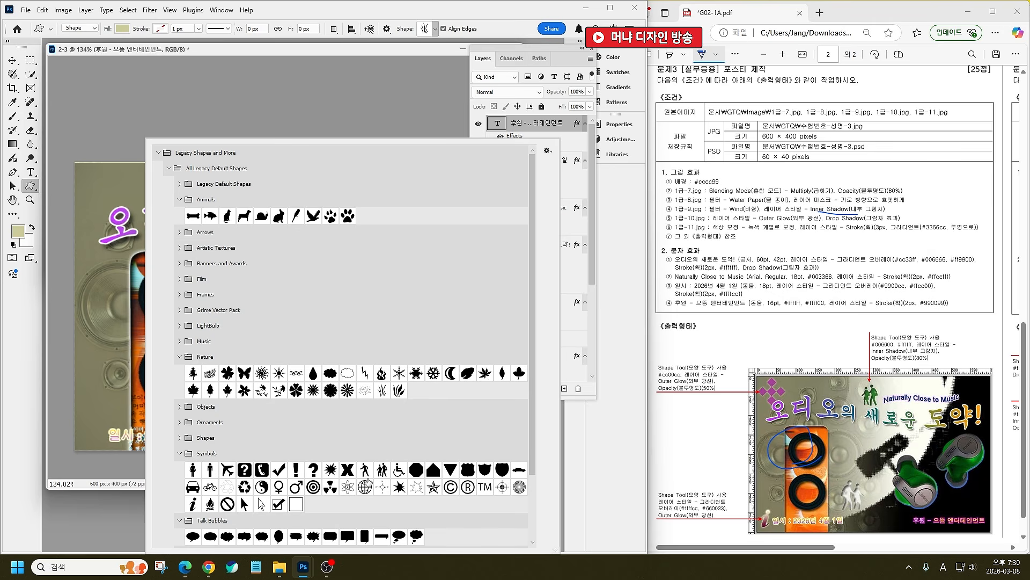
{"action": "left_click", "coordinate": [381, 470]}
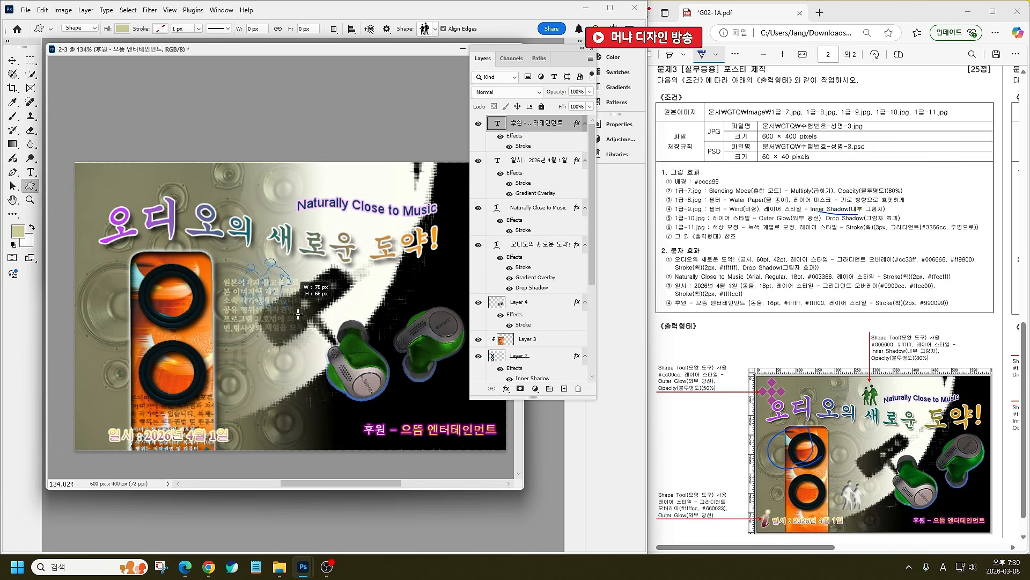
{"action": "left_click_drag", "start_coordinate": [233, 260], "coordinate": [330, 385]}
Step: Draw the legacy Ornament 4 shape of four diamonds, about 87 × 87 px, in the poster's upper-left corner
{"action": "right_click", "coordinate": [206, 258]}
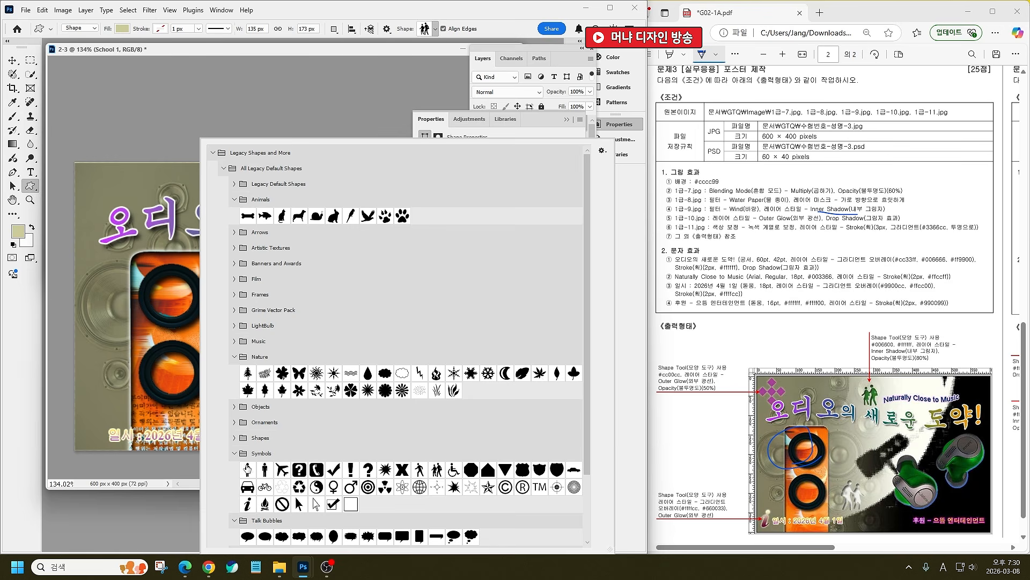
{"action": "left_click", "coordinate": [234, 438]}
{"action": "left_click", "coordinate": [234, 422]}
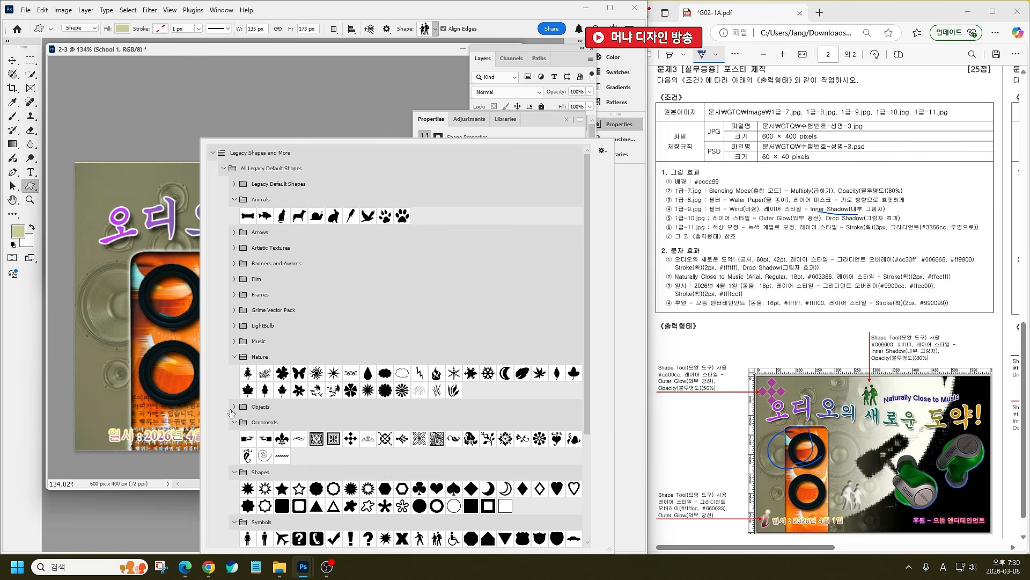
{"action": "double_click", "coordinate": [350, 441]}
{"action": "left_click_drag", "start_coordinate": [83, 171], "coordinate": [143, 234]}
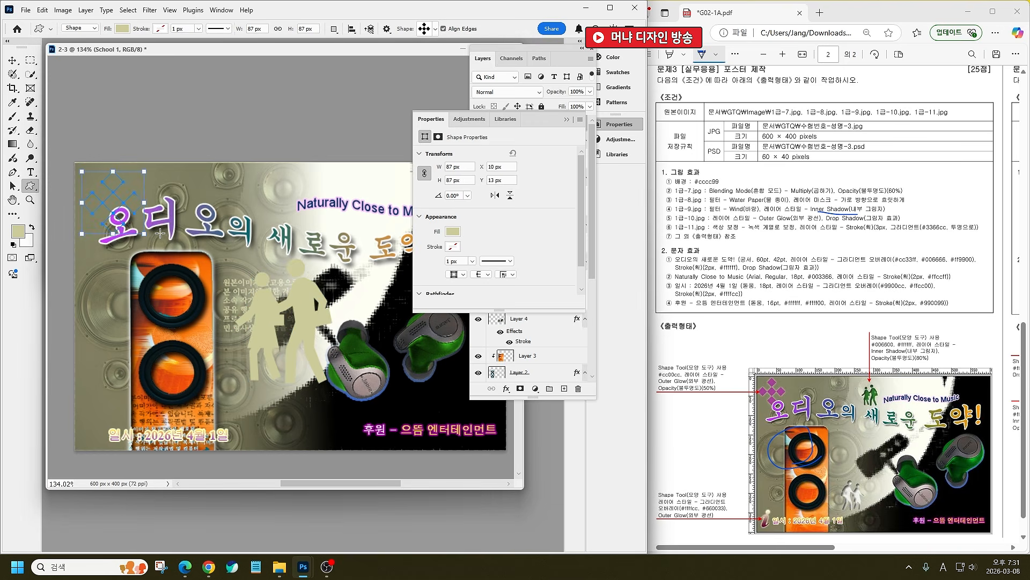
Step: Draw the legacy Information symbol, about 34 × 68 px, beside the lower part of the orange speaker, just above the date line
{"action": "left_click", "coordinate": [435, 28]}
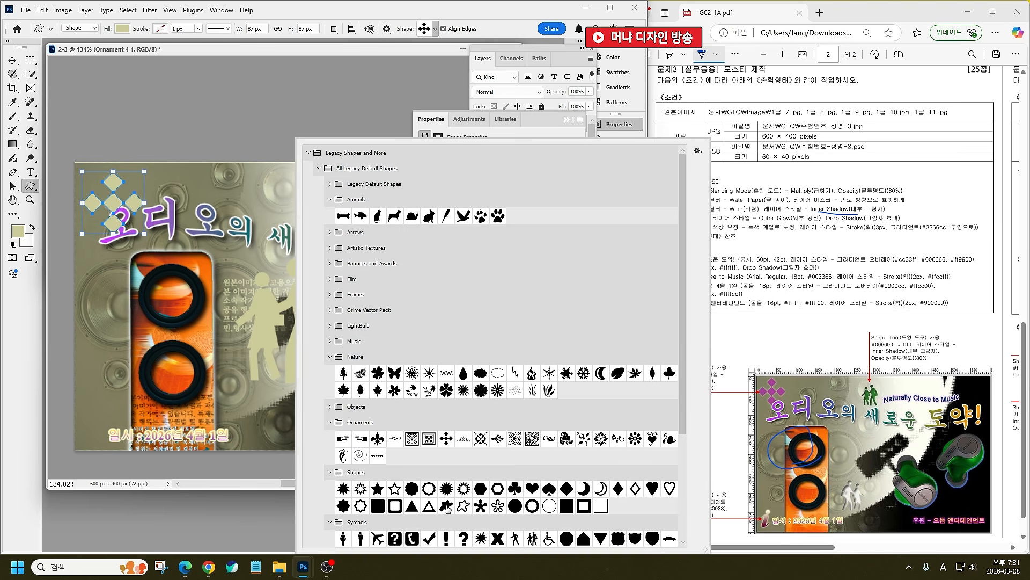
{"action": "scroll", "coordinate": [447, 508], "scroll_direction": "down", "scroll_amount": 5}
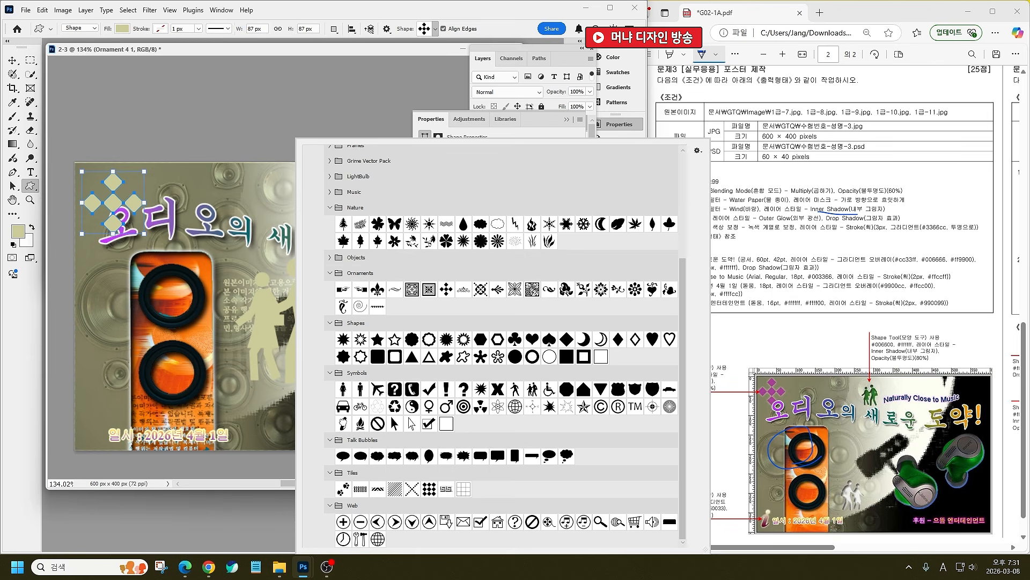
{"action": "double_click", "coordinate": [447, 389]}
{"action": "left_click_drag", "start_coordinate": [80, 378], "coordinate": [124, 426]}
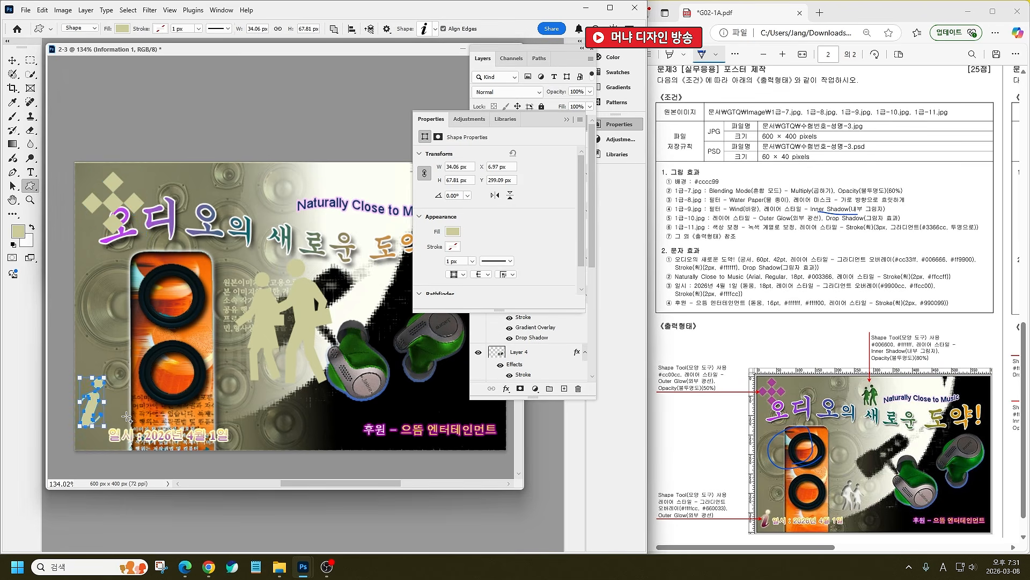
{"action": "left_click", "coordinate": [567, 119]}
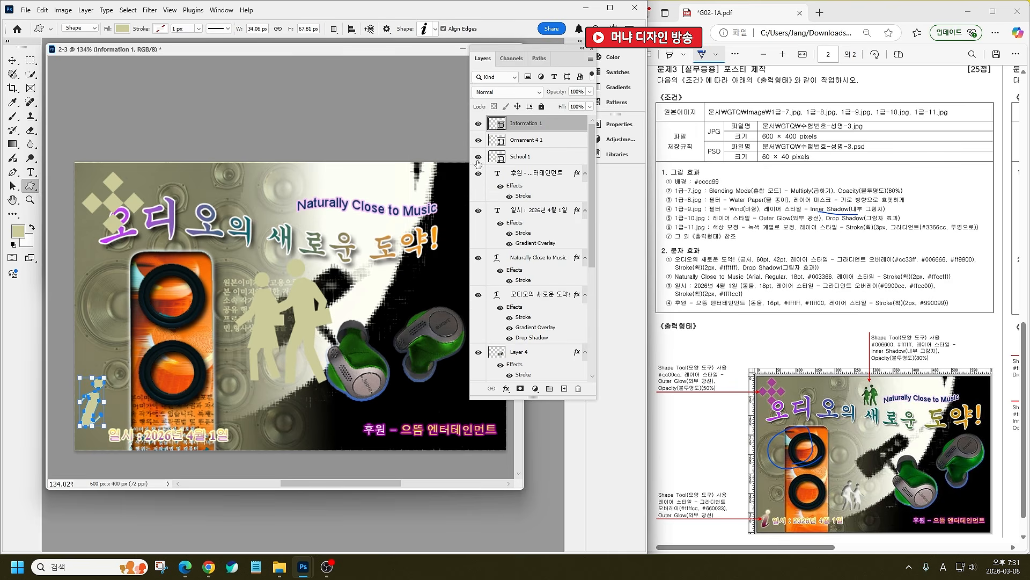
Step: Set the fill color of the walking-figures shape to white (fff)
{"action": "left_click", "coordinate": [495, 157]}
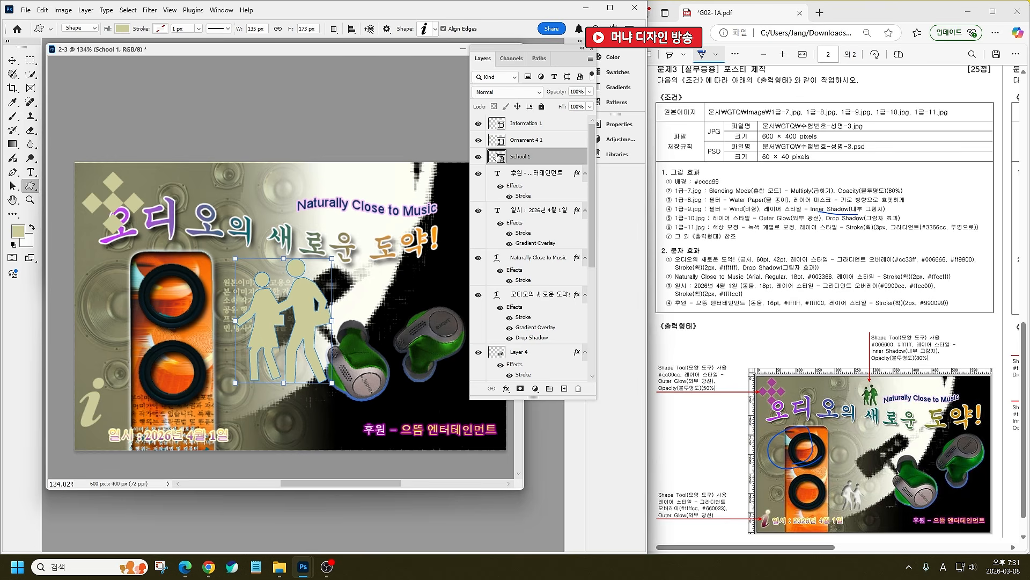
{"action": "double_click", "coordinate": [499, 156]}
{"action": "type", "text": "fff"}
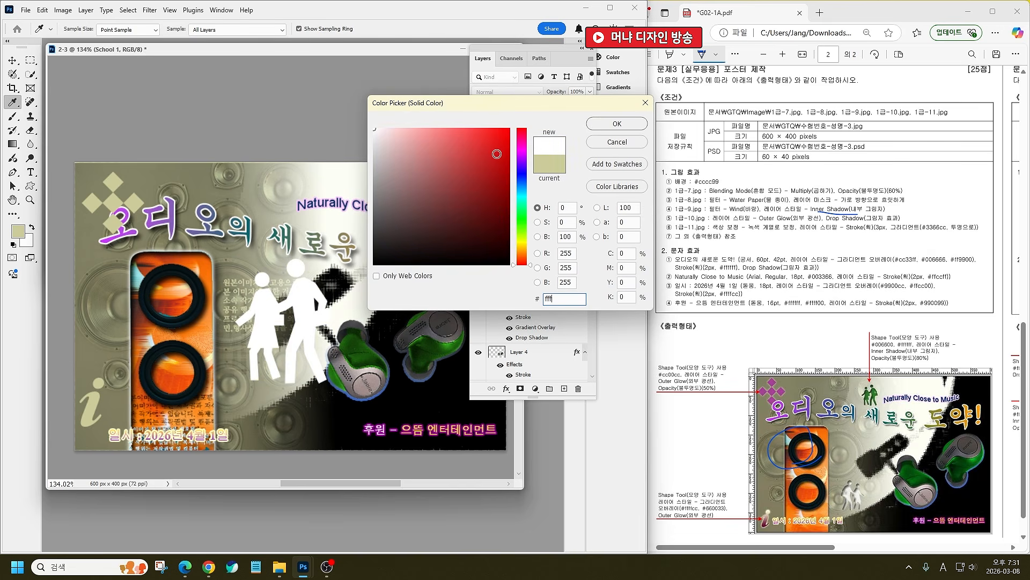
{"action": "key", "text": "Return"}
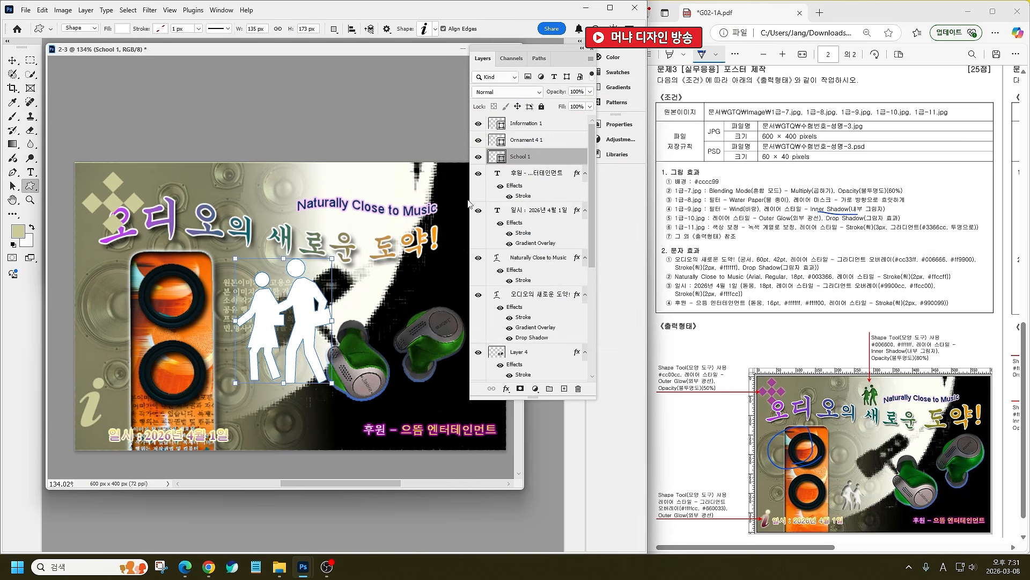
Step: Add an inner shadow to the white walking-figures shape and set its layer opacity to 80%
{"action": "left_click", "coordinate": [506, 389]}
{"action": "left_click", "coordinate": [555, 434]}
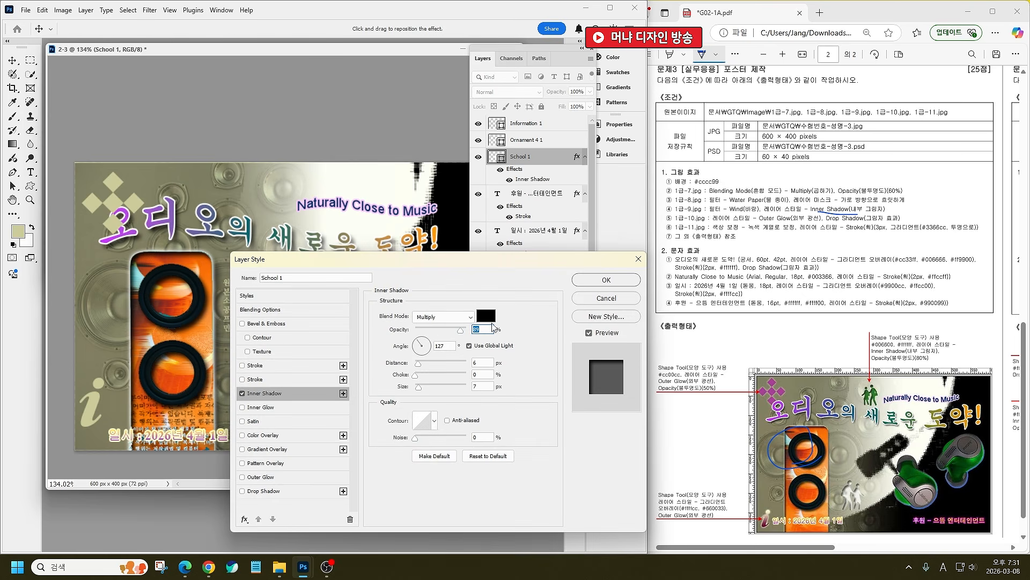
{"action": "left_click", "coordinate": [595, 279]}
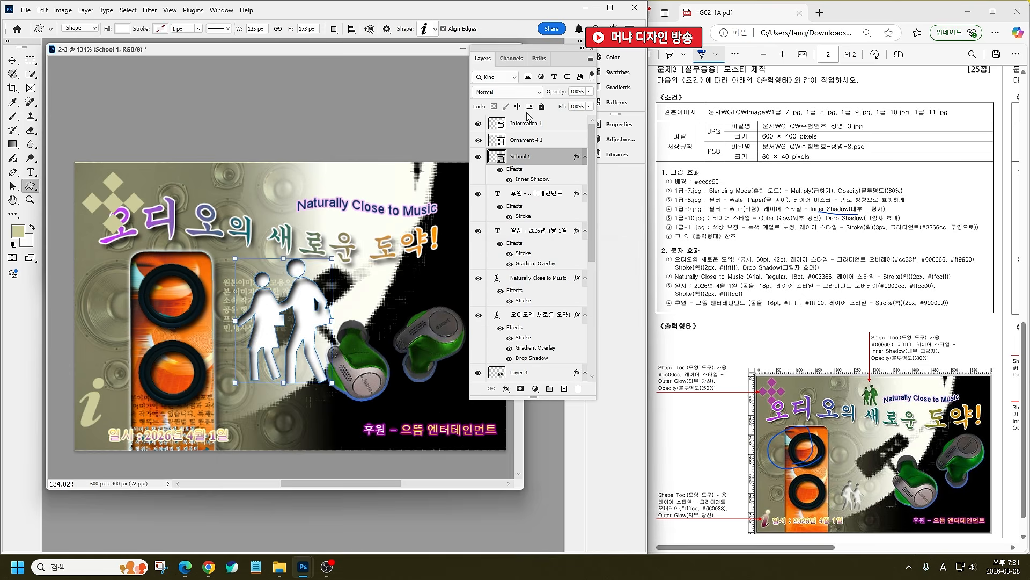
{"action": "type", "text": "80"}
{"action": "key", "text": "Return"}
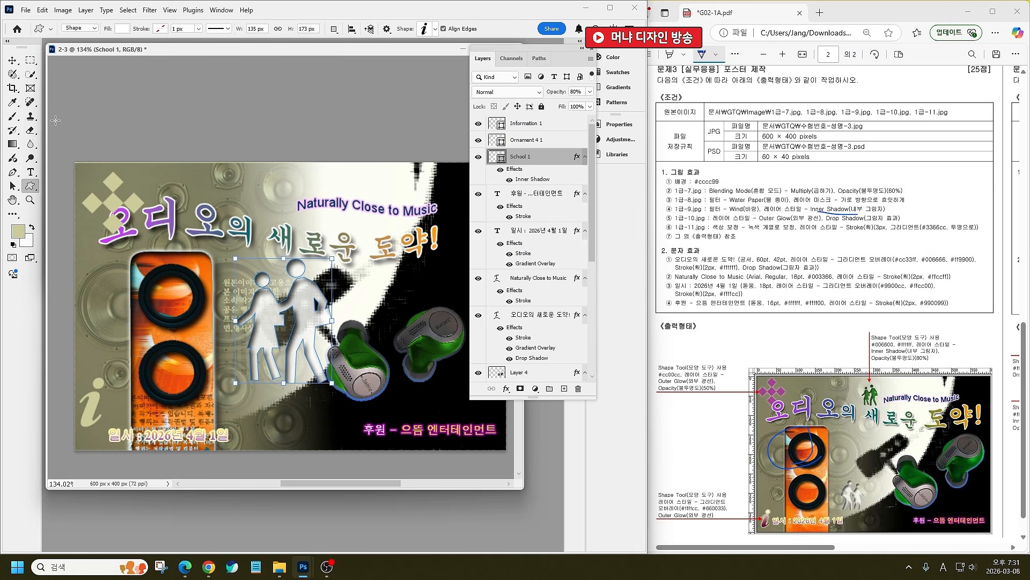
Step: Duplicate the walking-figures shape layer and set the copy's fill color to 006600
{"action": "key", "text": "ctrl+j"}
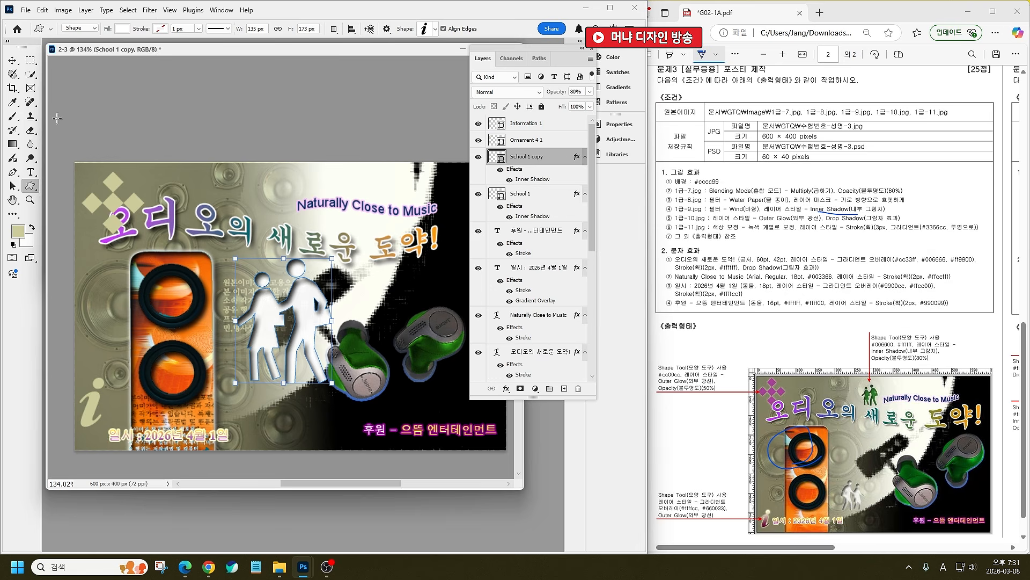
{"action": "double_click", "coordinate": [501, 156]}
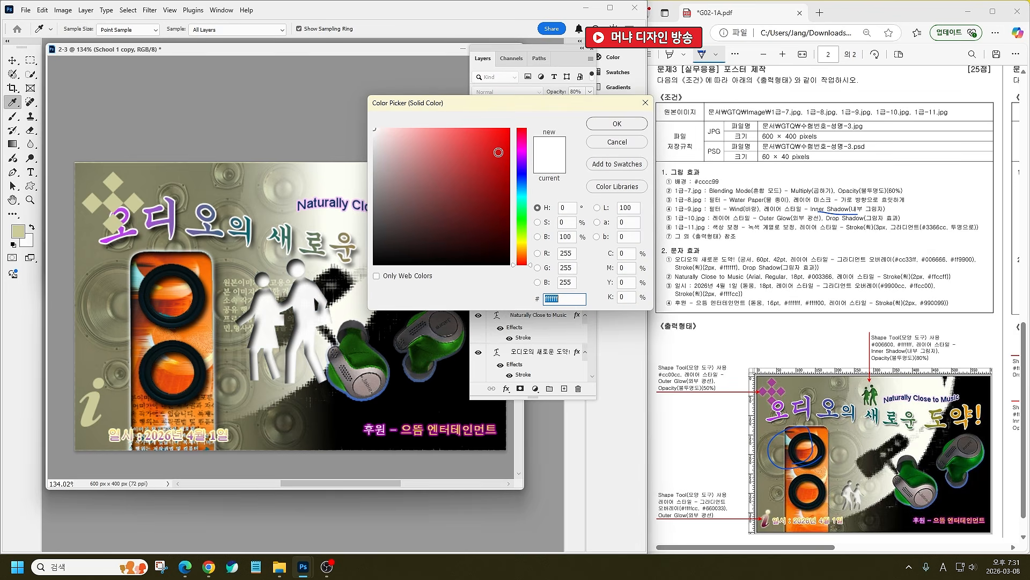
{"action": "type", "text": "006600"}
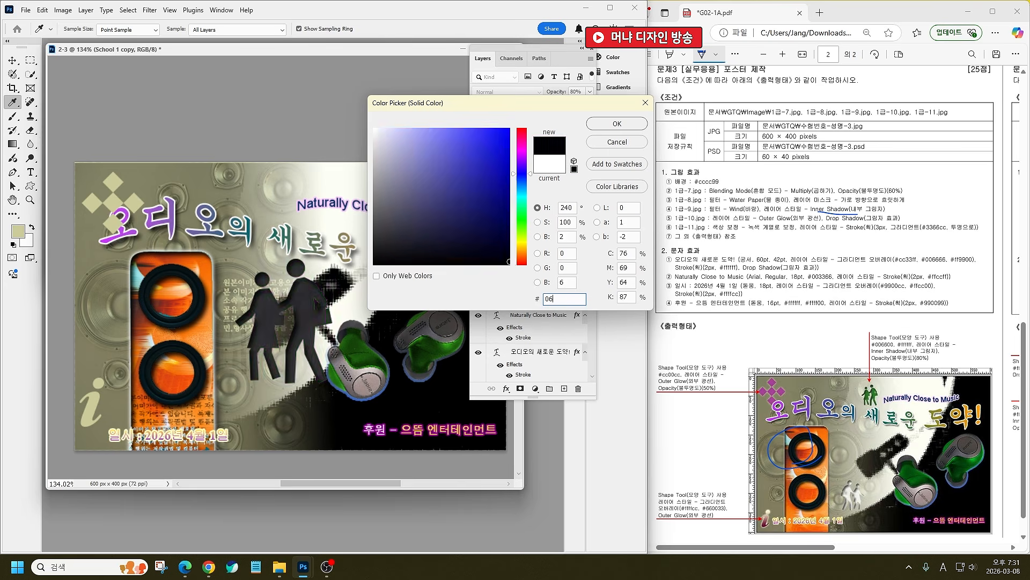
{"action": "key", "text": "Return"}
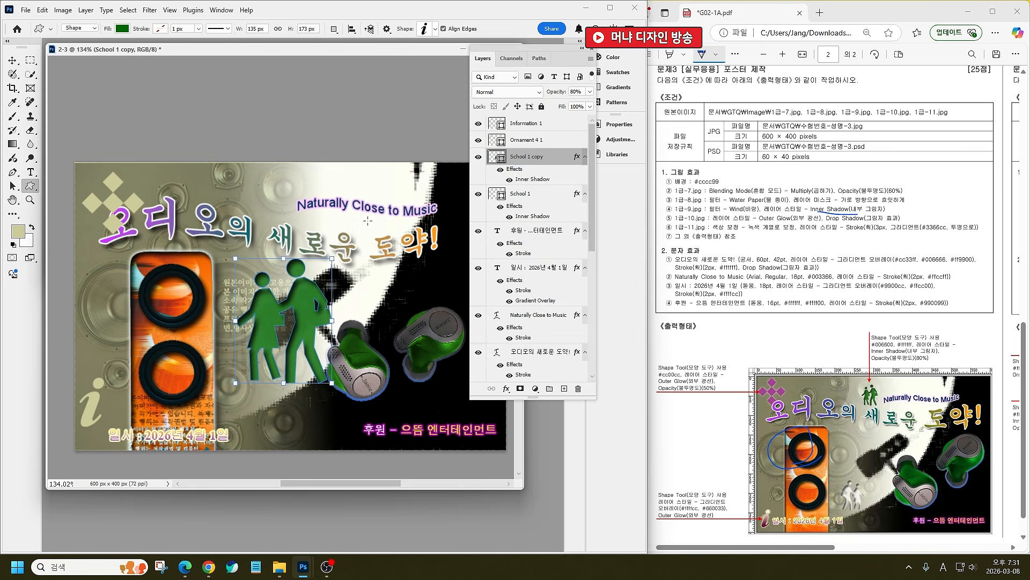
Step: Set the fill color of the diamond ornament shape to c0c
{"action": "left_click", "coordinate": [499, 141]}
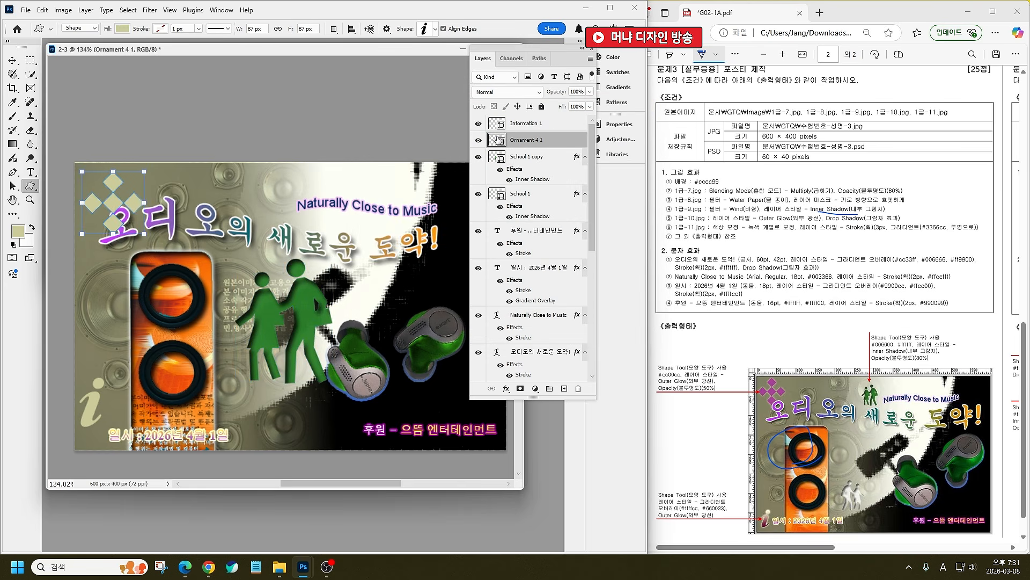
{"action": "double_click", "coordinate": [500, 140]}
{"action": "type", "text": "c0c"}
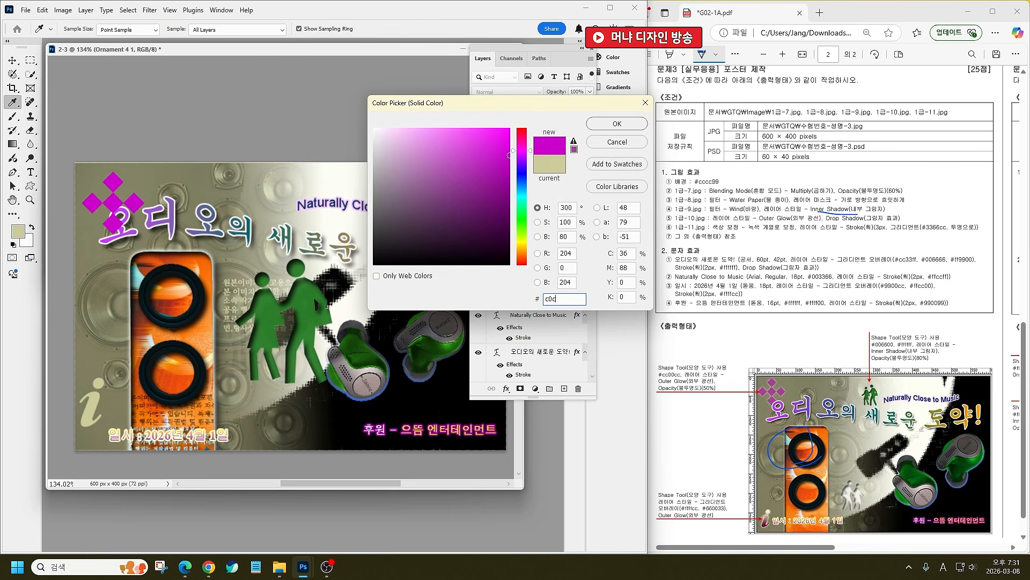
{"action": "key", "text": "Return"}
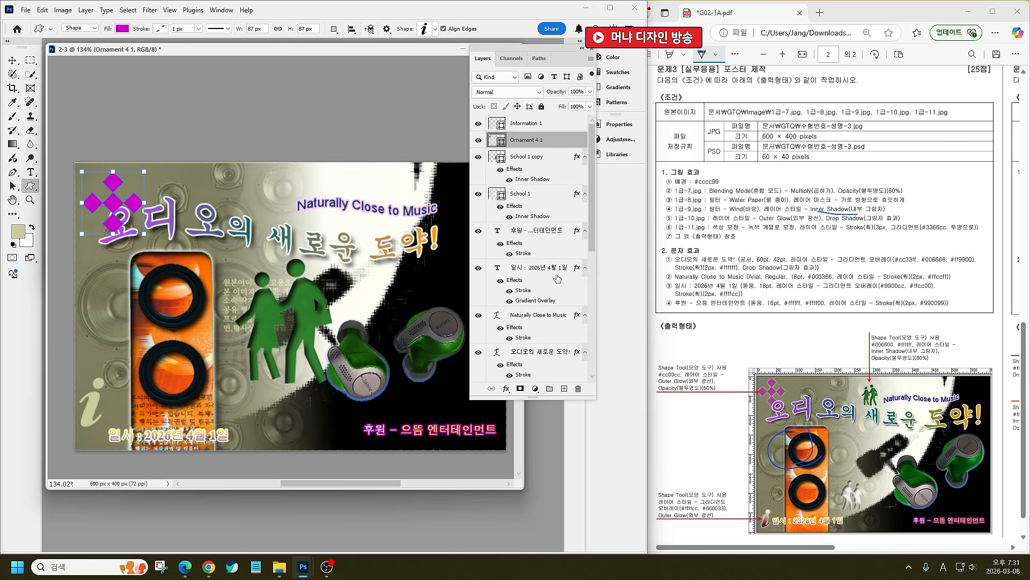
Step: Add an outer glow to the diamond ornament and set its layer opacity to 50%
{"action": "left_click", "coordinate": [506, 388]}
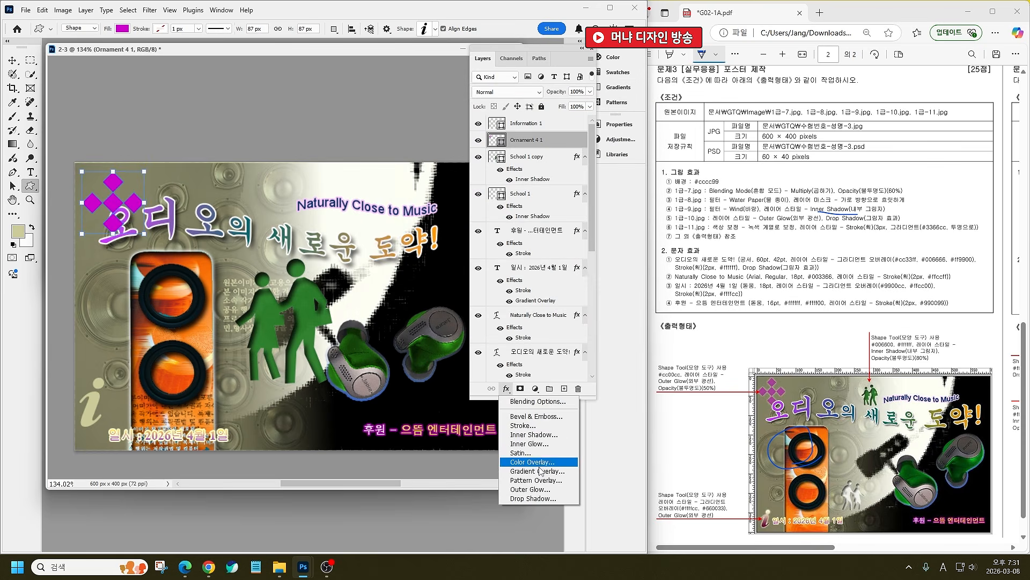
{"action": "left_click", "coordinate": [542, 489]}
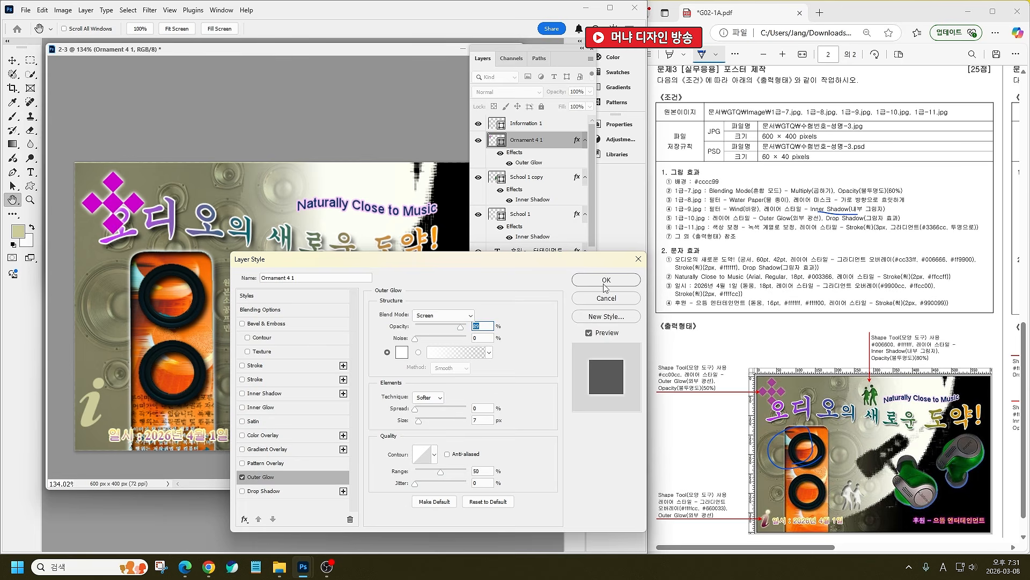
{"action": "left_click", "coordinate": [605, 281]}
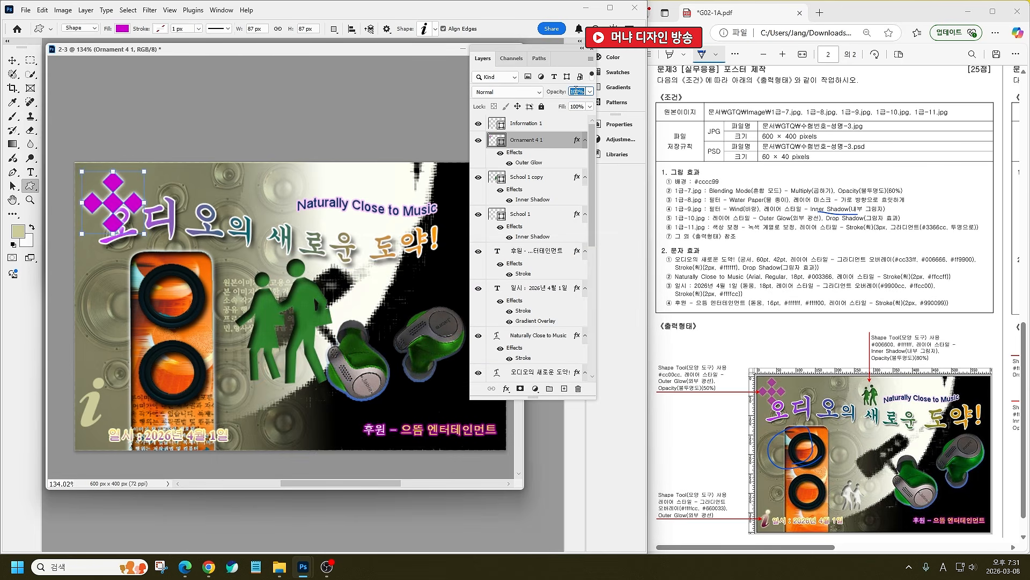
{"action": "type", "text": "50"}
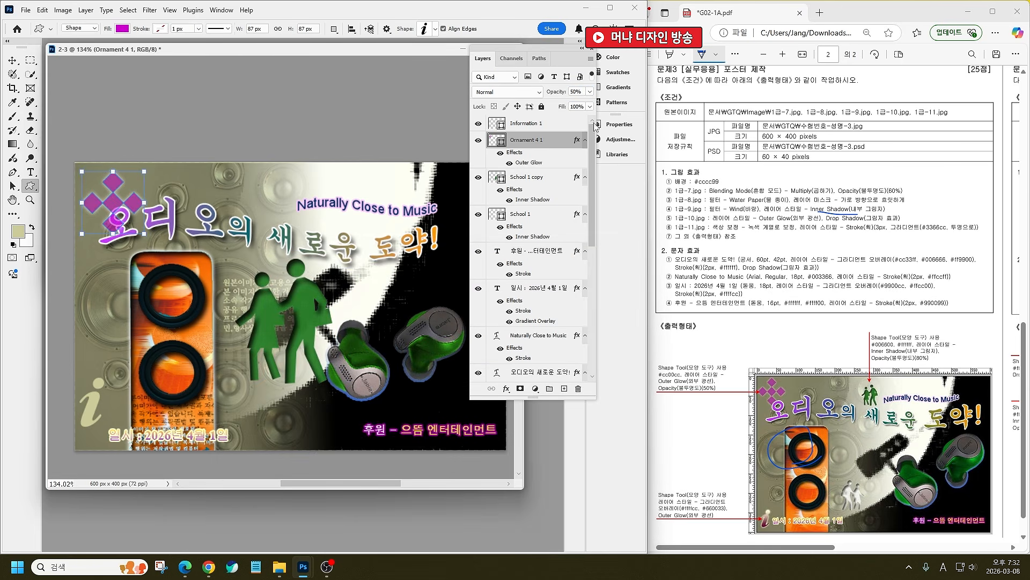
Step: Add a gradient overlay to the Information symbol and remove the gradient's middle color stop
{"action": "left_click", "coordinate": [524, 124]}
{"action": "left_click", "coordinate": [506, 388]}
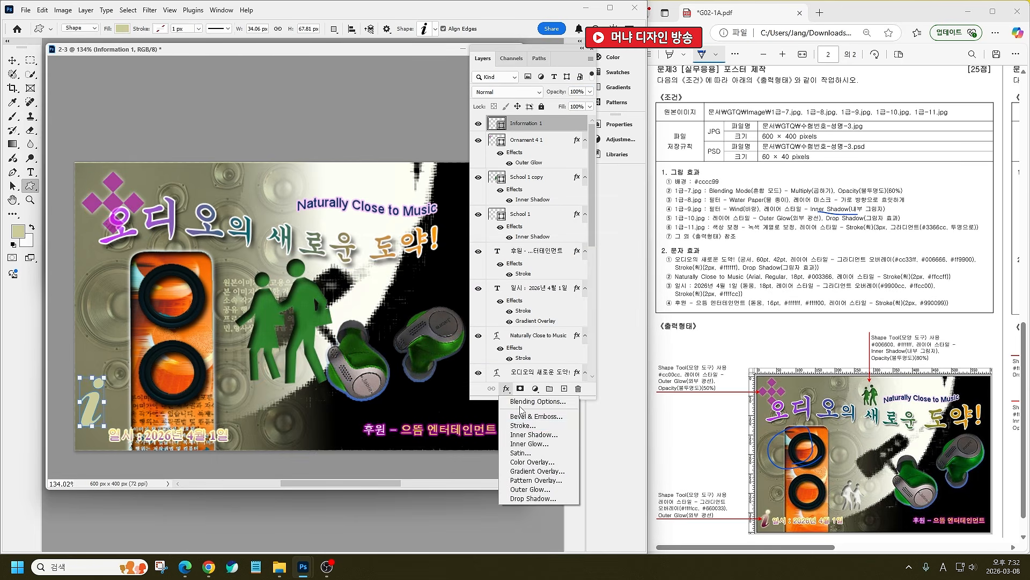
{"action": "left_click", "coordinate": [555, 472]}
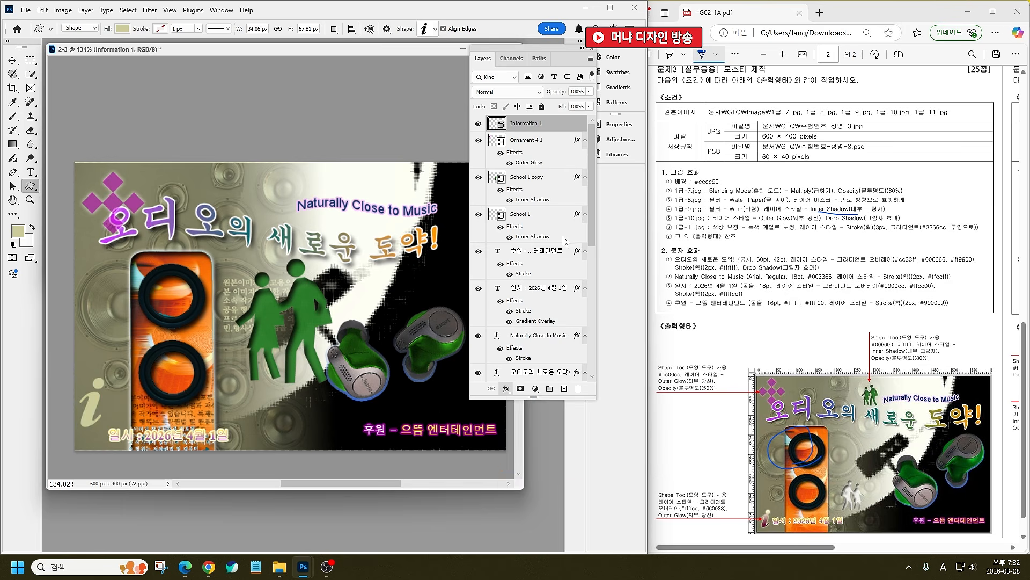
{"action": "left_click", "coordinate": [445, 342]}
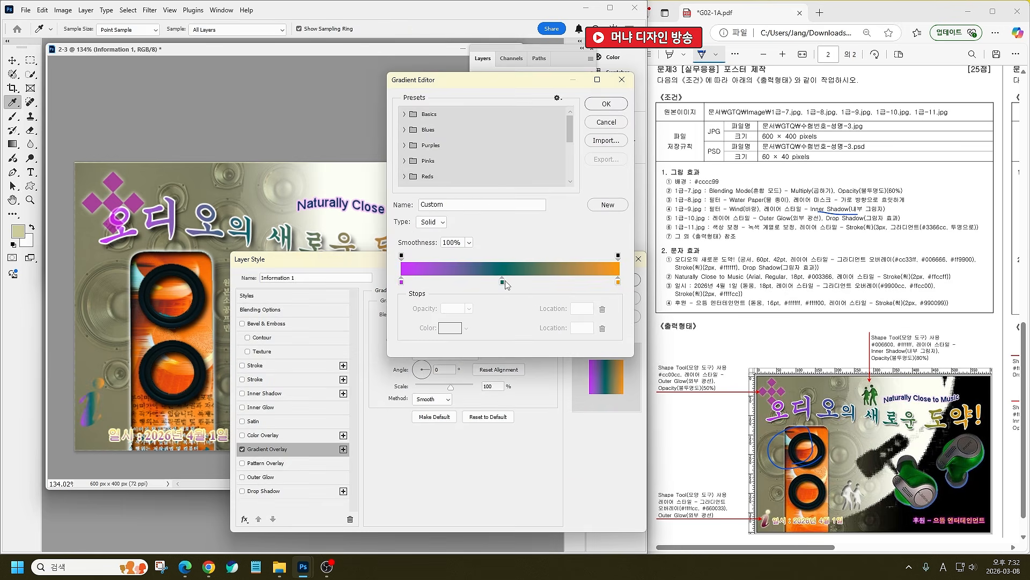
{"action": "left_click_drag", "start_coordinate": [504, 281], "coordinate": [505, 317]}
Step: Set the Information symbol's gradient to run from ffffcc at the start to 660033 at the end
{"action": "double_click", "coordinate": [402, 281]}
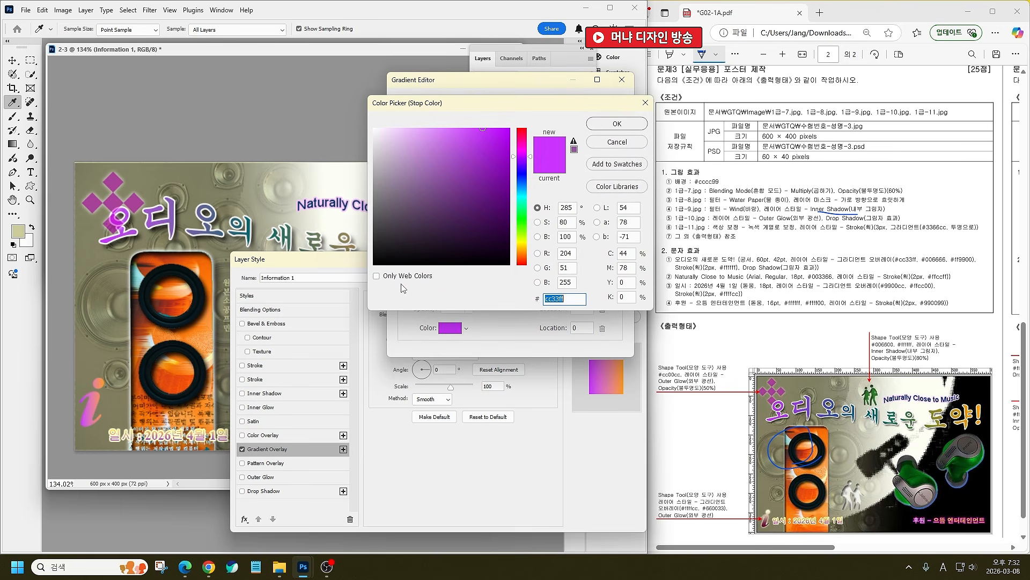
{"action": "type", "text": "ffffcc"}
{"action": "key", "text": "Return"}
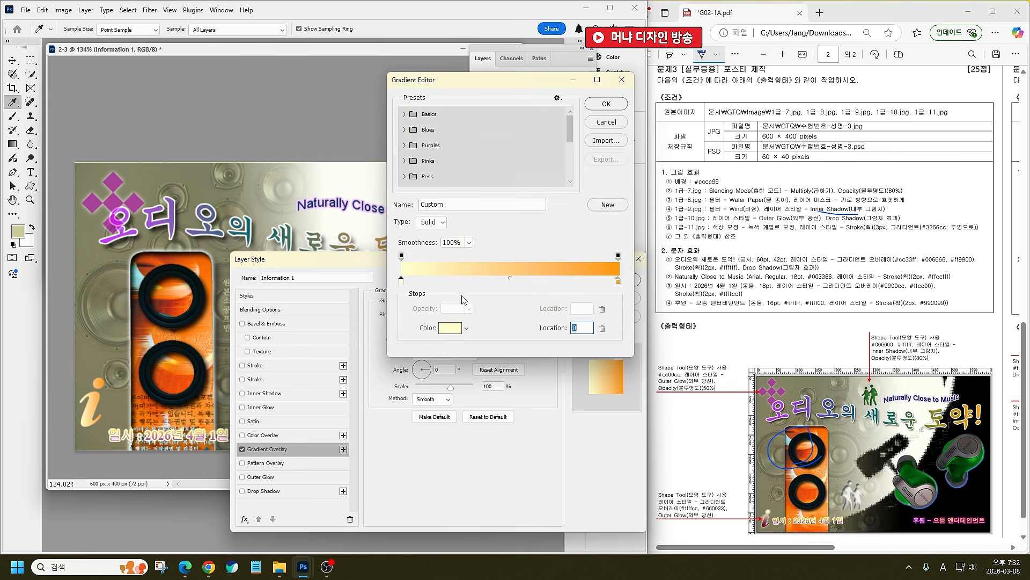
{"action": "double_click", "coordinate": [619, 281]}
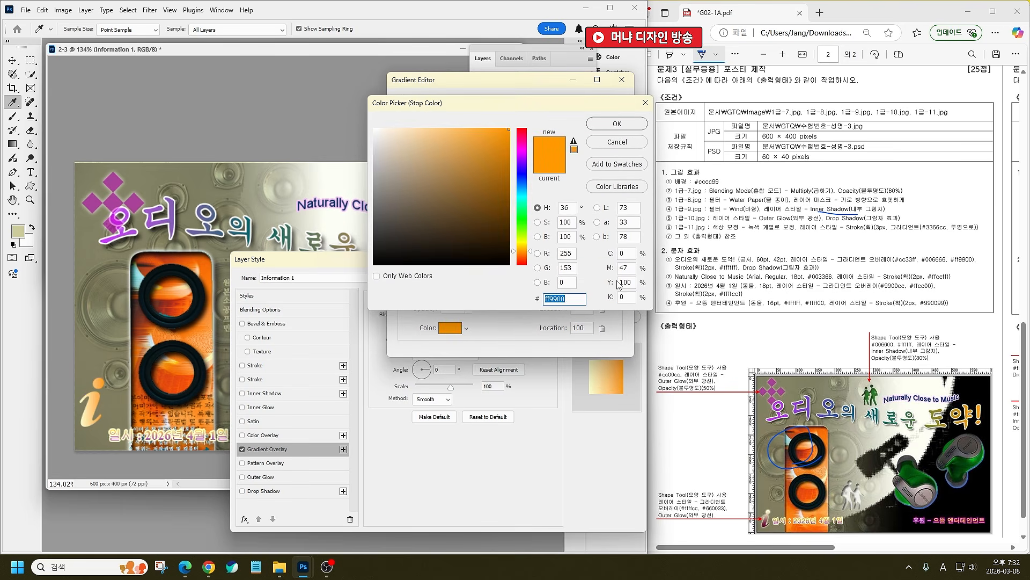
{"action": "type", "text": "660033"}
{"action": "key", "text": "Return"}
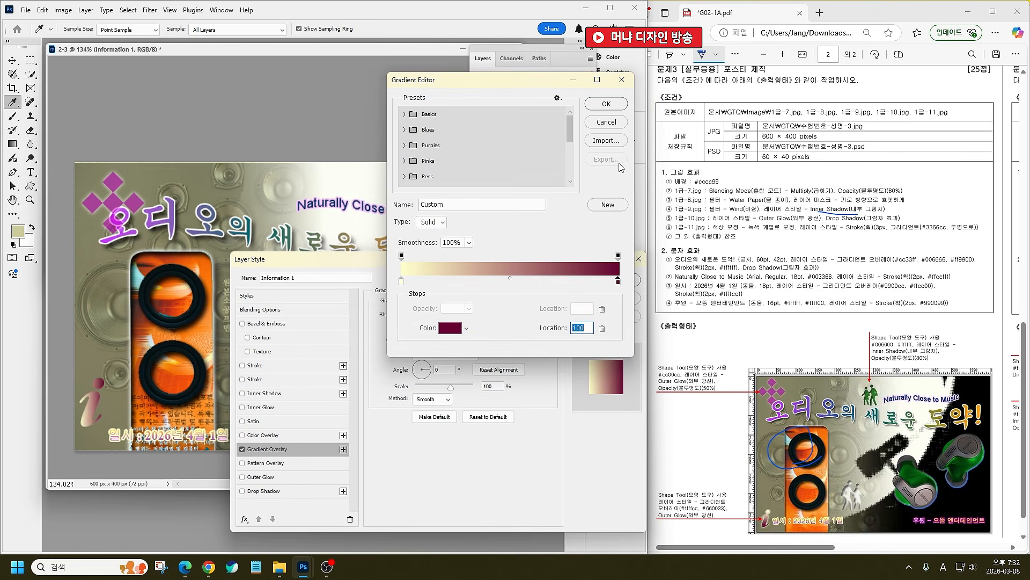
{"action": "left_click", "coordinate": [608, 104]}
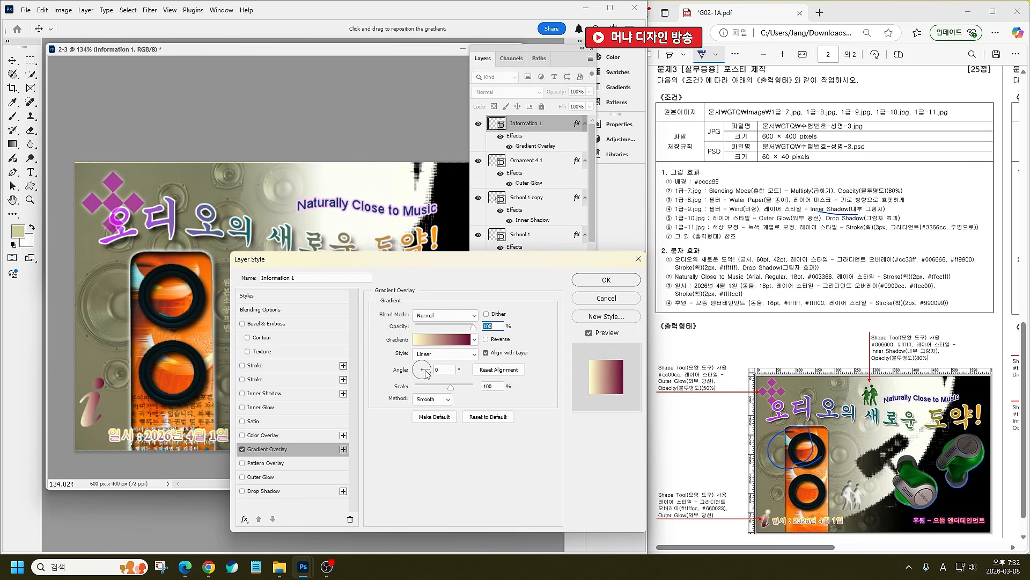
Step: Set the Information symbol's gradient angle to -90° and add an outer glow to the symbol
{"action": "mouse_move", "coordinate": [425, 370]}
{"action": "left_mouse_down"}
{"action": "mouse_move", "coordinate": [421, 332]}
{"action": "mouse_move", "coordinate": [413, 432]}
{"action": "mouse_move", "coordinate": [422, 377]}
{"action": "left_mouse_up"}
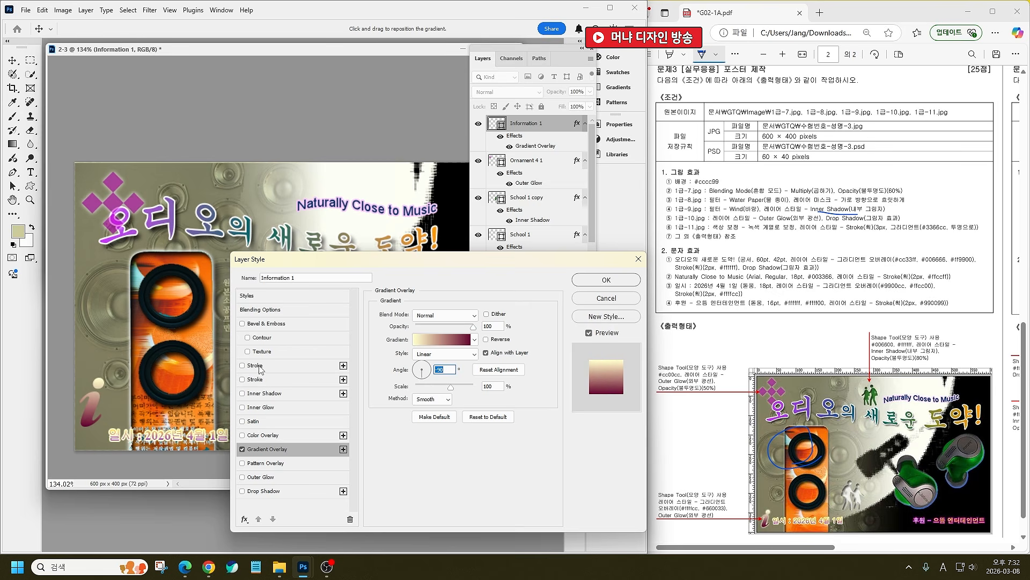
{"action": "left_click", "coordinate": [261, 477]}
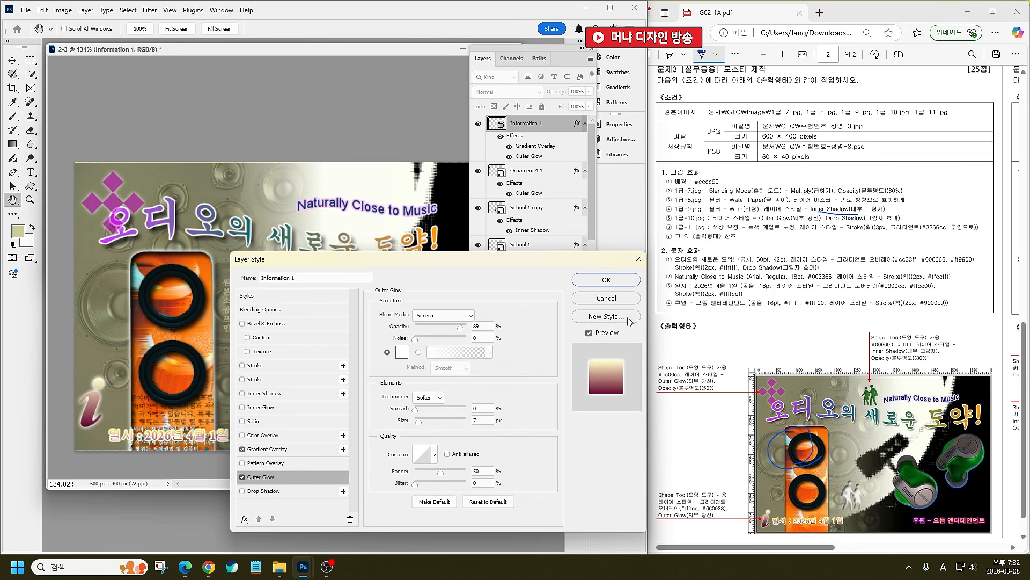
{"action": "left_click", "coordinate": [633, 283]}
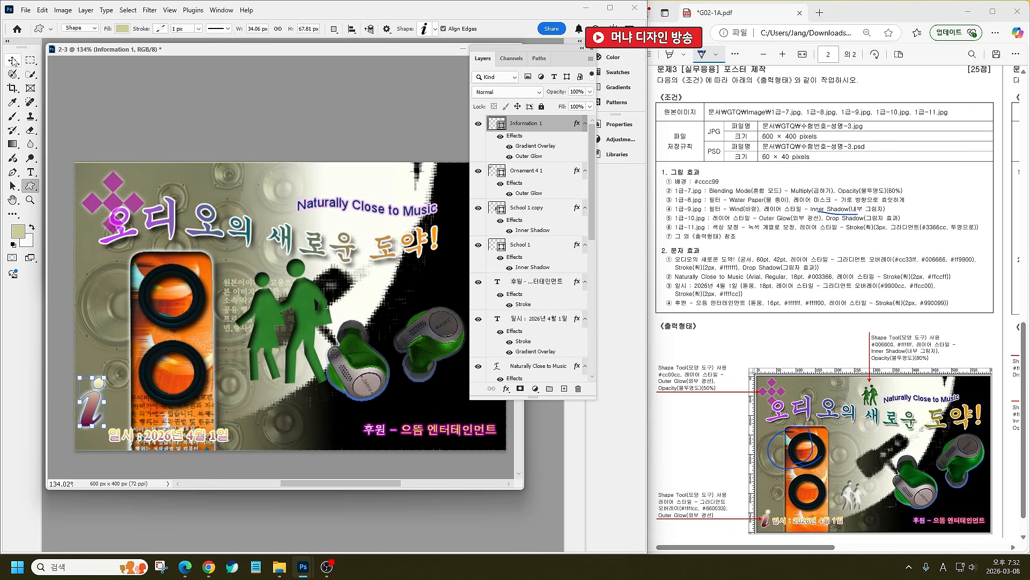
Step: Shrink the Information symbol and place it directly in front of the date line
{"action": "left_click", "coordinate": [14, 61]}
{"action": "left_click_drag", "start_coordinate": [96, 395], "coordinate": [99, 420]}
{"action": "key", "text": "ctrl+t"}
{"action": "key", "text": "Return"}
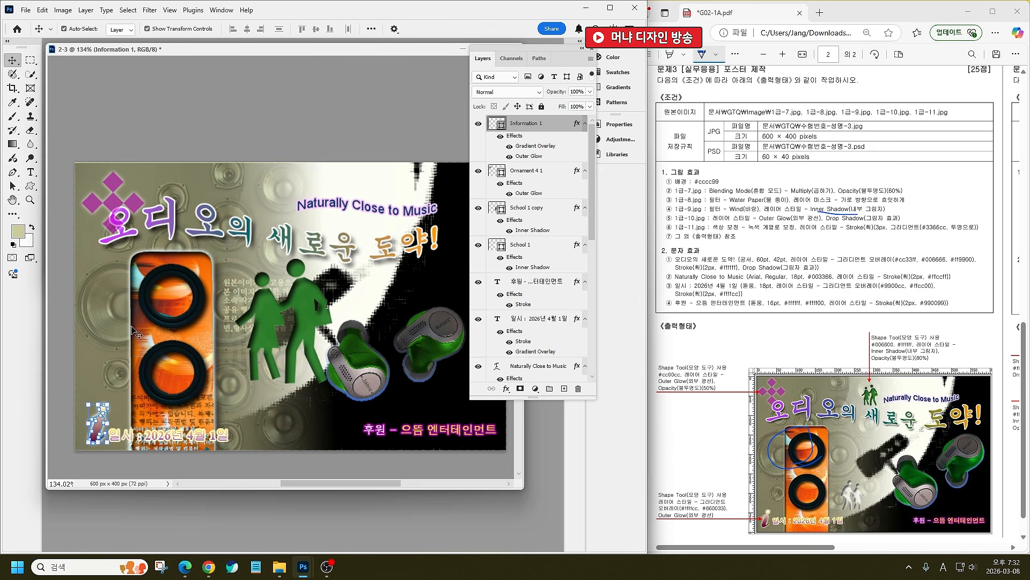
Step: Shrink the diamond ornament in the poster's upper-left corner, then shift the main Korean title slightly left and bring it in front of the ornament
{"action": "left_click", "coordinate": [135, 203]}
{"action": "key", "text": "ctrl+t"}
{"action": "left_click_drag", "start_coordinate": [144, 234], "coordinate": [104, 194]}
{"action": "key", "text": "Return"}
{"action": "key", "text": "ctrl+t"}
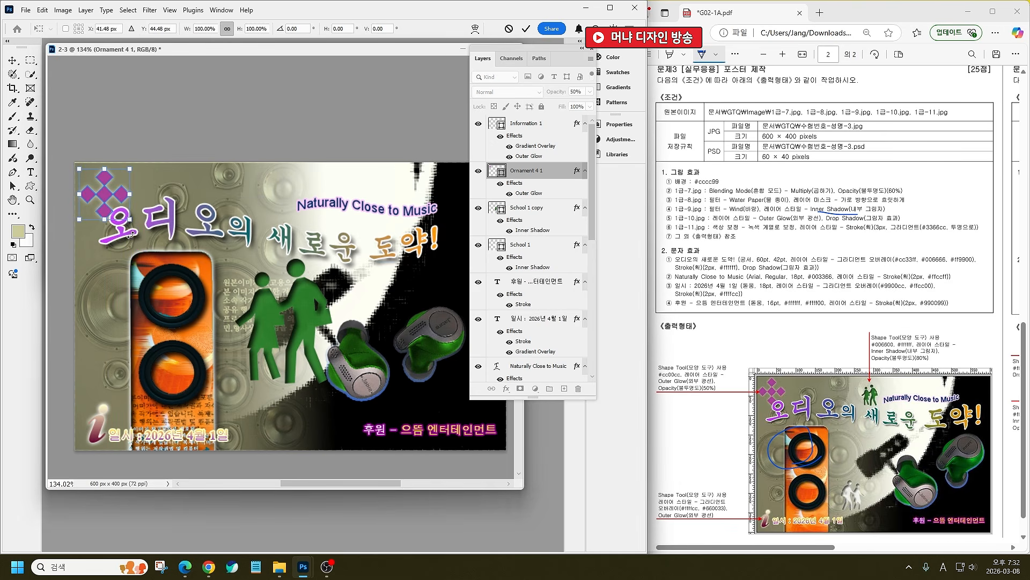
{"action": "key", "text": "Return"}
{"action": "left_click_drag", "start_coordinate": [130, 234], "coordinate": [126, 237]}
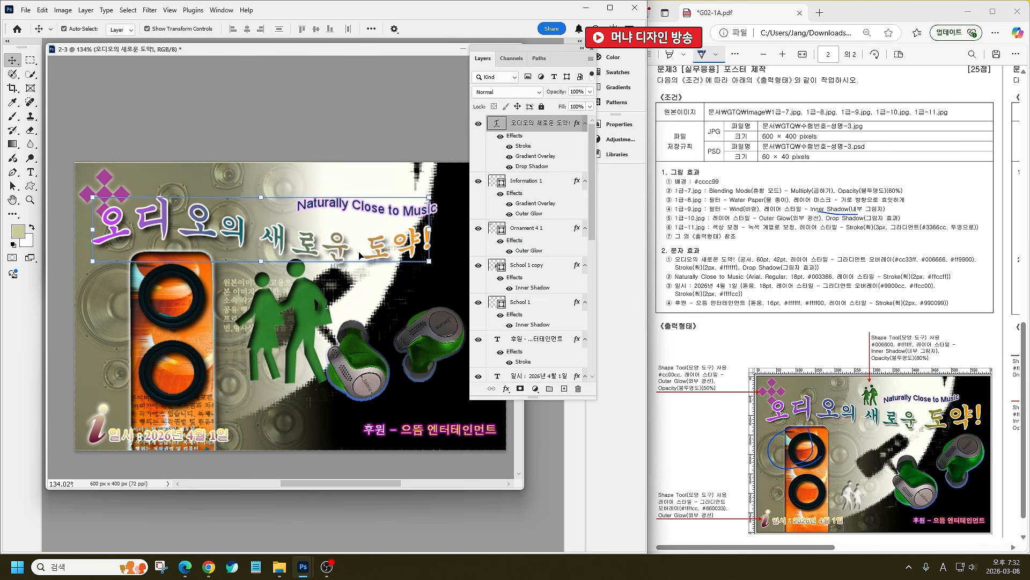
Step: Scale the green walking figures down to about 24% and place them just before the "Naturally Close to Music" text
{"action": "left_click_drag", "start_coordinate": [292, 300], "coordinate": [272, 205]}
{"action": "key", "text": "ctrl+t"}
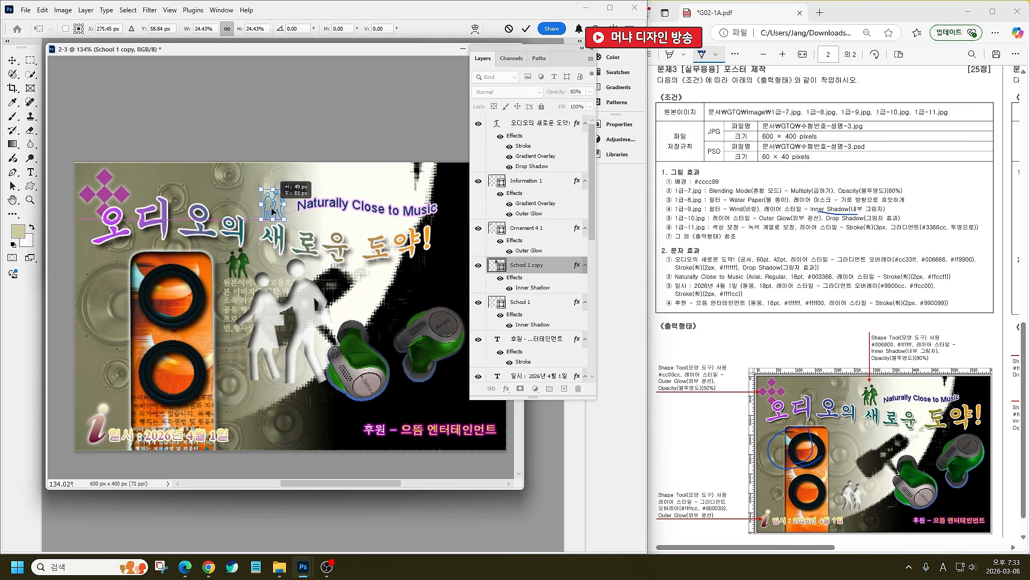
{"action": "key", "text": "Return"}
Step: Move the main Korean title about 14 px to the left
{"action": "left_click", "coordinate": [331, 204]}
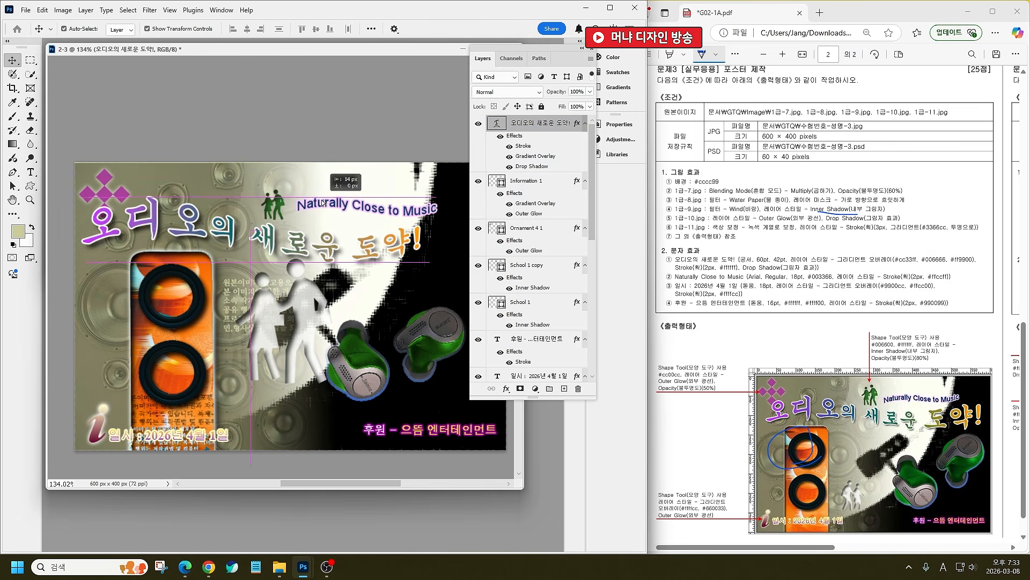
{"action": "left_click", "coordinate": [335, 204]}
{"action": "left_click_drag", "start_coordinate": [334, 205], "coordinate": [338, 211]}
{"action": "key", "text": "ctrl+z"}
Step: Move the "Naturally Close to Music" text about 5 px left and 10 px down, and rotate it slightly counter-clockwise
{"action": "left_click", "coordinate": [430, 209]}
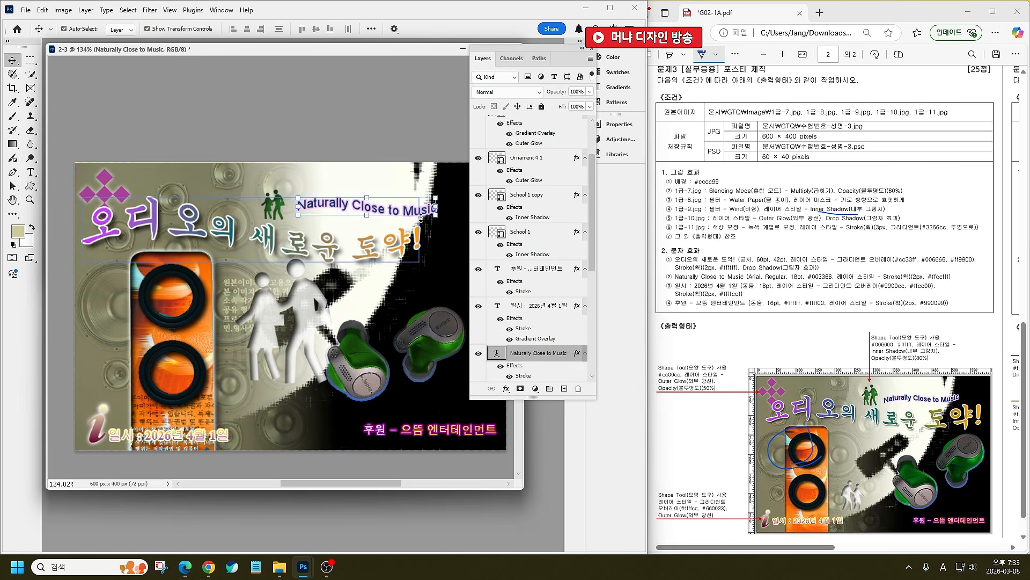
{"action": "left_click_drag", "start_coordinate": [433, 213], "coordinate": [429, 221]}
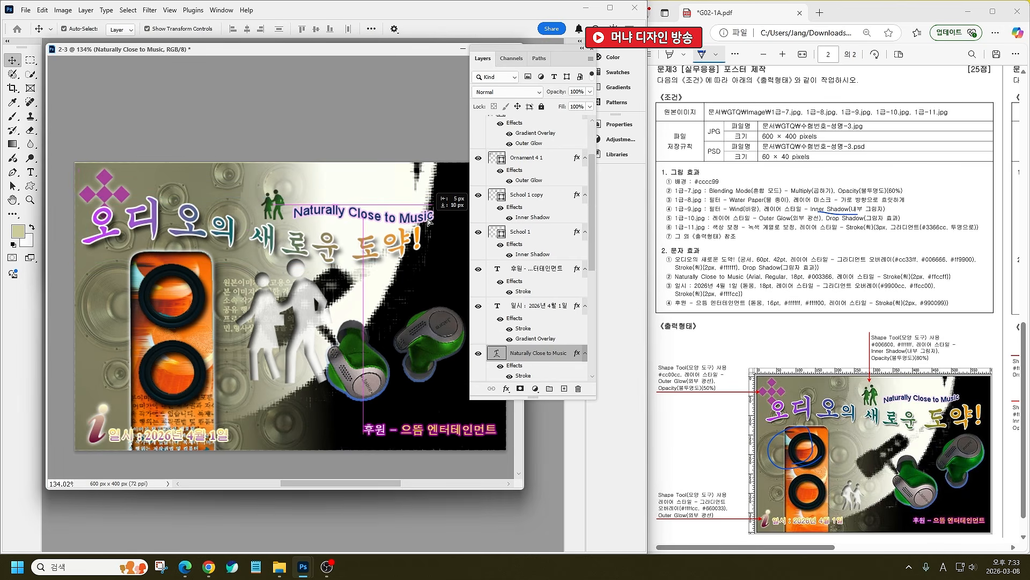
{"action": "key", "text": "ctrl"}
{"action": "key", "text": "ctrl+t"}
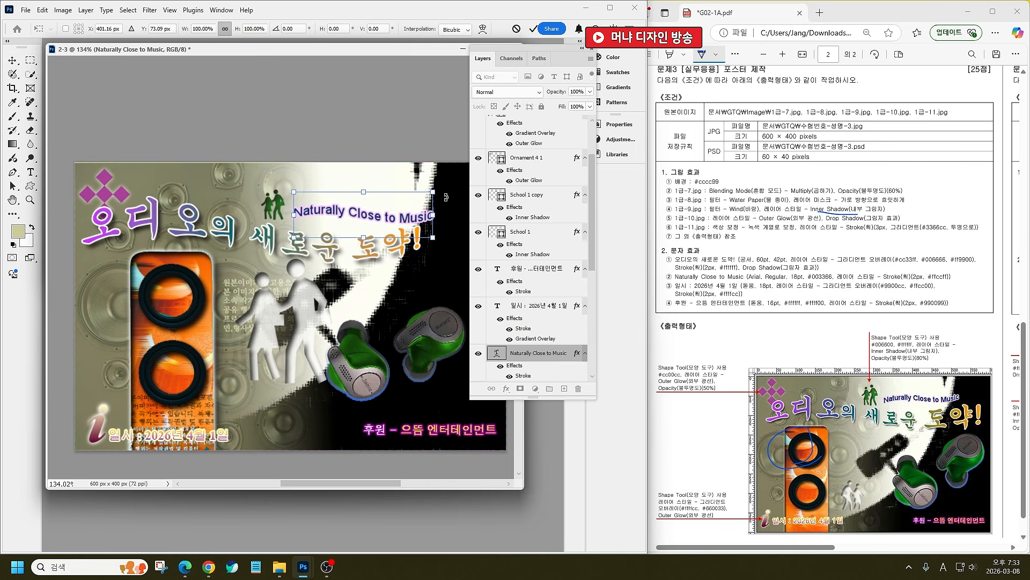
{"action": "left_click_drag", "start_coordinate": [447, 198], "coordinate": [427, 202]}
{"action": "key", "text": "Return"}
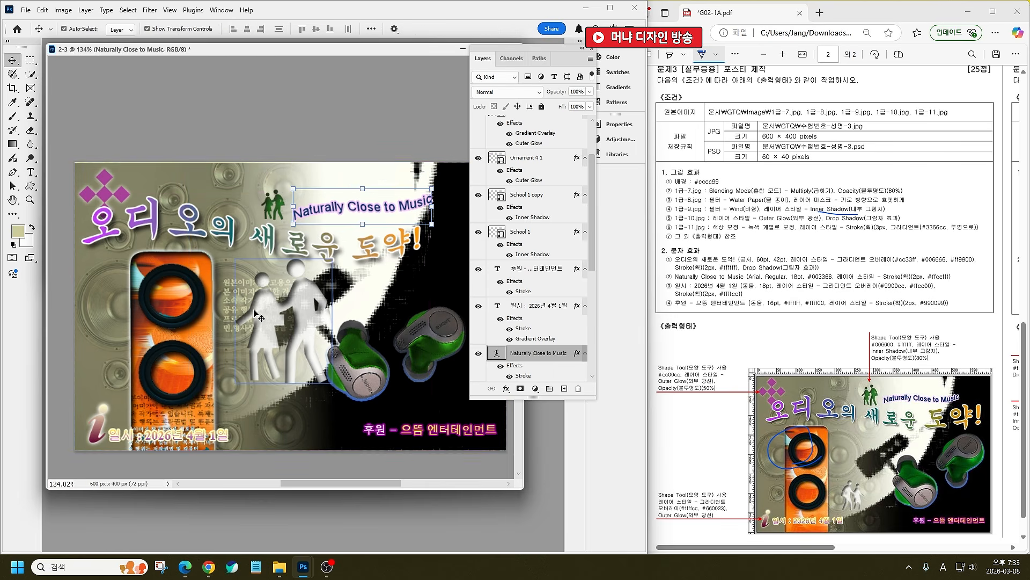
Step: Flip the white walking figures horizontally, scale them to about 37%, and place them beside the lower speaker
{"action": "left_click_drag", "start_coordinate": [266, 293], "coordinate": [267, 324]}
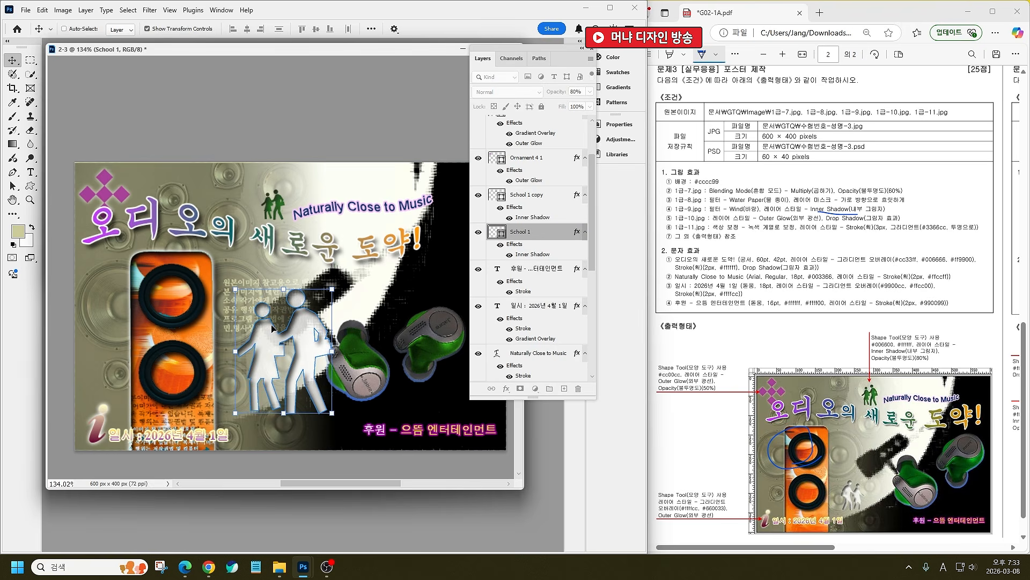
{"action": "key", "text": "ctrl+t"}
{"action": "right_click", "coordinate": [272, 324]}
{"action": "left_click", "coordinate": [303, 536]}
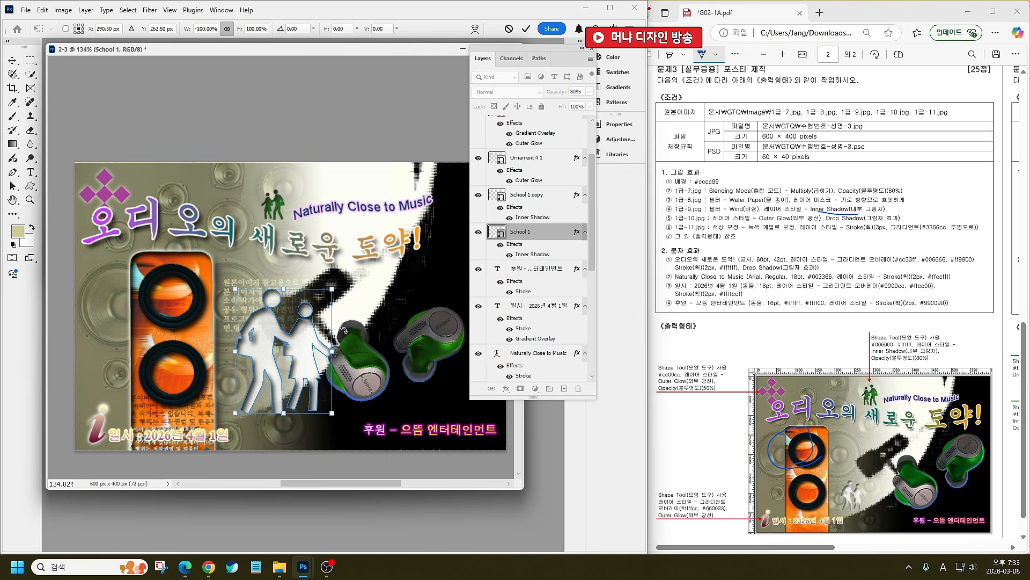
{"action": "left_click_drag", "start_coordinate": [332, 289], "coordinate": [265, 372]}
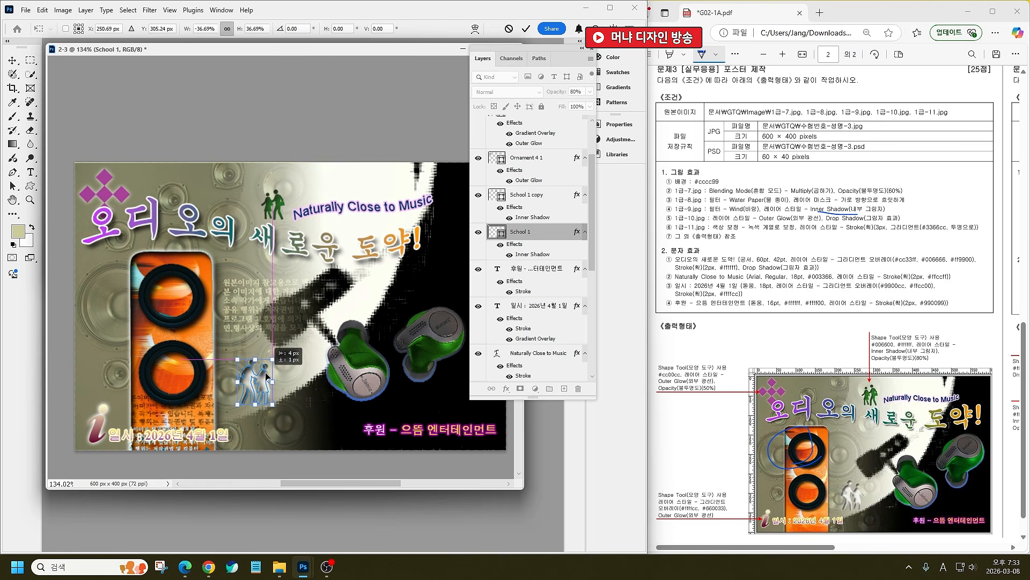
{"action": "key", "text": "Return"}
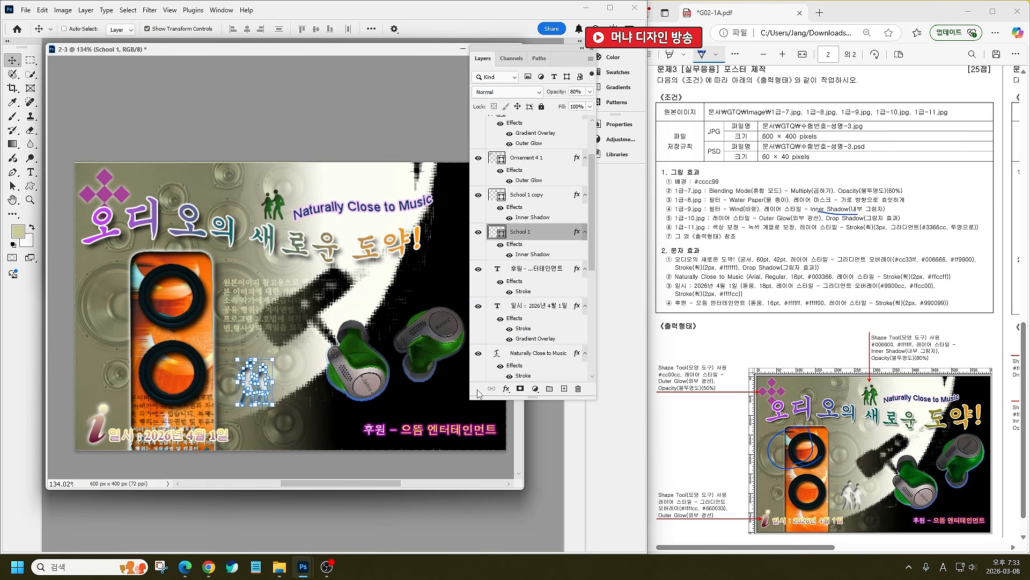
Step: Save the poster as 2-3 in Photoshop format and close it
{"action": "key", "text": "ctrl+s"}
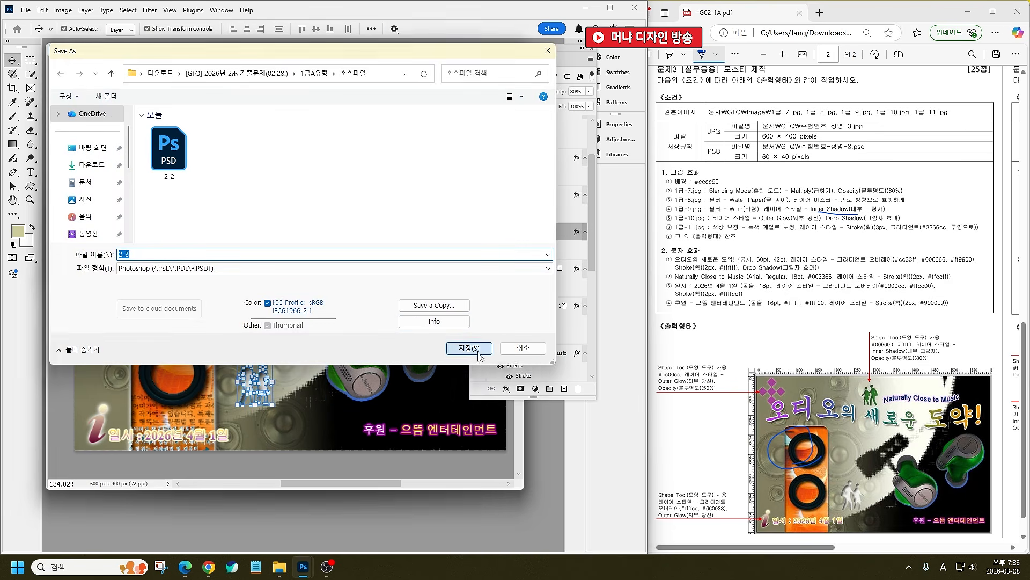
{"action": "left_click", "coordinate": [468, 348]}
{"action": "left_click", "coordinate": [633, 160]}
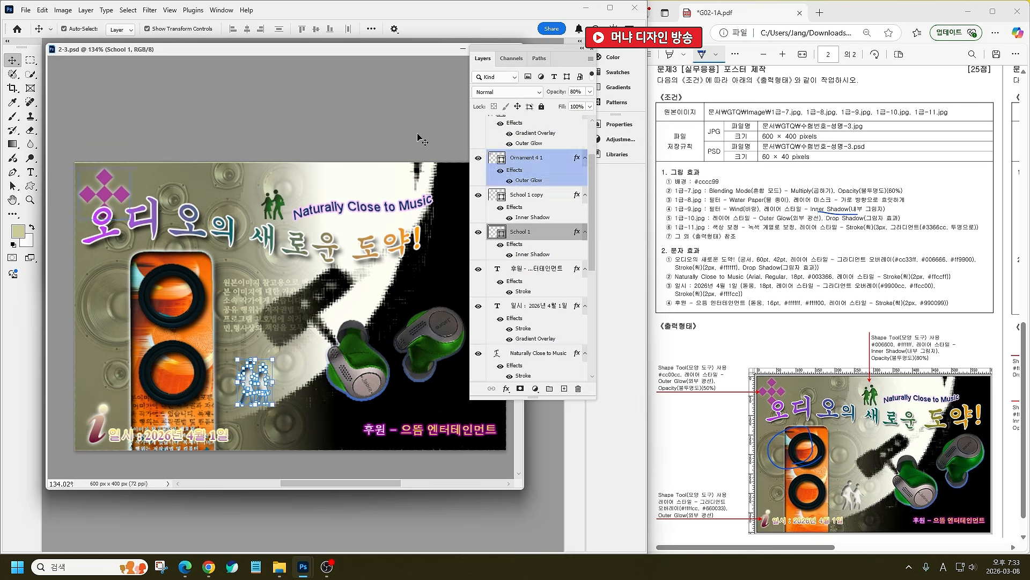
{"action": "key", "text": "ctrl+w"}
{"action": "key", "text": "ctrl+w"}
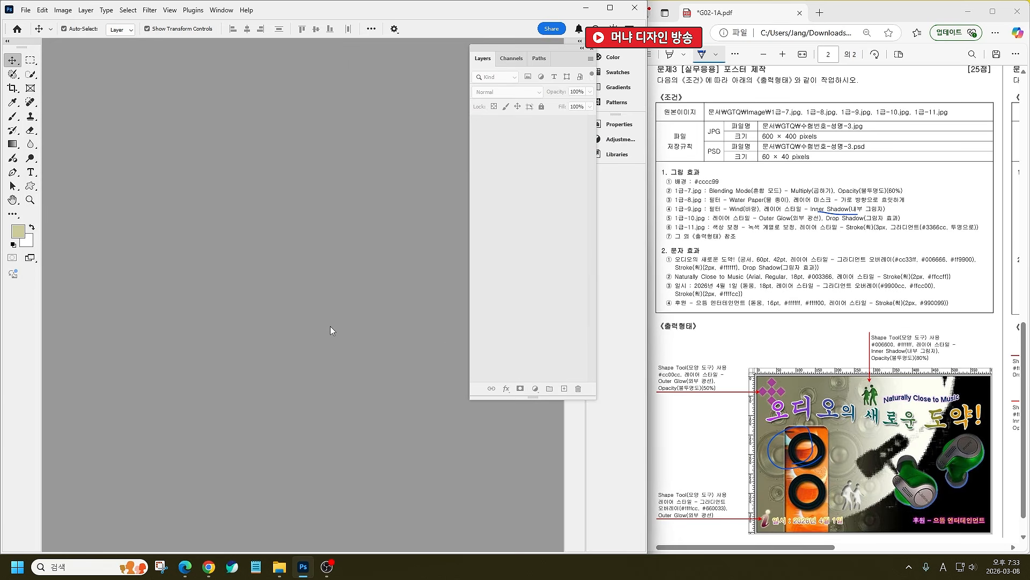
Step: Create a new 600 × 400 px document at 72 ppi named 2-4
{"action": "key", "text": "ctrl+n"}
{"action": "type", "text": "2"}
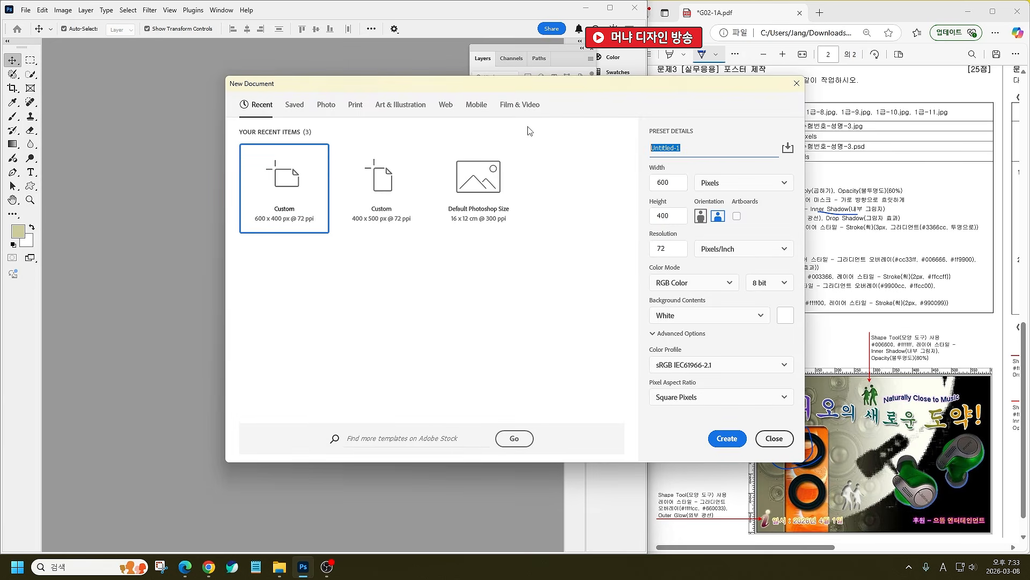
{"action": "type", "text": "-4"}
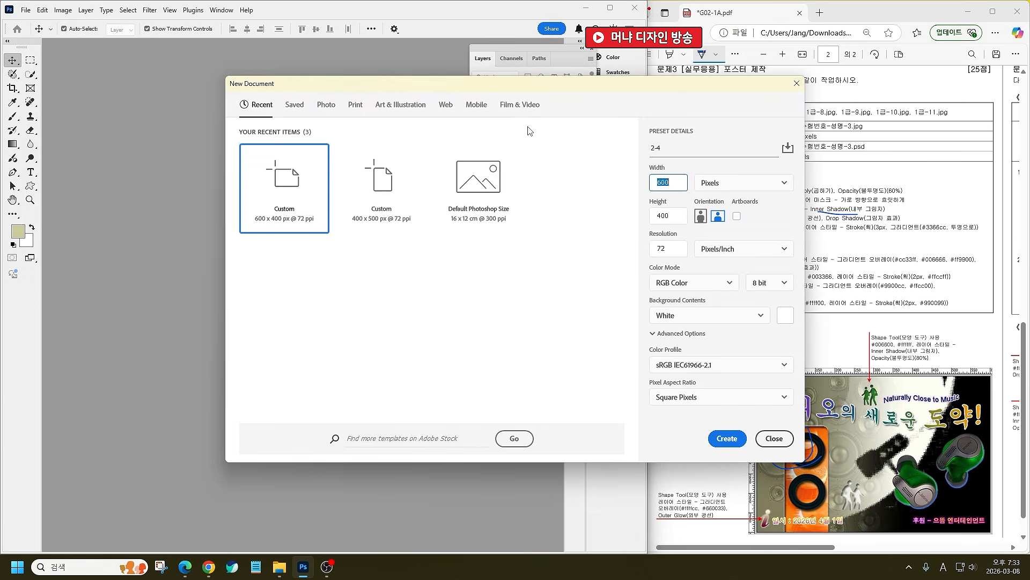
{"action": "key", "text": "Return"}
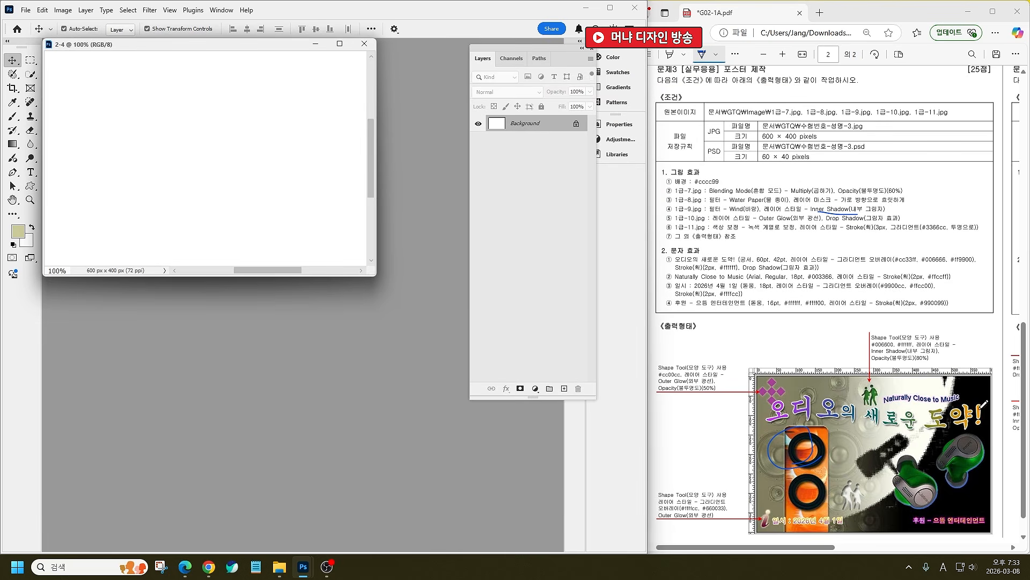
Step: Set the foreground color to #cc9999 and fill the Background layer with it
{"action": "left_click_drag", "start_coordinate": [830, 551], "coordinate": [999, 548]}
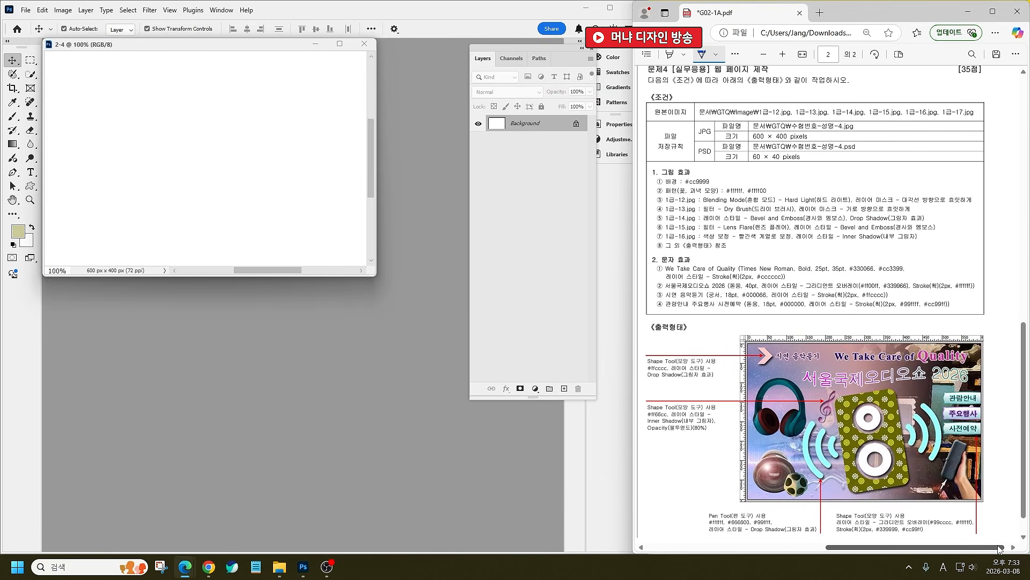
{"action": "left_click", "coordinate": [18, 232]}
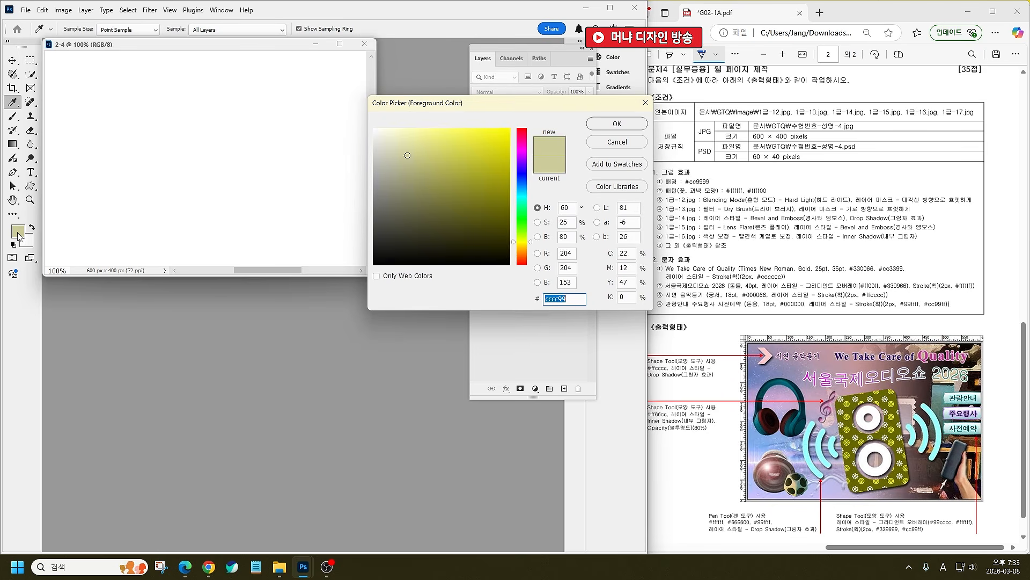
{"action": "type", "text": "cc9999"}
{"action": "key", "text": "Return"}
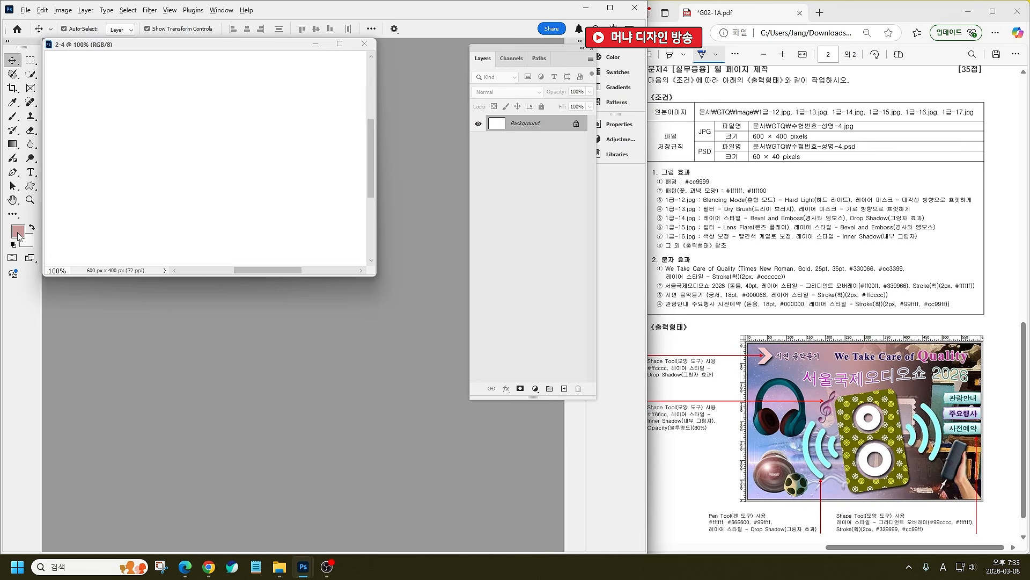
{"action": "key", "text": "alt+BackSpace"}
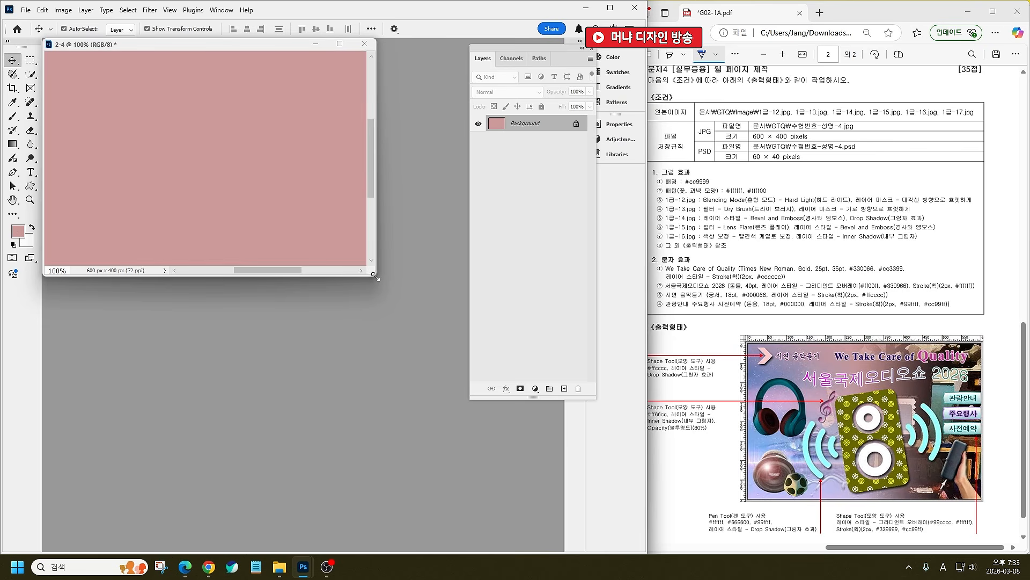
Step: Place the 1급-12 image as an embedded object and scale it to about 75.5% so it covers the whole canvas
{"action": "left_click_drag", "start_coordinate": [375, 276], "coordinate": [462, 376]}
{"action": "left_click", "coordinate": [25, 11]}
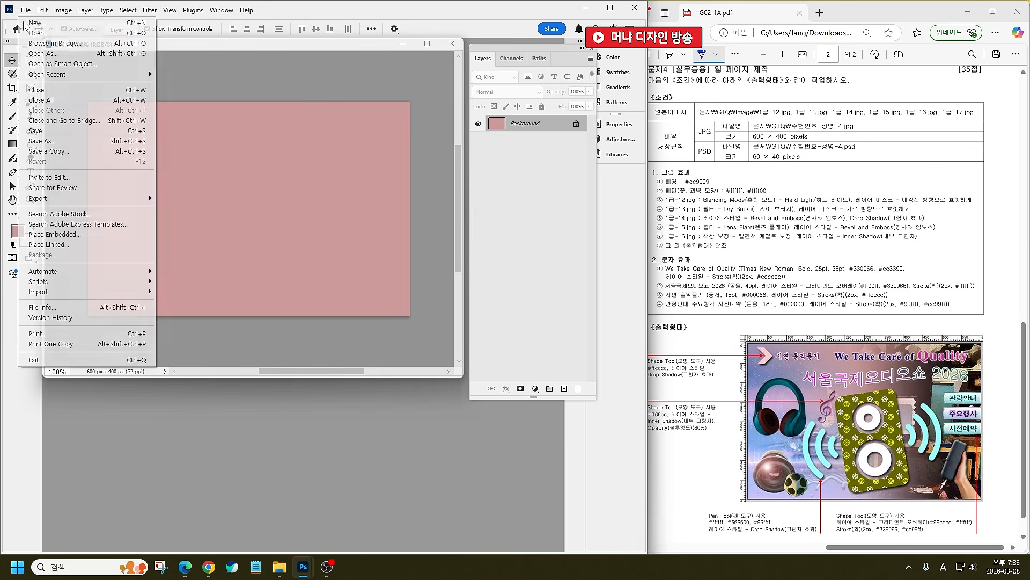
{"action": "left_click", "coordinate": [75, 234]}
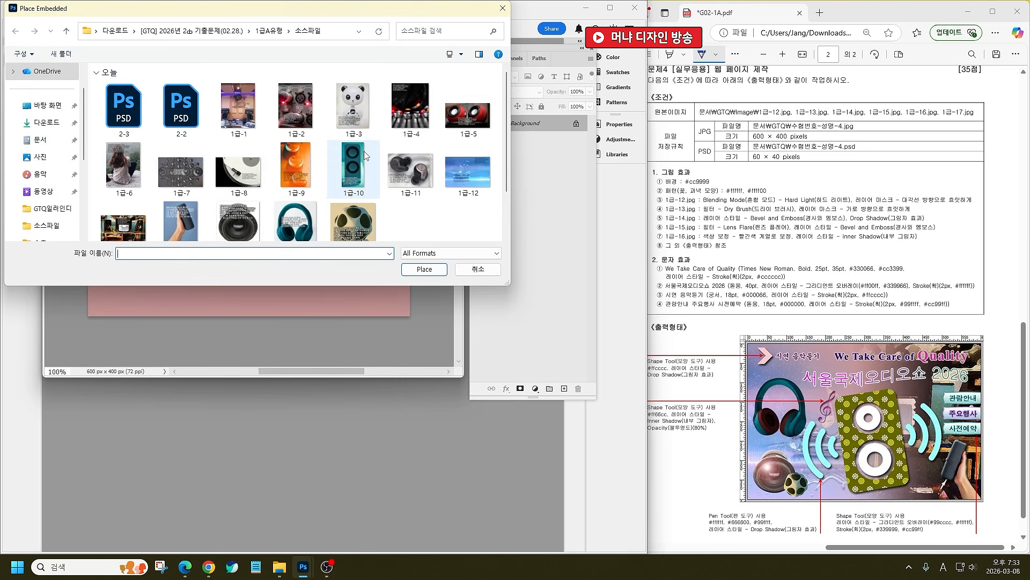
{"action": "double_click", "coordinate": [343, 177]}
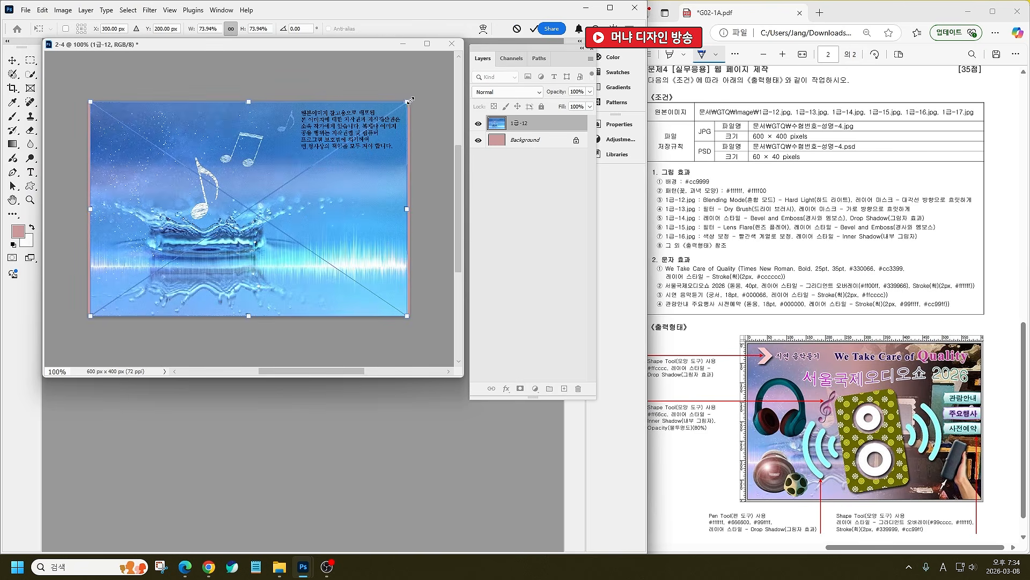
{"action": "left_click_drag", "start_coordinate": [407, 102], "coordinate": [414, 97]}
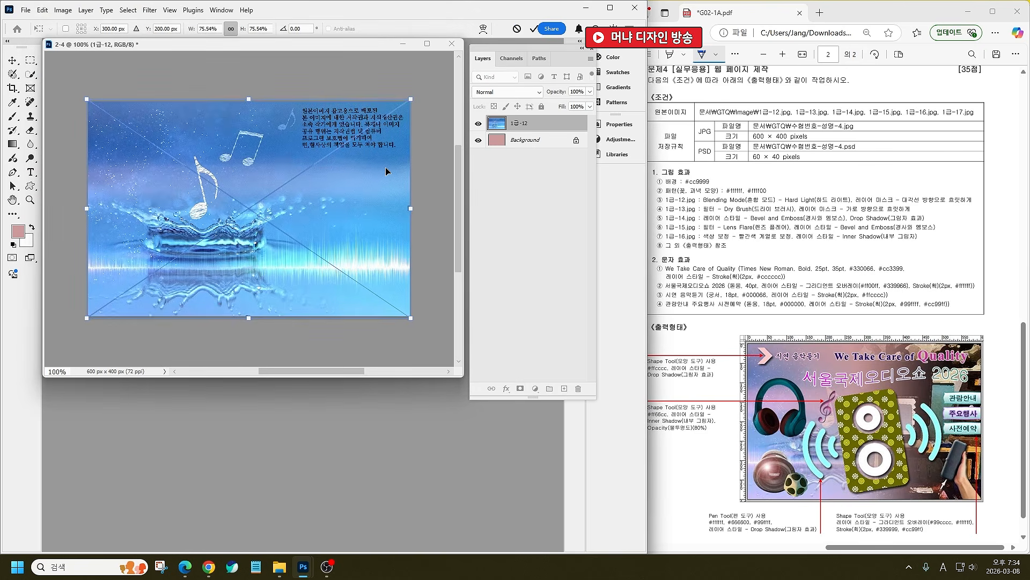
{"action": "key", "text": "Return"}
{"action": "left_click_drag", "start_coordinate": [365, 180], "coordinate": [365, 179]}
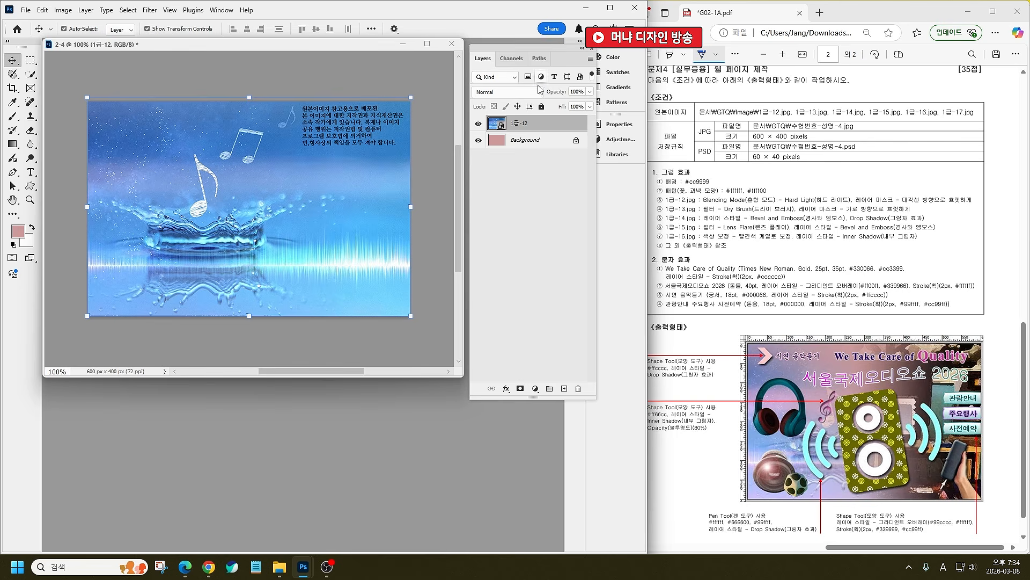
Step: Set the 1급-12 layer to Hard Light and add a layer mask with a diagonal gradient fading the image out toward the upper right
{"action": "left_click", "coordinate": [507, 92]}
{"action": "left_click", "coordinate": [520, 256]}
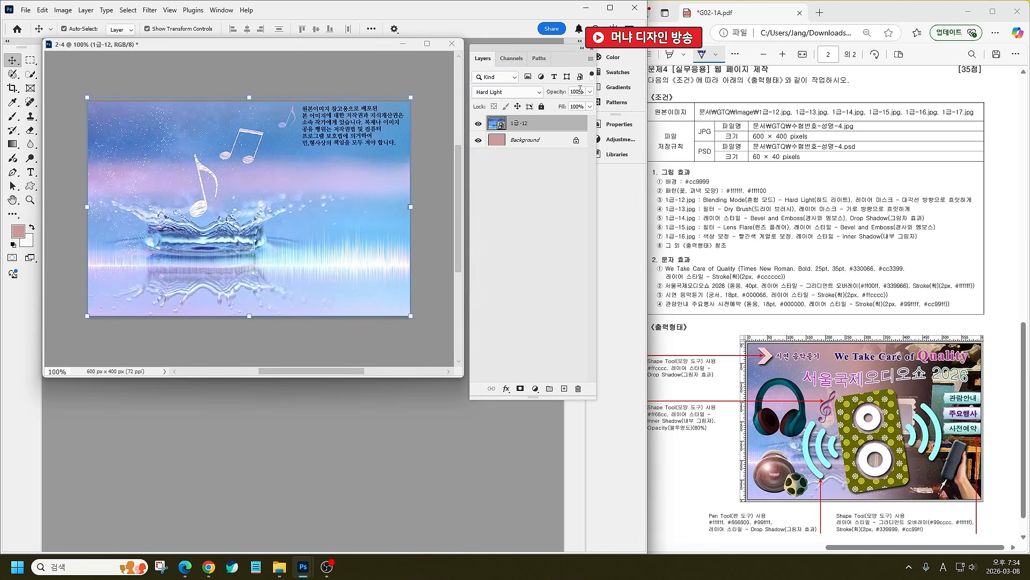
{"action": "left_click", "coordinate": [520, 388]}
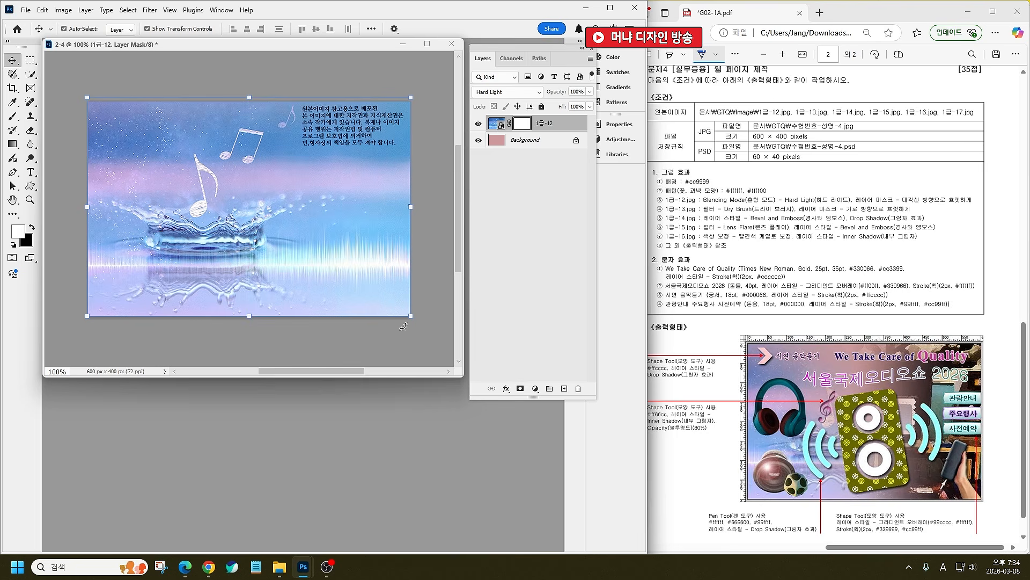
{"action": "left_click", "coordinate": [13, 144]}
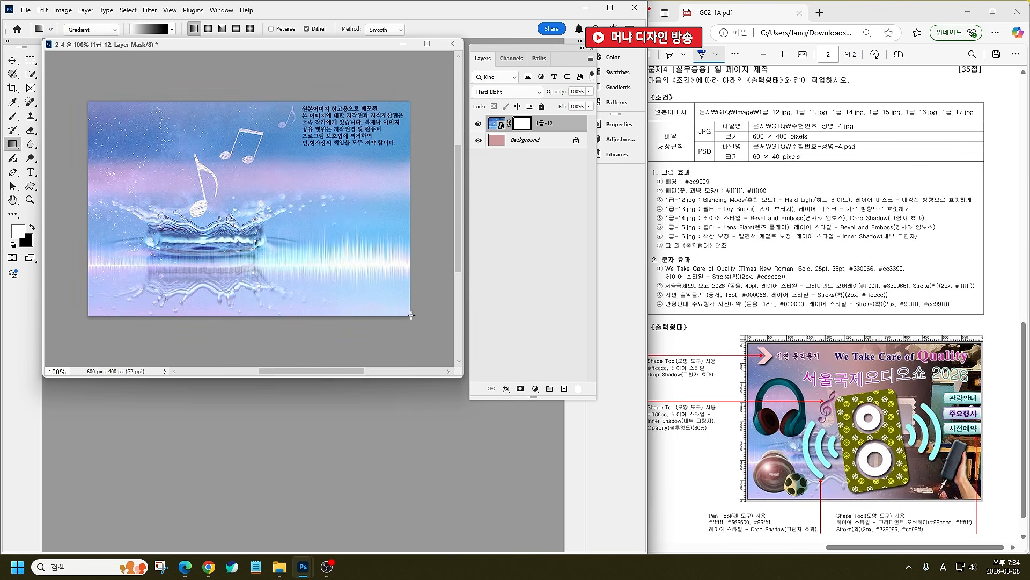
{"action": "left_click_drag", "start_coordinate": [393, 316], "coordinate": [276, 201]}
{"action": "left_click_drag", "start_coordinate": [177, 147], "coordinate": [349, 288]}
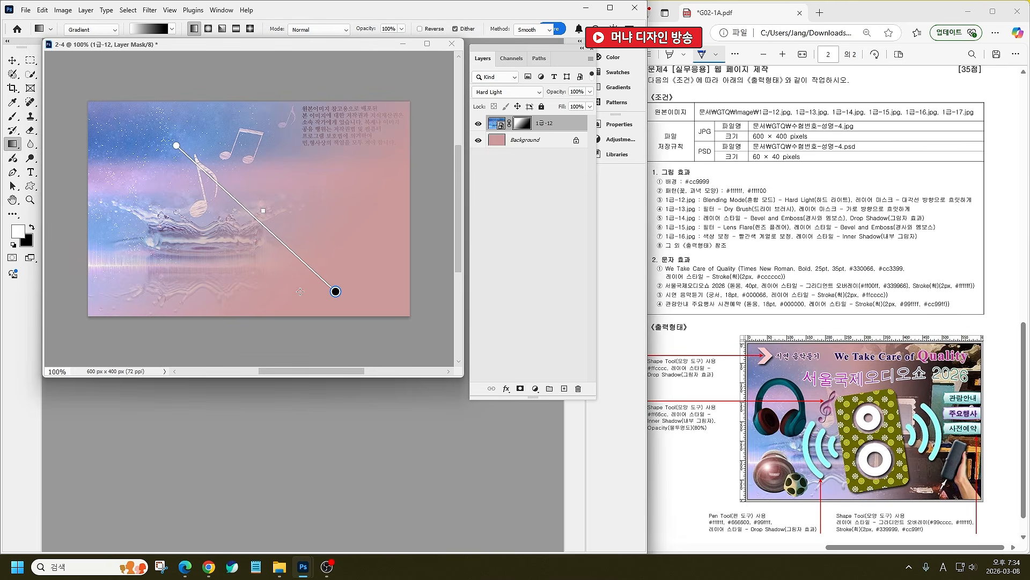
{"action": "left_click_drag", "start_coordinate": [133, 311], "coordinate": [351, 150]}
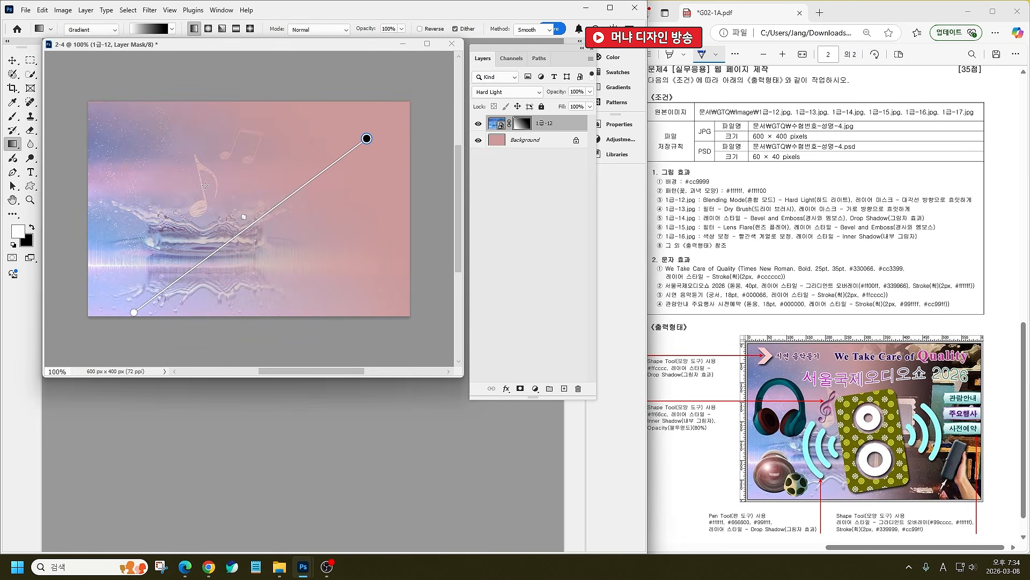
{"action": "mouse_move", "coordinate": [194, 226]}
{"action": "left_mouse_down"}
{"action": "mouse_move", "coordinate": [313, 152]}
{"action": "mouse_move", "coordinate": [320, 131]}
{"action": "mouse_move", "coordinate": [263, 163]}
{"action": "mouse_move", "coordinate": [297, 160]}
{"action": "mouse_move", "coordinate": [302, 170]}
{"action": "mouse_move", "coordinate": [269, 191]}
{"action": "mouse_move", "coordinate": [272, 176]}
{"action": "left_mouse_up"}
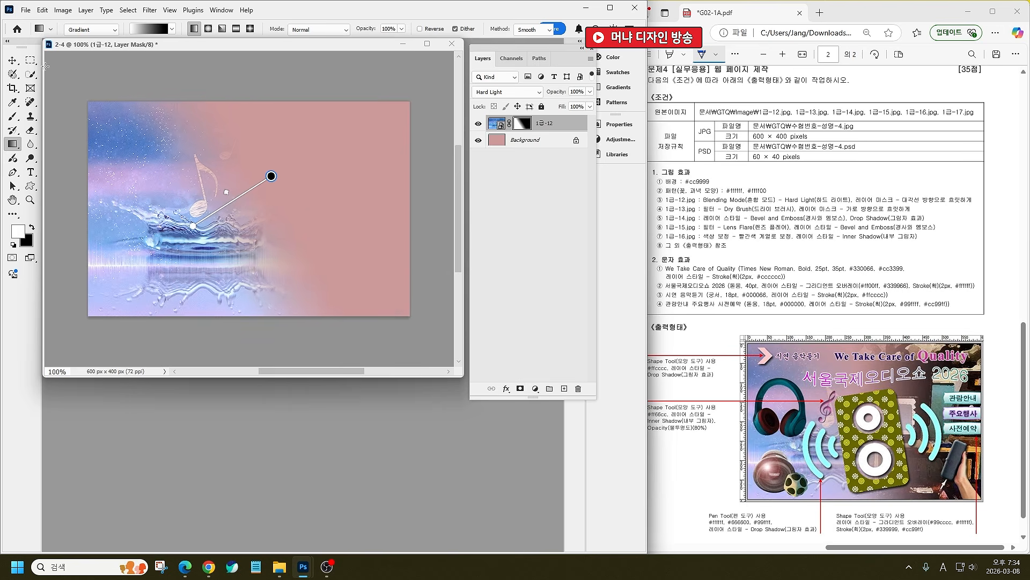
Step: Place the 1급-13 image as an embedded object, scale it to about 68.6%, and shift it about 69 px to the right
{"action": "left_click", "coordinate": [24, 13]}
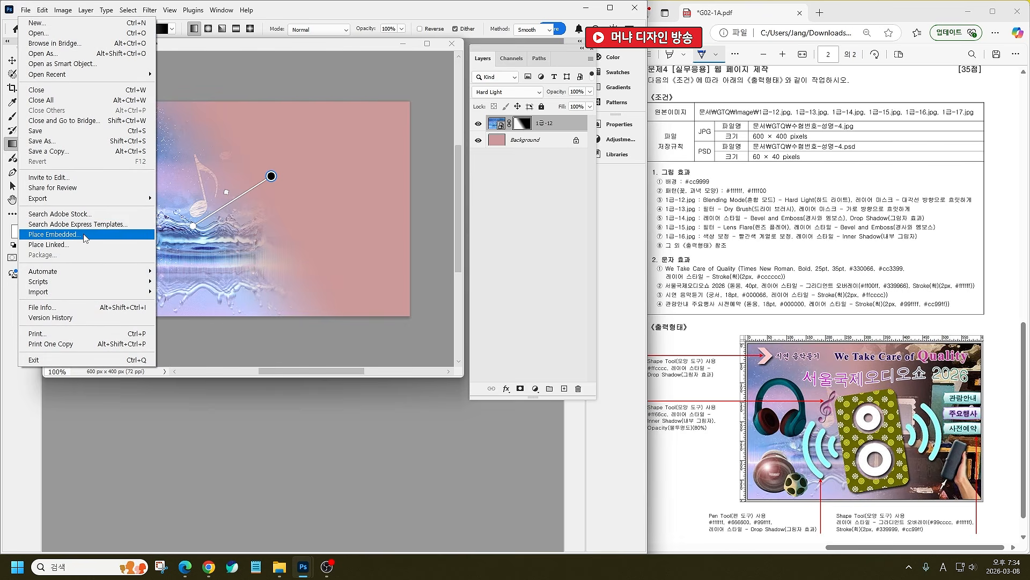
{"action": "left_click", "coordinate": [83, 234]}
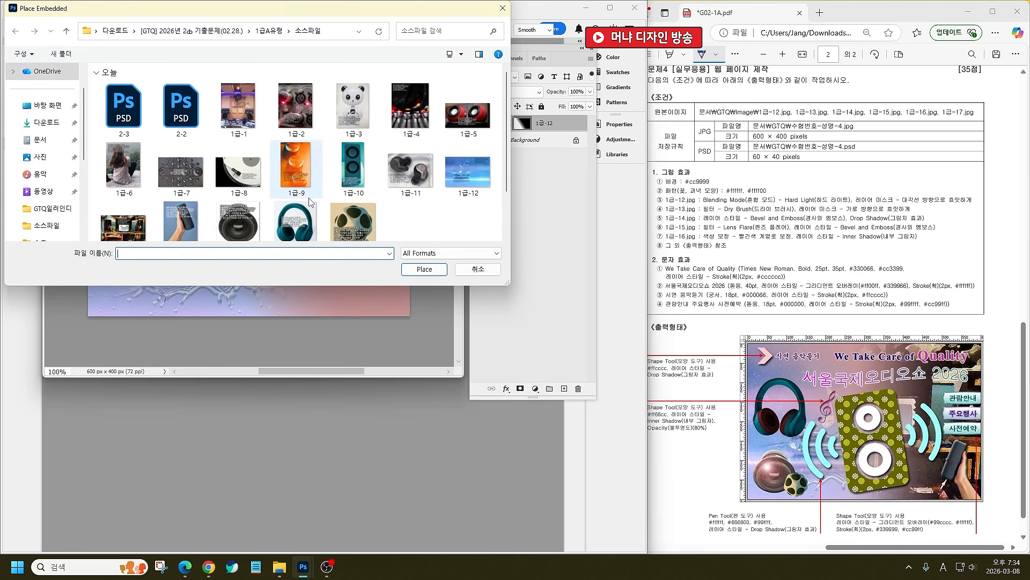
{"action": "double_click", "coordinate": [123, 226]}
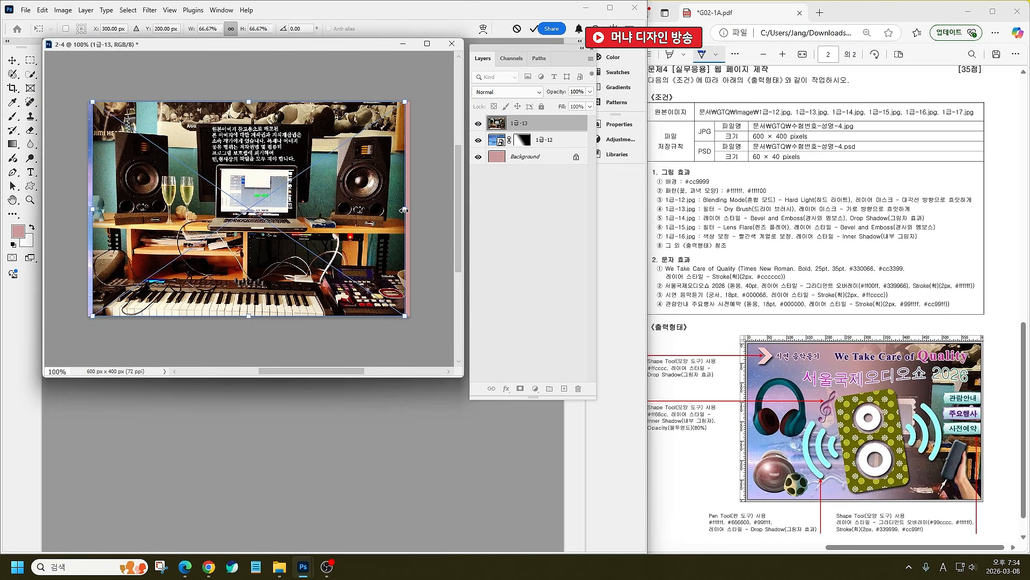
{"action": "left_click_drag", "start_coordinate": [405, 210], "coordinate": [408, 210]}
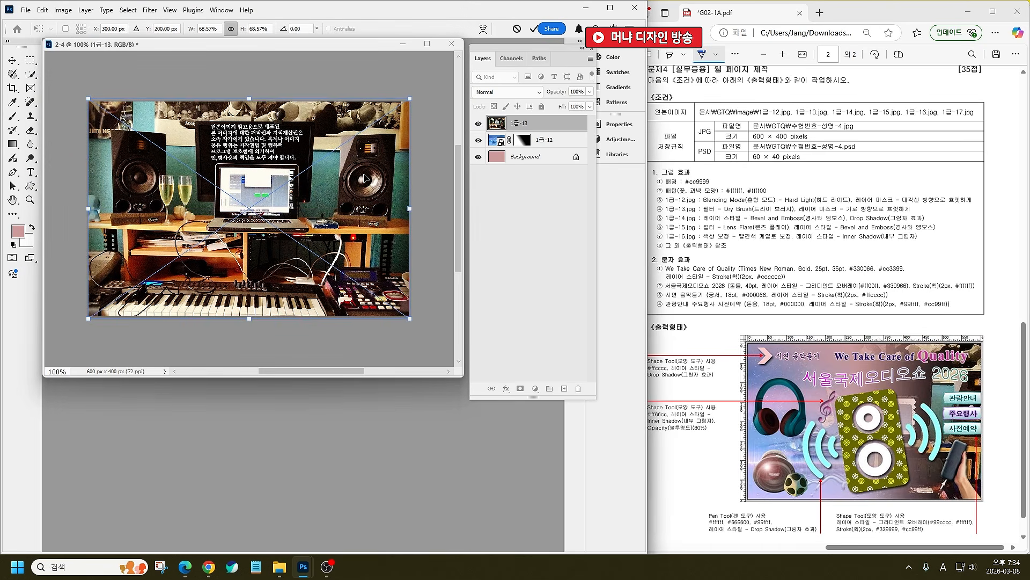
{"action": "left_click_drag", "start_coordinate": [364, 178], "coordinate": [402, 186]}
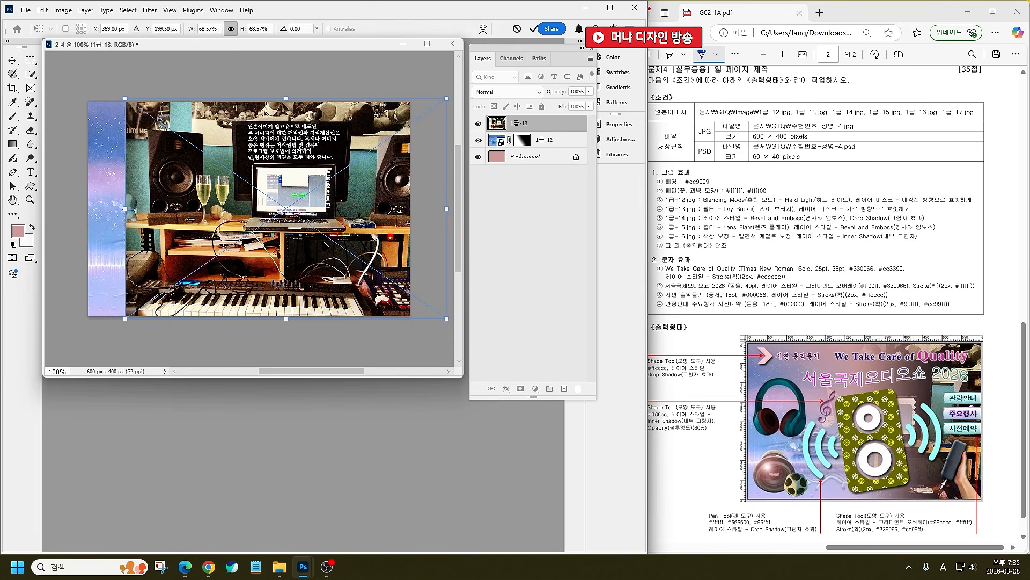
{"action": "key", "text": "Return"}
Step: Nudge the 1급-13 image down about 6 px so its top edge lines up with the canvas
{"action": "key", "text": "g"}
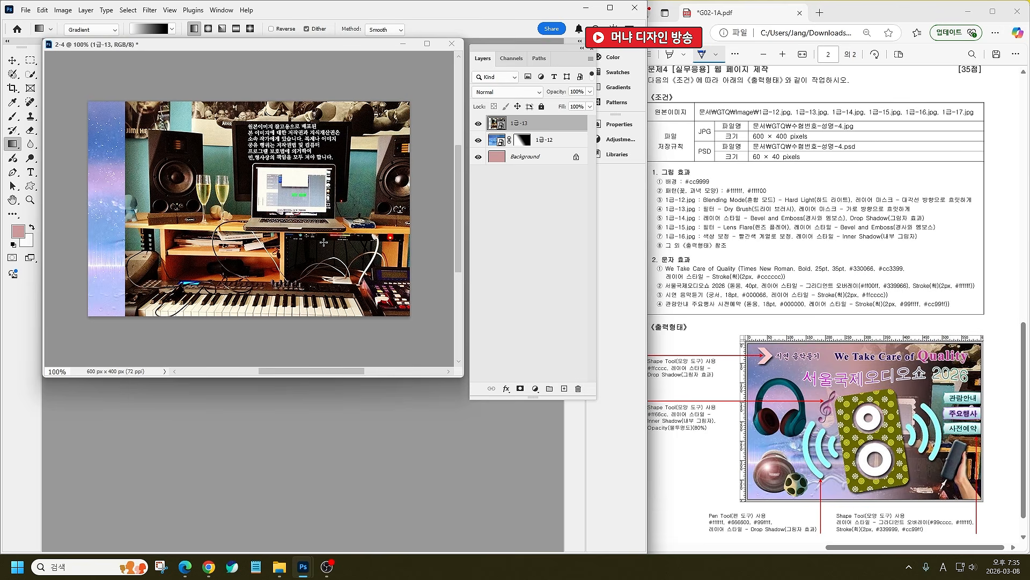
{"action": "left_click", "coordinate": [12, 61]}
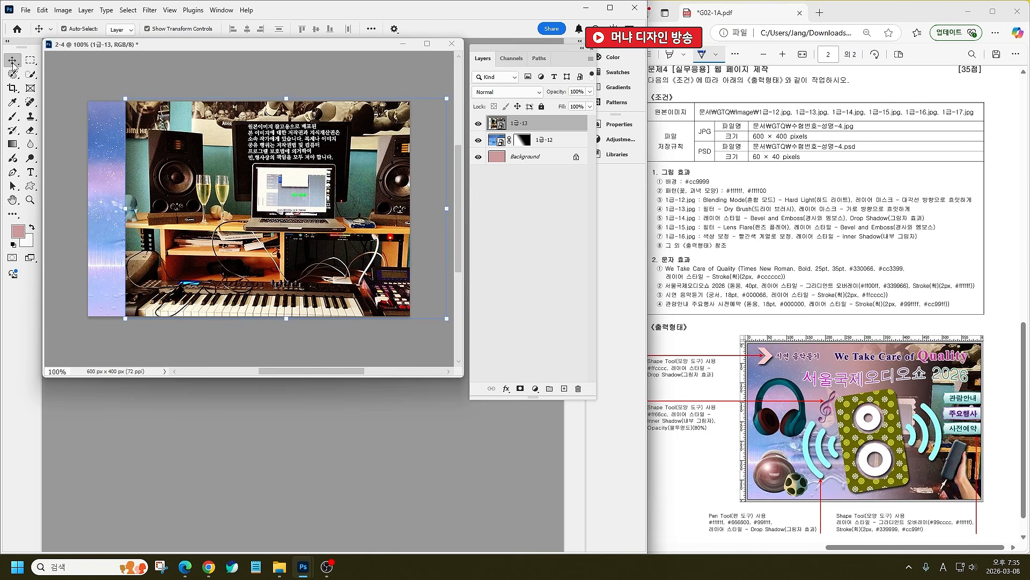
{"action": "key", "text": "Down"}
{"action": "key", "text": "Down"}
{"action": "key", "text": "Down"}
{"action": "key", "text": "Down"}
{"action": "key", "text": "Down"}
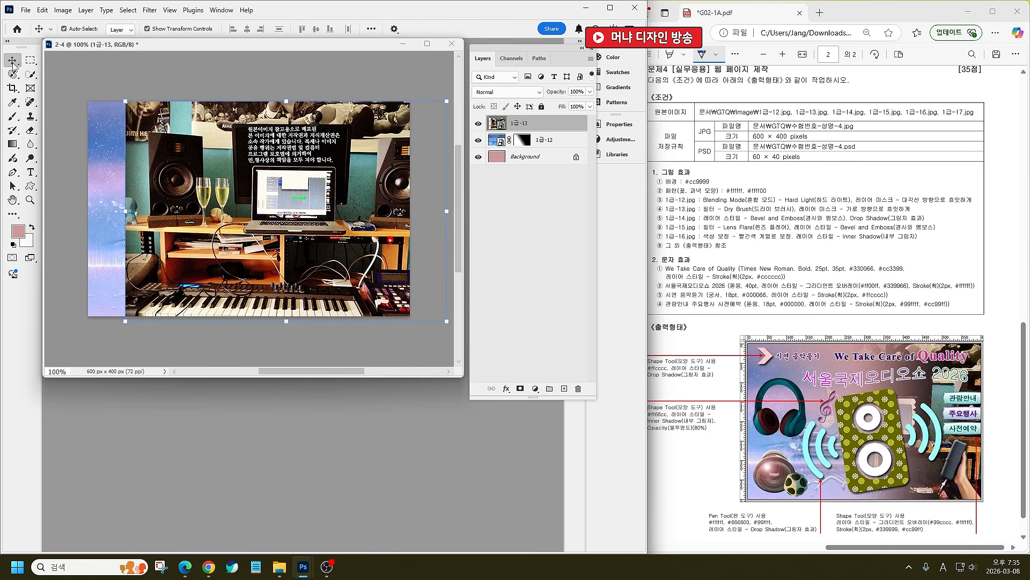
{"action": "key", "text": "Down"}
{"action": "key", "text": "Down"}
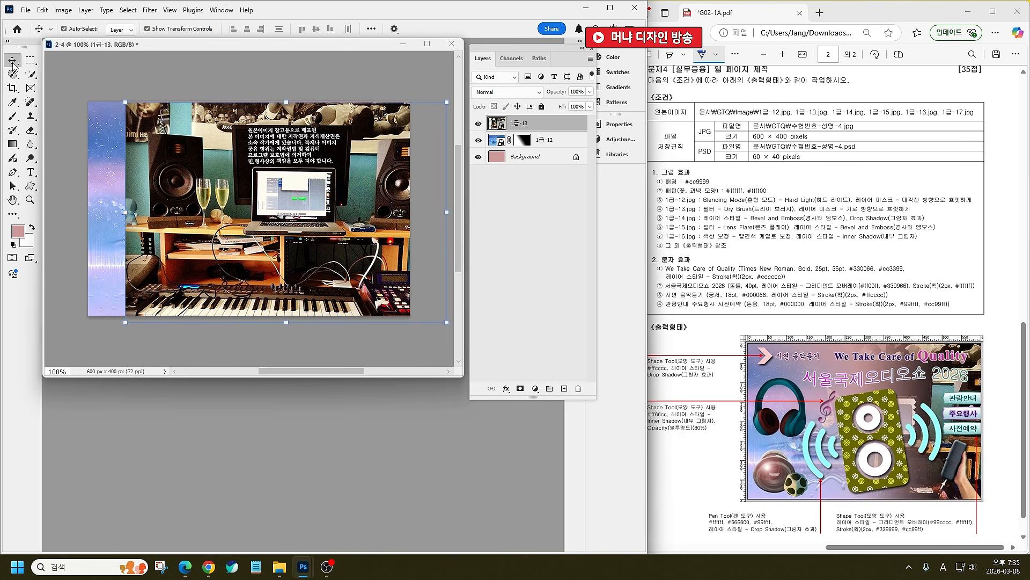
{"action": "key", "text": "Up"}
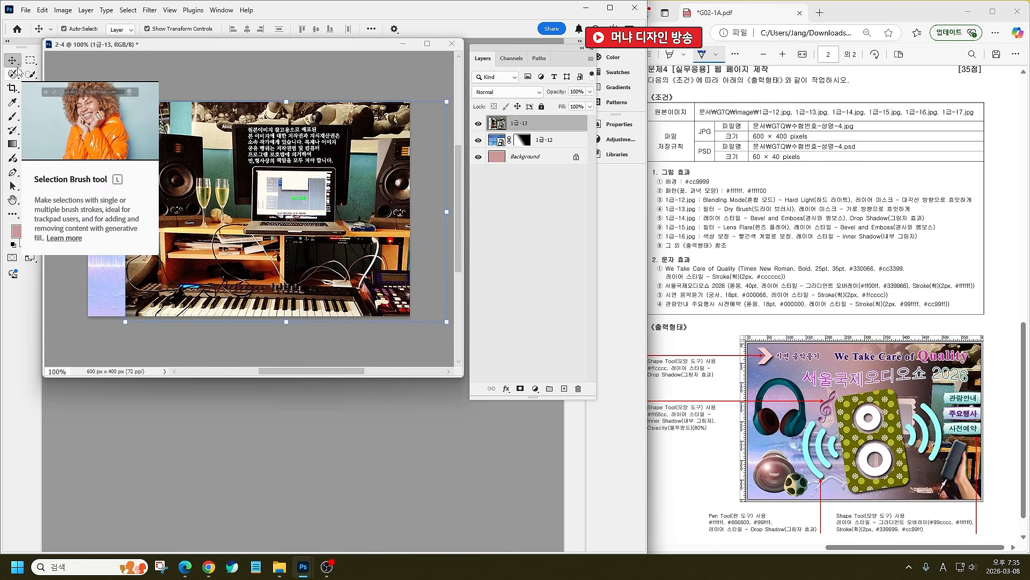
Step: Apply the Dry Brush filter from the Filter Gallery to the 1급-13 layer
{"action": "left_click", "coordinate": [152, 11]}
{"action": "left_click", "coordinate": [195, 87]}
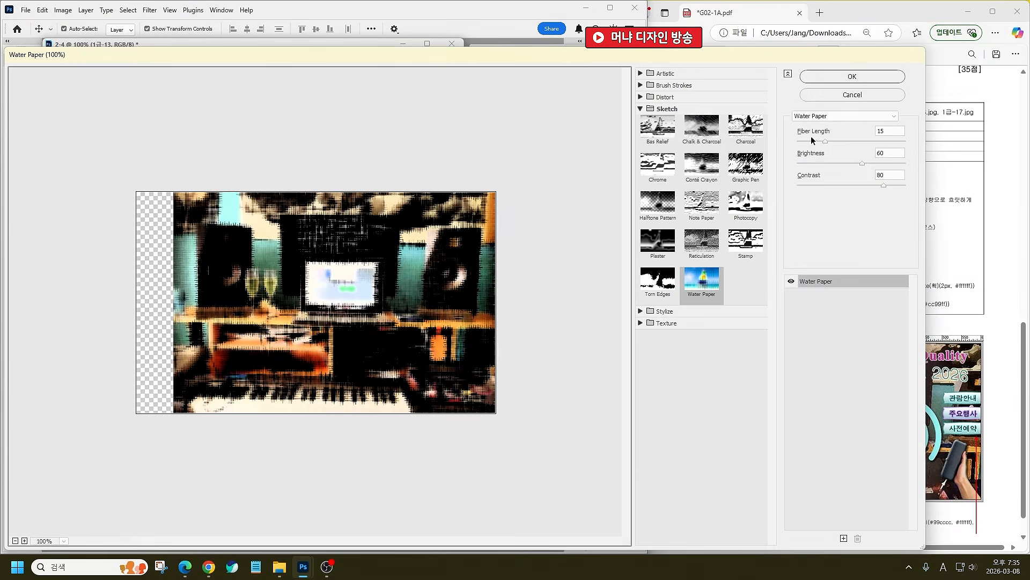
{"action": "left_click", "coordinate": [846, 115]}
{"action": "scroll", "coordinate": [850, 176], "scroll_direction": "up", "scroll_amount": 5}
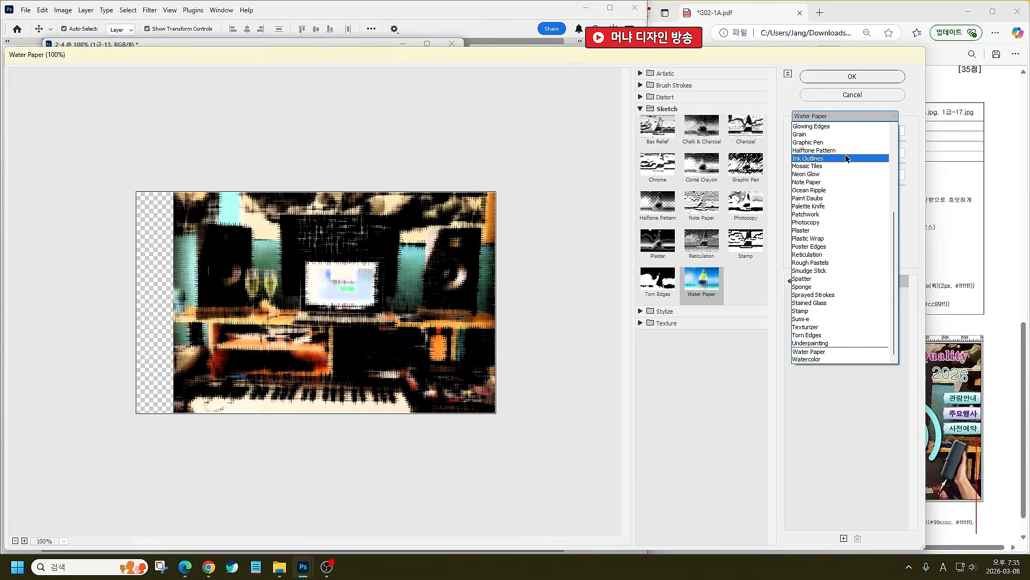
{"action": "scroll", "coordinate": [850, 176], "scroll_direction": "up", "scroll_amount": 3}
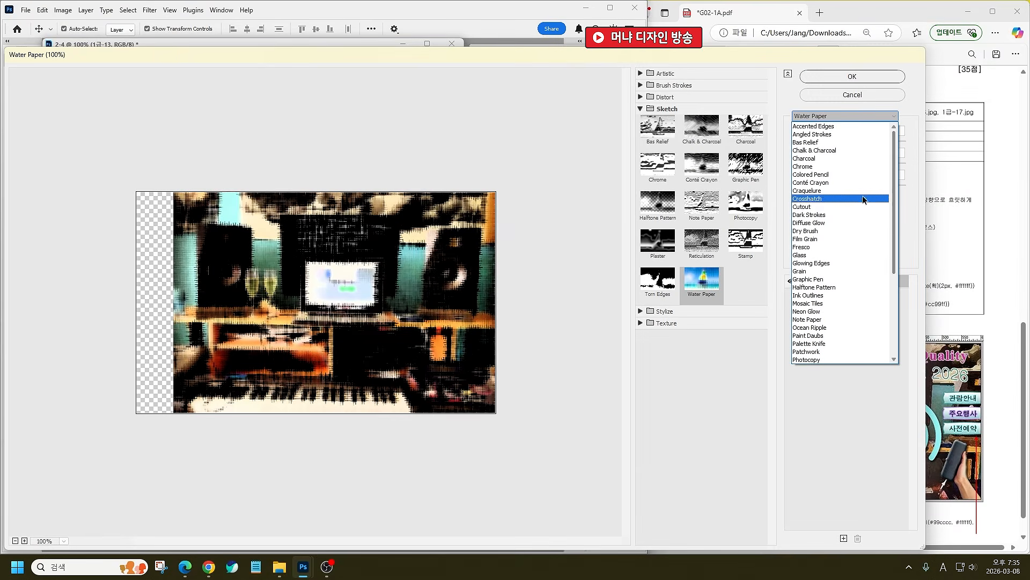
{"action": "left_click", "coordinate": [842, 230]}
{"action": "left_click", "coordinate": [863, 78]}
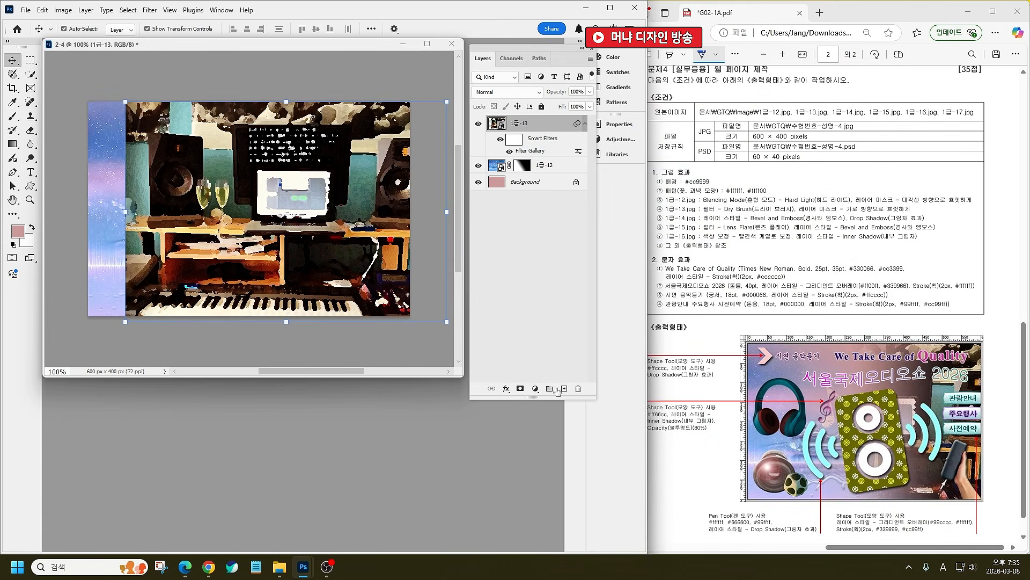
Step: Add a layer mask to the 1급-13 layer and draw a linear gradient fading the image out toward the lower left
{"action": "left_click", "coordinate": [520, 389]}
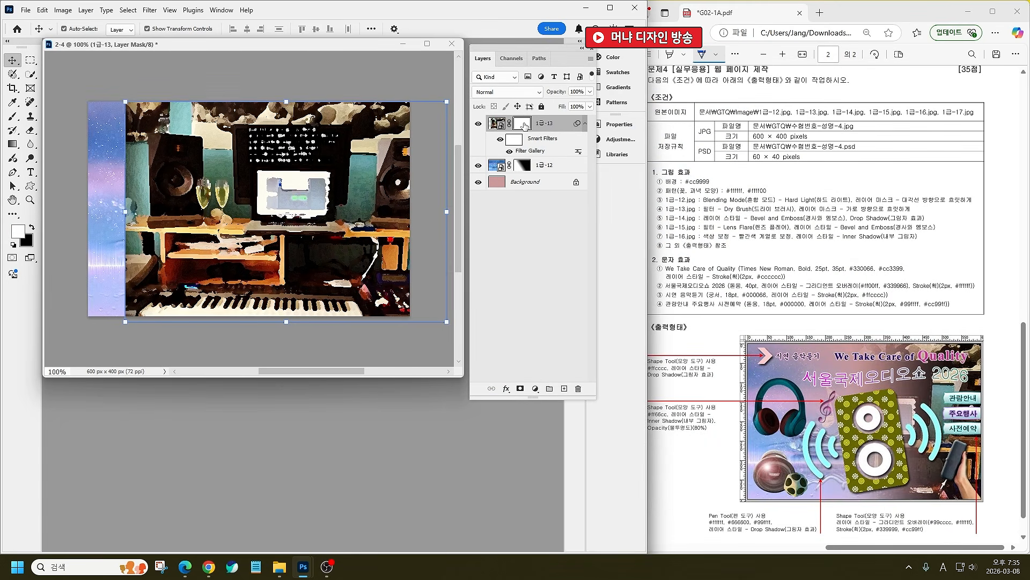
{"action": "left_click", "coordinate": [12, 145]}
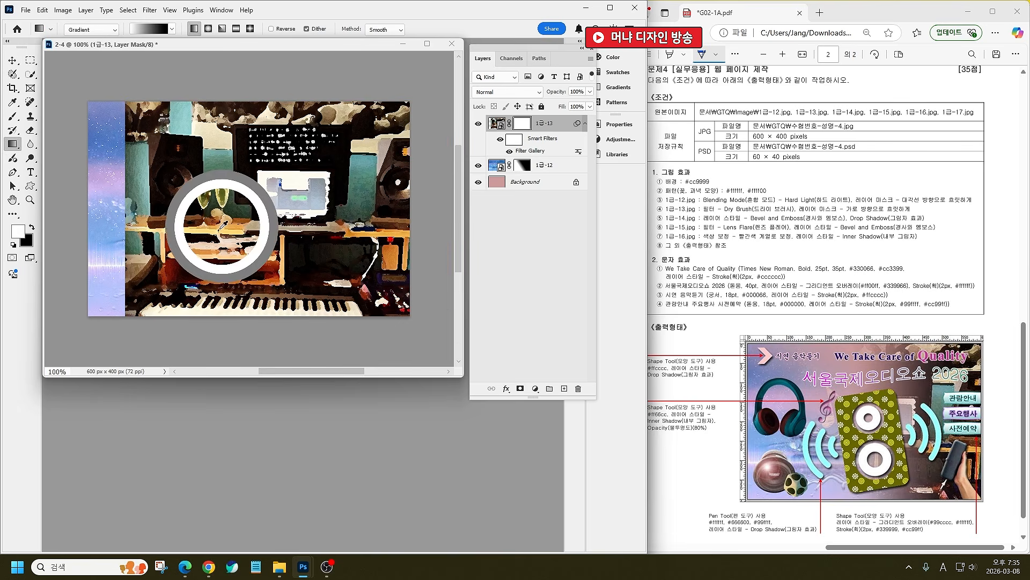
{"action": "left_click_drag", "start_coordinate": [327, 151], "coordinate": [236, 212]}
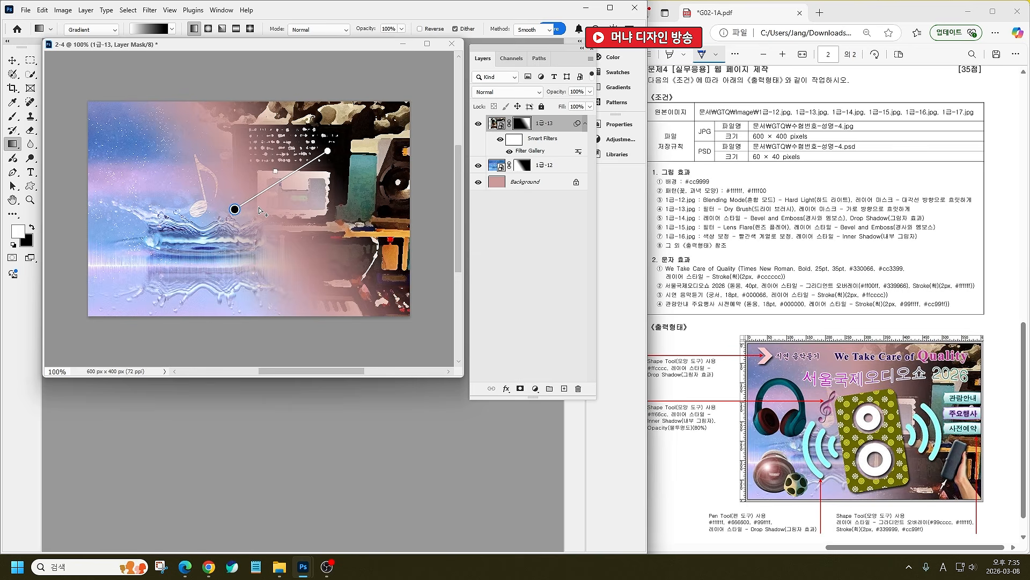
{"action": "left_click", "coordinate": [12, 60]}
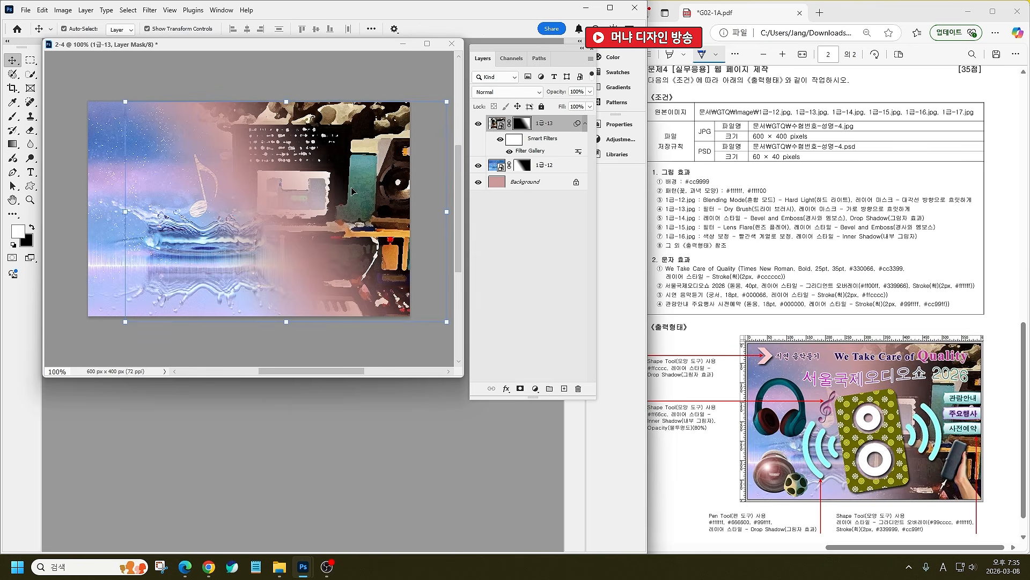
{"action": "left_click", "coordinate": [556, 280]}
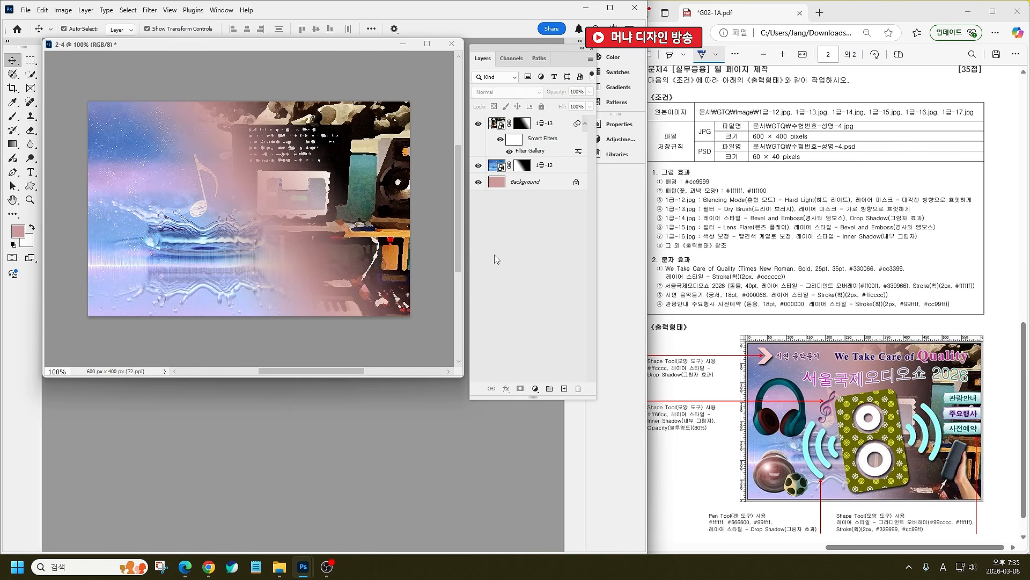
{"action": "left_click", "coordinate": [415, 263]}
{"action": "left_click", "coordinate": [223, 204]}
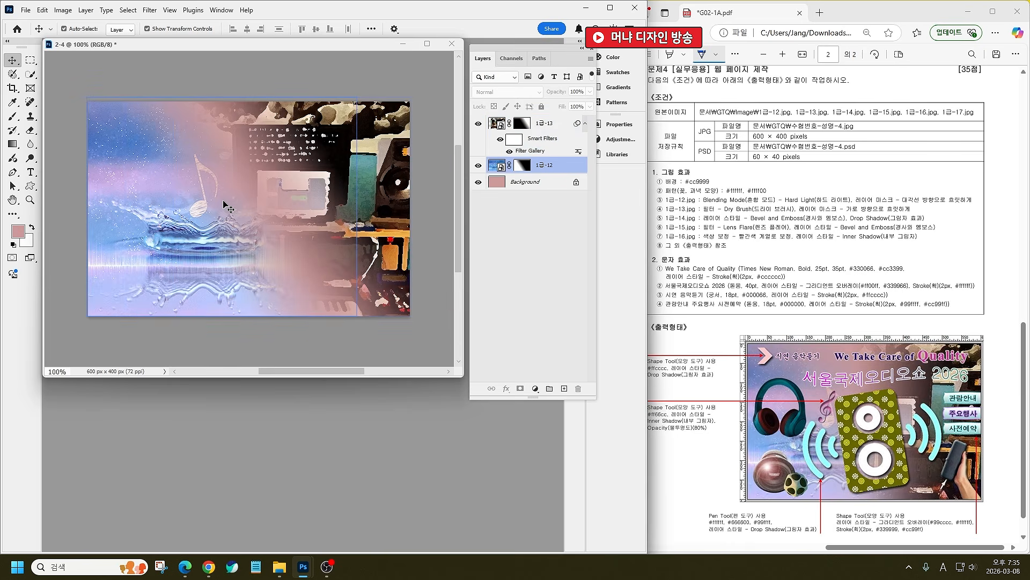
{"action": "left_click", "coordinate": [308, 220]}
{"action": "left_click", "coordinate": [342, 413]}
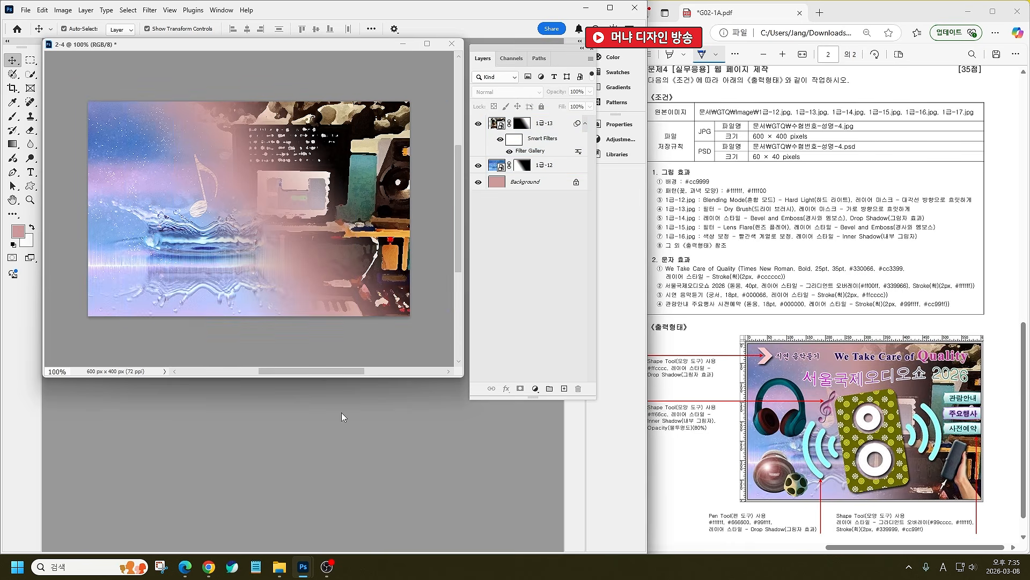
Step: Open the images 1급-14, 1급-15, 1급-16 and 1급-17 together and move their windows clear of the 2-4 composition
{"action": "double_click", "coordinate": [341, 413]}
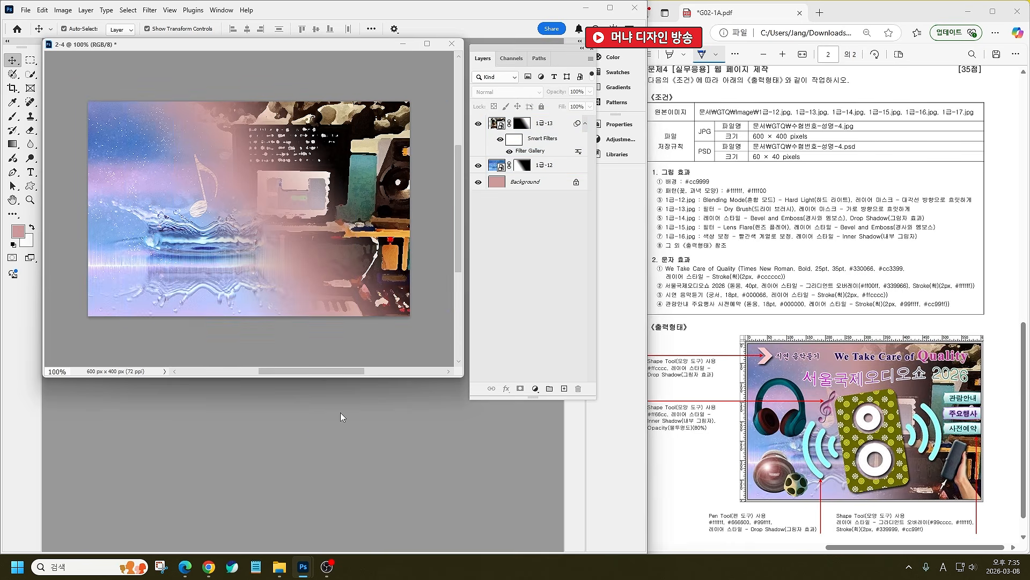
{"action": "scroll", "coordinate": [317, 203], "scroll_direction": "down", "scroll_amount": 1}
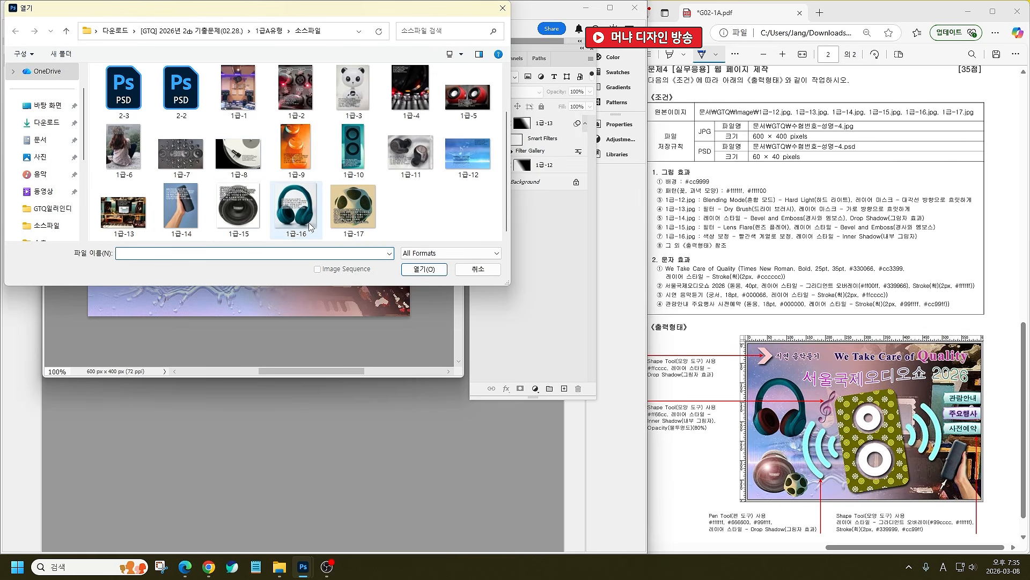
{"action": "left_click", "coordinate": [192, 215]}
{"action": "left_click", "coordinate": [296, 209], "text": "shift"}
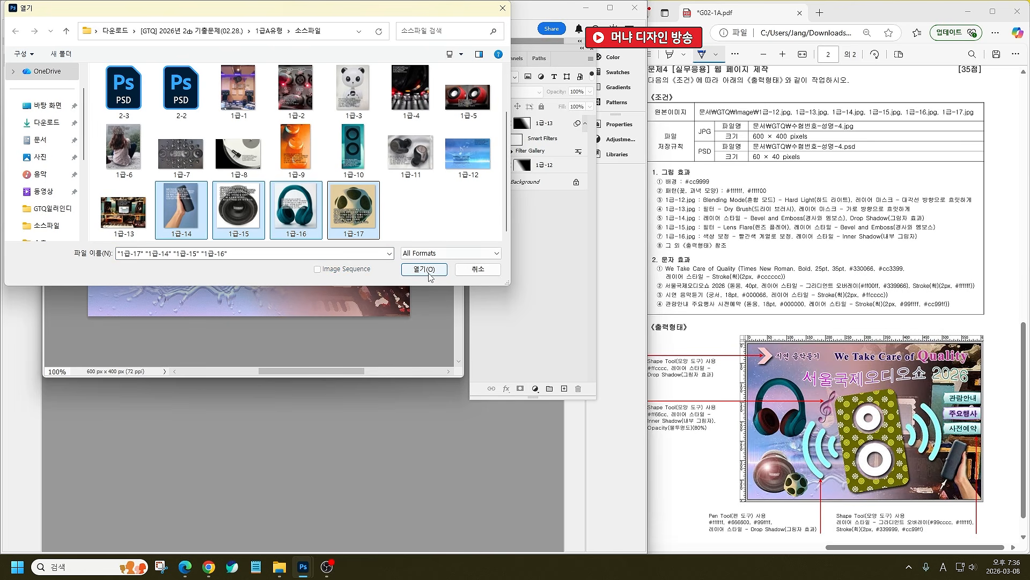
{"action": "left_click", "coordinate": [424, 269]}
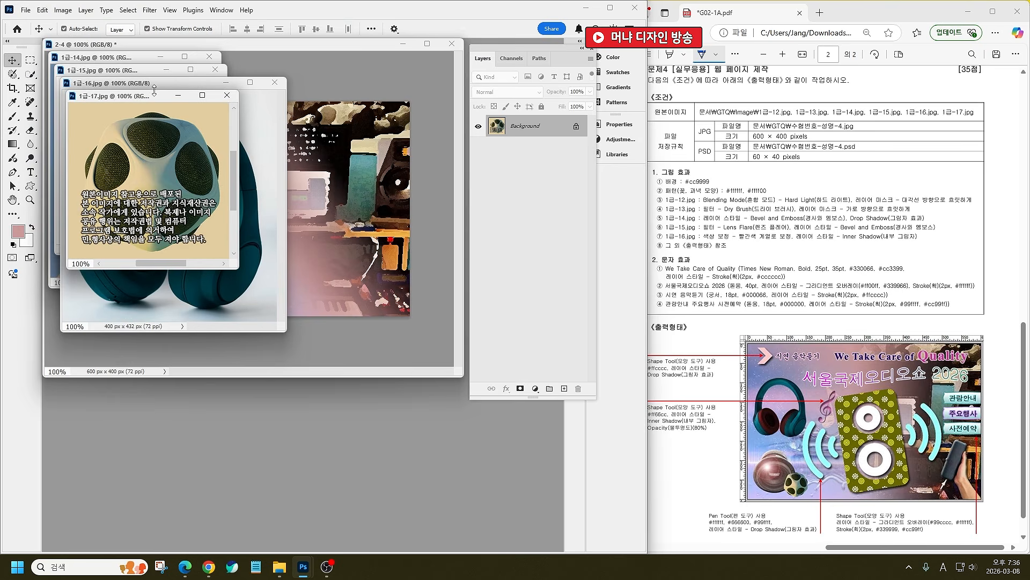
{"action": "left_click_drag", "start_coordinate": [192, 84], "coordinate": [332, 313]}
{"action": "left_click_drag", "start_coordinate": [135, 69], "coordinate": [230, 360]}
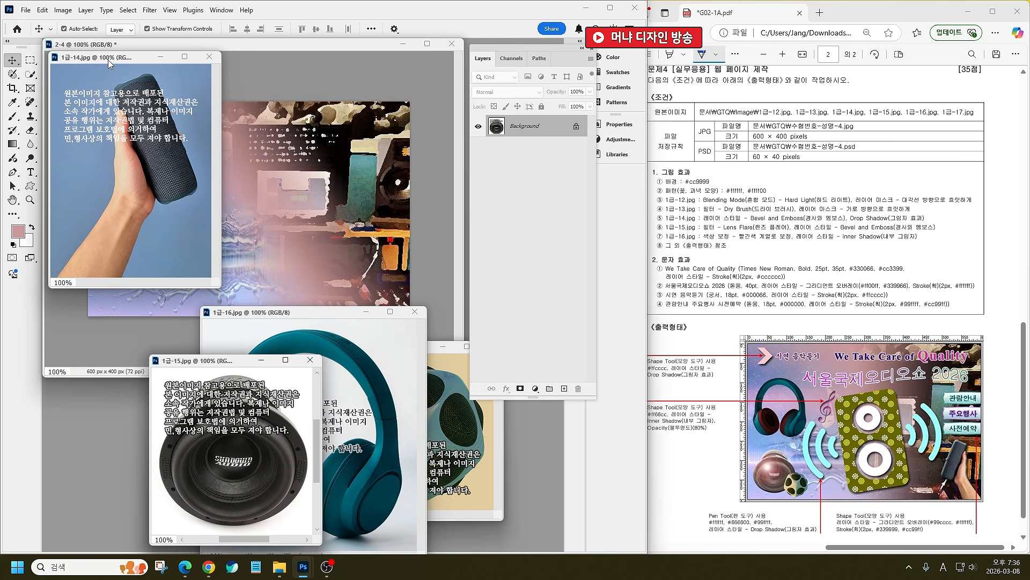
{"action": "left_click_drag", "start_coordinate": [108, 59], "coordinate": [127, 272]}
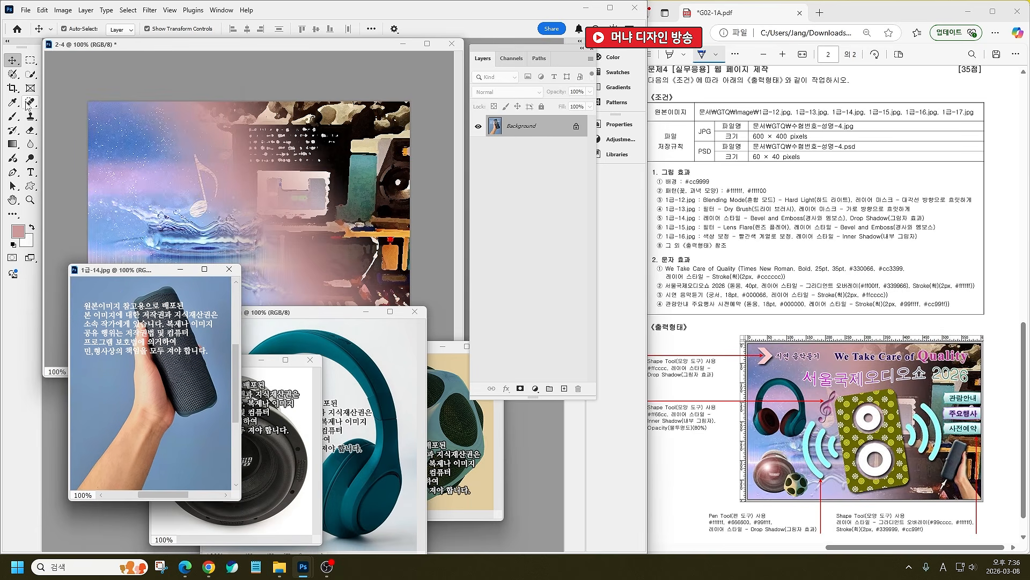
Step: Select the hand and speaker in 1급-14 with the Object Selection tool and paste a copy into document 2-4
{"action": "right_click", "coordinate": [30, 74]}
{"action": "left_click", "coordinate": [59, 86]}
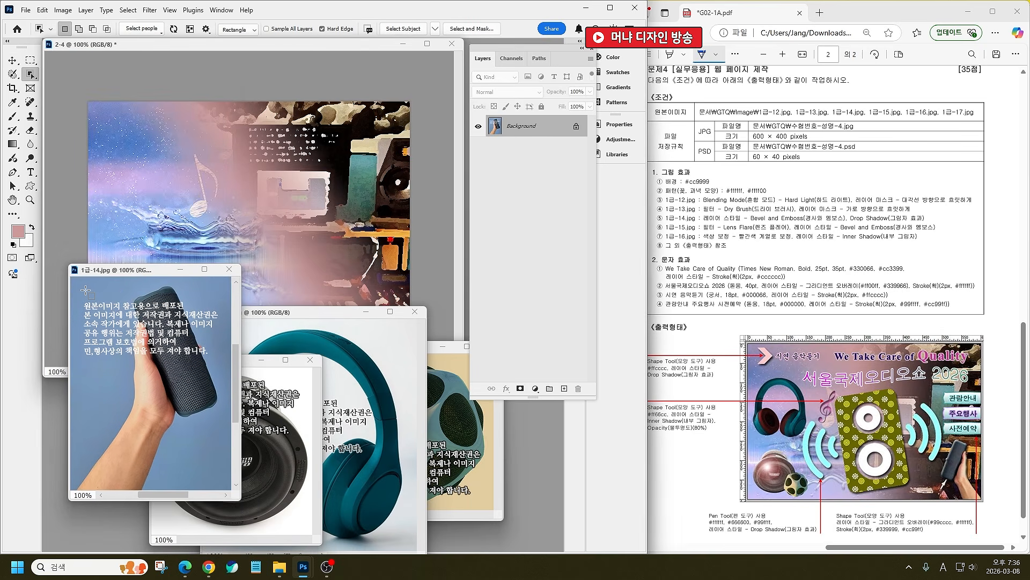
{"action": "left_click_drag", "start_coordinate": [74, 281], "coordinate": [262, 556]}
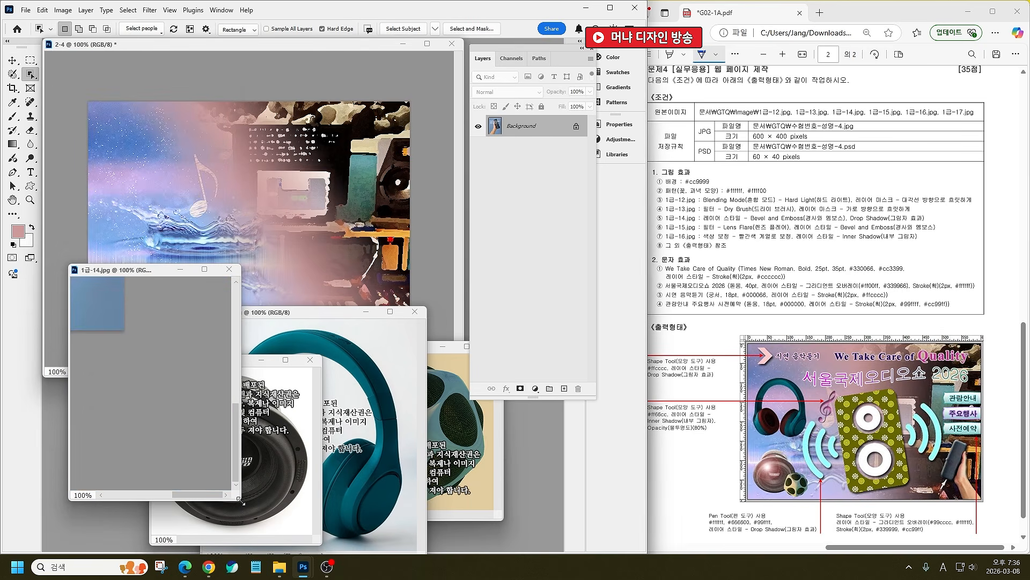
{"action": "left_click_drag", "start_coordinate": [241, 501], "coordinate": [487, 555]}
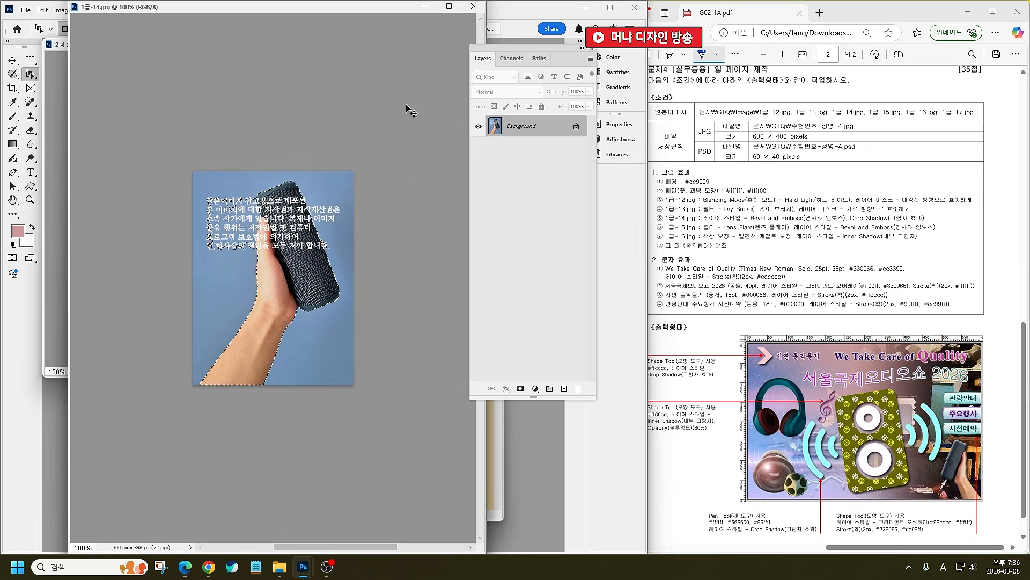
{"action": "left_click", "coordinate": [424, 7]}
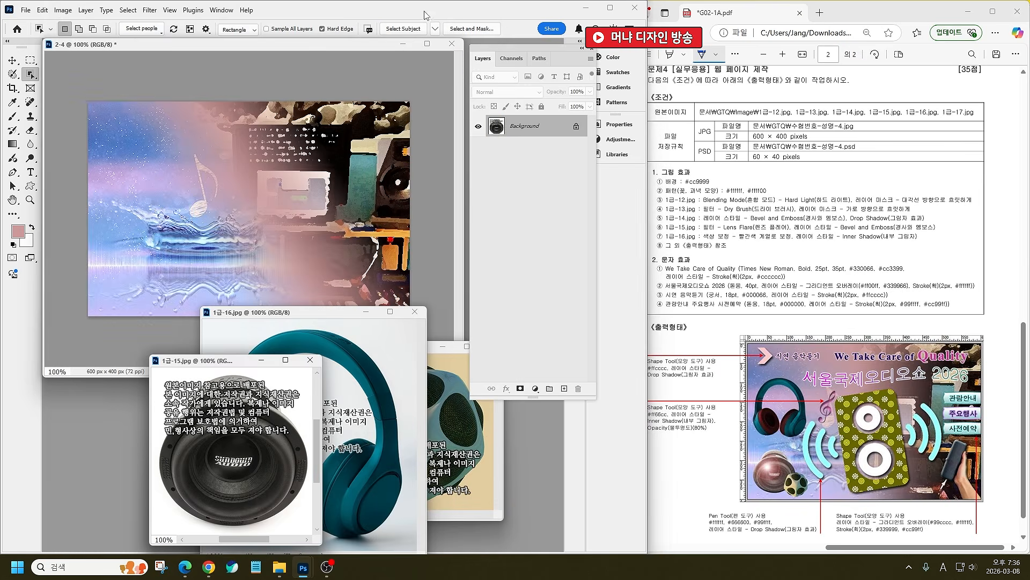
{"action": "left_click", "coordinate": [445, 322]}
{"action": "key", "text": "ctrl+v"}
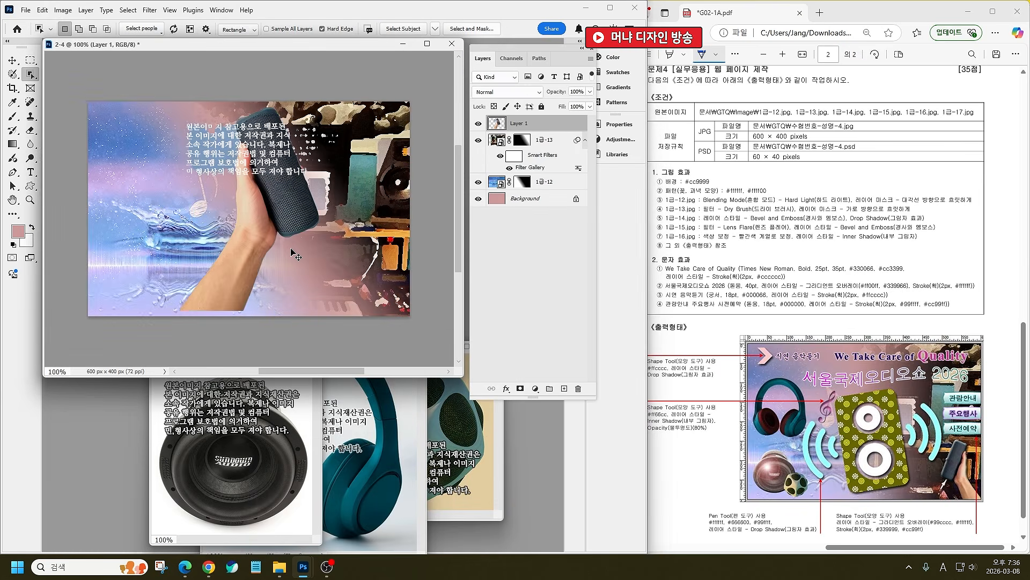
Step: Flip the pasted hand and speaker horizontally, scale them to about 58.3%, and place them at the canvas's lower-right edge
{"action": "key", "text": "ctrl+t"}
{"action": "right_click", "coordinate": [277, 212]}
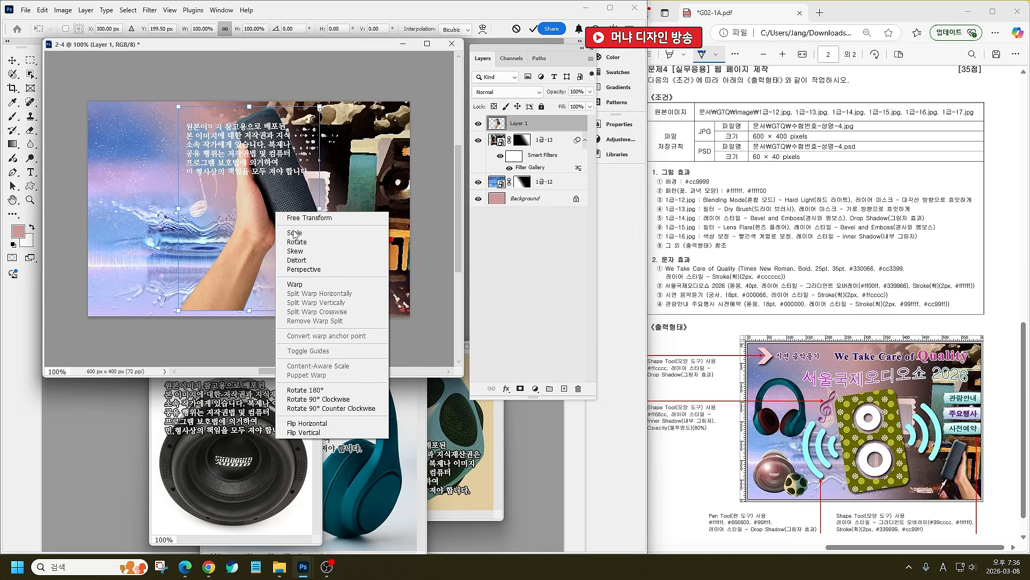
{"action": "left_click", "coordinate": [340, 424]}
{"action": "left_click_drag", "start_coordinate": [179, 106], "coordinate": [251, 211]}
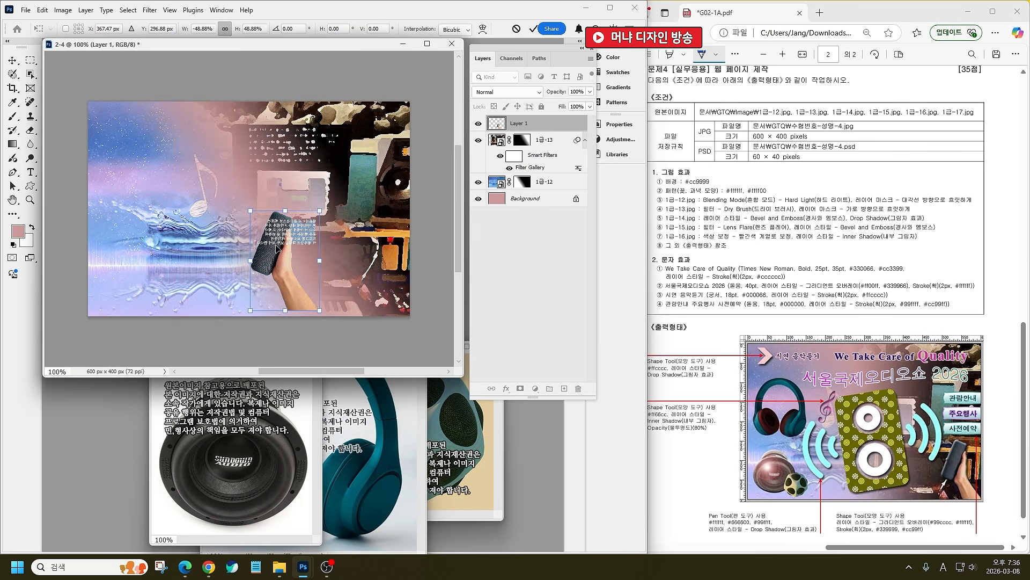
{"action": "left_click_drag", "start_coordinate": [270, 256], "coordinate": [385, 242]}
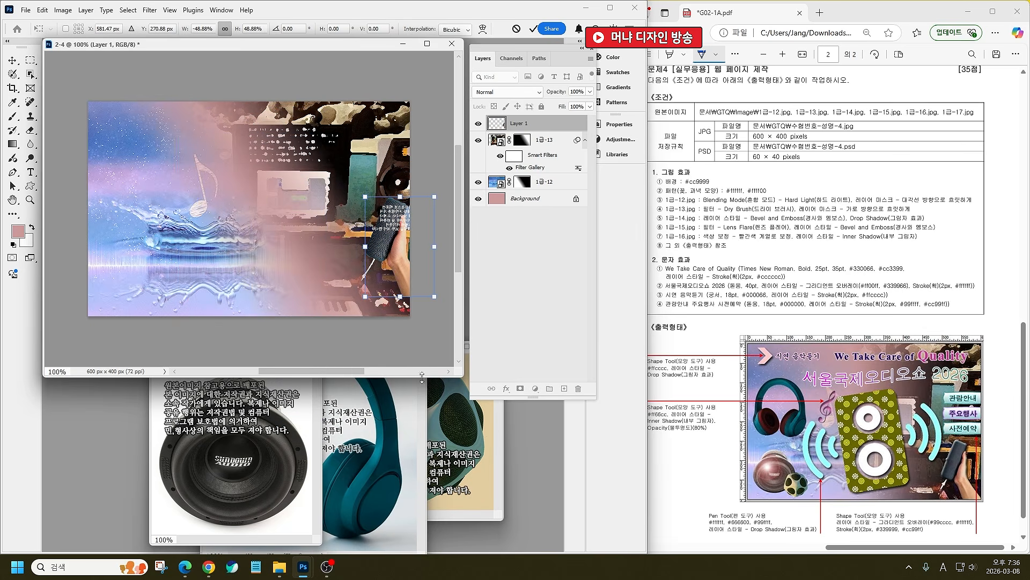
{"action": "left_click_drag", "start_coordinate": [400, 299], "coordinate": [404, 319]}
{"action": "mouse_move", "coordinate": [381, 248]}
{"action": "left_mouse_down"}
{"action": "mouse_move", "coordinate": [395, 250]}
{"action": "mouse_move", "coordinate": [369, 252]}
{"action": "left_mouse_up"}
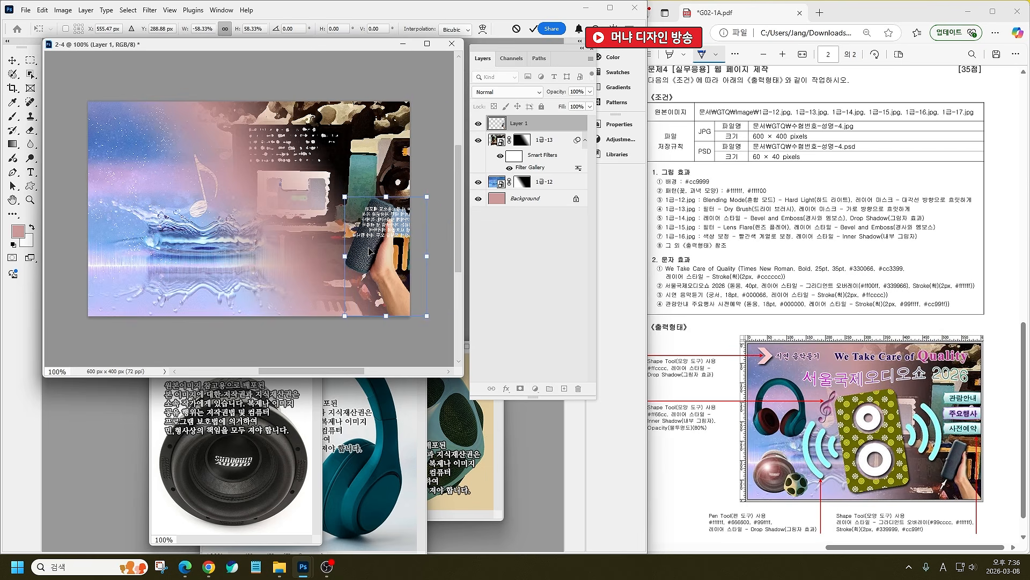
{"action": "key", "text": "Return"}
{"action": "left_click", "coordinate": [542, 142]}
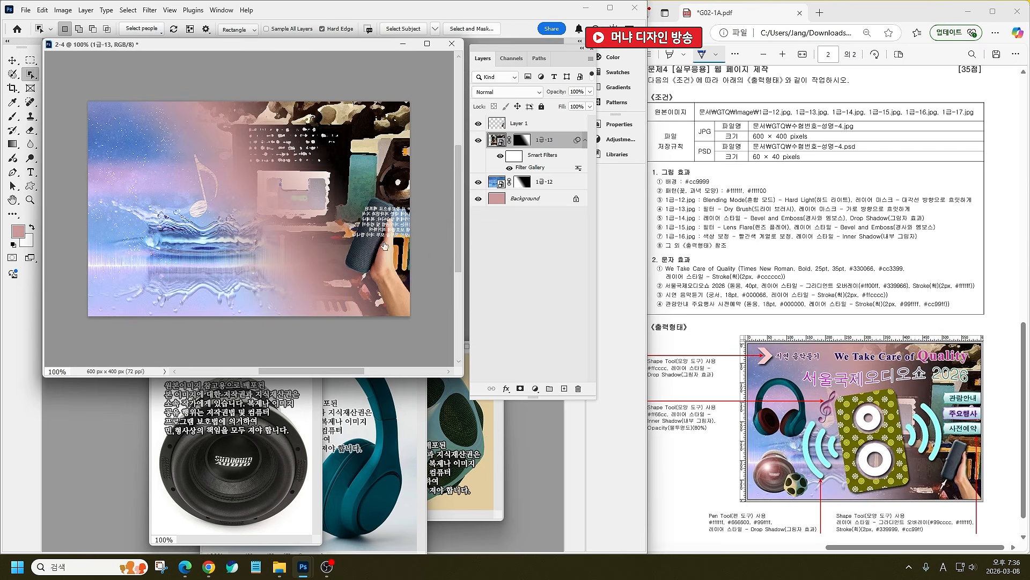
{"action": "key", "text": "ctrl+t"}
{"action": "left_click", "coordinate": [342, 220]}
{"action": "key", "text": "Escape"}
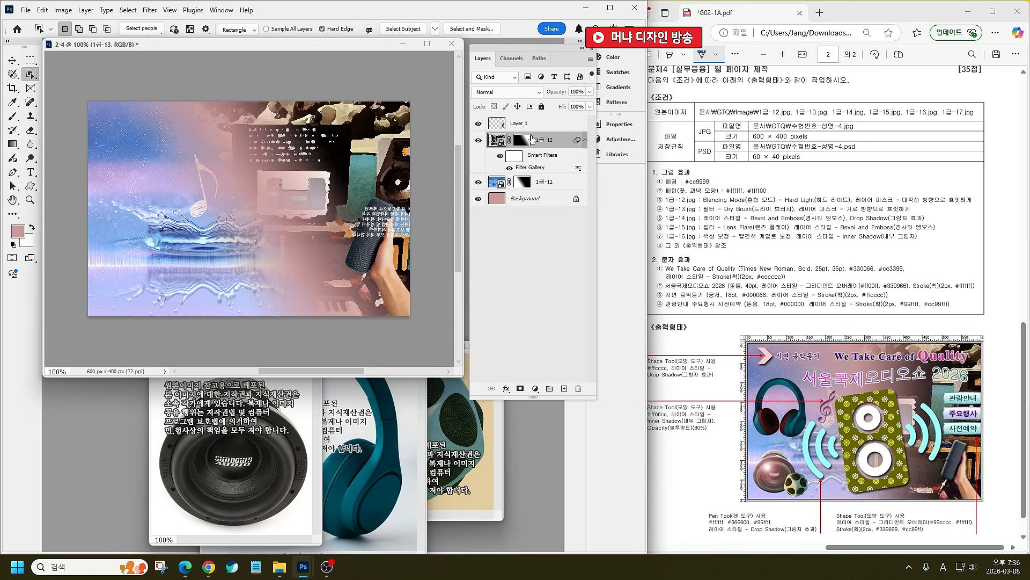
{"action": "key", "text": "ctrl+t"}
{"action": "left_click", "coordinate": [335, 219]}
{"action": "left_click", "coordinate": [12, 60]}
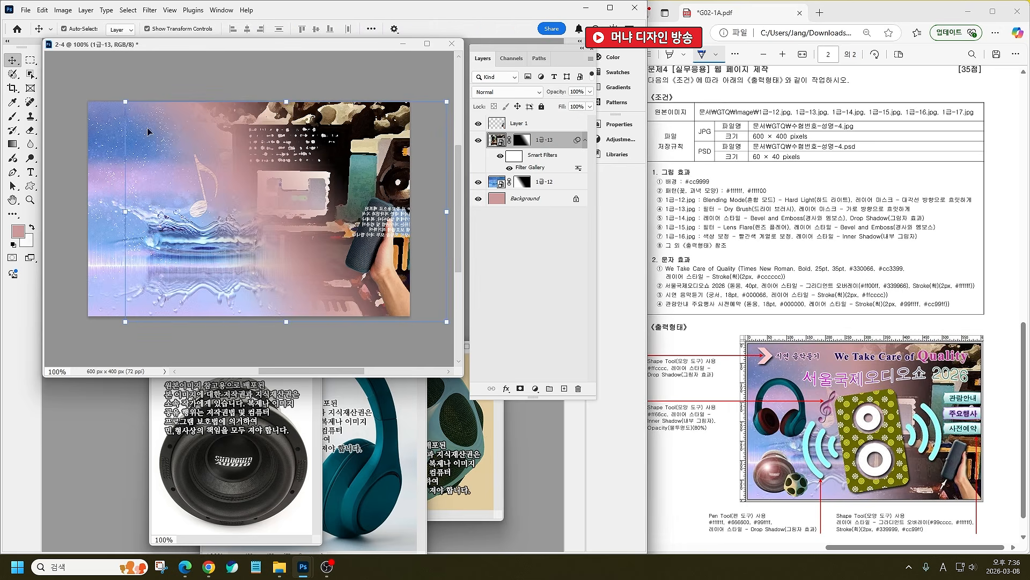
{"action": "key", "text": "ctrl+t"}
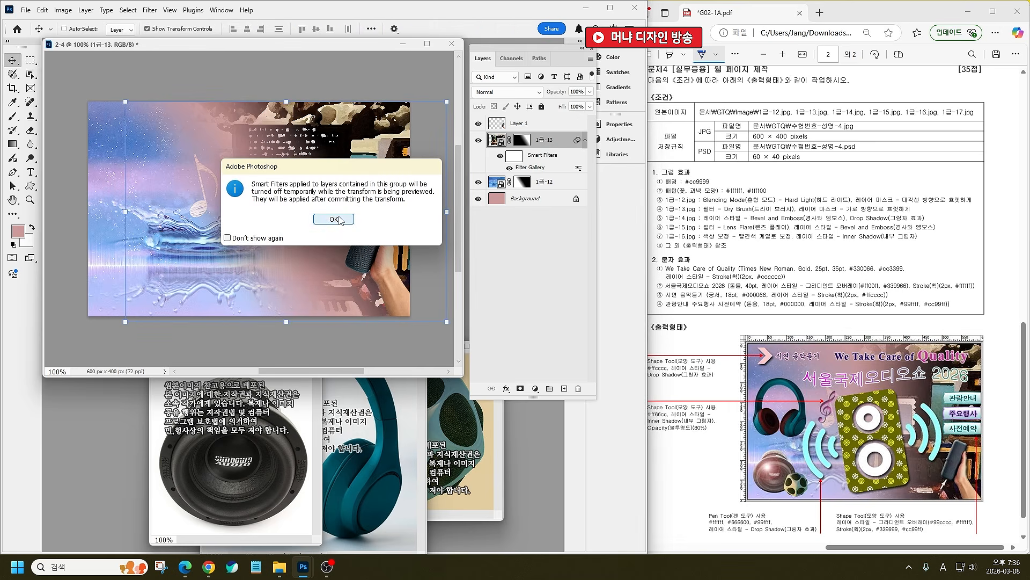
{"action": "left_click", "coordinate": [339, 221]}
{"action": "key", "text": "Escape"}
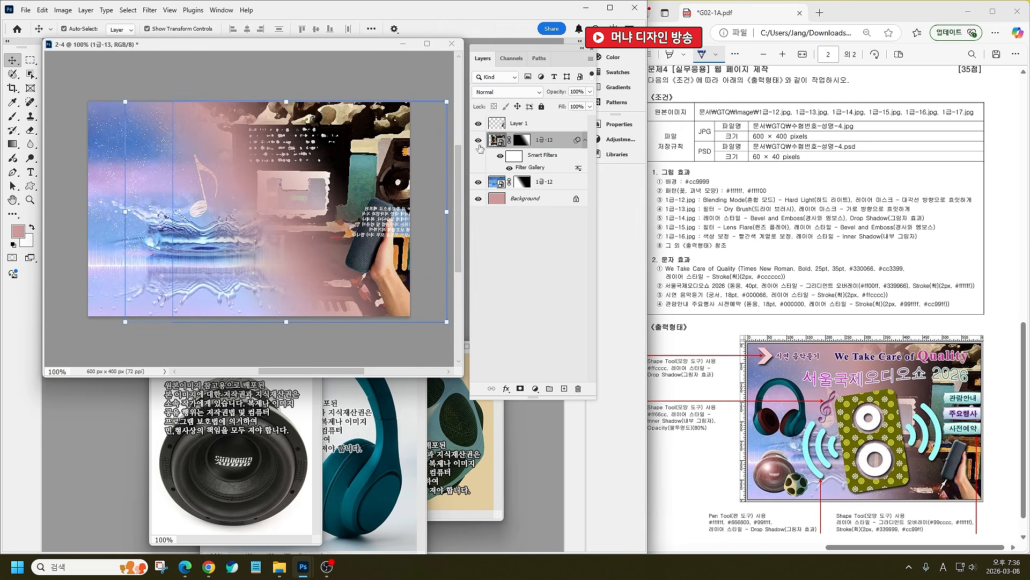
Step: Enlarge the 1급-13 image to about 110% from its top edge and shift it about 22 px to the left
{"action": "left_click", "coordinate": [288, 322]}
{"action": "key", "text": "Return"}
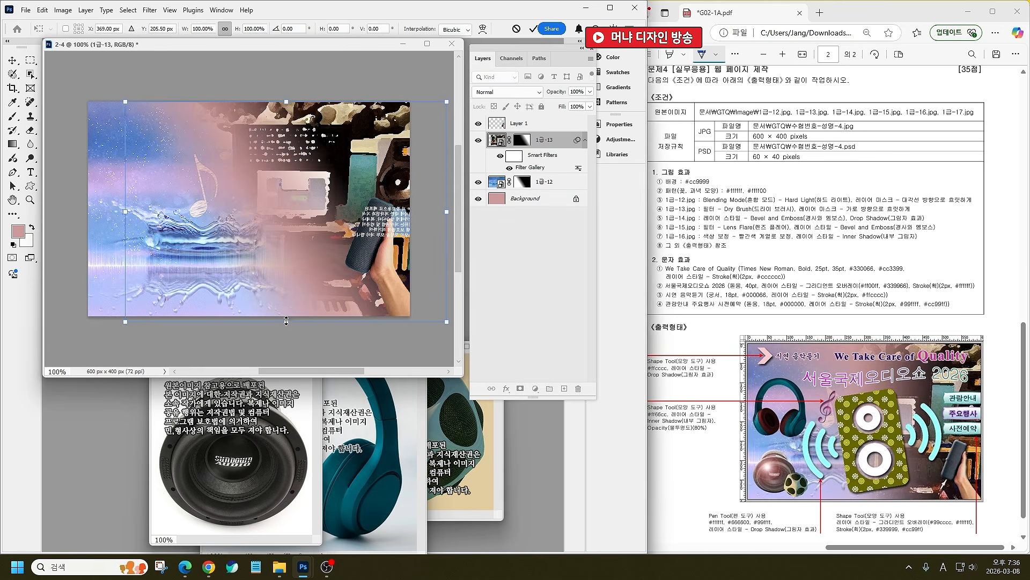
{"action": "left_click_drag", "start_coordinate": [286, 322], "coordinate": [284, 344]}
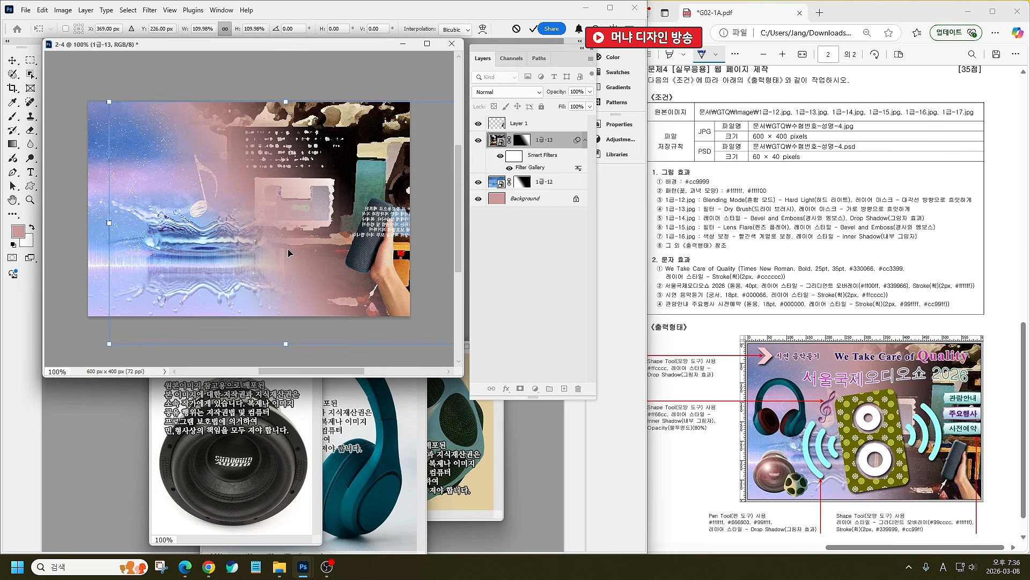
{"action": "left_click_drag", "start_coordinate": [289, 253], "coordinate": [275, 252]}
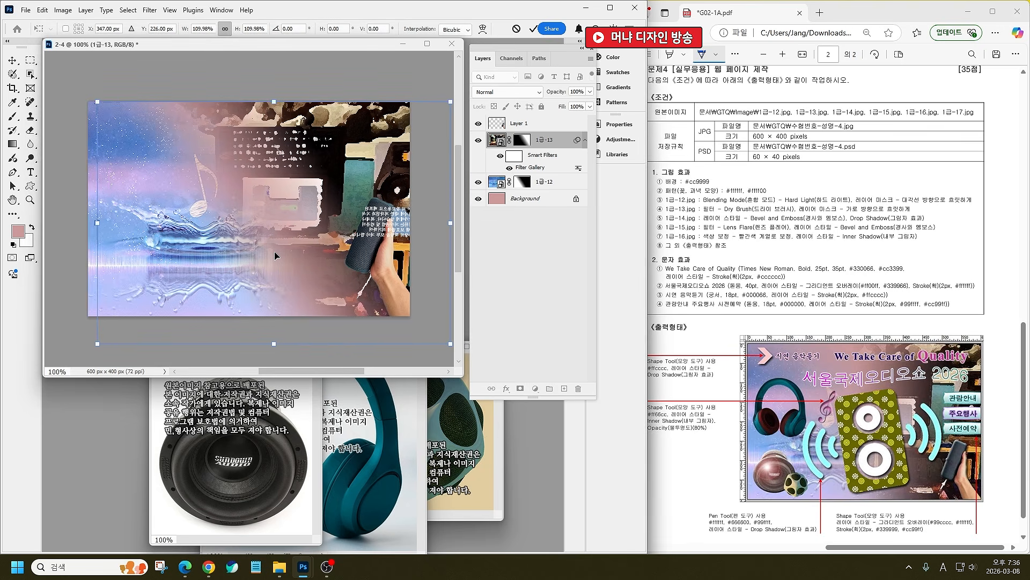
{"action": "key", "text": "Return"}
{"action": "left_click", "coordinate": [275, 252]}
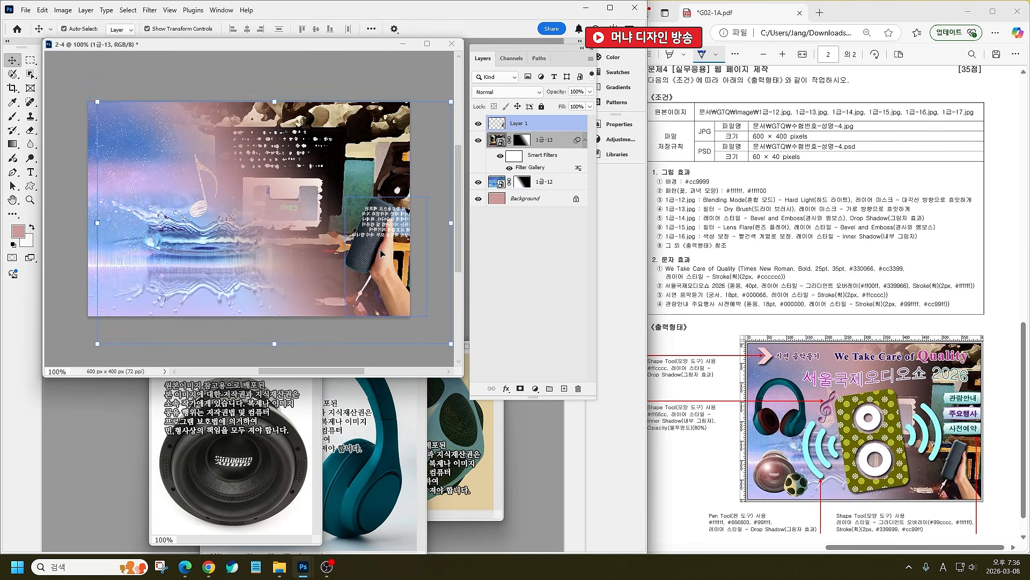
Step: Shrink the hand-and-speaker layer so that it fits fully inside the canvas's lower-right corner
{"action": "left_click", "coordinate": [374, 251]}
{"action": "left_click_drag", "start_coordinate": [346, 197], "coordinate": [365, 221]}
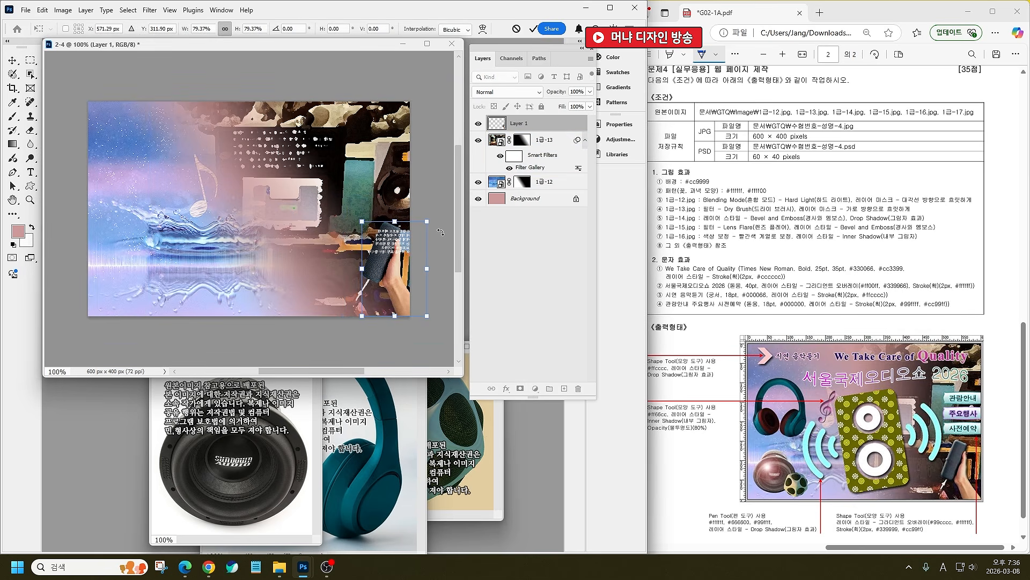
{"action": "left_click_drag", "start_coordinate": [426, 221], "coordinate": [406, 244]}
{"action": "left_click_drag", "start_coordinate": [389, 279], "coordinate": [358, 243]}
{"action": "key", "text": "Return"}
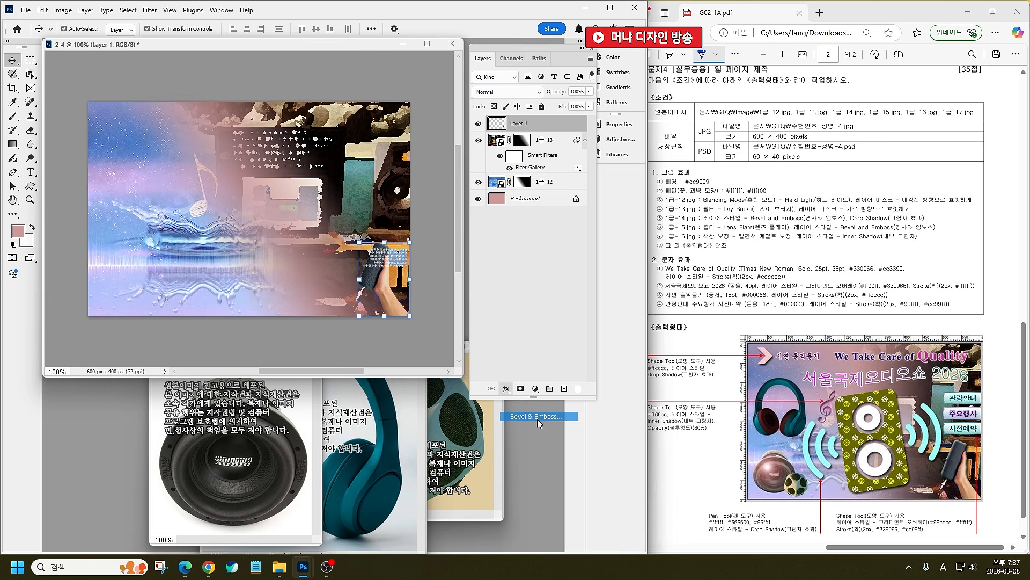
Step: Add a Bevel & Emboss effect with the Emboss style to the hand-and-speaker layer
{"action": "left_click", "coordinate": [561, 415]}
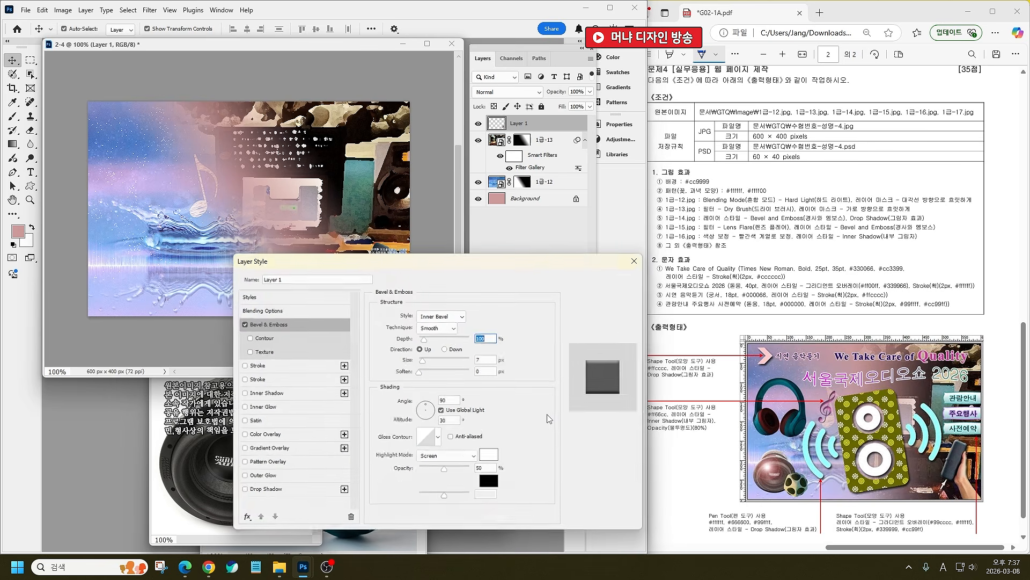
{"action": "left_click", "coordinate": [456, 318]}
{"action": "left_click", "coordinate": [426, 333]}
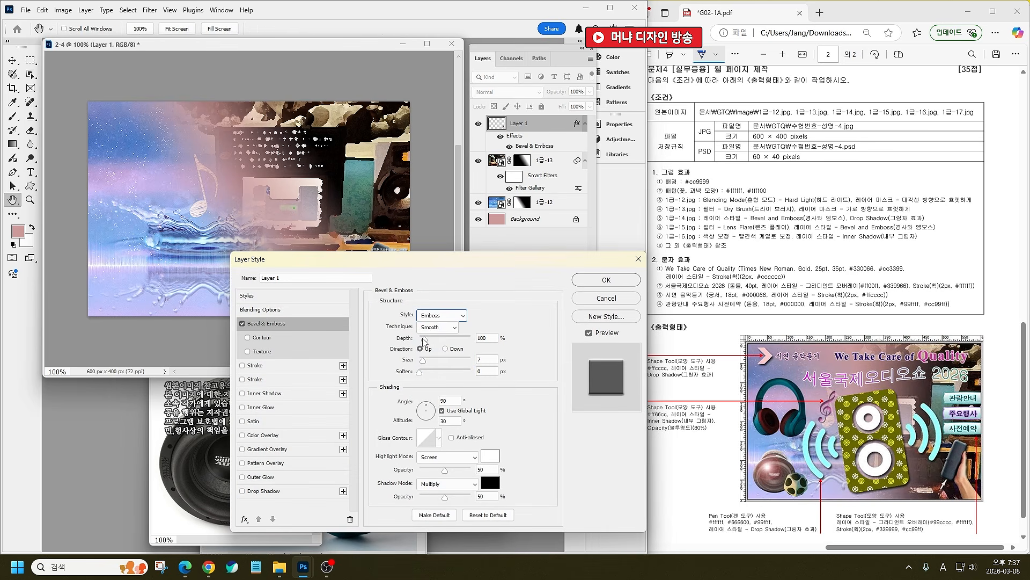
{"action": "left_click_drag", "start_coordinate": [424, 258], "coordinate": [416, 320]}
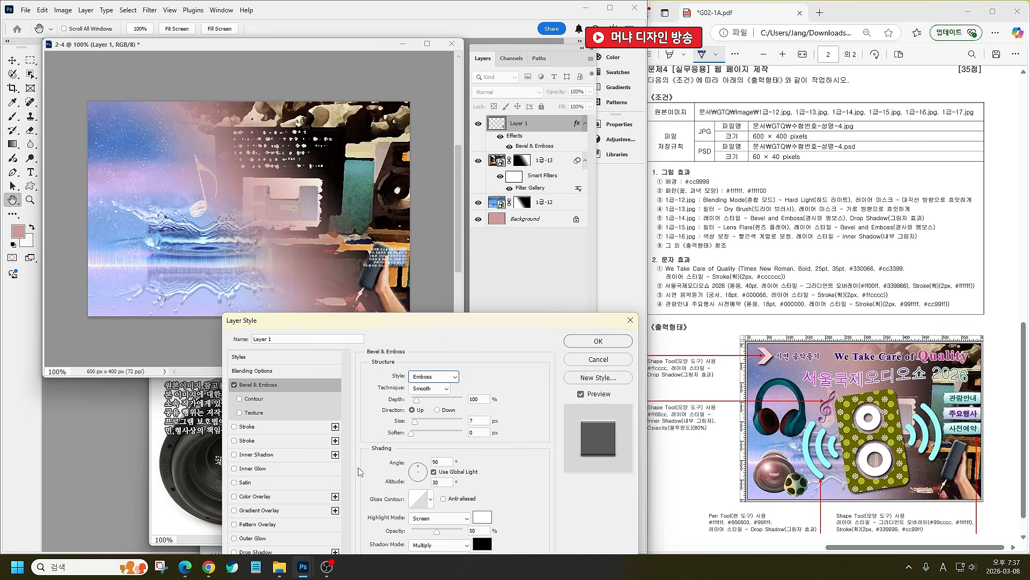
{"action": "left_click_drag", "start_coordinate": [330, 328], "coordinate": [317, 257]}
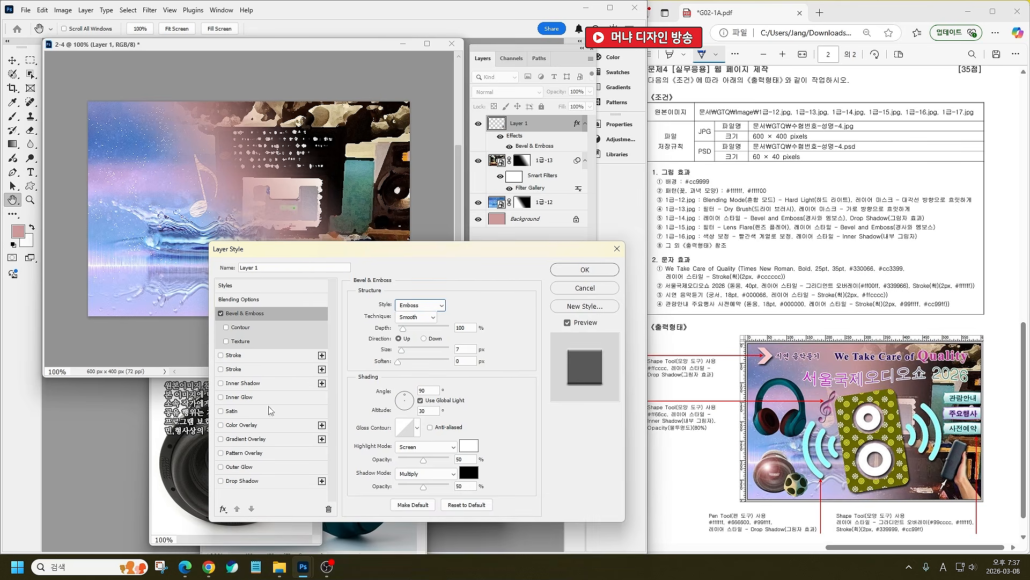
Step: Add a Drop Shadow with a 122° global light angle to the hand-and-speaker layer and apply the layer styles
{"action": "left_click", "coordinate": [246, 481]}
{"action": "left_click_drag", "start_coordinate": [399, 335], "coordinate": [397, 331]}
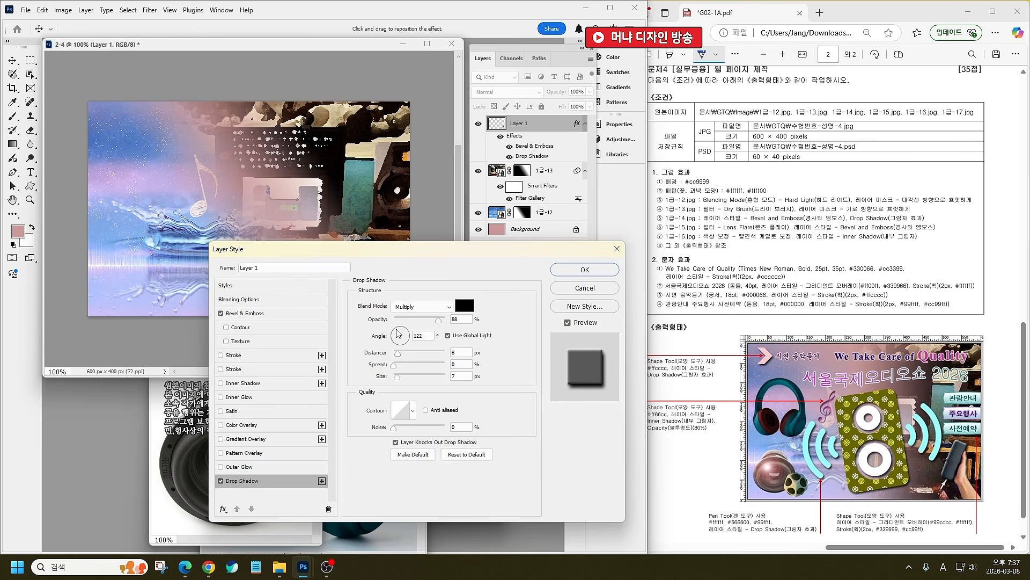
{"action": "left_click", "coordinate": [584, 269]}
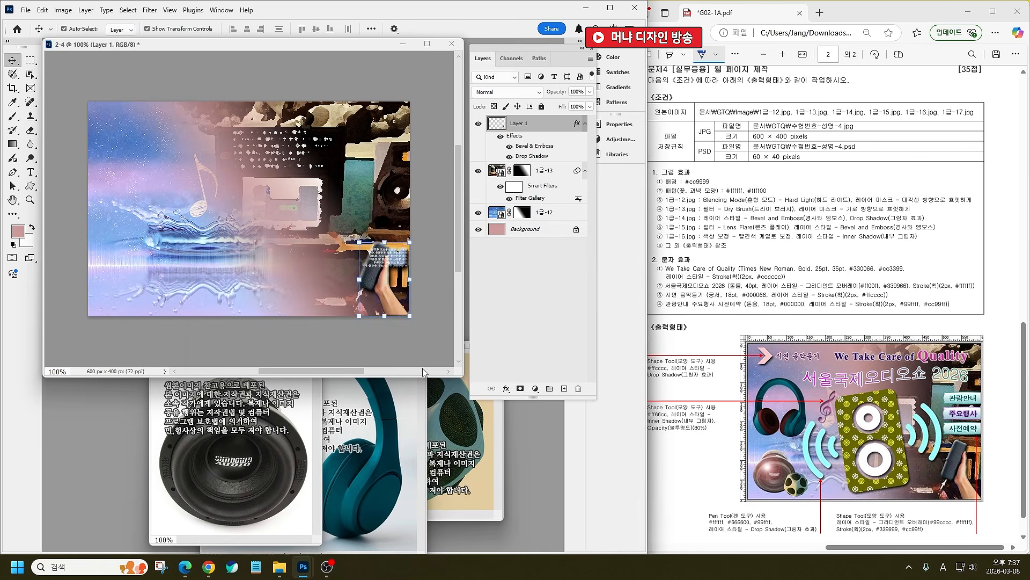
Step: Erase the white background around the speaker in 1급-15 with the Magic Eraser tool
{"action": "left_click", "coordinate": [269, 436]}
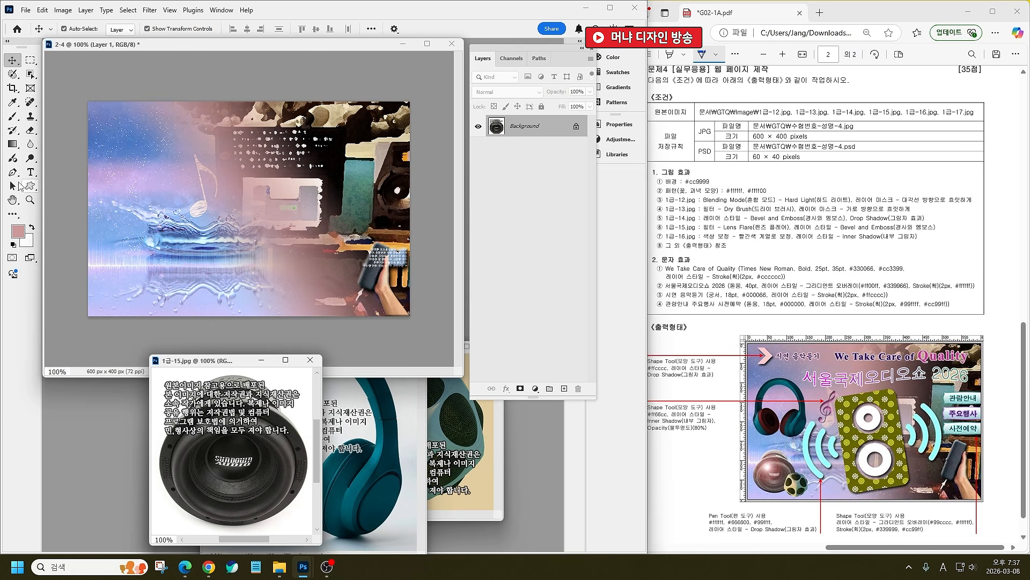
{"action": "left_click_drag", "start_coordinate": [31, 130], "coordinate": [71, 152]}
{"action": "left_click", "coordinate": [305, 514]}
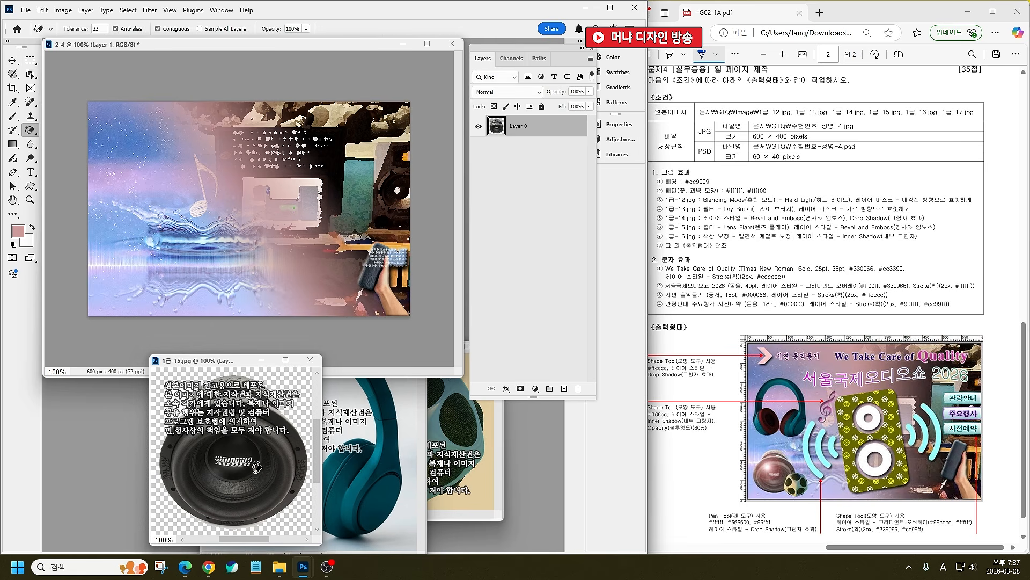
Step: Bring the cut-out 1급-15 speaker into document 2-4, shrink it, and place it in the canvas's lower-left corner
{"action": "left_click", "coordinate": [12, 60]}
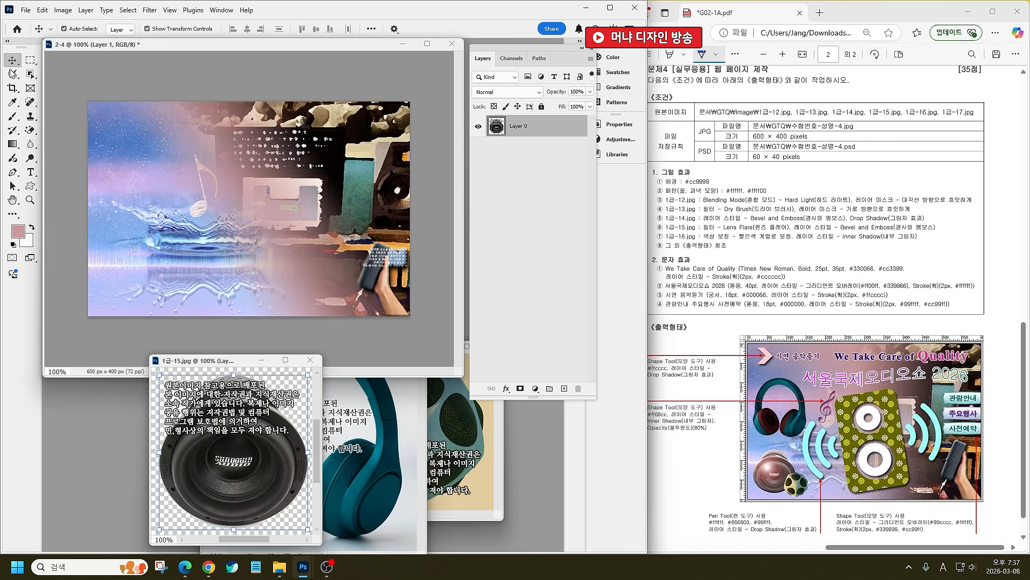
{"action": "left_click_drag", "start_coordinate": [264, 463], "coordinate": [240, 218]}
{"action": "left_click_drag", "start_coordinate": [235, 153], "coordinate": [126, 306]}
{"action": "key", "text": "Return"}
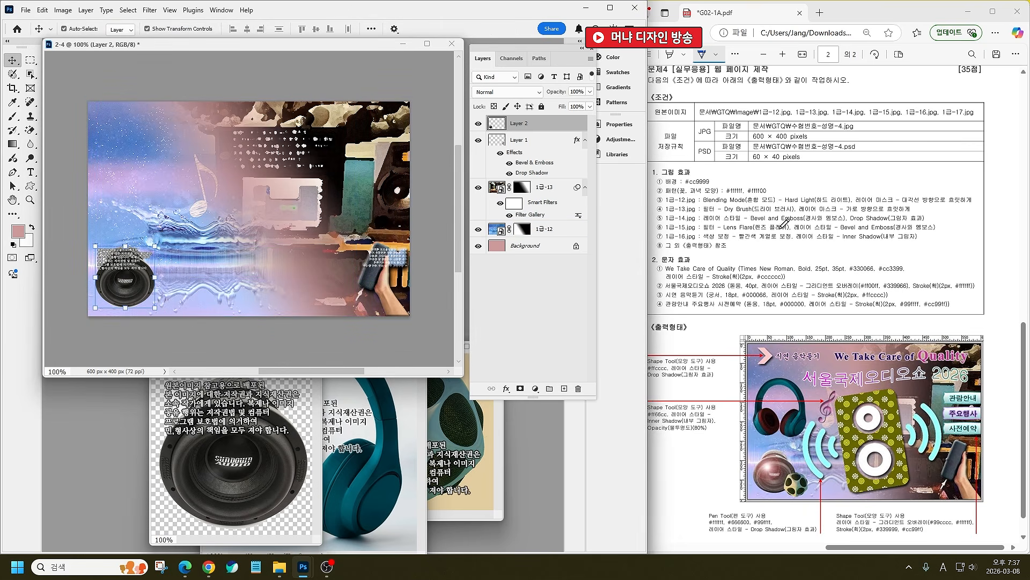
Step: Give the 1급-15 speaker layer a Bevel & Emboss style and render a 50-300mm Zoom Lens Flare centred on the speaker
{"action": "left_click", "coordinate": [506, 388]}
{"action": "left_click", "coordinate": [580, 272]}
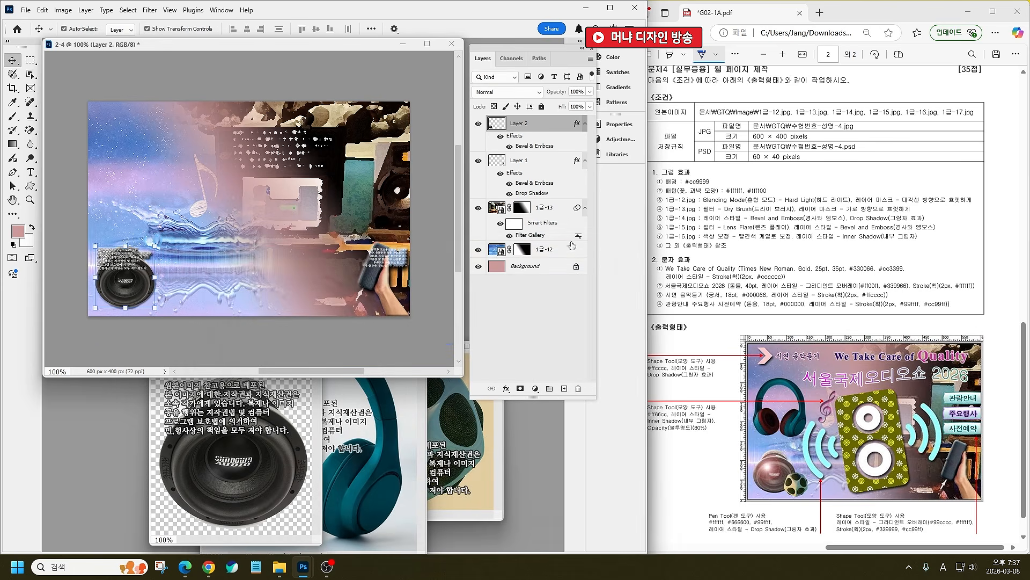
{"action": "left_click", "coordinate": [159, 10]}
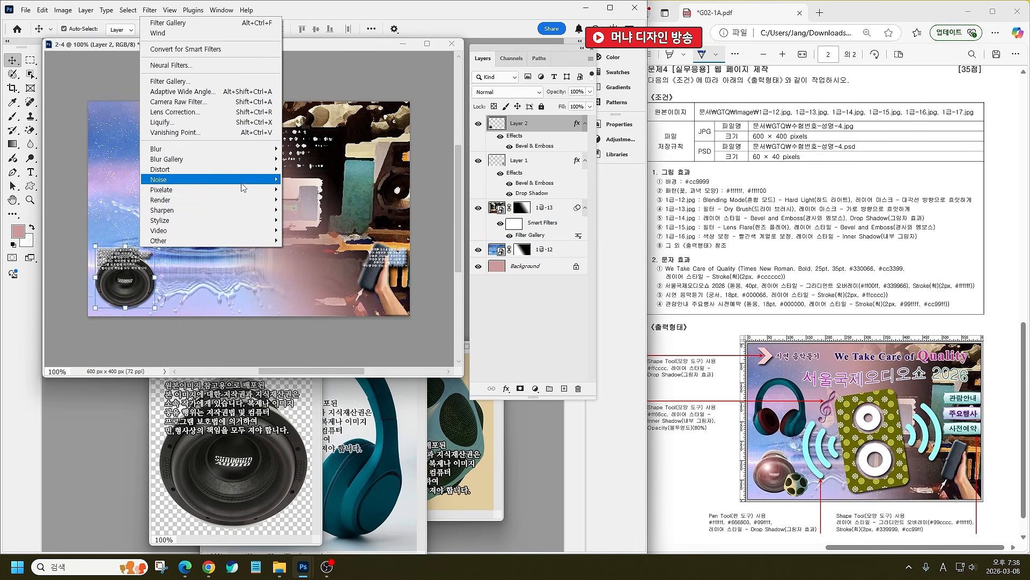
{"action": "mouse_move", "coordinate": [254, 206]}
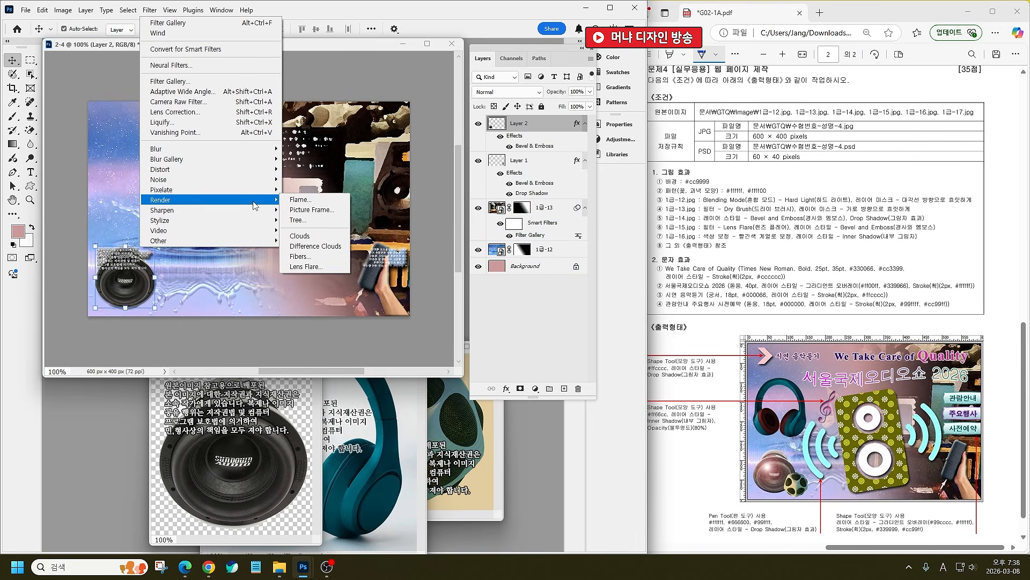
{"action": "left_click", "coordinate": [318, 267]}
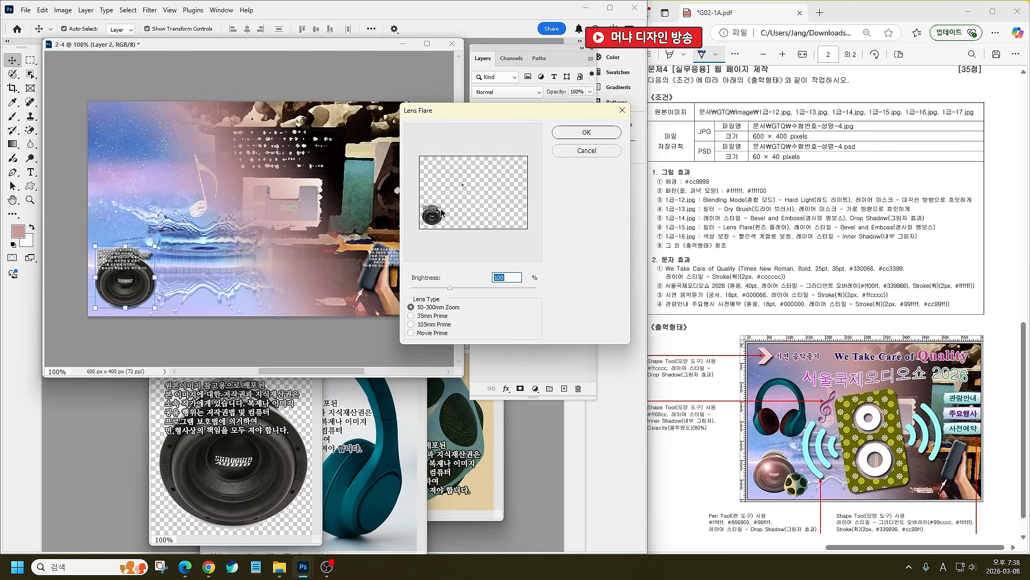
{"action": "left_click_drag", "start_coordinate": [464, 184], "coordinate": [430, 215]}
{"action": "left_click", "coordinate": [587, 132]}
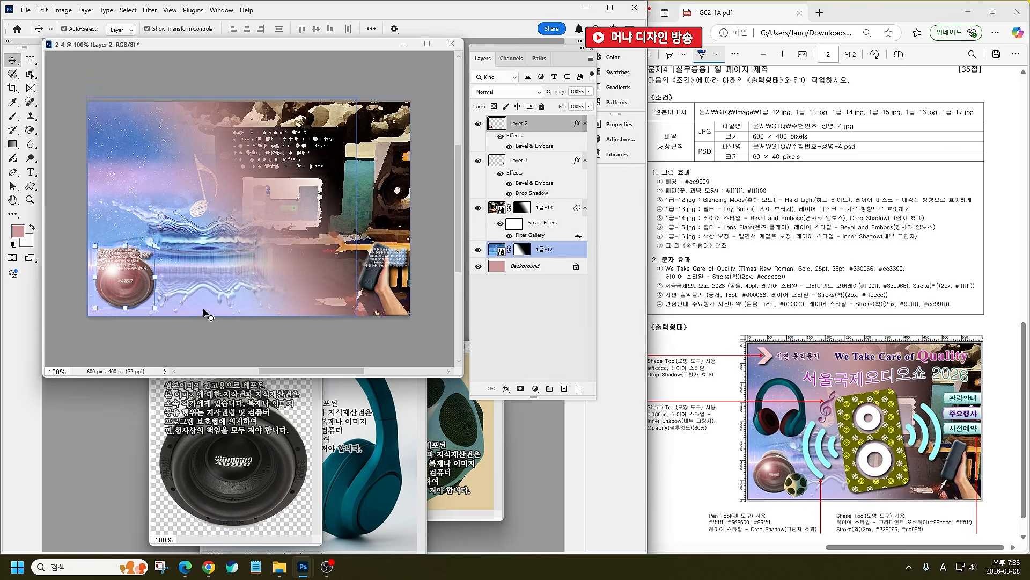
Step: Close 1급-15 without saving its changes
{"action": "left_click", "coordinate": [278, 449]}
{"action": "key", "text": "ctrl+w"}
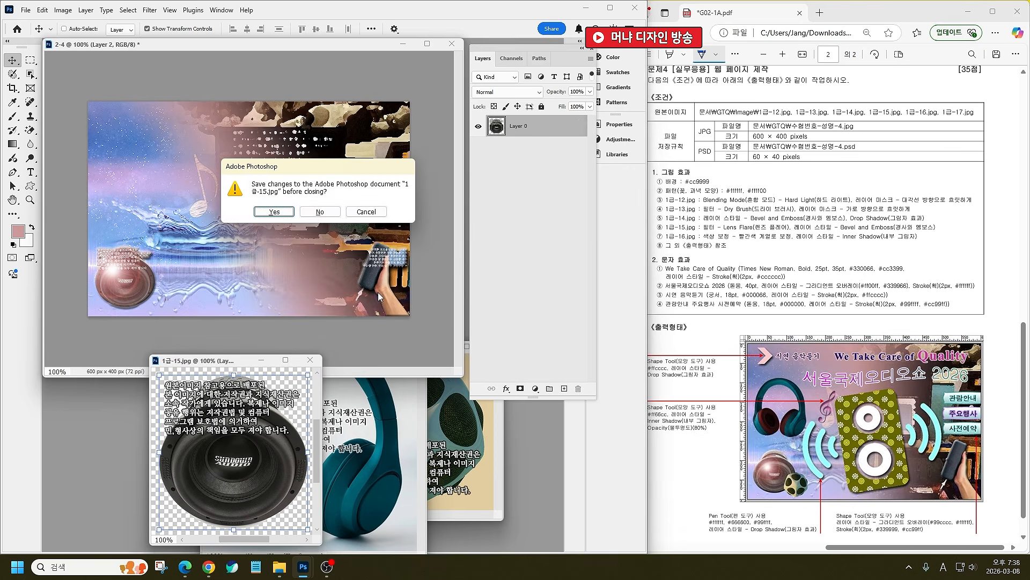
{"action": "left_click", "coordinate": [320, 212]}
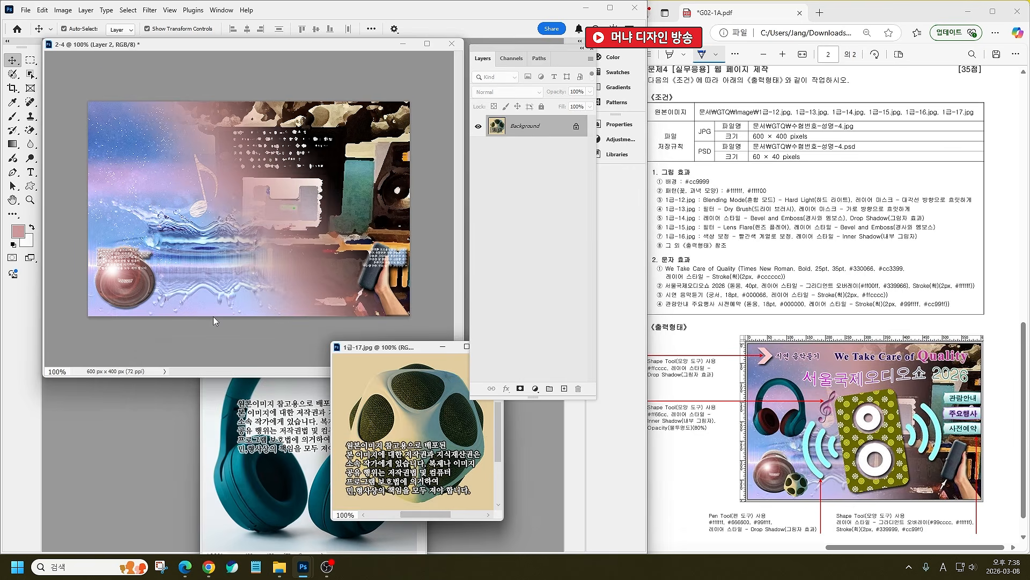
Step: Select the round speaker in 1급-17 with the Object Selection tool and paste a copy into document 2-4
{"action": "left_click", "coordinate": [30, 74]}
{"action": "left_click_drag", "start_coordinate": [342, 359], "coordinate": [513, 520]}
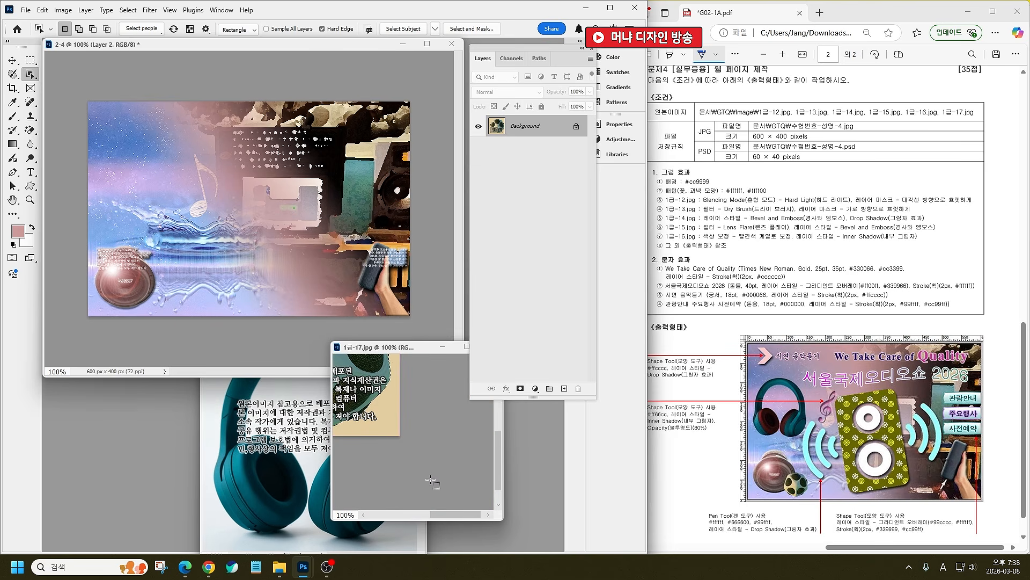
{"action": "key", "text": "ctrl+c"}
{"action": "left_click", "coordinate": [292, 280]}
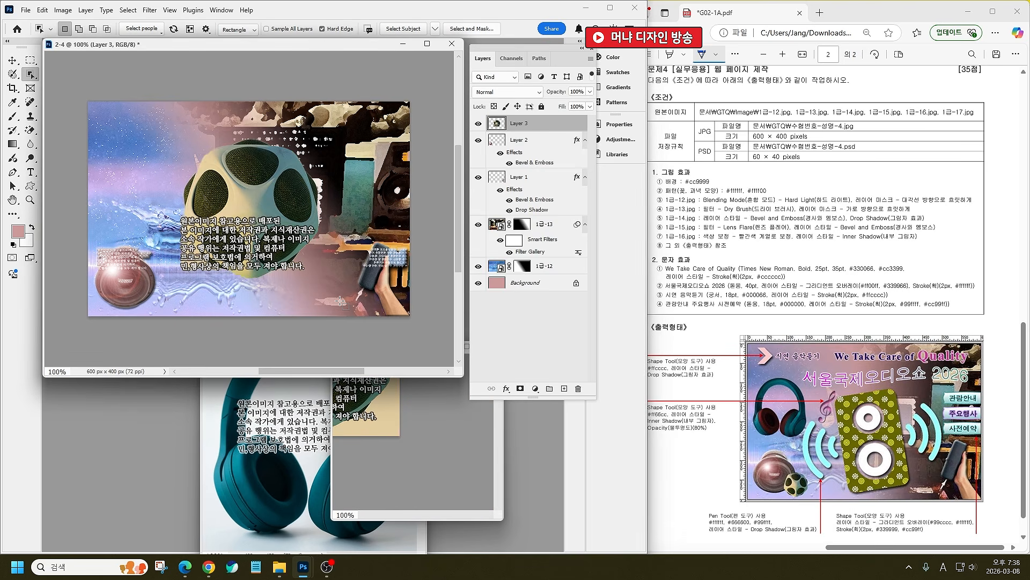
{"action": "key", "text": "ctrl+v"}
Step: Shrink the pasted round speaker, place it overlapping the lower-right edge of the 1급-15 speaker, and close 1급-17
{"action": "key", "text": "ctrl+t"}
{"action": "left_click_drag", "start_coordinate": [329, 119], "coordinate": [161, 270]}
{"action": "key", "text": "Return"}
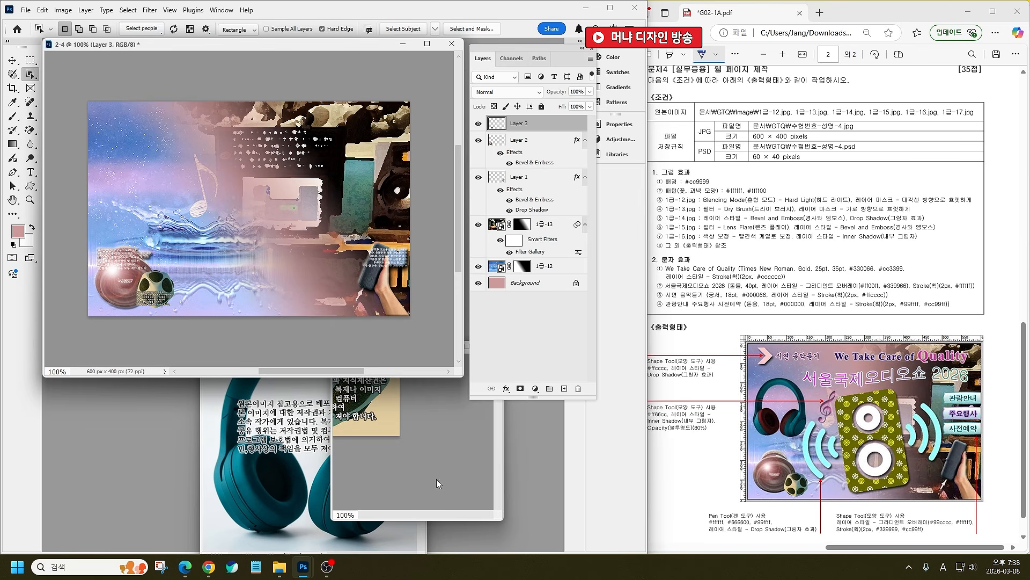
{"action": "left_click", "coordinate": [454, 477]}
{"action": "key", "text": "ctrl+w"}
Step: Select the headphones in 1급-16 with the Object Selection tool and try to subtract the text area inside the headband
{"action": "left_click", "coordinate": [335, 448]}
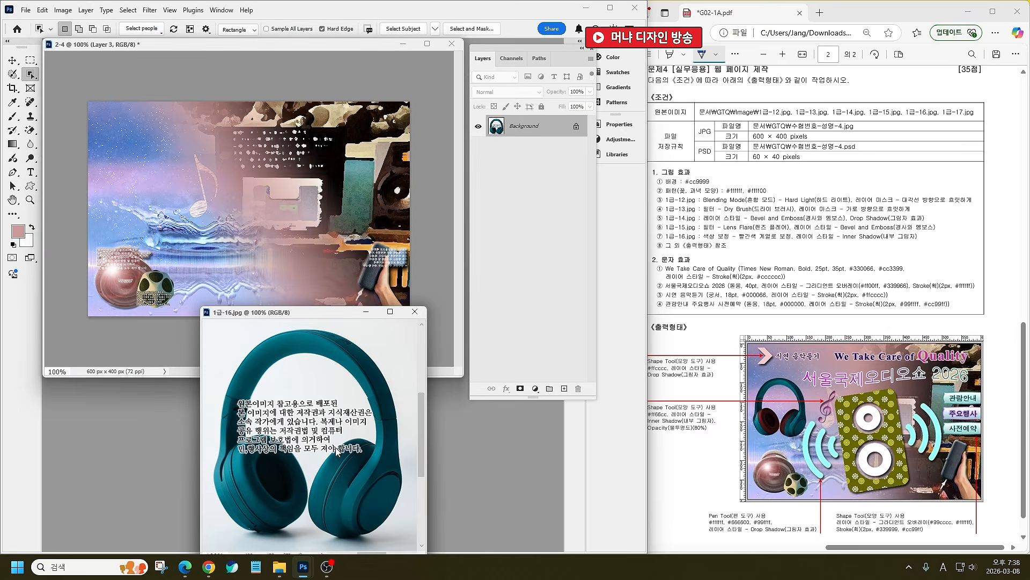
{"action": "scroll", "coordinate": [283, 379], "scroll_direction": "down", "scroll_amount": 3}
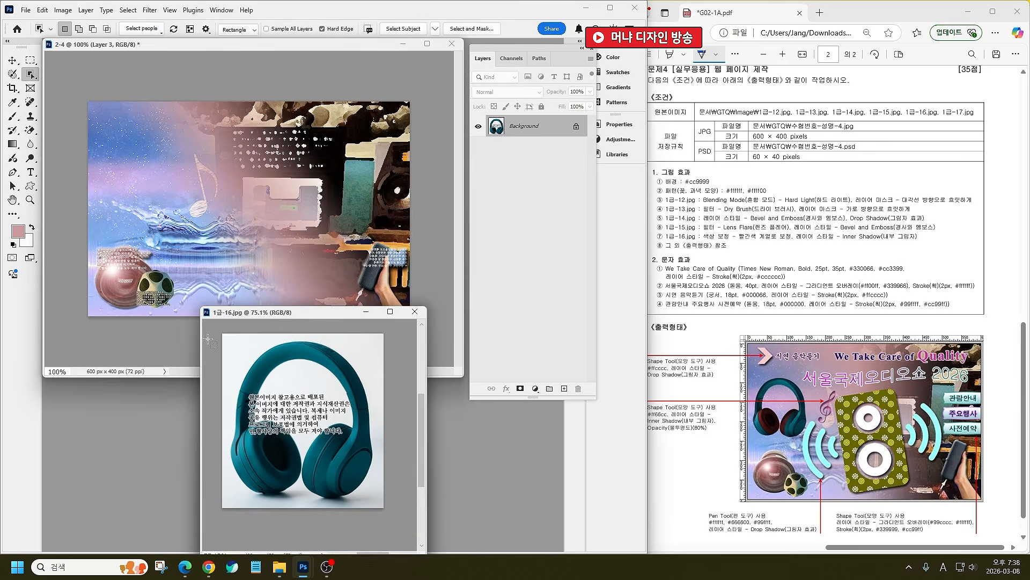
{"action": "left_click_drag", "start_coordinate": [208, 339], "coordinate": [445, 521]}
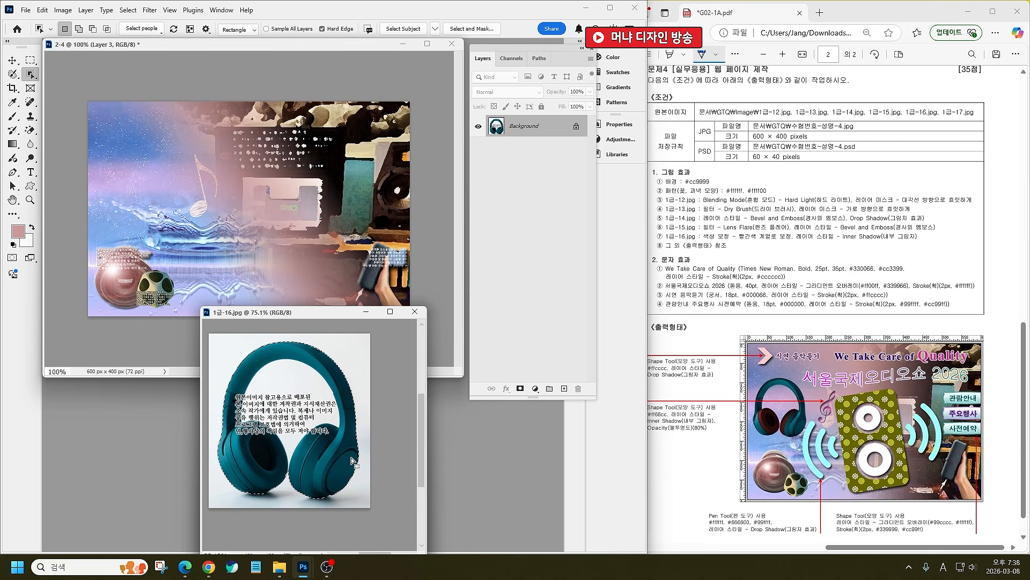
{"action": "key", "text": "alt"}
{"action": "left_click_drag", "start_coordinate": [278, 369], "coordinate": [331, 438]}
{"action": "left_click", "coordinate": [338, 224]}
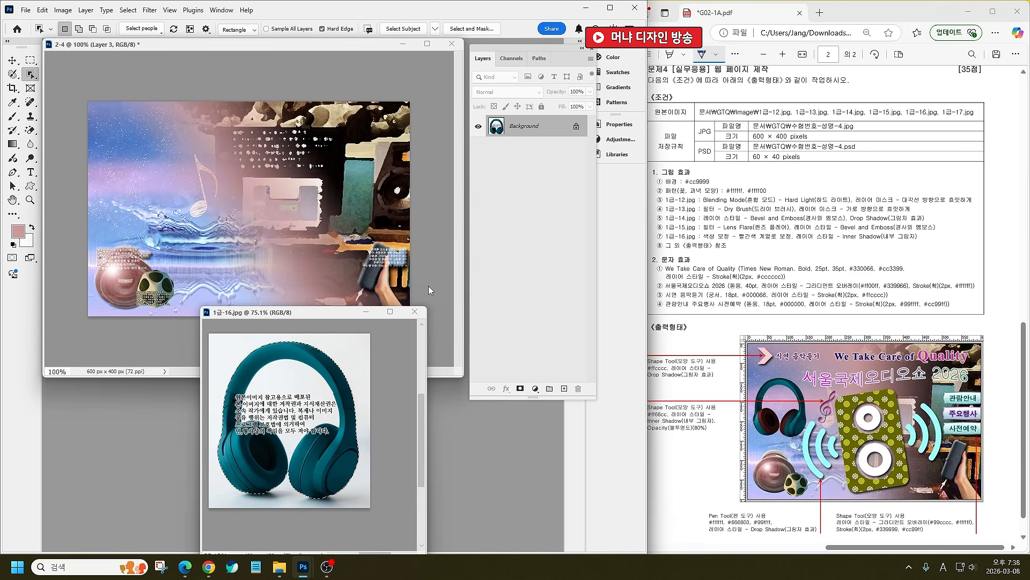
Step: Refine the 1급-16 headphone selection by subtracting the area inside the headband with the Quick Selection tool
{"action": "right_click", "coordinate": [31, 76]}
{"action": "left_click", "coordinate": [65, 87]}
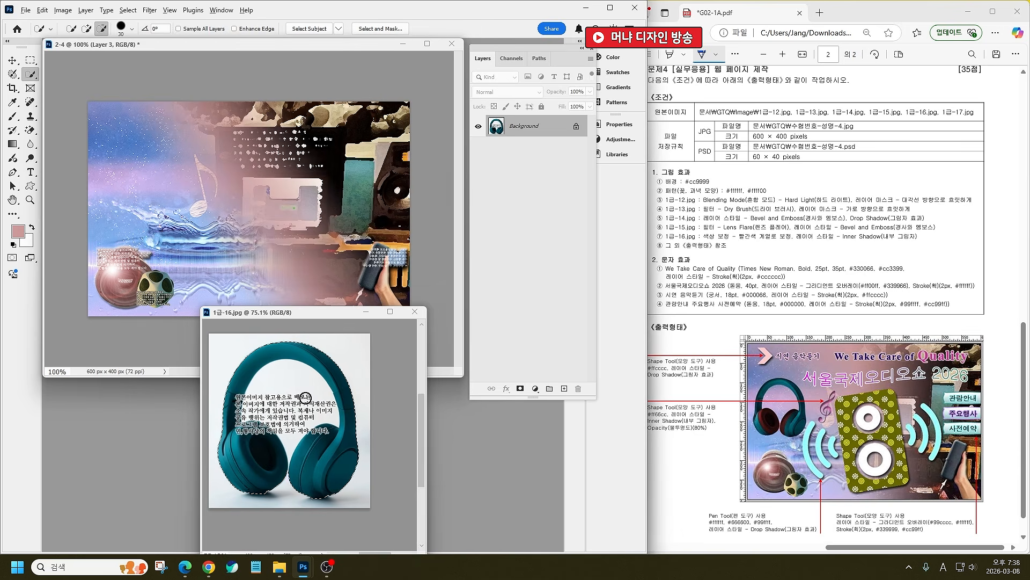
{"action": "mouse_move", "coordinate": [290, 387]}
{"action": "left_mouse_down"}
{"action": "mouse_move", "coordinate": [262, 398]}
{"action": "mouse_move", "coordinate": [269, 410]}
{"action": "mouse_move", "coordinate": [252, 408]}
{"action": "mouse_move", "coordinate": [290, 423]}
{"action": "mouse_move", "coordinate": [322, 401]}
{"action": "mouse_move", "coordinate": [325, 411]}
{"action": "mouse_move", "coordinate": [296, 401]}
{"action": "mouse_move", "coordinate": [267, 408]}
{"action": "mouse_move", "coordinate": [269, 441]}
{"action": "left_mouse_up"}
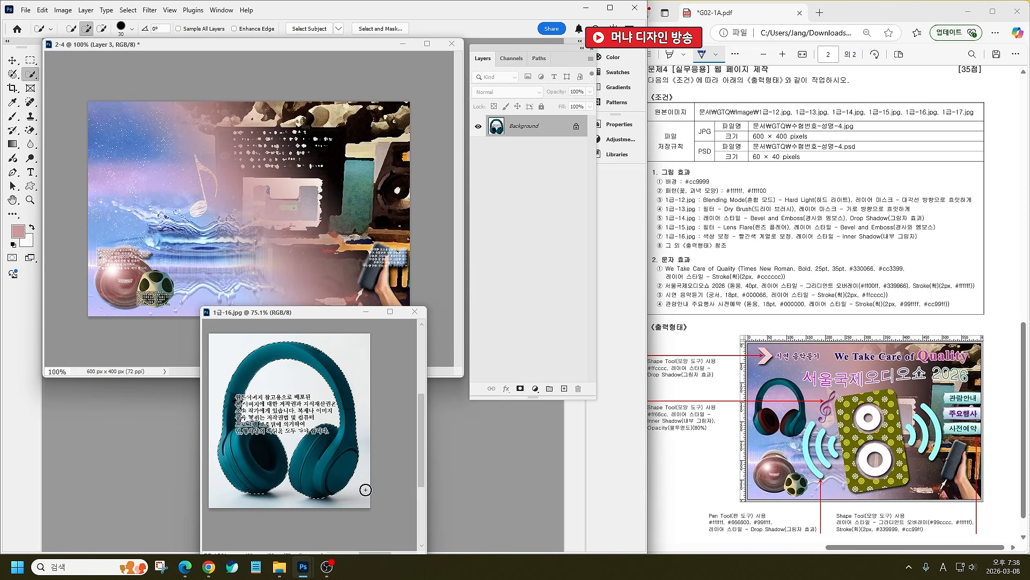
Step: Paste the headphones into document 2-4, scale them to about 30.7%, and place them near the canvas's left edge above the speakers
{"action": "left_click", "coordinate": [333, 165]}
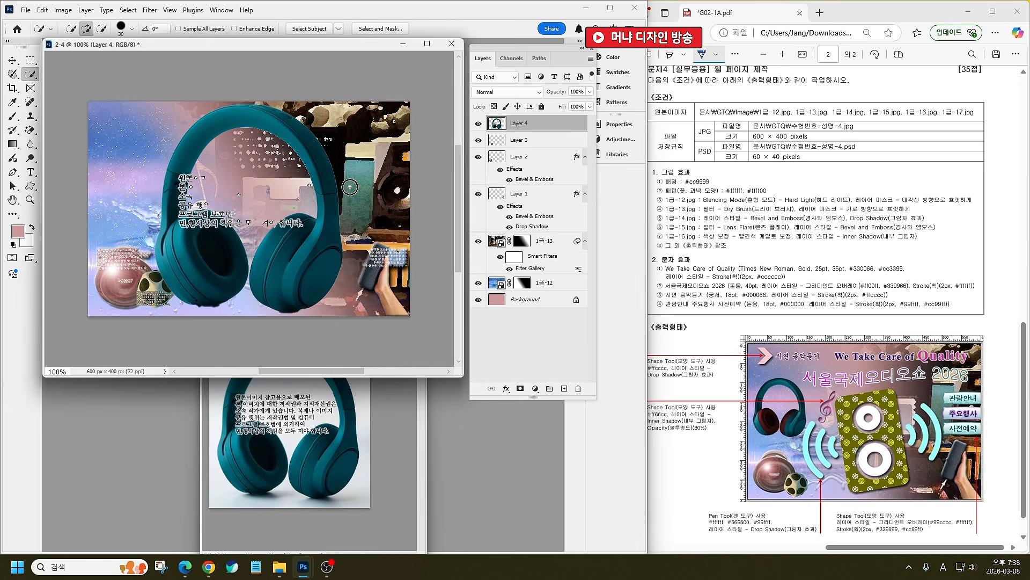
{"action": "key", "text": "ctrl+v"}
{"action": "key", "text": "ctrl+t"}
{"action": "left_click_drag", "start_coordinate": [341, 315], "coordinate": [183, 186]}
{"action": "left_click_drag", "start_coordinate": [194, 101], "coordinate": [159, 138]}
{"action": "left_click_drag", "start_coordinate": [151, 191], "coordinate": [153, 208]}
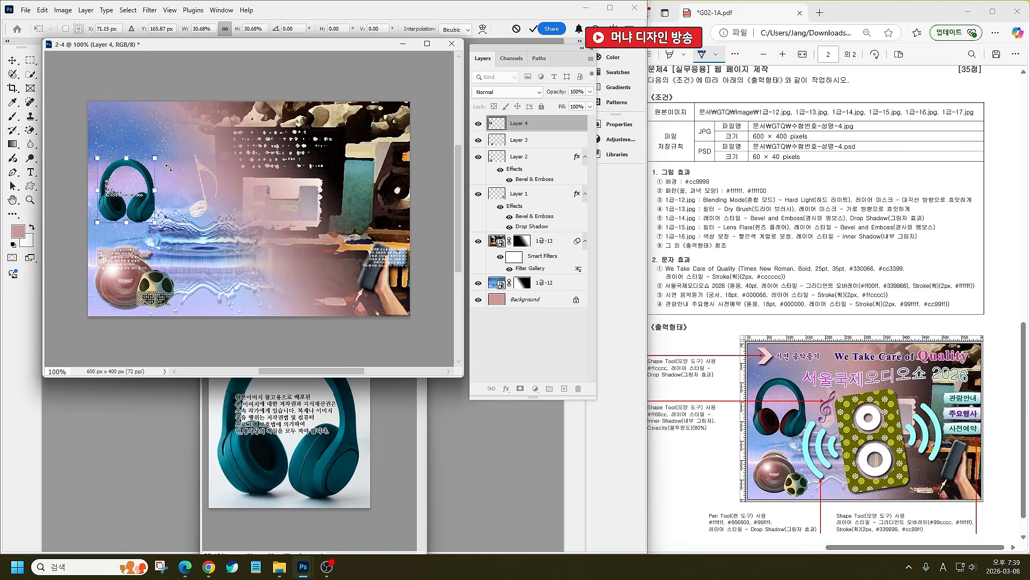
{"action": "left_click_drag", "start_coordinate": [125, 154], "coordinate": [328, 191]}
{"action": "key", "text": "Return"}
Step: Select the inner cushions of both headphone ear cups with the Quick Selection tool, trimming the excess from the selection
{"action": "scroll", "coordinate": [30, 190], "scroll_direction": "up", "scroll_amount": 9}
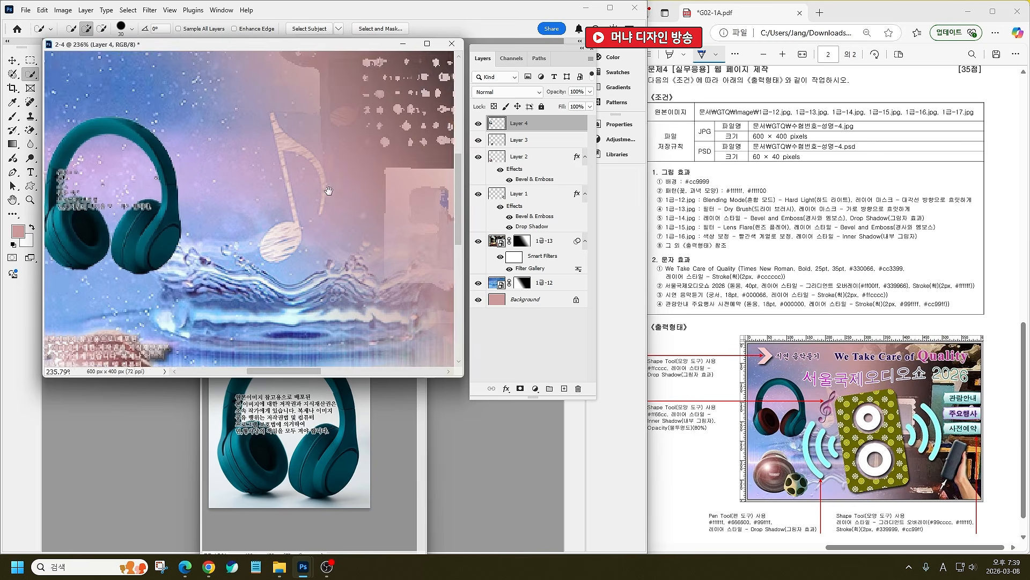
{"action": "left_click_drag", "start_coordinate": [61, 210], "coordinate": [251, 190]}
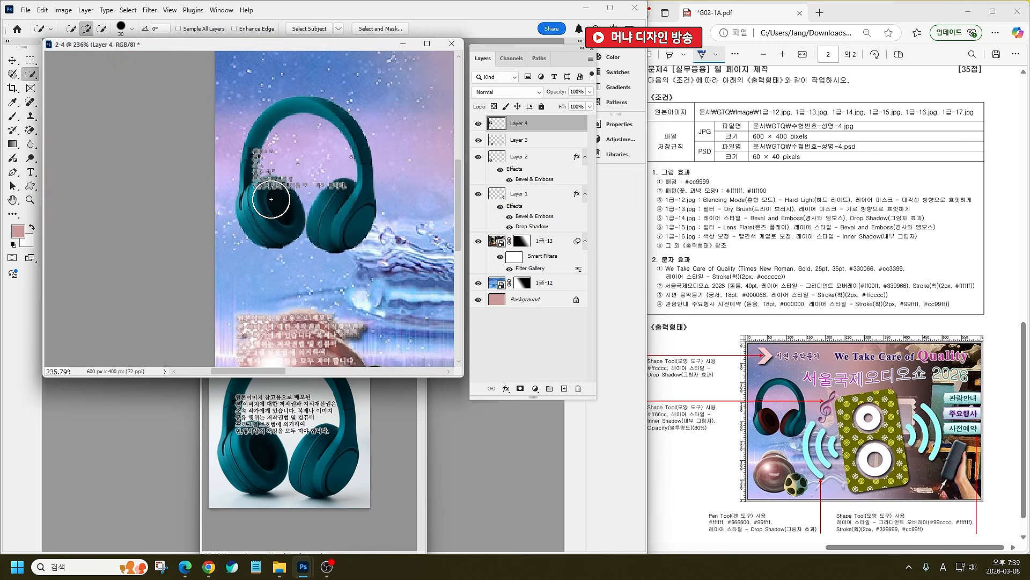
{"action": "key", "text": "alt"}
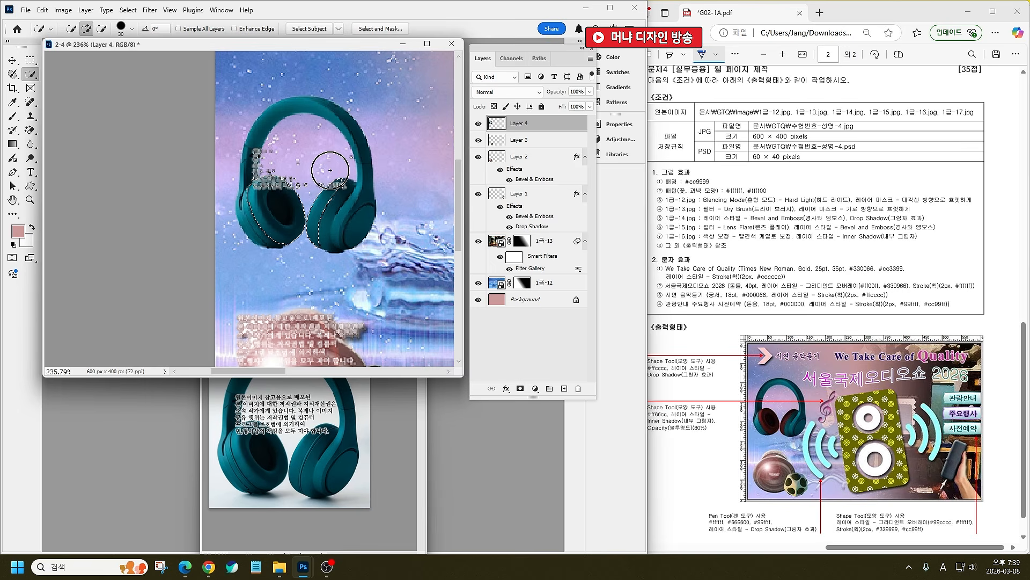
{"action": "key", "text": "alt"}
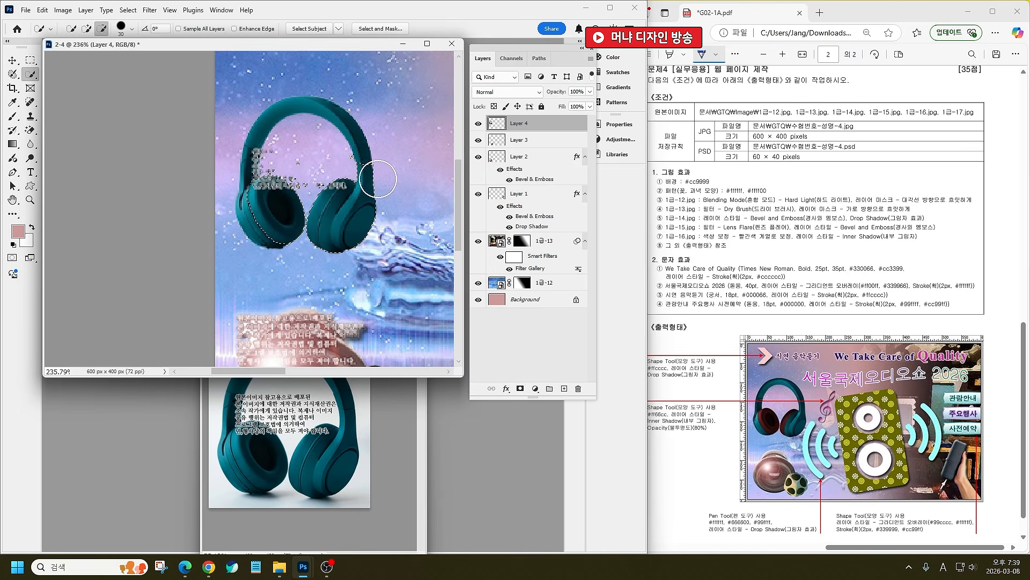
{"action": "left_click_drag", "start_coordinate": [367, 203], "coordinate": [368, 210]}
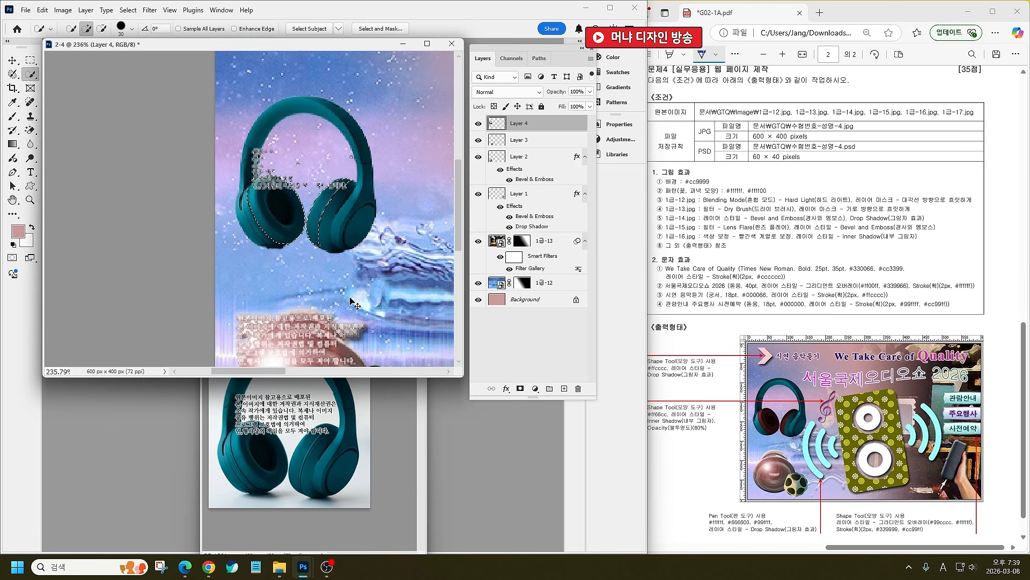
Step: Recolour the selected inner ear cushions red with Hue/Saturation, setting hue to -180 and slightly raising the saturation
{"action": "key", "text": "ctrl+u"}
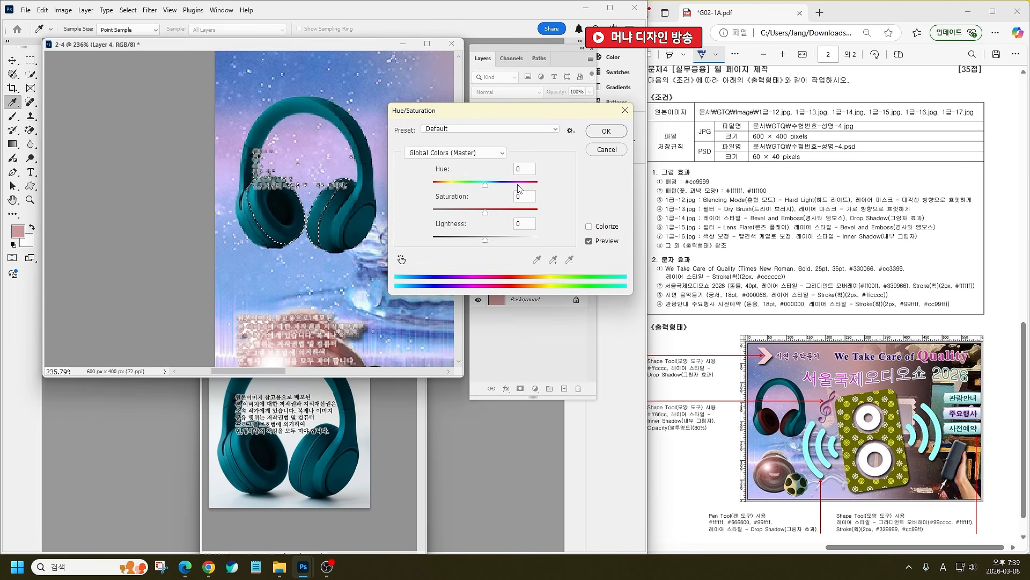
{"action": "left_click_drag", "start_coordinate": [484, 185], "coordinate": [424, 187]}
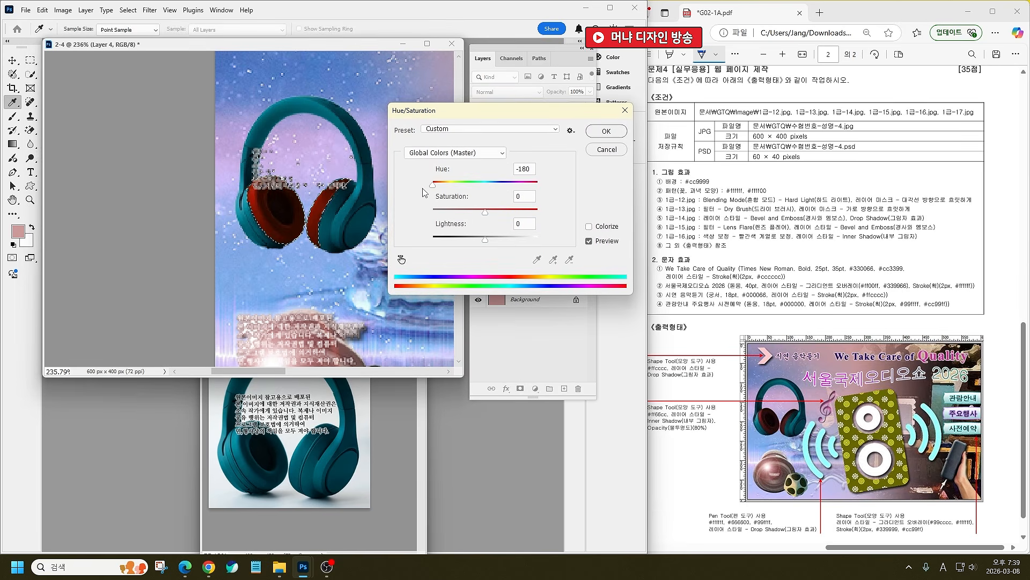
{"action": "left_click_drag", "start_coordinate": [485, 213], "coordinate": [496, 213]}
{"action": "left_click", "coordinate": [604, 135]}
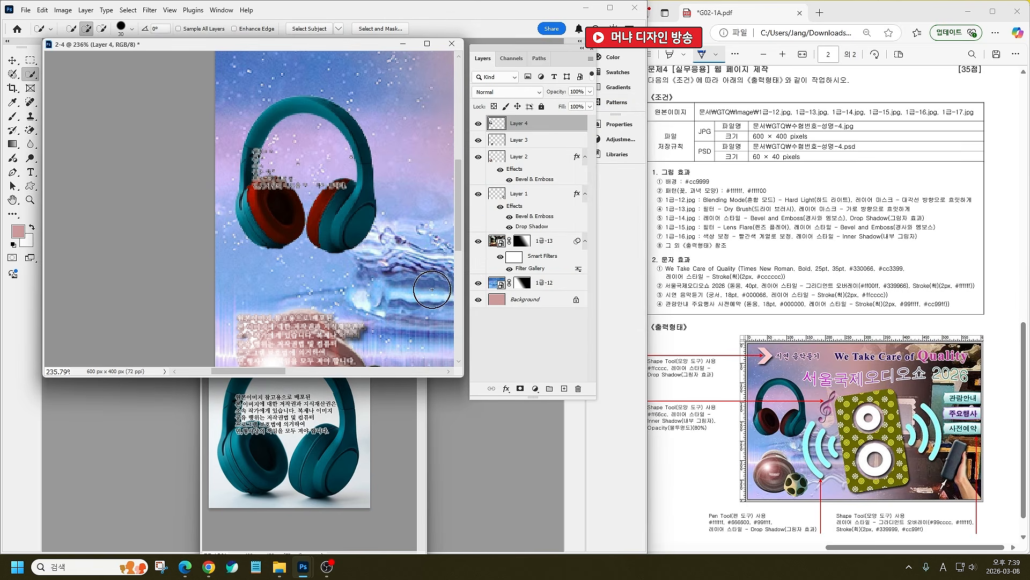
Step: Apply an Inner Shadow layer style with its existing settings to the headphones on Layer 4
{"action": "left_click", "coordinate": [507, 389]}
{"action": "left_click", "coordinate": [555, 434]}
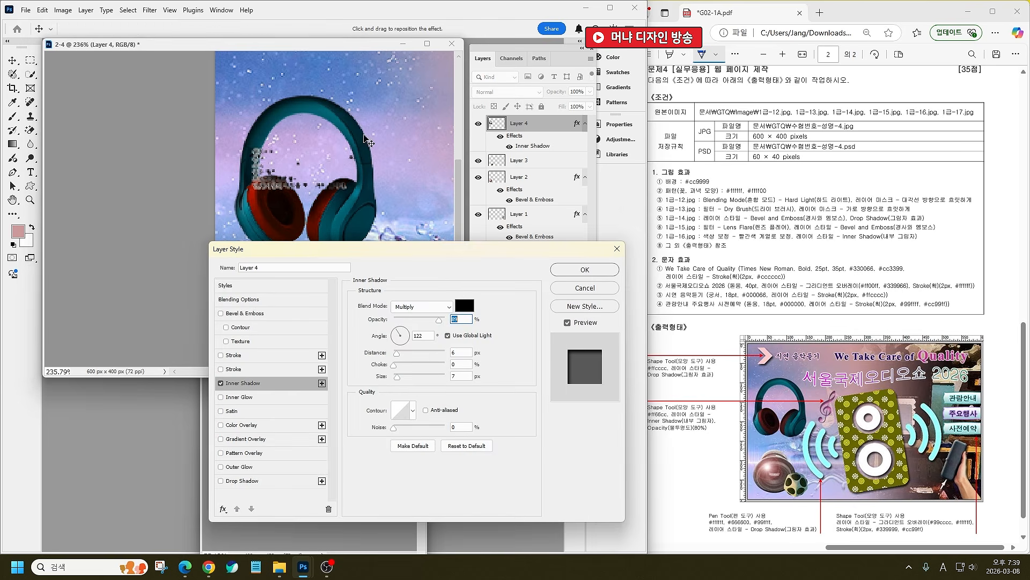
{"action": "left_click", "coordinate": [593, 273]}
Step: Close the 1급-16 source image and fit document 2-4 to its window
{"action": "left_click", "coordinate": [383, 493]}
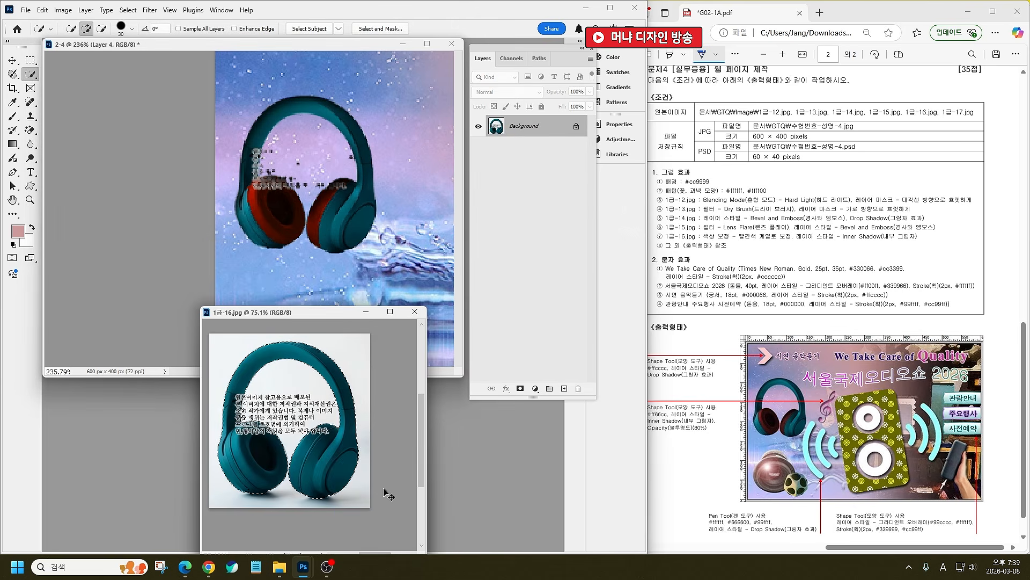
{"action": "key", "text": "ctrl+w"}
{"action": "scroll", "coordinate": [433, 305], "scroll_direction": "up", "scroll_amount": 1}
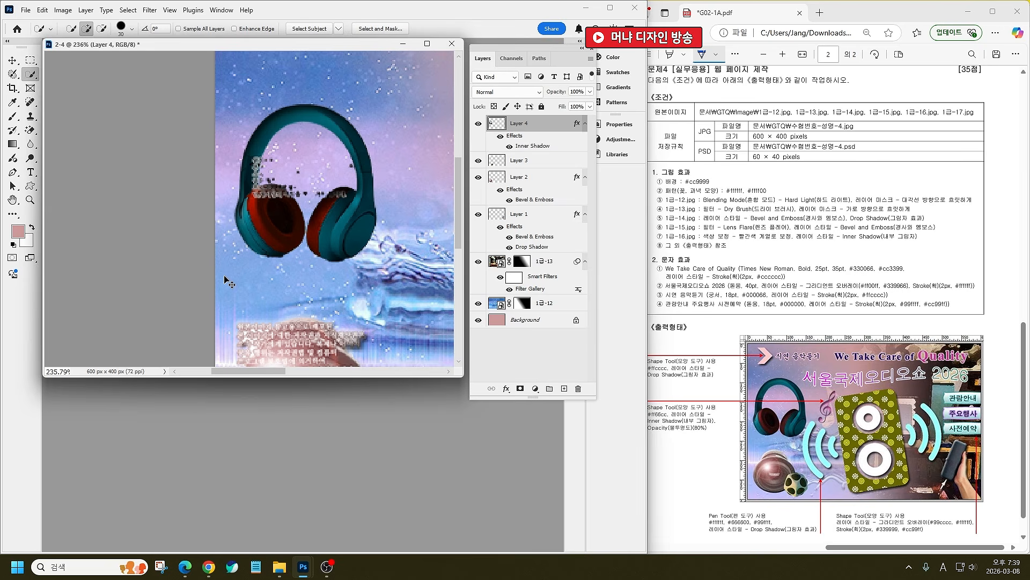
{"action": "key", "text": "ctrl+0"}
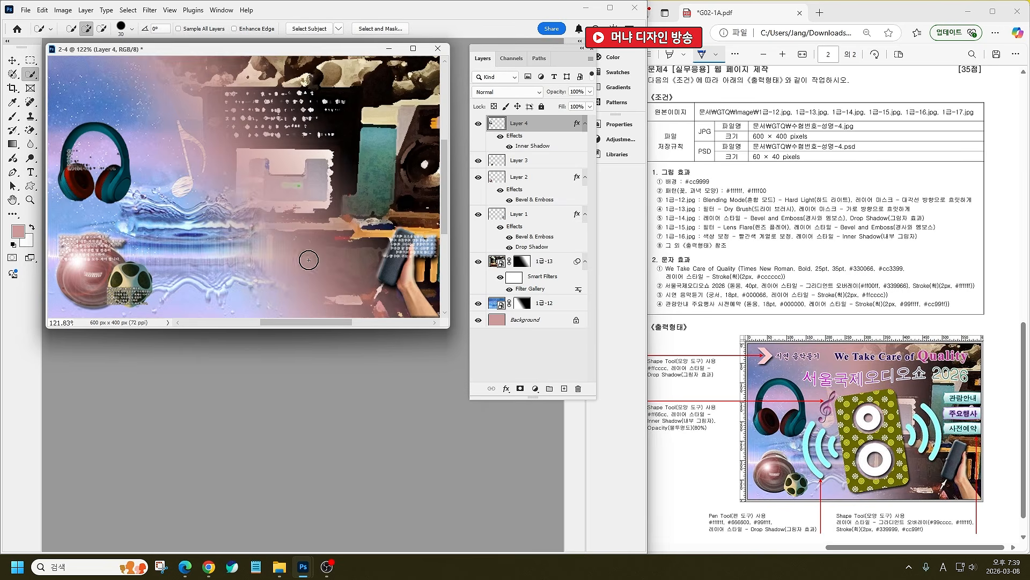
Step: Add the text line "We Take Care of Quality" near the canvas's upper edge
{"action": "left_click", "coordinate": [31, 172]}
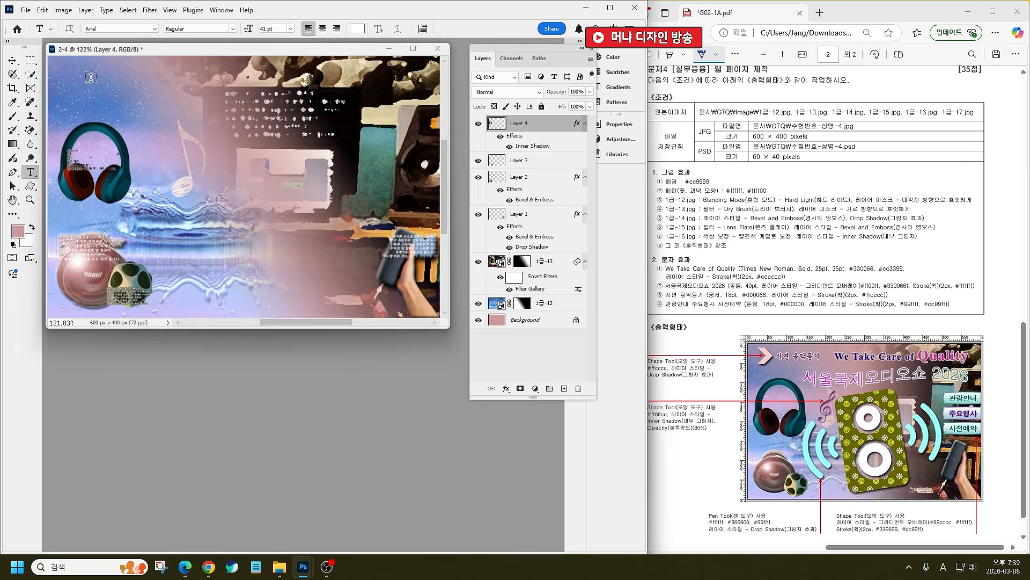
{"action": "left_click", "coordinate": [74, 74]}
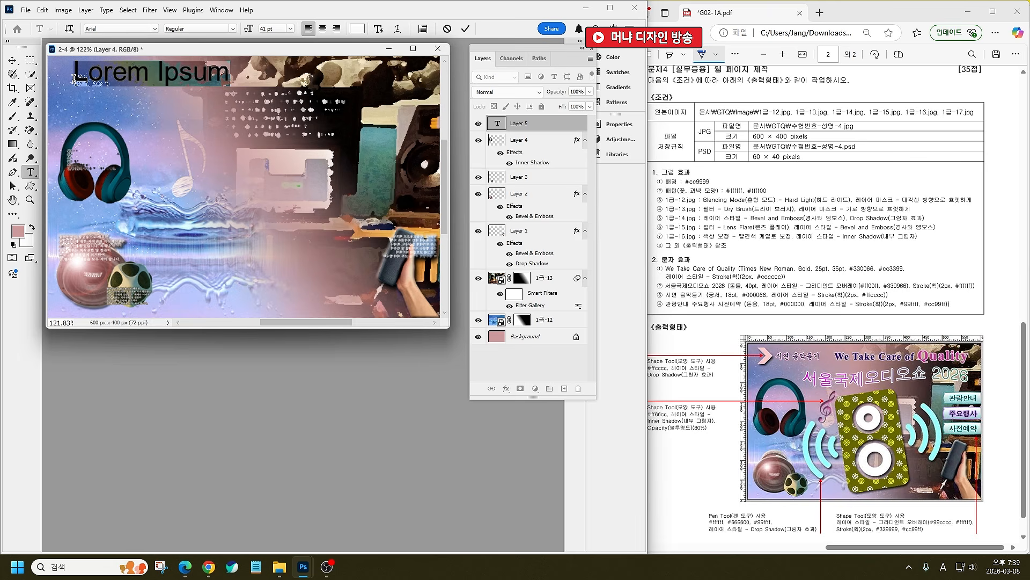
{"action": "type", "text": "We"}
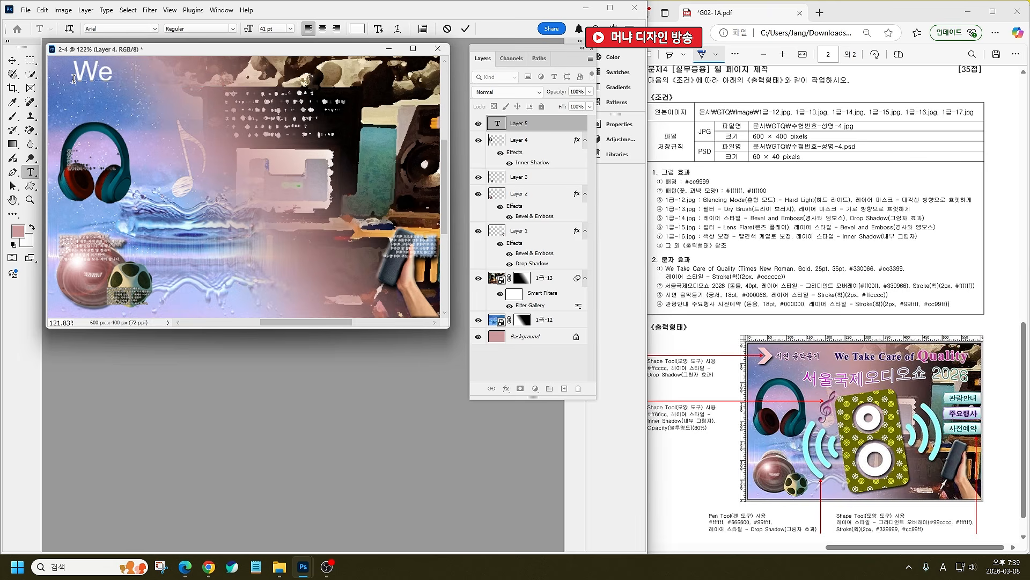
{"action": "type", "text": " Take"}
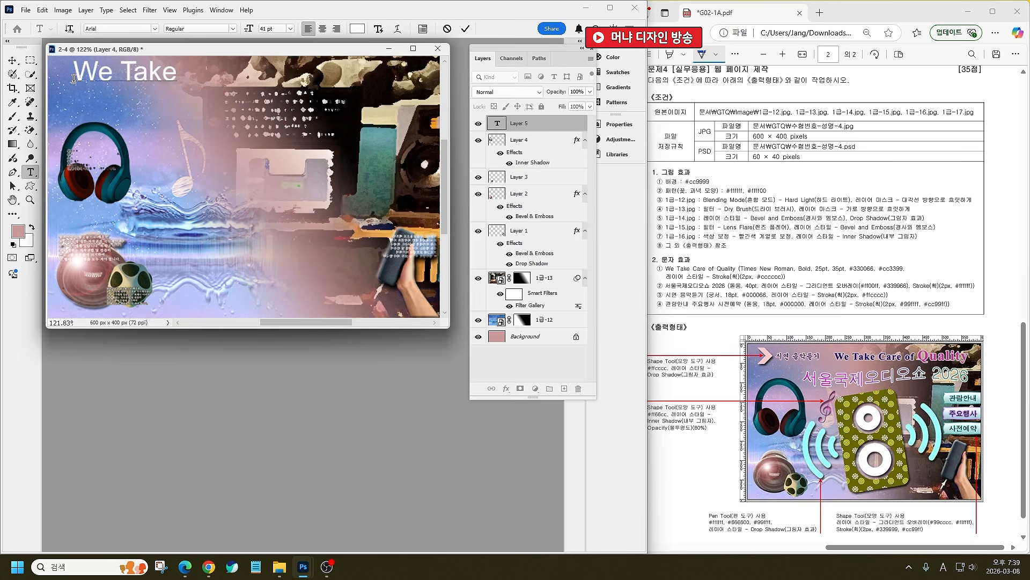
{"action": "type", "text": " Care of"}
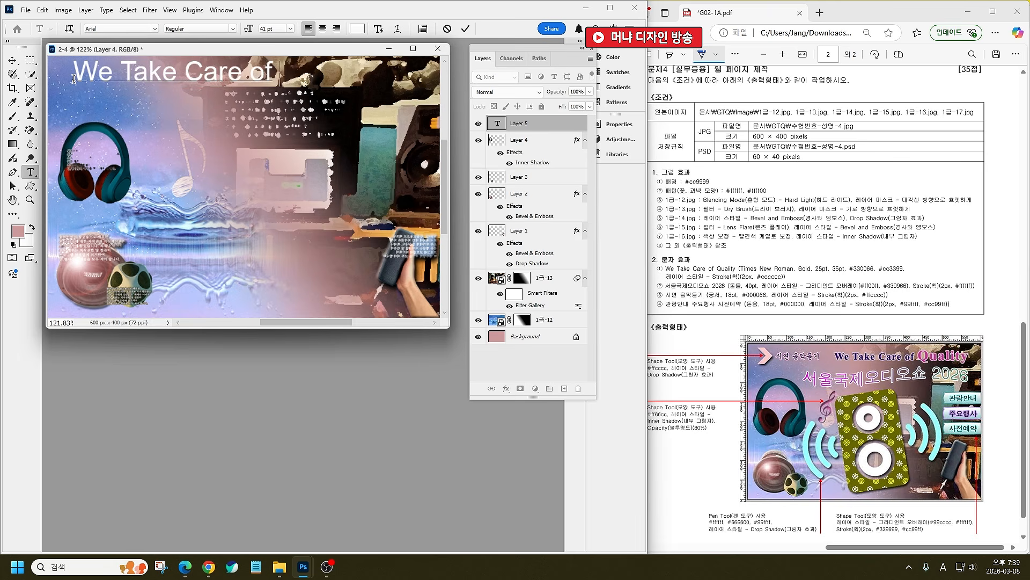
{"action": "type", "text": " Quali"}
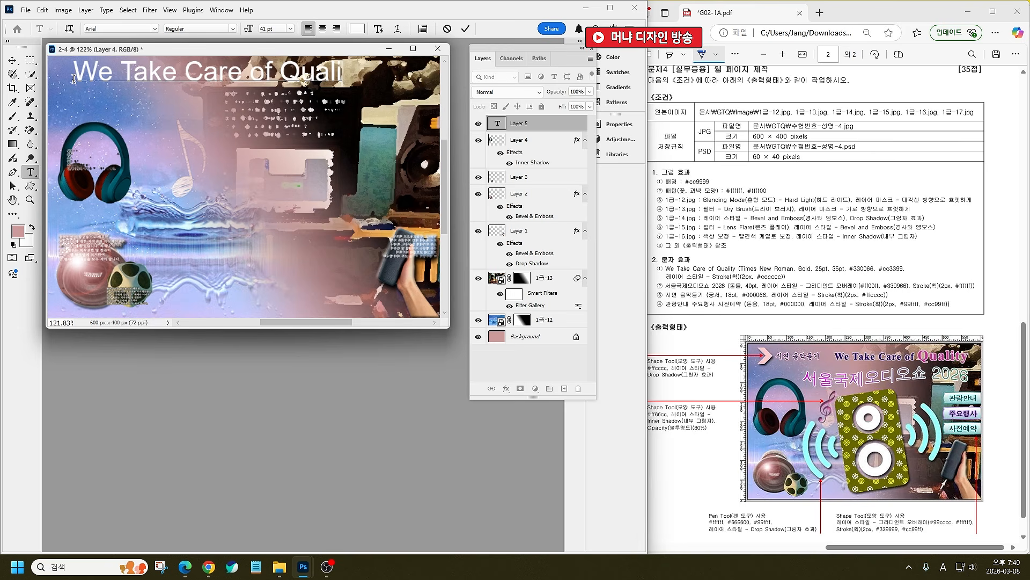
{"action": "type", "text": "ty"}
{"action": "key", "text": "ctrl+Return"}
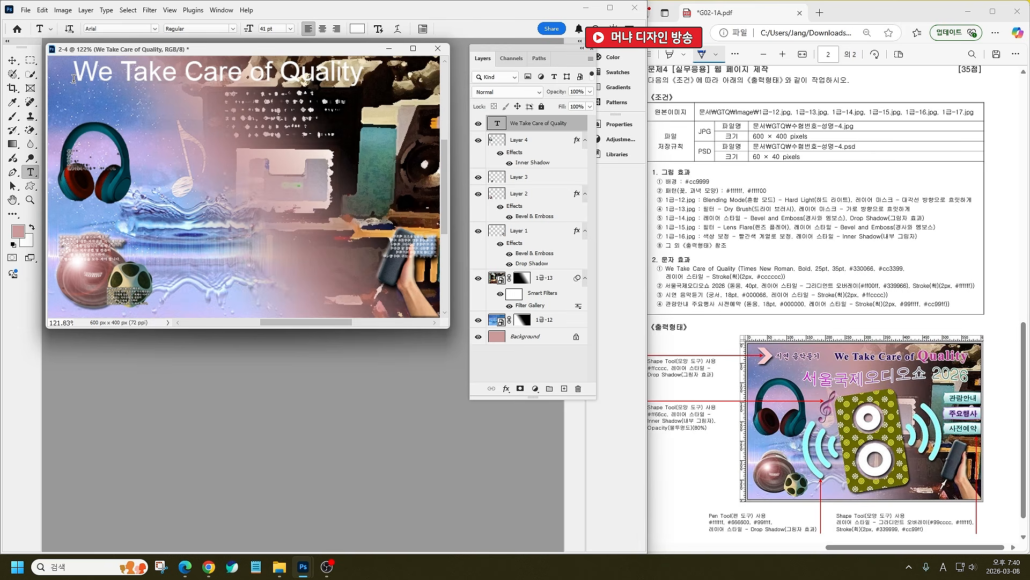
Step: Add a separate text layer "서울국제오디오쇼 2026" beneath the "We Take Care of Quality" line
{"action": "left_click", "coordinate": [79, 108]}
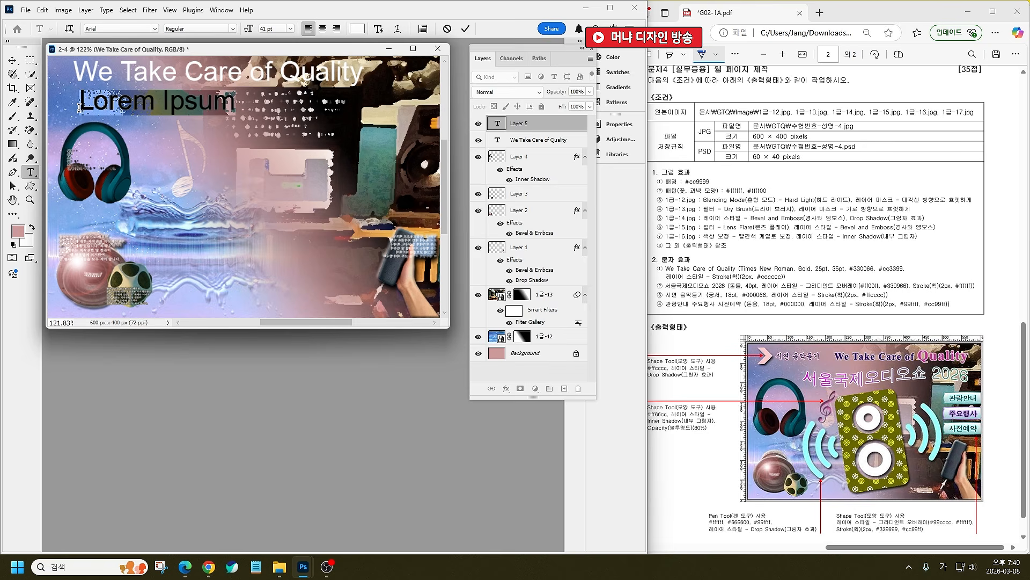
{"action": "type", "text": "서울국제오"}
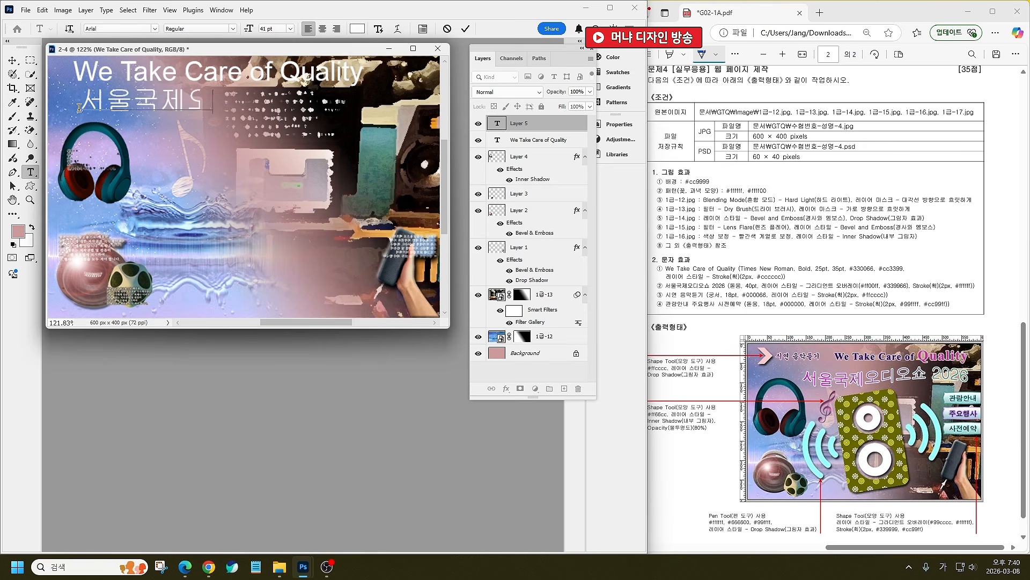
{"action": "type", "text": "디오쇼 2026"}
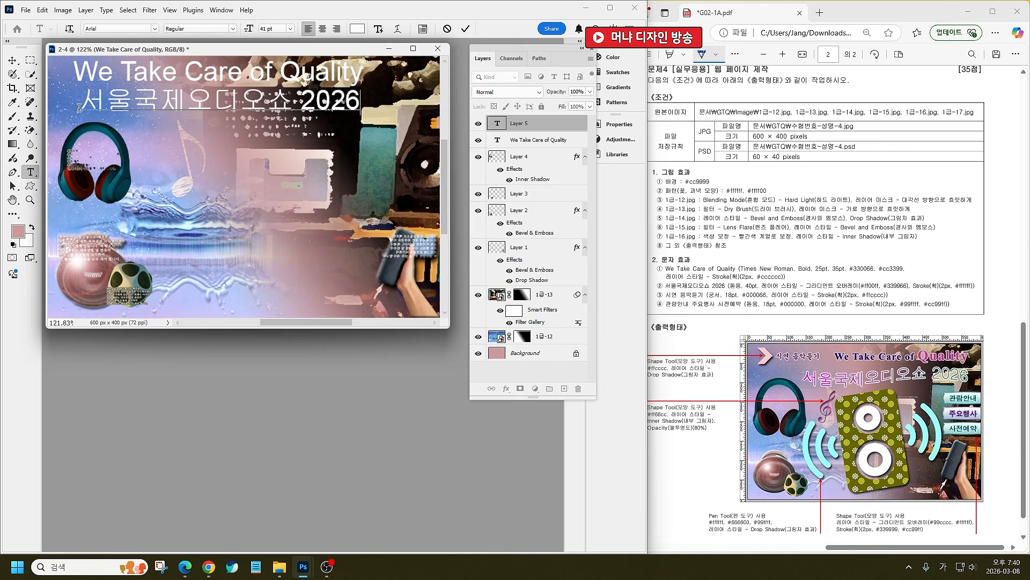
{"action": "key", "text": "ctrl+Return"}
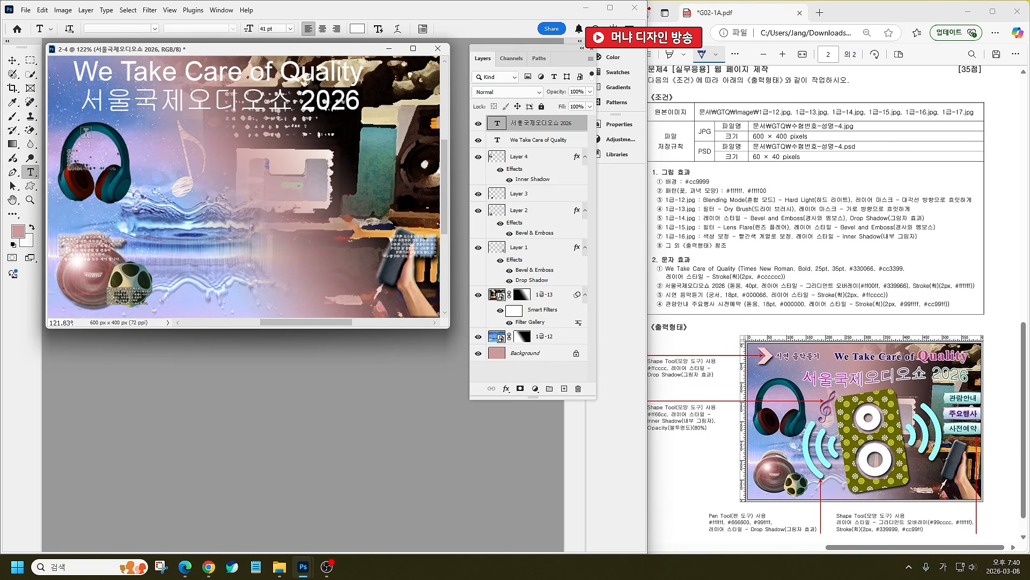
Step: Add a separate text layer "시연 음악듣기" beneath the "서울국제오디오쇼 2026" line
{"action": "left_click", "coordinate": [85, 132]}
{"action": "type", "text": "시연 음악"}
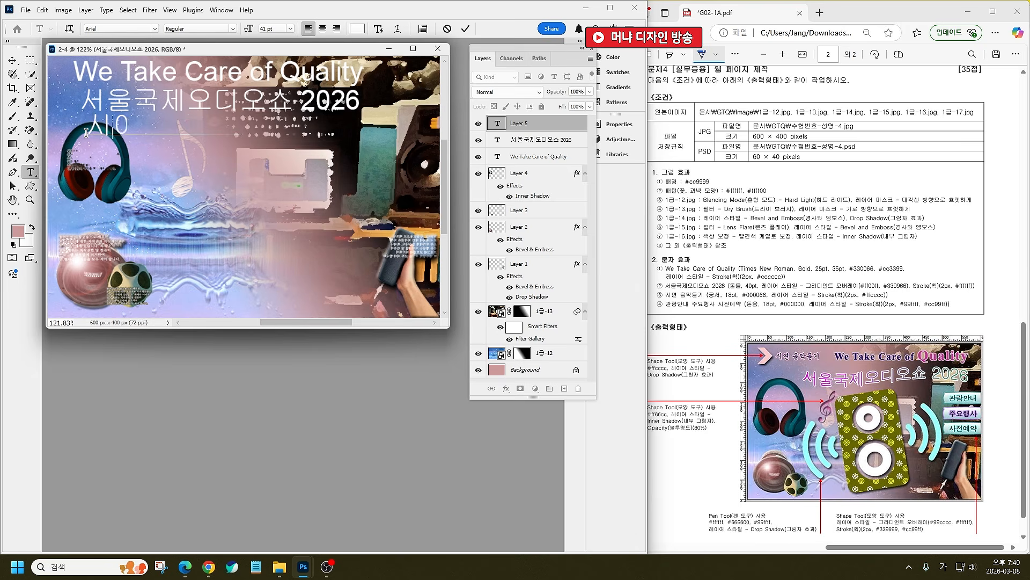
{"action": "type", "text": "듣기"}
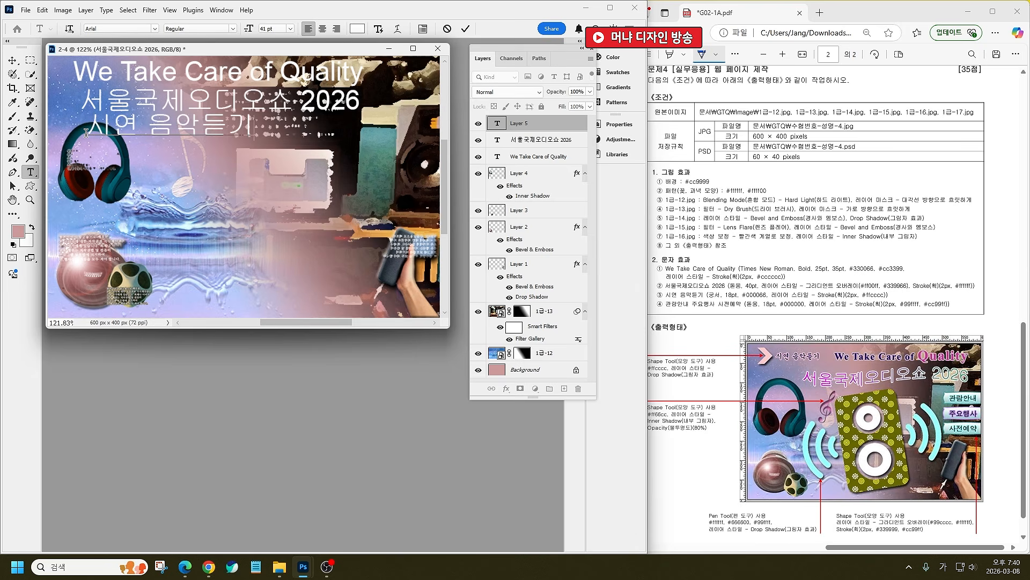
{"action": "key", "text": "ctrl+Return"}
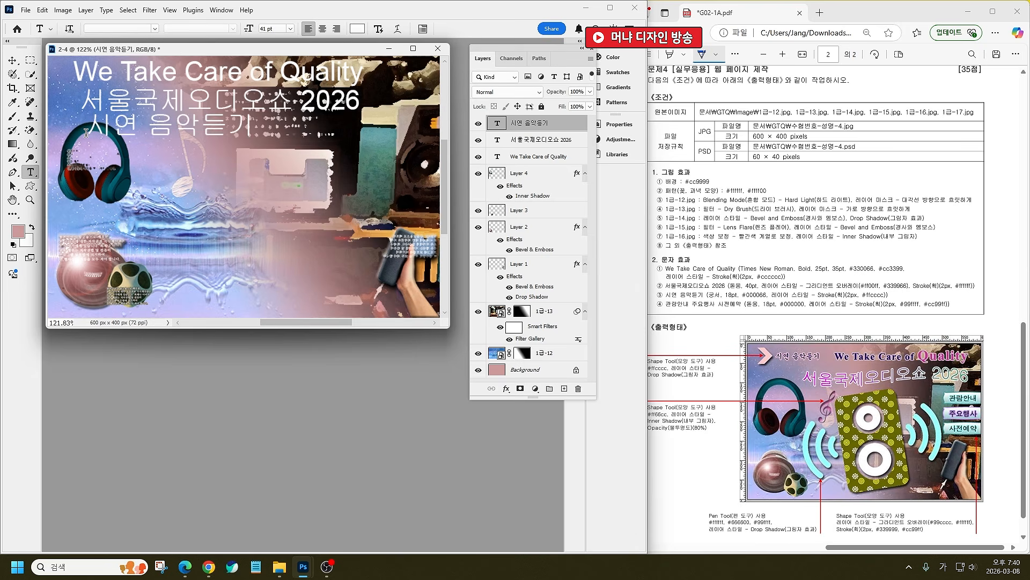
Step: Add a separate text layer "관람안내" beneath the "시연 음악듣기" line, over the headphones
{"action": "left_click", "coordinate": [97, 163]}
{"action": "type", "text": "관람아"}
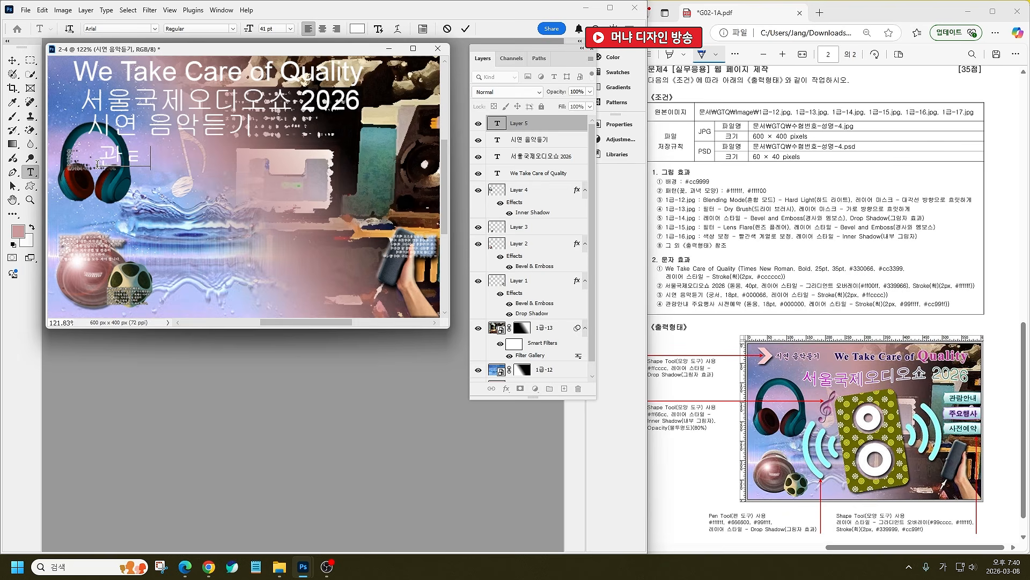
{"action": "type", "text": "ㄴ내"}
{"action": "key", "text": "ctrl+Return"}
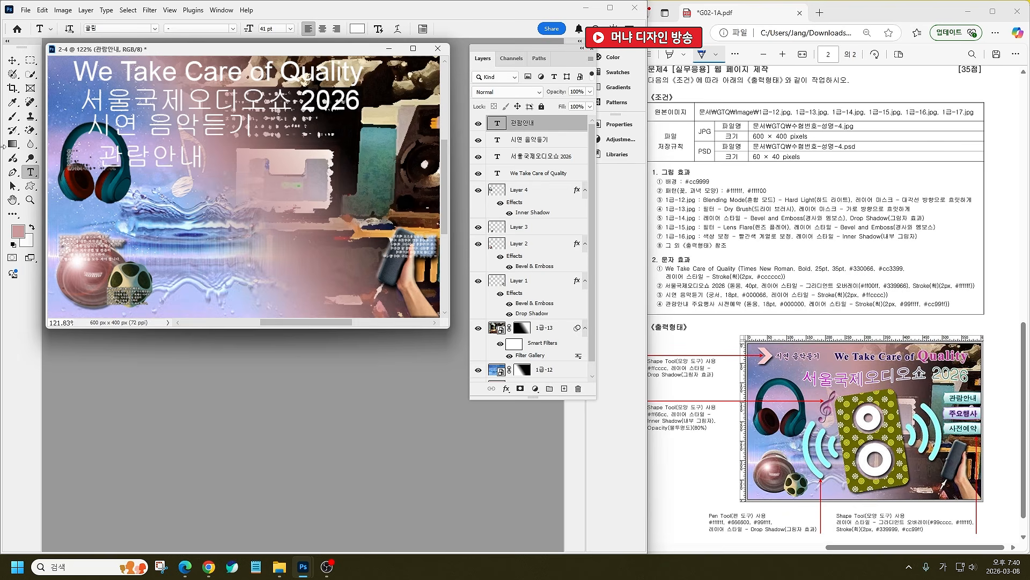
Step: Select all of the "관람안내" text and set its font to 돋움
{"action": "left_click", "coordinate": [12, 60]}
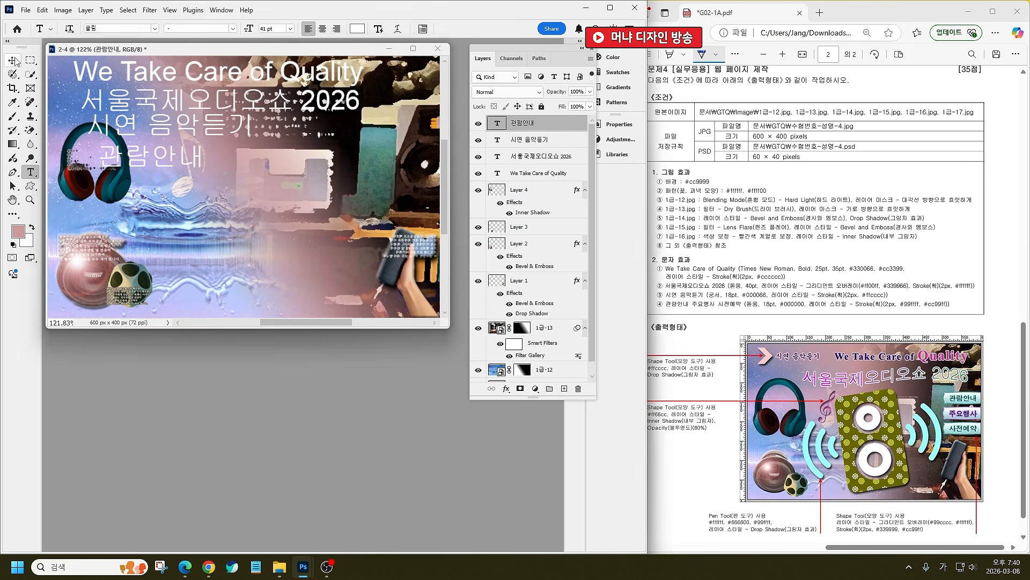
{"action": "double_click", "coordinate": [496, 125]}
{"action": "left_click", "coordinate": [111, 28]}
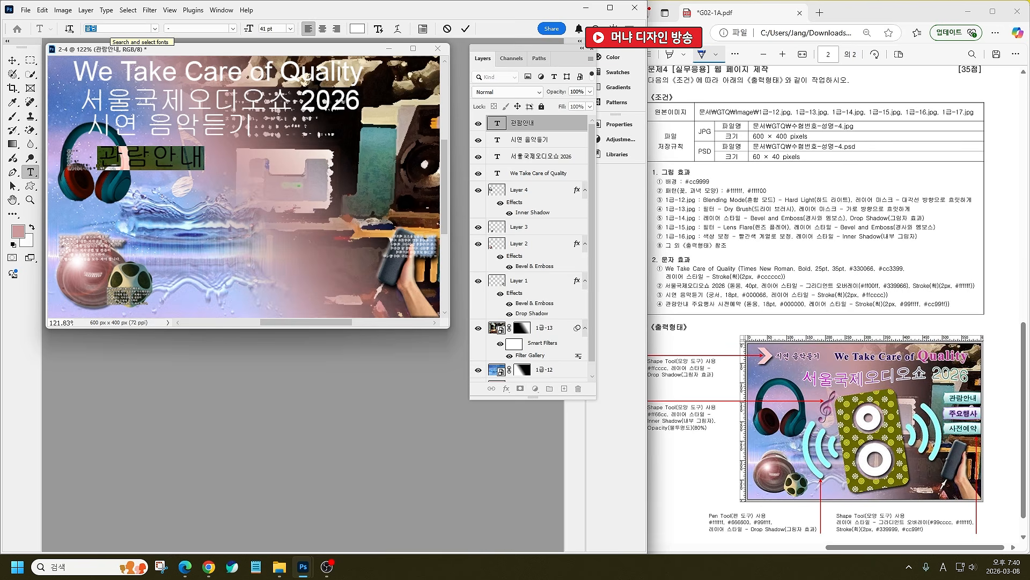
{"action": "type", "text": "돋"}
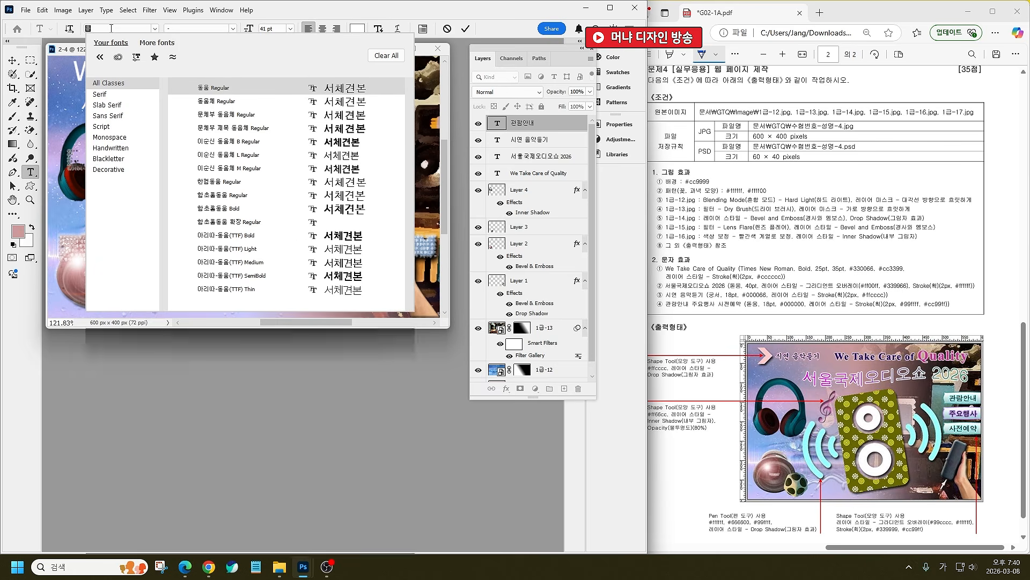
{"action": "type", "text": "움움"}
{"action": "key", "text": "Return"}
{"action": "key", "text": "Escape"}
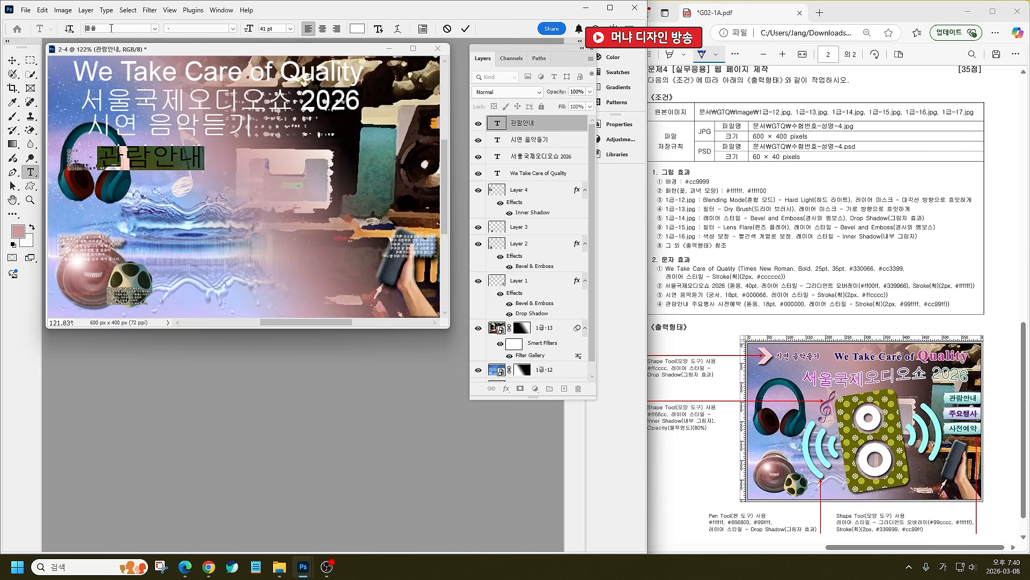
Step: Set the "관람안내" text to 18 pt with the colour #000000
{"action": "left_click", "coordinate": [265, 28]}
{"action": "type", "text": "18"}
{"action": "key", "text": "Return"}
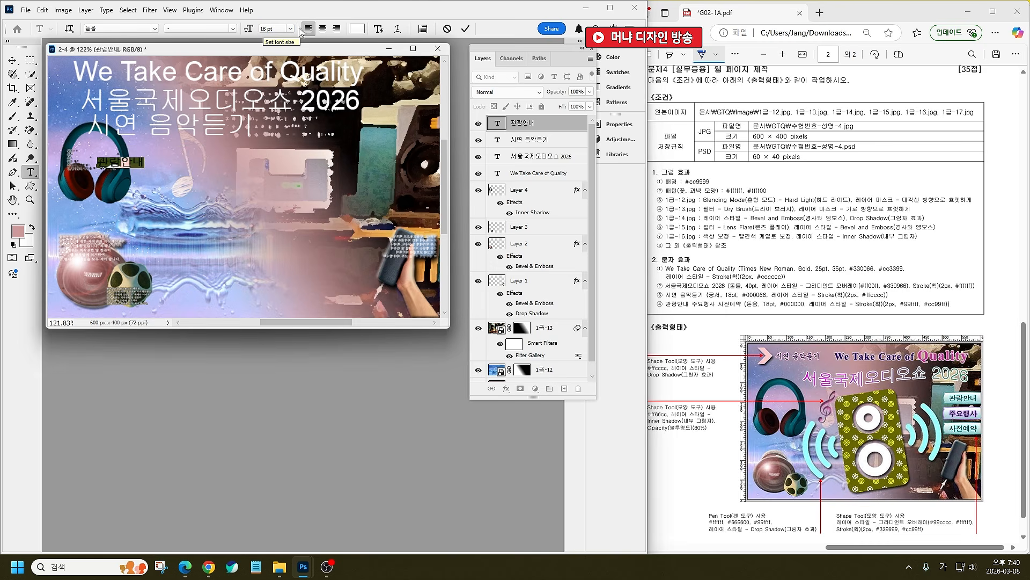
{"action": "left_click", "coordinate": [357, 28]}
{"action": "type", "text": "000"}
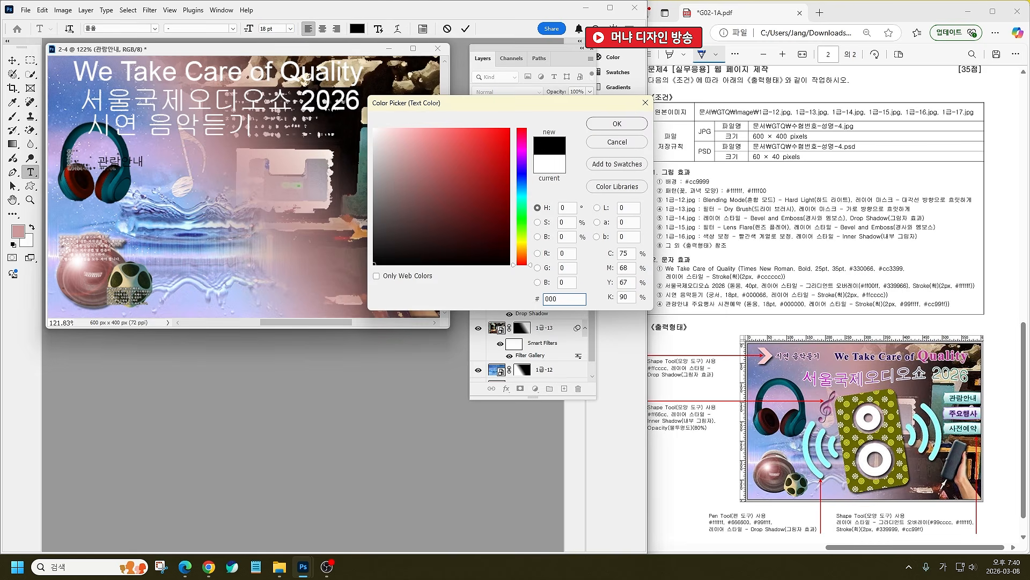
{"action": "key", "text": "Return"}
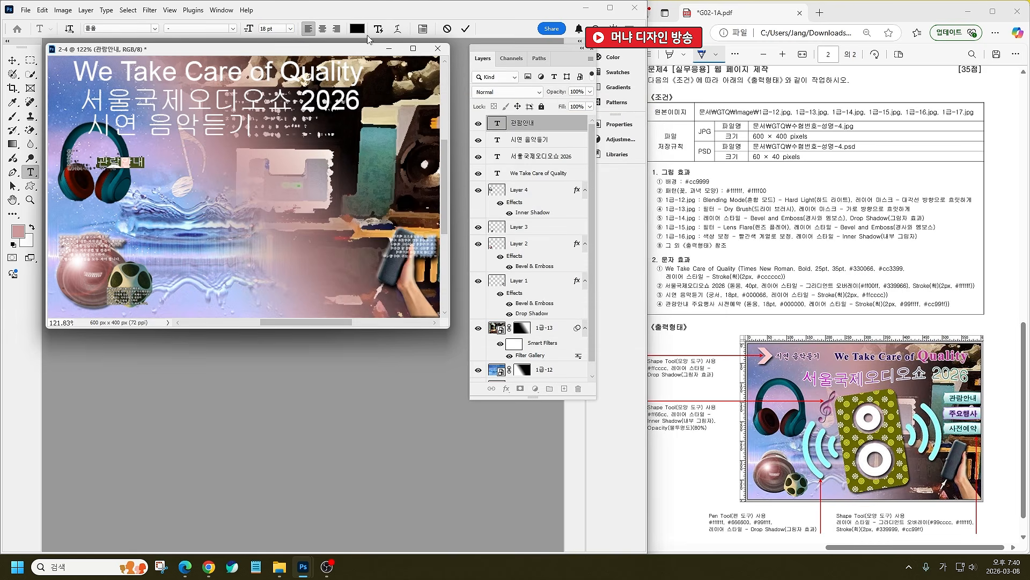
{"action": "key", "text": "ctrl+Return"}
Step: Apply a Stroke layer style in colour #99ffff to the "관람안내" text
{"action": "key", "text": "v"}
{"action": "left_click", "coordinate": [506, 388]}
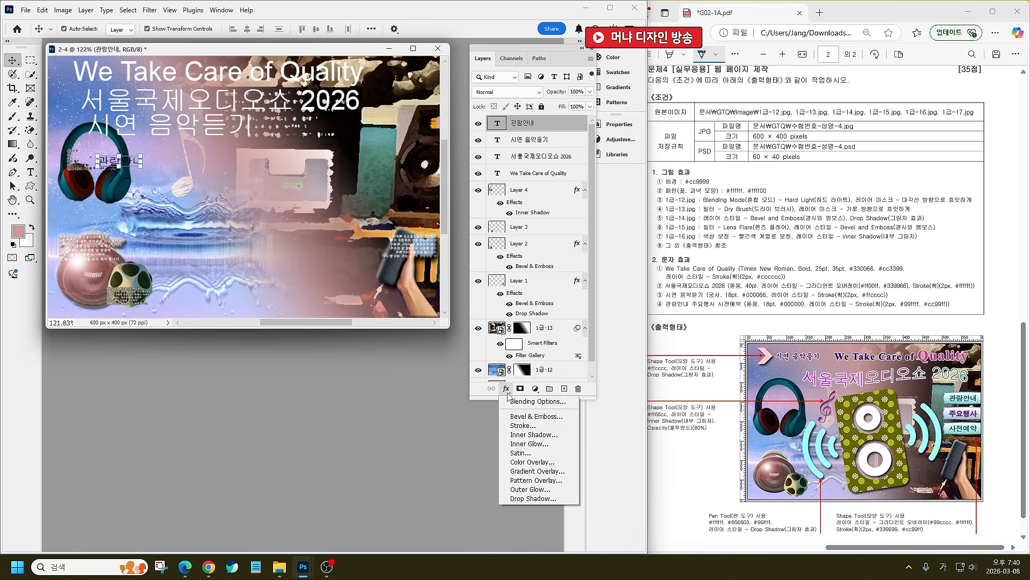
{"action": "left_click", "coordinate": [531, 435]}
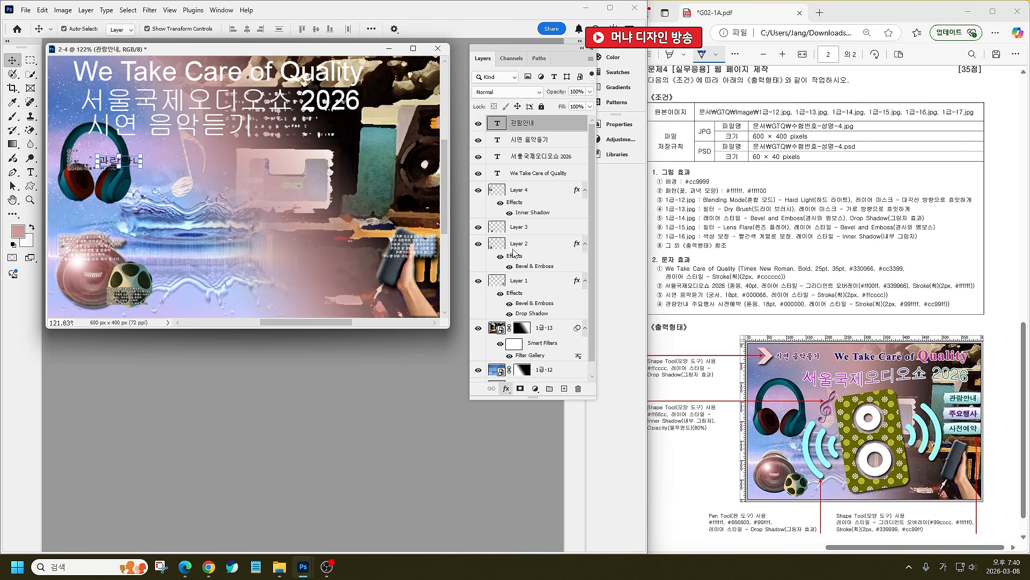
{"action": "left_click", "coordinate": [383, 381]}
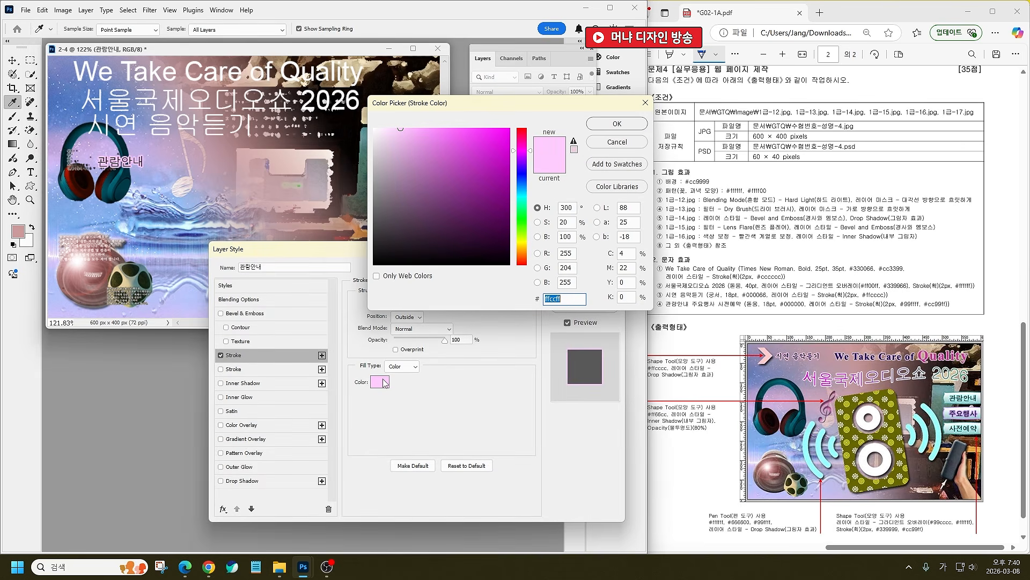
{"action": "type", "text": "99ffff"}
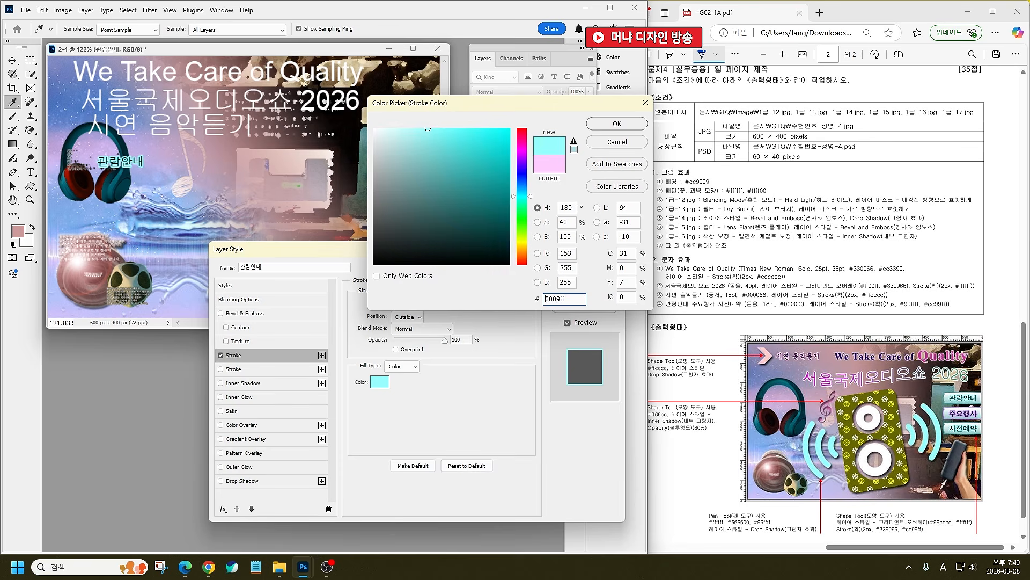
{"action": "key", "text": "Return"}
{"action": "key", "text": "Return"}
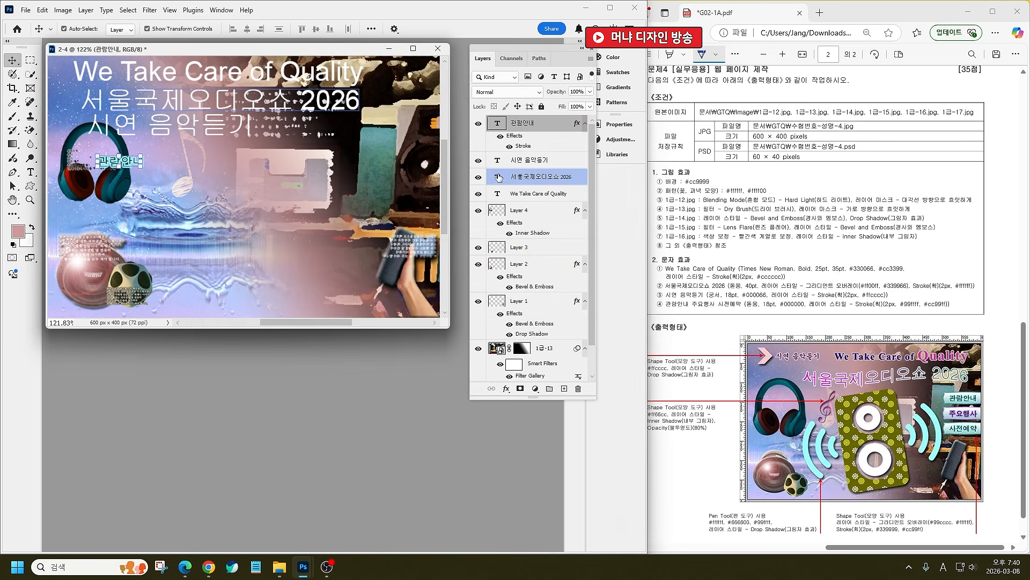
Step: Select all of the "시연 음악듣기" text and set its font to 궁서
{"action": "left_click", "coordinate": [497, 167]}
{"action": "double_click", "coordinate": [497, 168]}
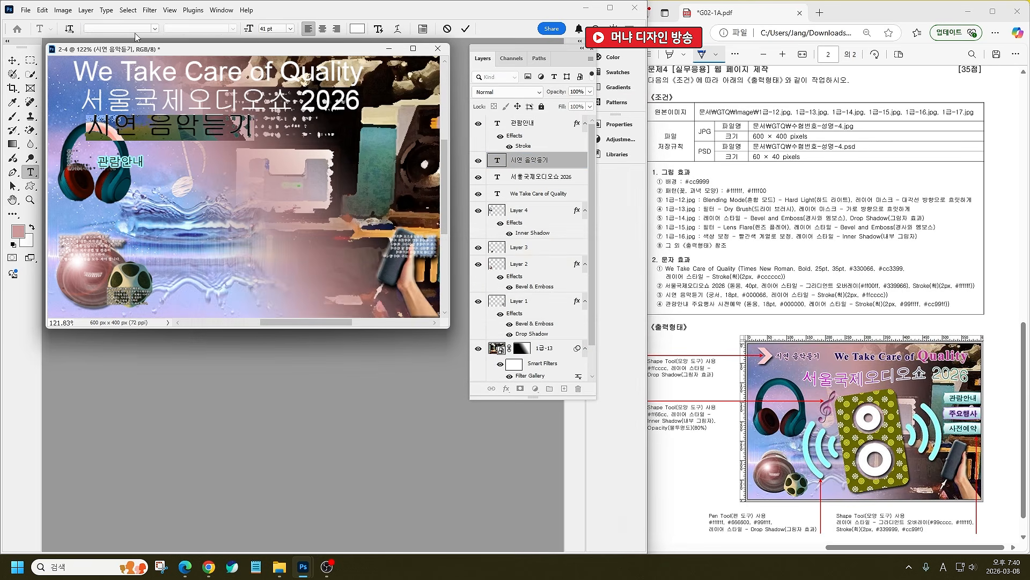
{"action": "key", "text": "Hangul"}
{"action": "type", "text": "궁"}
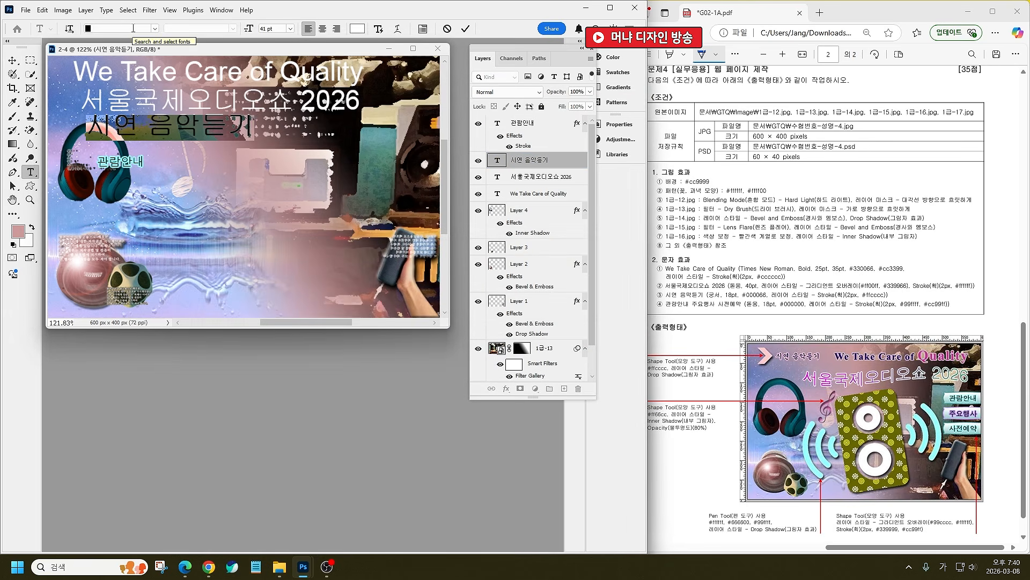
{"action": "type", "text": "서"}
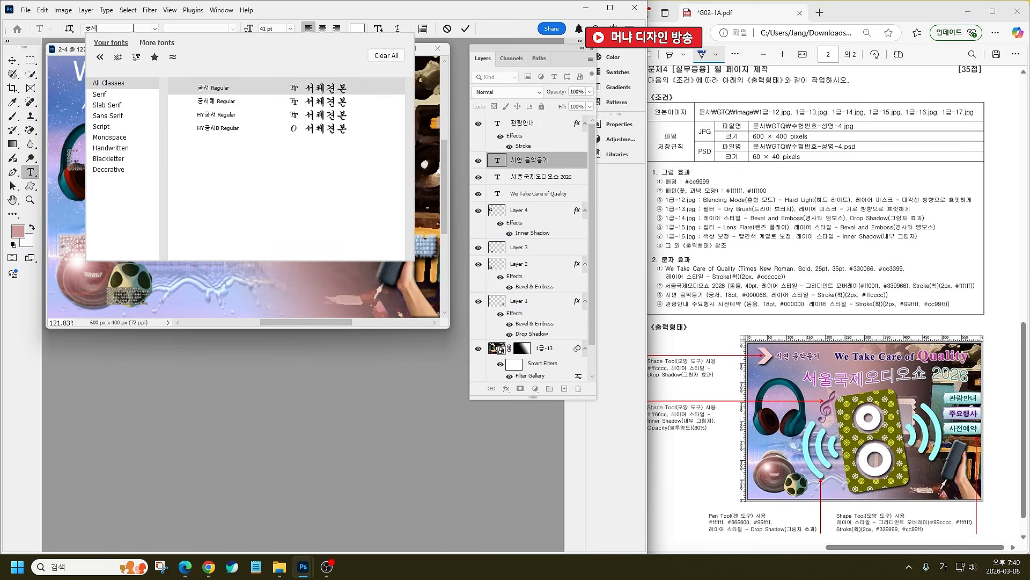
{"action": "key", "text": "Return"}
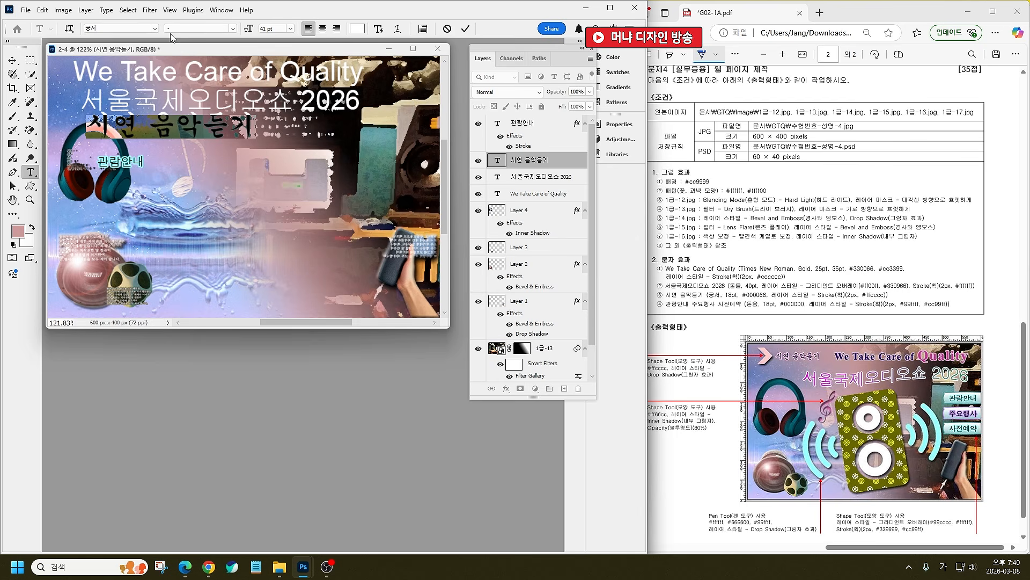
Step: Set the "시연 음악듣기" text to 18 pt with the colour #000066
{"action": "left_click", "coordinate": [263, 28]}
{"action": "type", "text": "18"}
{"action": "key", "text": "Return"}
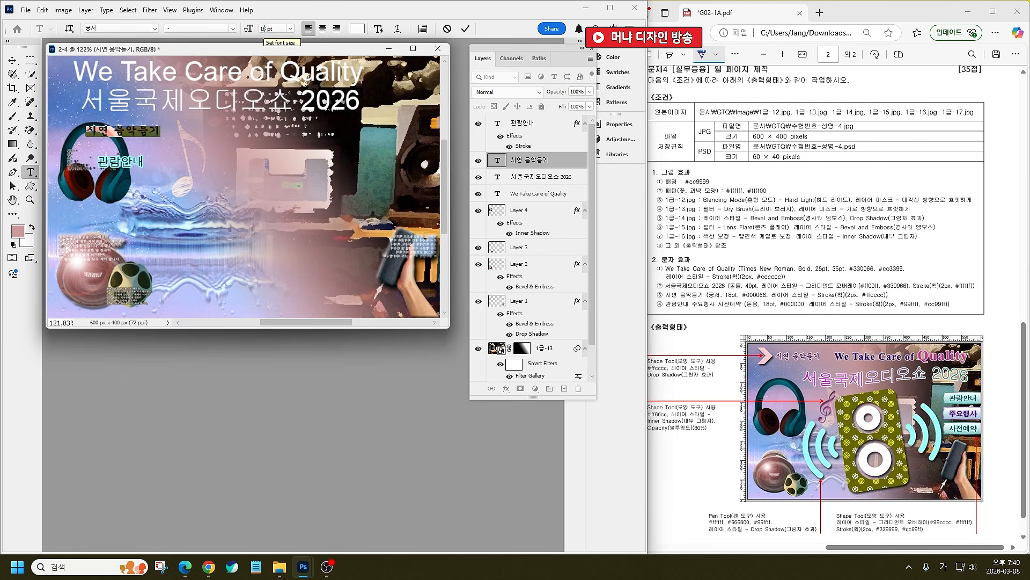
{"action": "left_click", "coordinate": [353, 31]}
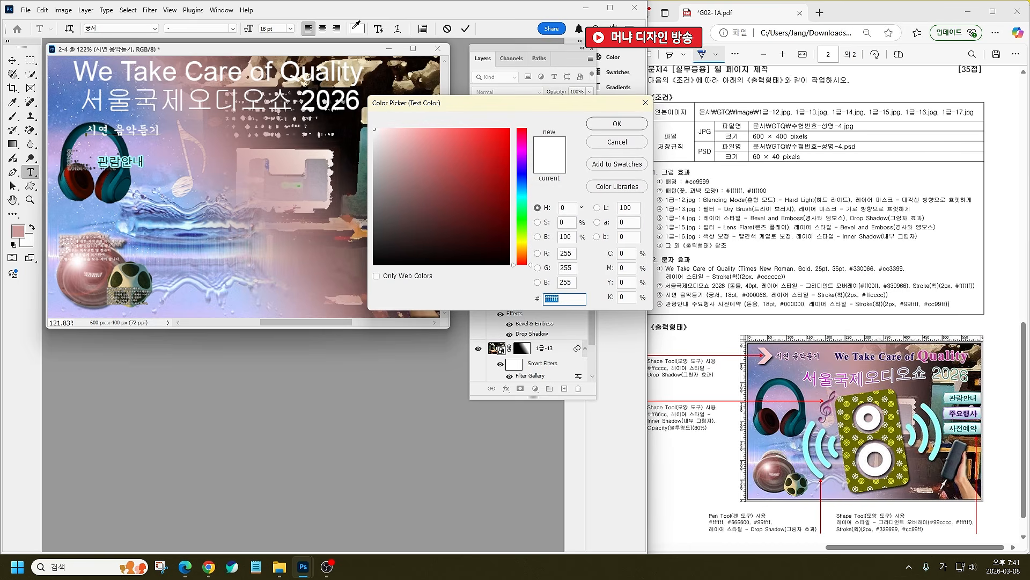
{"action": "type", "text": "000066"}
{"action": "key", "text": "Return"}
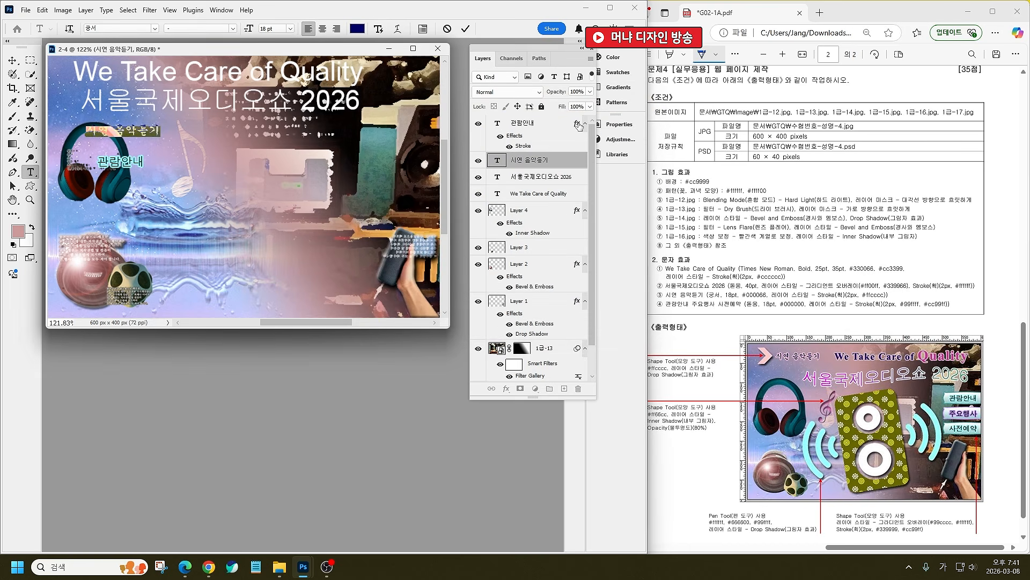
Step: Give the "시연 음악듣기" text the Stroke layer style from "관람안내" and set the stroke colour to #ffcccc
{"action": "mouse_move", "coordinate": [577, 123]}
{"action": "left_mouse_down"}
{"action": "mouse_move", "coordinate": [569, 161]}
{"action": "mouse_move", "coordinate": [531, 161]}
{"action": "left_mouse_up"}
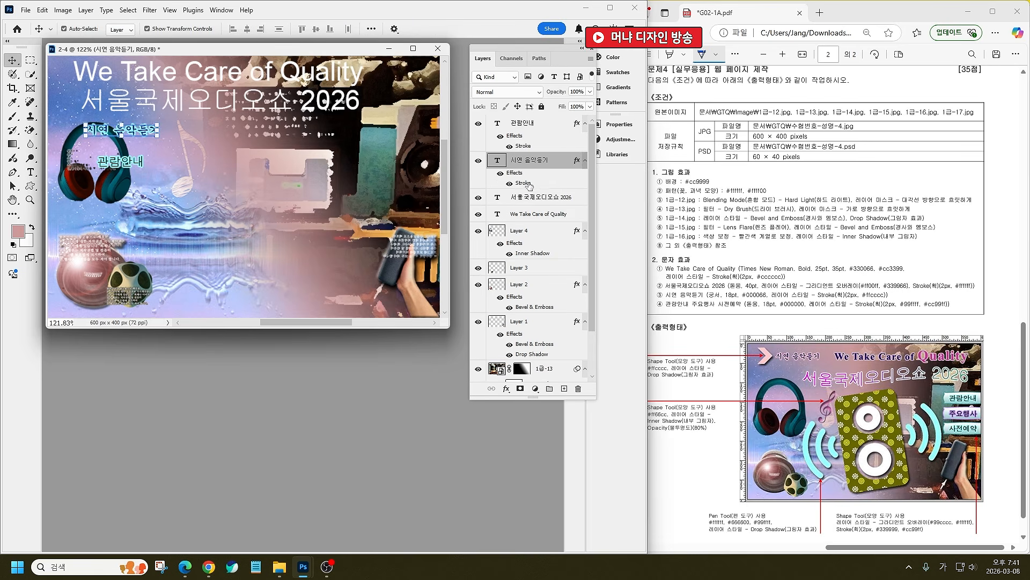
{"action": "double_click", "coordinate": [516, 184]}
{"action": "left_click", "coordinate": [380, 382]}
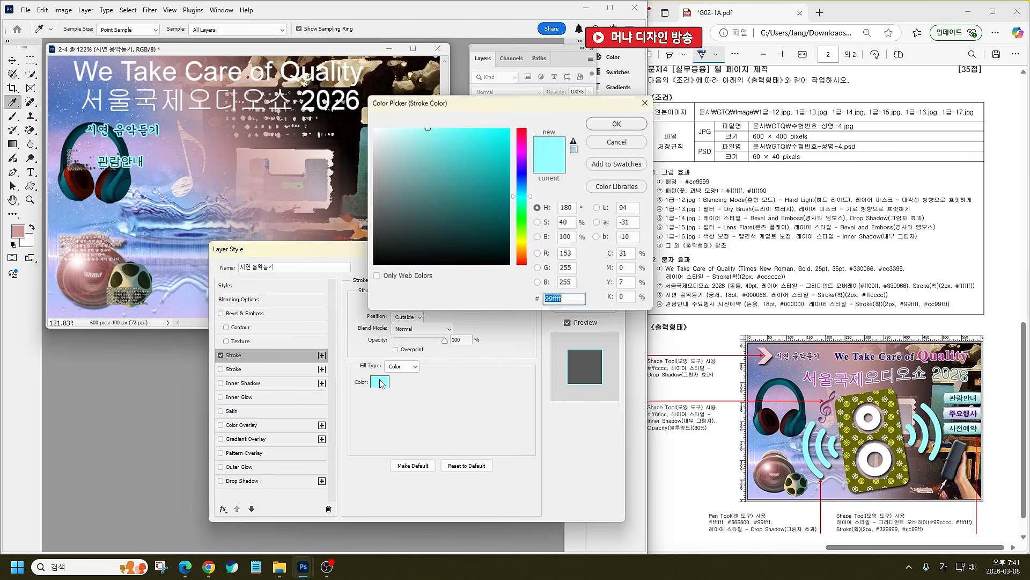
{"action": "type", "text": "fcc"}
{"action": "key", "text": "Return"}
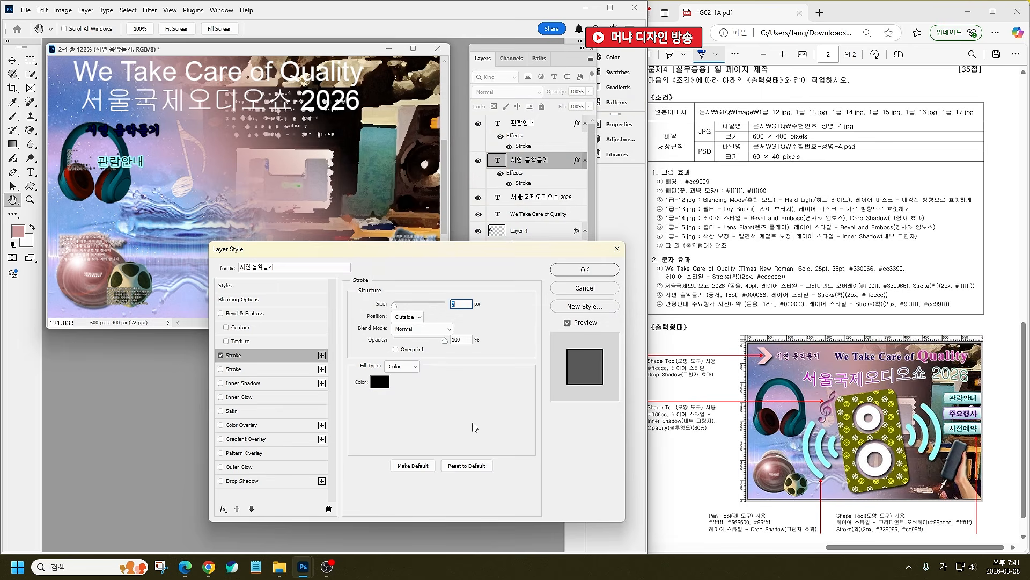
{"action": "left_click", "coordinate": [378, 389]}
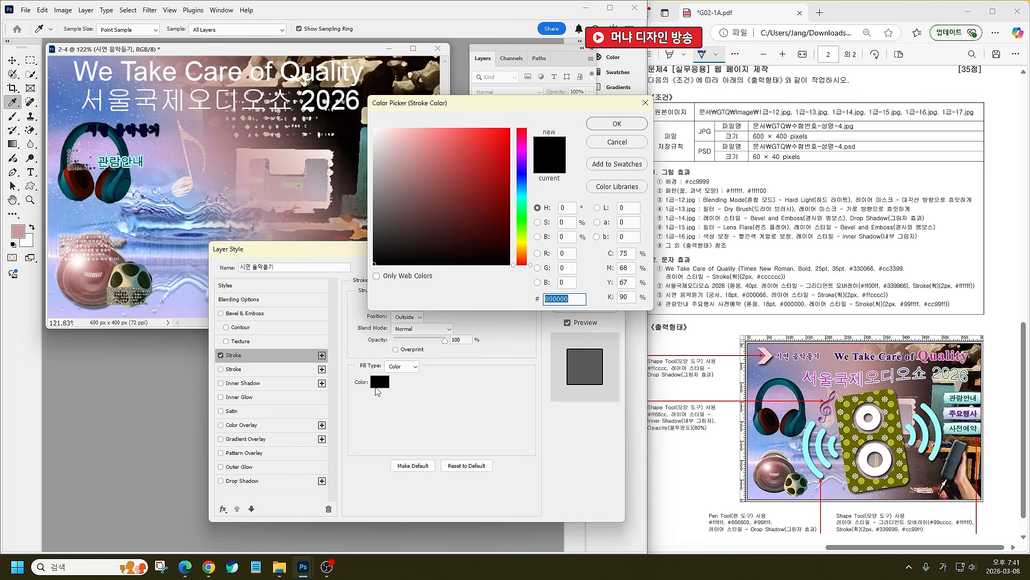
{"action": "type", "text": "f"}
{"action": "type", "text": "fcccc"}
{"action": "key", "text": "Return"}
{"action": "key", "text": "Return"}
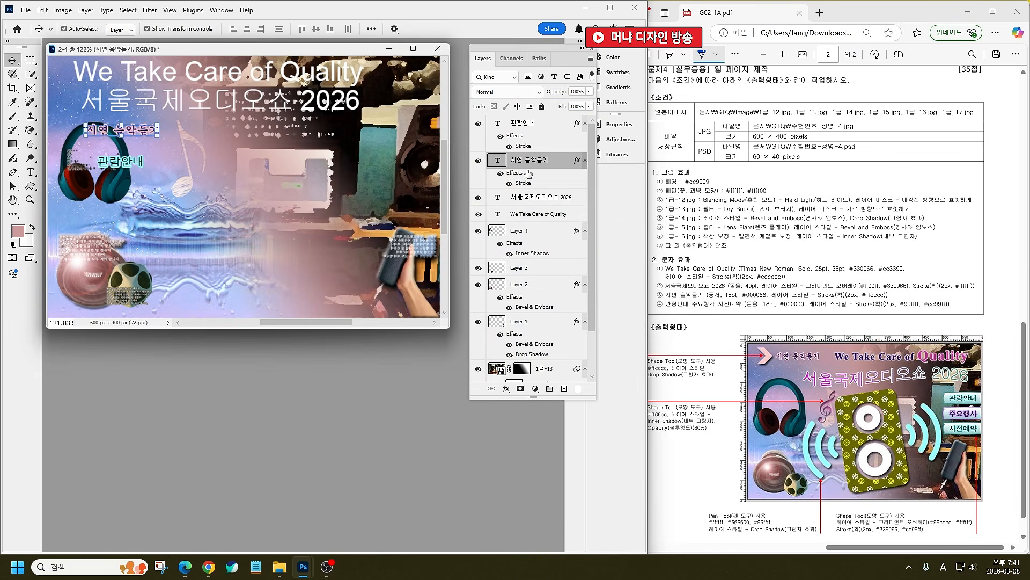
Step: Select all of the "서울국제오디오쇼 2026" text and set its font to 돋움
{"action": "double_click", "coordinate": [497, 200]}
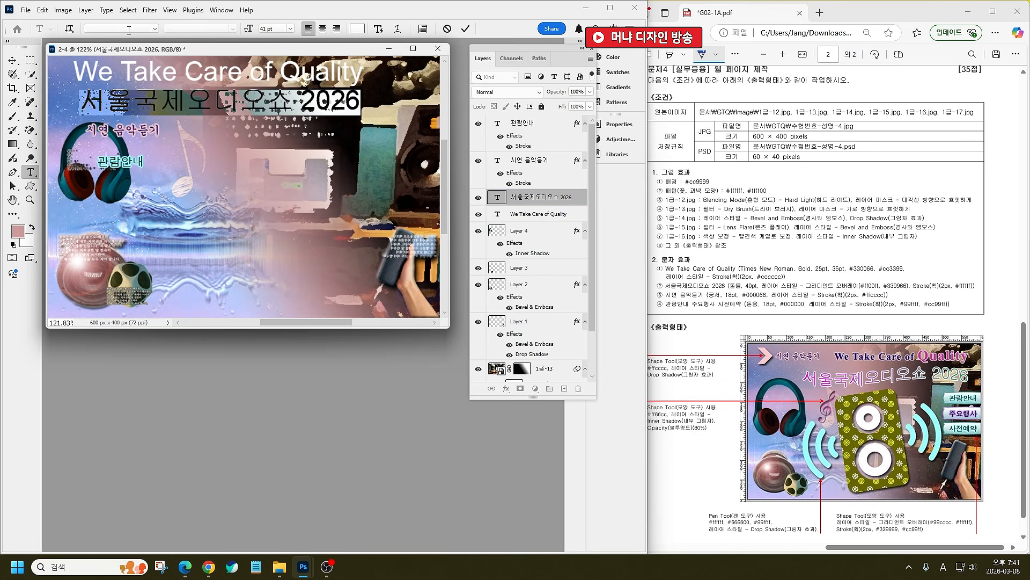
{"action": "left_click", "coordinate": [157, 28]}
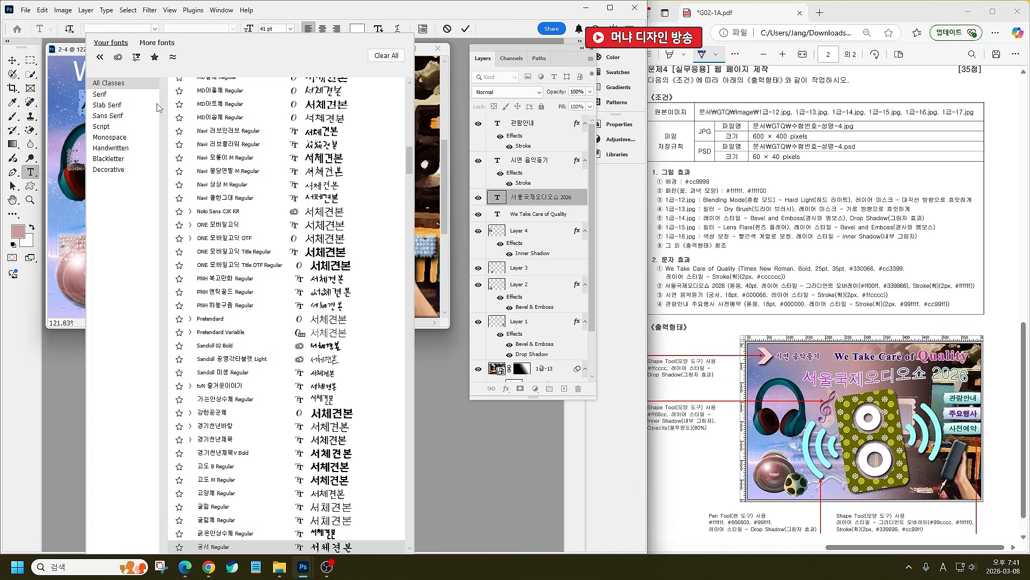
{"action": "scroll", "coordinate": [194, 94], "scroll_direction": "up", "scroll_amount": 15}
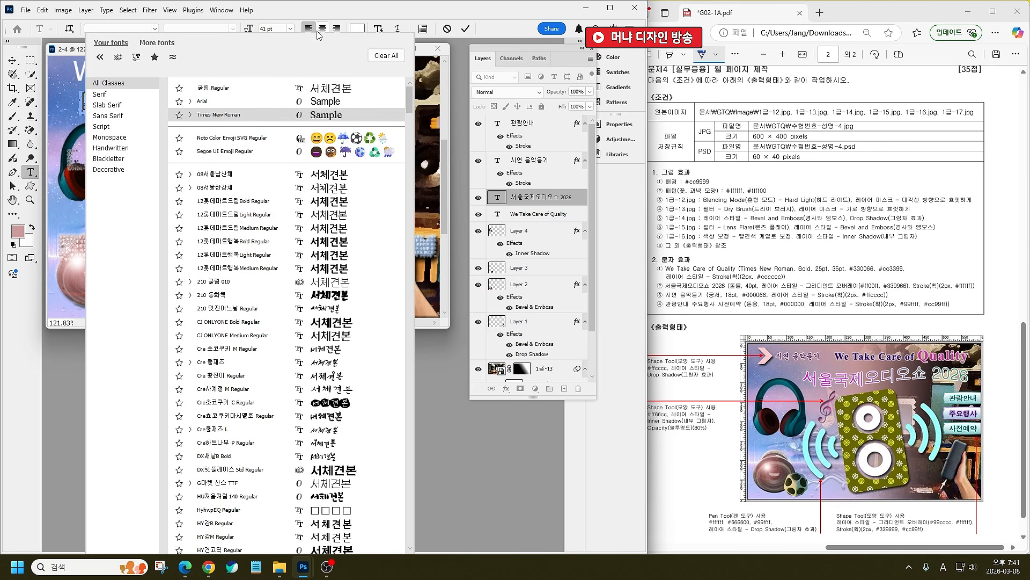
{"action": "left_click", "coordinate": [310, 8]}
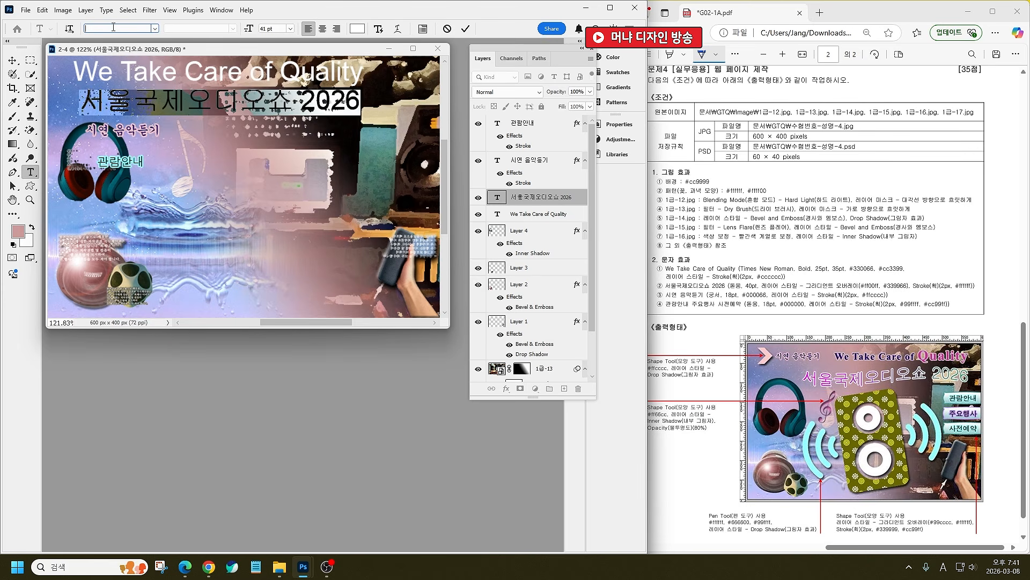
{"action": "key", "text": "Hangul"}
{"action": "type", "text": "돋"}
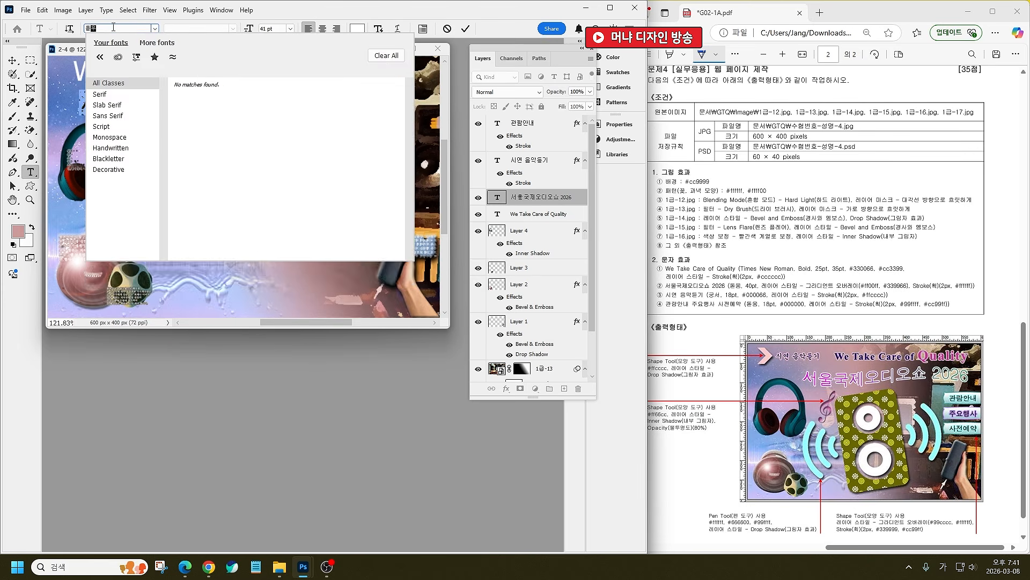
{"action": "type", "text": "움"}
{"action": "key", "text": "Return"}
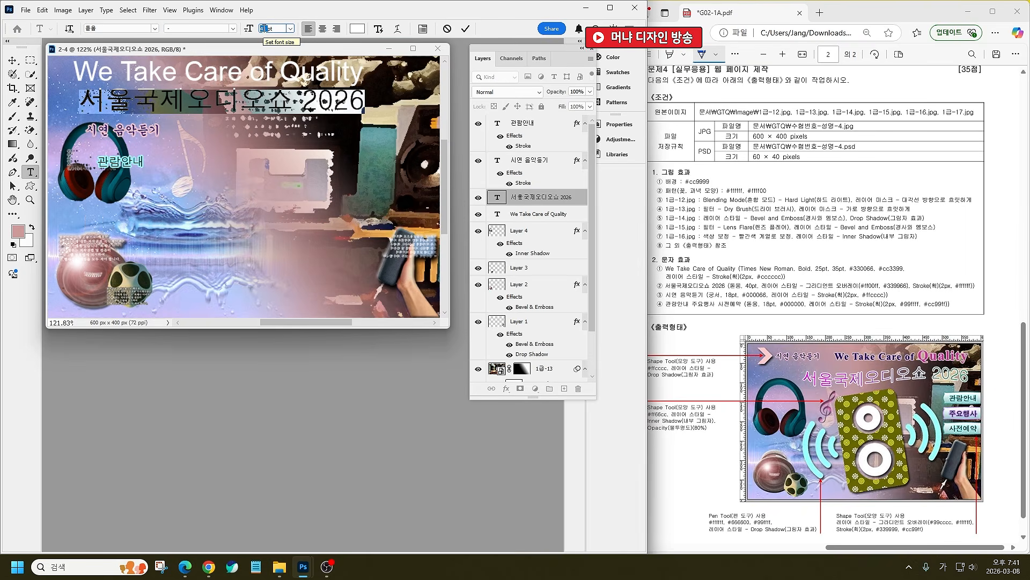
Step: Set the "서울국제오디오쇼 2026" text size to 40 pt and commit the text edit
{"action": "type", "text": "40"}
{"action": "key", "text": "Return"}
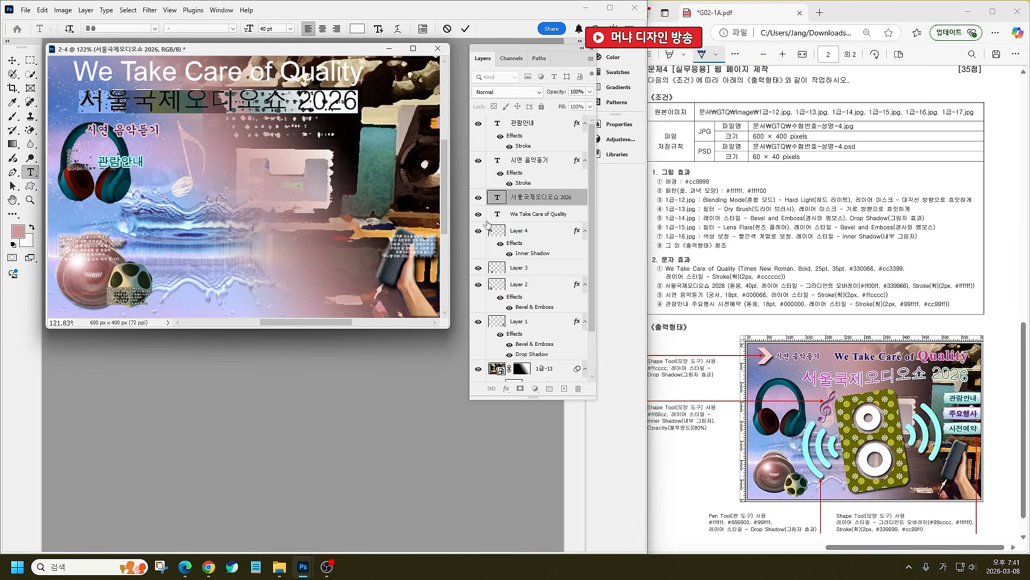
{"action": "key", "text": "ctrl+Return"}
{"action": "key", "text": "v"}
Step: Add a Gradient Overlay layer style to the "서울국제오디오쇼 2026" text and set its starting colour stop to #ff00ff
{"action": "left_click", "coordinate": [506, 389]}
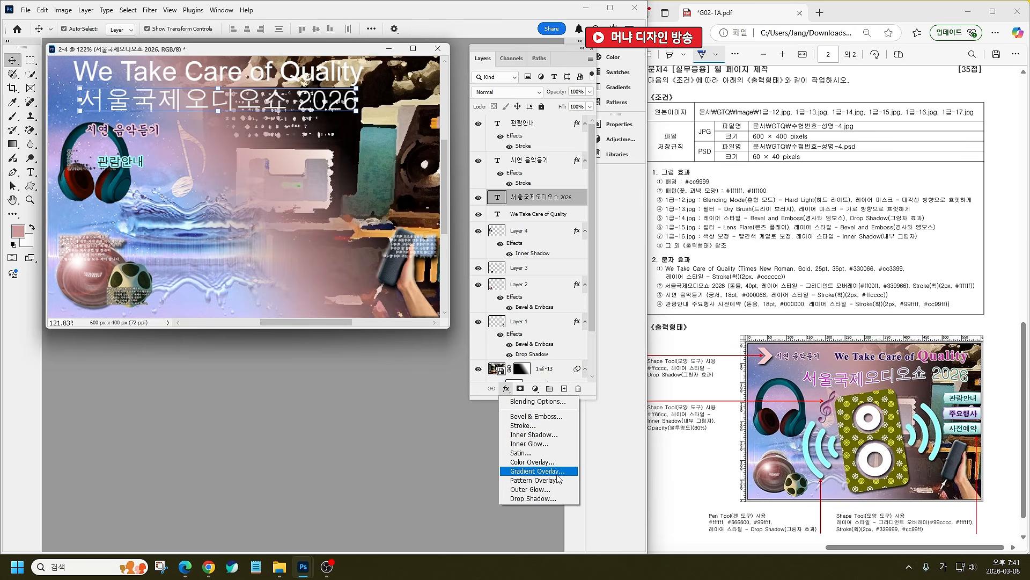
{"action": "left_click", "coordinate": [557, 472]}
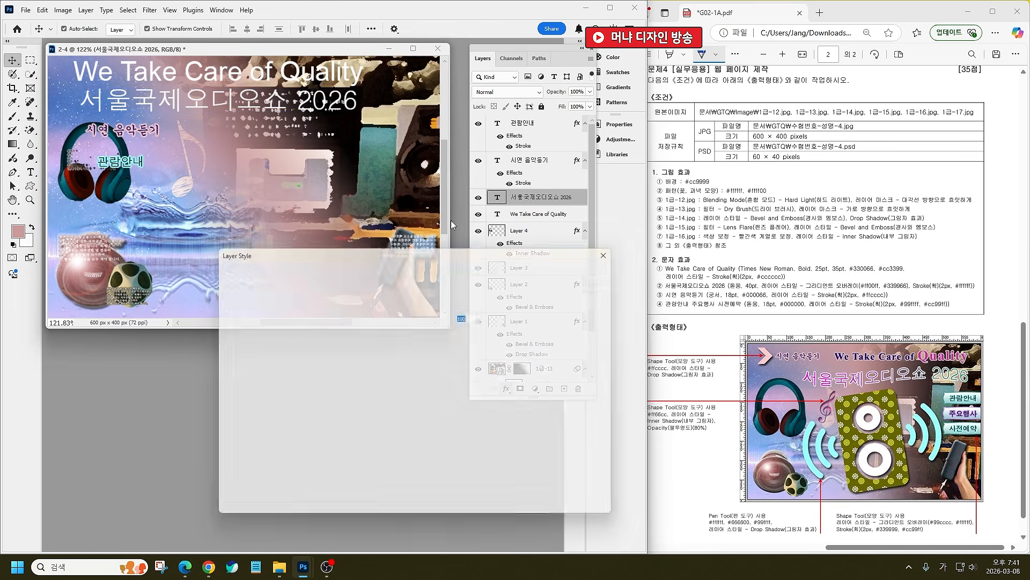
{"action": "left_click", "coordinate": [422, 331]}
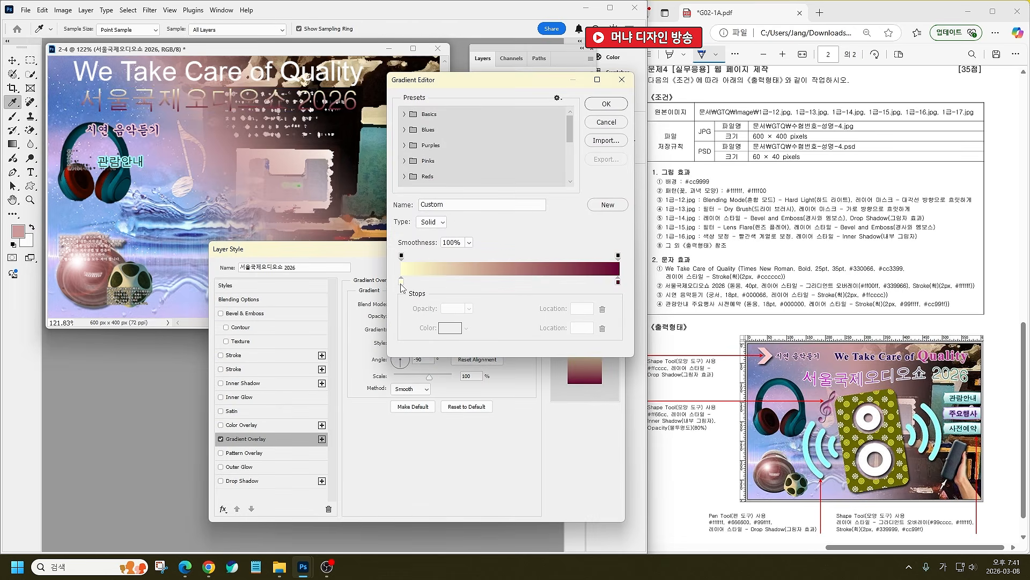
{"action": "double_click", "coordinate": [401, 281]}
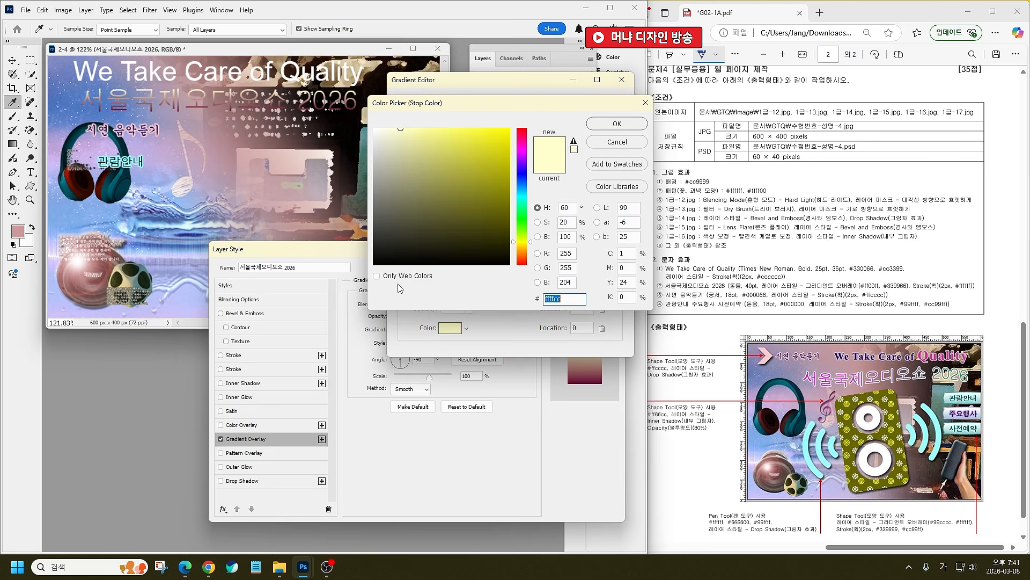
{"action": "type", "text": "0"}
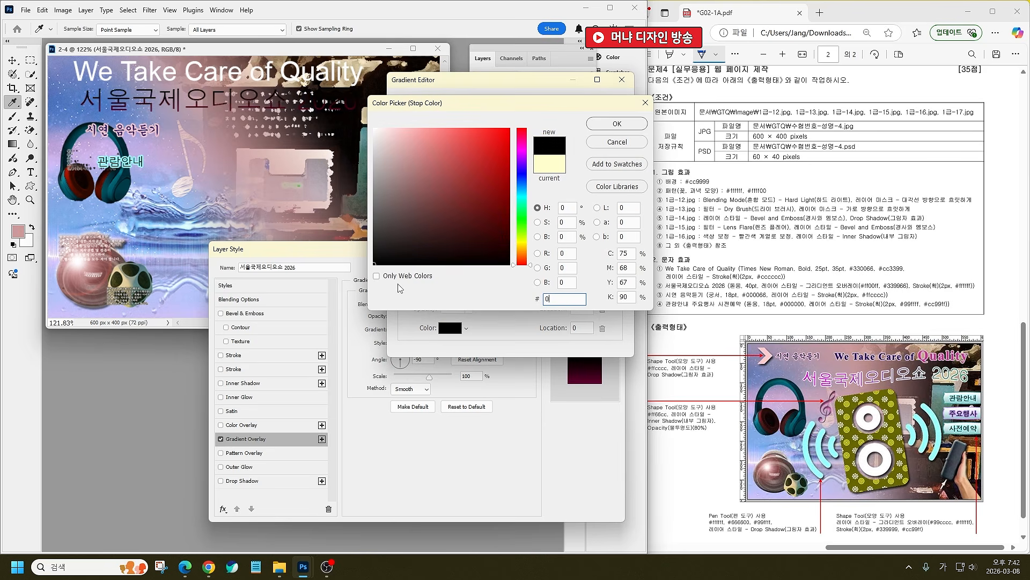
{"action": "type", "text": "ff00ff"}
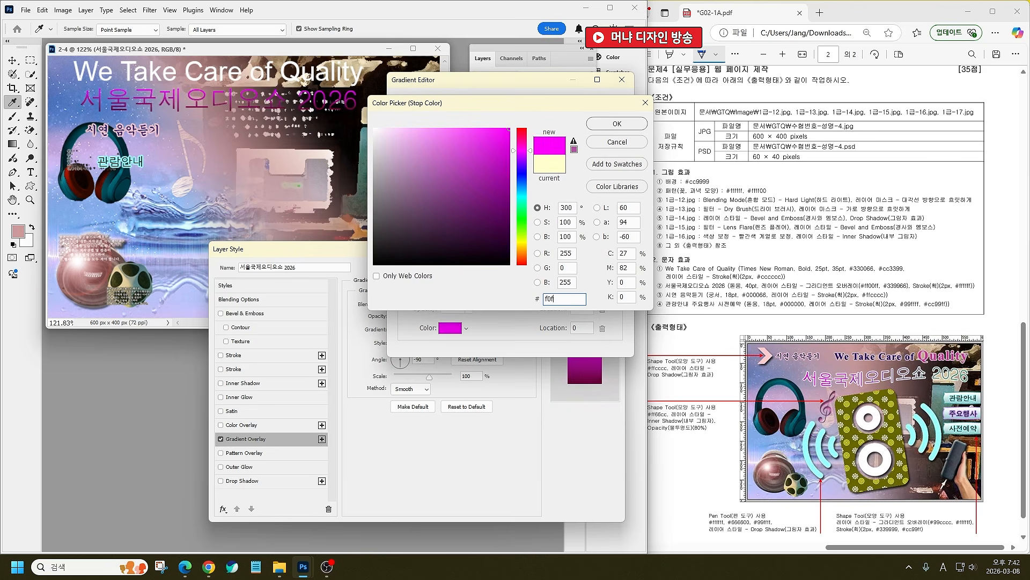
{"action": "key", "text": "Return"}
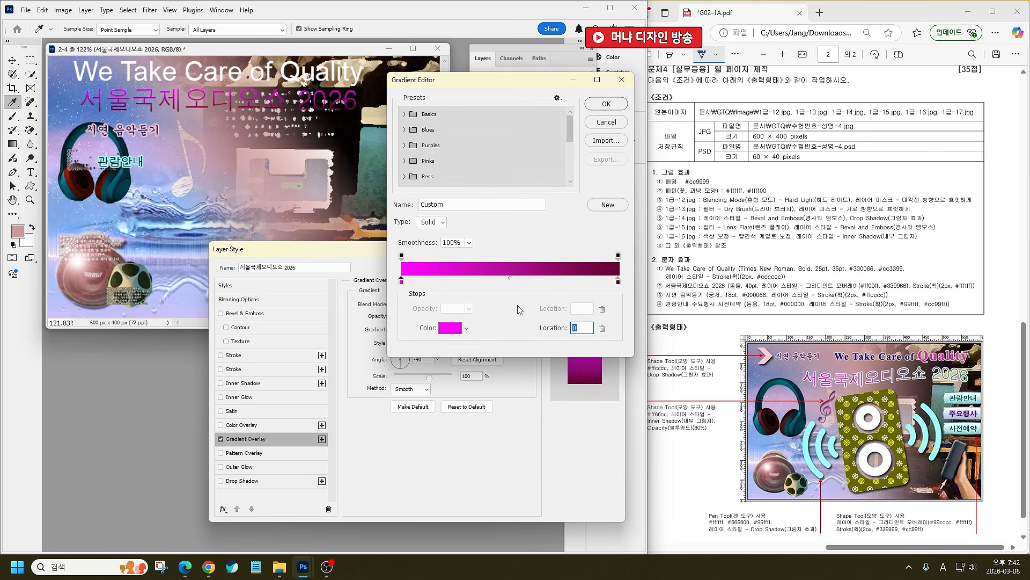
Step: Set the overlay gradient's ending colour stop to #339966 and its angle to 0°
{"action": "double_click", "coordinate": [618, 283]}
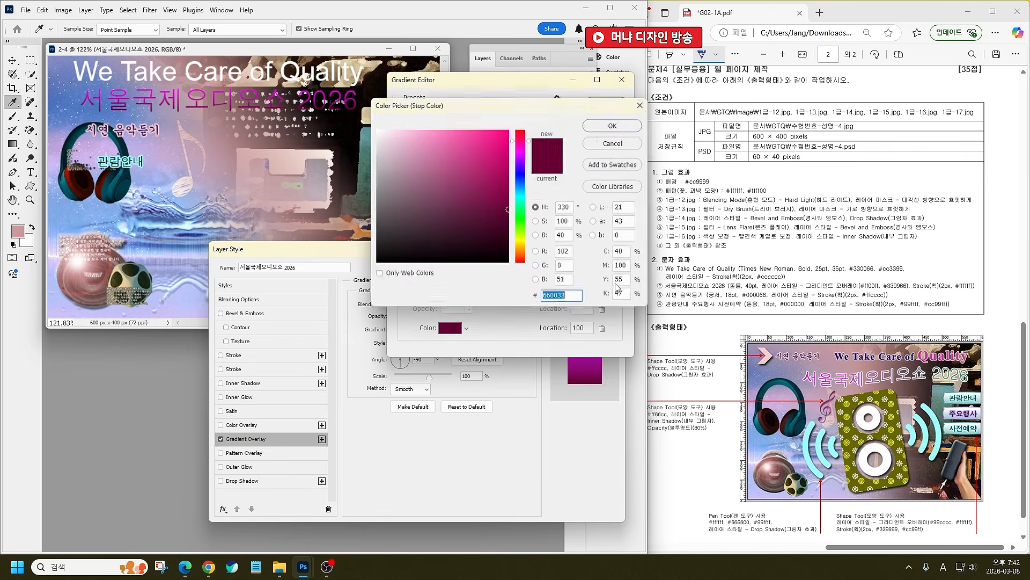
{"action": "type", "text": "396"}
{"action": "key", "text": "Return"}
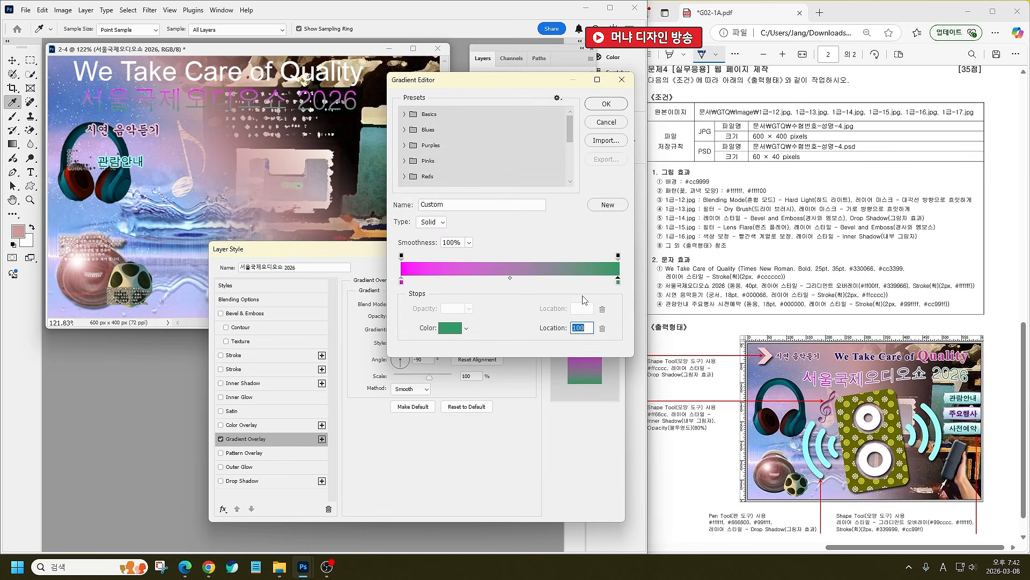
{"action": "left_click", "coordinate": [615, 113]}
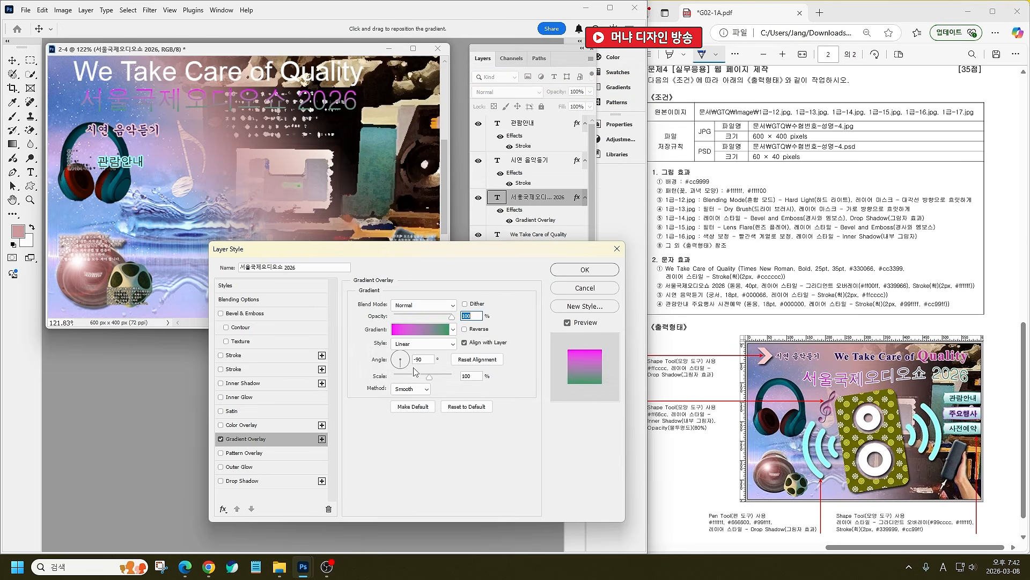
{"action": "left_click", "coordinate": [407, 361]}
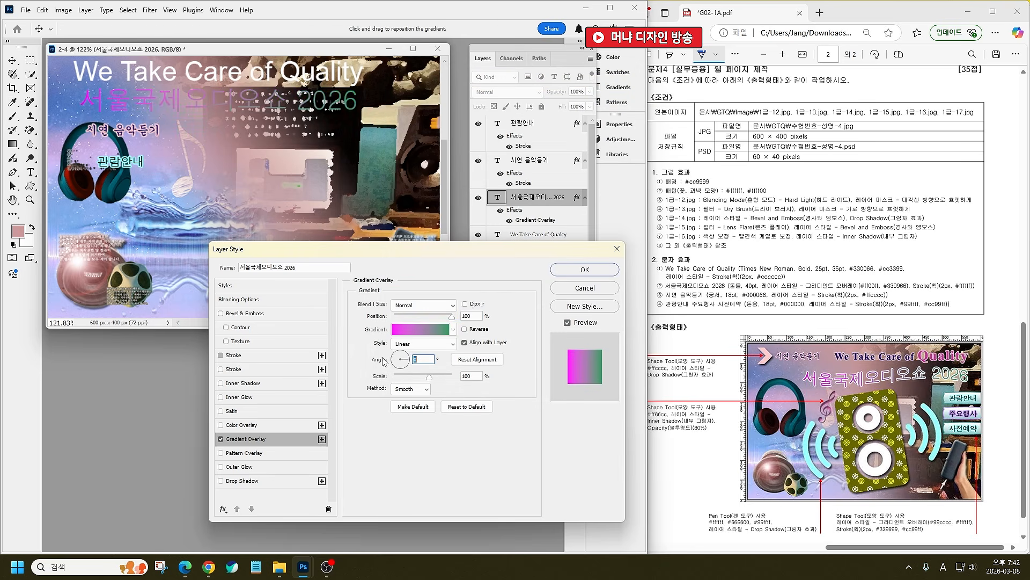
Step: Add a 2 px Stroke in colour #ffffff to the "서울국제오디오쇼 2026" text and apply its layer styles
{"action": "left_click", "coordinate": [236, 356]}
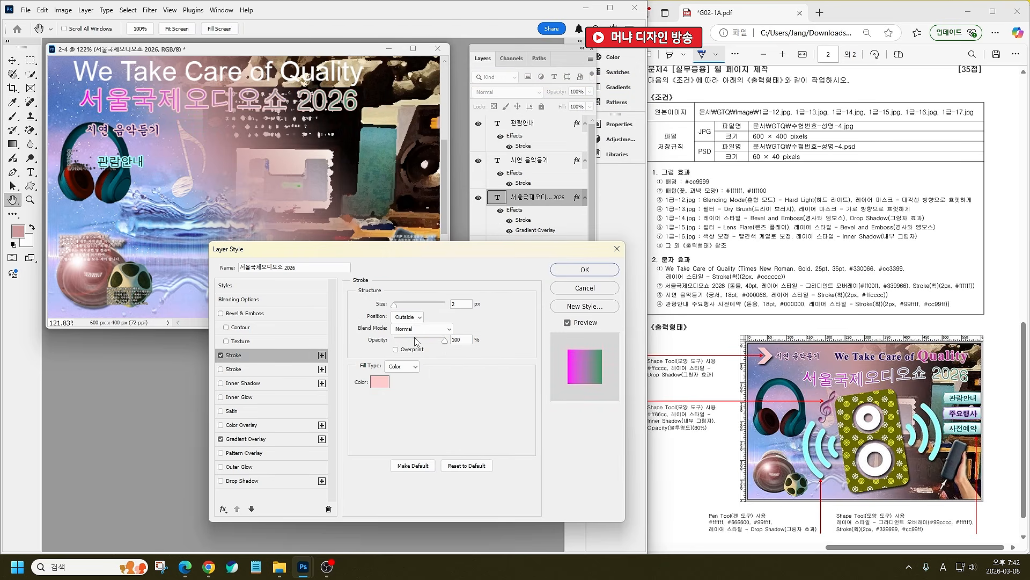
{"action": "left_click", "coordinate": [382, 386]}
{"action": "type", "text": "ffffff"}
{"action": "key", "text": "Return"}
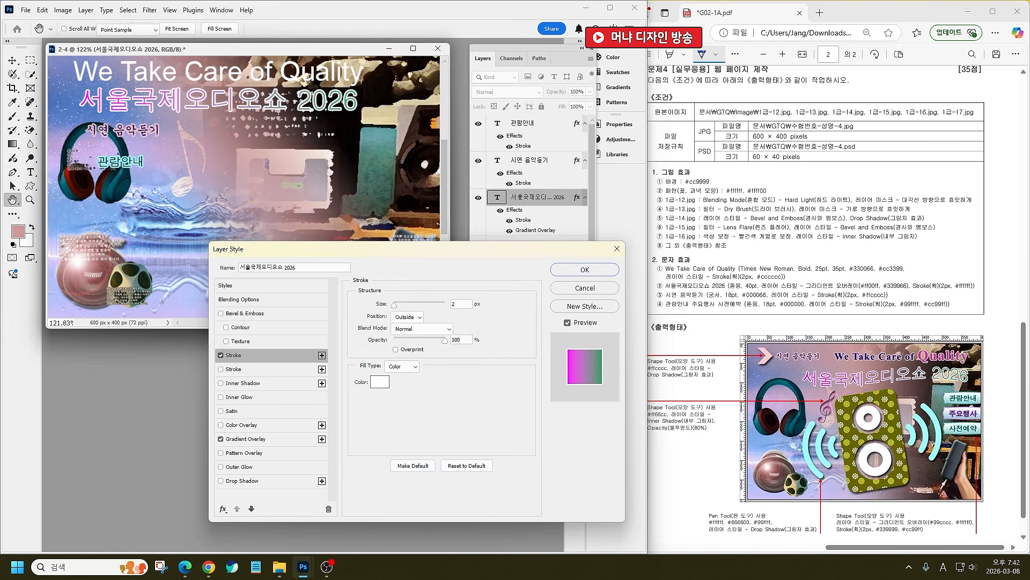
{"action": "key", "text": "Return"}
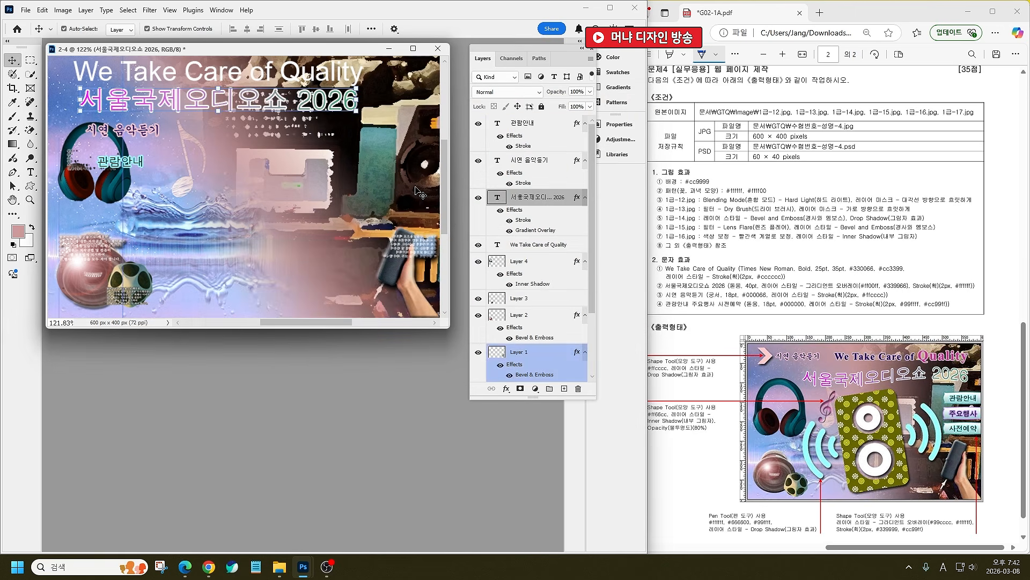
Step: Change the font of the "We Take Care of Quality" text to Times New Roman Bold
{"action": "double_click", "coordinate": [497, 244]}
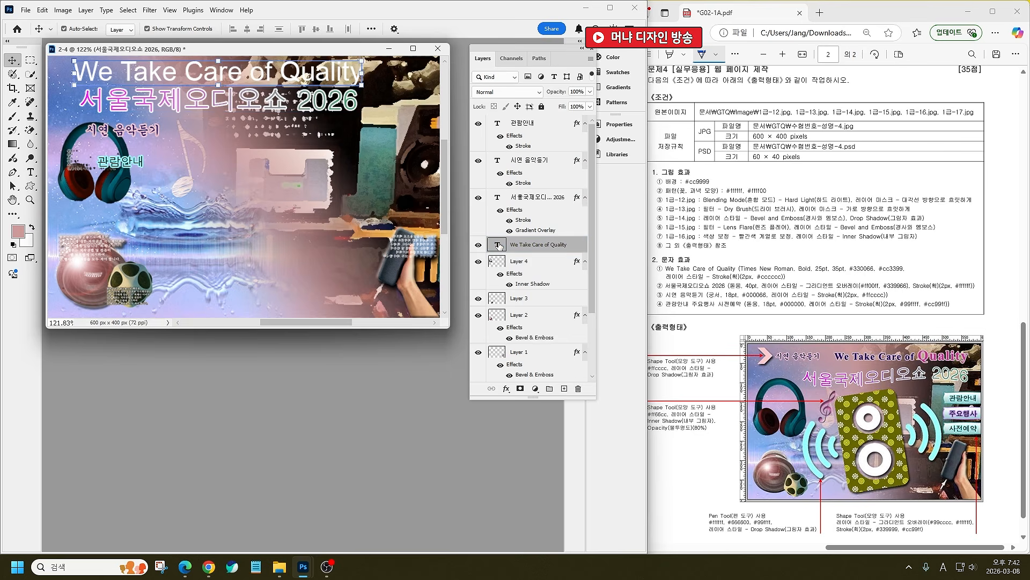
{"action": "left_click", "coordinate": [122, 29]}
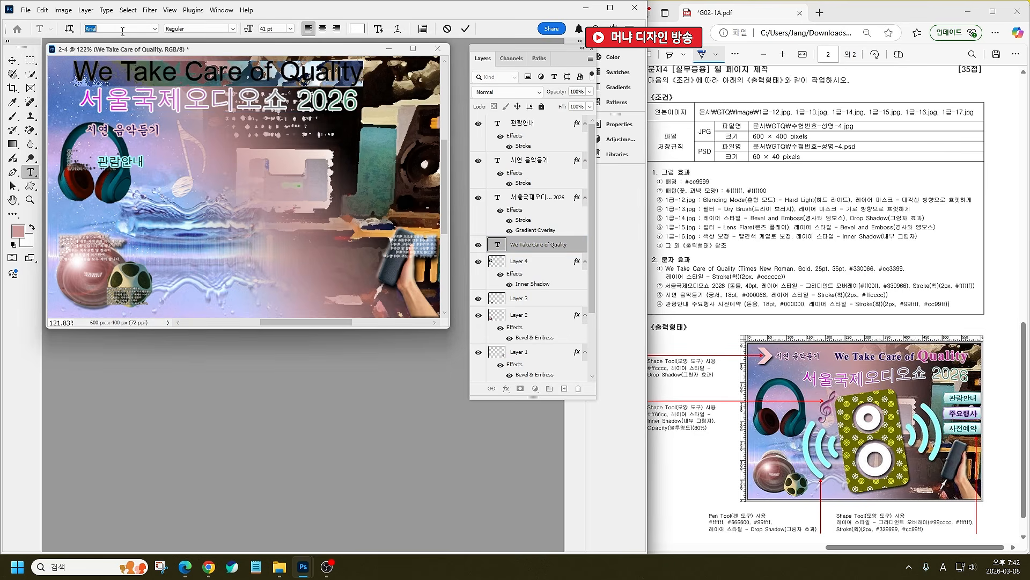
{"action": "type", "text": "tim"}
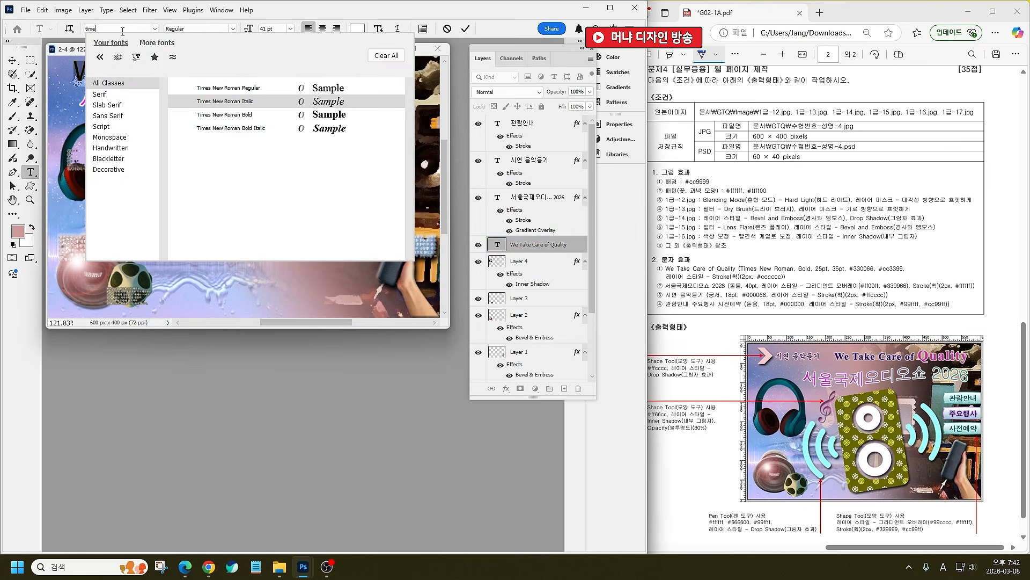
{"action": "type", "text": "e"}
{"action": "key", "text": "Down"}
{"action": "key", "text": "Return"}
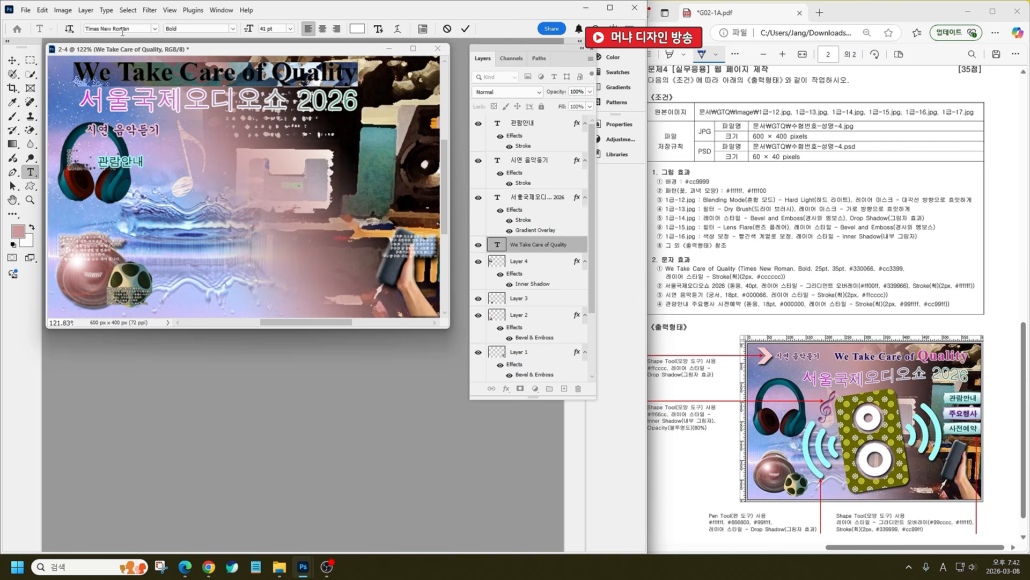
Step: Set the "We Take Care of Quality" text size to 25 pt and enlarge the word "Quality" to 35 pt
{"action": "left_click", "coordinate": [264, 30]}
{"action": "type", "text": "25"}
{"action": "key", "text": "Return"}
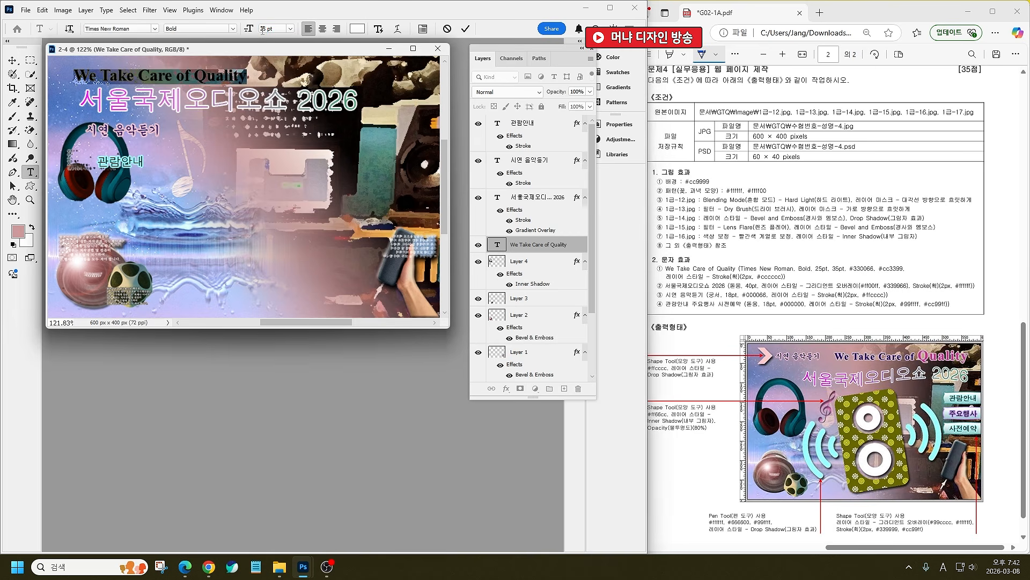
{"action": "left_click", "coordinate": [192, 75]}
{"action": "left_click_drag", "start_coordinate": [196, 75], "coordinate": [247, 75]}
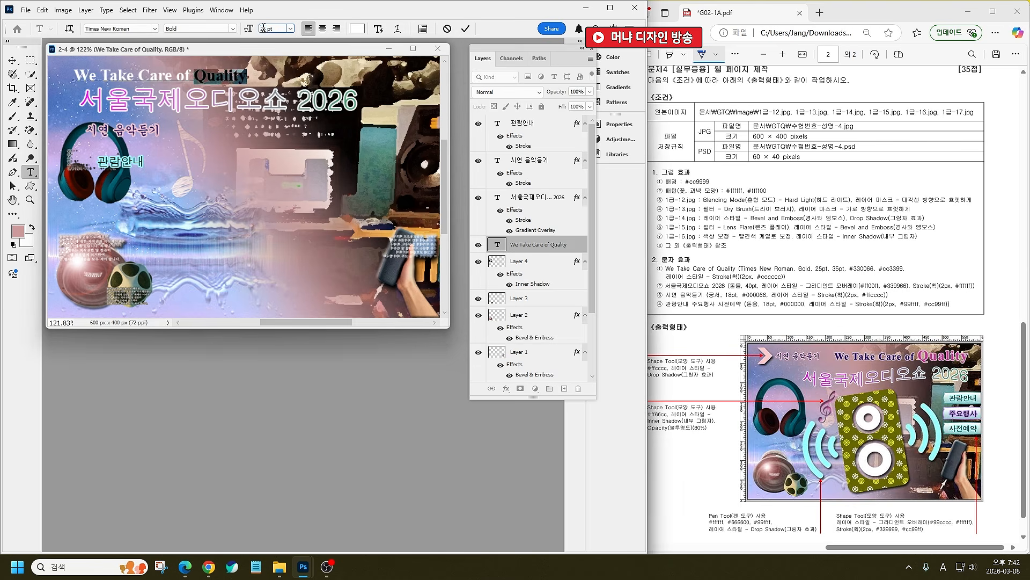
{"action": "key", "text": "Return"}
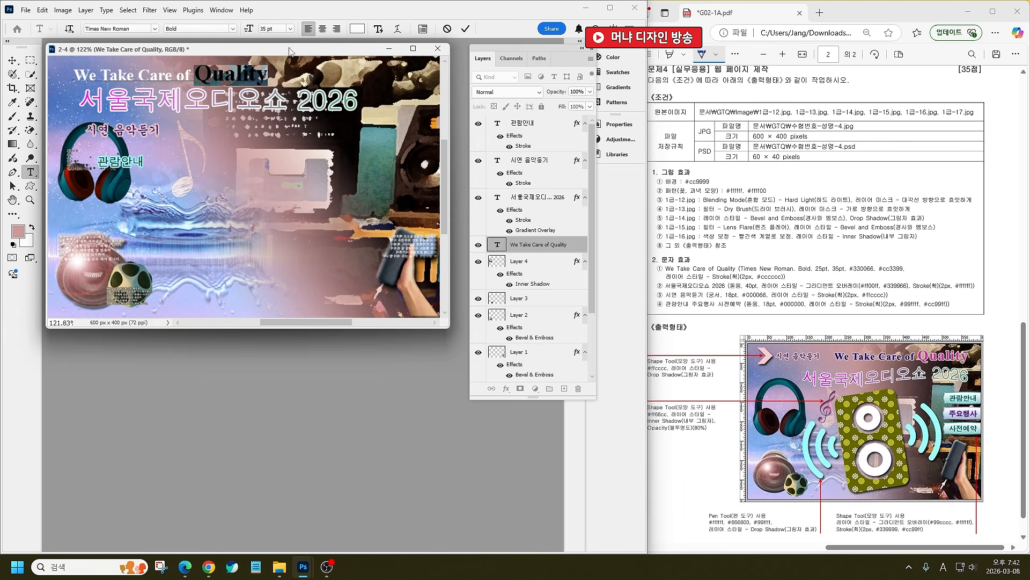
Step: Colour the words "We Take Care of" #330066 and the word "Quality" #cc3399
{"action": "left_click", "coordinate": [263, 75]}
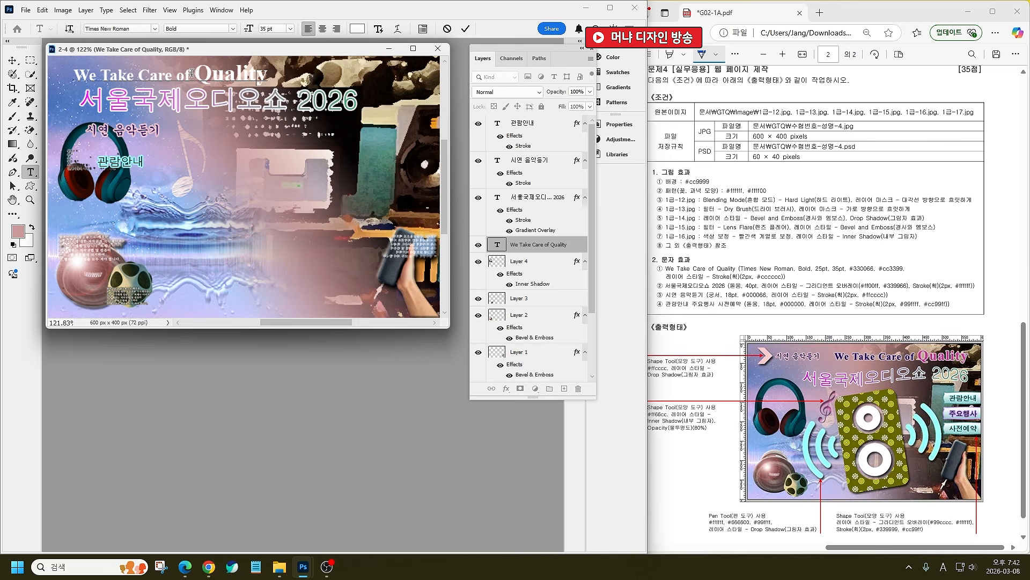
{"action": "left_click_drag", "start_coordinate": [191, 72], "coordinate": [48, 74]}
{"action": "left_click", "coordinate": [357, 29]}
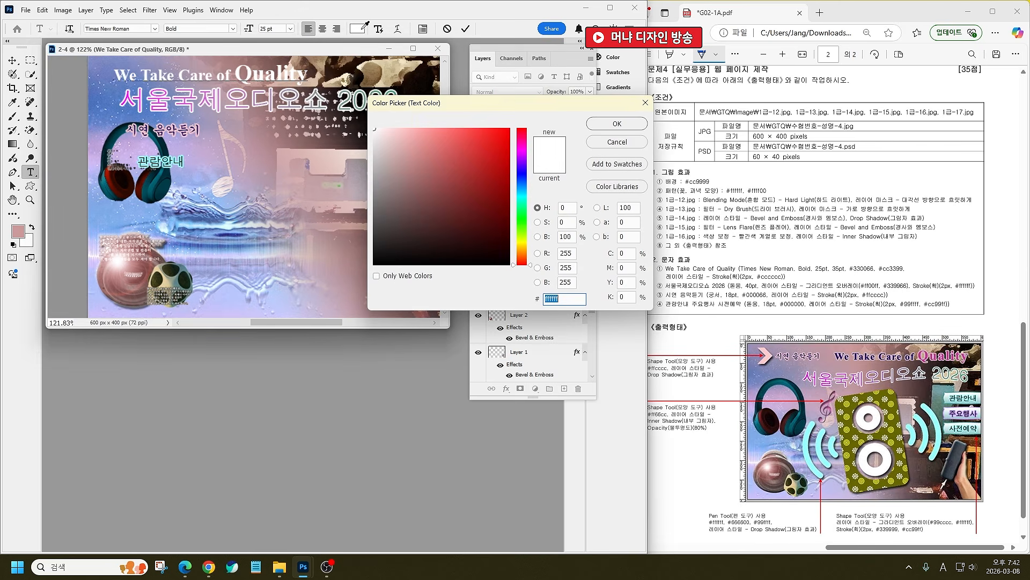
{"action": "type", "text": "330066"}
{"action": "key", "text": "Return"}
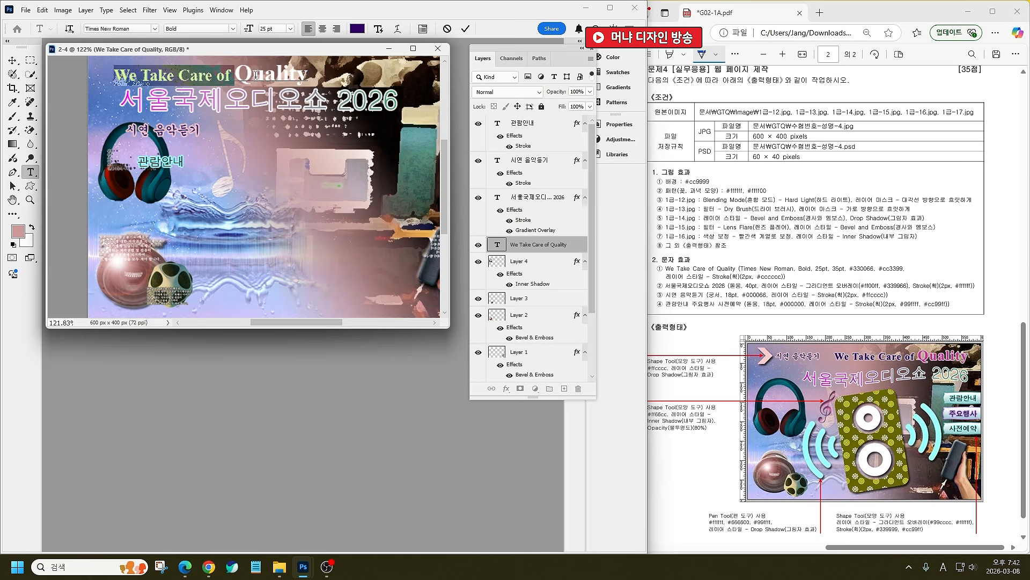
{"action": "left_click_drag", "start_coordinate": [235, 76], "coordinate": [361, 64]}
{"action": "left_click", "coordinate": [357, 30]}
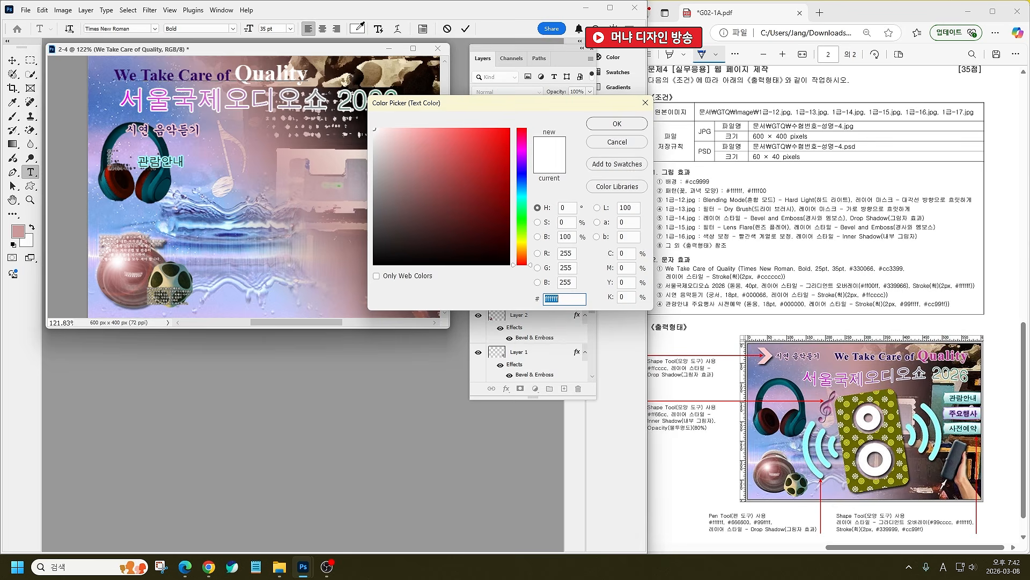
{"action": "type", "text": "cc3399"}
{"action": "key", "text": "Return"}
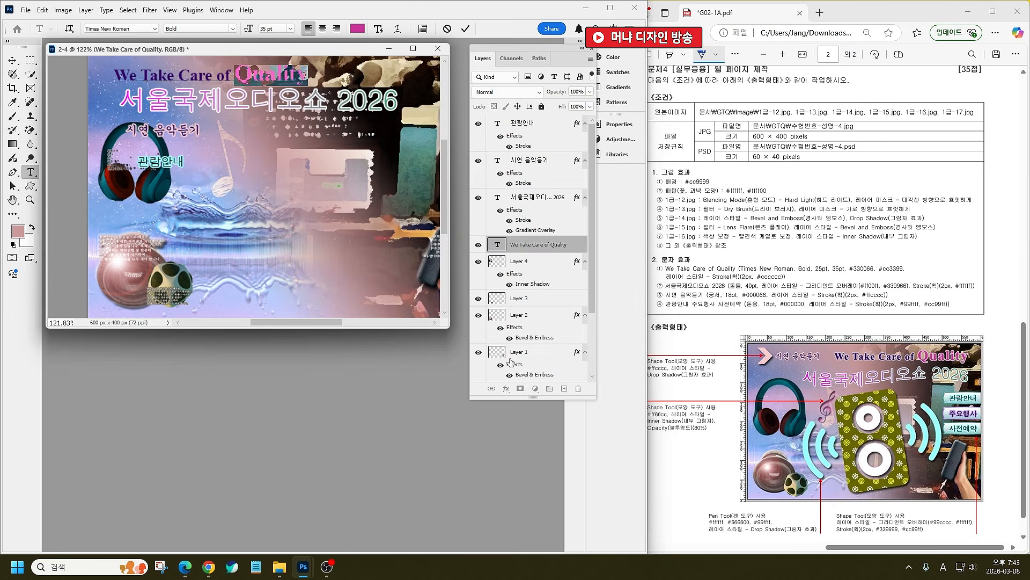
Step: Add a 2 px Stroke in colour #cccccc to "We Take Care of Quality" and move the text to the canvas's upper-right corner
{"action": "left_click", "coordinate": [507, 395]}
{"action": "left_click", "coordinate": [540, 430]}
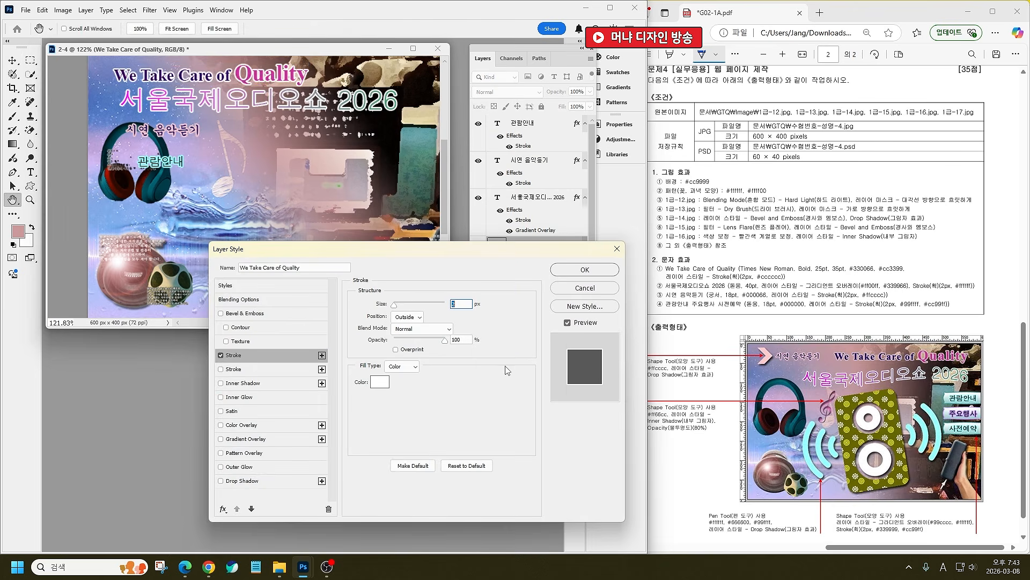
{"action": "left_click", "coordinate": [379, 383]}
{"action": "type", "text": "cccccc"}
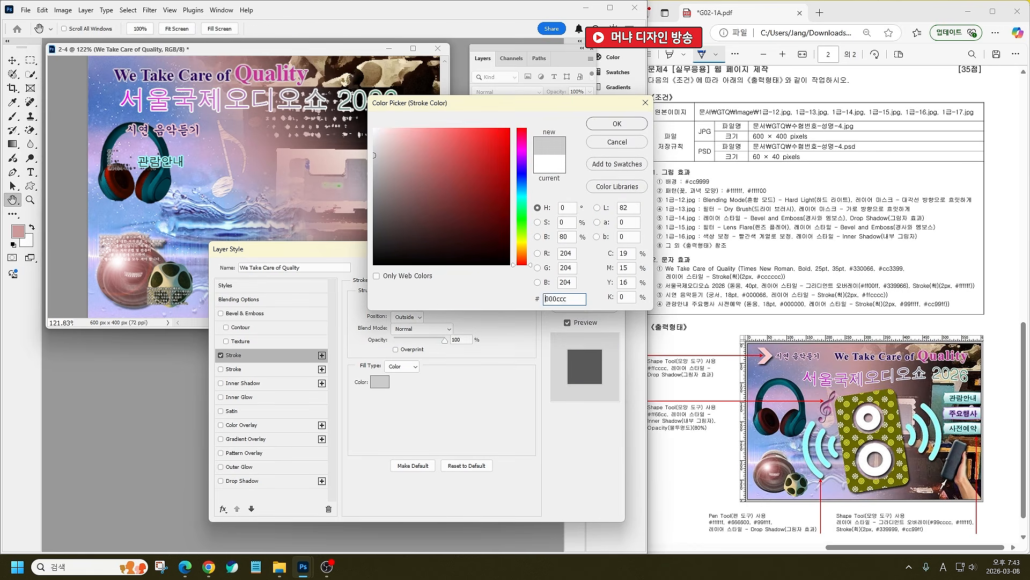
{"action": "key", "text": "Return"}
{"action": "key", "text": "Return"}
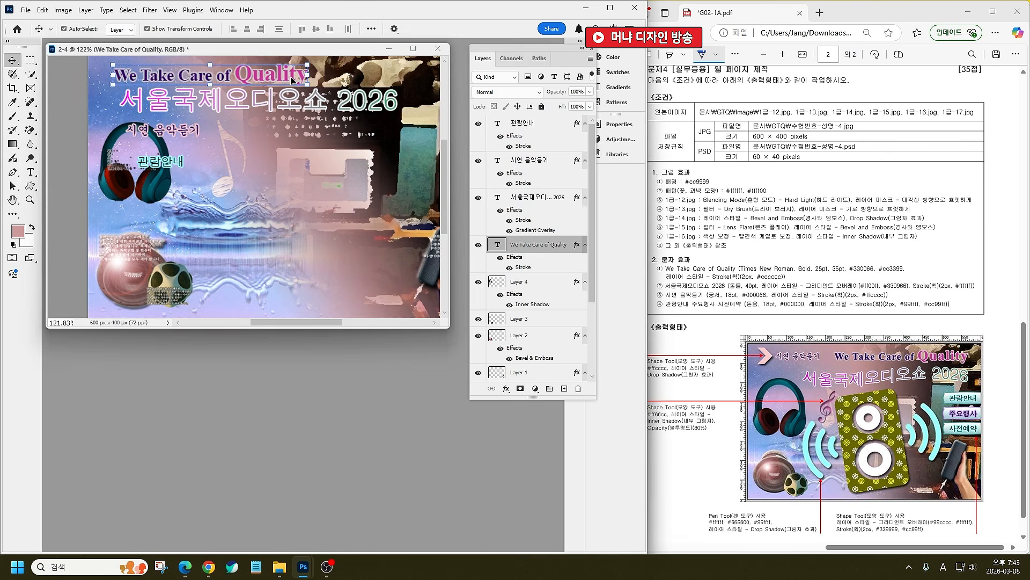
{"action": "left_click_drag", "start_coordinate": [291, 81], "coordinate": [414, 74]}
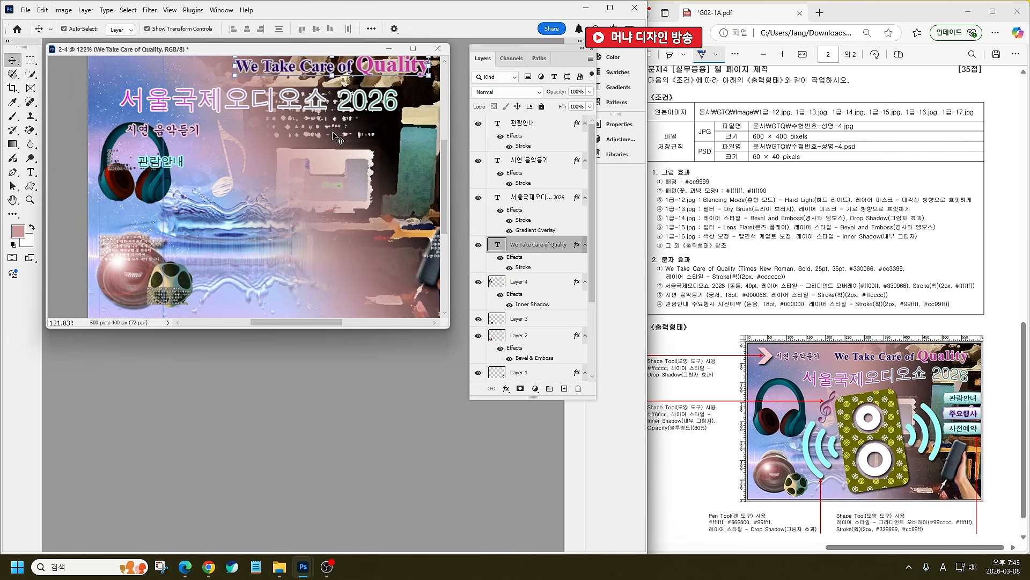
Step: Warp the "서울국제오디오쇼 2026" text with the horizontal Flag style and a bend of -52%
{"action": "left_click", "coordinate": [327, 105]}
{"action": "left_click", "coordinate": [31, 172]}
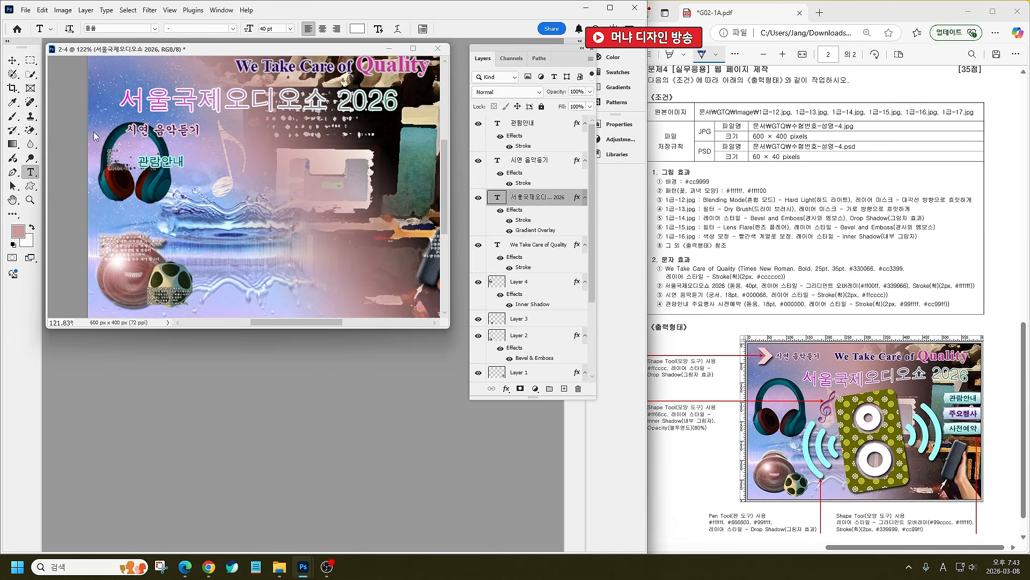
{"action": "left_click", "coordinate": [396, 29]}
{"action": "left_click", "coordinate": [468, 145]}
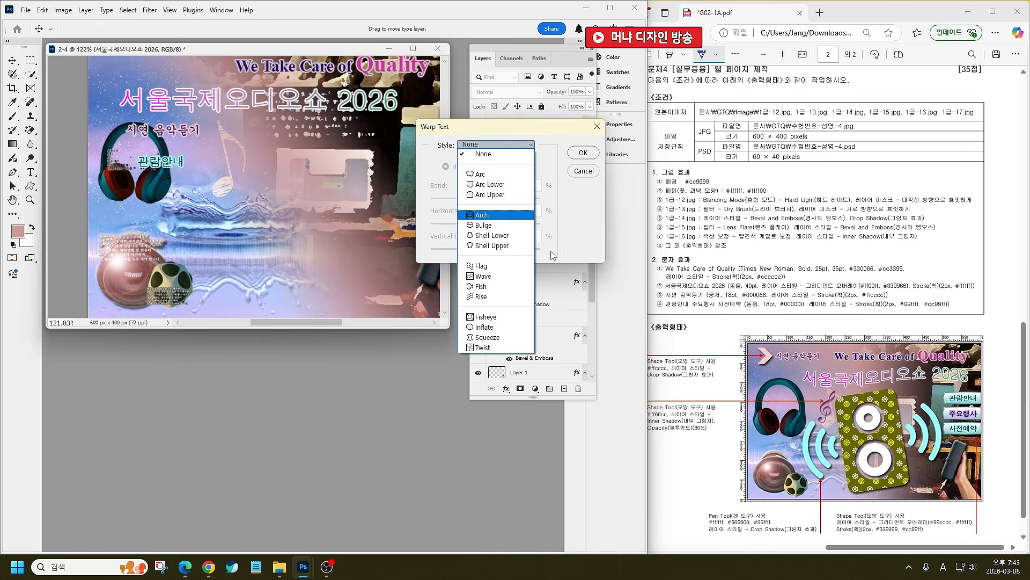
{"action": "left_click", "coordinate": [499, 268]}
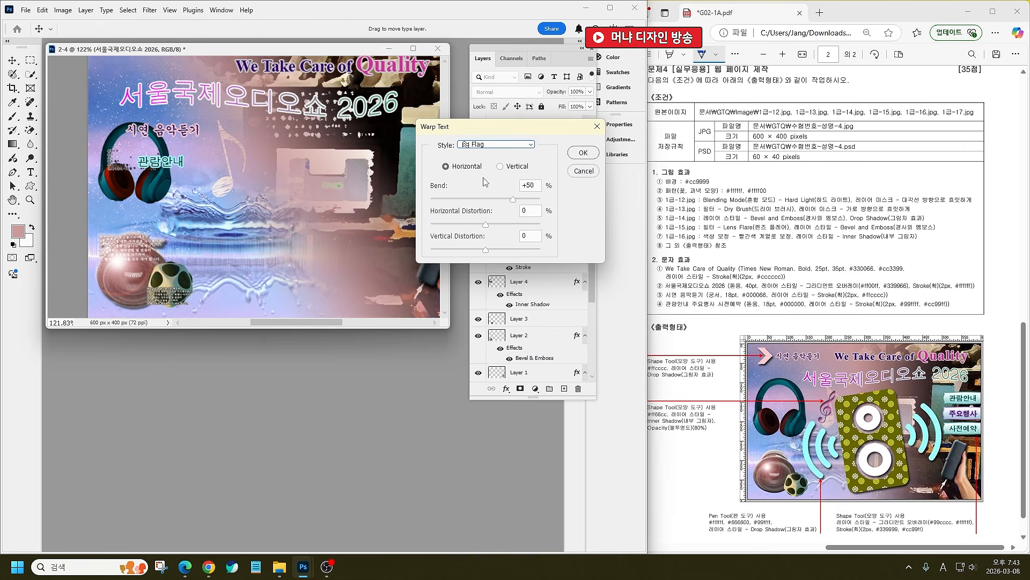
{"action": "left_click_drag", "start_coordinate": [476, 200], "coordinate": [457, 200]}
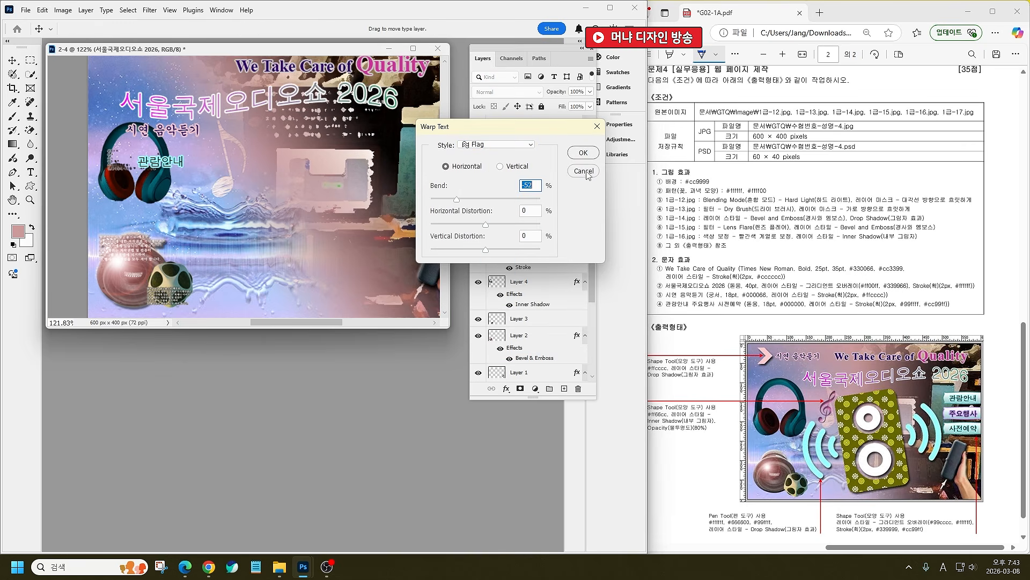
{"action": "left_click", "coordinate": [583, 153]}
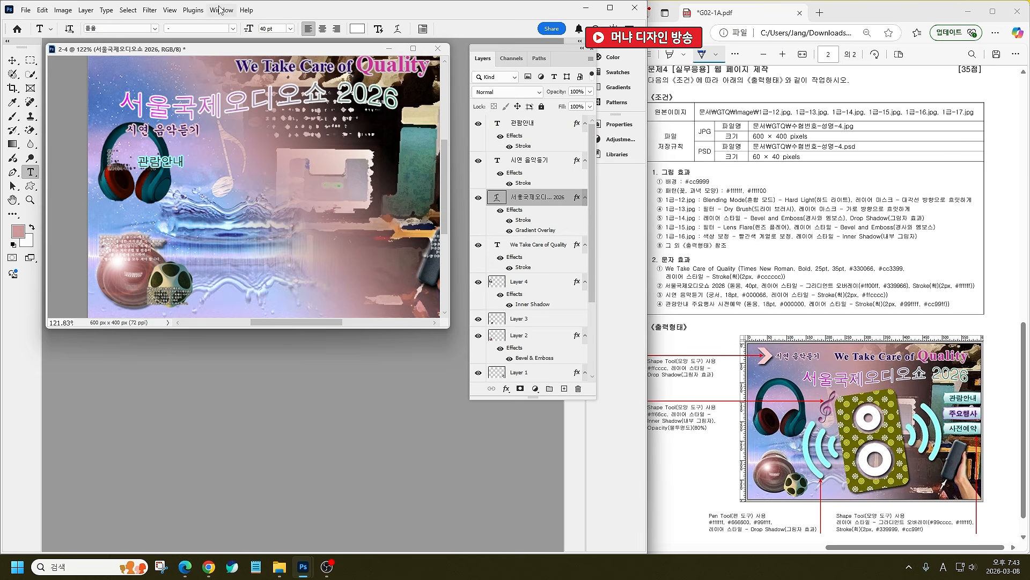
Step: Arrange the text layers like the reference: "시연 음악듣기" upper left, both titles stacked upper right, "관람안내" near the right edge beneath them
{"action": "left_click", "coordinate": [16, 61]}
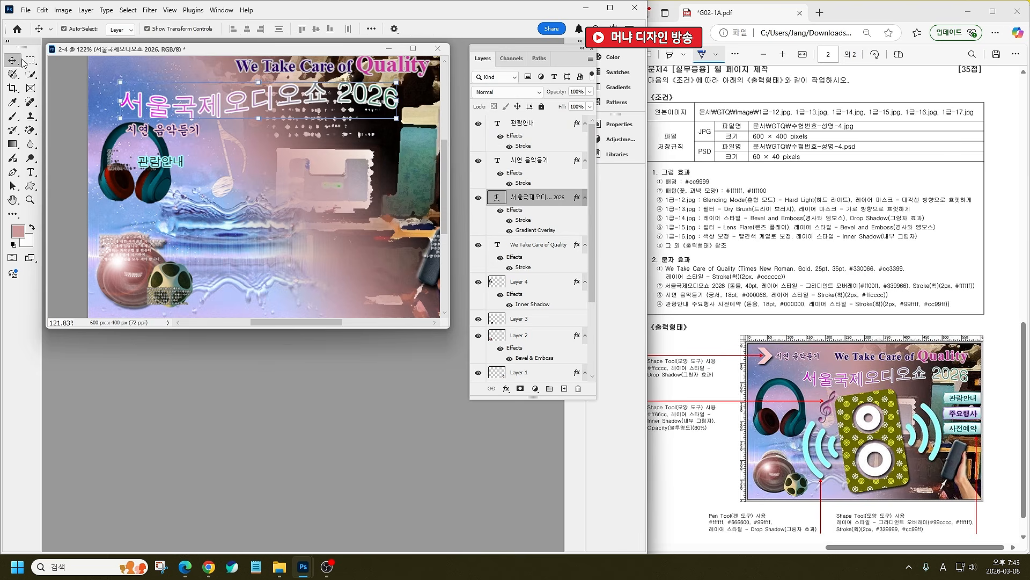
{"action": "left_click_drag", "start_coordinate": [170, 134], "coordinate": [154, 75]}
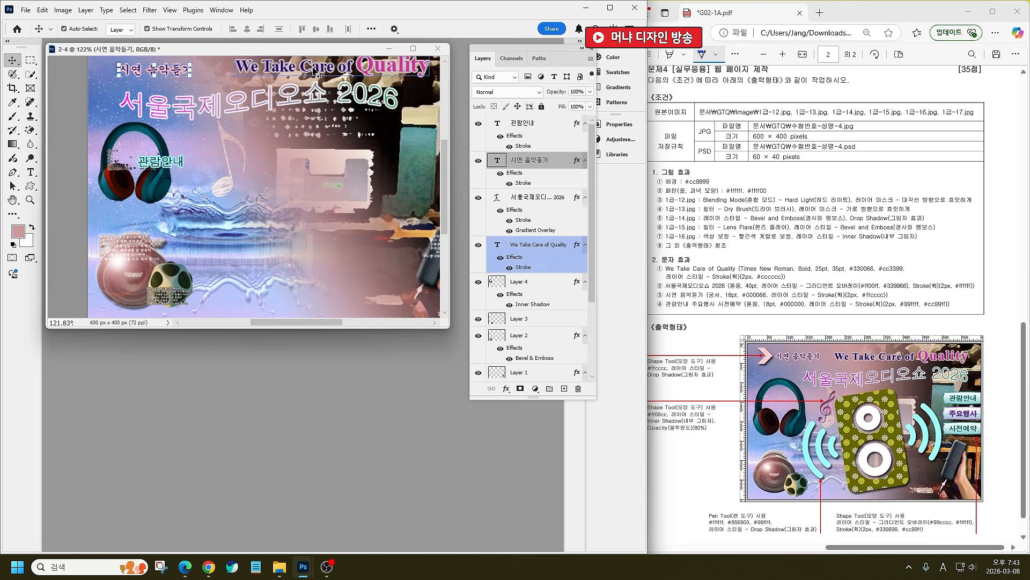
{"action": "scroll", "coordinate": [349, 166], "scroll_direction": "down", "scroll_amount": 3}
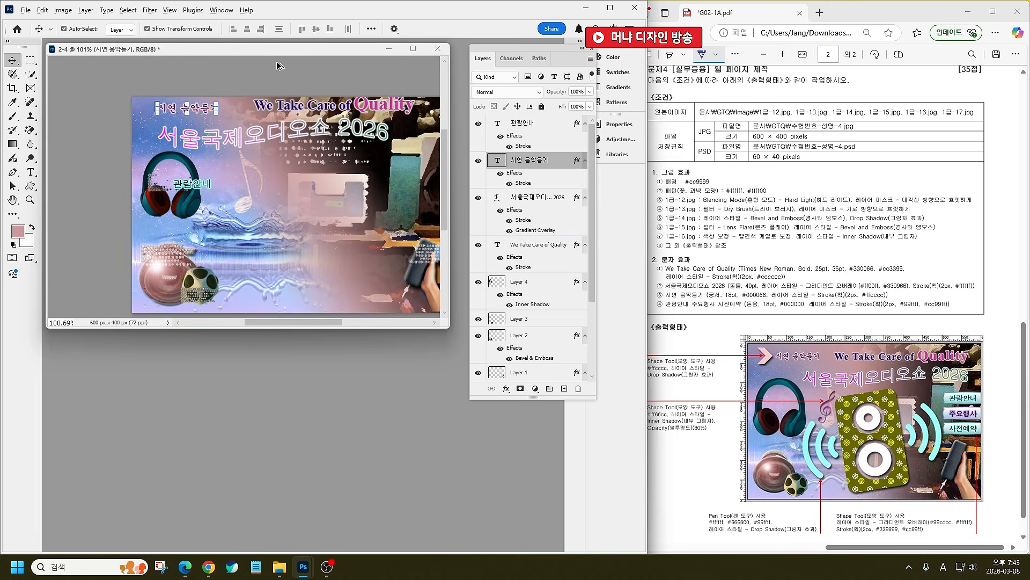
{"action": "scroll", "coordinate": [349, 166], "scroll_direction": "down", "scroll_amount": 2}
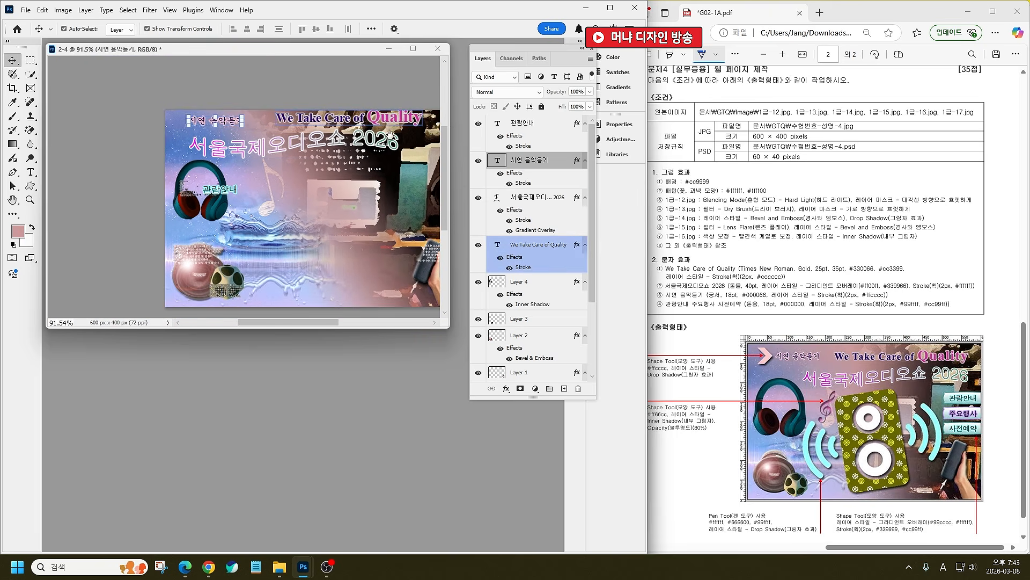
{"action": "left_click_drag", "start_coordinate": [364, 117], "coordinate": [380, 128]}
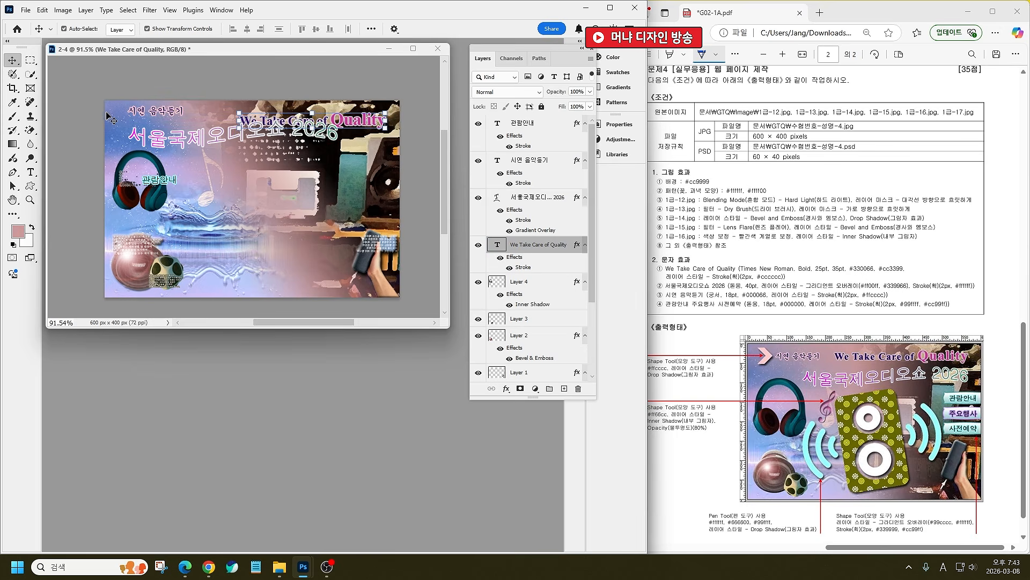
{"action": "left_click_drag", "start_coordinate": [155, 111], "coordinate": [248, 152]}
{"action": "key", "text": "Escape"}
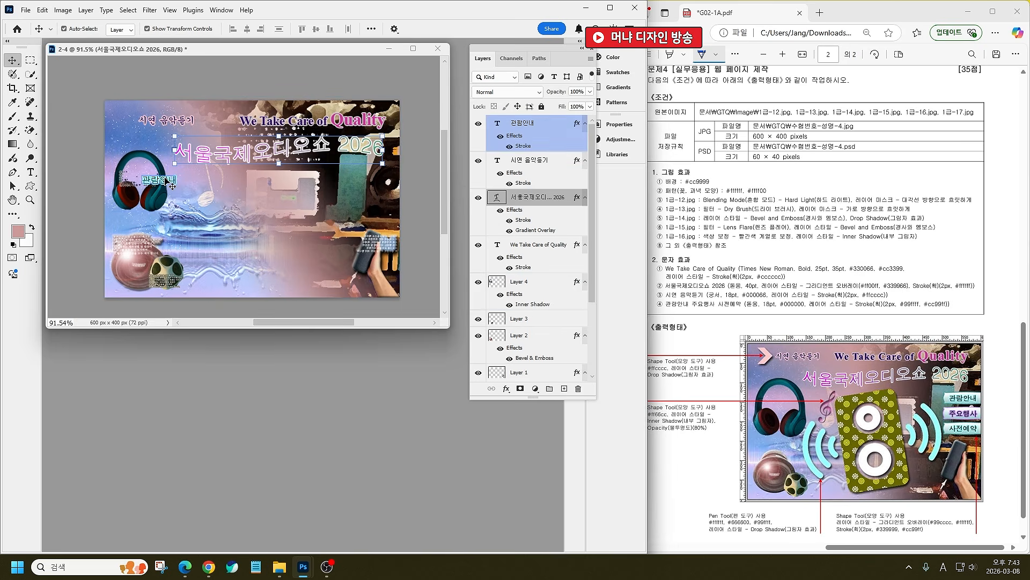
{"action": "left_click_drag", "start_coordinate": [152, 176], "coordinate": [377, 216]}
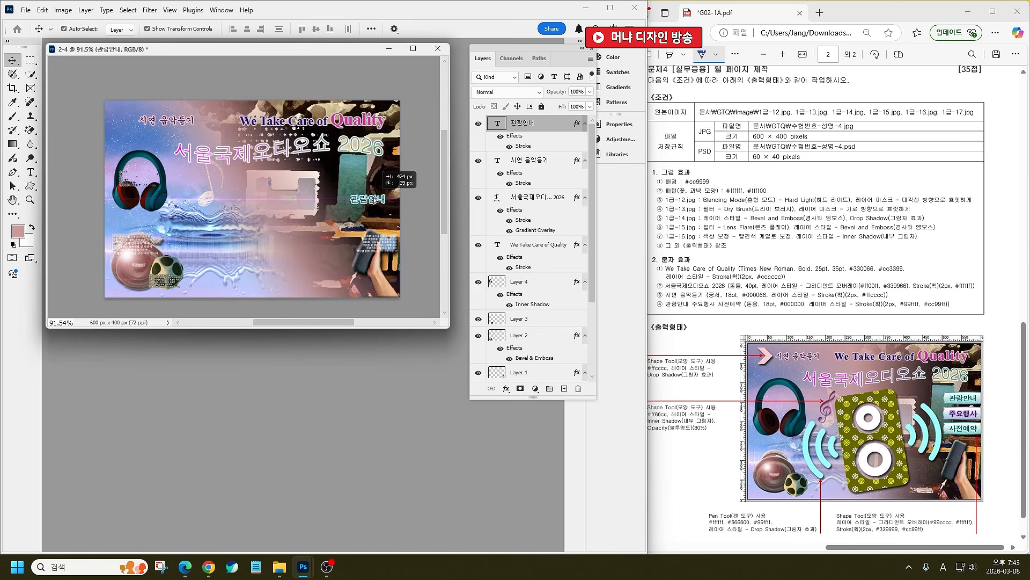
{"action": "left_click_drag", "start_coordinate": [376, 200], "coordinate": [384, 177]}
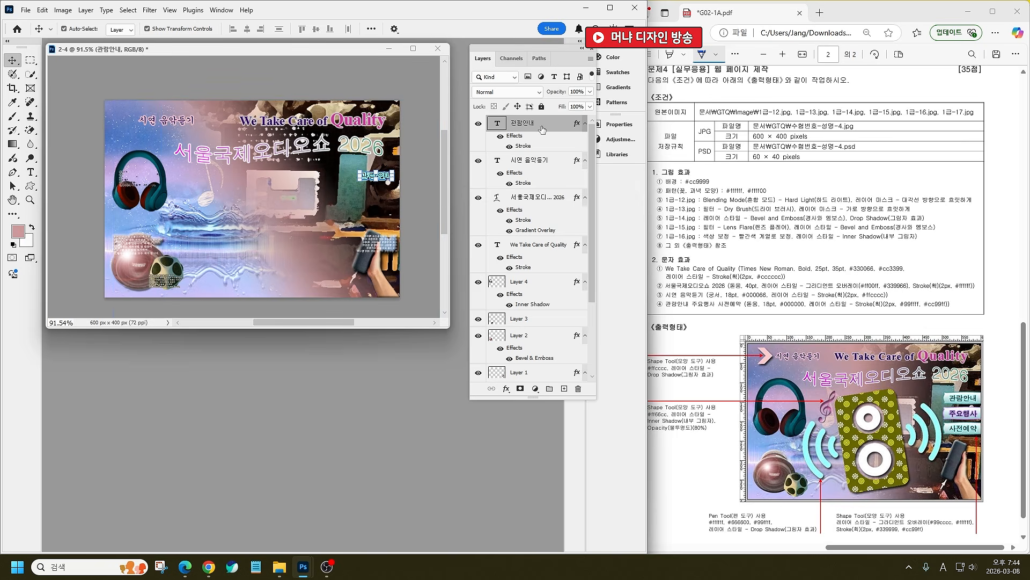
Step: Draw the Arrow 2 custom shape, about 36 by 39 px, just left of the "시연 음악듣기" text
{"action": "left_click", "coordinate": [30, 186]}
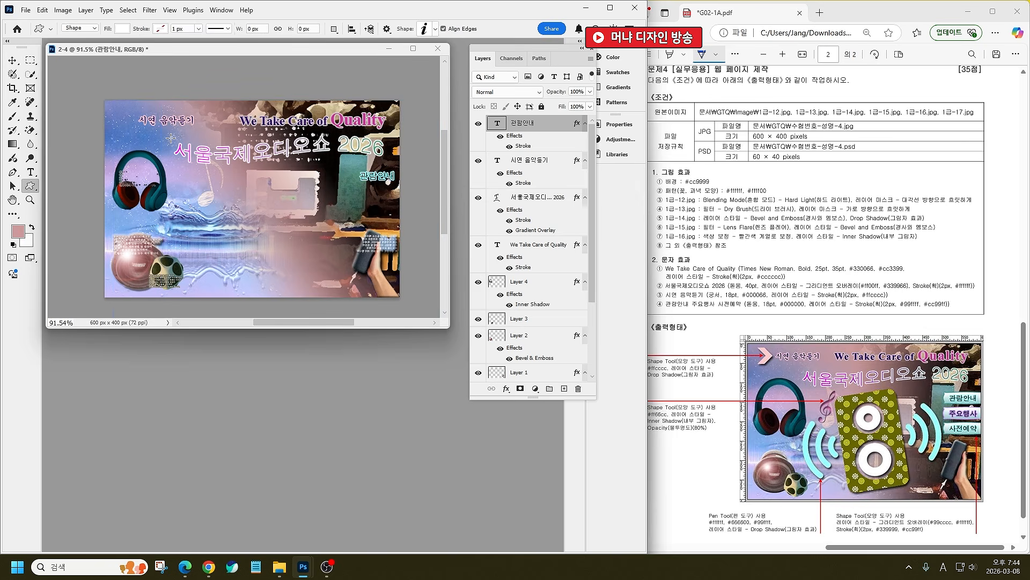
{"action": "right_click", "coordinate": [170, 137]}
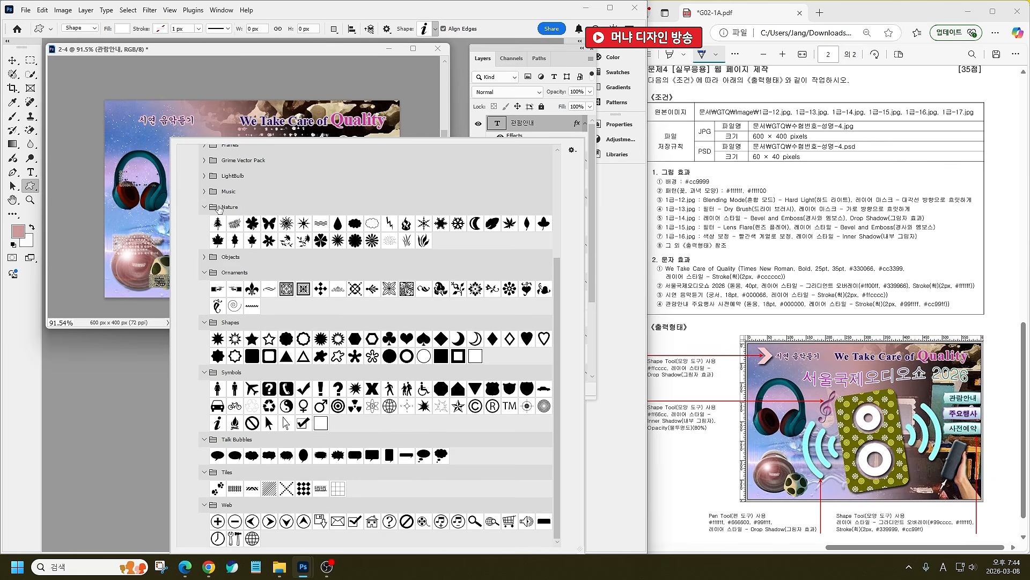
{"action": "scroll", "coordinate": [241, 269], "scroll_direction": "up", "scroll_amount": 3}
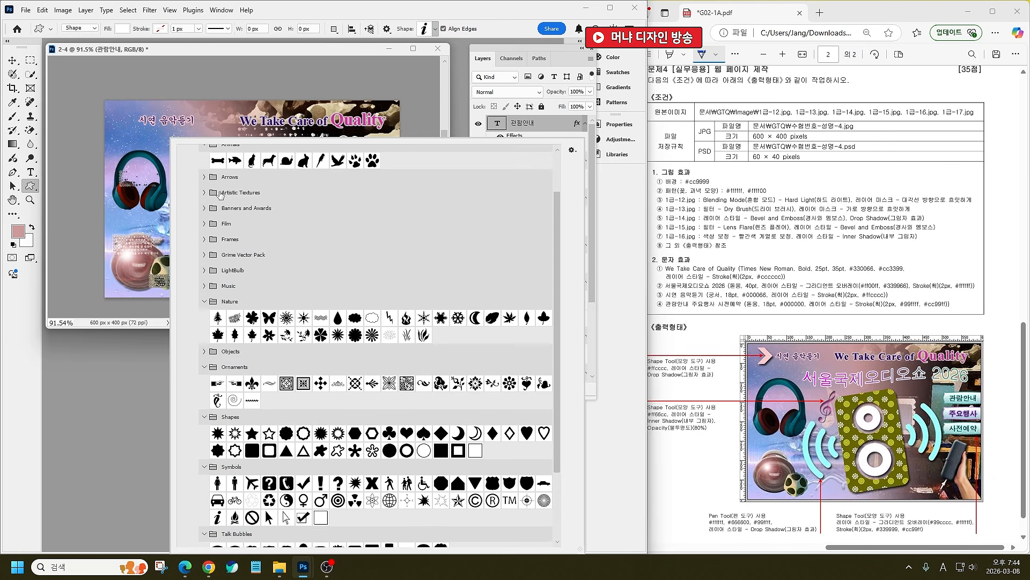
{"action": "left_click", "coordinate": [205, 178]}
{"action": "double_click", "coordinate": [234, 193]}
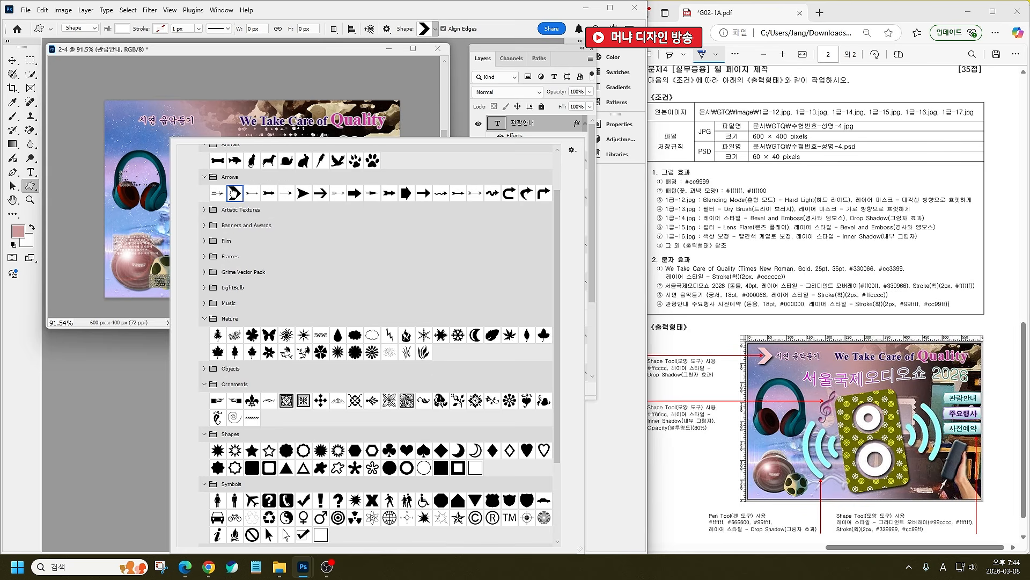
{"action": "left_click_drag", "start_coordinate": [117, 112], "coordinate": [134, 130]}
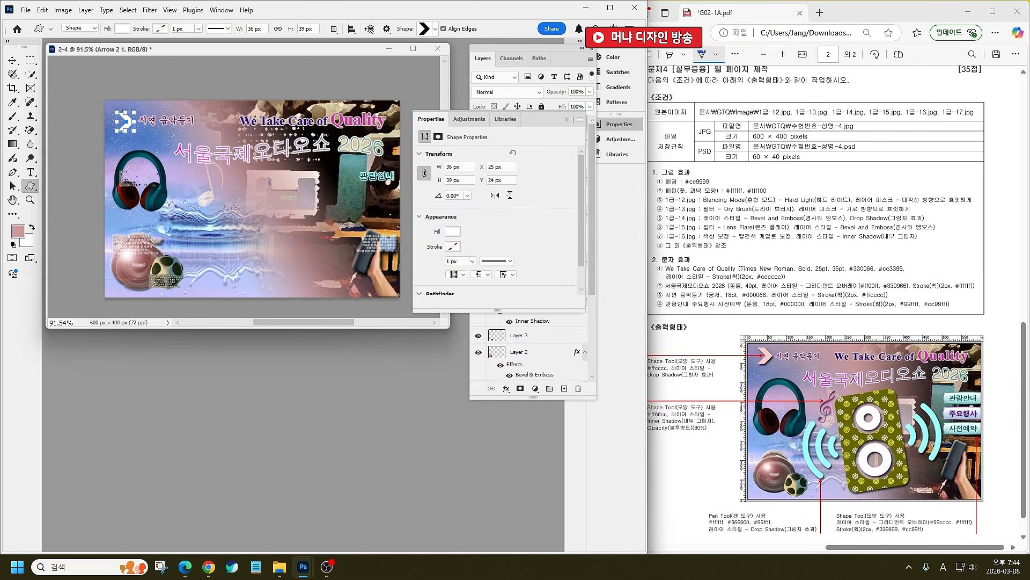
Step: Draw the Treble Clef custom shape, about 32 by 91 px, at the upper right of the headphones
{"action": "right_click", "coordinate": [238, 145]}
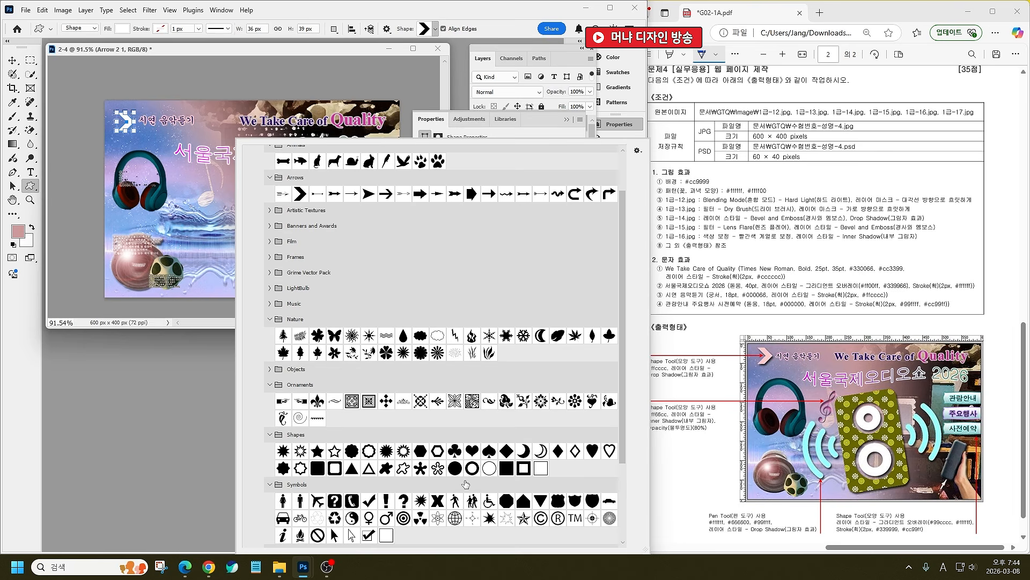
{"action": "scroll", "coordinate": [473, 457], "scroll_direction": "down", "scroll_amount": 1}
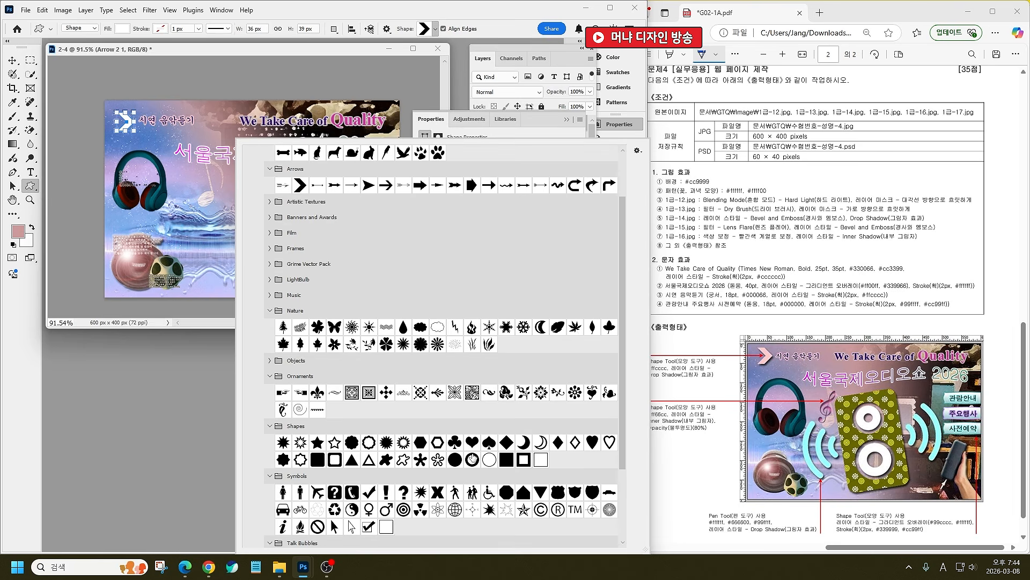
{"action": "left_click", "coordinate": [268, 294]}
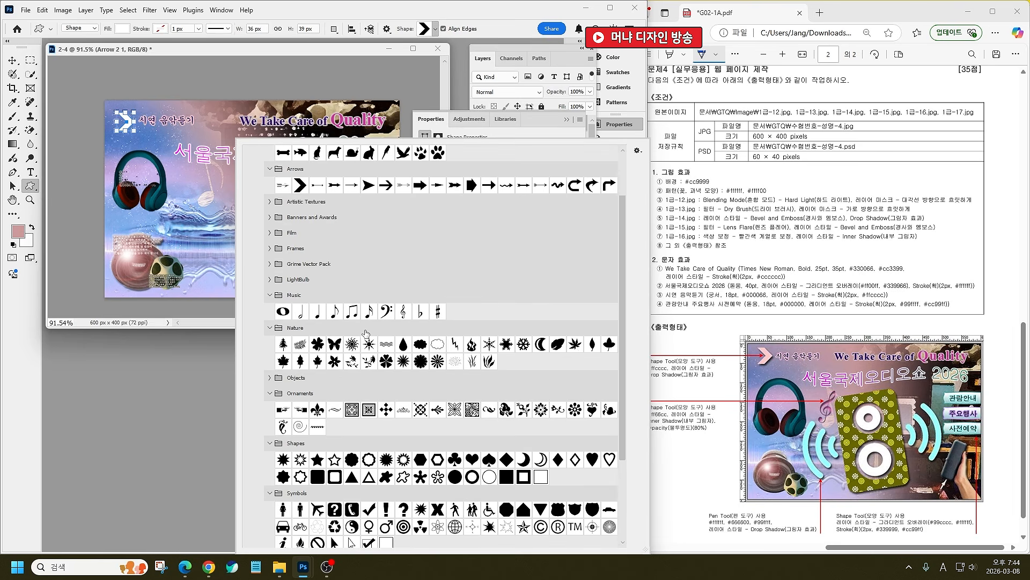
{"action": "double_click", "coordinate": [403, 310]}
{"action": "left_click_drag", "start_coordinate": [164, 141], "coordinate": [193, 185]}
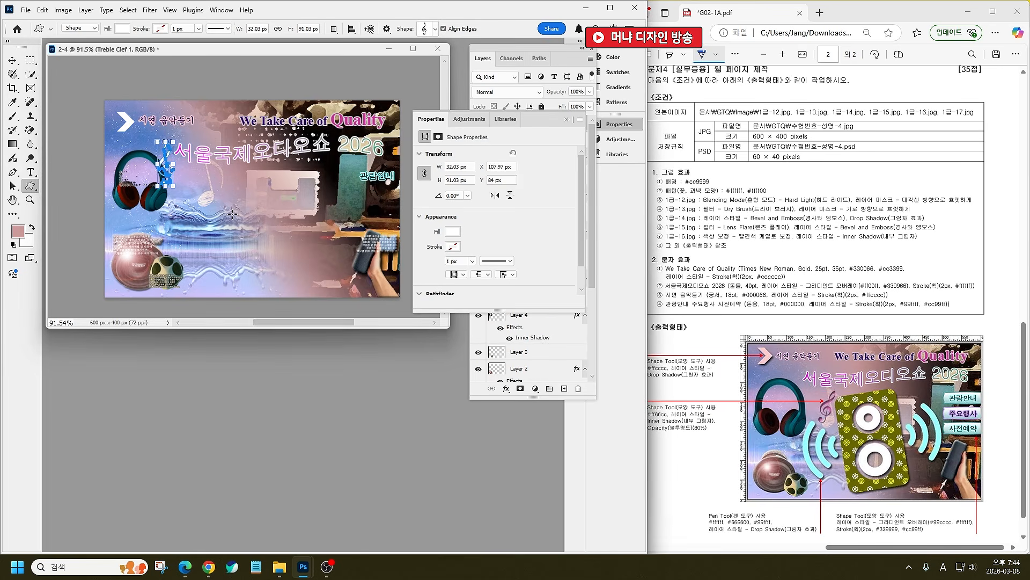
Step: Draw the Banner 3 custom shape, about 116 by 29 px, over the "관람안내" text at the canvas's right edge
{"action": "right_click", "coordinate": [265, 186]}
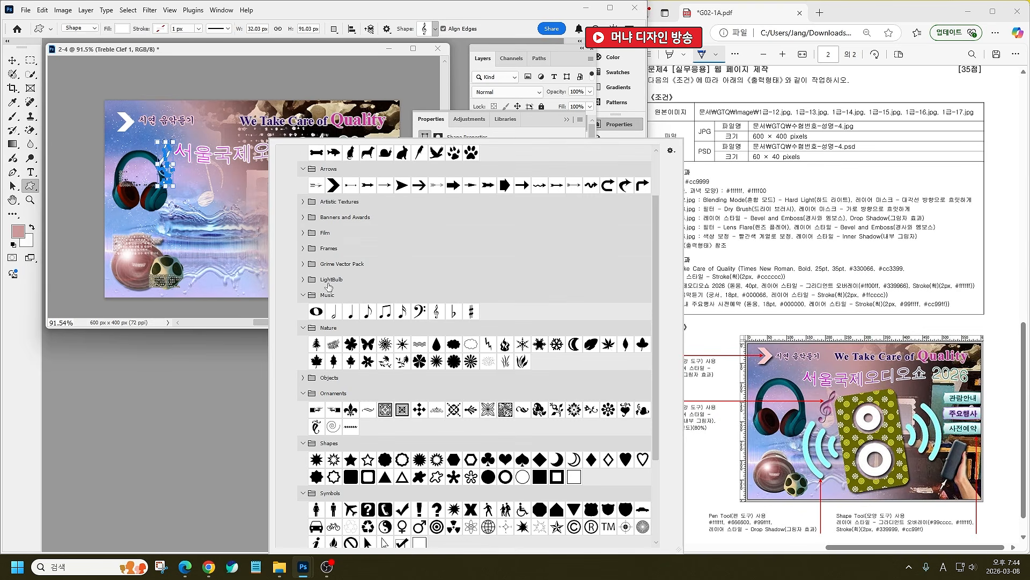
{"action": "left_click", "coordinate": [304, 217]}
{"action": "left_click", "coordinate": [351, 234]}
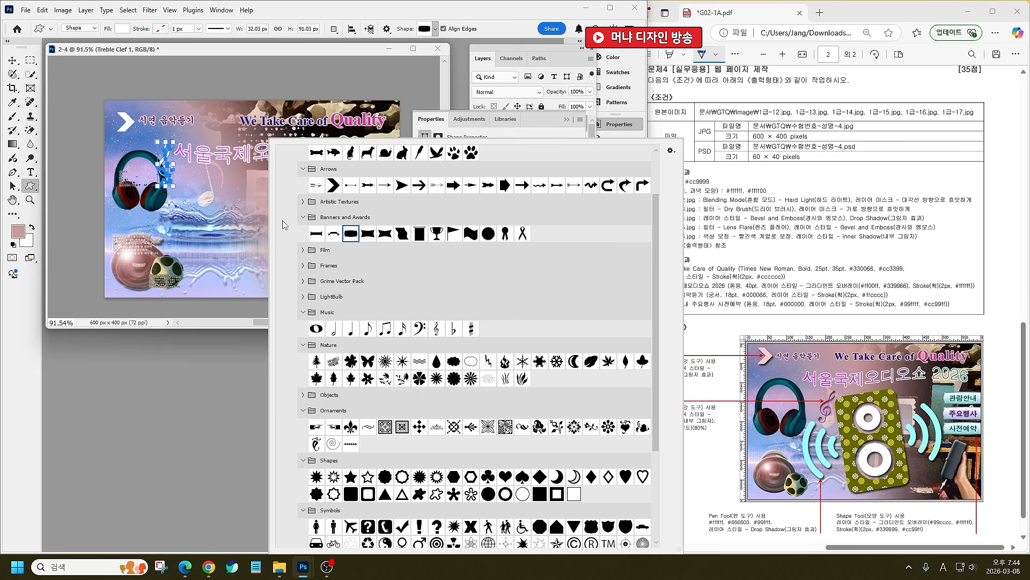
{"action": "double_click", "coordinate": [358, 235]}
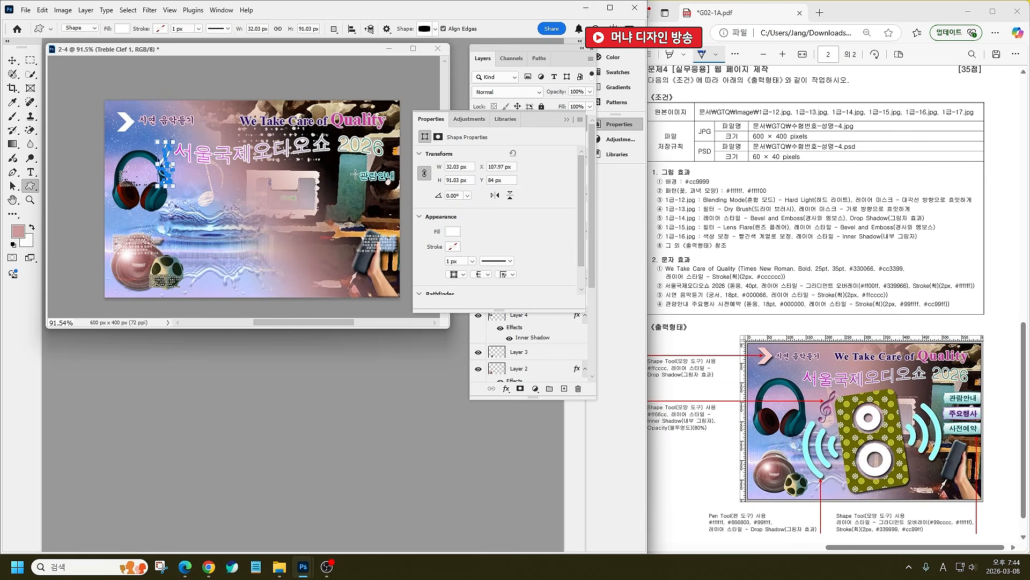
{"action": "left_click_drag", "start_coordinate": [350, 167], "coordinate": [405, 180]}
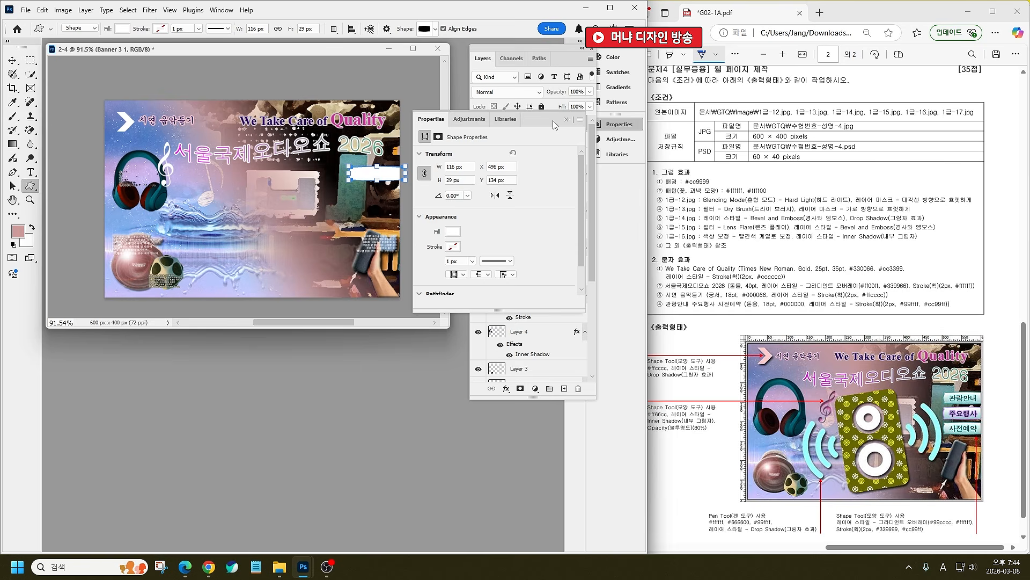
Step: Add a Gradient Overlay from #99cccc to #ffffff to the banner shape and turn the gradient vertical with white at the top
{"action": "left_click", "coordinate": [566, 120]}
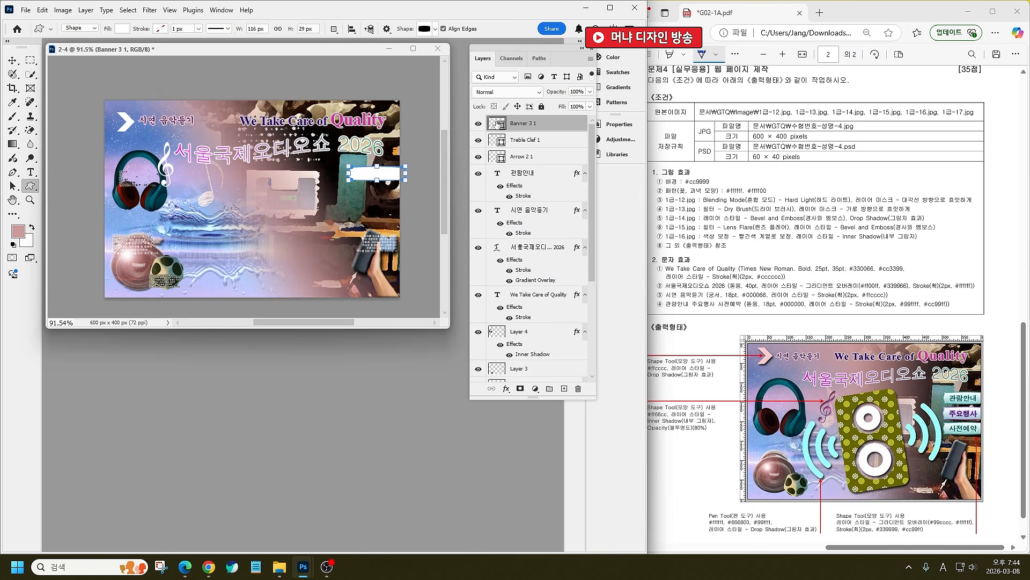
{"action": "left_click", "coordinate": [506, 390]}
{"action": "left_click", "coordinate": [547, 471]}
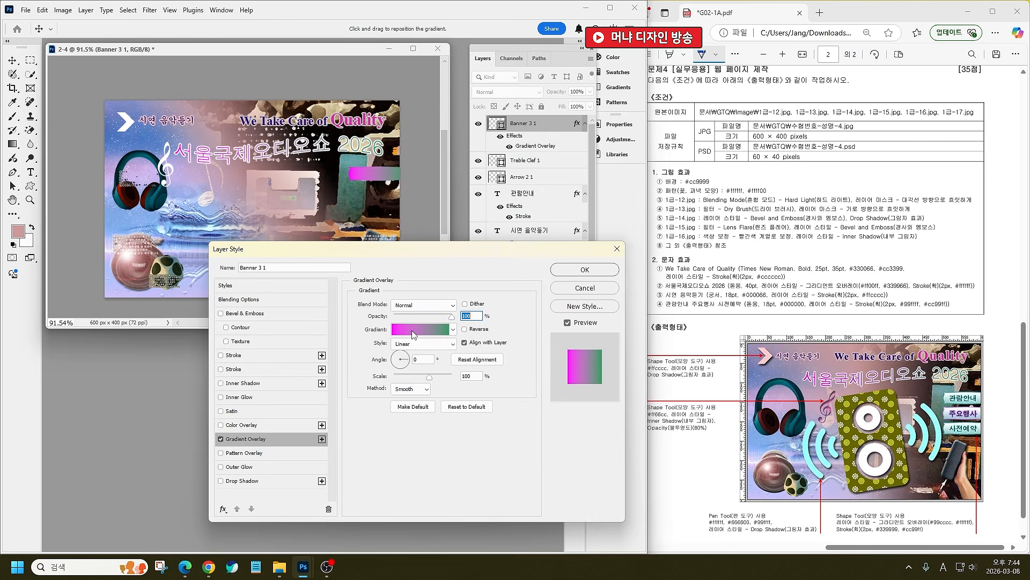
{"action": "left_click", "coordinate": [414, 333]}
{"action": "double_click", "coordinate": [402, 281]}
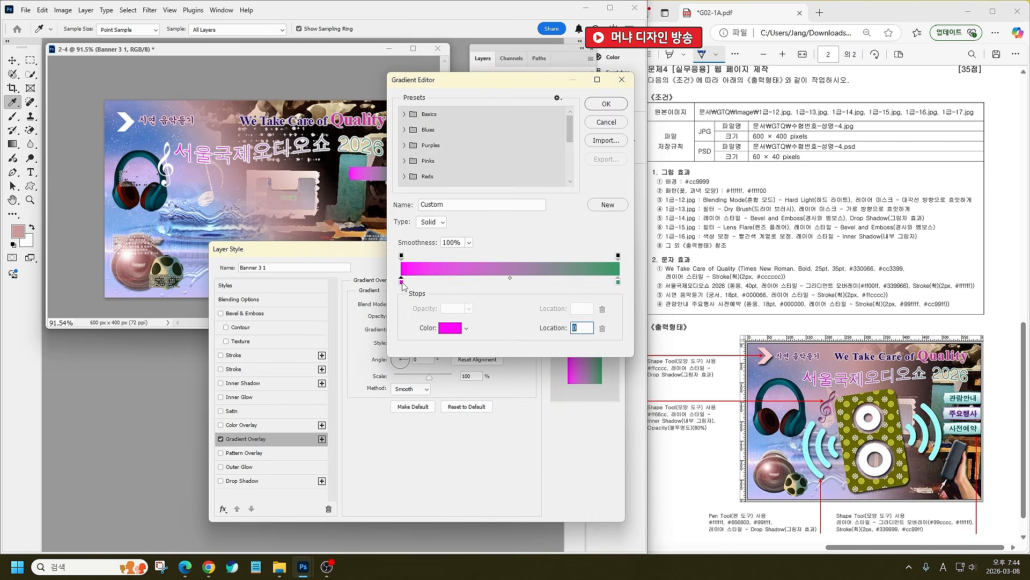
{"action": "type", "text": "99cccc"}
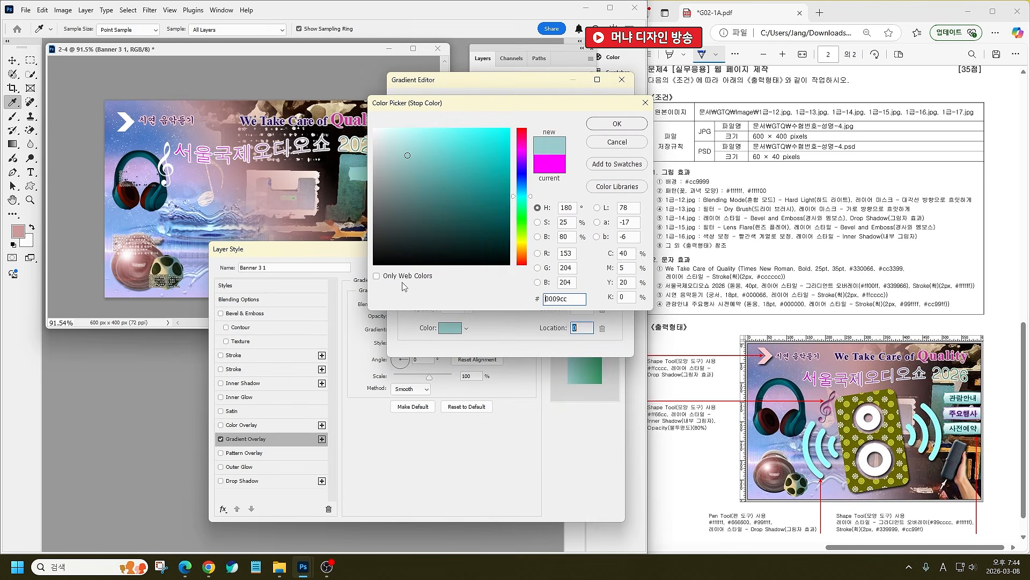
{"action": "key", "text": "Return"}
{"action": "double_click", "coordinate": [618, 281]}
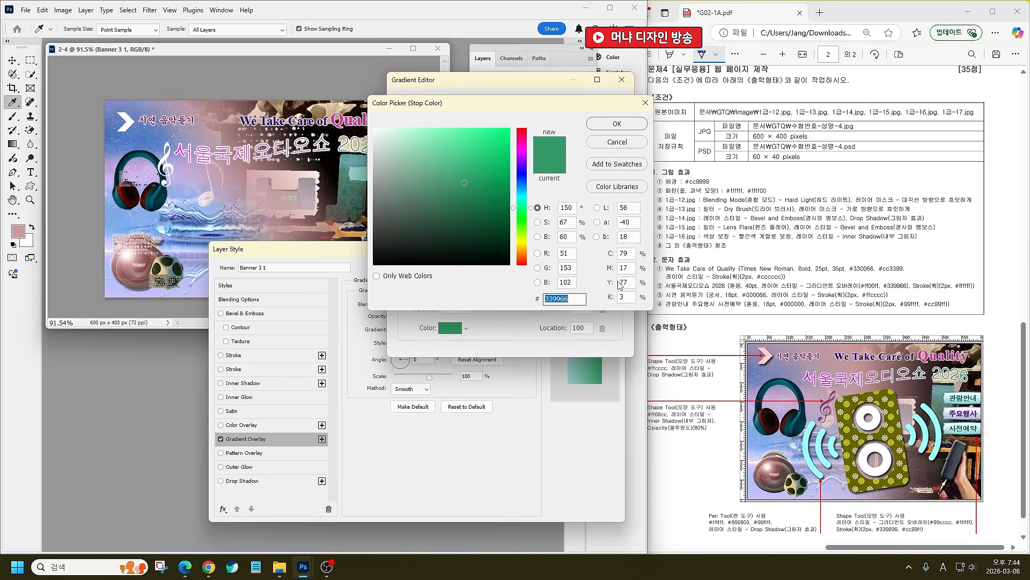
{"action": "type", "text": "fff"}
{"action": "key", "text": "Return"}
{"action": "key", "text": "Return"}
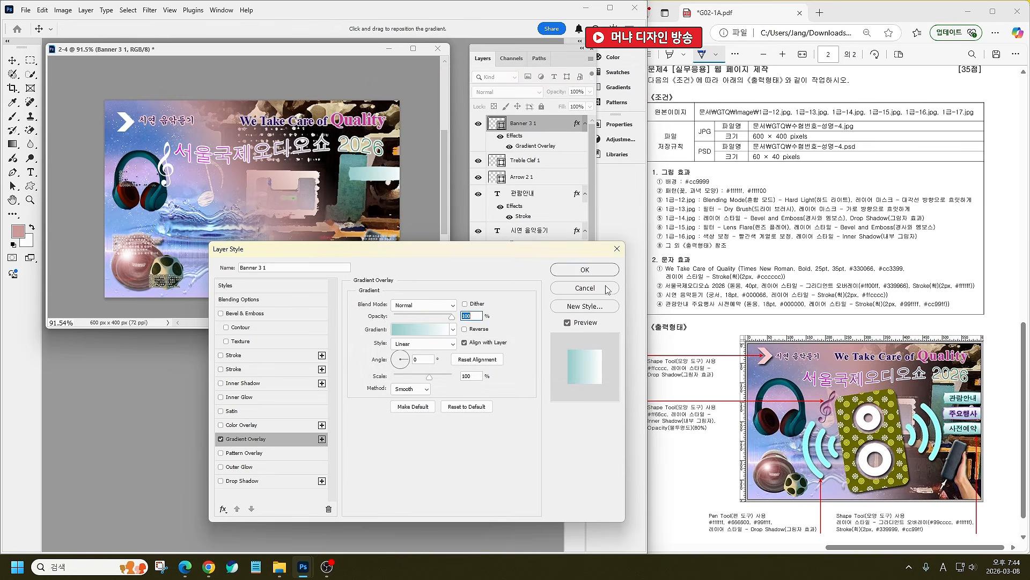
{"action": "left_click_drag", "start_coordinate": [403, 358], "coordinate": [399, 334]}
Step: Add a 2 px outside Stroke in colour #339999 to the banner shape and apply the layer style
{"action": "left_click", "coordinate": [235, 371]}
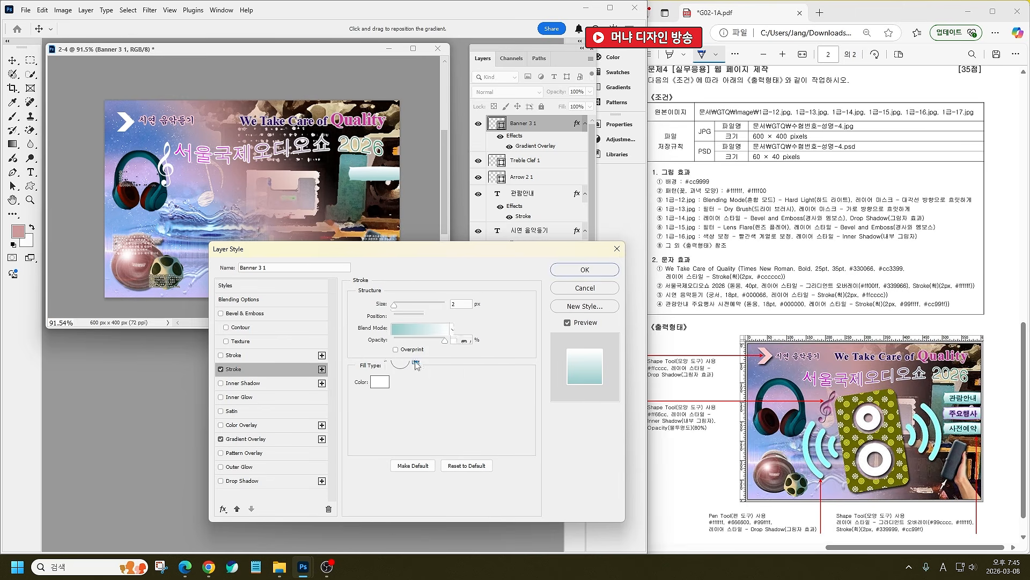
{"action": "left_click", "coordinate": [380, 383]}
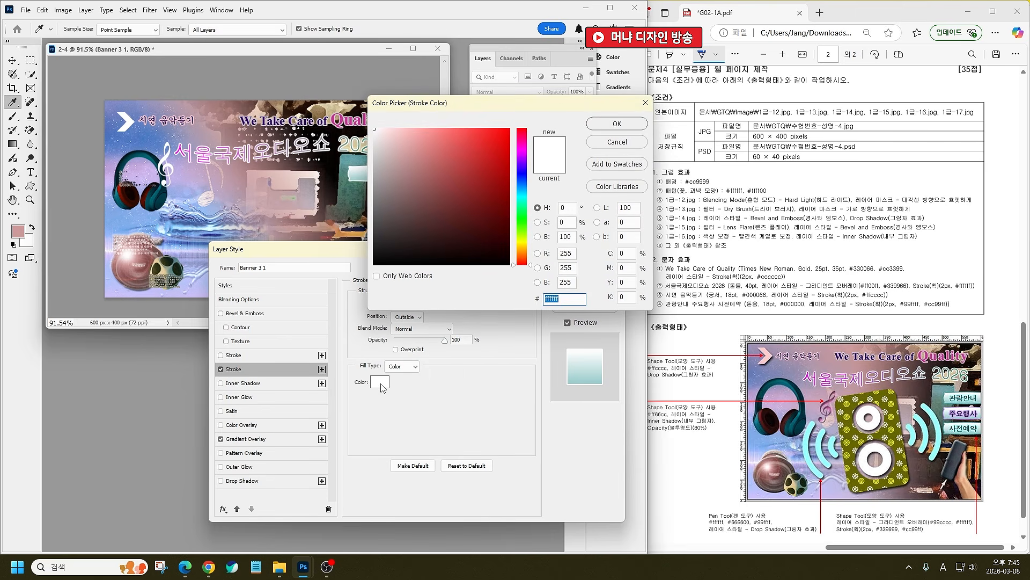
{"action": "type", "text": "339999"}
{"action": "key", "text": "Return"}
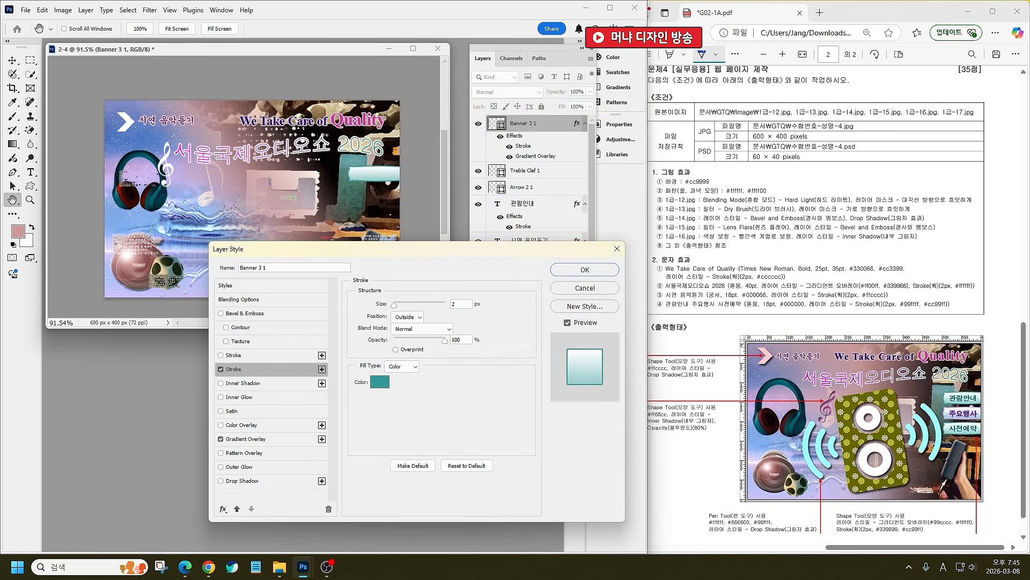
{"action": "key", "text": "Return"}
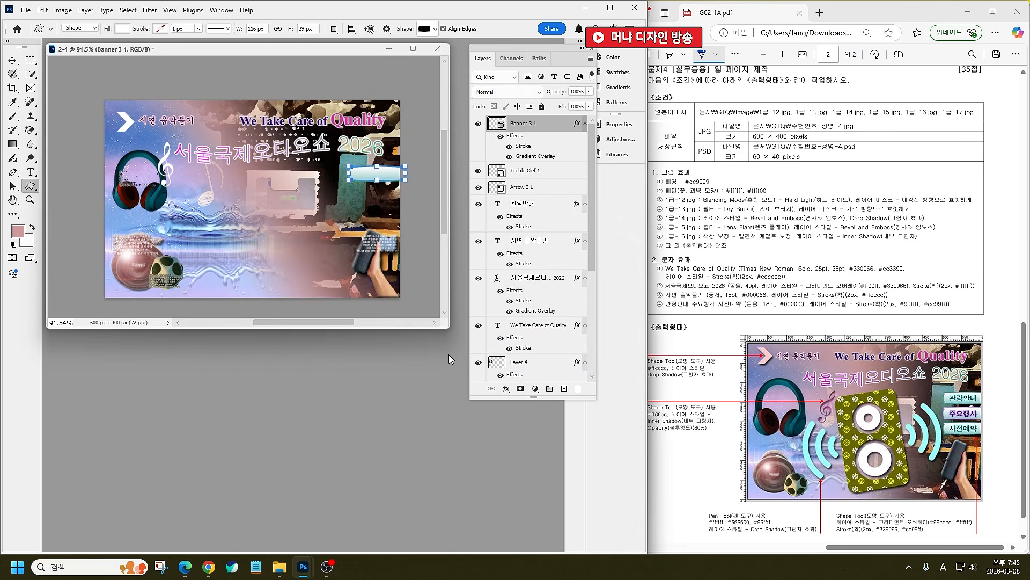
Step: Place the banner layer beneath the "관람안내" text layer and adjust both positions so the text sits inside the banner
{"action": "key", "text": "ctrl+bracketleft"}
{"action": "key", "text": "ctrl+bracketleft"}
{"action": "key", "text": "ctrl+bracketleft"}
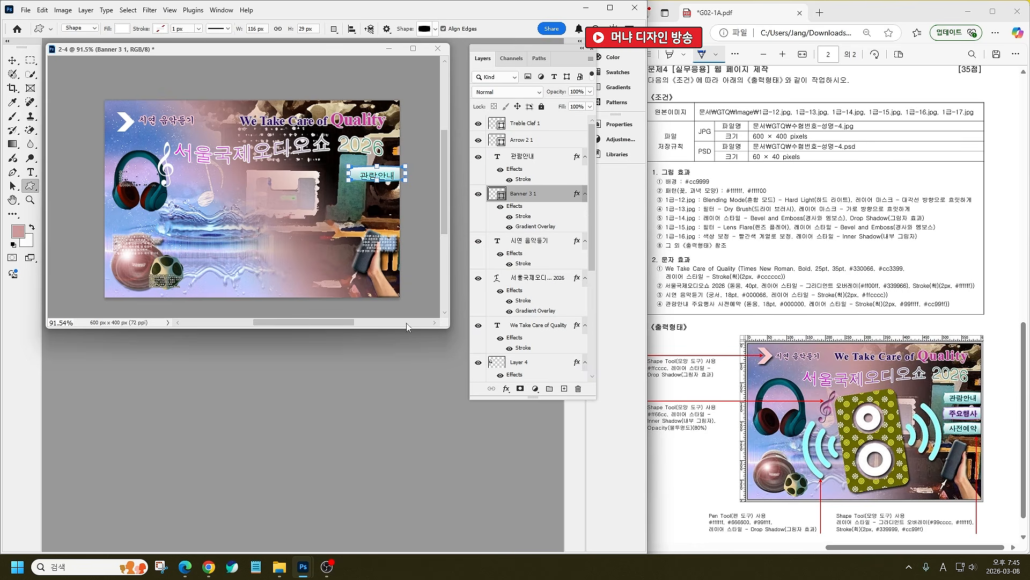
{"action": "left_click", "coordinate": [12, 60]}
{"action": "left_click_drag", "start_coordinate": [383, 182], "coordinate": [383, 176]}
{"action": "scroll", "coordinate": [374, 139], "scroll_direction": "up", "scroll_amount": 5}
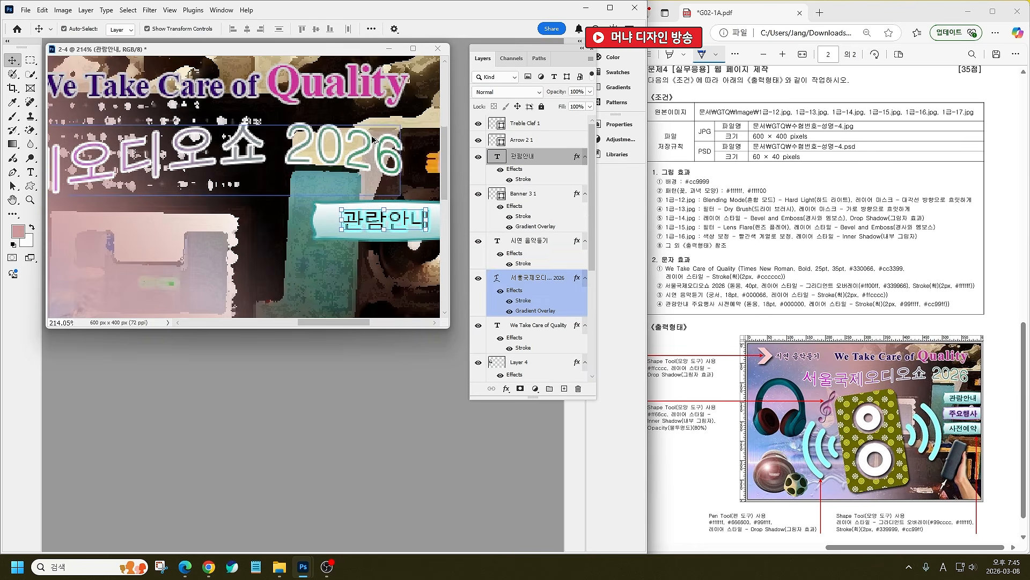
{"action": "left_click_drag", "start_coordinate": [318, 226], "coordinate": [329, 226]}
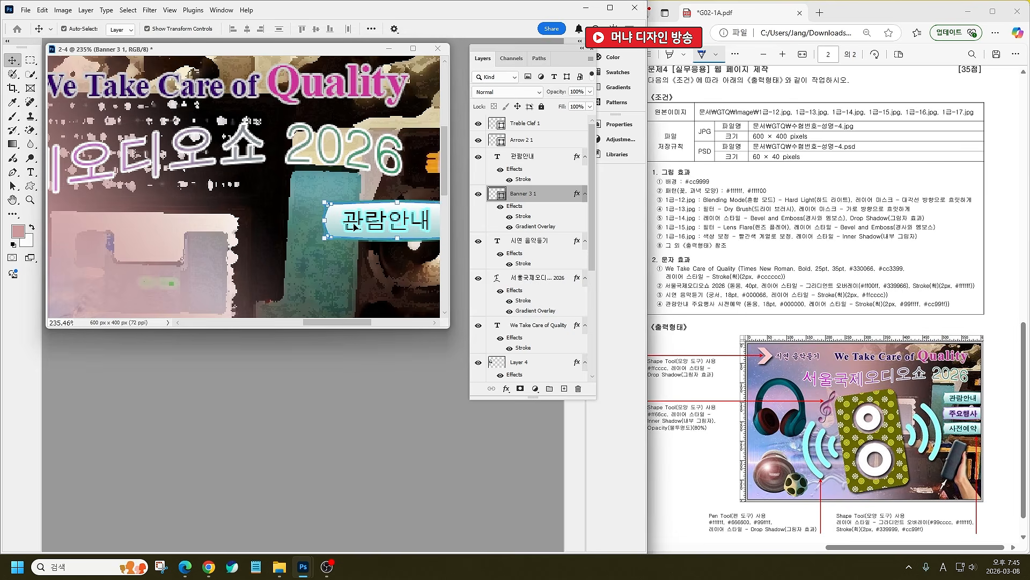
Step: Duplicate the "관람안내" text with its banner twice, stacking the two copies below the original
{"action": "left_click", "coordinate": [384, 222], "text": "shift"}
{"action": "scroll", "coordinate": [386, 221], "scroll_direction": "down", "scroll_amount": 3}
{"action": "left_click_drag", "start_coordinate": [406, 224], "coordinate": [404, 260]}
{"action": "scroll", "coordinate": [407, 278], "scroll_direction": "down", "scroll_amount": 2}
Step: Shift the top and middle text-and-banner pairs slightly upward so the three buttons are evenly spaced
{"action": "left_click", "coordinate": [409, 215]}
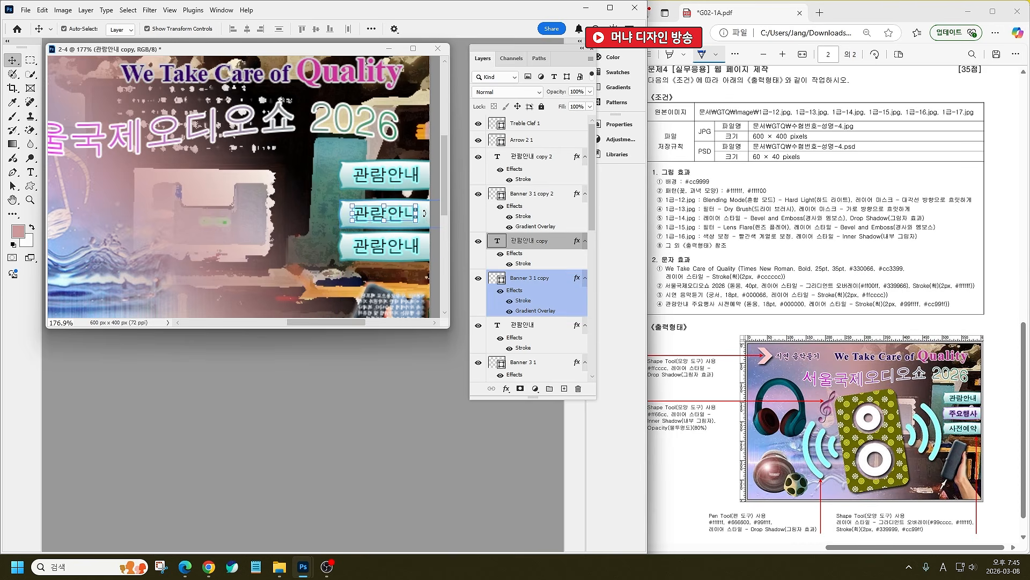
{"action": "key", "text": "ctrl+t"}
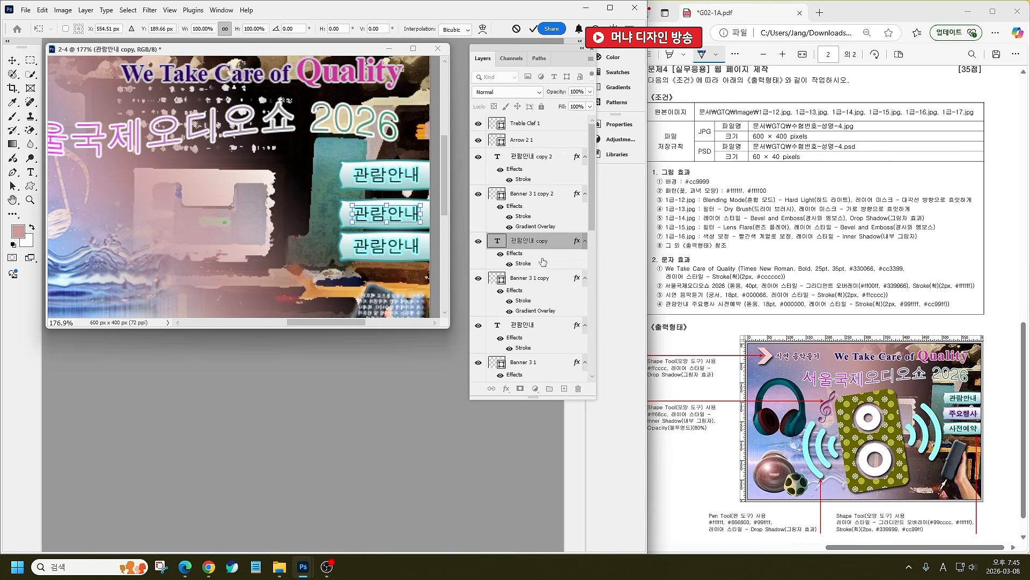
{"action": "left_click", "coordinate": [541, 290], "text": "shift"}
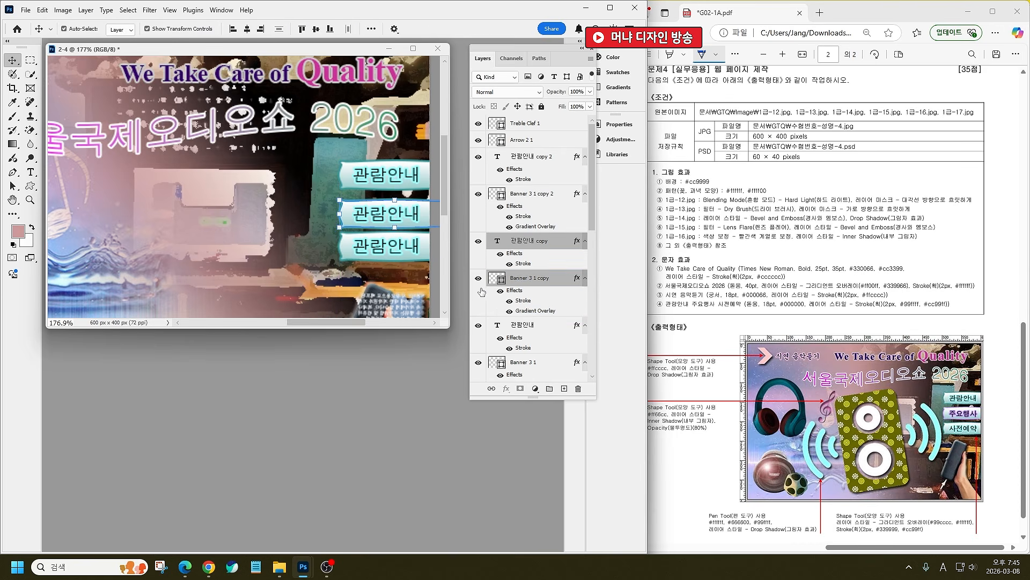
{"action": "left_click", "coordinate": [531, 324]}
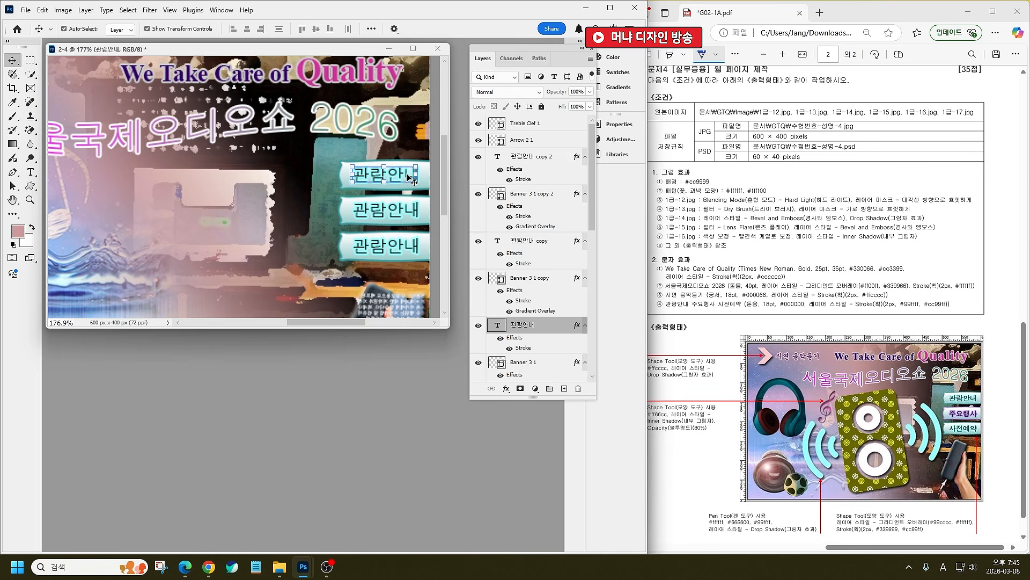
{"action": "left_click", "coordinate": [535, 290], "text": "shift"}
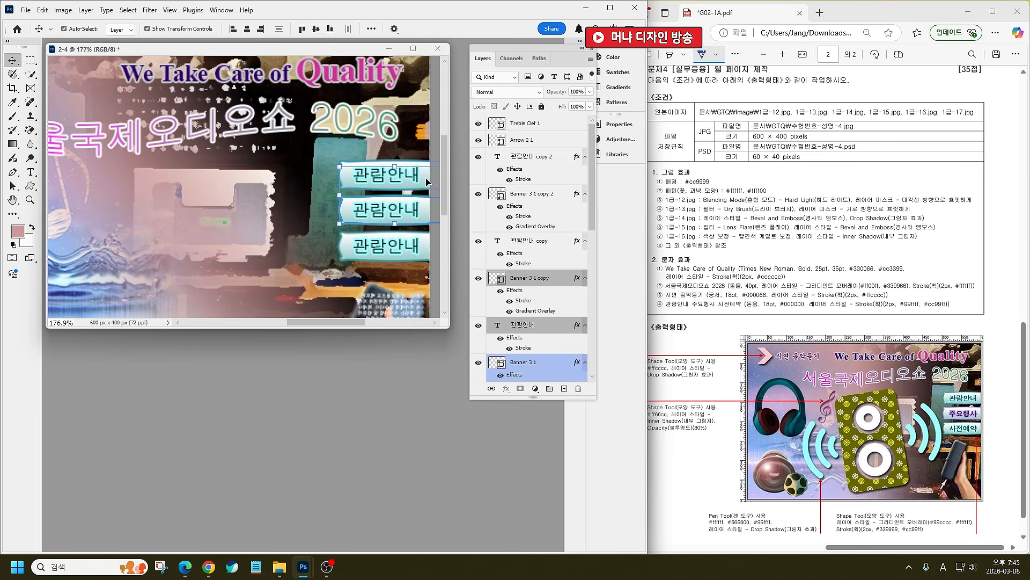
{"action": "left_click", "coordinate": [540, 371], "text": "shift"}
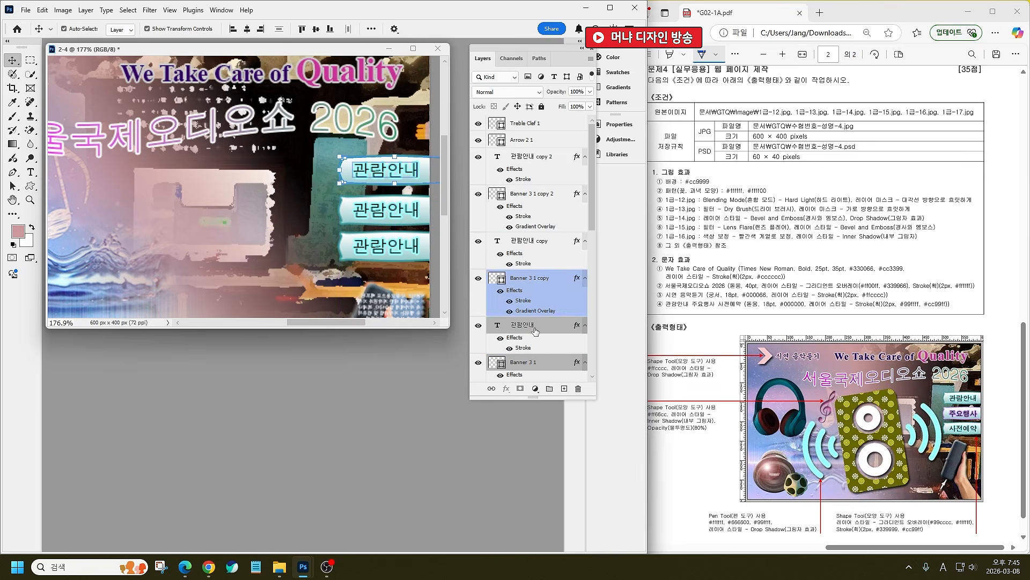
{"action": "left_click", "coordinate": [539, 288]}
{"action": "left_click", "coordinate": [531, 246], "text": "shift"}
{"action": "left_click_drag", "start_coordinate": [413, 214], "coordinate": [412, 214]}
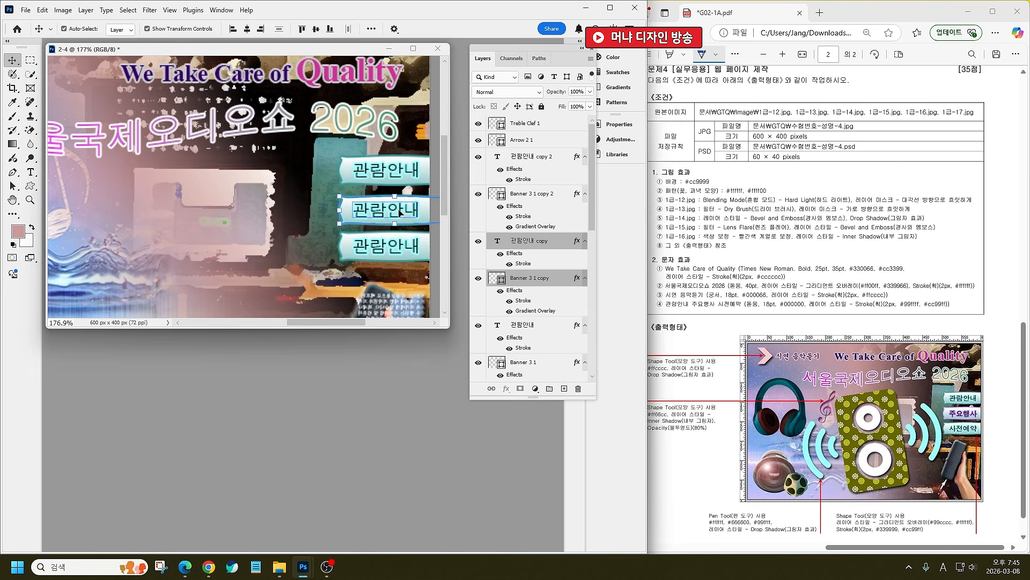
Step: Change the middle button's text to "주요행사" and the bottom button's text to "사전예약"
{"action": "double_click", "coordinate": [390, 210]}
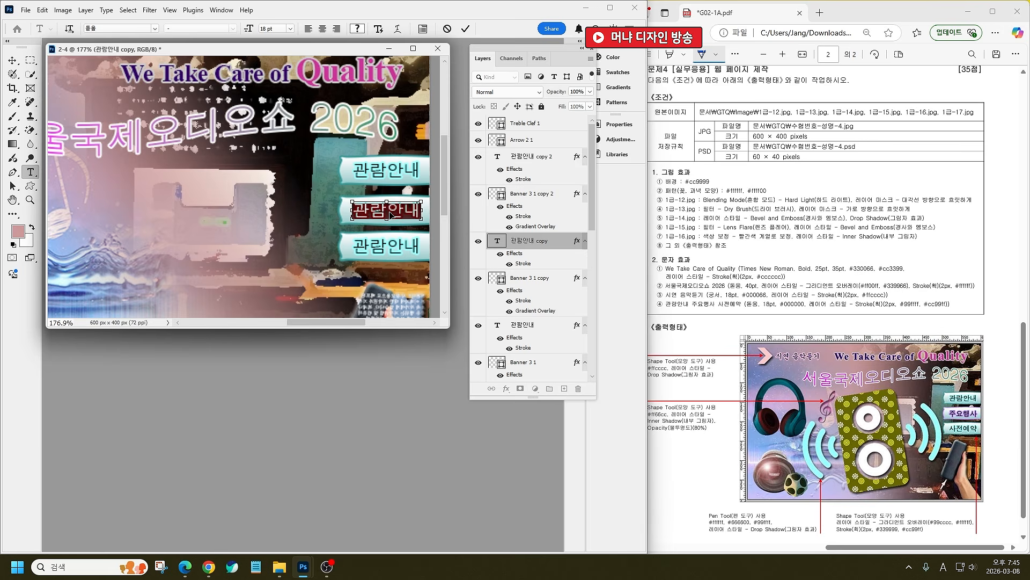
{"action": "key", "text": "Hangul"}
{"action": "type", "text": "ㅈㅜ요행사"}
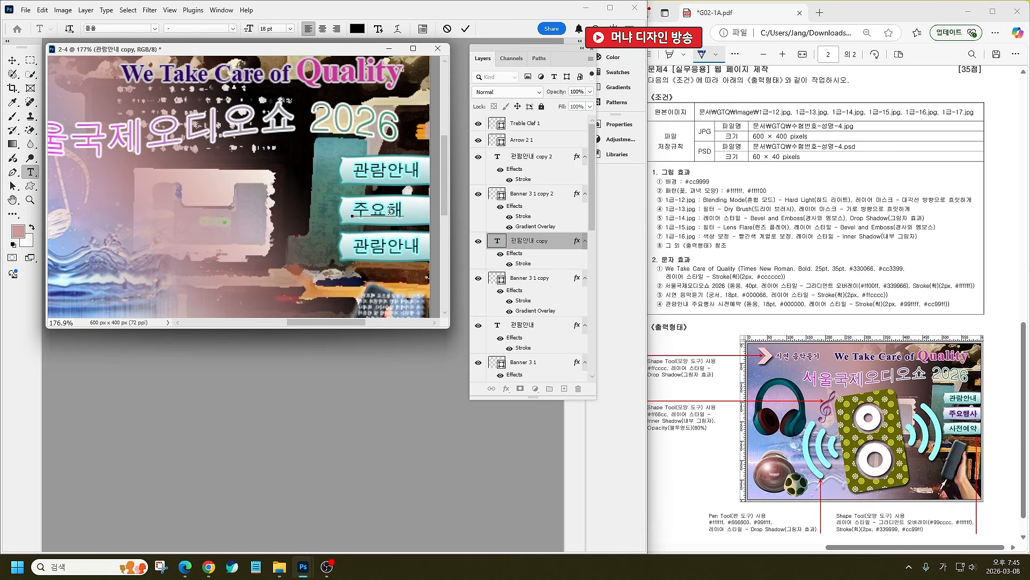
{"action": "double_click", "coordinate": [386, 248]}
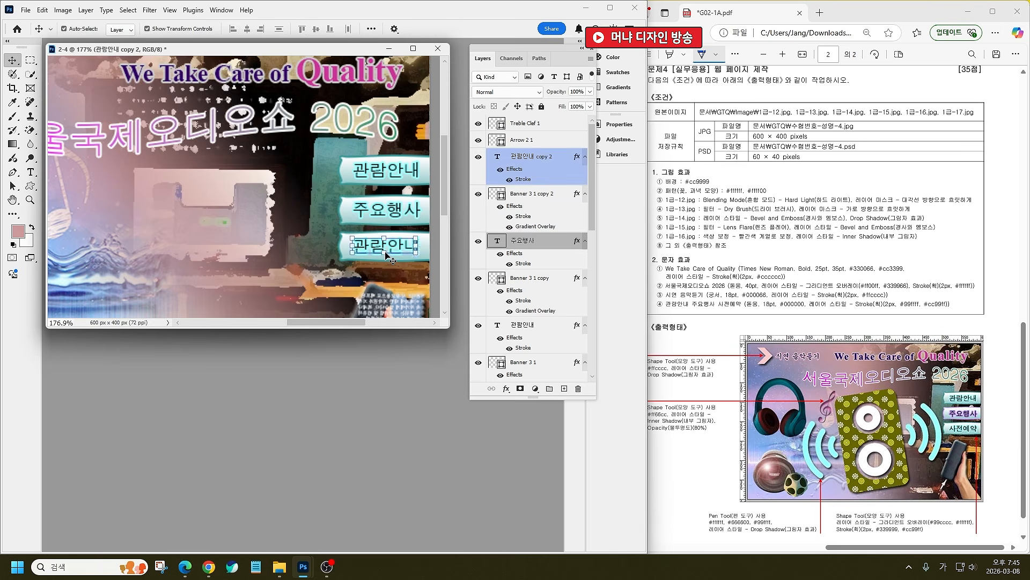
{"action": "type", "text": "사전예약"}
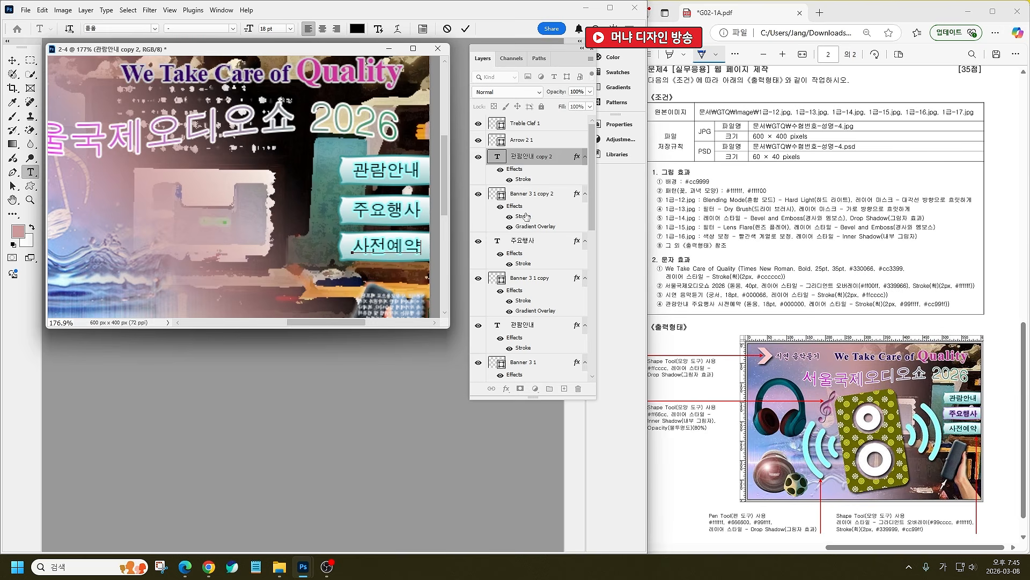
{"action": "key", "text": "ctrl+Return"}
{"action": "key", "text": "v"}
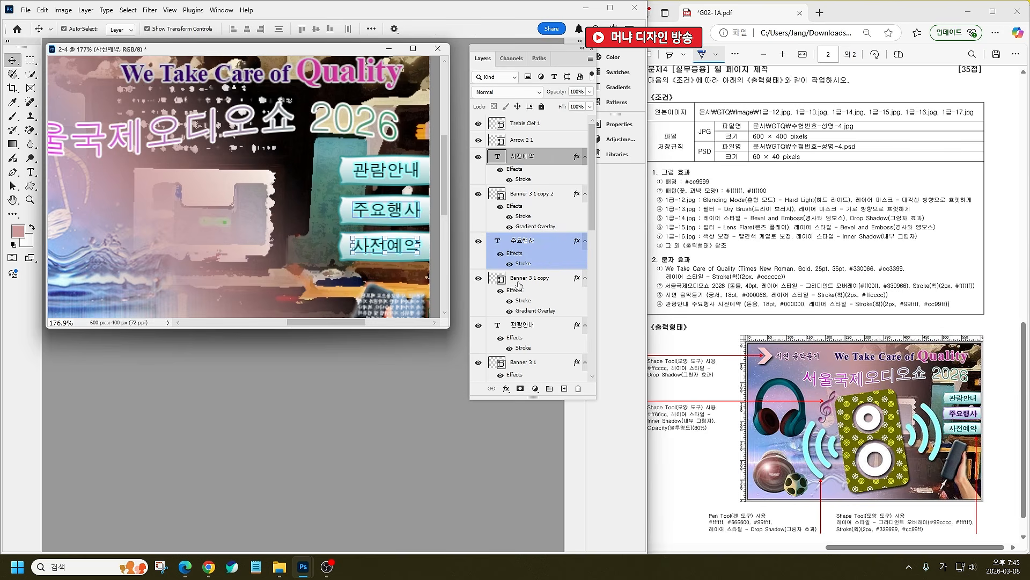
Step: Change the stroke colour of the "주요행사" text to #cc99ff
{"action": "left_click", "coordinate": [499, 245]}
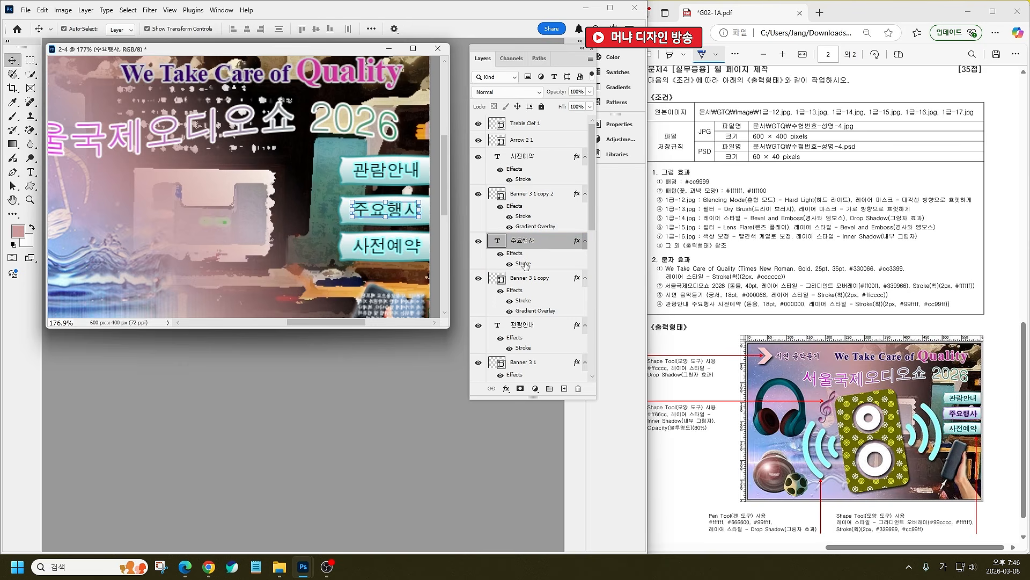
{"action": "double_click", "coordinate": [524, 264]}
{"action": "left_click", "coordinate": [379, 382]}
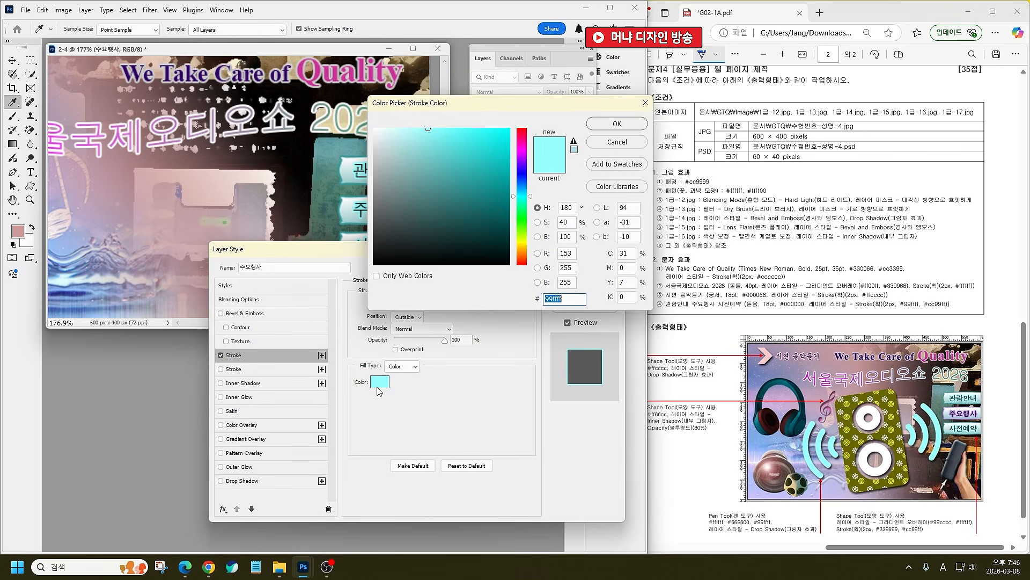
{"action": "type", "text": "c9f"}
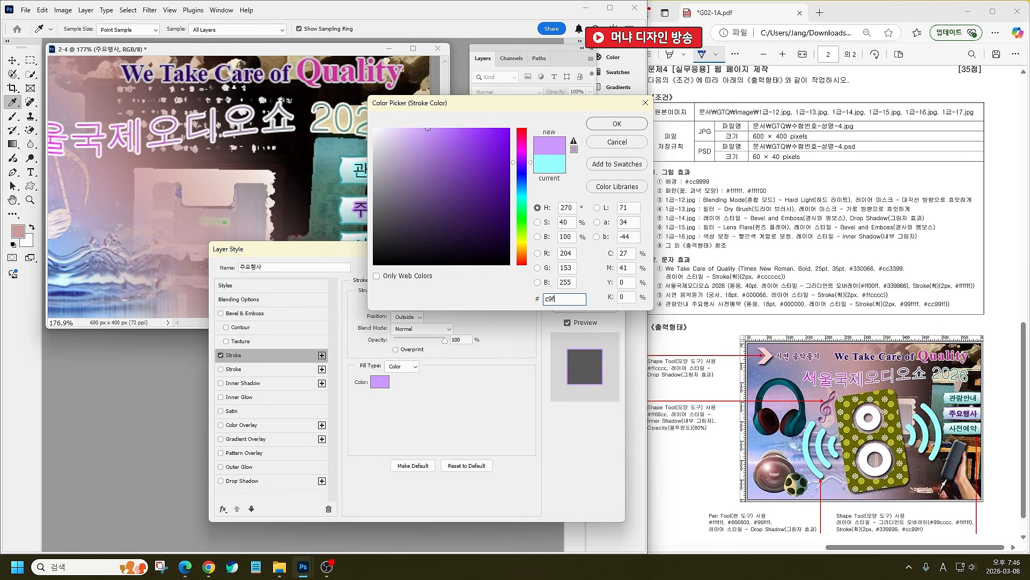
{"action": "key", "text": "Return"}
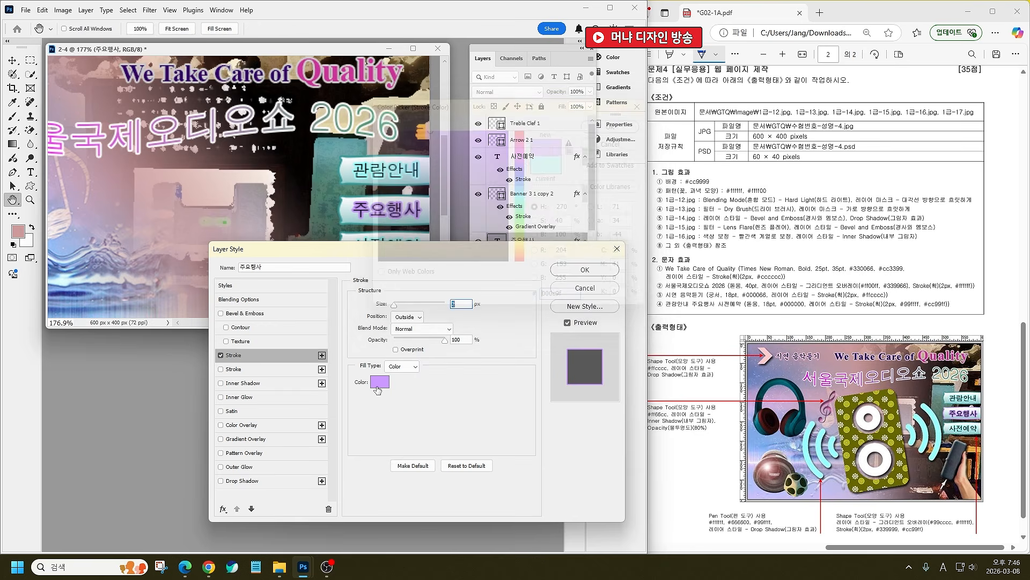
{"action": "key", "text": "Return"}
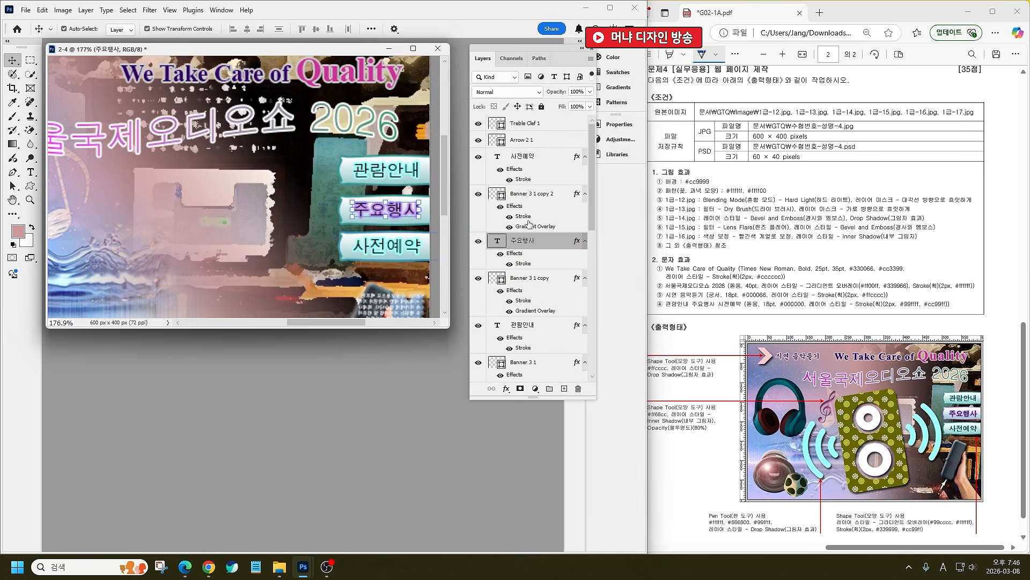
Step: Change the stroke colour of the banner behind "주요행사" to #cc99ff
{"action": "left_click", "coordinate": [526, 217]}
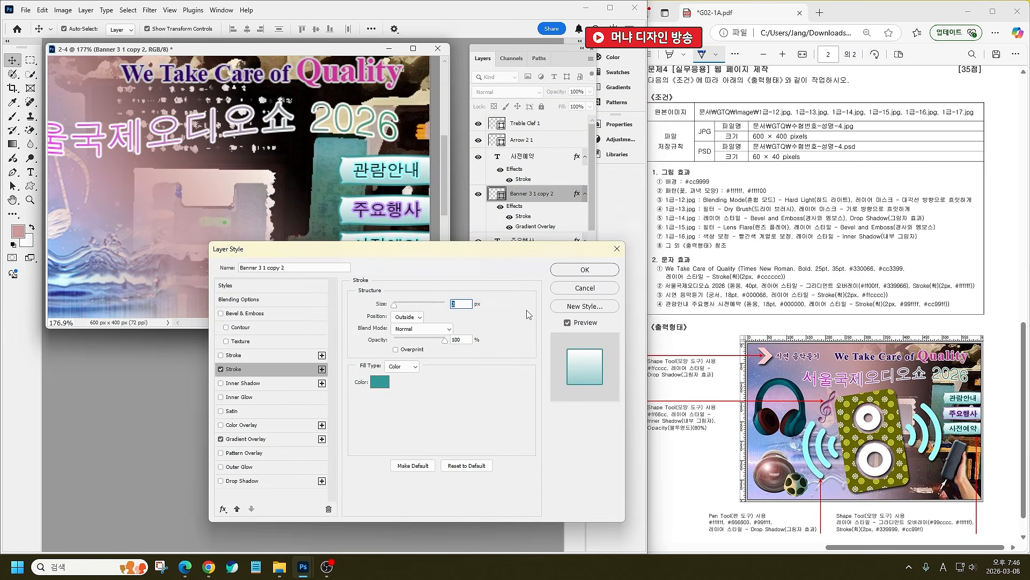
{"action": "key", "text": "Escape"}
{"action": "double_click", "coordinate": [519, 301]}
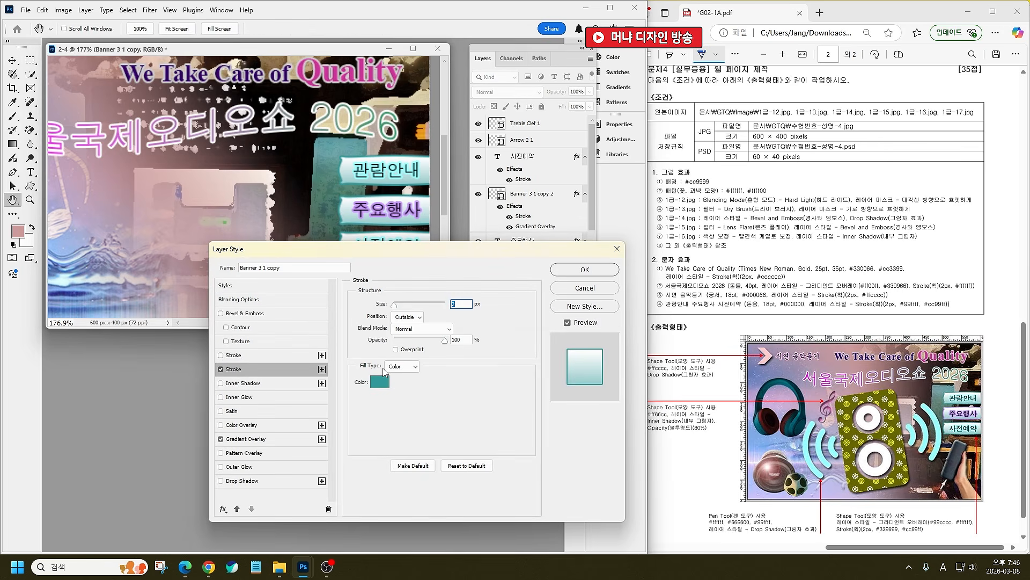
{"action": "left_click", "coordinate": [379, 382]}
{"action": "type", "text": "cc99ff"}
{"action": "key", "text": "Return"}
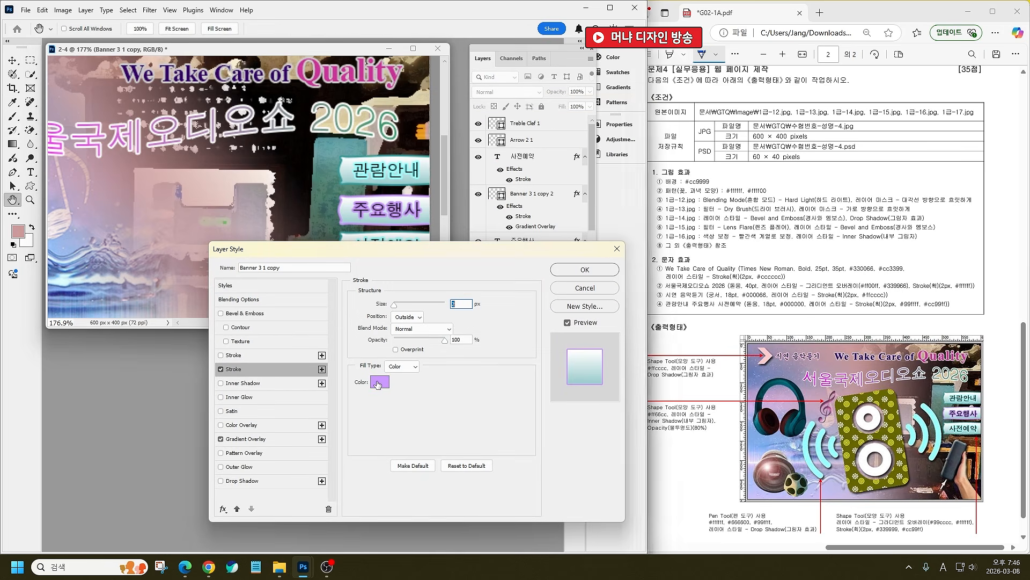
{"action": "key", "text": "Return"}
{"action": "key", "text": "v"}
Step: Fill the arrow beside "시연 음악듣기" with #ffcccc and give it a Drop Shadow
{"action": "scroll", "coordinate": [378, 289], "scroll_direction": "down", "scroll_amount": 5}
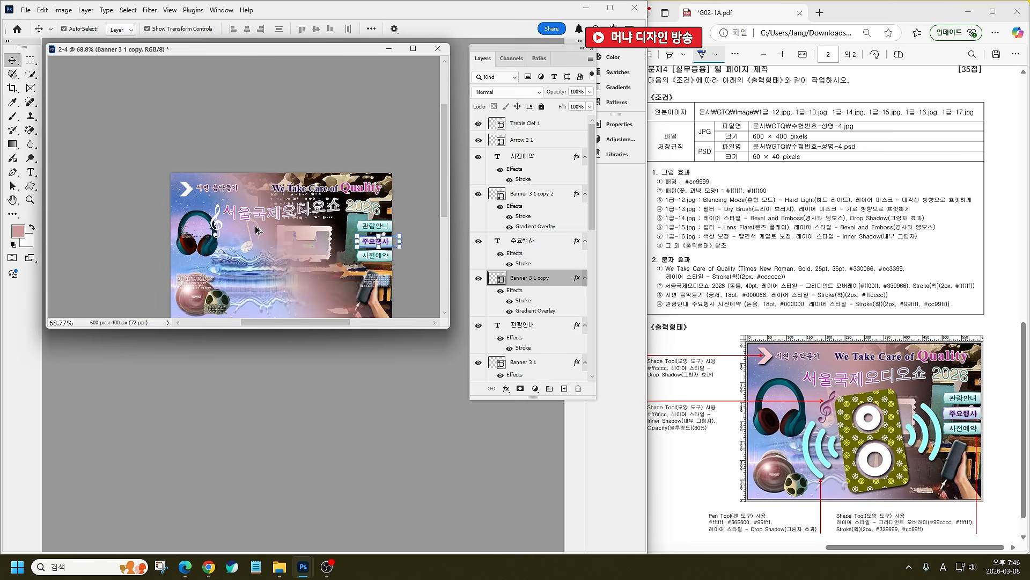
{"action": "scroll", "coordinate": [180, 189], "scroll_direction": "up", "scroll_amount": 5}
{"action": "left_click", "coordinate": [514, 140]}
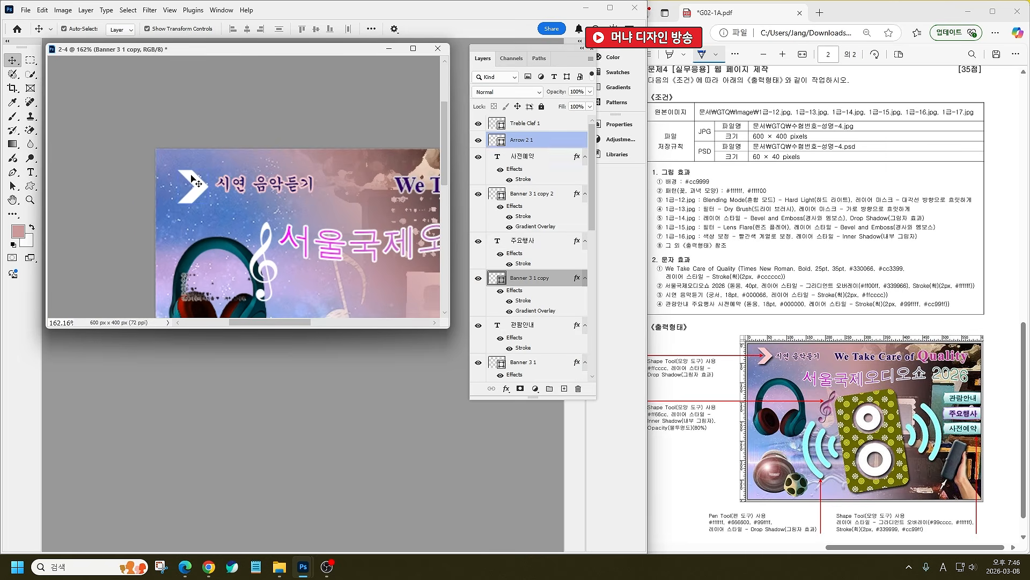
{"action": "double_click", "coordinate": [498, 141]}
{"action": "type", "text": "ffcccc"}
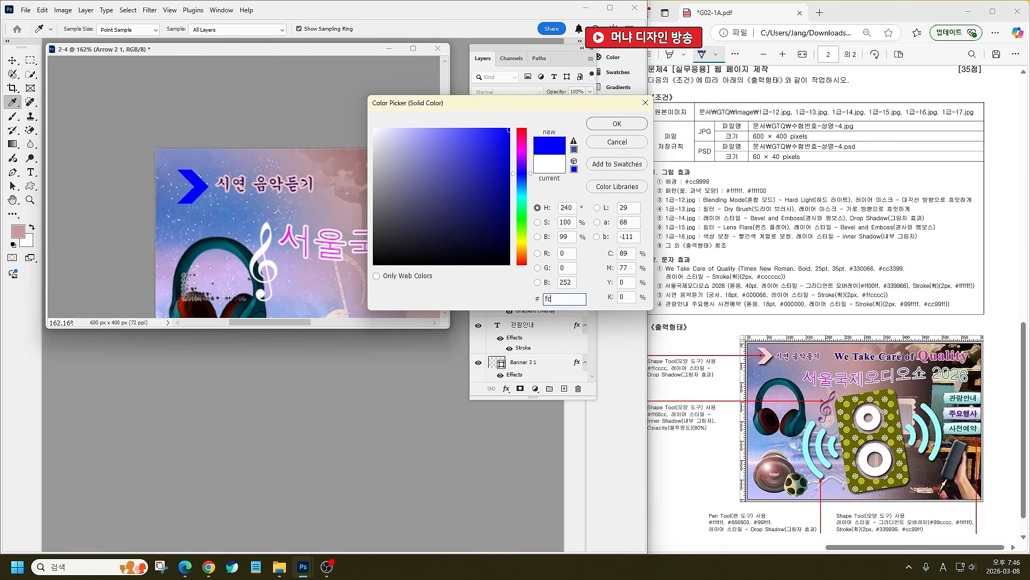
{"action": "key", "text": "Return"}
{"action": "left_click", "coordinate": [504, 395]}
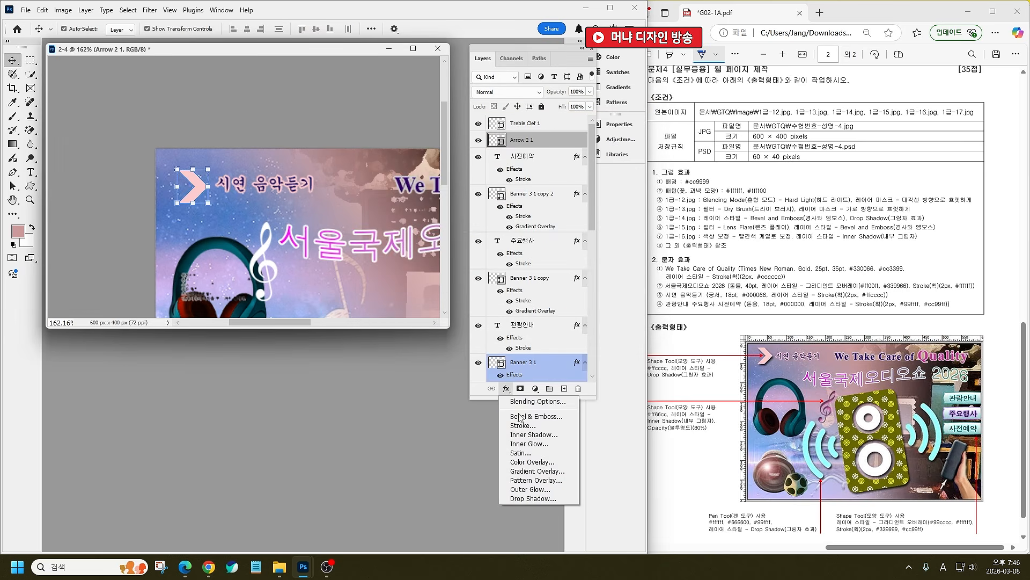
{"action": "left_click", "coordinate": [549, 500]}
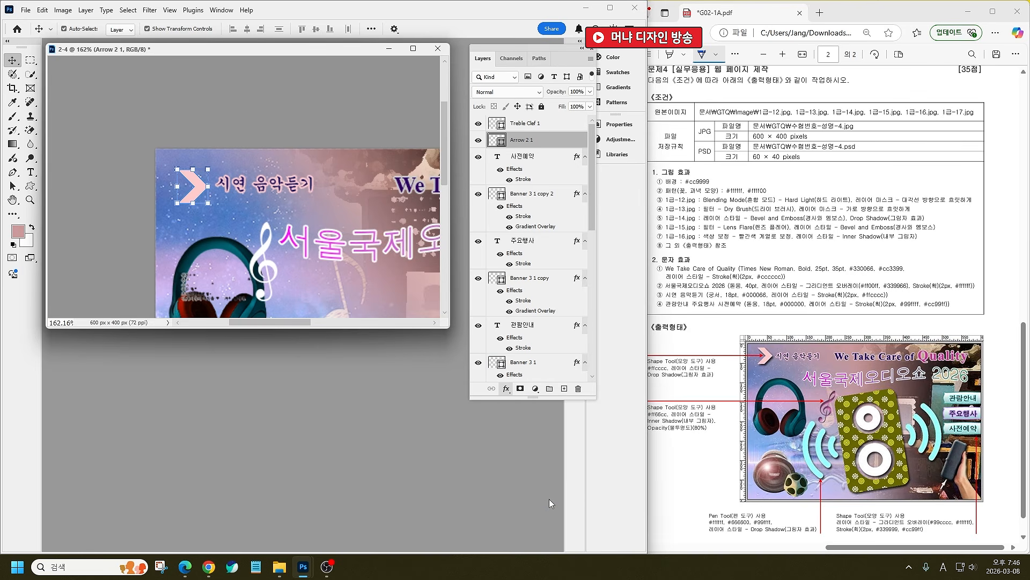
{"action": "key", "text": "Return"}
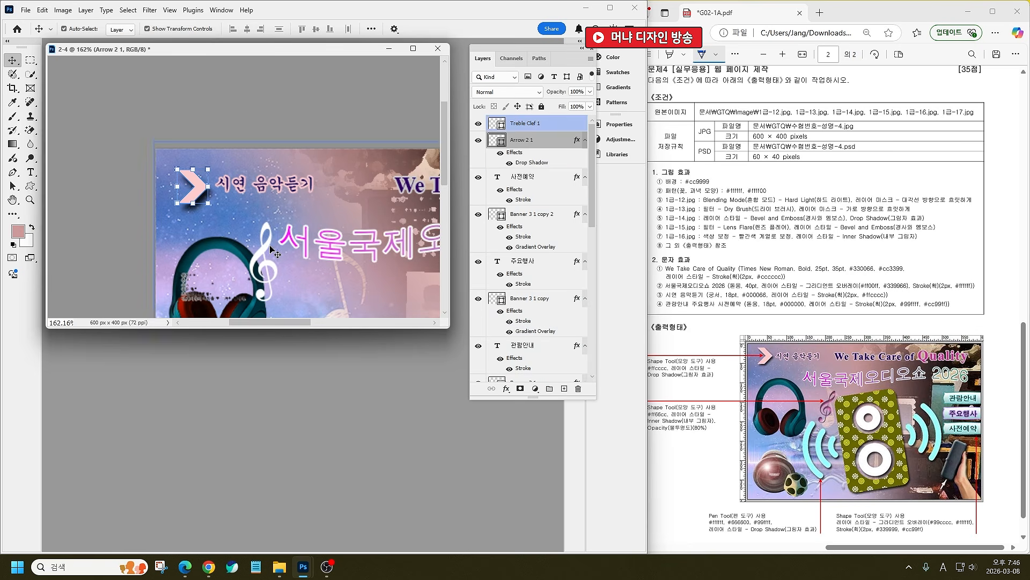
Step: Fill the treble clef with #ff66cc and give it an Inner Shadow
{"action": "double_click", "coordinate": [500, 124]}
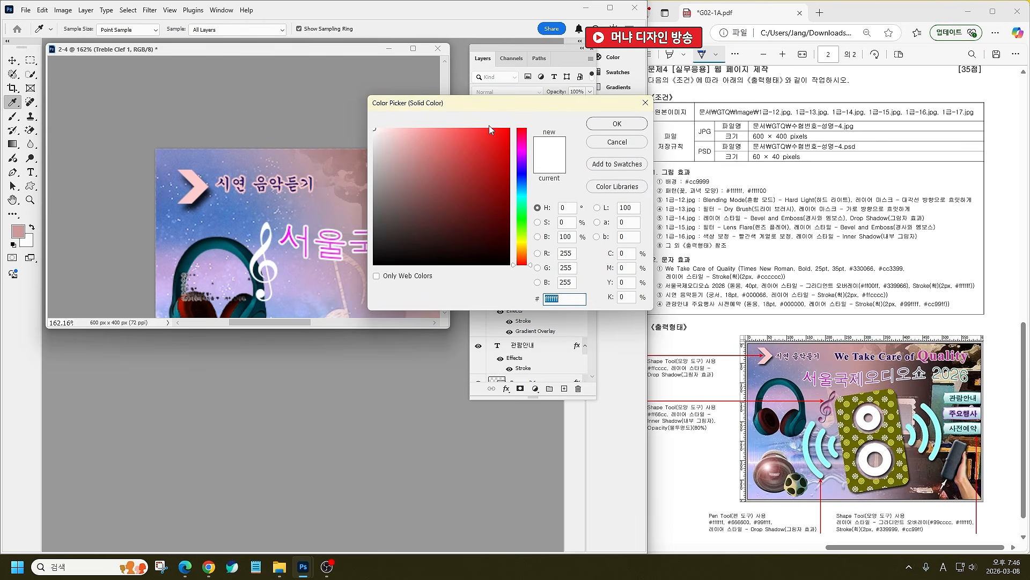
{"action": "type", "text": "ff66cc"}
{"action": "key", "text": "Return"}
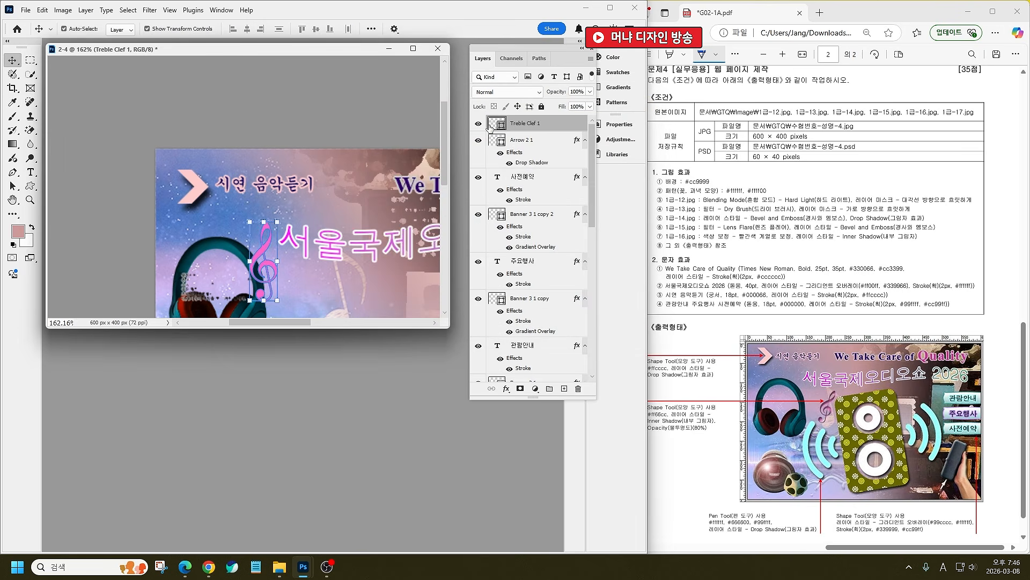
{"action": "left_click", "coordinate": [506, 388]}
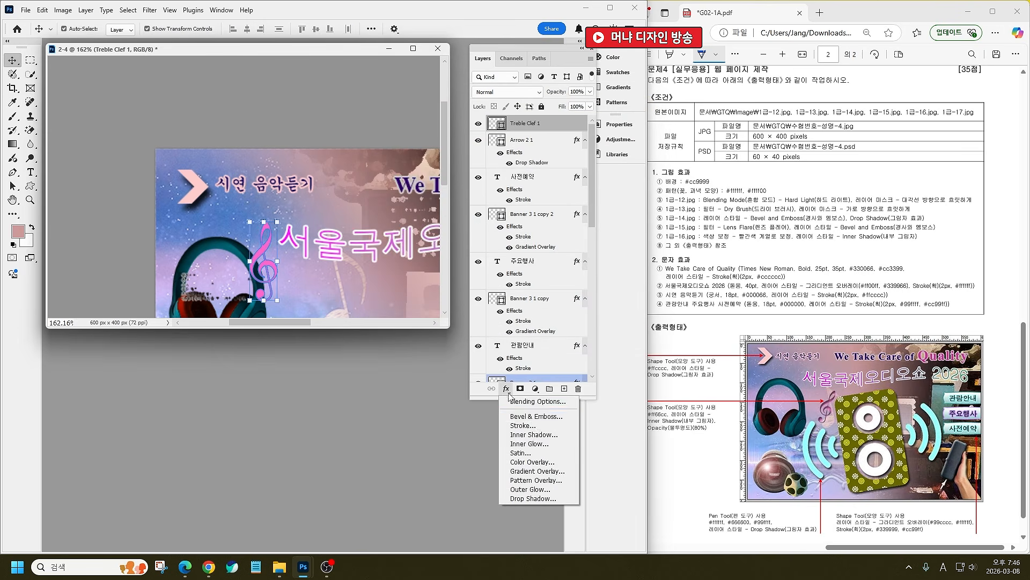
{"action": "left_click", "coordinate": [535, 436]}
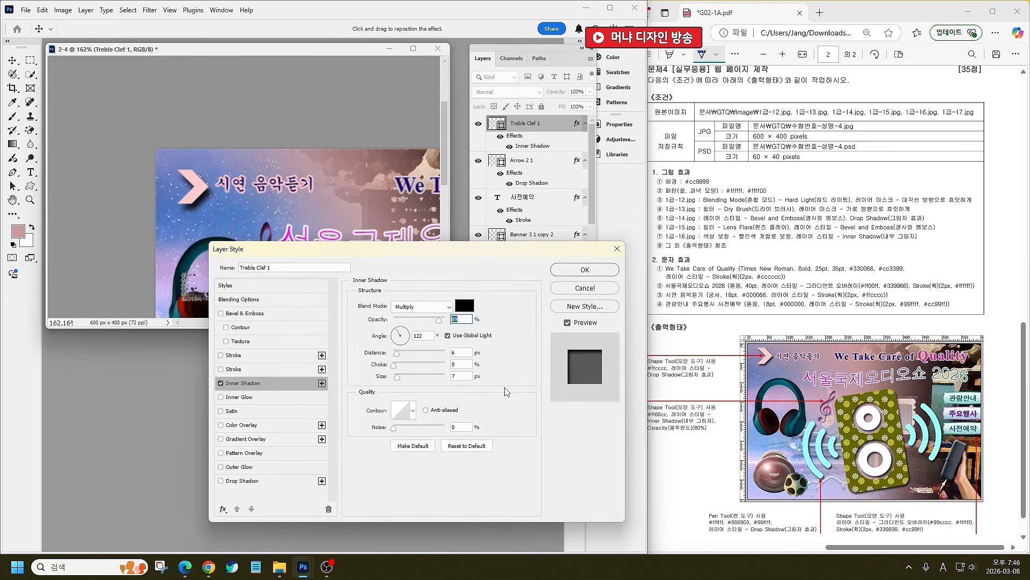
{"action": "left_click", "coordinate": [587, 274]}
Step: Set the treble clef layer's opacity to 80%
{"action": "left_click", "coordinate": [574, 91]}
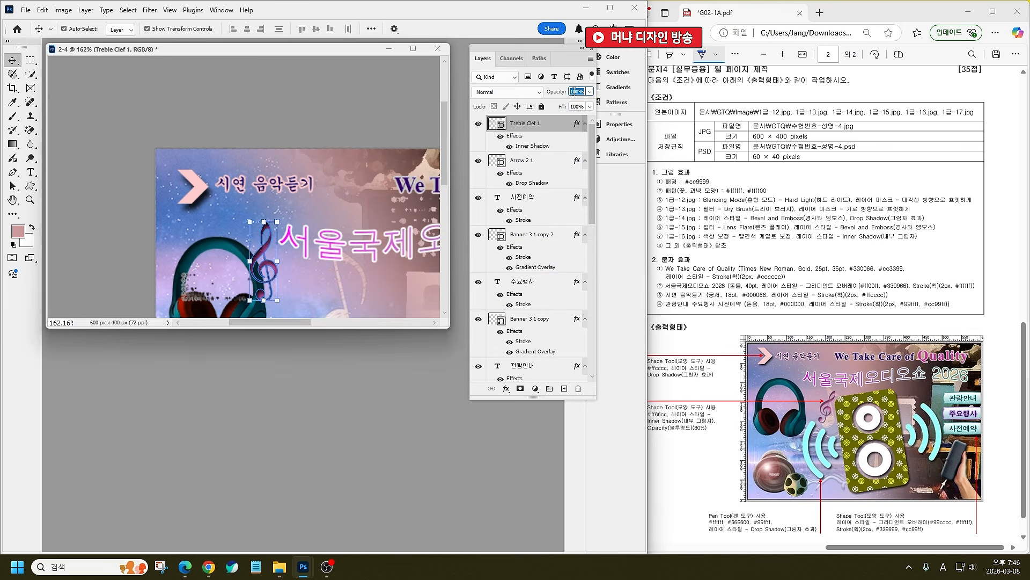
{"action": "type", "text": "80"}
{"action": "key", "text": "Return"}
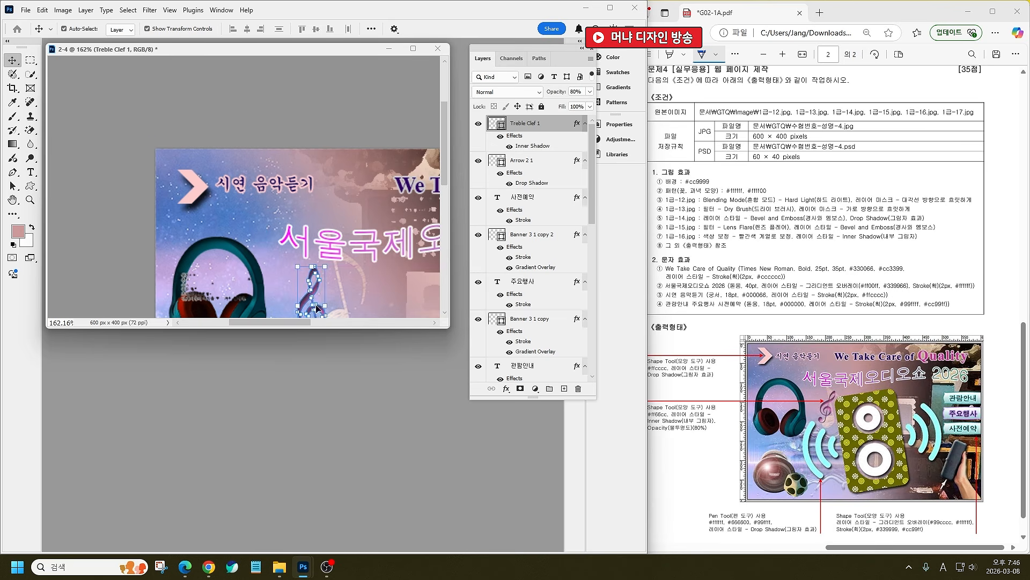
Step: Rotate the treble clef about 32 degrees, scale it to about 84% and place it beside the headphones, under the curved title
{"action": "scroll", "coordinate": [290, 188], "scroll_direction": "down", "scroll_amount": 3}
{"action": "key", "text": "ctrl+0"}
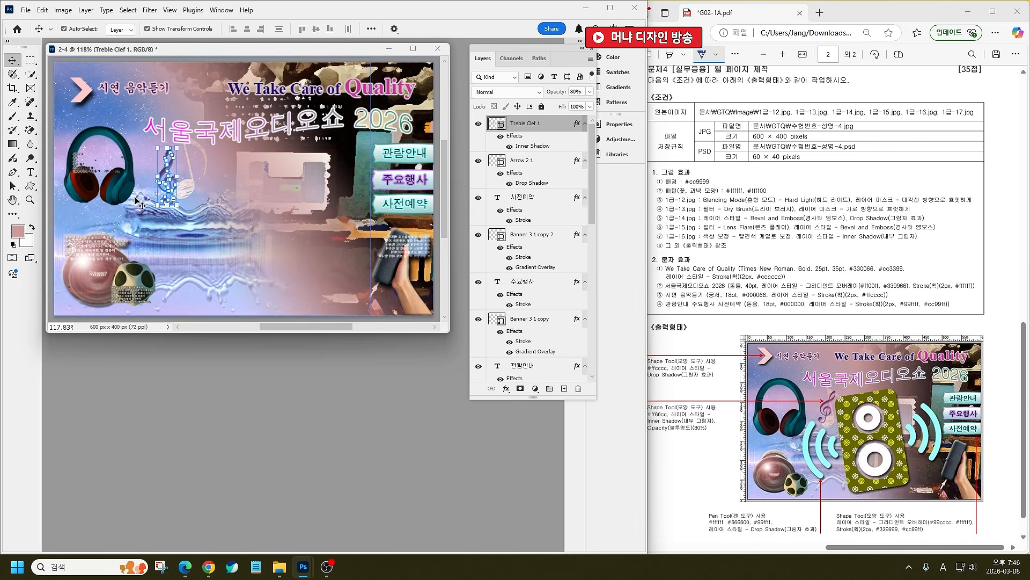
{"action": "mouse_move", "coordinate": [185, 166]}
{"action": "left_mouse_down"}
{"action": "mouse_move", "coordinate": [205, 159]}
{"action": "mouse_move", "coordinate": [166, 178]}
{"action": "mouse_move", "coordinate": [194, 161]}
{"action": "left_mouse_up"}
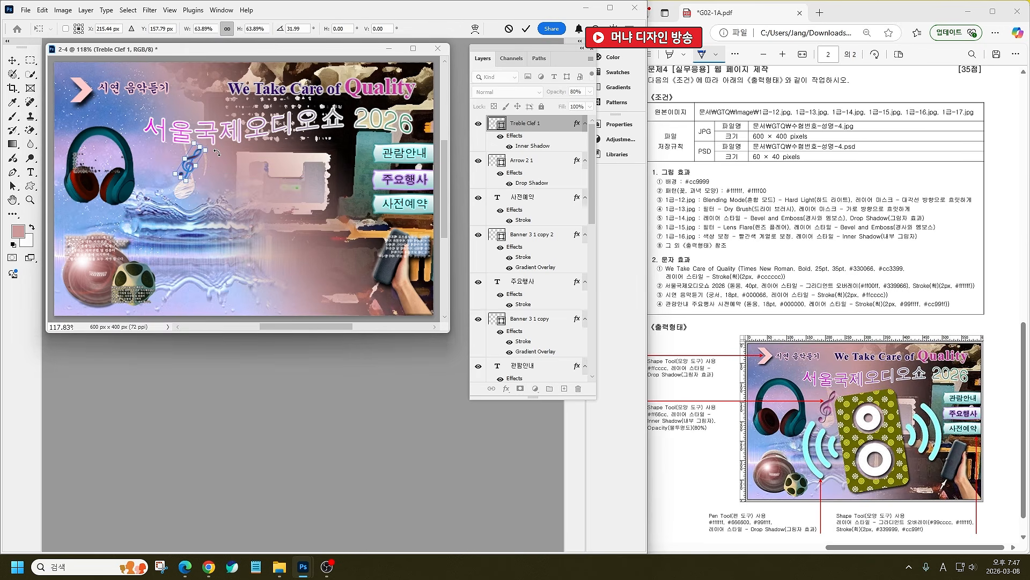
{"action": "left_click_drag", "start_coordinate": [185, 183], "coordinate": [183, 193]}
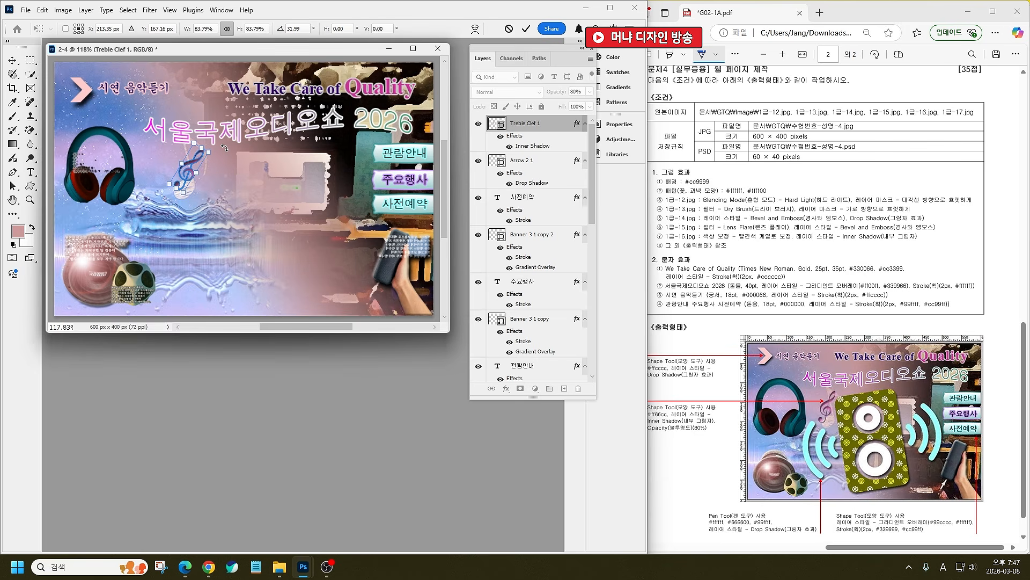
{"action": "mouse_move", "coordinate": [195, 165]}
{"action": "left_mouse_down"}
{"action": "mouse_move", "coordinate": [213, 161]}
{"action": "mouse_move", "coordinate": [210, 172]}
{"action": "left_mouse_up"}
{"action": "key", "text": "Return"}
Step: Add a new empty layer above the treble clef layer
{"action": "scroll", "coordinate": [527, 139], "scroll_direction": "up", "scroll_amount": 7}
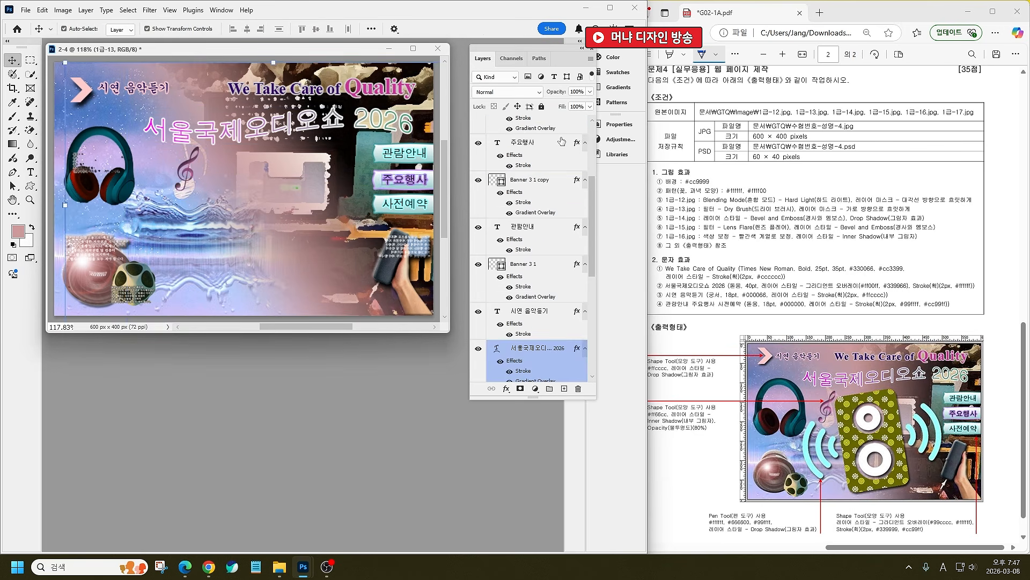
{"action": "left_click", "coordinate": [554, 137]}
{"action": "left_click", "coordinate": [242, 230]}
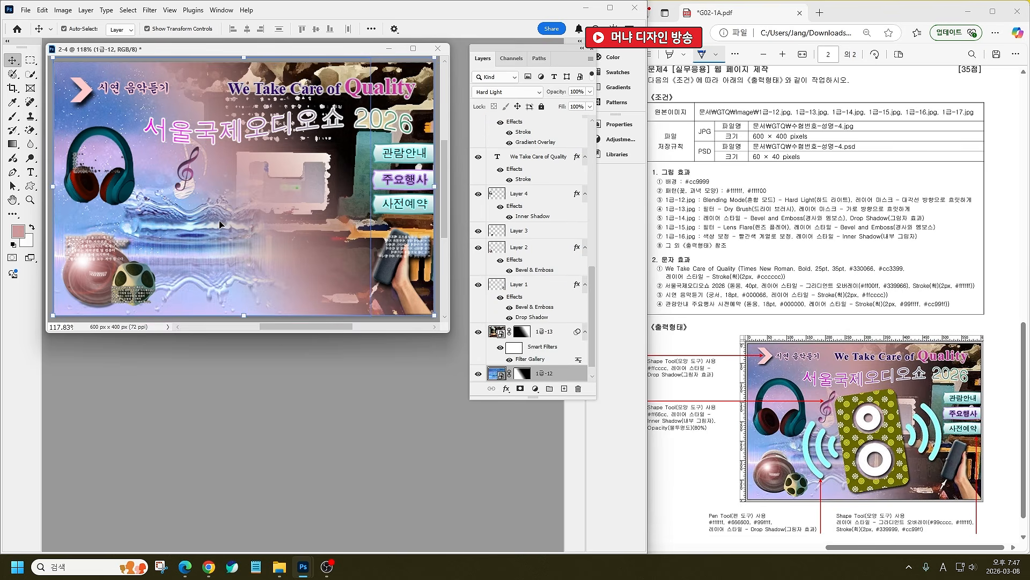
{"action": "scroll", "coordinate": [531, 215], "scroll_direction": "up", "scroll_amount": 10}
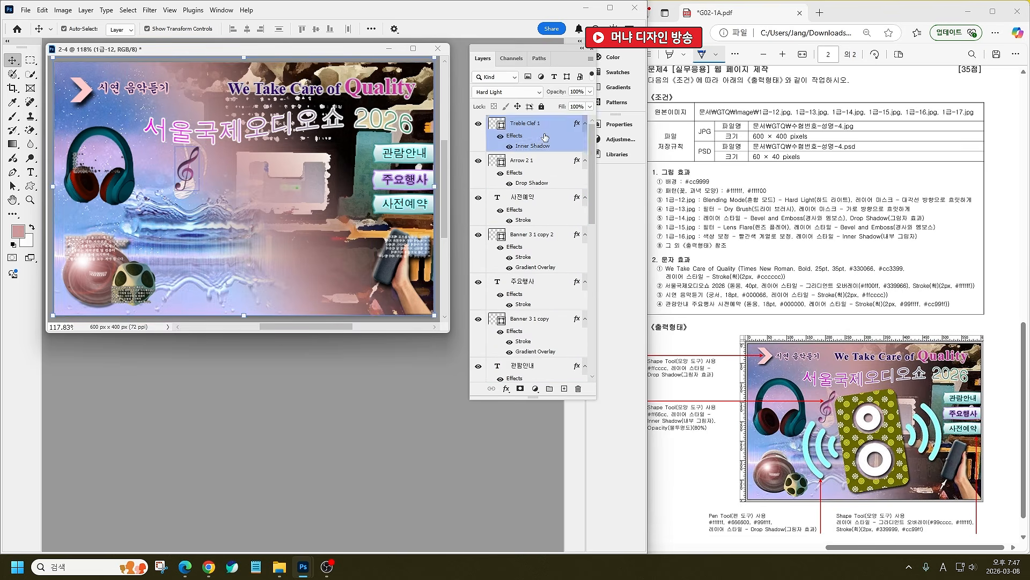
{"action": "left_click", "coordinate": [564, 389]}
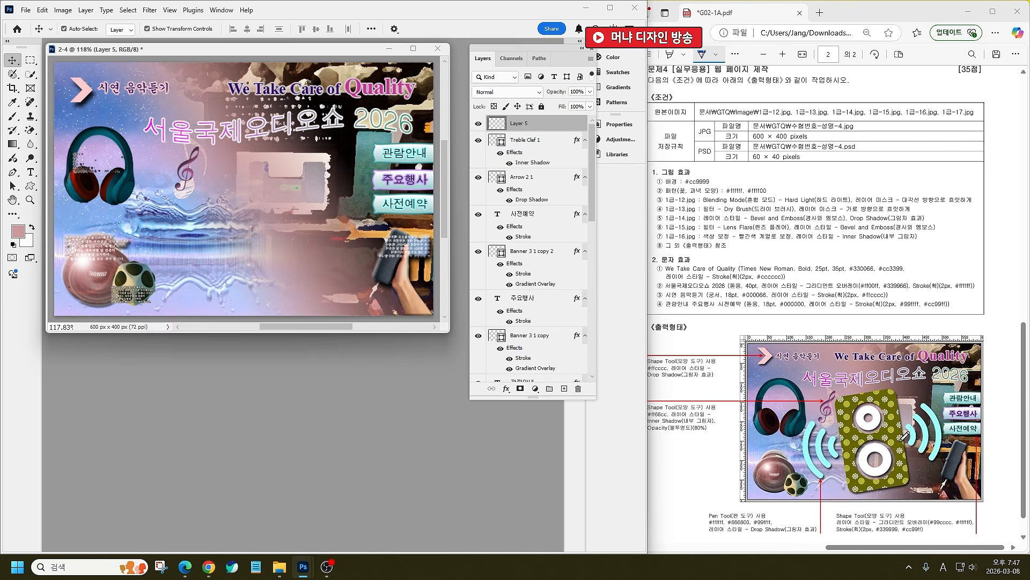
Step: In the exam PDF, underline the Pen Tool colour values #ffffff, #666600 and #99ffff
{"action": "scroll", "coordinate": [861, 464], "scroll_direction": "down", "scroll_amount": 1}
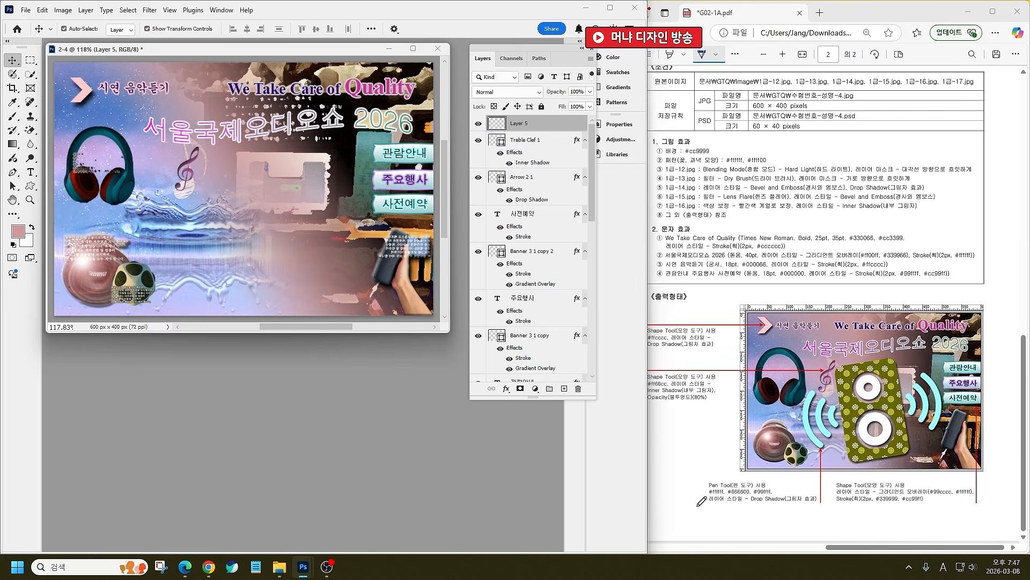
{"action": "left_click", "coordinate": [722, 489]}
{"action": "left_click_drag", "start_coordinate": [710, 493], "coordinate": [774, 493]}
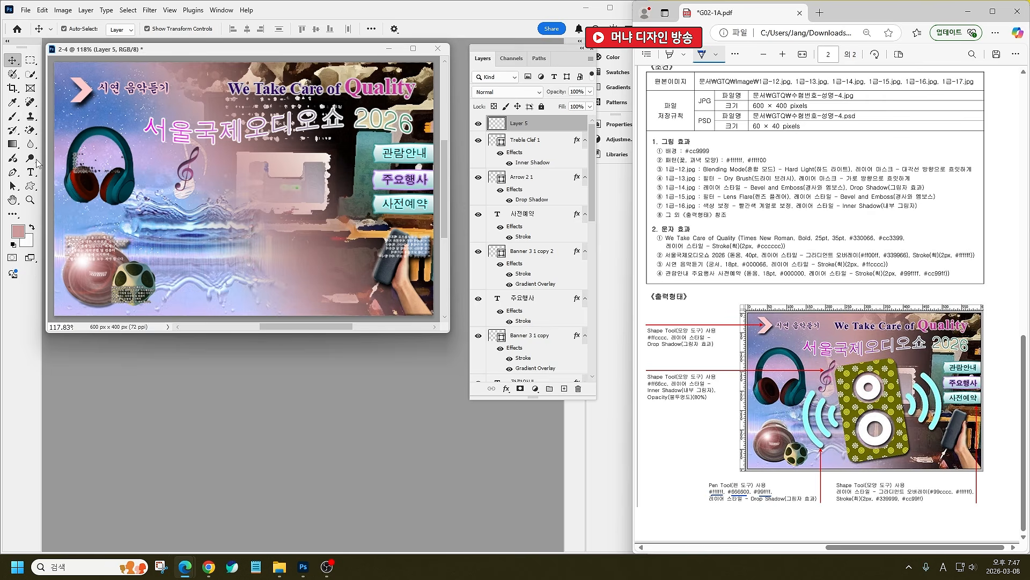
Step: Try to draw a rounded rectangle about 146 by 227 px with a 30 px corner radius in the middle of the canvas
{"action": "left_click", "coordinate": [30, 187]}
{"action": "right_click", "coordinate": [32, 190]}
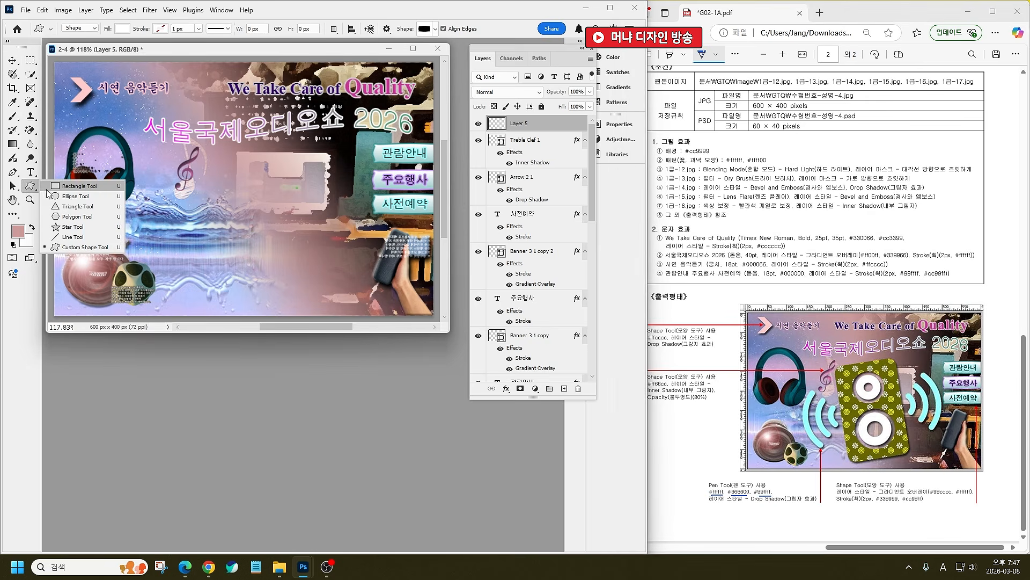
{"action": "left_click", "coordinate": [59, 188]}
{"action": "key", "text": "shift+u"}
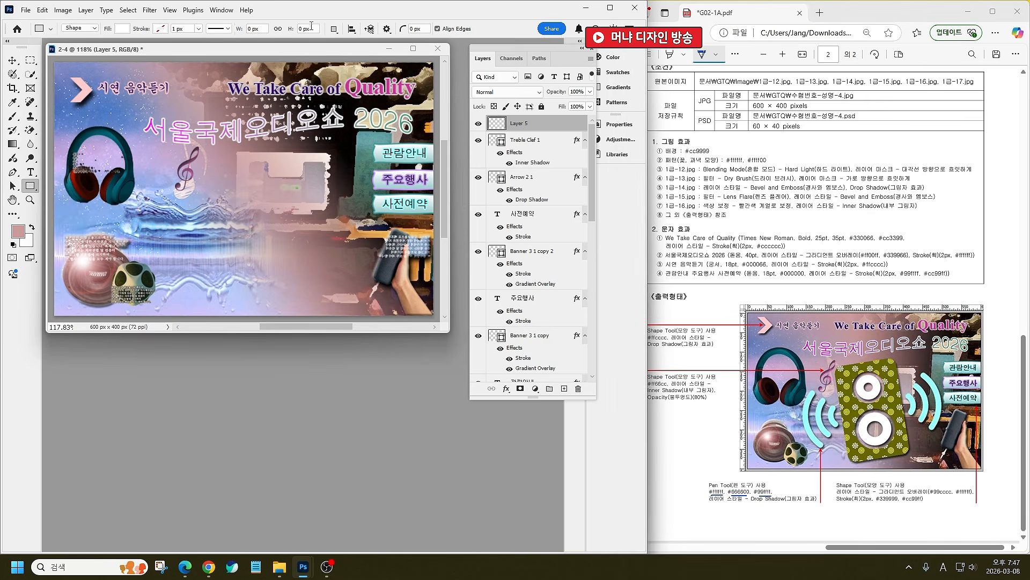
{"action": "left_click", "coordinate": [414, 29]}
{"action": "type", "text": "30"}
{"action": "key", "text": "Return"}
{"action": "left_click_drag", "start_coordinate": [209, 162], "coordinate": [302, 305]}
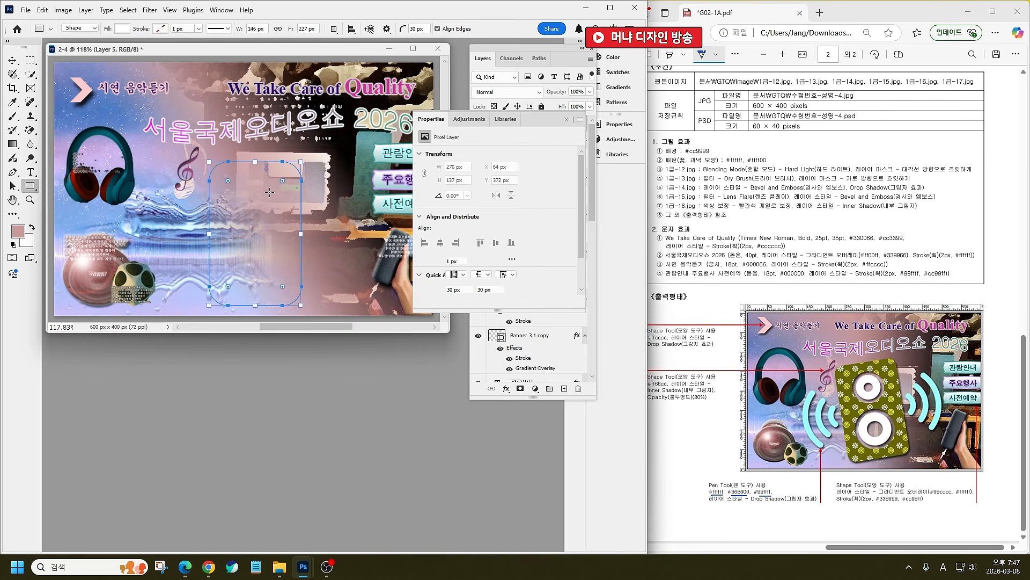
{"action": "key", "text": "ctrl+z"}
Step: Draw a rounded rectangle about 145 by 230 px with a 10 px corner radius below the curved title, mid-canvas
{"action": "double_click", "coordinate": [414, 28]}
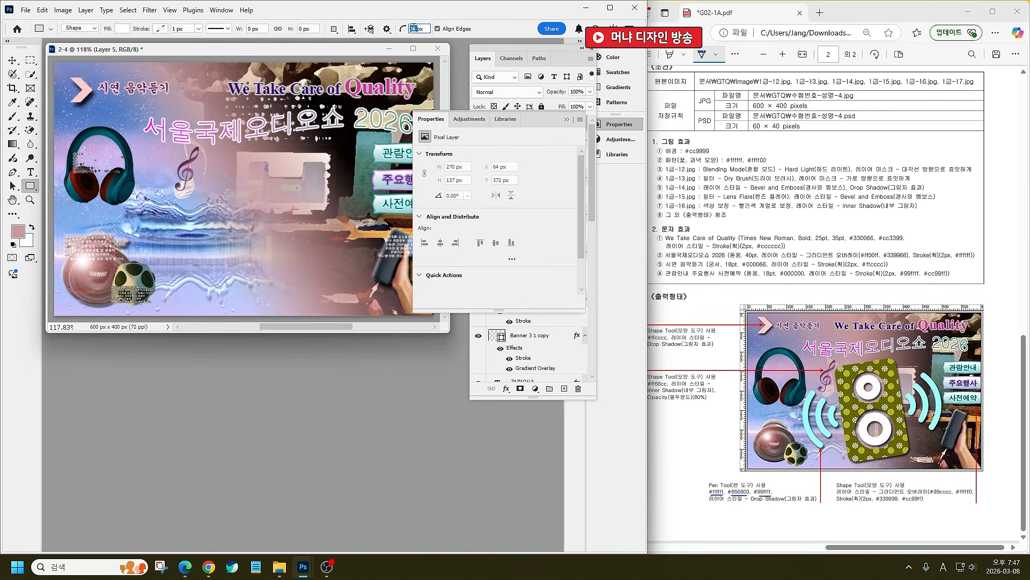
{"action": "type", "text": "10"}
{"action": "left_click_drag", "start_coordinate": [226, 159], "coordinate": [317, 304]}
{"action": "left_click", "coordinate": [567, 119]}
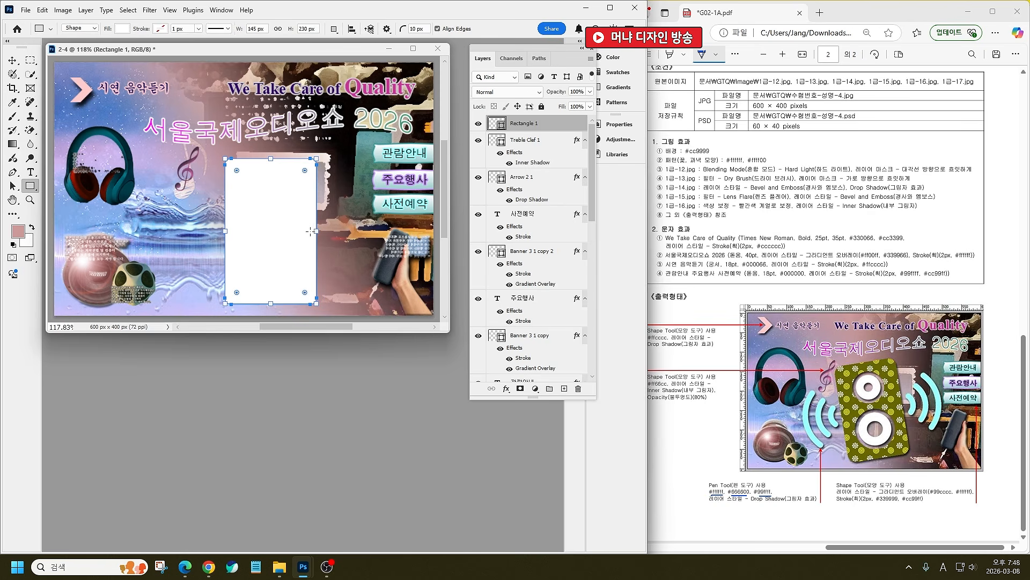
Step: Cut a circular hole about 75 px in diameter out of the upper part of the white rounded rectangle, using an ellipse with Subtract Front Shape
{"action": "right_click", "coordinate": [30, 186]}
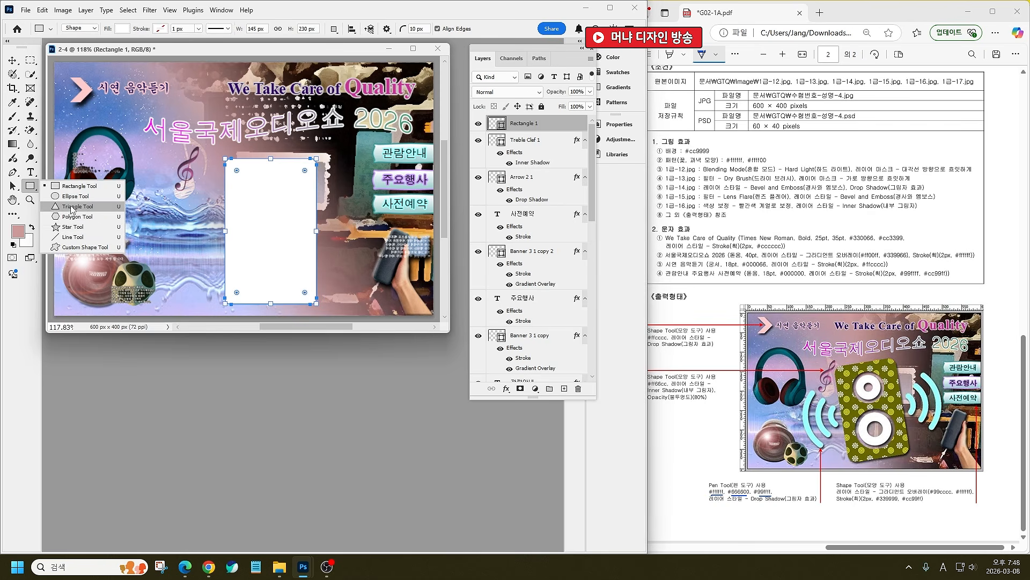
{"action": "left_click", "coordinate": [72, 195]}
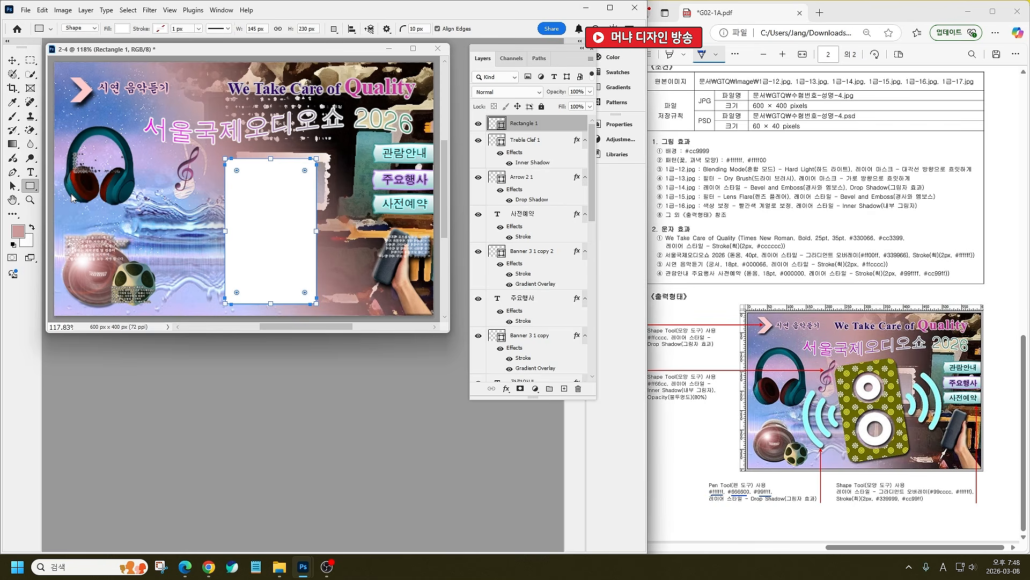
{"action": "left_click", "coordinate": [522, 143]}
{"action": "left_click", "coordinate": [531, 124]}
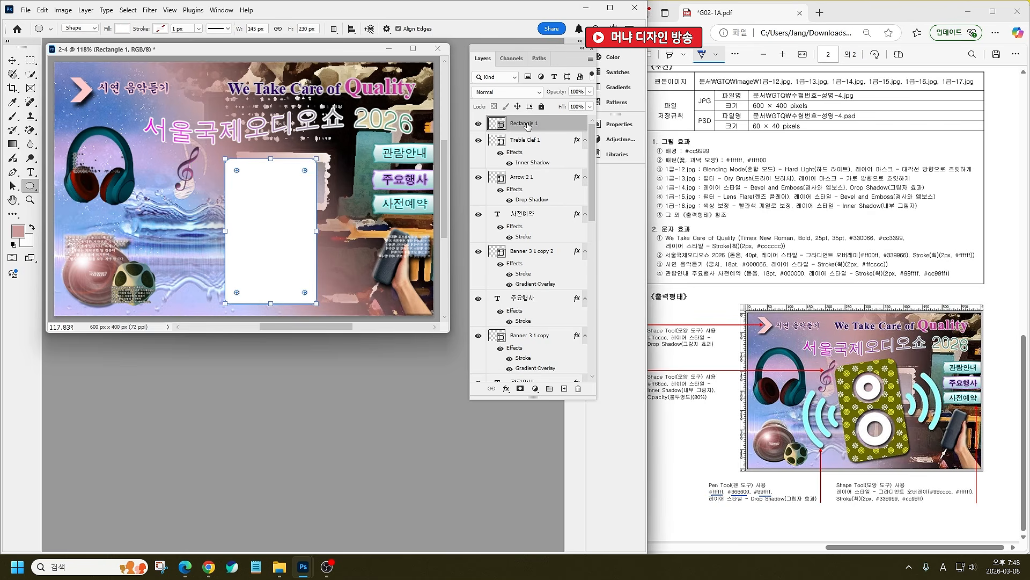
{"action": "left_click", "coordinate": [334, 30]}
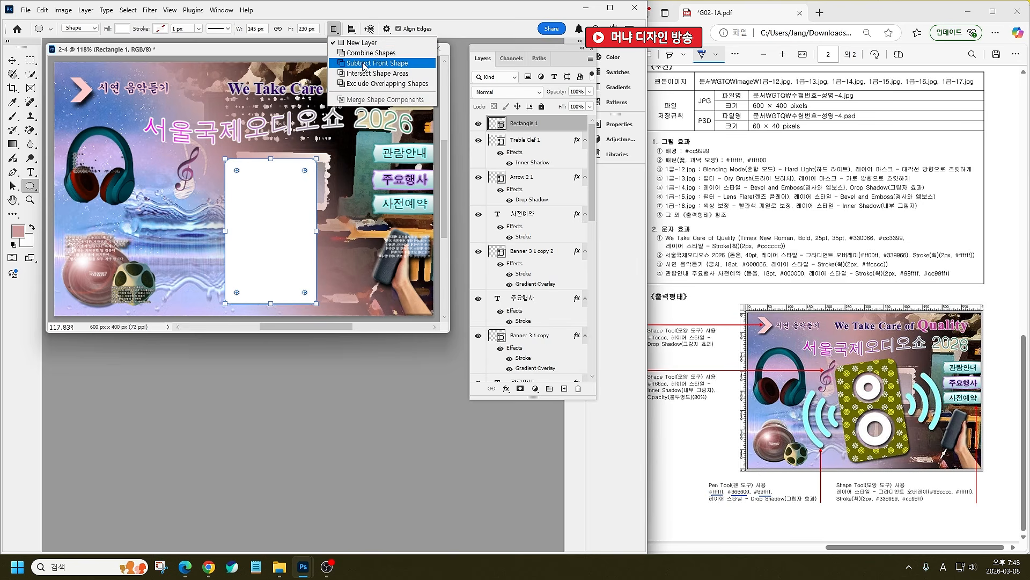
{"action": "left_click", "coordinate": [364, 64]}
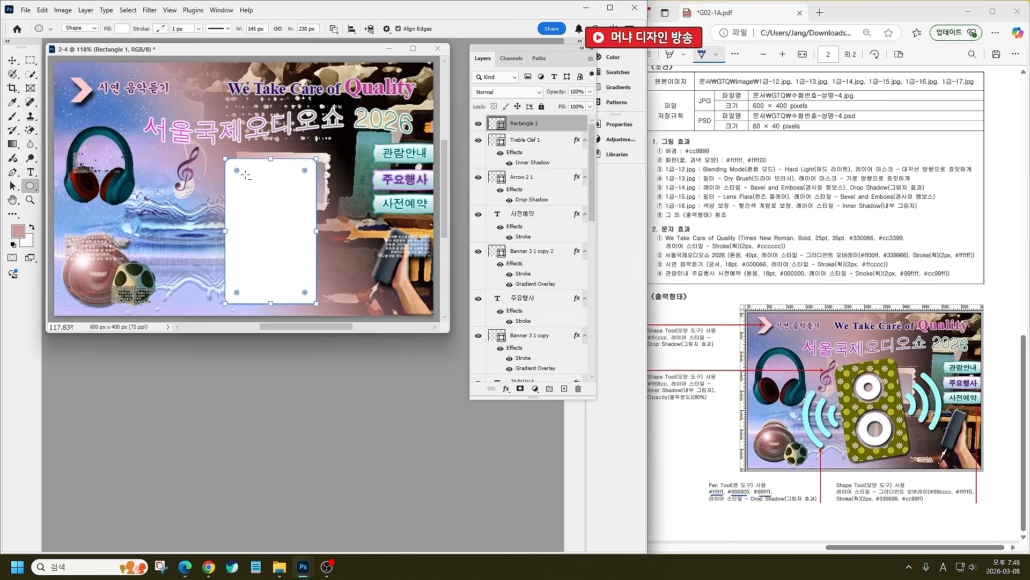
{"action": "mouse_move", "coordinate": [247, 174]}
{"action": "left_mouse_down"}
{"action": "mouse_move", "coordinate": [322, 201]}
{"action": "mouse_move", "coordinate": [301, 215]}
{"action": "left_mouse_up"}
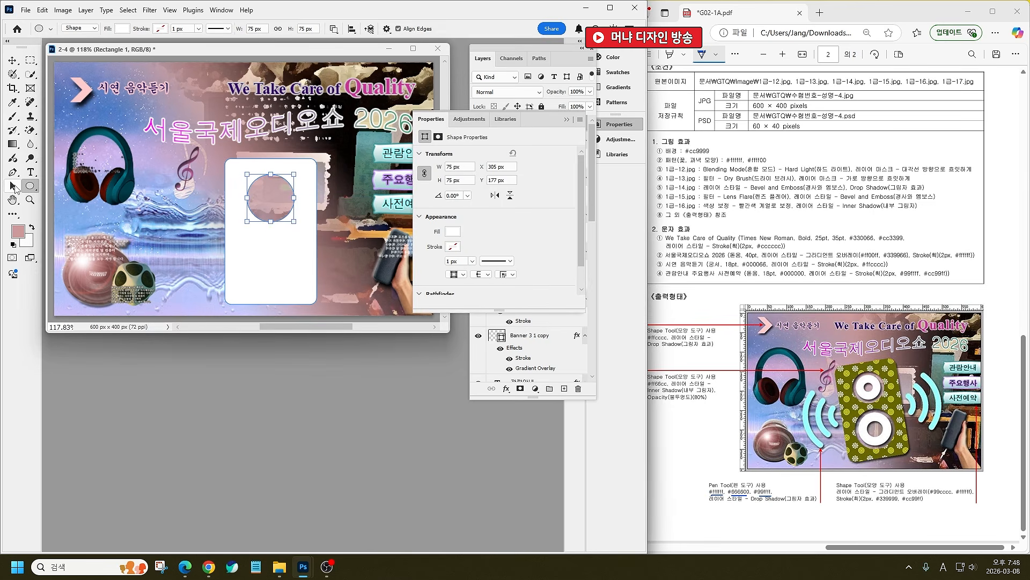
Step: Select the circular cutout's path inside the rounded rectangle with the Path Selection Tool
{"action": "left_click", "coordinate": [13, 187]}
{"action": "left_click", "coordinate": [282, 192]}
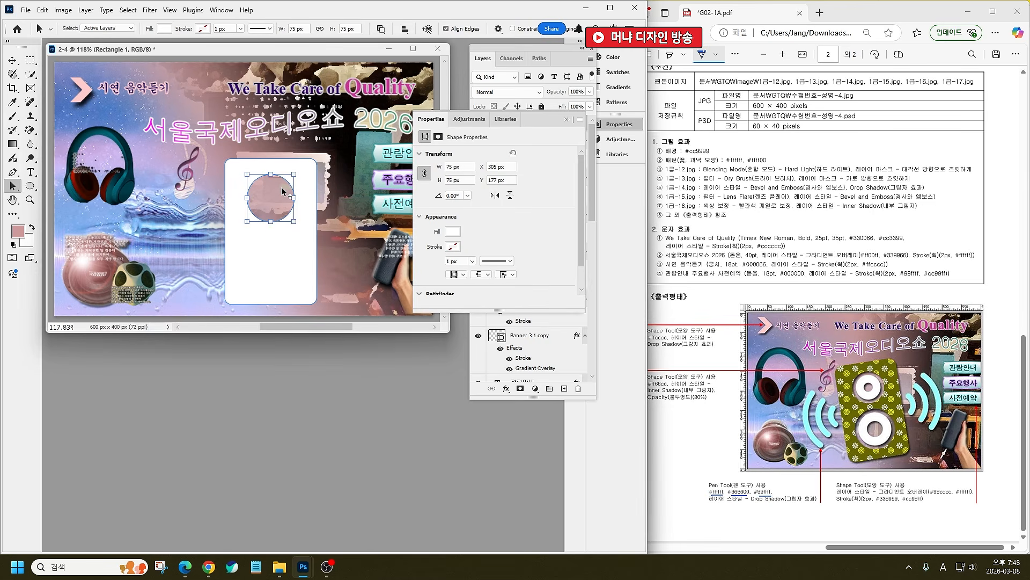
Step: Duplicate the circular cut-out lower on the white rounded rectangle and enlarge the copy to about 91 px
{"action": "left_click_drag", "start_coordinate": [281, 192], "coordinate": [284, 250]}
{"action": "key", "text": "ctrl+t"}
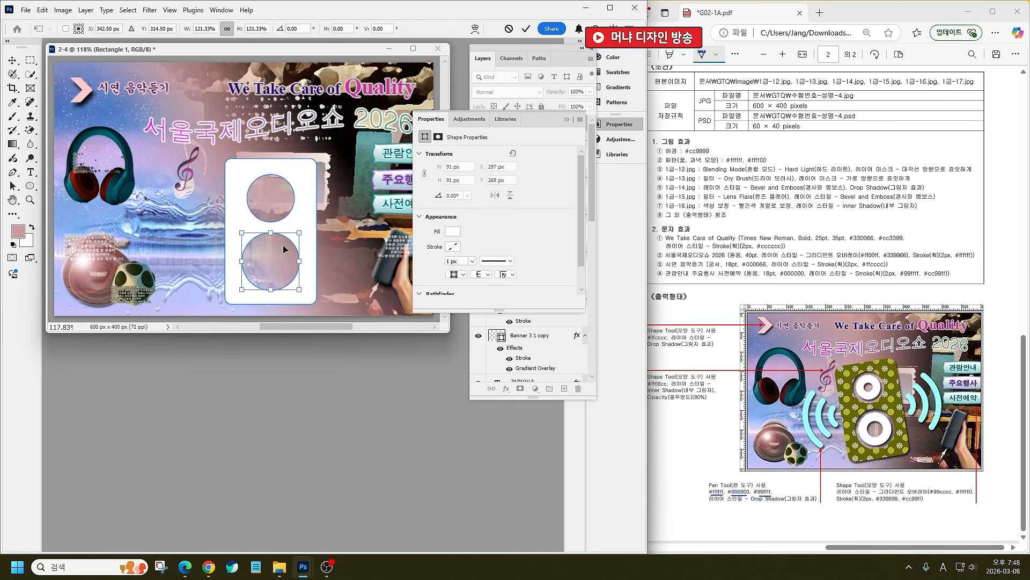
{"action": "key", "text": "Return"}
Step: Shrink the upper circular cut-out in the white rectangle to about 69 px
{"action": "left_click", "coordinate": [280, 200]}
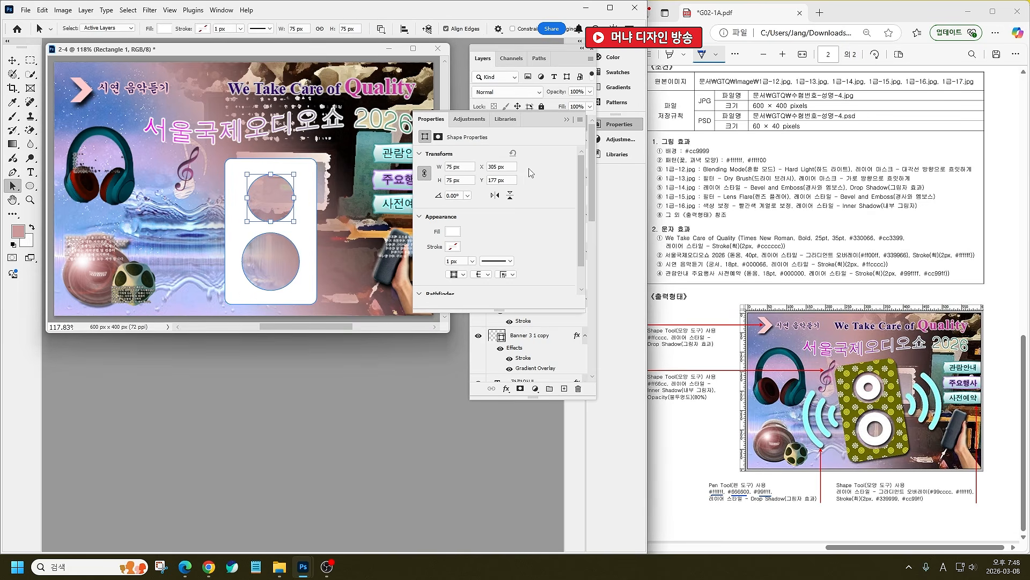
{"action": "left_click", "coordinate": [567, 119]}
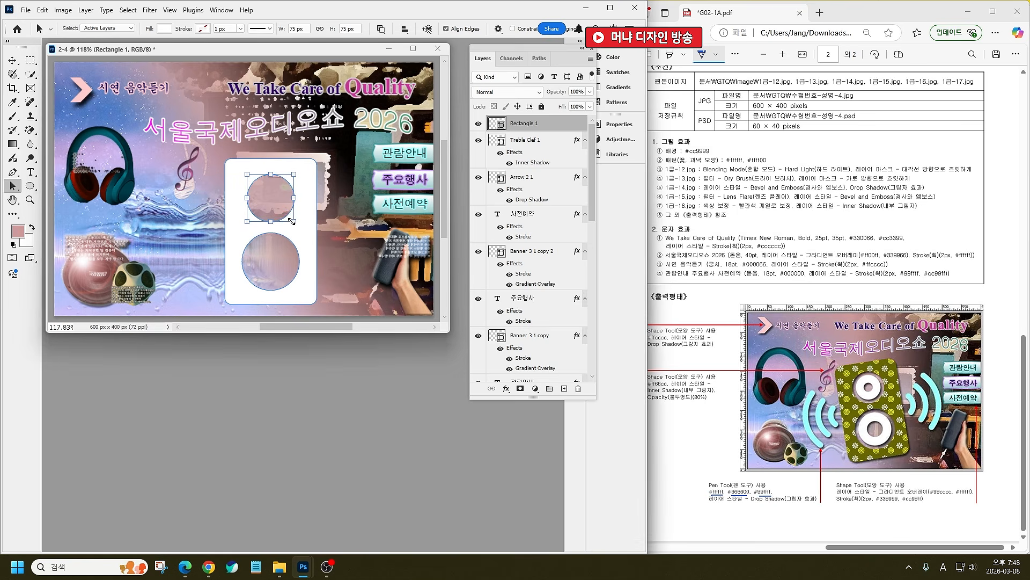
{"action": "left_click_drag", "start_coordinate": [293, 220], "coordinate": [292, 219]}
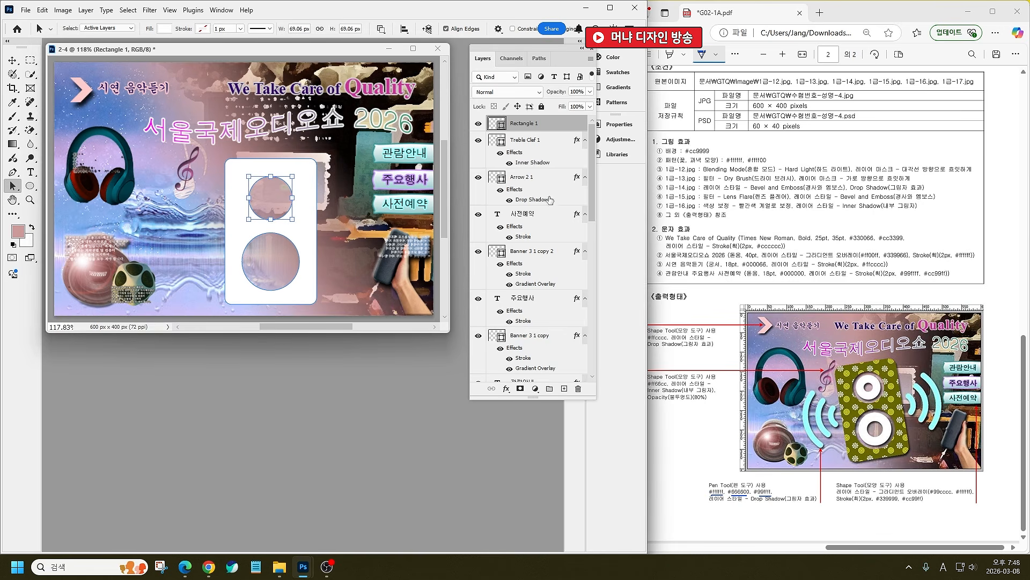
Step: Draw a white circle of about 55 × 54 px inside the upper cut-out as a separate shape layer
{"action": "left_click", "coordinate": [560, 128]}
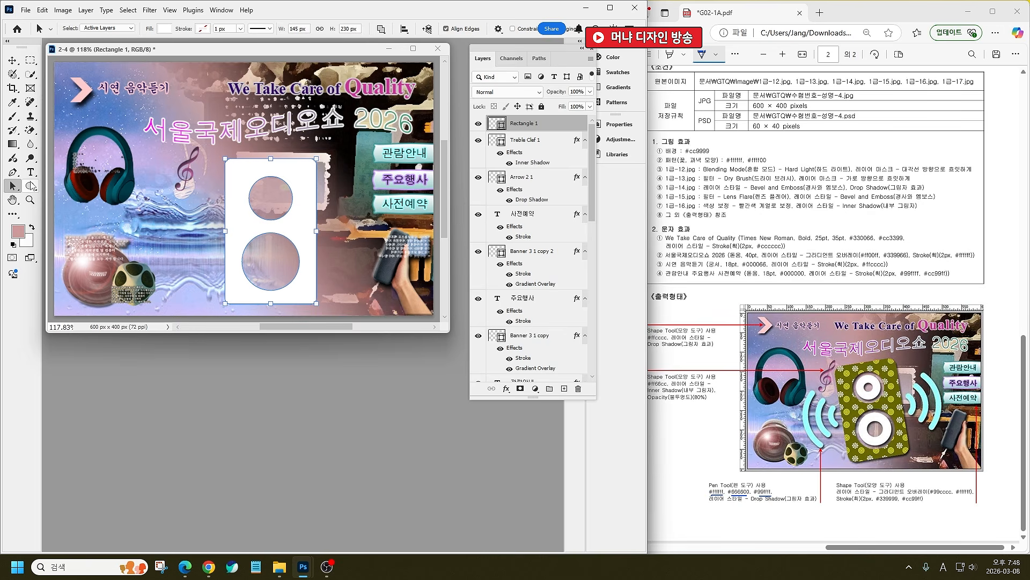
{"action": "left_click", "coordinate": [31, 186]}
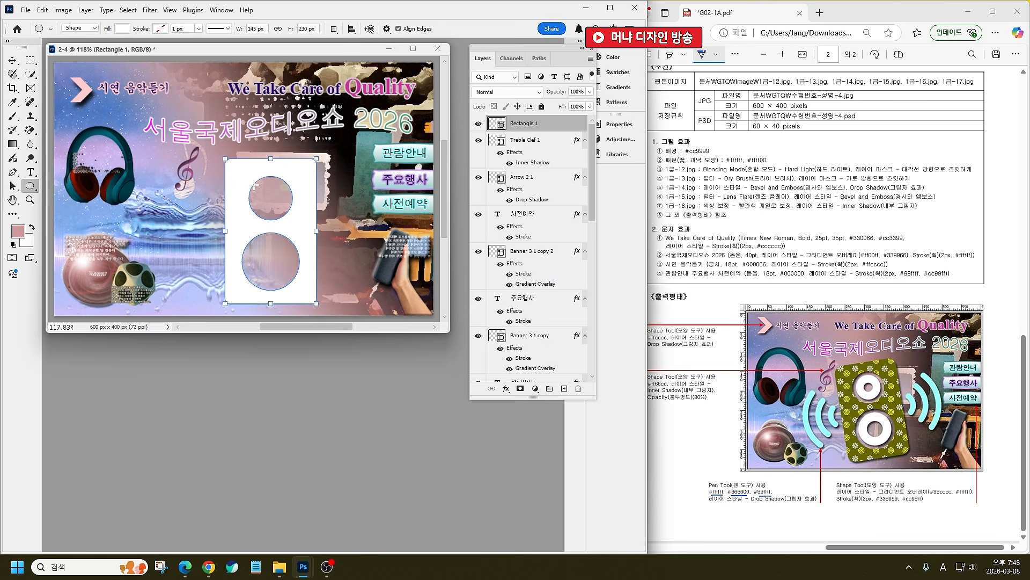
{"action": "left_click_drag", "start_coordinate": [254, 182], "coordinate": [289, 215]}
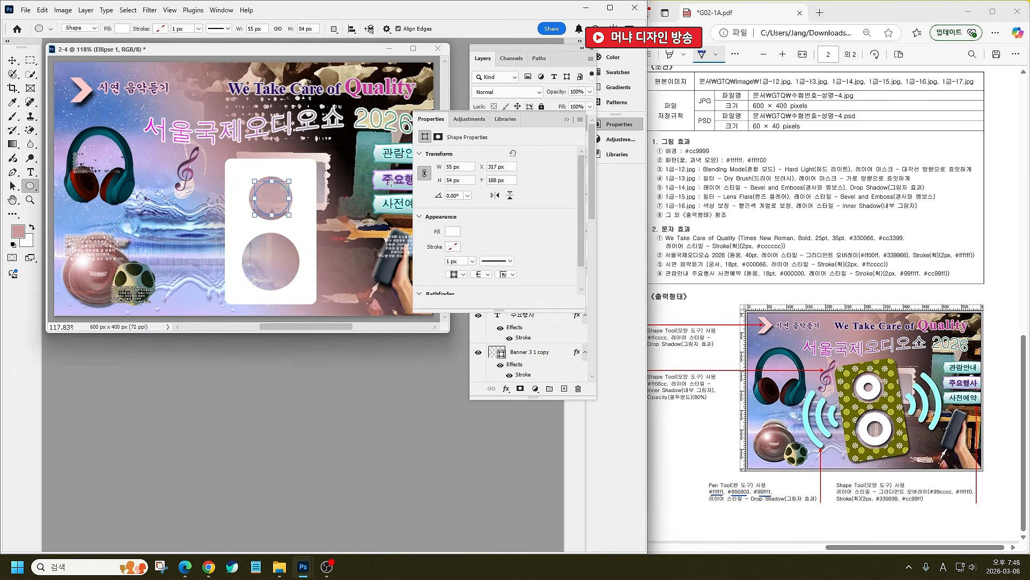
{"action": "left_click", "coordinate": [537, 124]}
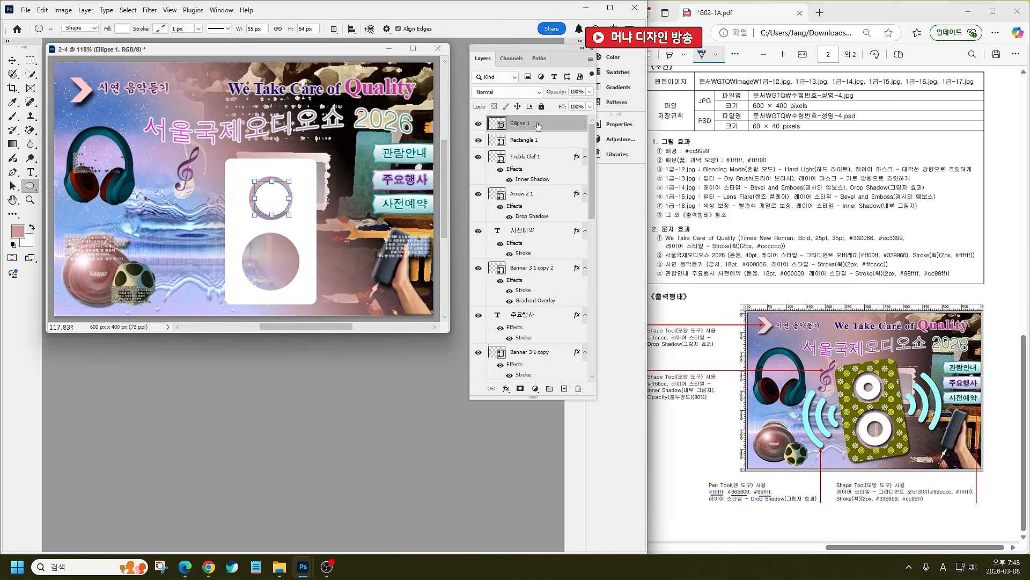
{"action": "left_click", "coordinate": [334, 28]}
{"action": "left_click", "coordinate": [365, 63]}
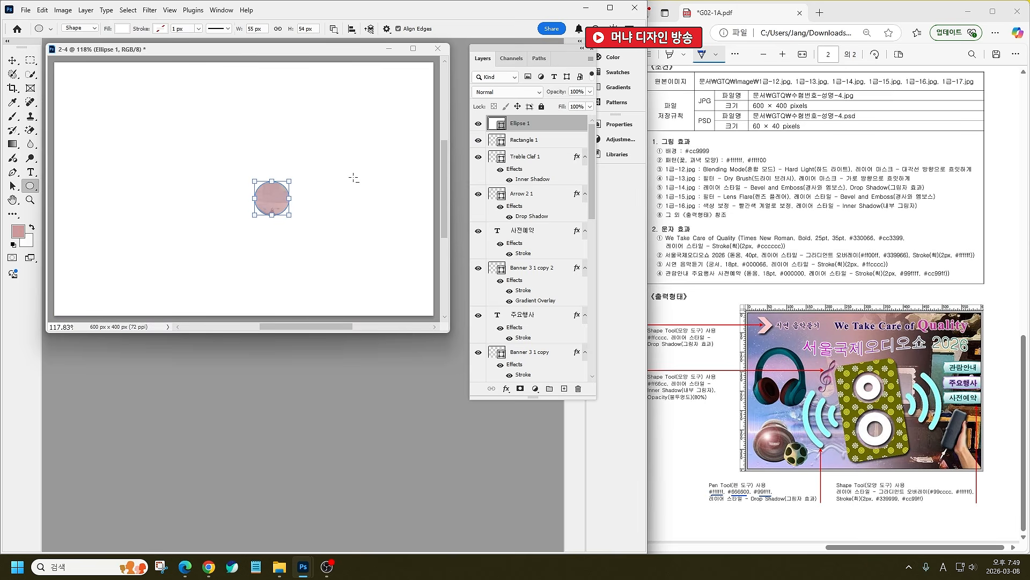
{"action": "key", "text": "ctrl+z"}
{"action": "left_click", "coordinate": [518, 140]}
{"action": "left_click", "coordinate": [520, 125]}
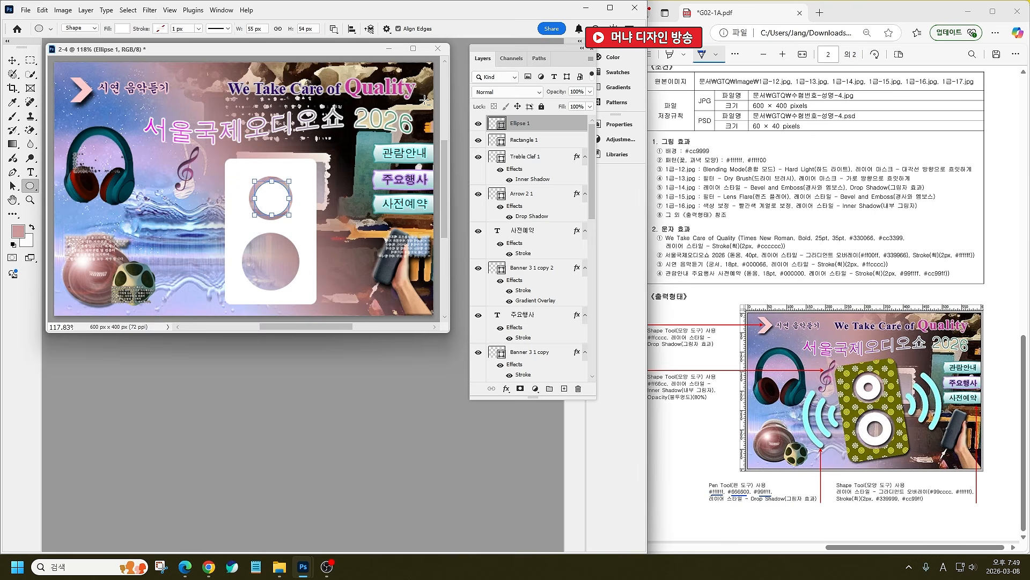
Step: Subtract a 27 px circle from the middle of the white circle to form a ring
{"action": "left_click", "coordinate": [334, 28]}
{"action": "left_click", "coordinate": [273, 201]}
{"action": "left_click_drag", "start_coordinate": [262, 188], "coordinate": [282, 208]}
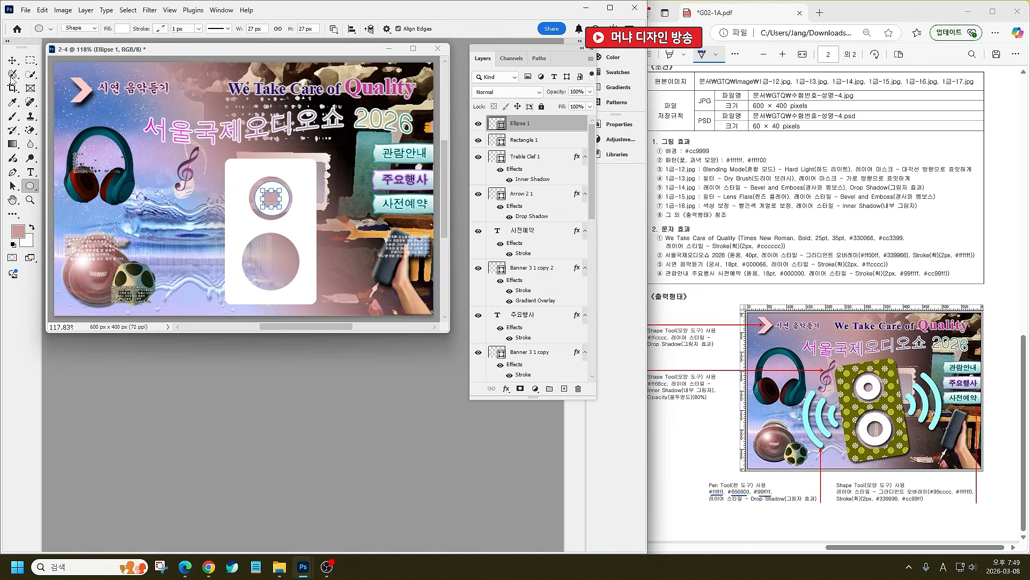
Step: Align the ring's inner and outer circles to each other by their horizontal and vertical centres
{"action": "left_click", "coordinate": [13, 186]}
{"action": "scroll", "coordinate": [296, 197], "scroll_direction": "up", "scroll_amount": 1}
{"action": "scroll", "coordinate": [268, 199], "scroll_direction": "up", "scroll_amount": 6}
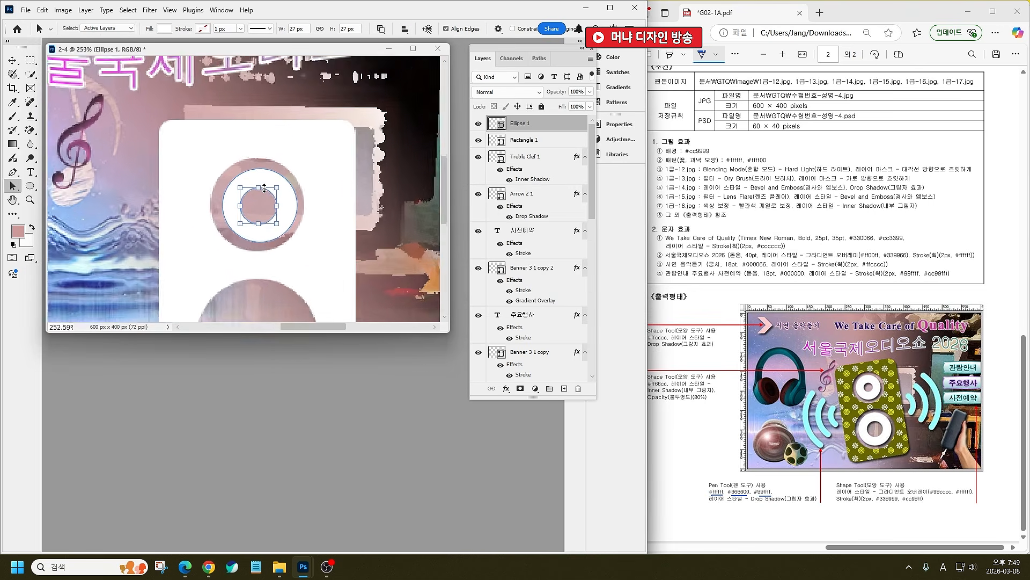
{"action": "left_click", "coordinate": [261, 211]}
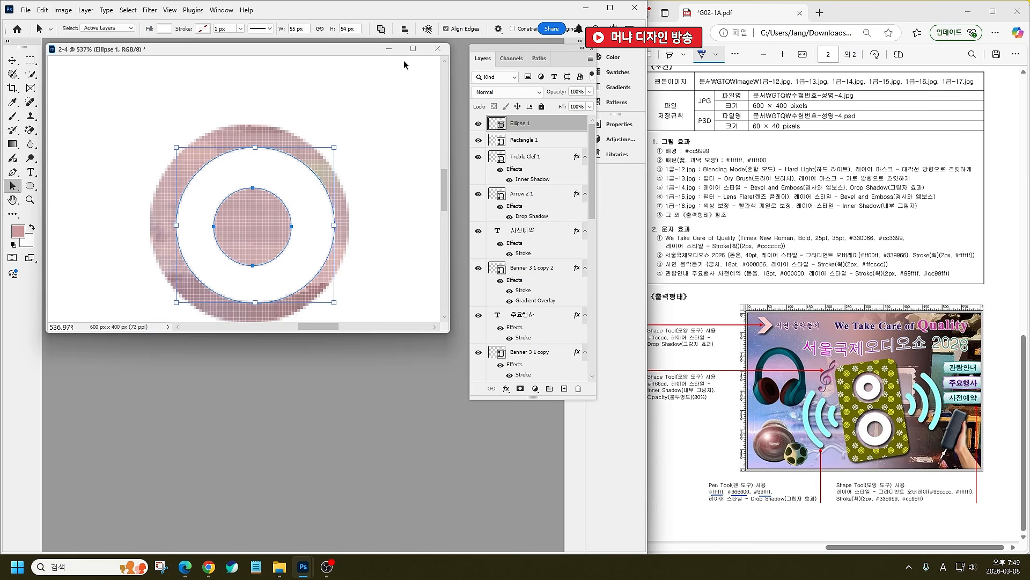
{"action": "left_click", "coordinate": [405, 29]}
{"action": "left_click", "coordinate": [371, 58]}
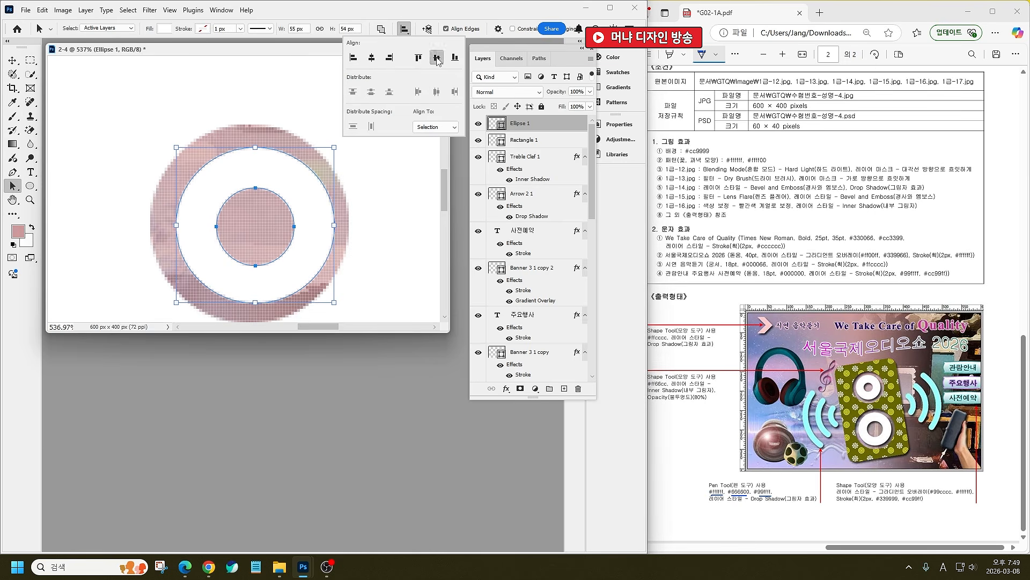
{"action": "left_click", "coordinate": [437, 57]}
Step: Duplicate the white ring into the lower circular cut-out and enlarge the copy to about 79 px wide
{"action": "left_click_drag", "start_coordinate": [277, 189], "coordinate": [298, 210]}
{"action": "scroll", "coordinate": [271, 188], "scroll_direction": "down", "scroll_amount": 6}
{"action": "key", "text": "ctrl+t"}
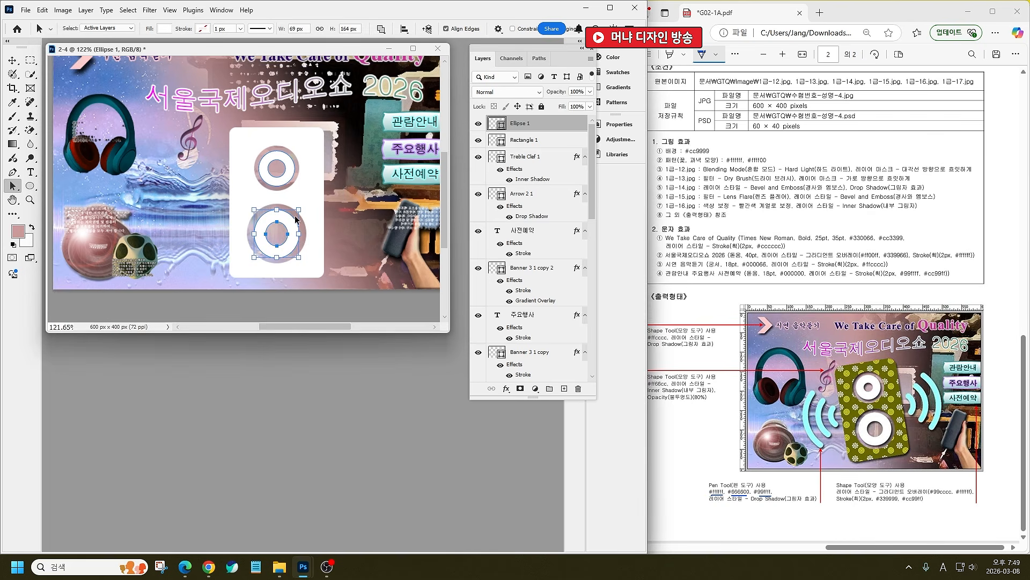
{"action": "scroll", "coordinate": [282, 233], "scroll_direction": "up", "scroll_amount": 5}
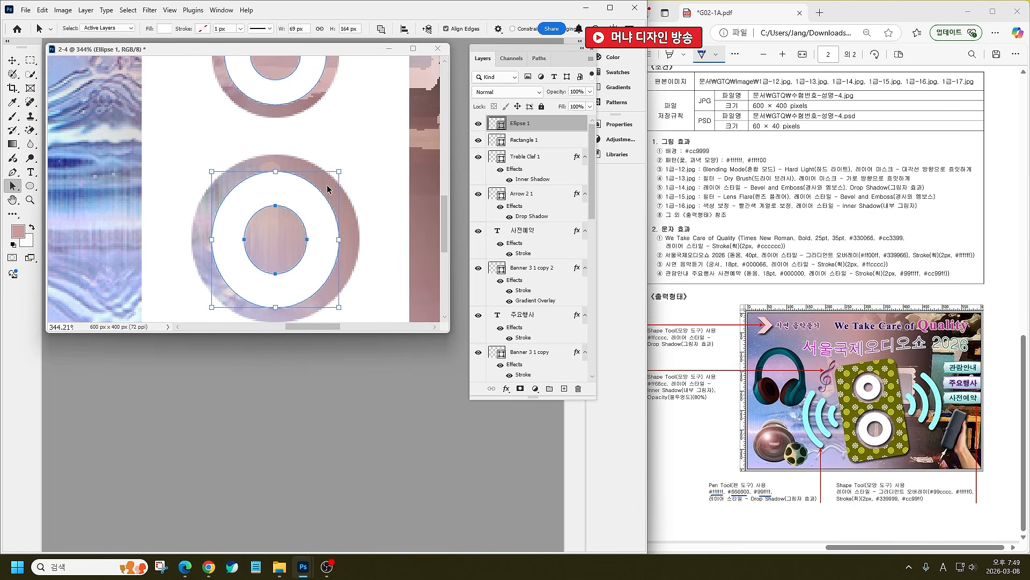
{"action": "left_click_drag", "start_coordinate": [339, 171], "coordinate": [348, 162]}
{"action": "scroll", "coordinate": [325, 196], "scroll_direction": "down", "scroll_amount": 1}
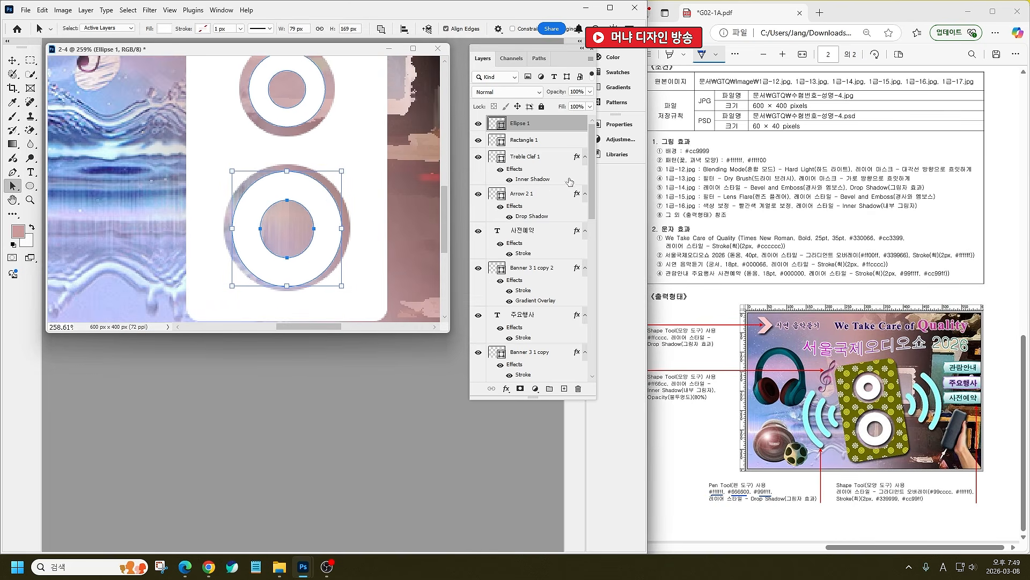
Step: Save the rounded rectangle's shape path under the name 1
{"action": "left_click", "coordinate": [523, 140]}
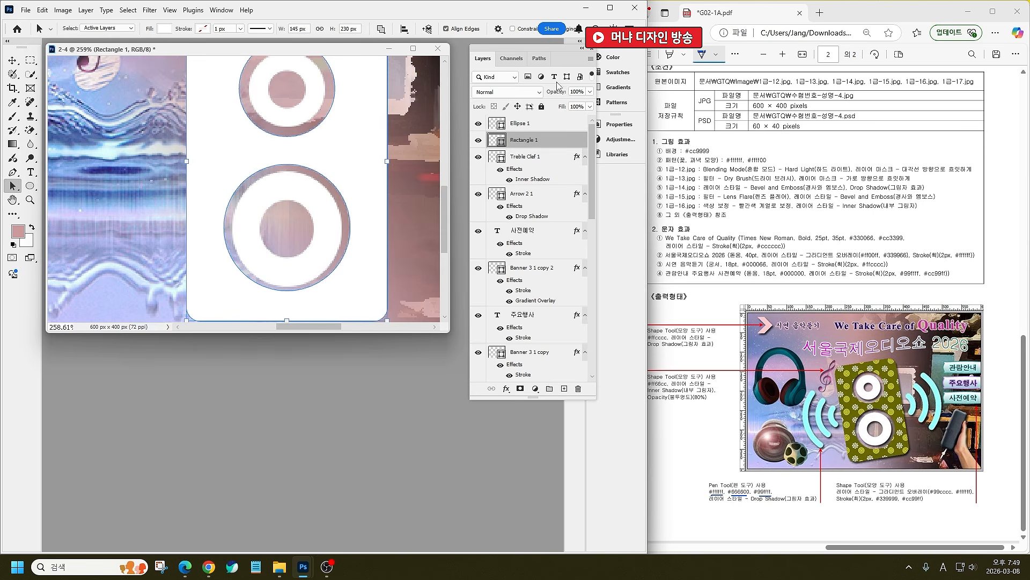
{"action": "left_click", "coordinate": [539, 57]}
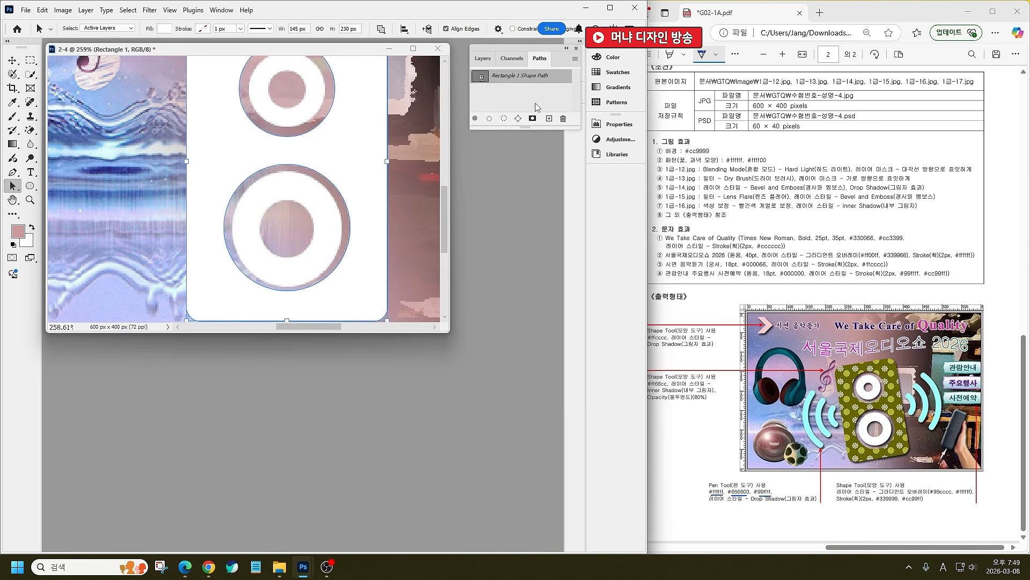
{"action": "double_click", "coordinate": [527, 78]}
{"action": "type", "text": "1"}
{"action": "key", "text": "Return"}
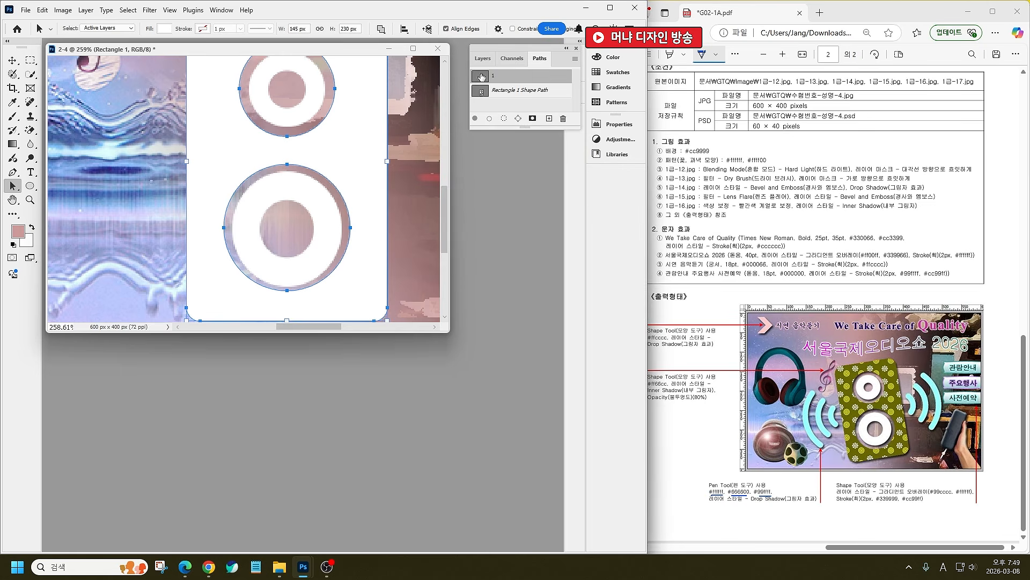
Step: Save the shape path of the two white rings under the name 2 and deselect all paths
{"action": "left_click", "coordinate": [485, 60]}
{"action": "left_click", "coordinate": [530, 123]}
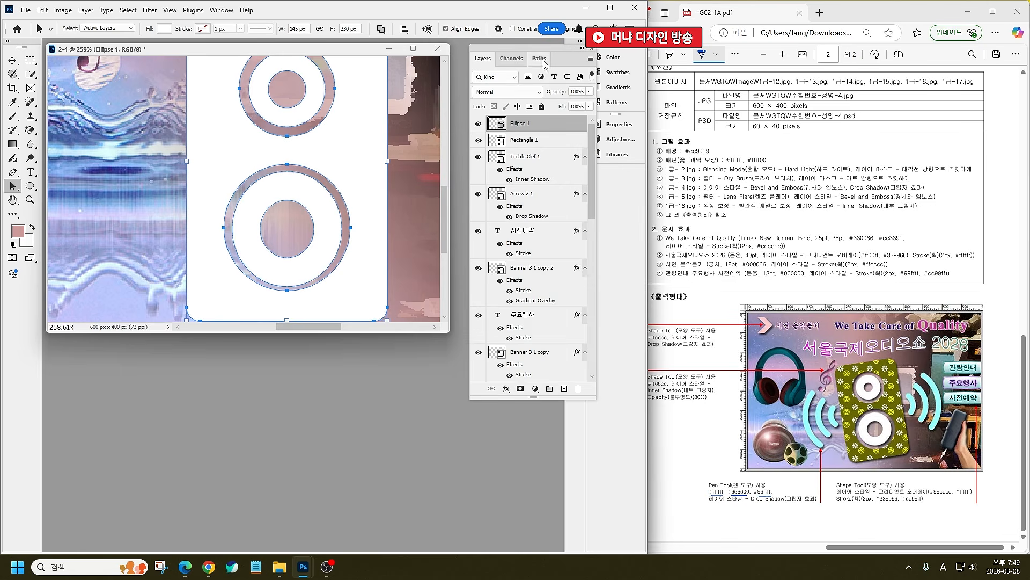
{"action": "left_click", "coordinate": [539, 58]}
{"action": "left_click", "coordinate": [499, 79]}
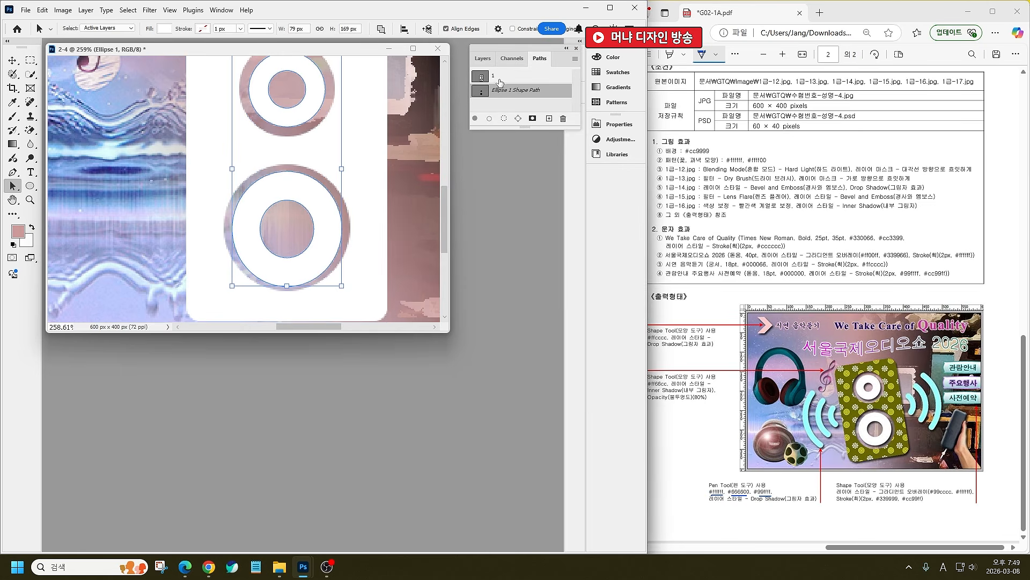
{"action": "double_click", "coordinate": [501, 93]}
{"action": "type", "text": "2"}
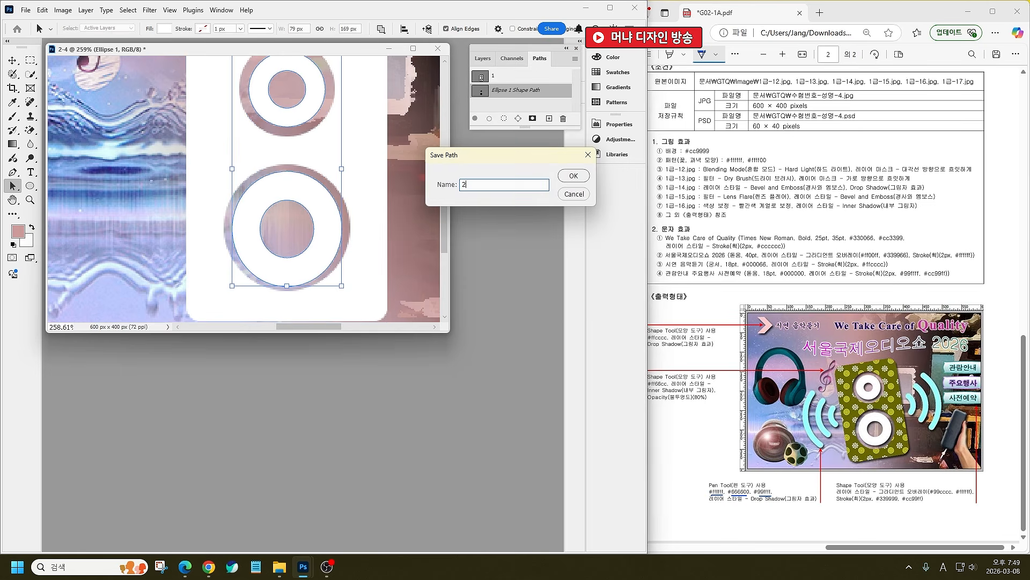
{"action": "key", "text": "Return"}
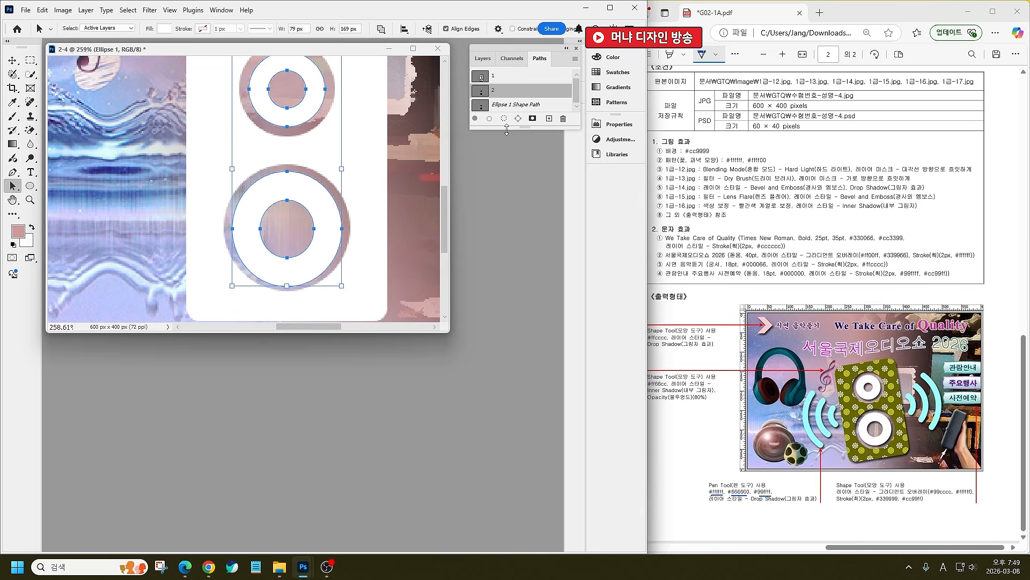
{"action": "left_click_drag", "start_coordinate": [505, 129], "coordinate": [515, 249]}
{"action": "left_click", "coordinate": [517, 175]}
{"action": "left_click", "coordinate": [482, 58]}
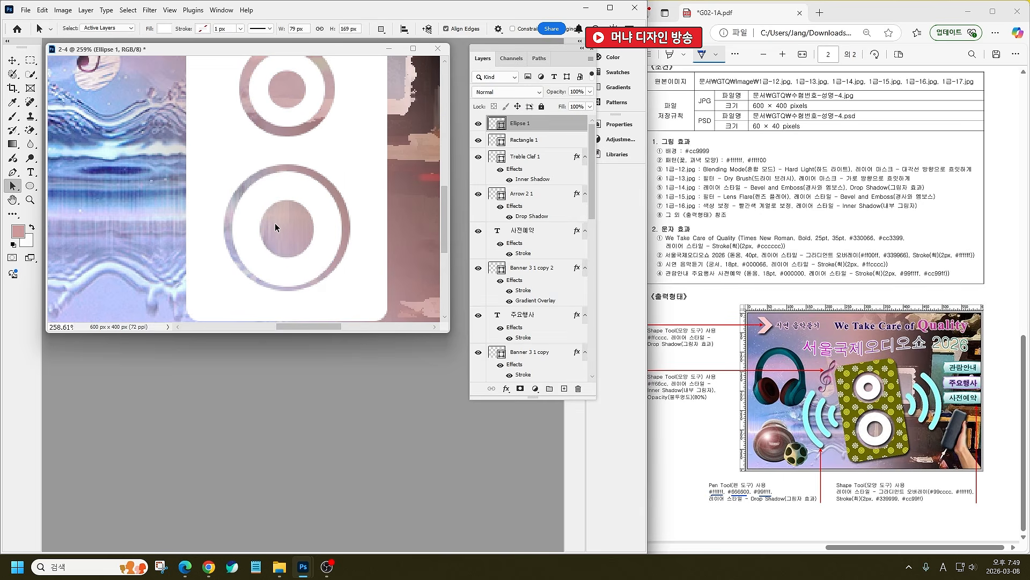
Step: Rotate the rectangle and ring layers together by about -7.08° and shift them slightly up and to the left
{"action": "scroll", "coordinate": [313, 233], "scroll_direction": "down", "scroll_amount": 5}
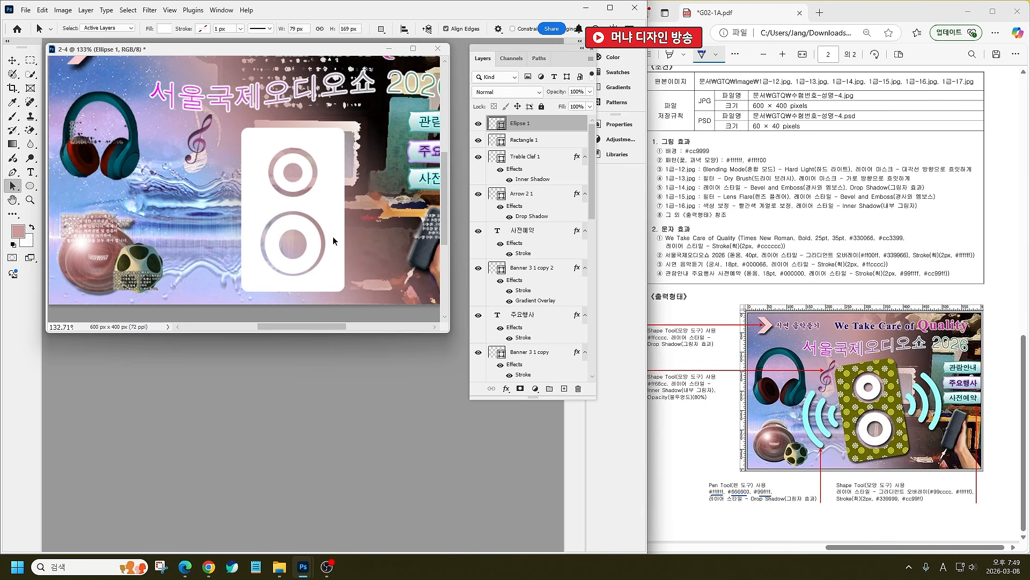
{"action": "left_click", "coordinate": [525, 141], "text": "shift"}
{"action": "key", "text": "ctrl+t"}
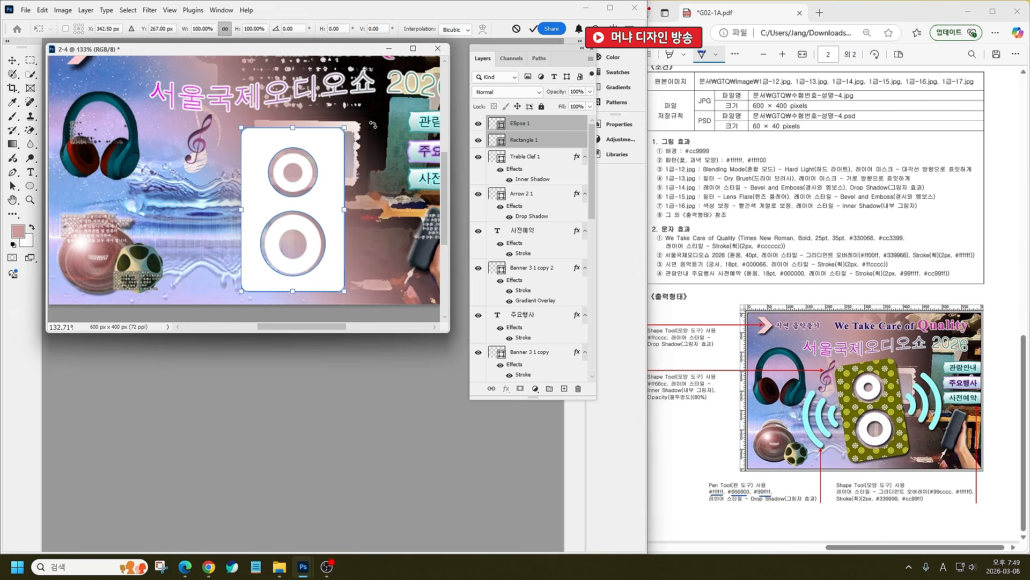
{"action": "left_click_drag", "start_coordinate": [373, 124], "coordinate": [362, 115]}
{"action": "left_click_drag", "start_coordinate": [308, 170], "coordinate": [297, 165]}
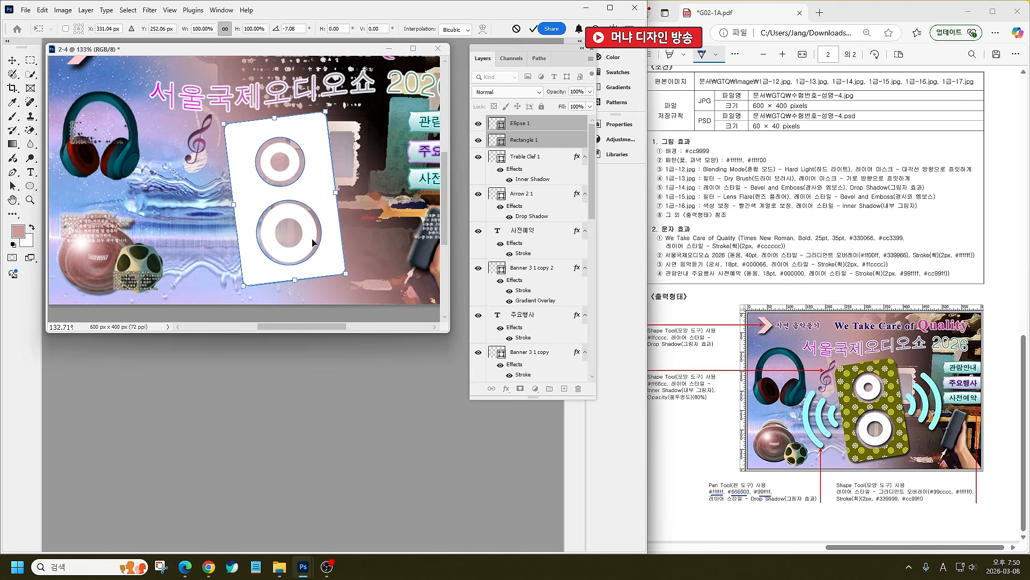
{"action": "key", "text": "Return"}
{"action": "key", "text": "a"}
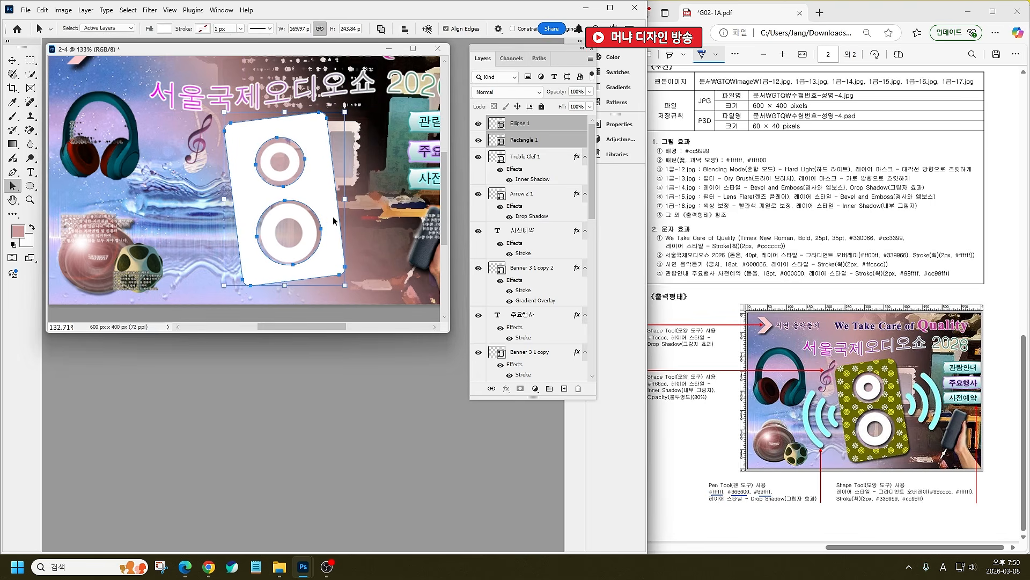
{"action": "left_click", "coordinate": [398, 197]}
Step: Draw the Volume custom shape from the Web group, about 264 × 163 px, on a new layer above the rings
{"action": "left_click", "coordinate": [558, 119]}
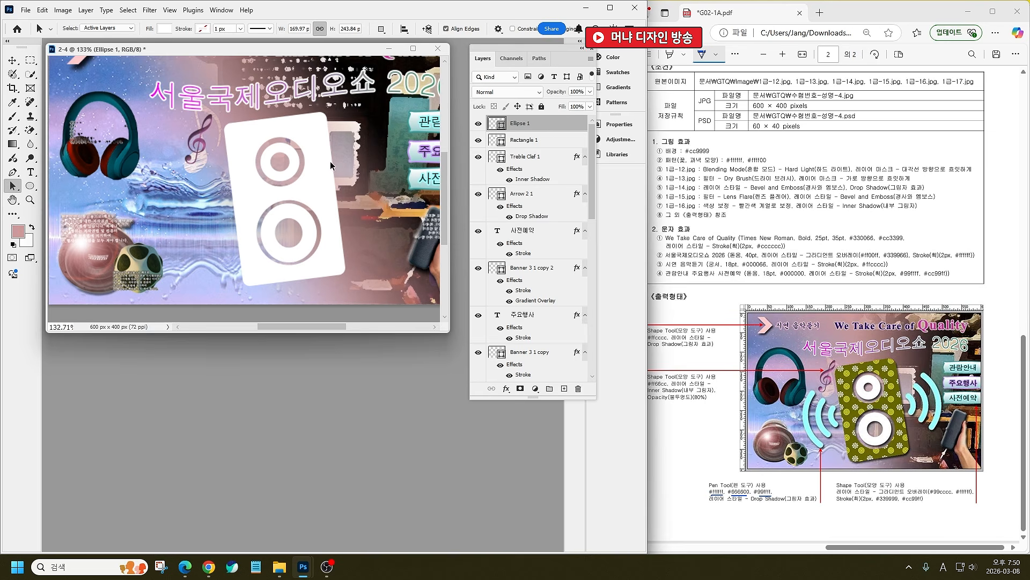
{"action": "right_click", "coordinate": [30, 186]}
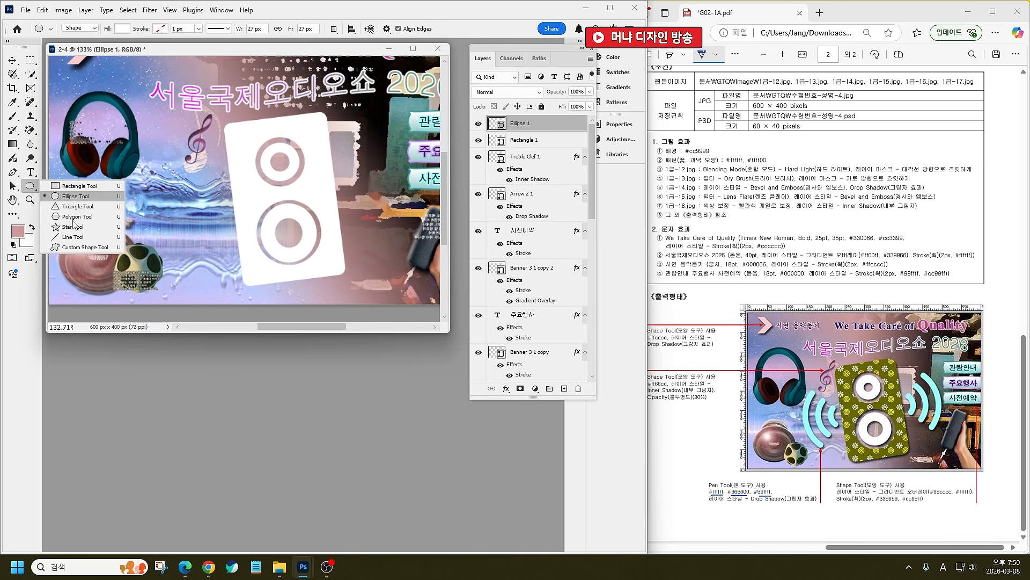
{"action": "left_click", "coordinate": [75, 249]}
{"action": "right_click", "coordinate": [270, 101]}
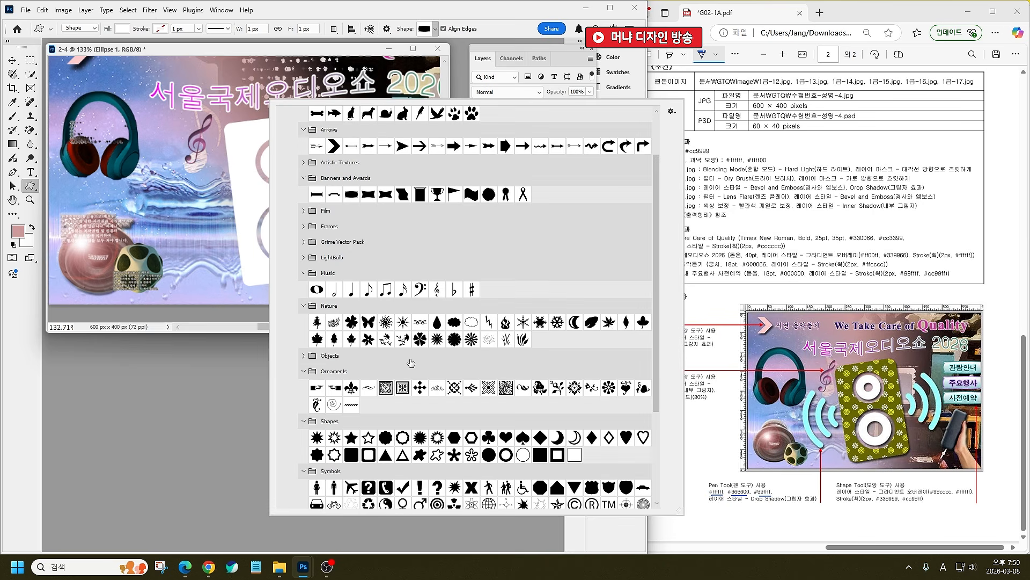
{"action": "scroll", "coordinate": [413, 364], "scroll_direction": "down", "scroll_amount": 5}
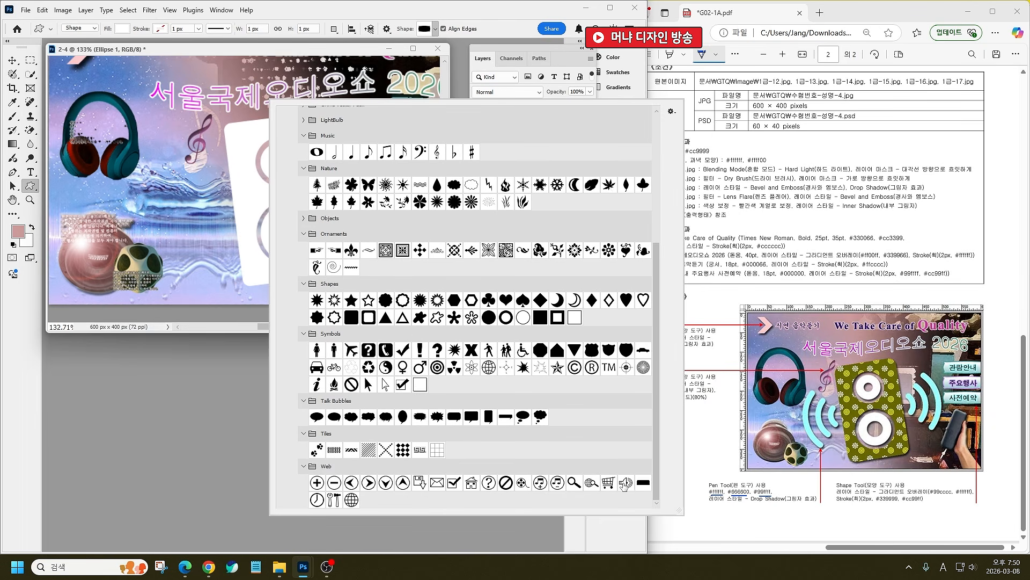
{"action": "left_click", "coordinate": [626, 484]}
{"action": "key", "text": "Return"}
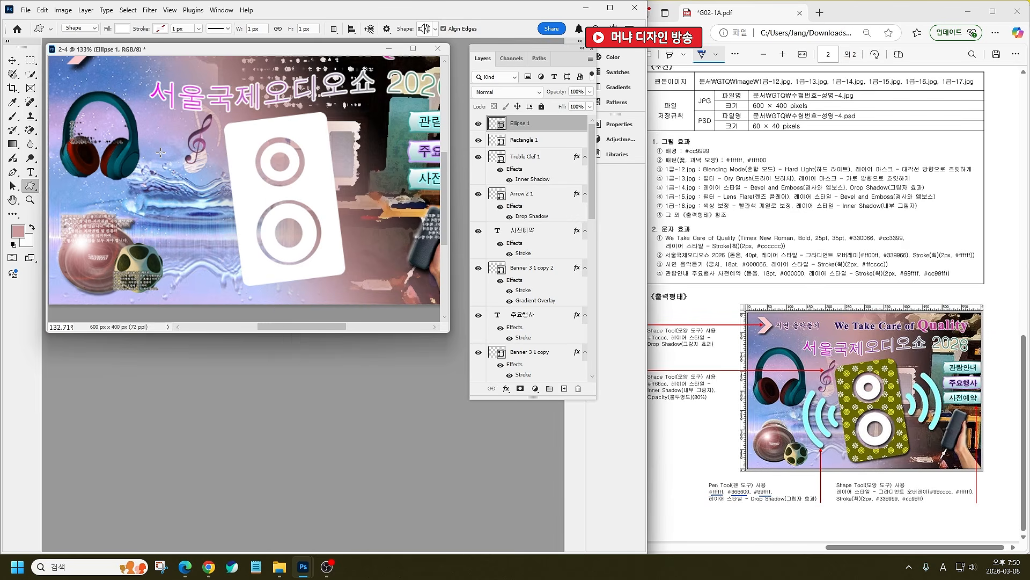
{"action": "left_click_drag", "start_coordinate": [153, 143], "coordinate": [341, 267]}
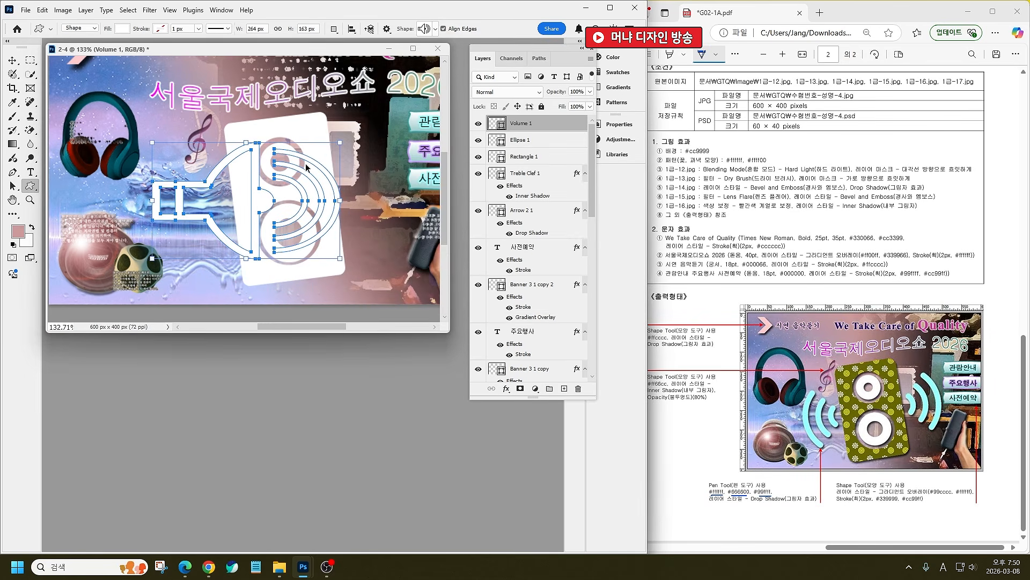
Step: Undo the drawn Volume custom shape and leave the custom shape choices unchanged
{"action": "key", "text": "ctrl+z"}
{"action": "right_click", "coordinate": [251, 159]}
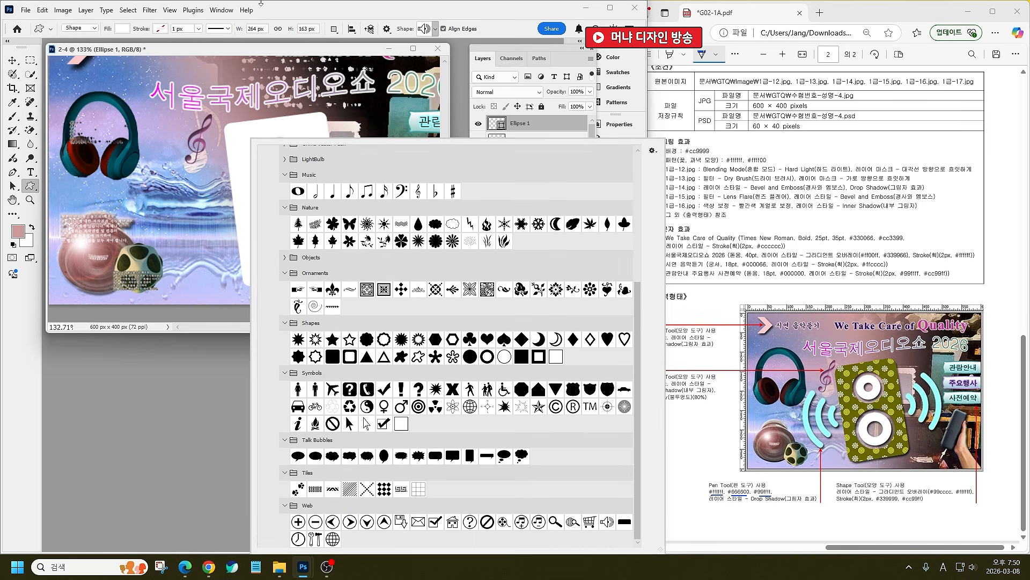
{"action": "left_click", "coordinate": [270, 50]}
Step: Draw a horizontal rounded rectangle bar about 143 × 20 px across the speaker's left edge on a new layer
{"action": "right_click", "coordinate": [30, 187]}
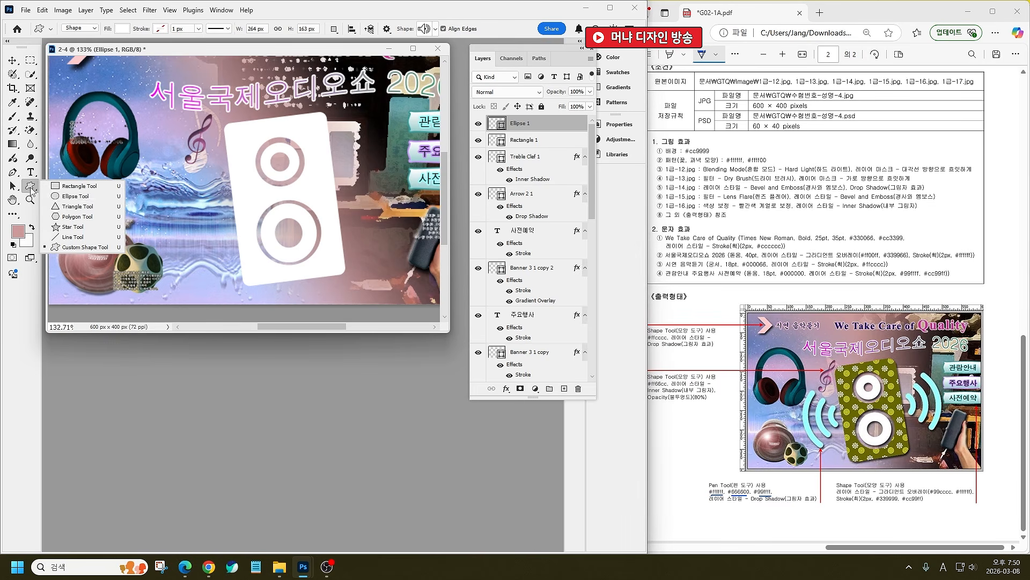
{"action": "left_click", "coordinate": [75, 185]}
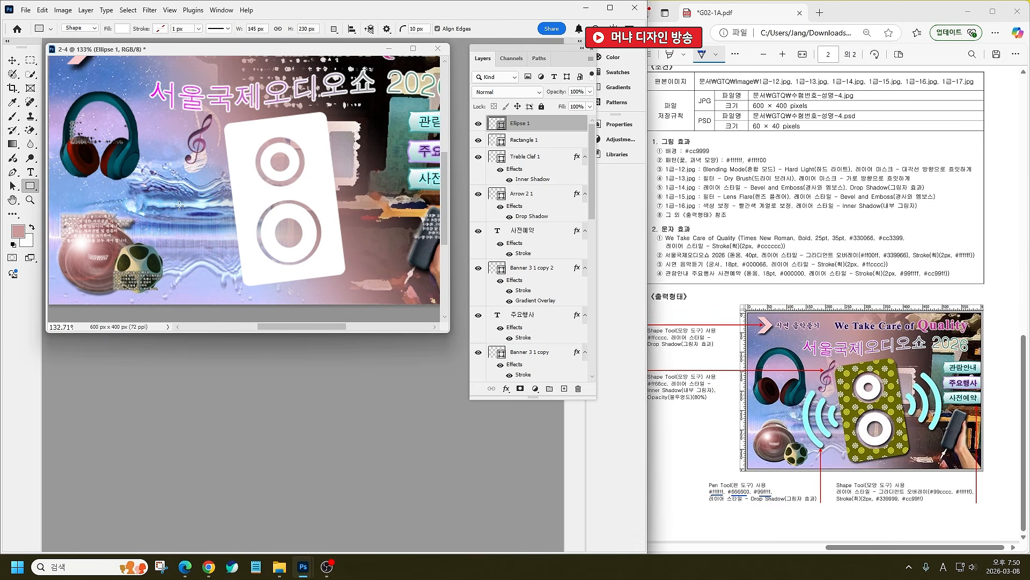
{"action": "mouse_move", "coordinate": [169, 208]}
{"action": "left_mouse_down"}
{"action": "mouse_move", "coordinate": [309, 220]}
{"action": "mouse_move", "coordinate": [323, 233]}
{"action": "mouse_move", "coordinate": [270, 223]}
{"action": "left_mouse_up"}
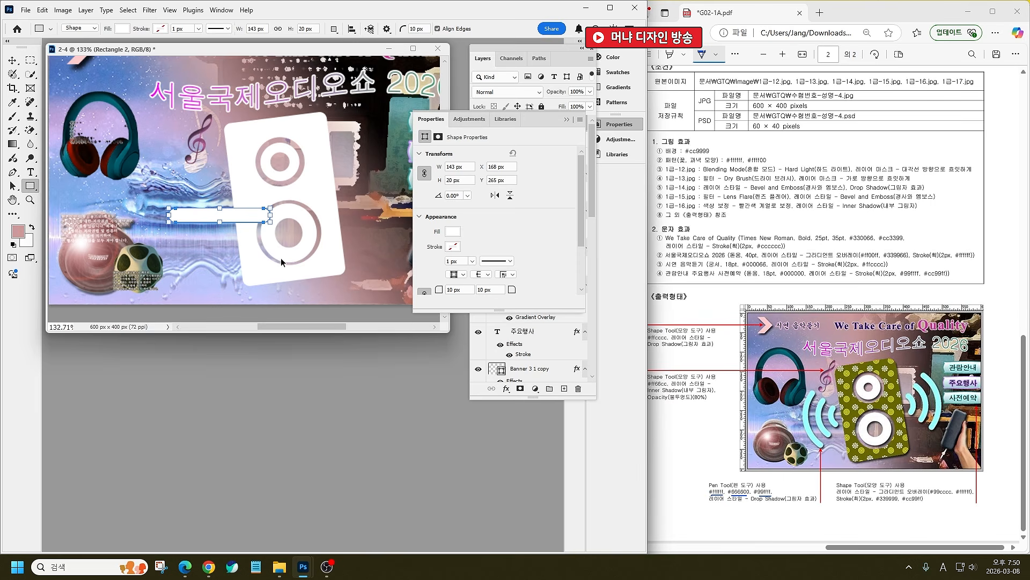
{"action": "key", "text": "ctrl+t"}
{"action": "right_click", "coordinate": [262, 215]}
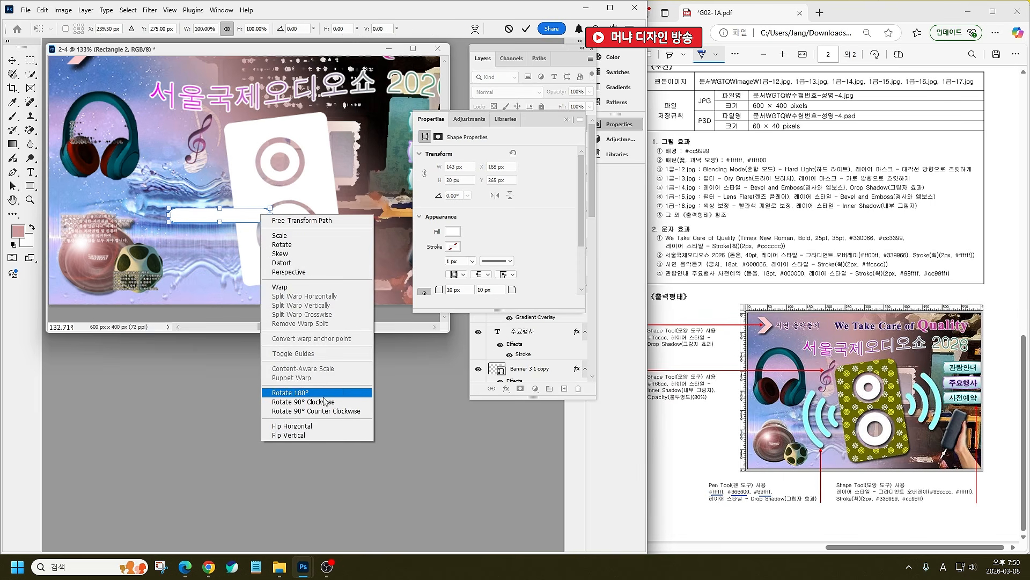
{"action": "left_click", "coordinate": [266, 349]}
{"action": "key", "text": "Escape"}
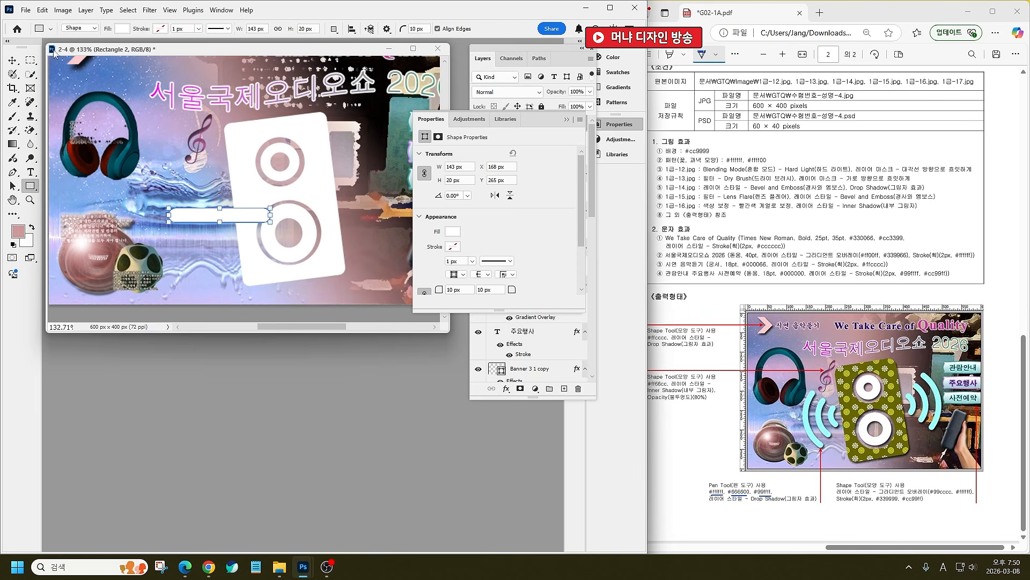
Step: Copy the bar upward twice within the same shape layer, each copy centred and wider, with the uppermost about 216 px wide
{"action": "left_click", "coordinate": [13, 60]}
{"action": "left_click", "coordinate": [13, 186]}
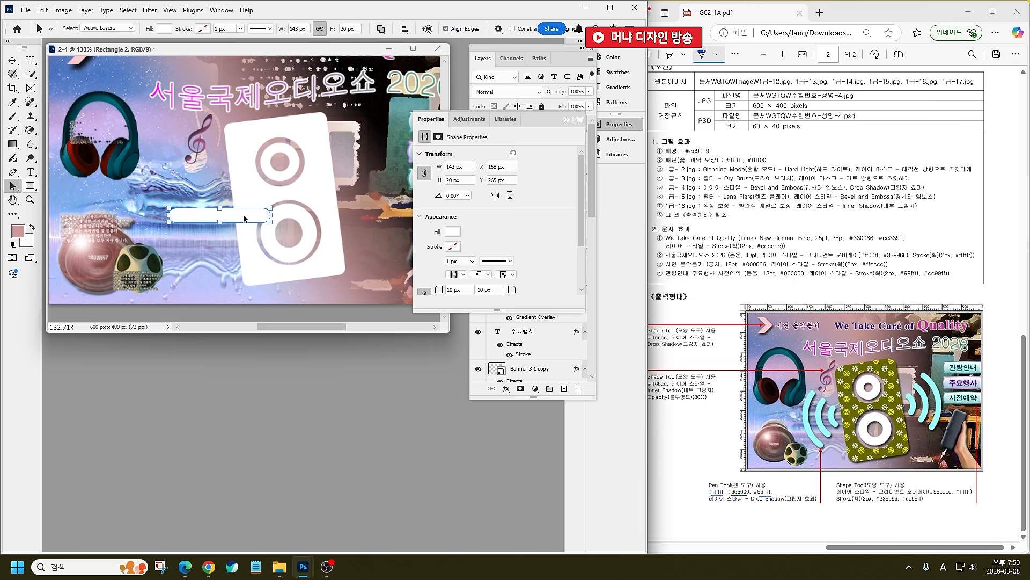
{"action": "left_click_drag", "start_coordinate": [241, 216], "coordinate": [295, 169]}
{"action": "key", "text": "ctrl+t"}
{"action": "key", "text": "Return"}
{"action": "key", "text": "ctrl+t"}
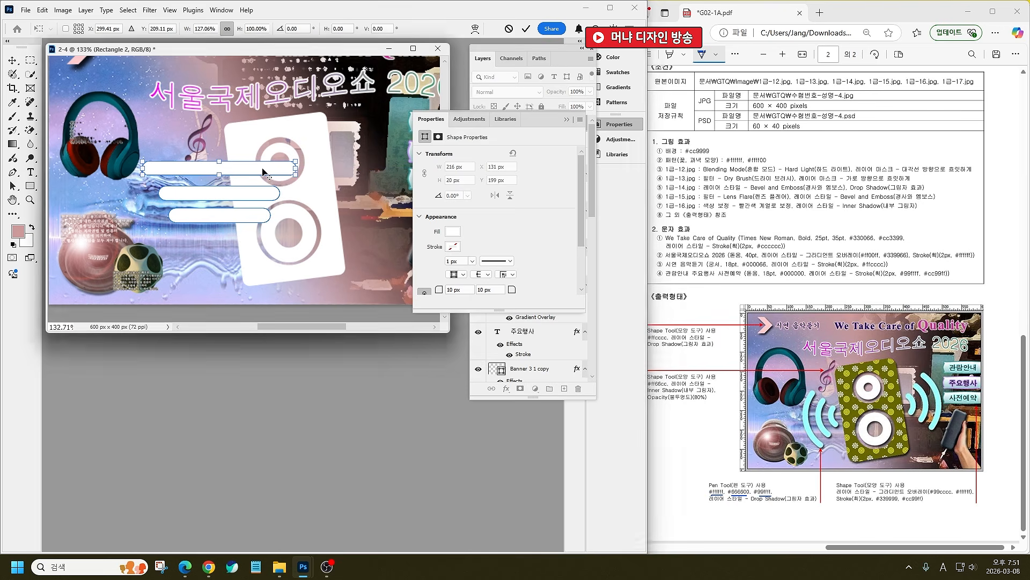
{"action": "left_click", "coordinate": [568, 120]}
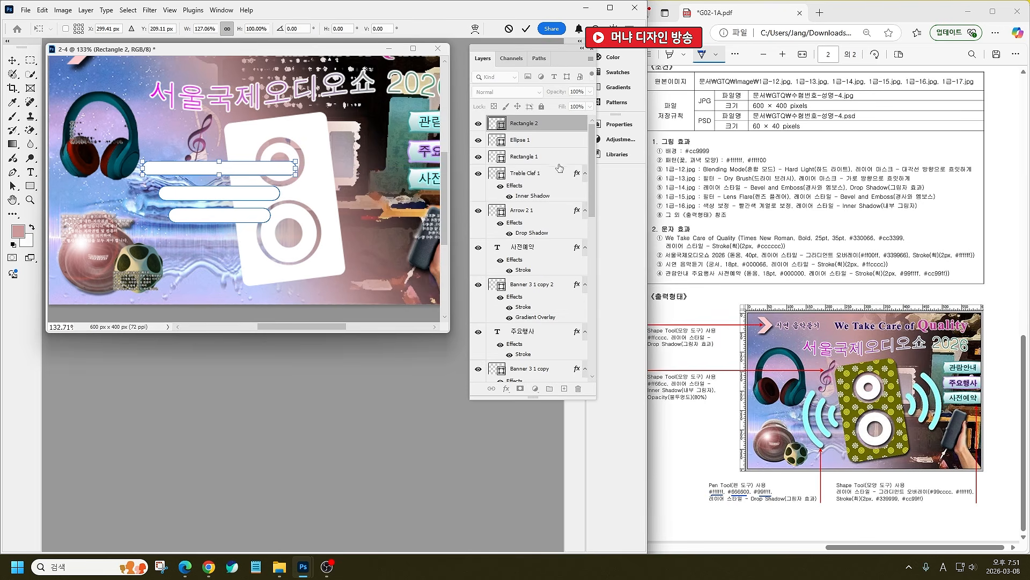
{"action": "key", "text": "Return"}
Step: Warp all three bars on the Rectangle 2 layer together into curves with the Arc style and a 48.5% bend
{"action": "left_click", "coordinate": [530, 141]}
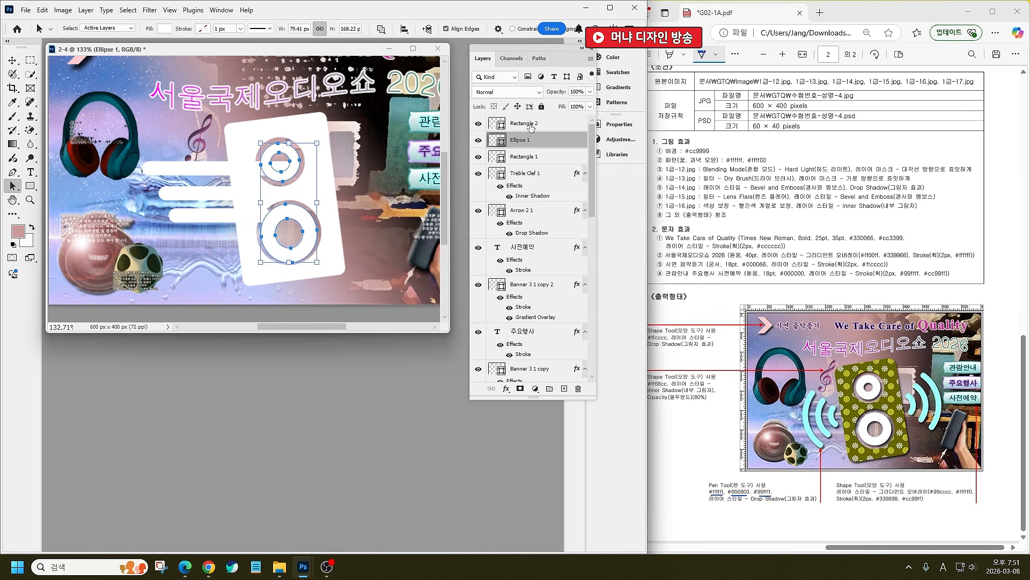
{"action": "left_click", "coordinate": [531, 126]}
{"action": "key", "text": "ctrl+t"}
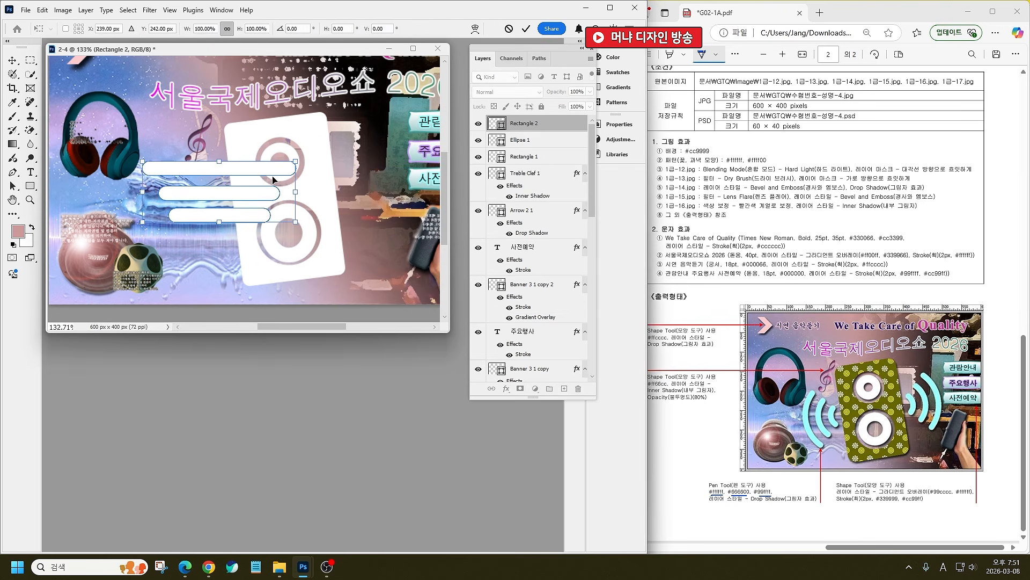
{"action": "right_click", "coordinate": [274, 178]}
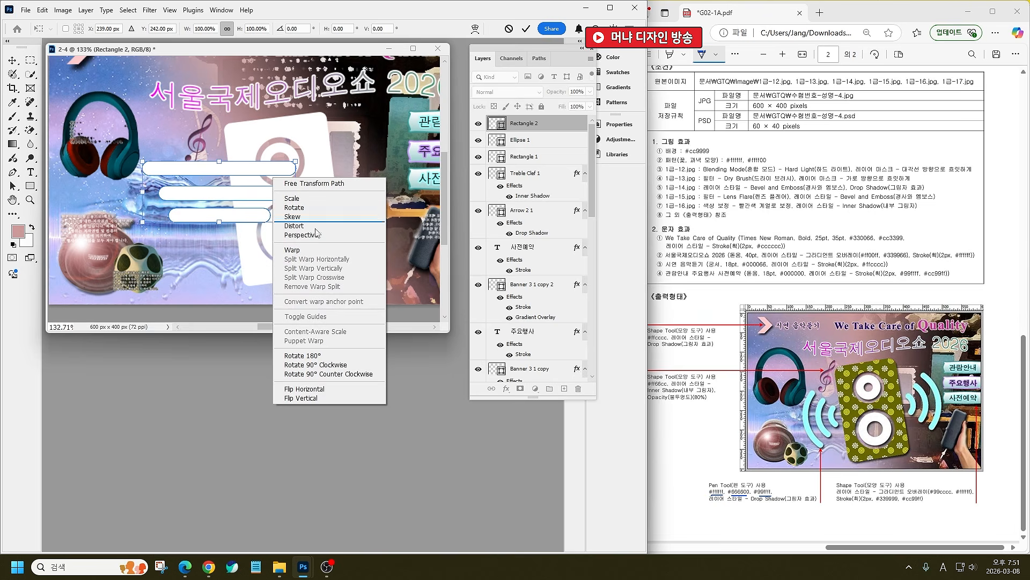
{"action": "left_click", "coordinate": [340, 251]}
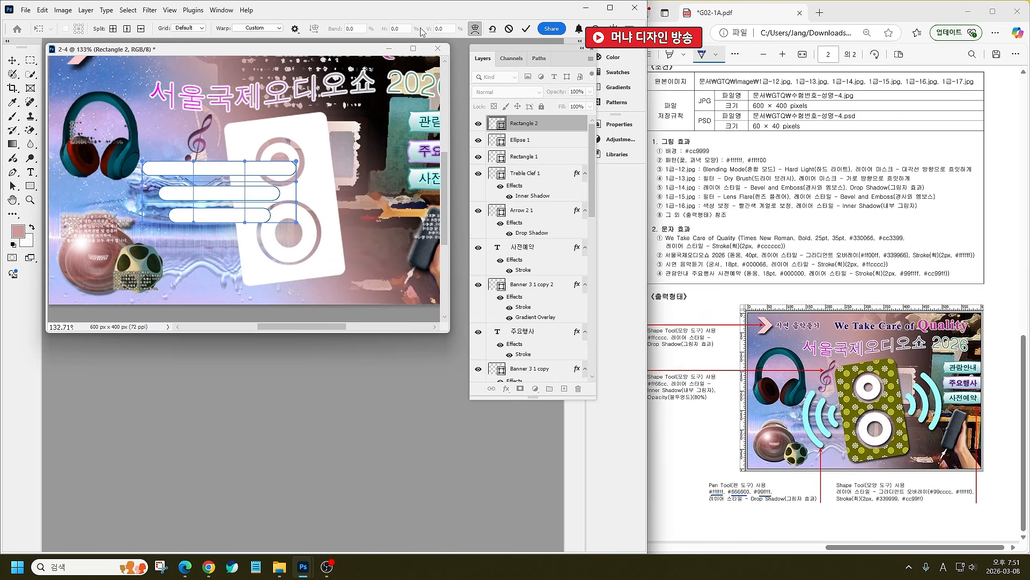
{"action": "left_click", "coordinate": [189, 30]}
{"action": "left_click", "coordinate": [236, 31]}
{"action": "left_click", "coordinate": [255, 28]}
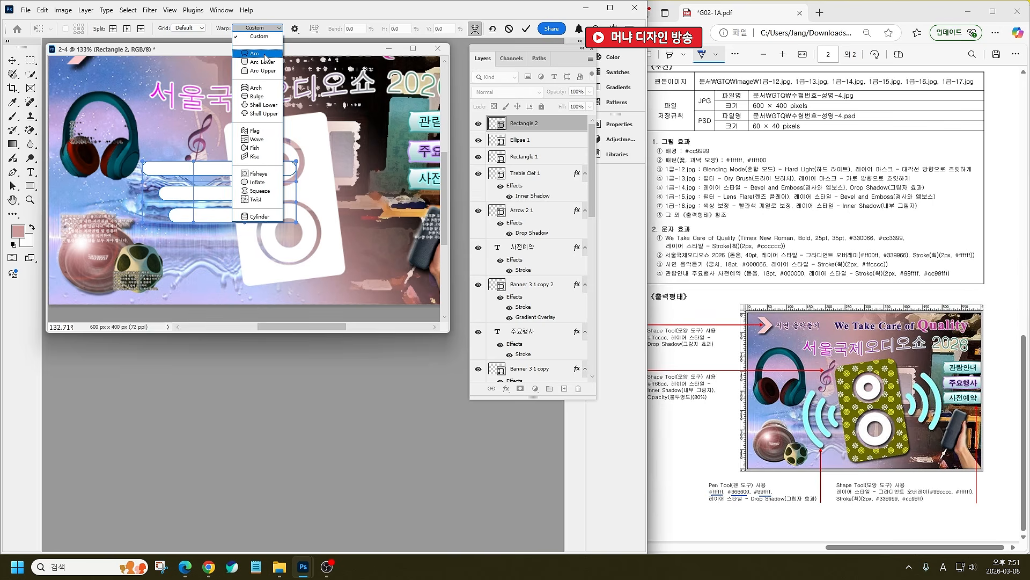
{"action": "left_click", "coordinate": [264, 56]}
{"action": "left_click", "coordinate": [362, 29]}
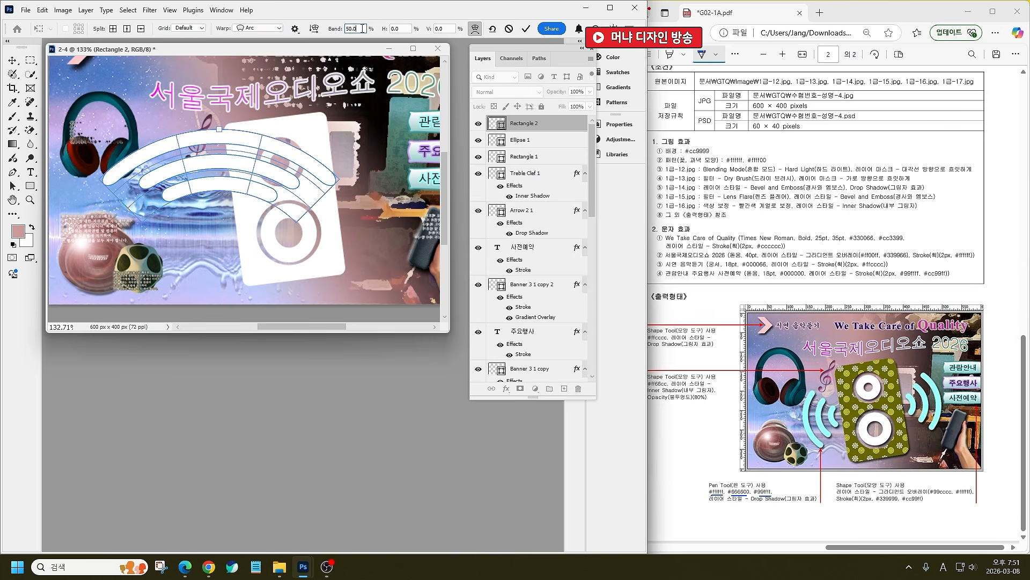
{"action": "scroll", "coordinate": [363, 29], "scroll_direction": "down", "scroll_amount": 14}
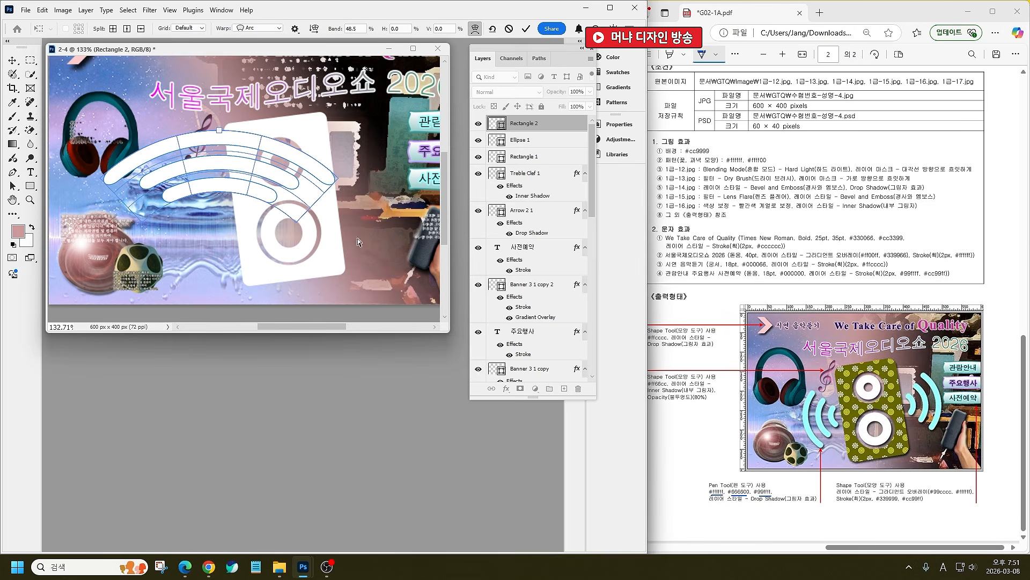
Step: Narrow the three arcs symmetrically to about 76% of their width
{"action": "key", "text": "ctrl+t"}
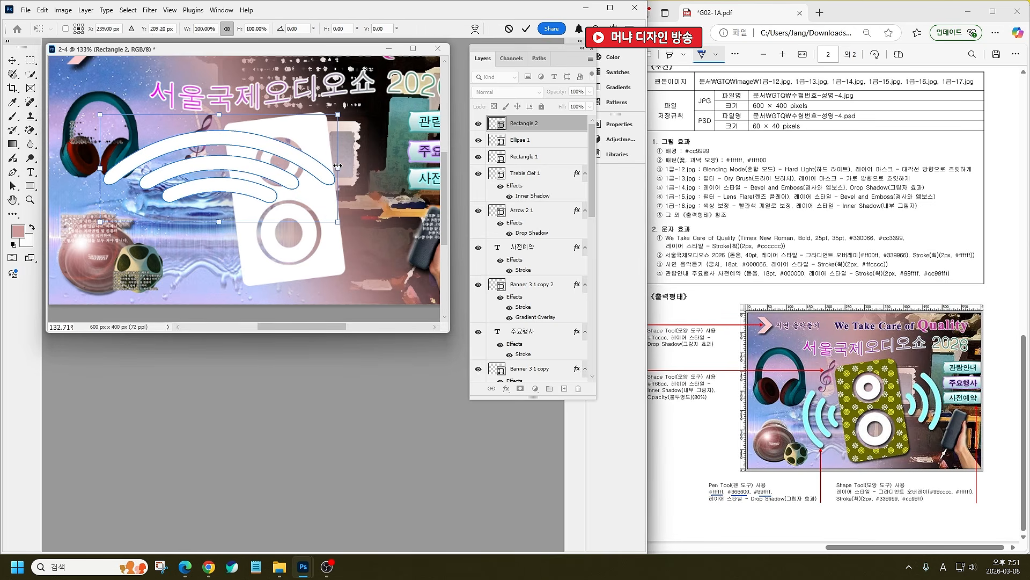
{"action": "left_click_drag", "start_coordinate": [338, 166], "coordinate": [309, 166]}
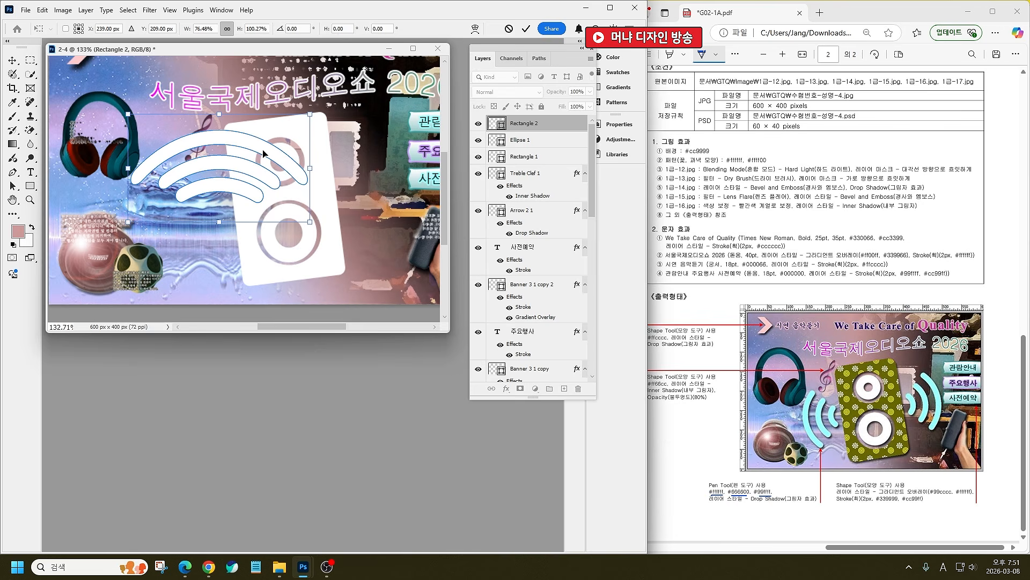
{"action": "key", "text": "Return"}
{"action": "left_click", "coordinate": [304, 216]}
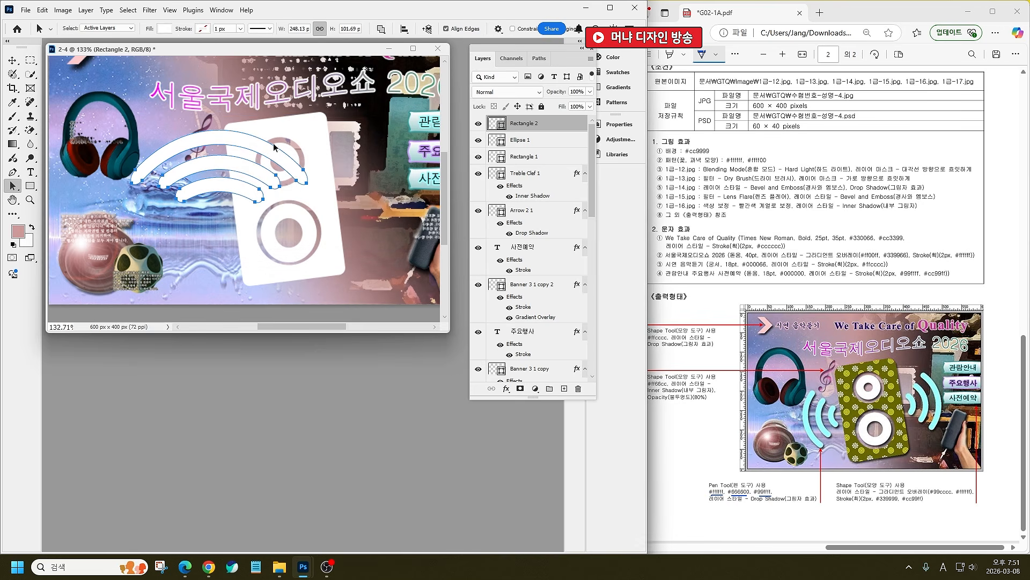
Step: Rotate the arcs by -90°, shorten them to about 76.57% of their length and place them between the headphones and the speaker
{"action": "left_click", "coordinate": [12, 60]}
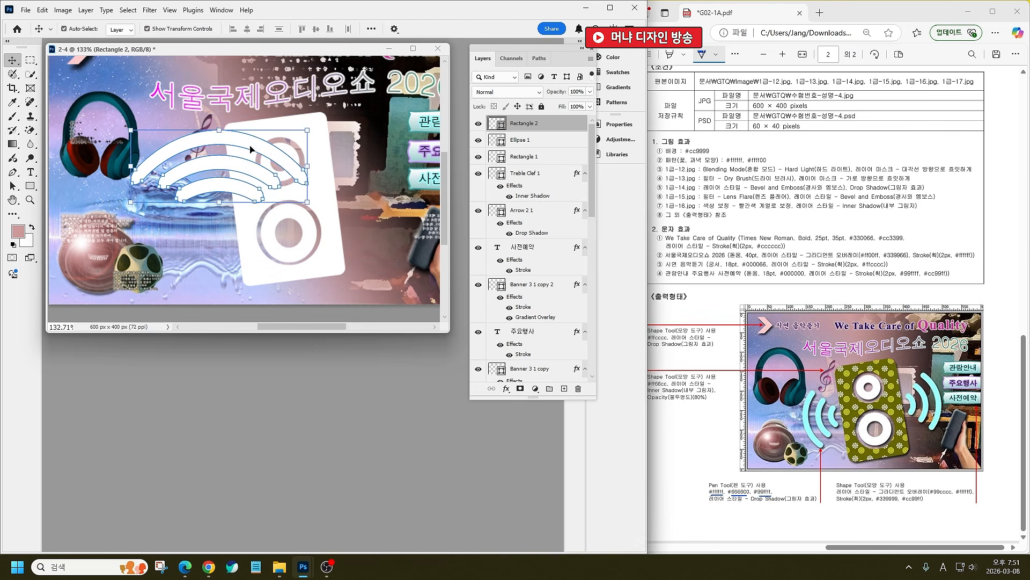
{"action": "left_click_drag", "start_coordinate": [250, 147], "coordinate": [206, 189]}
{"action": "left_click_drag", "start_coordinate": [278, 169], "coordinate": [145, 133]}
{"action": "left_click_drag", "start_coordinate": [175, 298], "coordinate": [179, 255]}
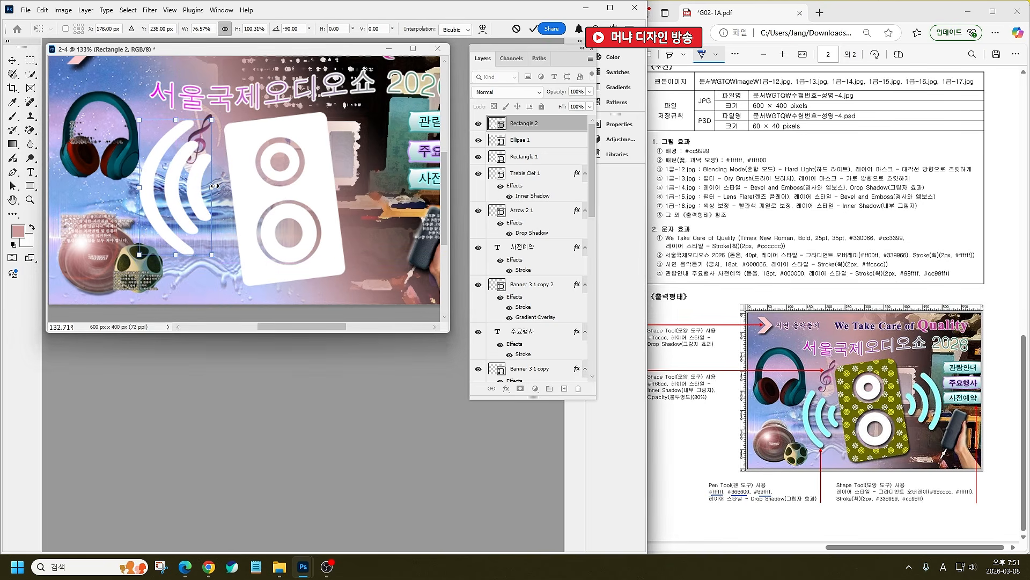
{"action": "key", "text": "Return"}
Step: Move the upright arcs down beside the speaker's lower left and scale them to about 85.27% in width and height
{"action": "left_click_drag", "start_coordinate": [201, 186], "coordinate": [200, 217]}
{"action": "key", "text": "ctrl+t"}
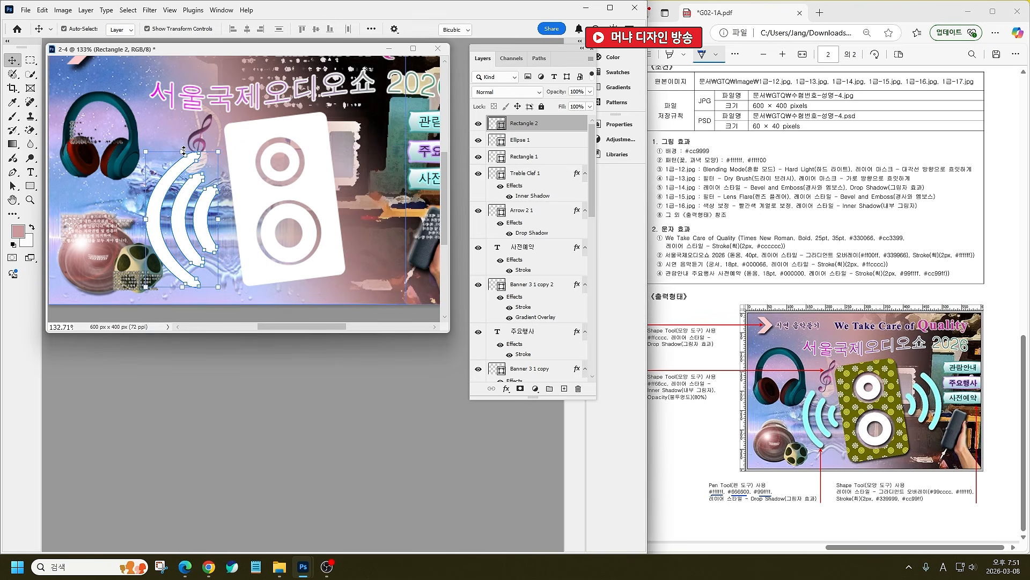
{"action": "left_click_drag", "start_coordinate": [182, 152], "coordinate": [183, 161]}
{"action": "left_click_drag", "start_coordinate": [146, 225], "coordinate": [156, 226]}
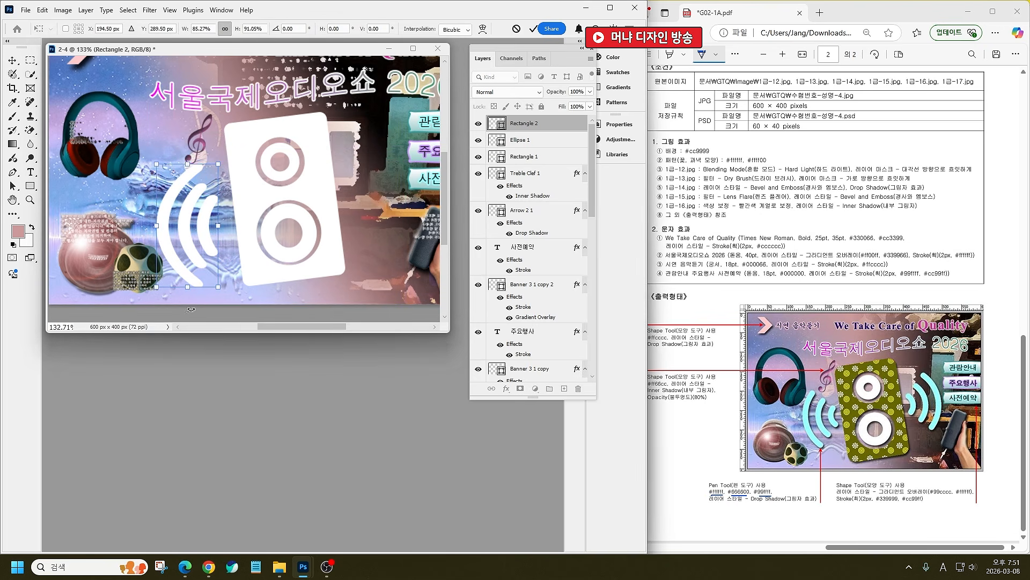
{"action": "left_click_drag", "start_coordinate": [187, 287], "coordinate": [186, 279]}
{"action": "key", "text": "Return"}
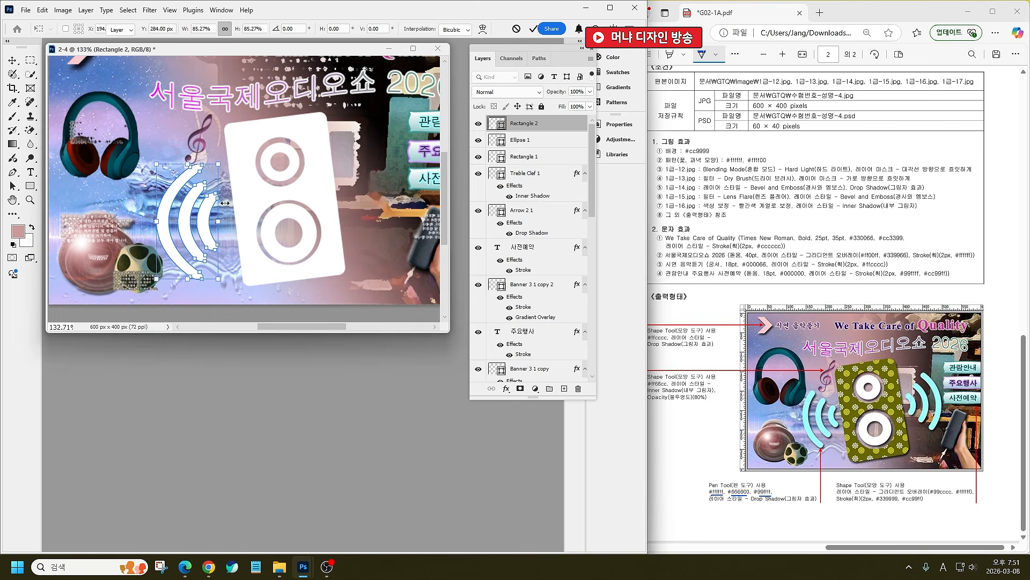
Step: Duplicate the sound waves to the speaker's right side and flip the copy horizontally
{"action": "left_click_drag", "start_coordinate": [226, 157], "coordinate": [378, 200]}
{"action": "key", "text": "Escape"}
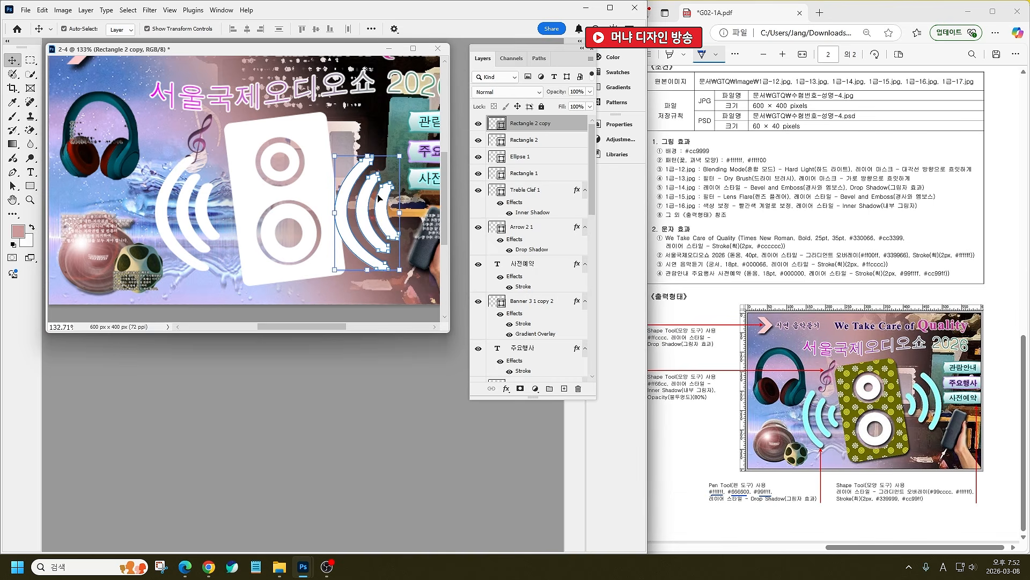
{"action": "key", "text": "ctrl+t"}
{"action": "right_click", "coordinate": [379, 200]}
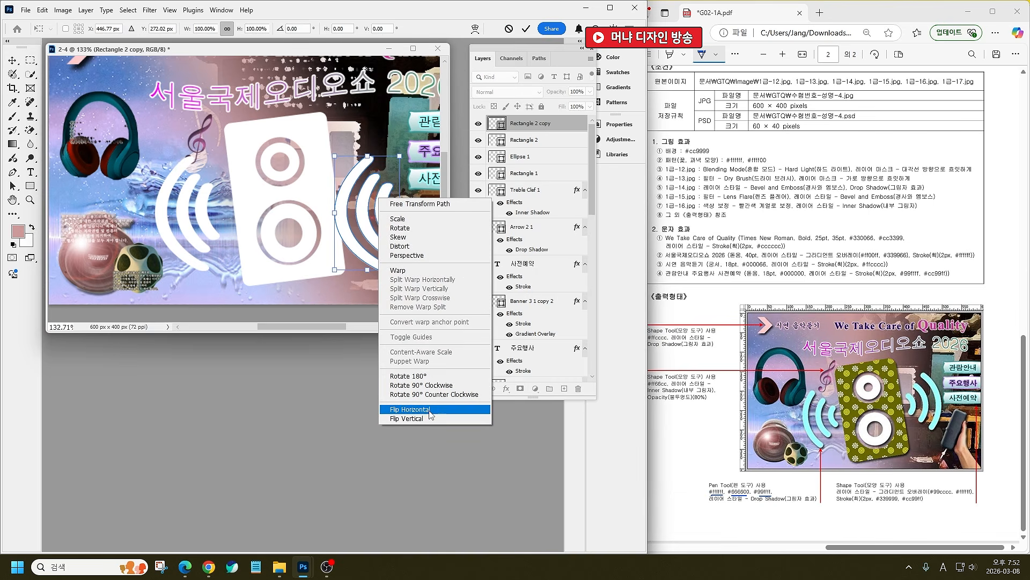
{"action": "left_click", "coordinate": [397, 414]}
Step: Tilt the mirrored waves to an angle of about 171.58° and raise them along the speaker's right edge
{"action": "left_click_drag", "start_coordinate": [414, 149], "coordinate": [396, 143]}
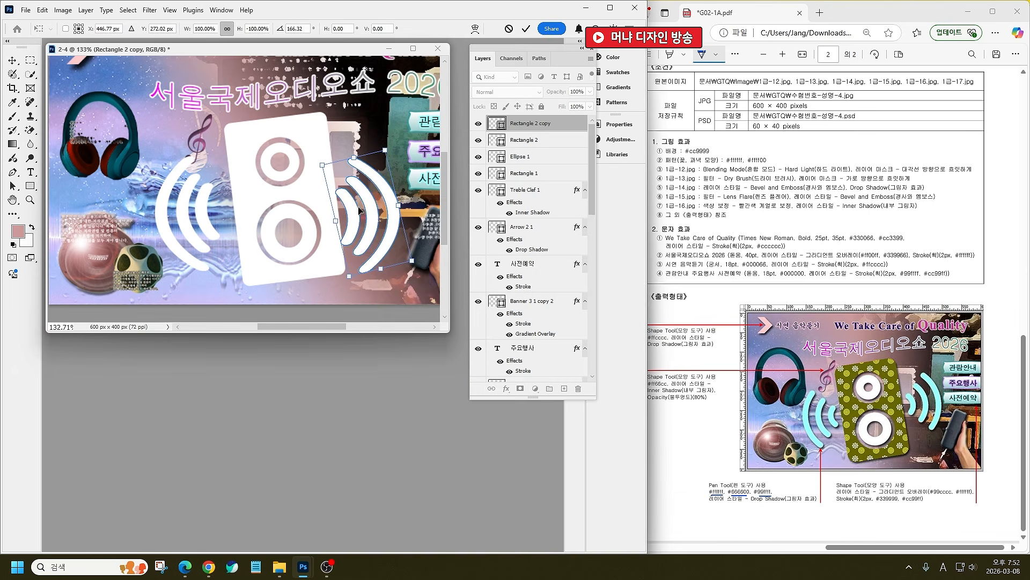
{"action": "left_click_drag", "start_coordinate": [356, 213], "coordinate": [363, 191]}
{"action": "left_click_drag", "start_coordinate": [403, 123], "coordinate": [399, 121]}
{"action": "left_click_drag", "start_coordinate": [375, 189], "coordinate": [416, 188]}
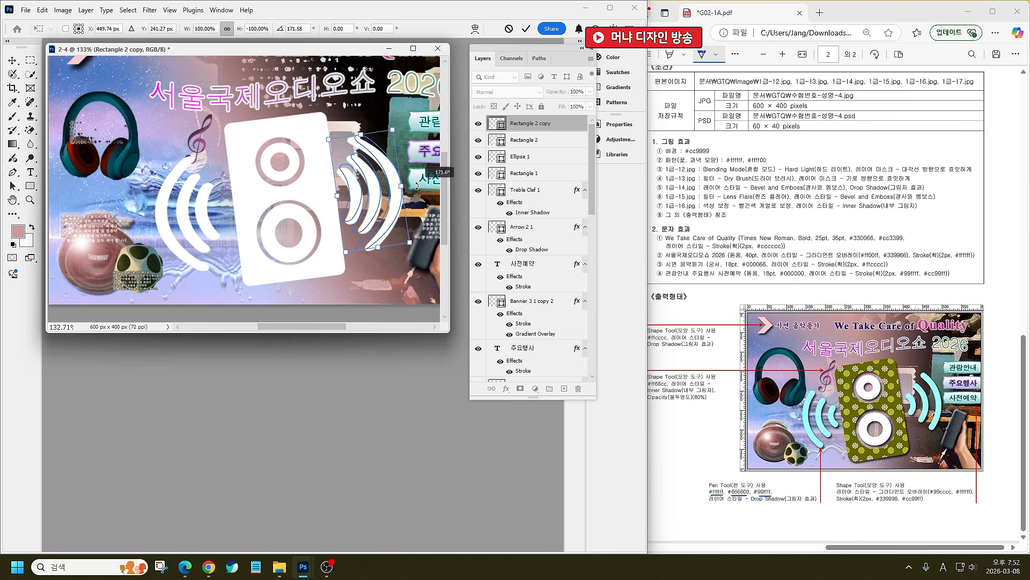
{"action": "key", "text": "Return"}
Step: Tilt the left sound waves by about -2.50°, reduce their height to about 87.32% and narrow them against the speaker
{"action": "left_click", "coordinate": [194, 214]}
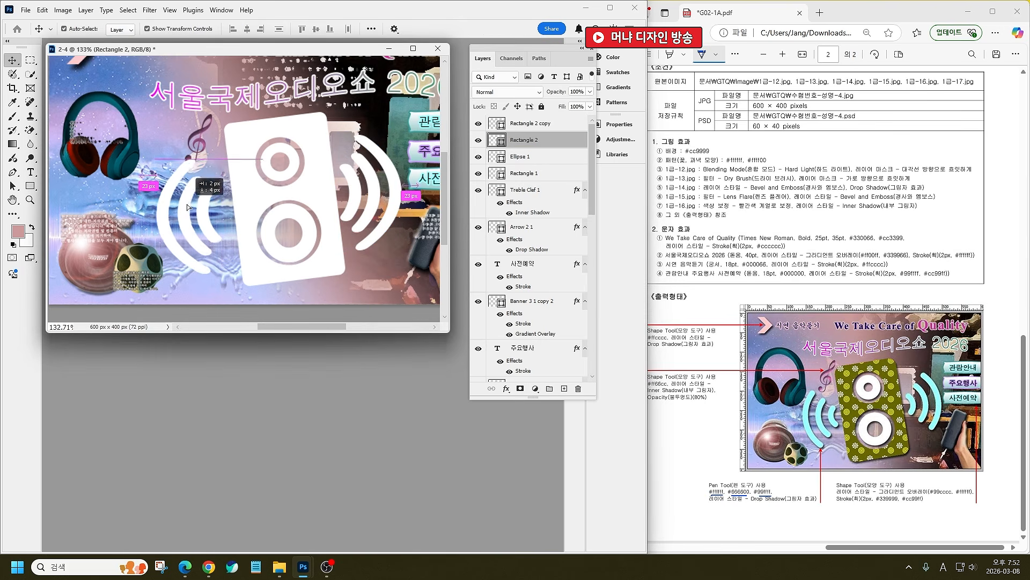
{"action": "left_click", "coordinate": [228, 156]}
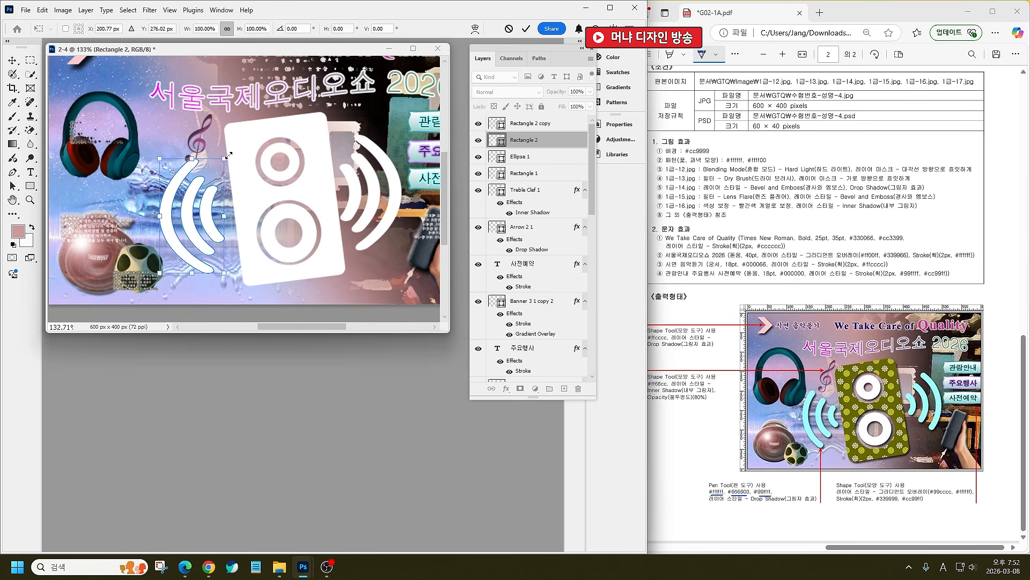
{"action": "left_click_drag", "start_coordinate": [242, 154], "coordinate": [232, 147]}
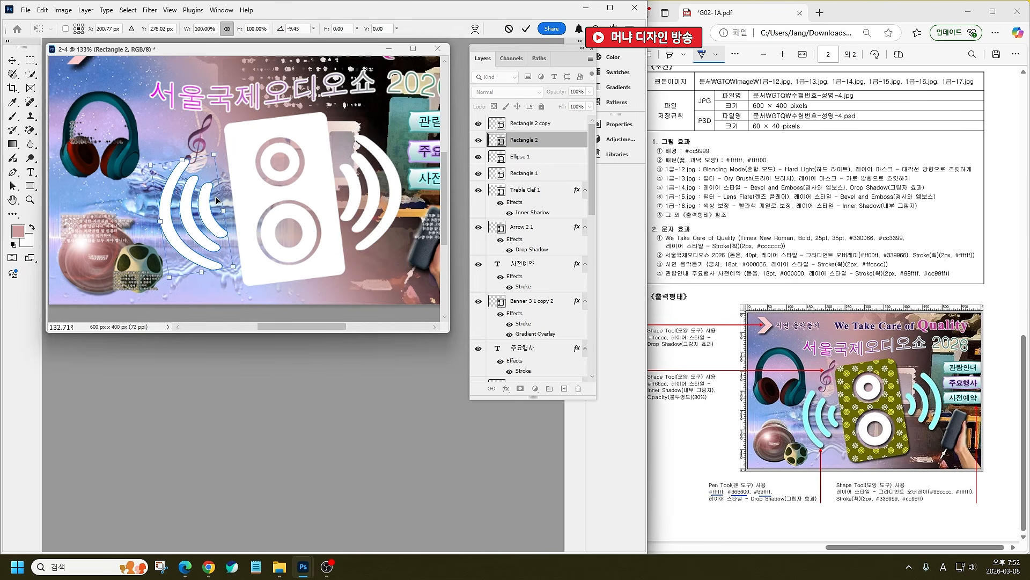
{"action": "left_click_drag", "start_coordinate": [207, 203], "coordinate": [230, 215]}
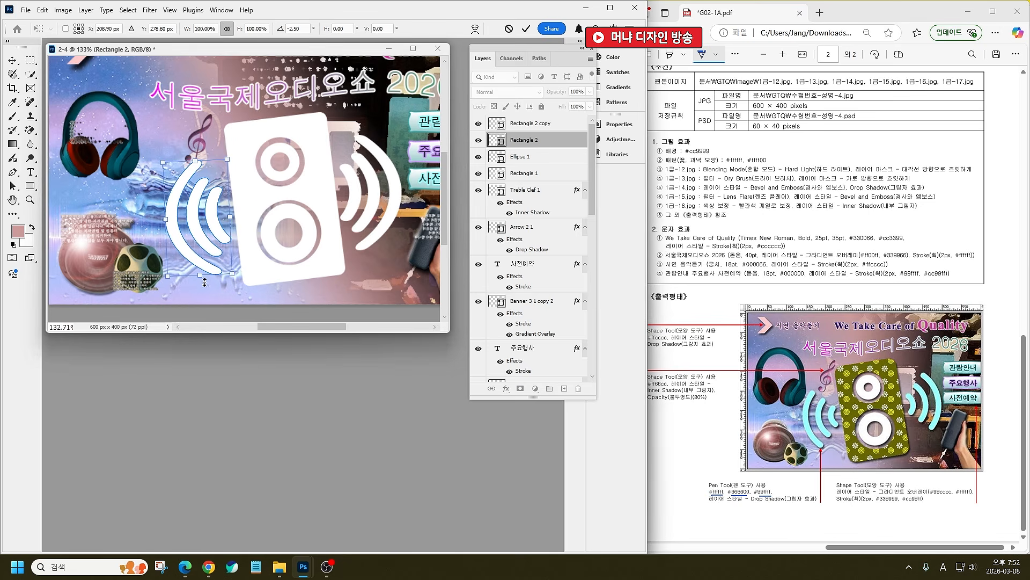
{"action": "left_click_drag", "start_coordinate": [204, 283], "coordinate": [202, 266]}
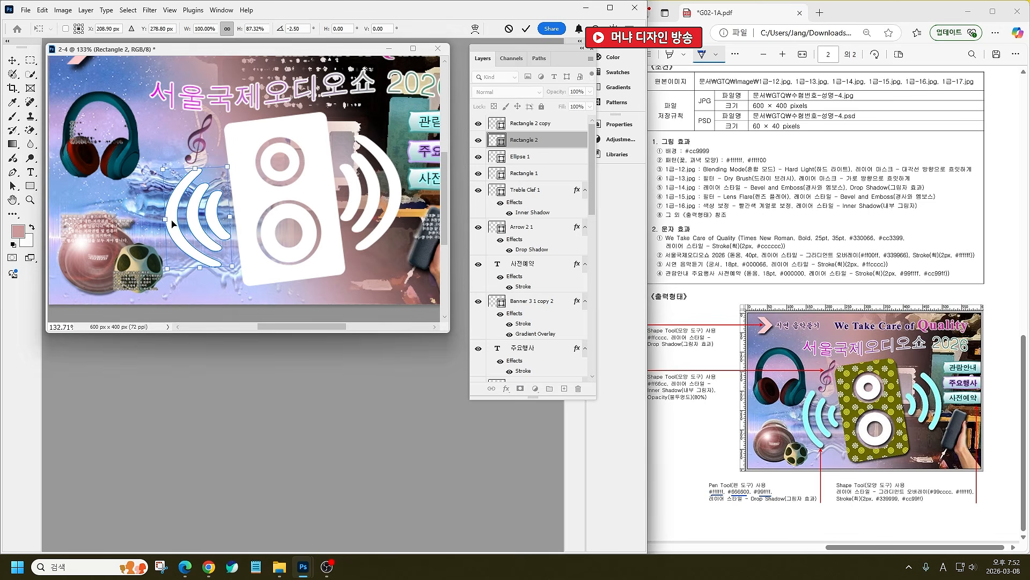
{"action": "left_click_drag", "start_coordinate": [172, 222], "coordinate": [186, 220]}
{"action": "key", "text": "Return"}
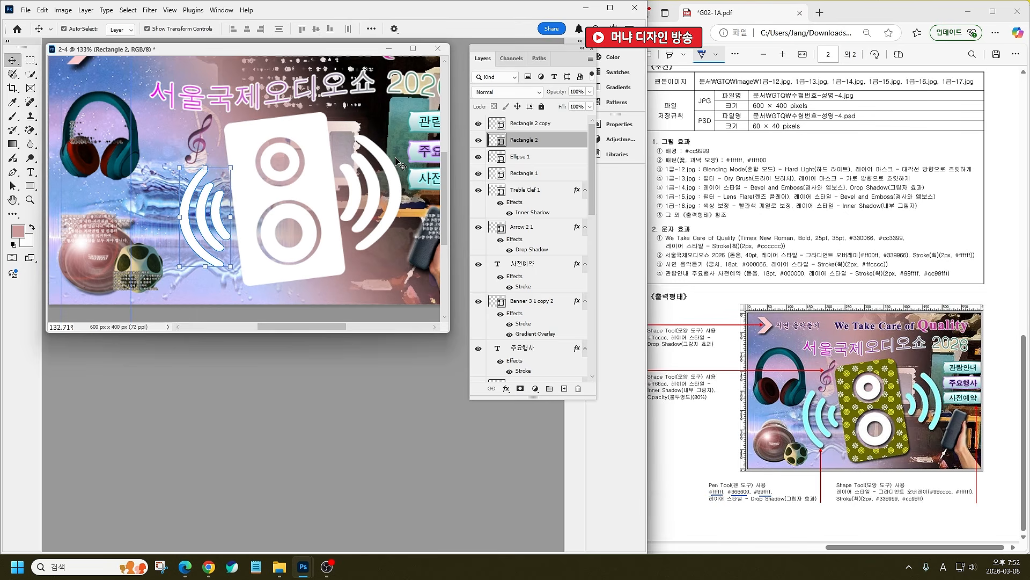
Step: Delete the separate mirrored waves layer and duplicate the left sound waves to the speaker's right side within the same shape layer
{"action": "left_click", "coordinate": [198, 209]}
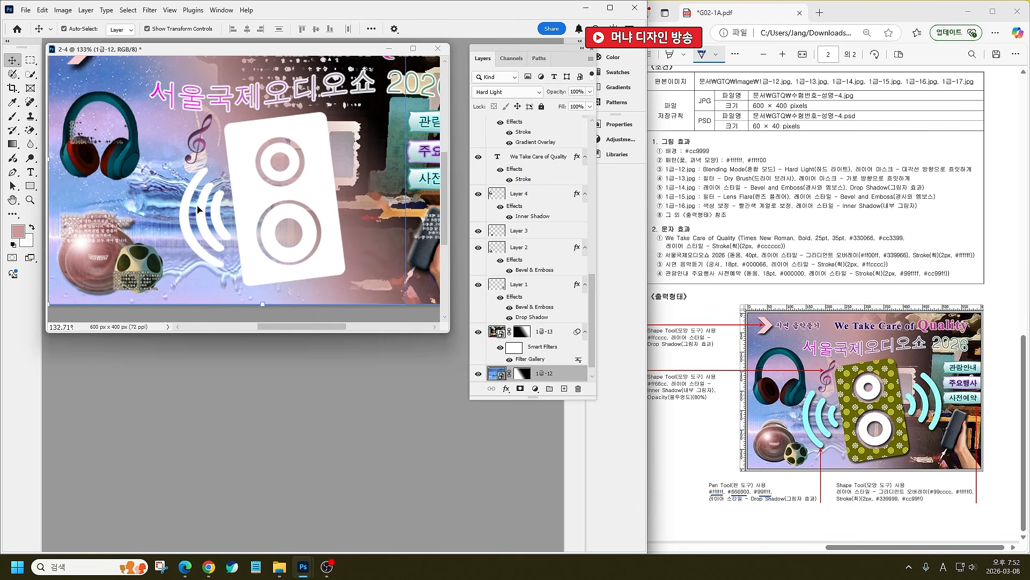
{"action": "left_click", "coordinate": [200, 212]}
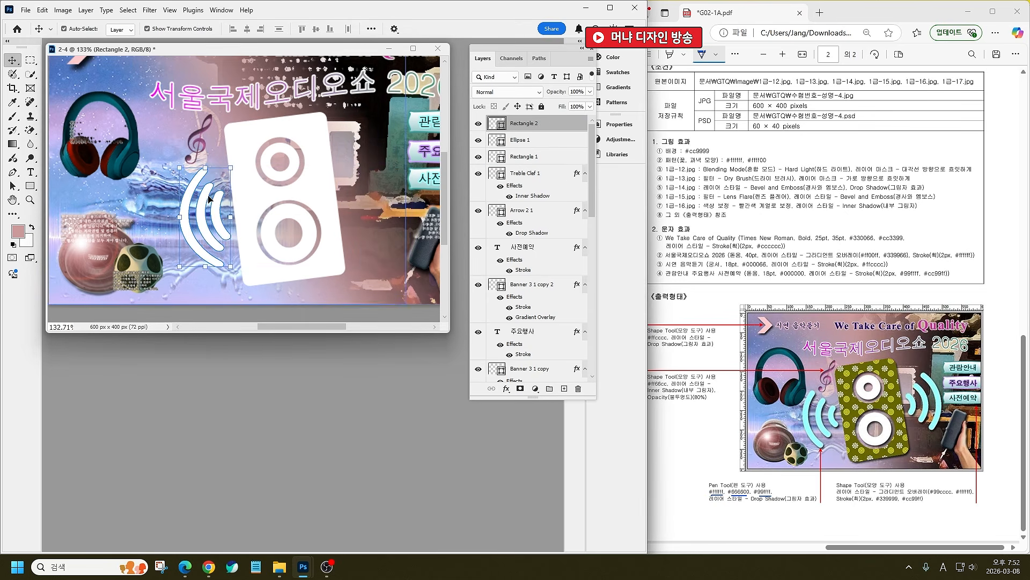
{"action": "left_click", "coordinate": [13, 186]}
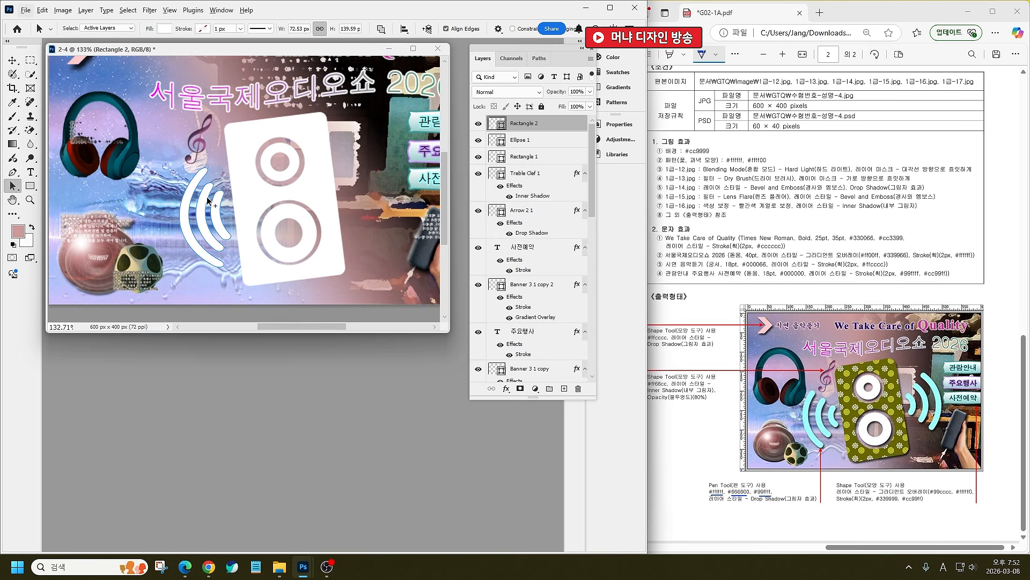
{"action": "left_click_drag", "start_coordinate": [189, 198], "coordinate": [378, 231]}
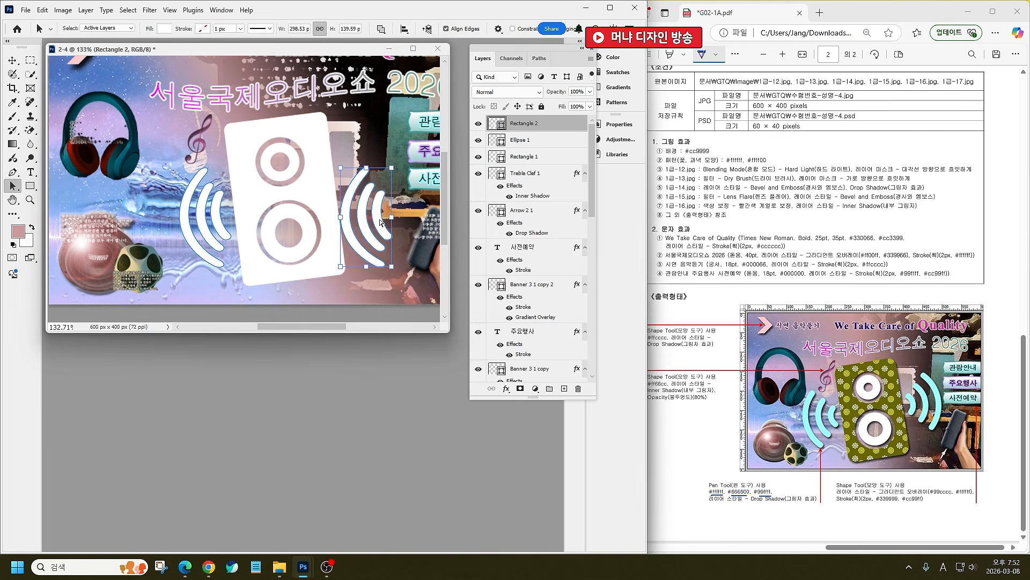
Step: Flip the duplicated waves horizontally, tilt them to an angle of about 165.59° and raise them along the speaker's right edge
{"action": "key", "text": "ctrl+t"}
{"action": "right_click", "coordinate": [373, 217]}
{"action": "left_click", "coordinate": [450, 431]}
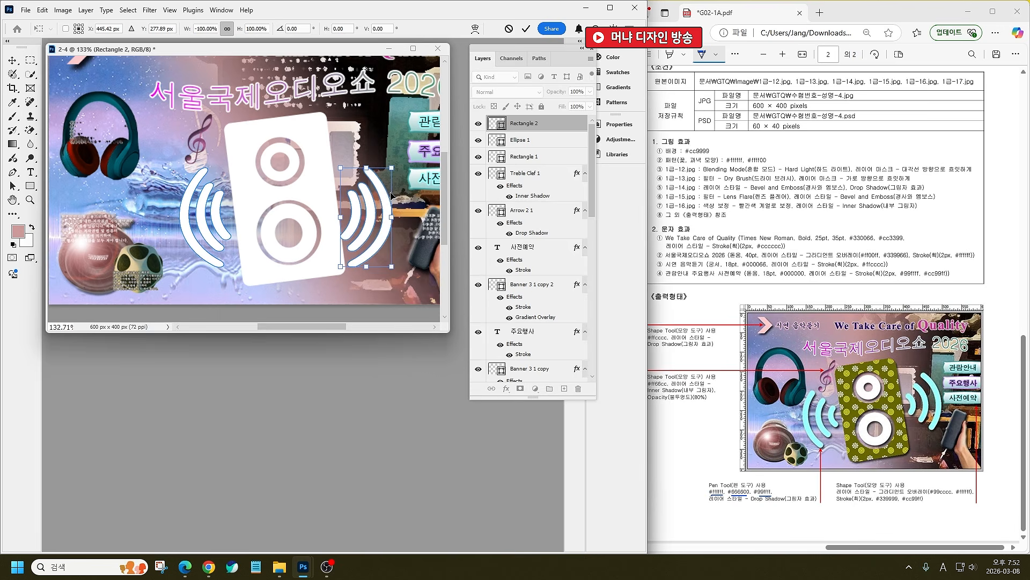
{"action": "left_click_drag", "start_coordinate": [404, 167], "coordinate": [392, 160]}
{"action": "left_click_drag", "start_coordinate": [376, 207], "coordinate": [381, 189]}
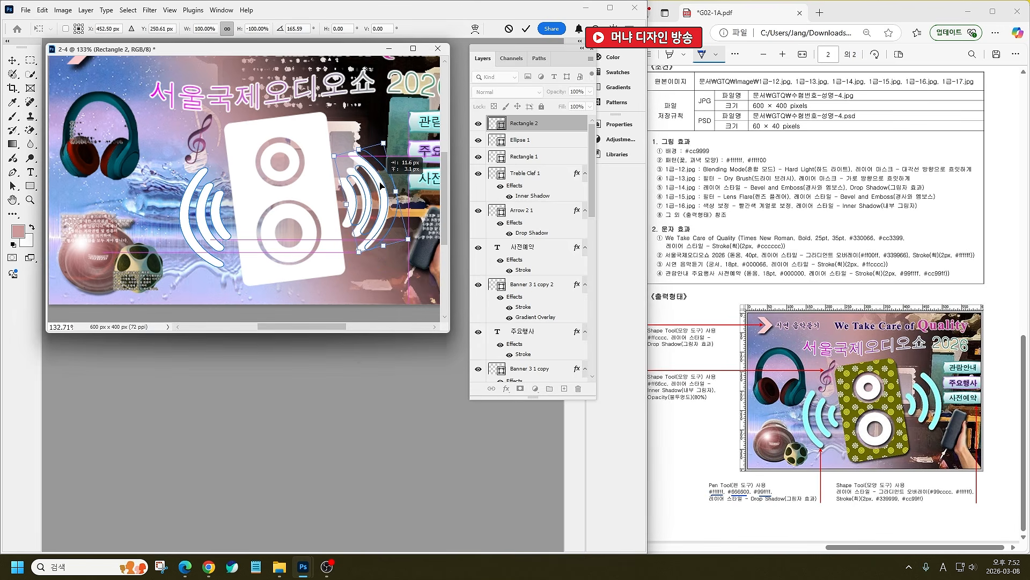
{"action": "key", "text": "Return"}
Step: Nudge the right-hand sound waves 5 px closer to the speaker
{"action": "key", "text": "a"}
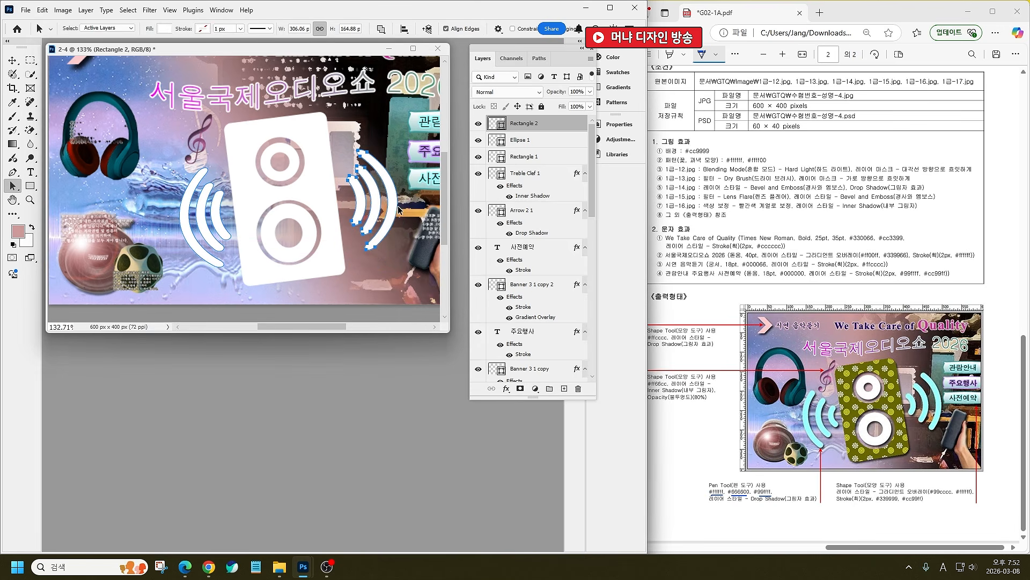
{"action": "key", "text": "Left"}
{"action": "key", "text": "Left"}
{"action": "key", "text": "Left"}
{"action": "key", "text": "Left"}
{"action": "key", "text": "Left"}
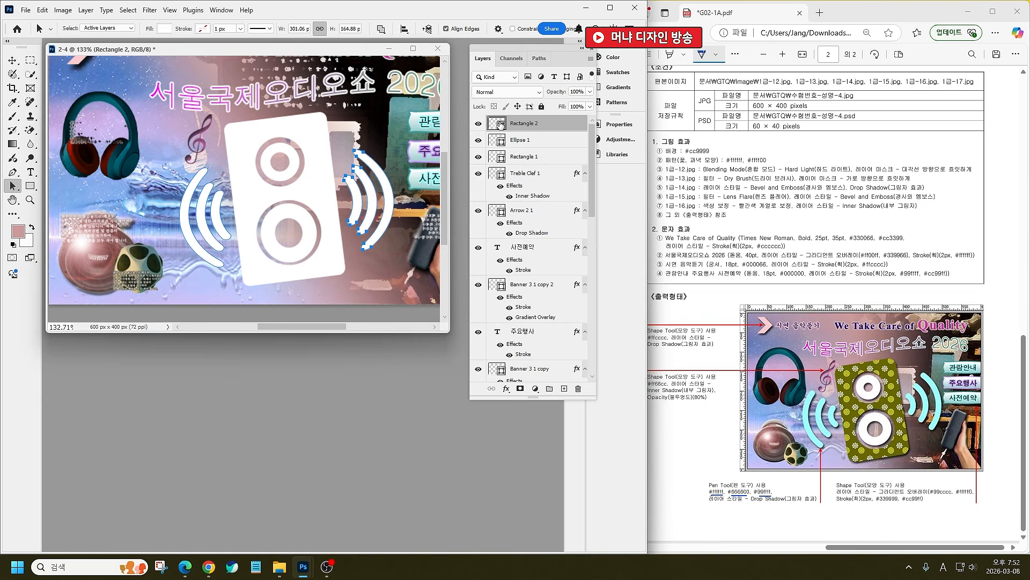
Step: Save the sound waves' shape path as a path named 3 and deselect it
{"action": "left_click", "coordinate": [539, 59]}
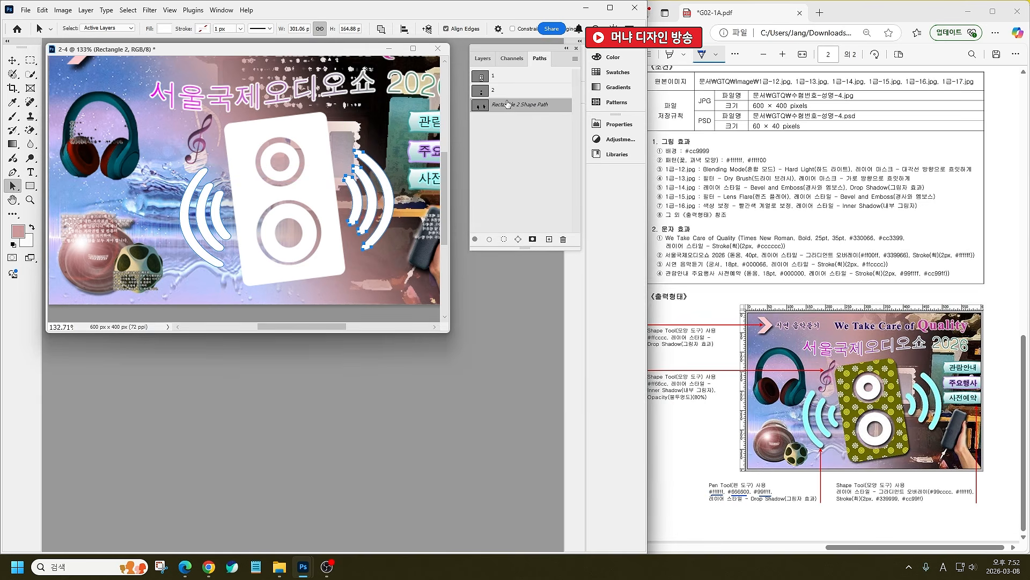
{"action": "double_click", "coordinate": [508, 103]}
{"action": "type", "text": "3"}
{"action": "key", "text": "Return"}
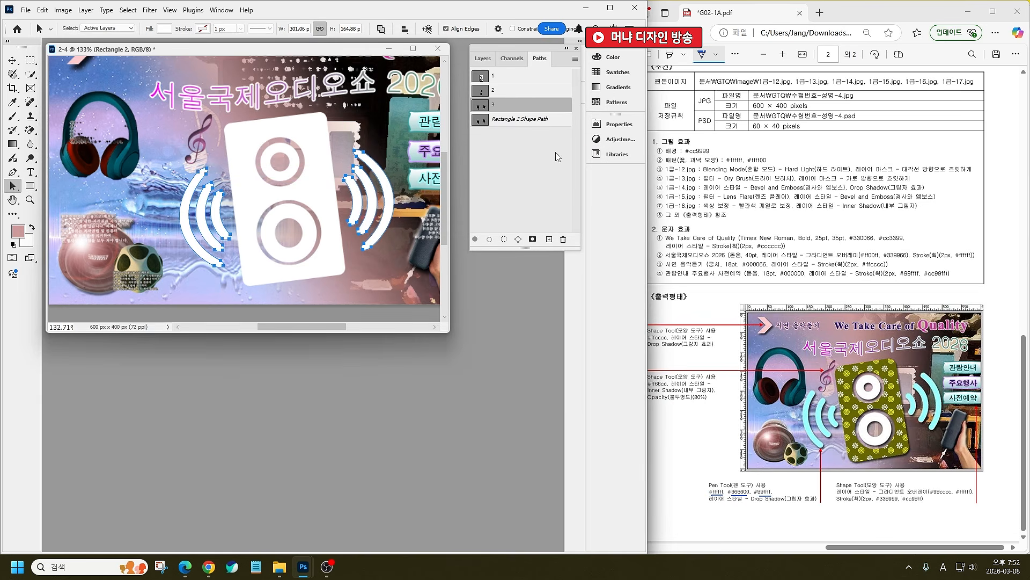
{"action": "left_click", "coordinate": [558, 156]}
{"action": "left_click", "coordinate": [485, 60]}
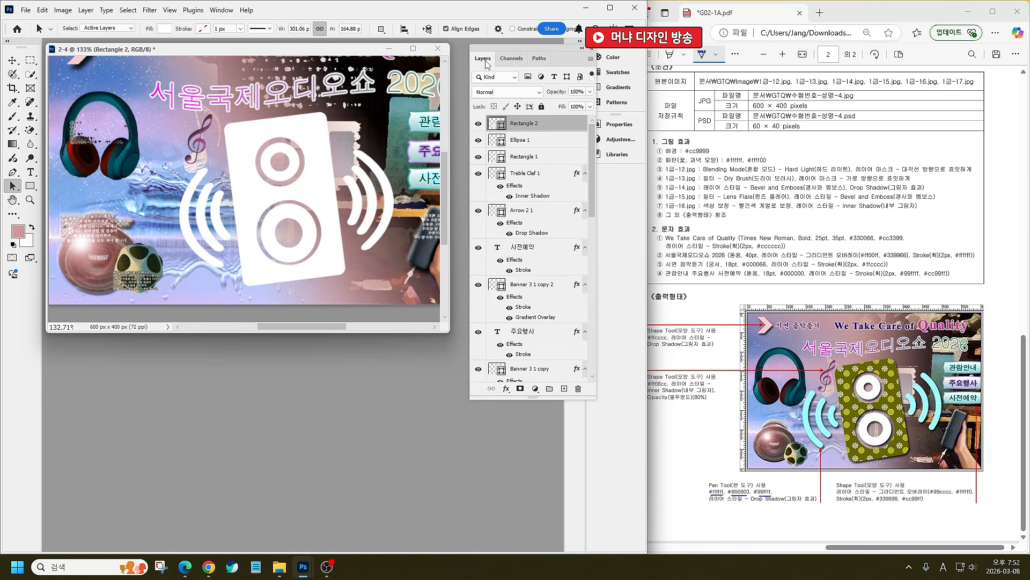
Step: Set the speaker rings' fill to #ffffff and the speaker body's fill to #666600
{"action": "double_click", "coordinate": [494, 156]}
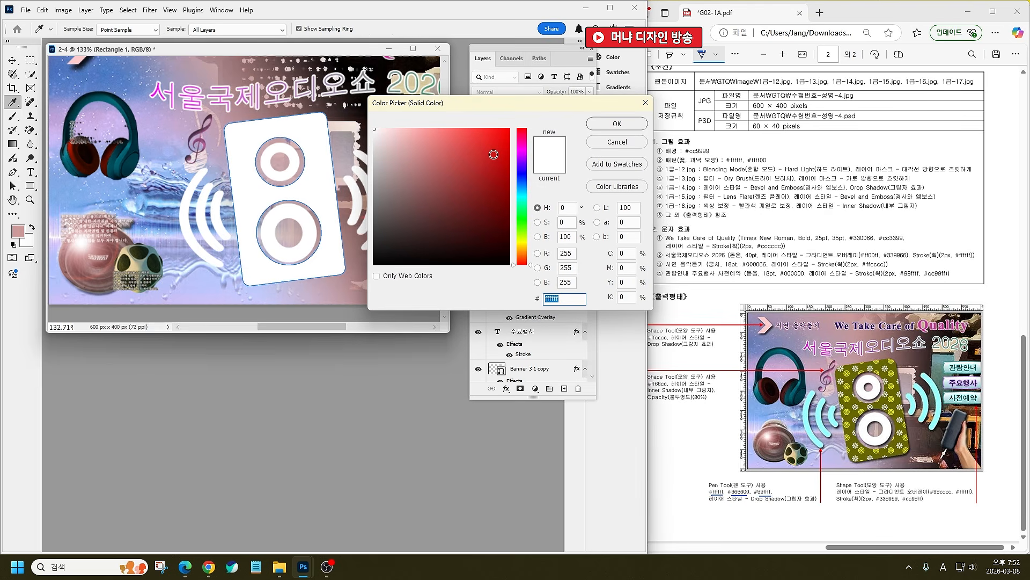
{"action": "left_click", "coordinate": [616, 124]}
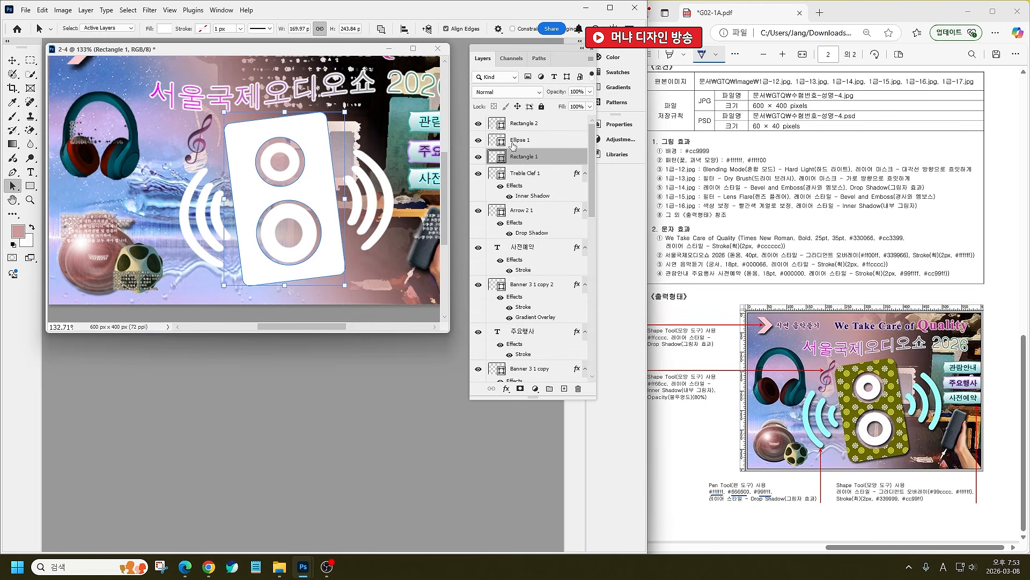
{"action": "double_click", "coordinate": [494, 138]}
{"action": "key", "text": "Return"}
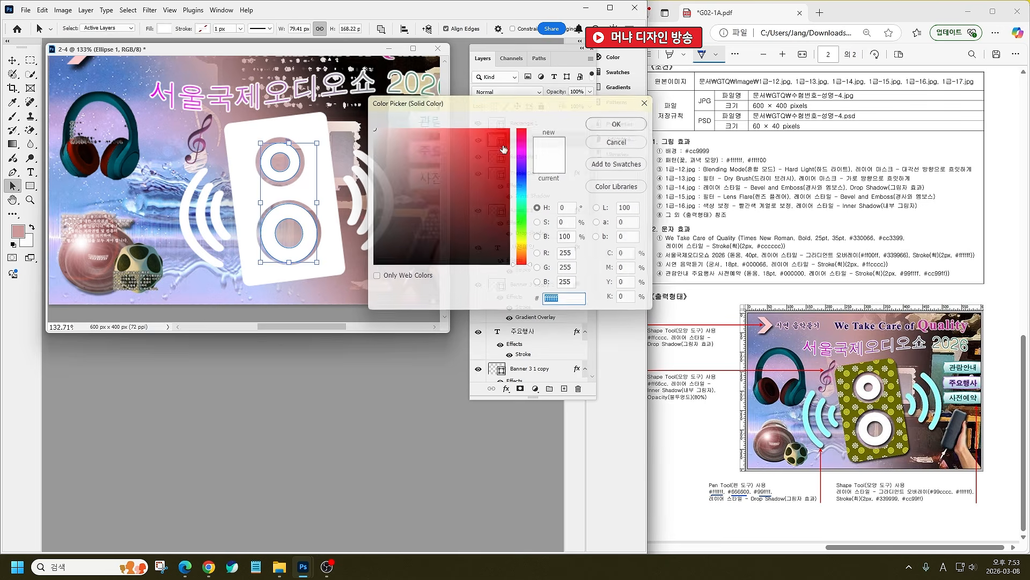
{"action": "double_click", "coordinate": [492, 157]}
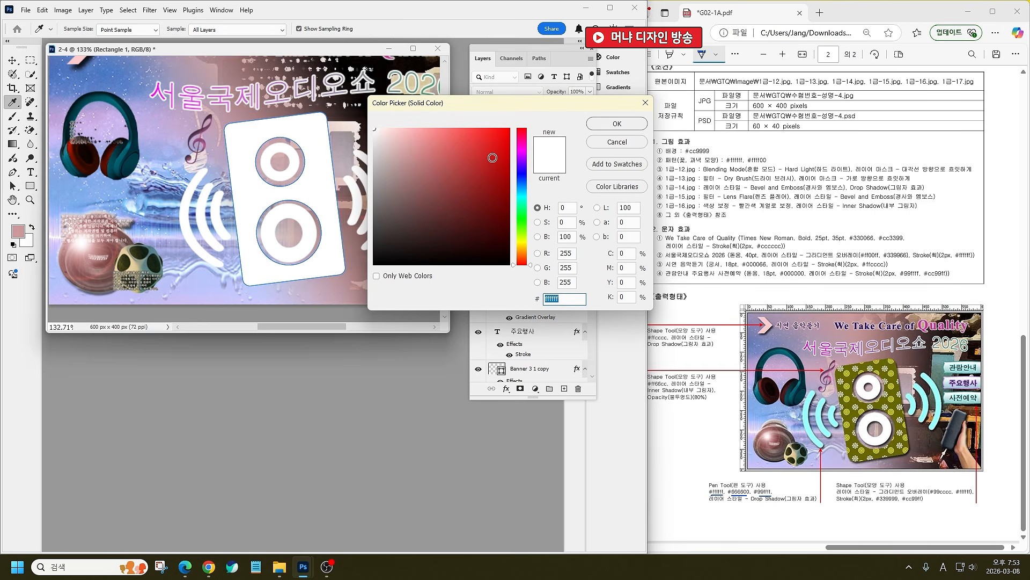
{"action": "type", "text": "666600"}
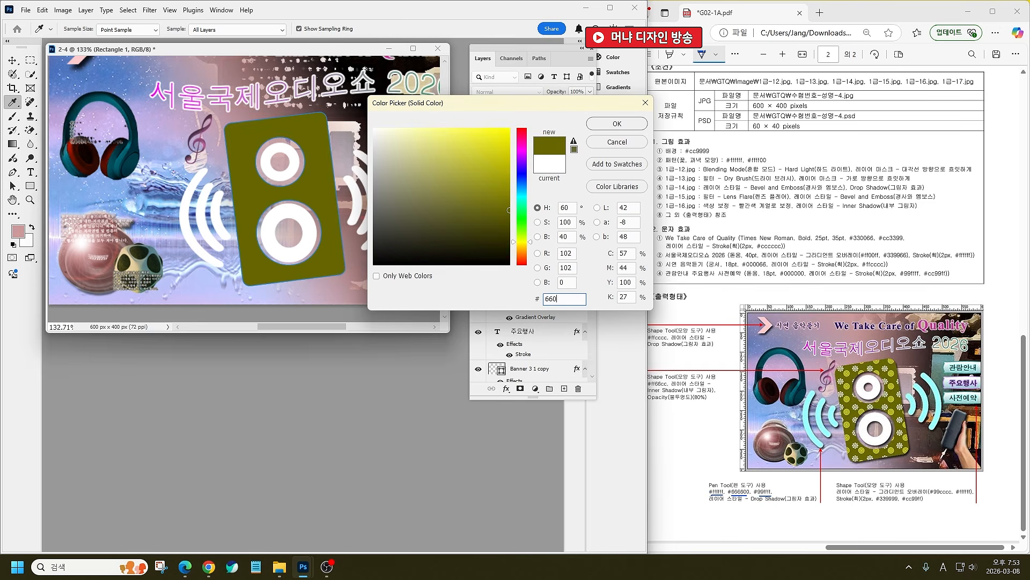
{"action": "key", "text": "Return"}
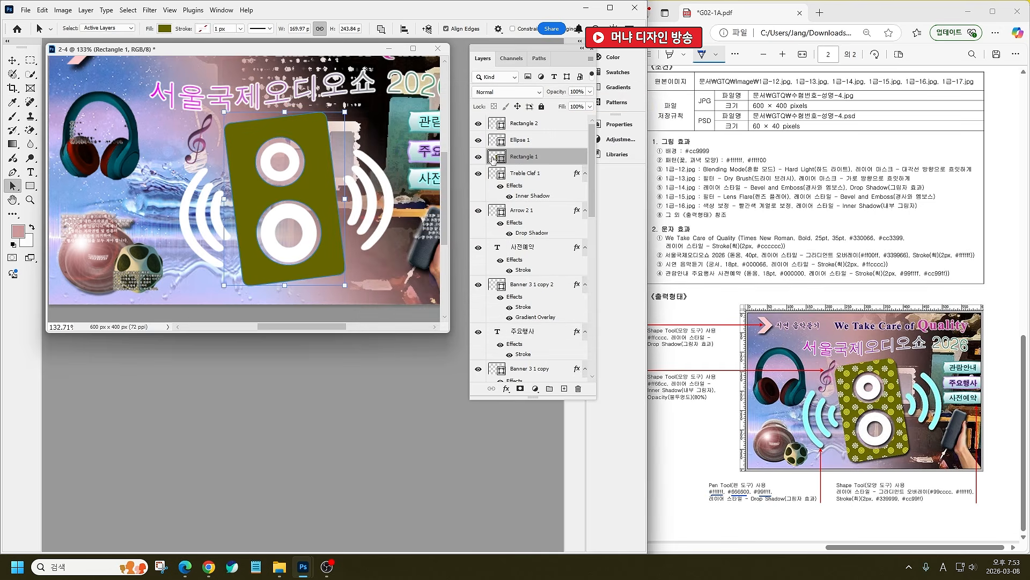
Step: Fill the sound waves with #99ffff and copy the arrow's Drop Shadow effect onto the waves, the rings and the speaker body
{"action": "double_click", "coordinate": [502, 127]}
{"action": "type", "text": "99ffff"}
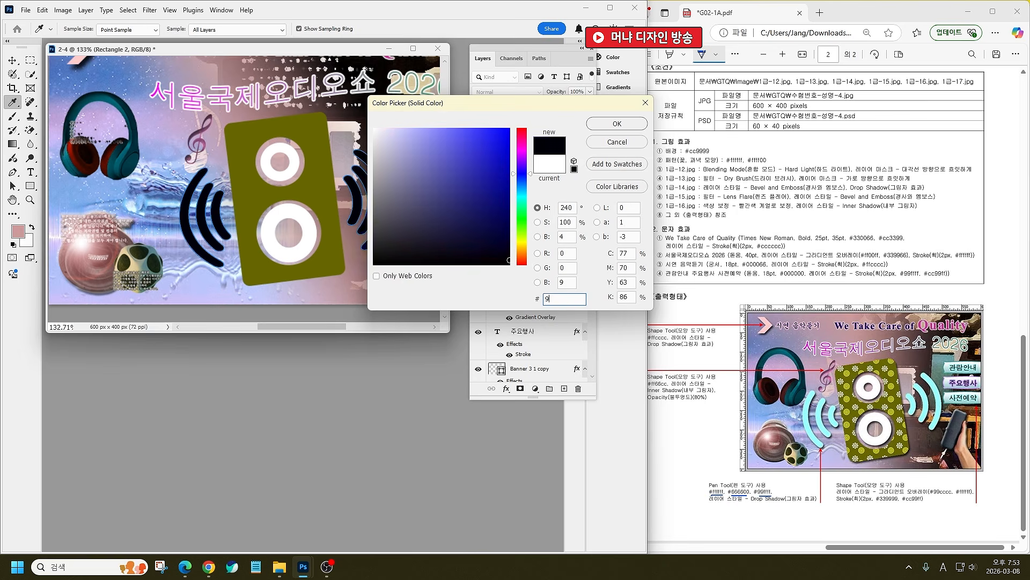
{"action": "key", "text": "Return"}
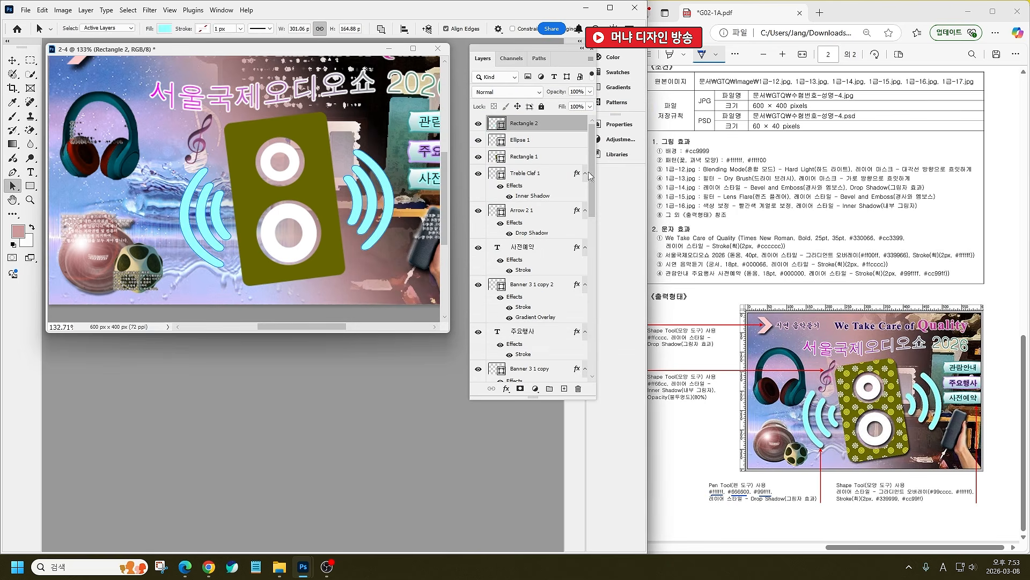
{"action": "left_click_drag", "start_coordinate": [531, 233], "coordinate": [543, 134]}
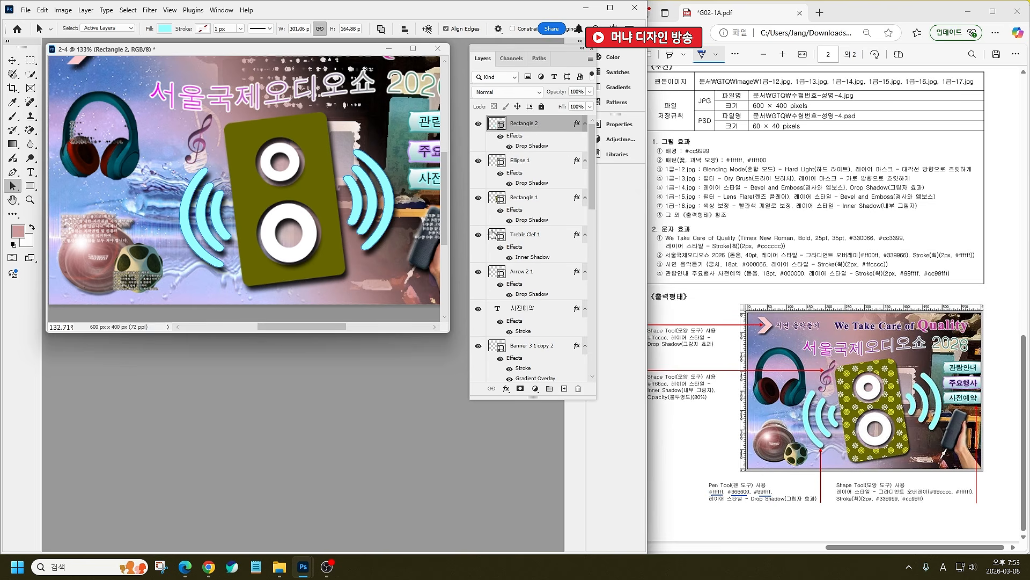
{"action": "scroll", "coordinate": [305, 272], "scroll_direction": "down", "scroll_amount": 4}
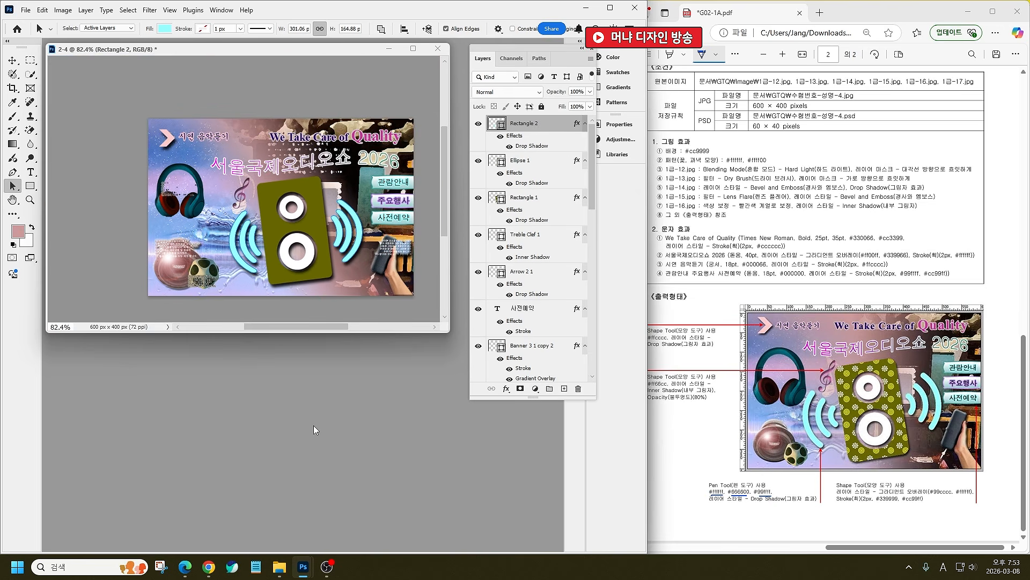
Step: Create a new 40 × 40 px document at 72 ppi with a white background for the pattern tile
{"action": "key", "text": "ctrl+n"}
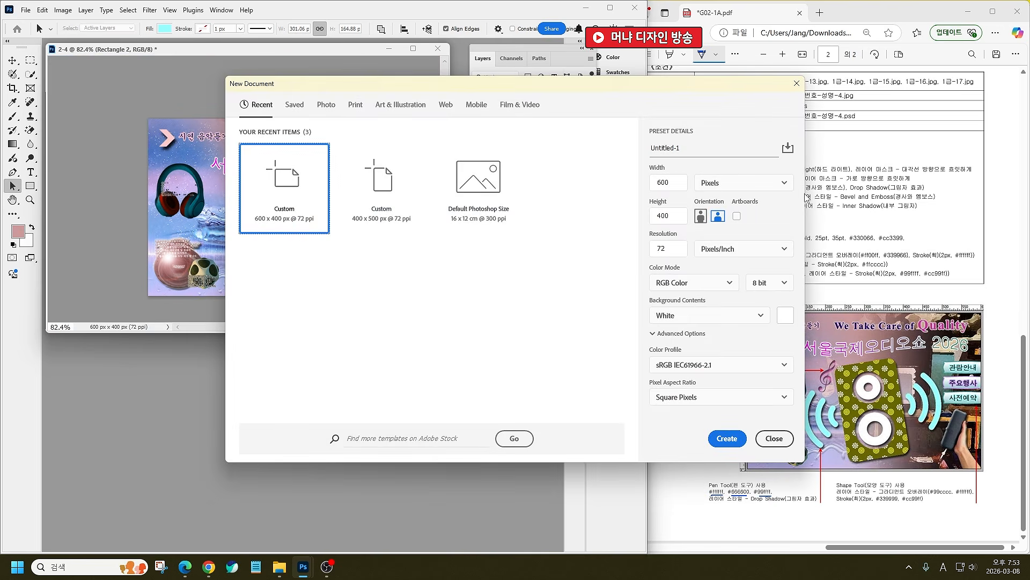
{"action": "left_click", "coordinate": [669, 181]}
{"action": "key", "text": "BackSpace"}
{"action": "key", "text": "Tab"}
{"action": "type", "text": "40"}
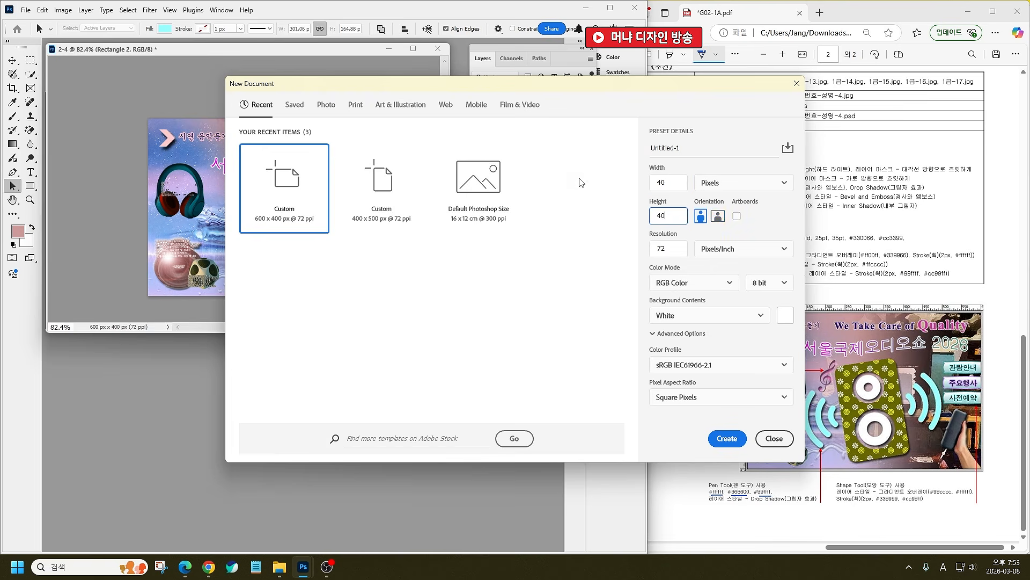
{"action": "key", "text": "Return"}
{"action": "key", "text": "ctrl+0"}
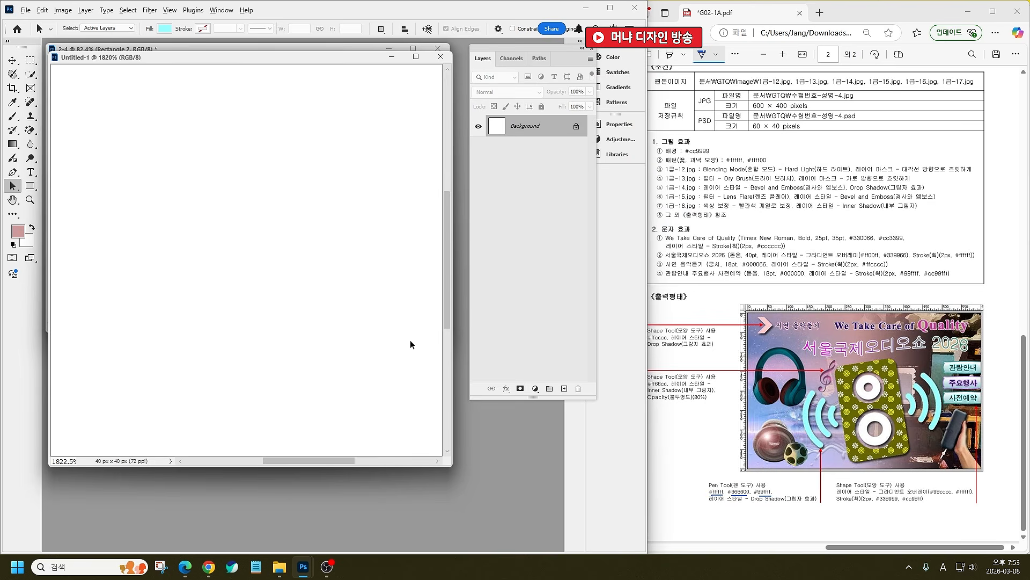
{"action": "scroll", "coordinate": [276, 377], "scroll_direction": "down", "scroll_amount": 2}
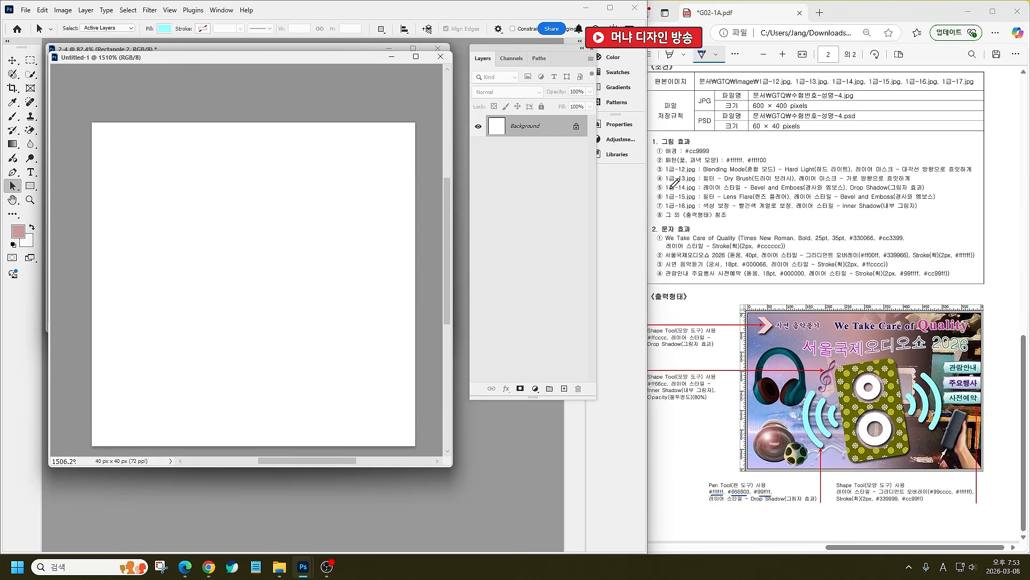
Step: Underline the pattern requirement in the exam PDF and draw a Floral Ornament 4 shape about 24 × 23 px in the tile's upper left
{"action": "left_click_drag", "start_coordinate": [672, 167], "coordinate": [795, 173]}
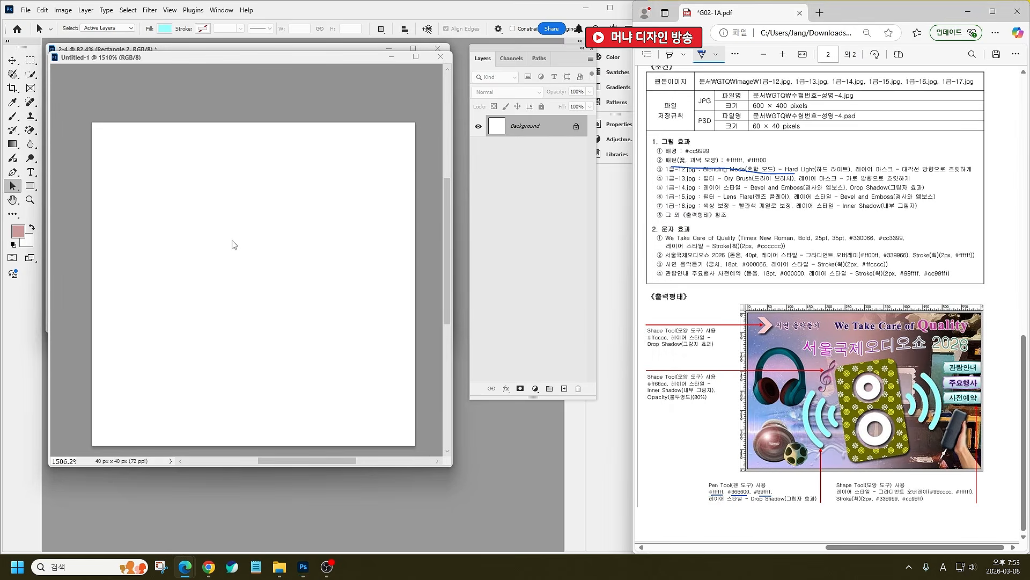
{"action": "left_click", "coordinate": [30, 186]}
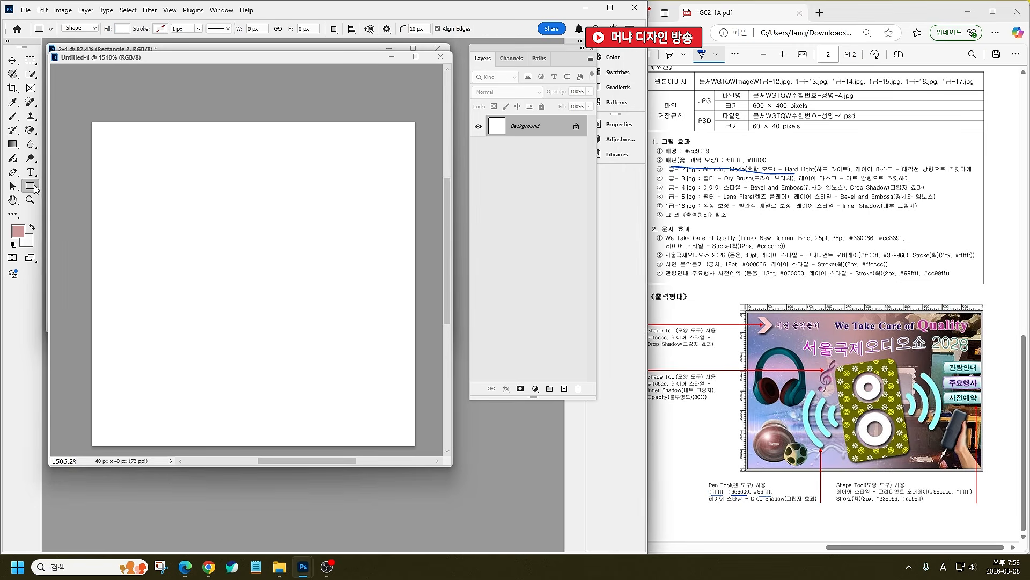
{"action": "right_click", "coordinate": [33, 187]}
{"action": "left_click", "coordinate": [70, 248]}
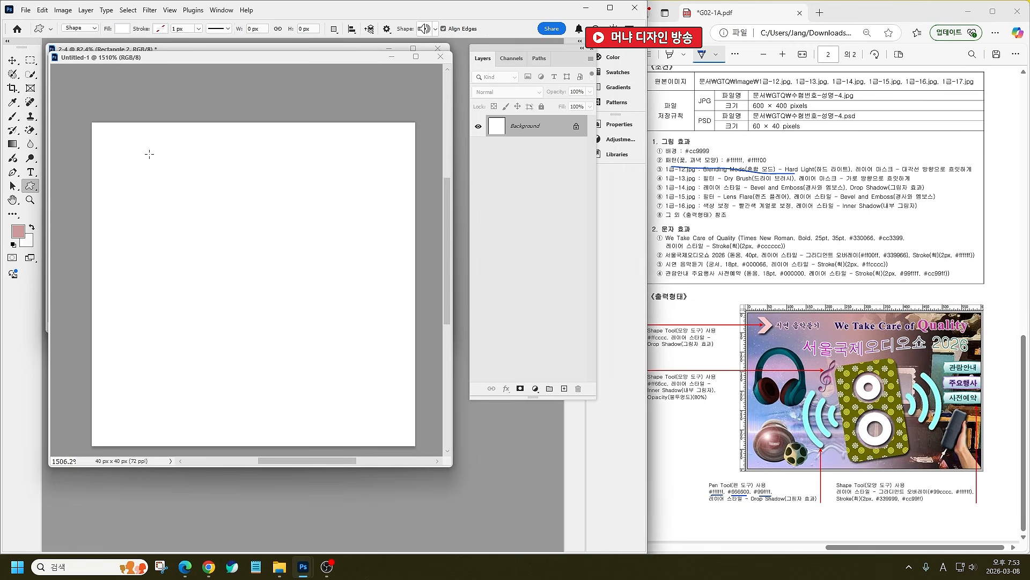
{"action": "right_click", "coordinate": [151, 158]}
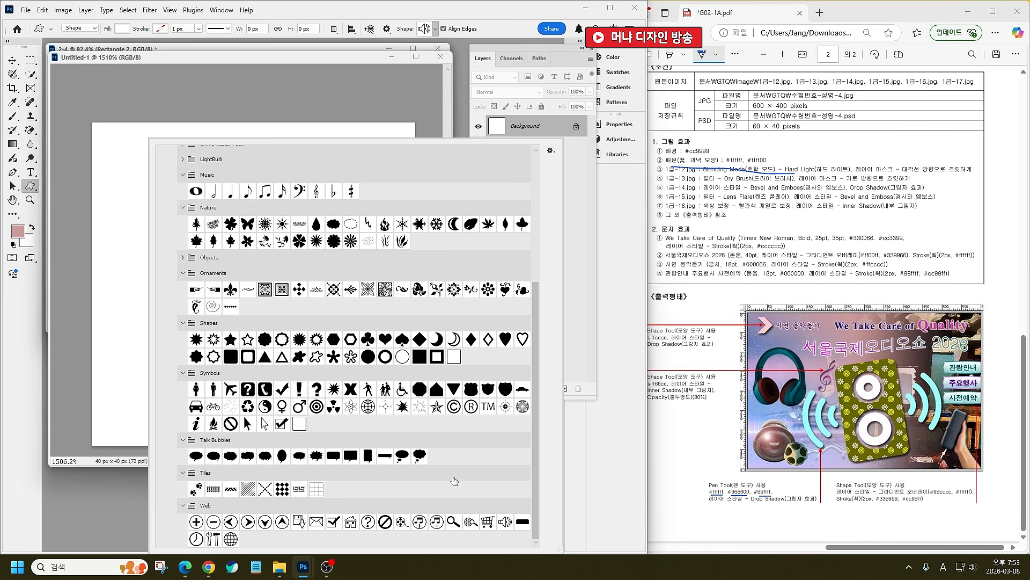
{"action": "double_click", "coordinate": [487, 292]}
{"action": "left_click_drag", "start_coordinate": [109, 146], "coordinate": [302, 331]}
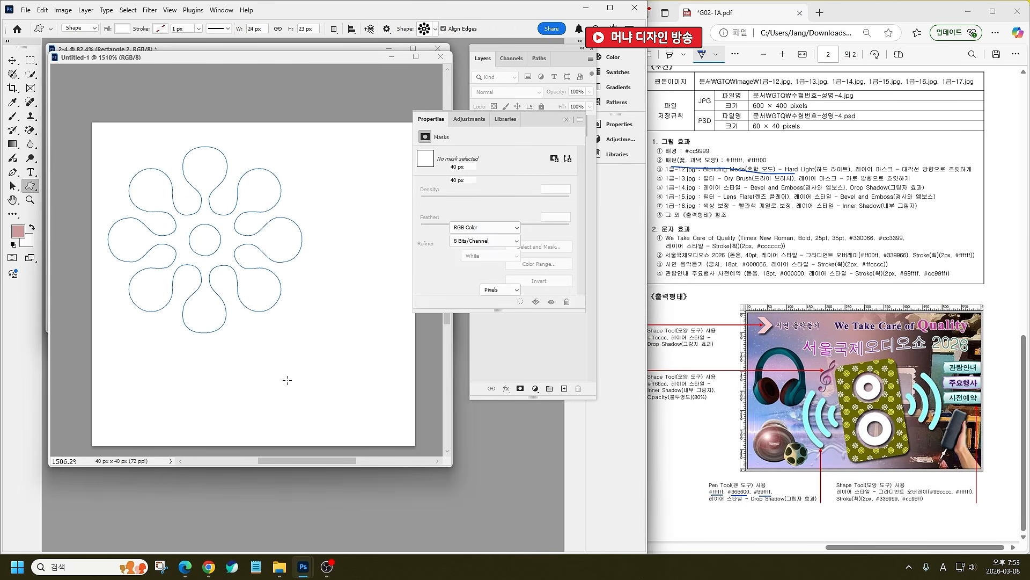
Step: Draw a concentric-circle target shape from the Symbols set, about 20 × 20 px, in the tile's lower right corner
{"action": "right_click", "coordinate": [339, 330]}
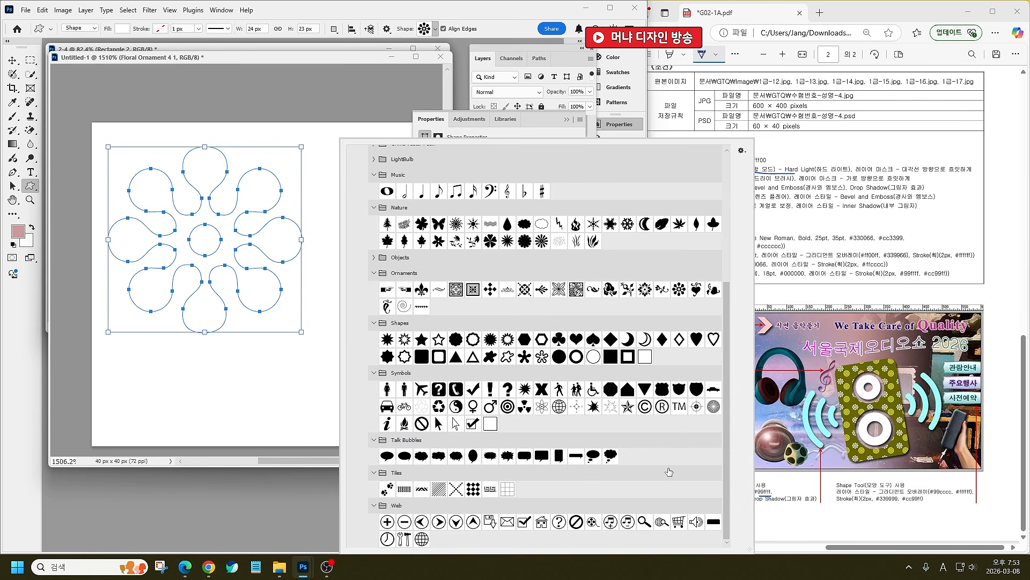
{"action": "scroll", "coordinate": [669, 472], "scroll_direction": "up", "scroll_amount": 2}
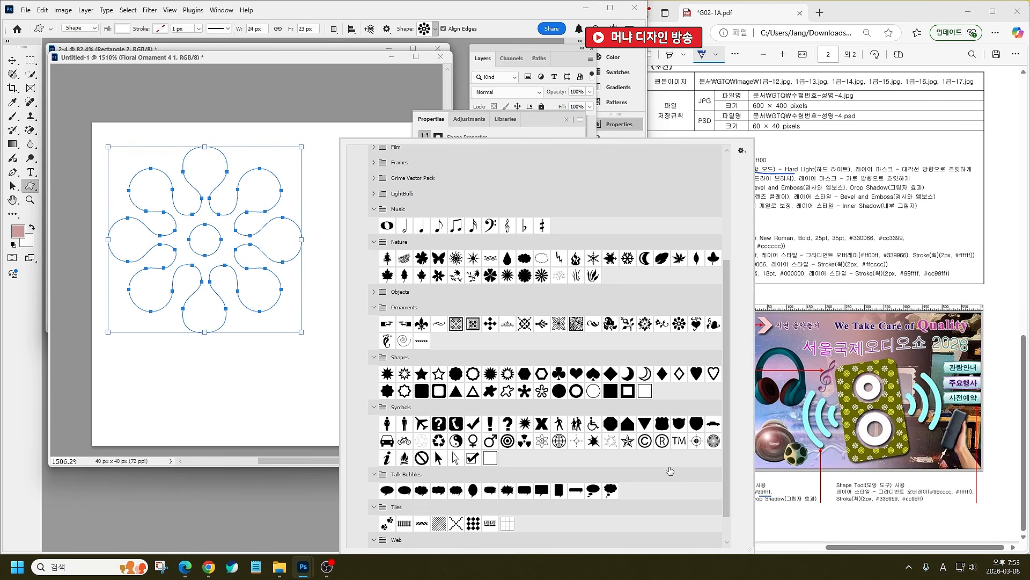
{"action": "scroll", "coordinate": [670, 470], "scroll_direction": "up", "scroll_amount": 1}
{"action": "scroll", "coordinate": [670, 471], "scroll_direction": "up", "scroll_amount": 1}
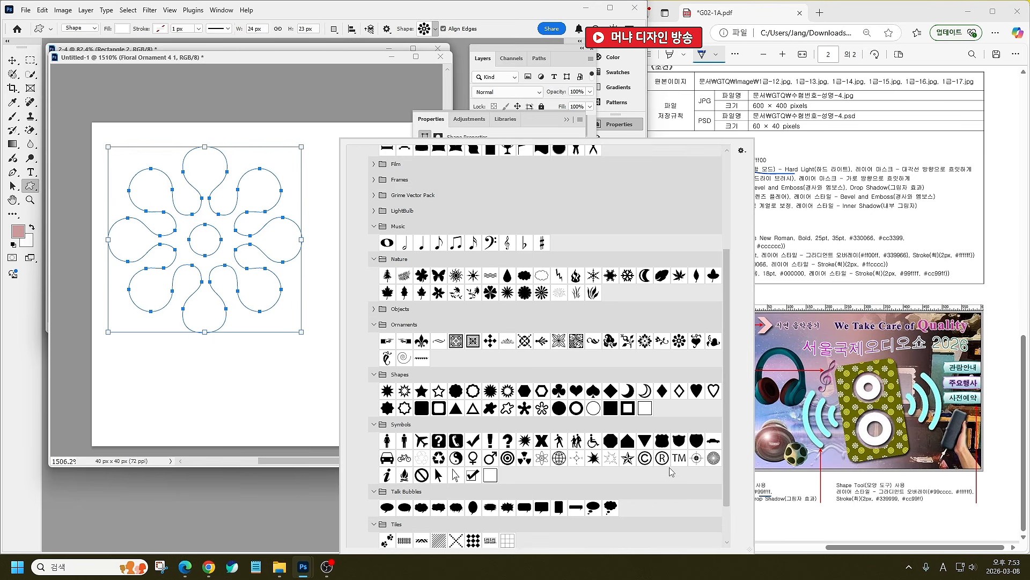
{"action": "scroll", "coordinate": [670, 471], "scroll_direction": "up", "scroll_amount": 4}
{"action": "double_click", "coordinate": [507, 492]}
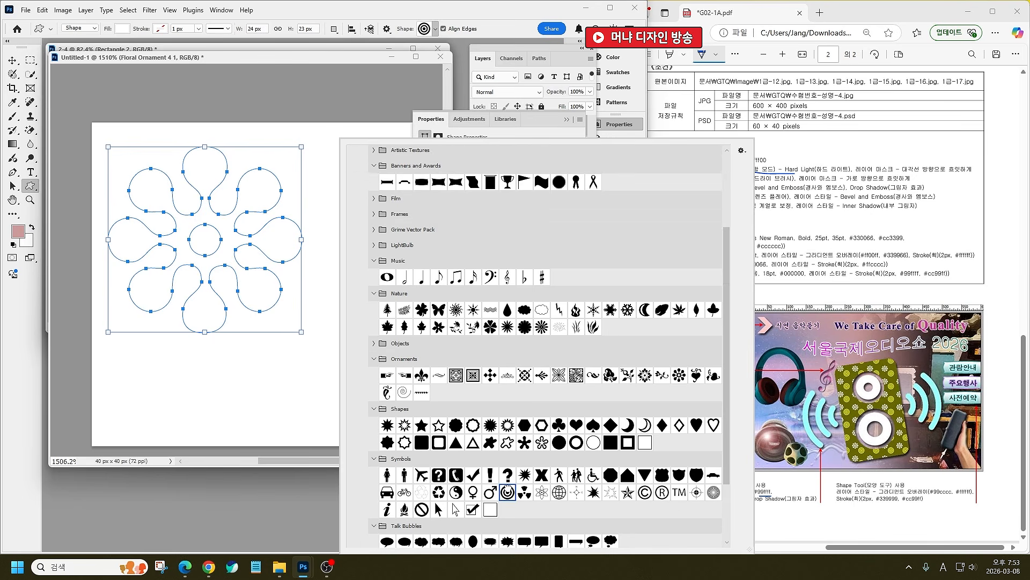
{"action": "left_click_drag", "start_coordinate": [253, 259], "coordinate": [414, 421]}
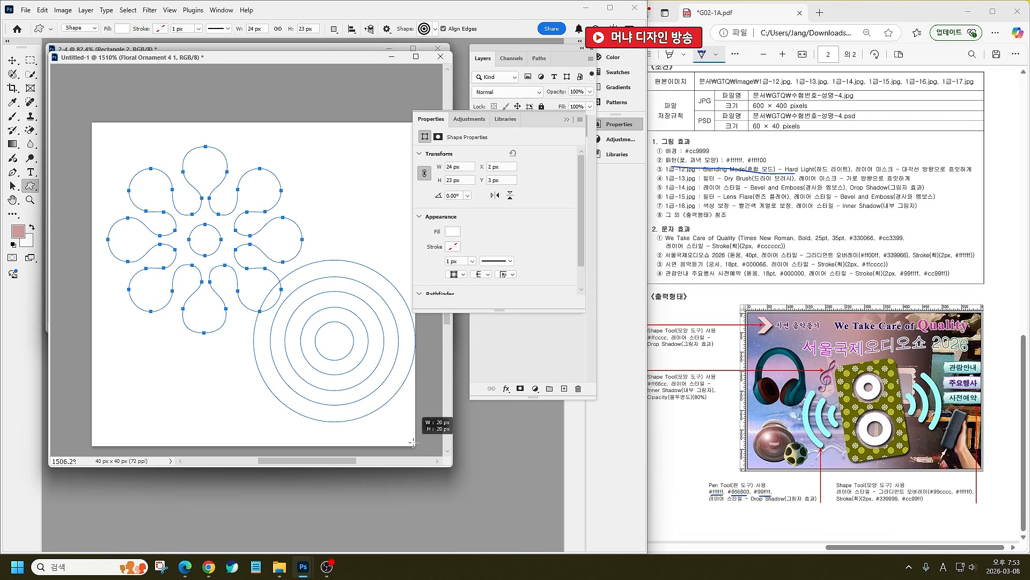
Step: Fill the concentric-circle target shape in the pattern tile with #ffff00
{"action": "left_click", "coordinate": [12, 60]}
{"action": "left_click", "coordinate": [565, 120]}
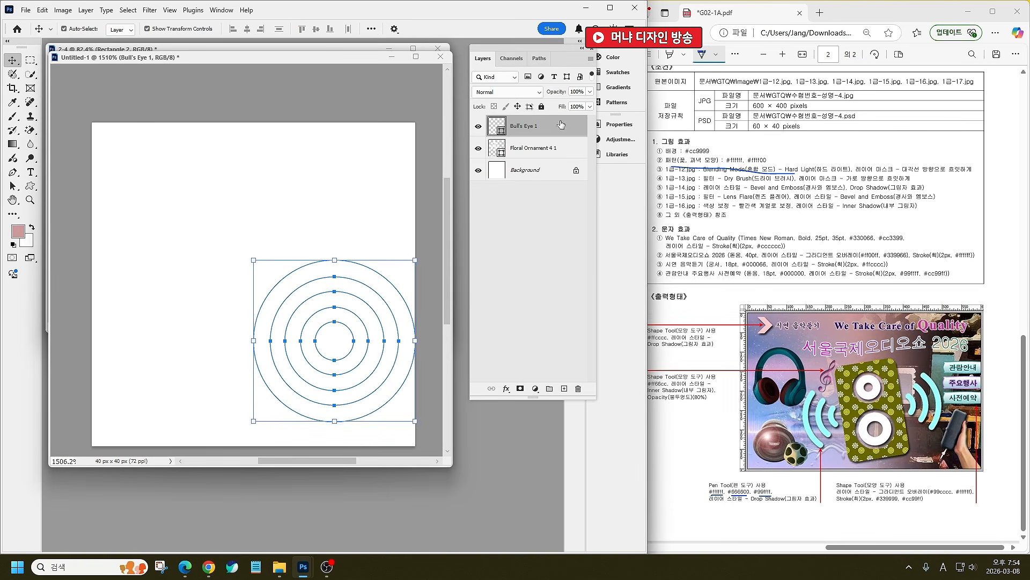
{"action": "double_click", "coordinate": [499, 124]}
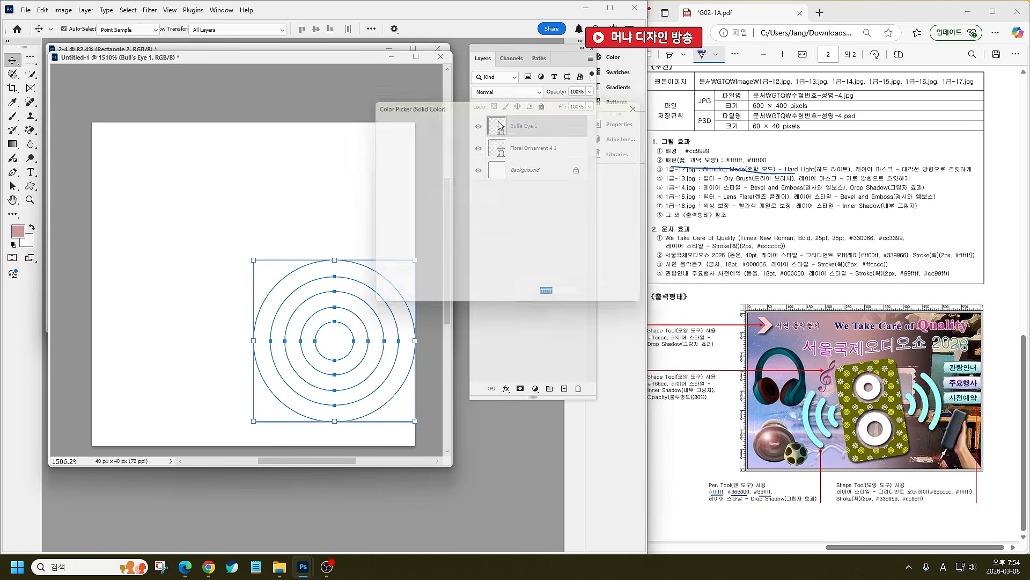
{"action": "type", "text": "ffff00"}
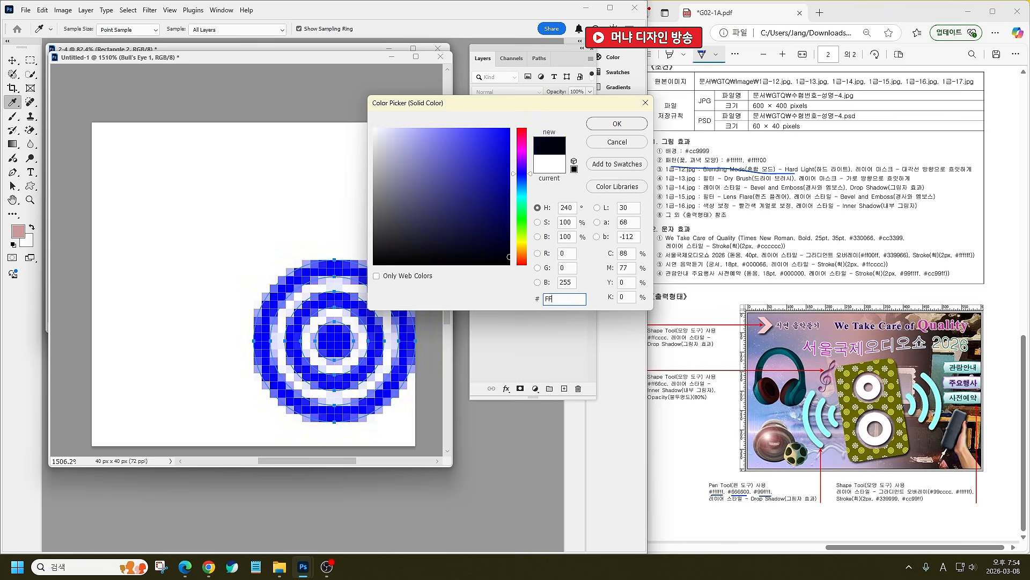
{"action": "key", "text": "Return"}
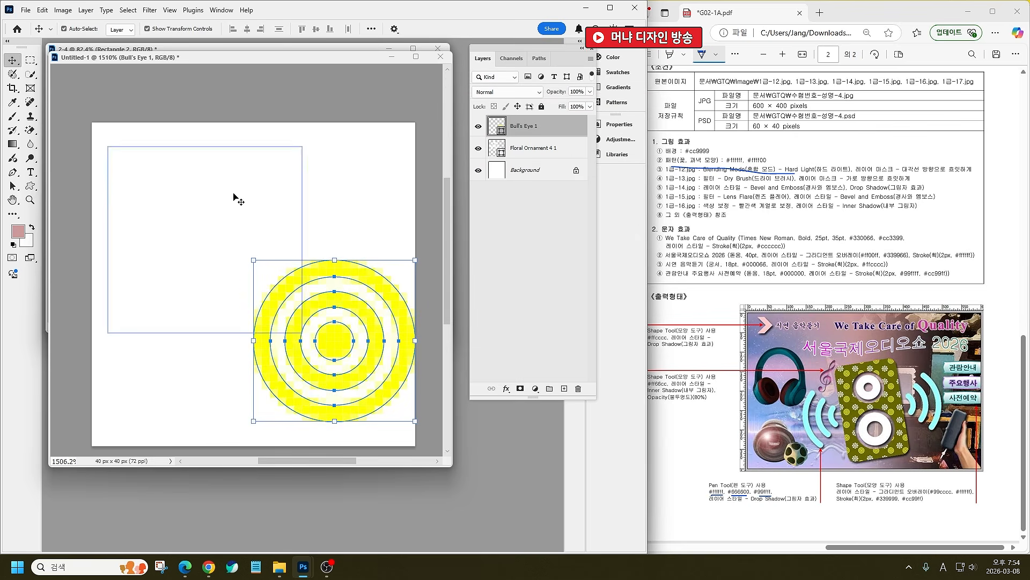
Step: Move the flower closer to the tile's upper left corner, hide the white background, and shift the target slightly down and inward
{"action": "left_click", "coordinate": [177, 236]}
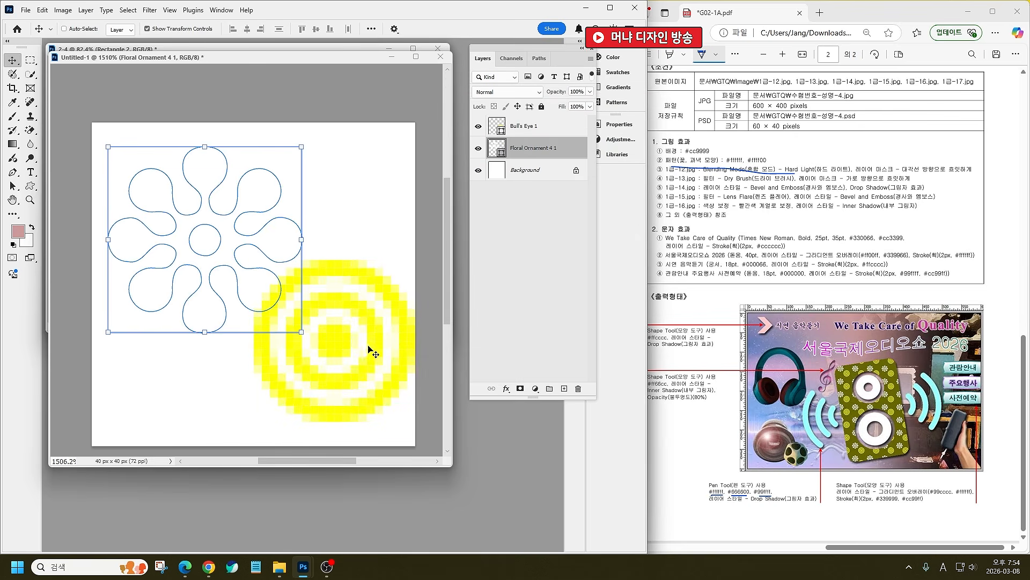
{"action": "left_click_drag", "start_coordinate": [185, 215], "coordinate": [176, 200]}
{"action": "left_click", "coordinate": [479, 170]}
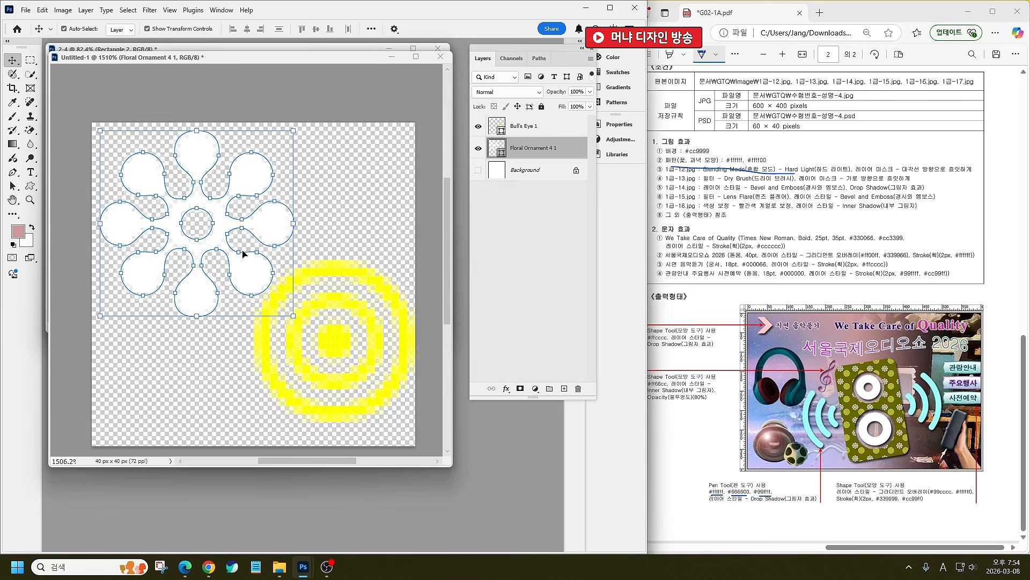
{"action": "left_click_drag", "start_coordinate": [267, 217], "coordinate": [271, 218]}
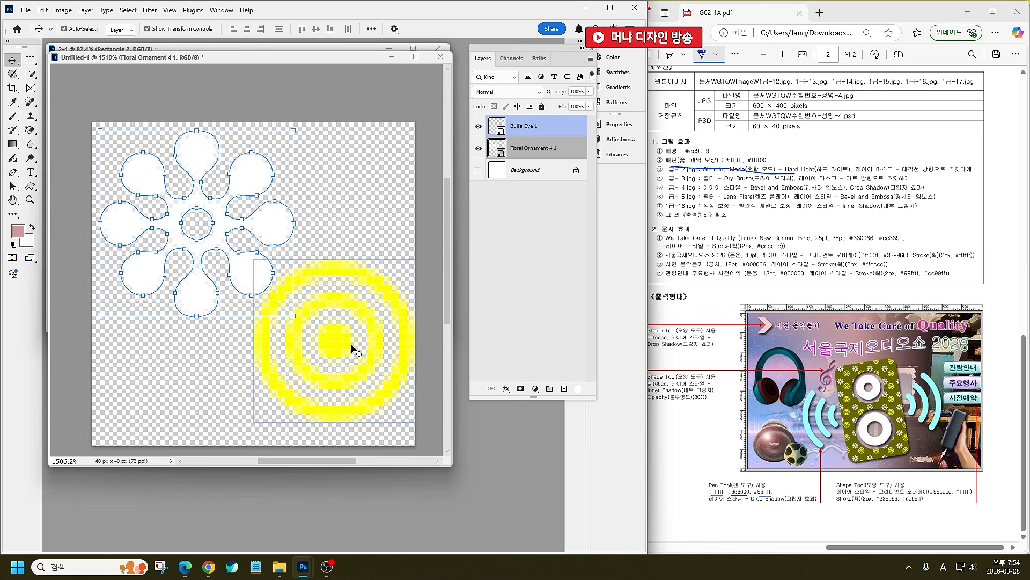
{"action": "left_click_drag", "start_coordinate": [340, 311], "coordinate": [332, 328]}
{"action": "left_click", "coordinate": [243, 273], "text": "shift"}
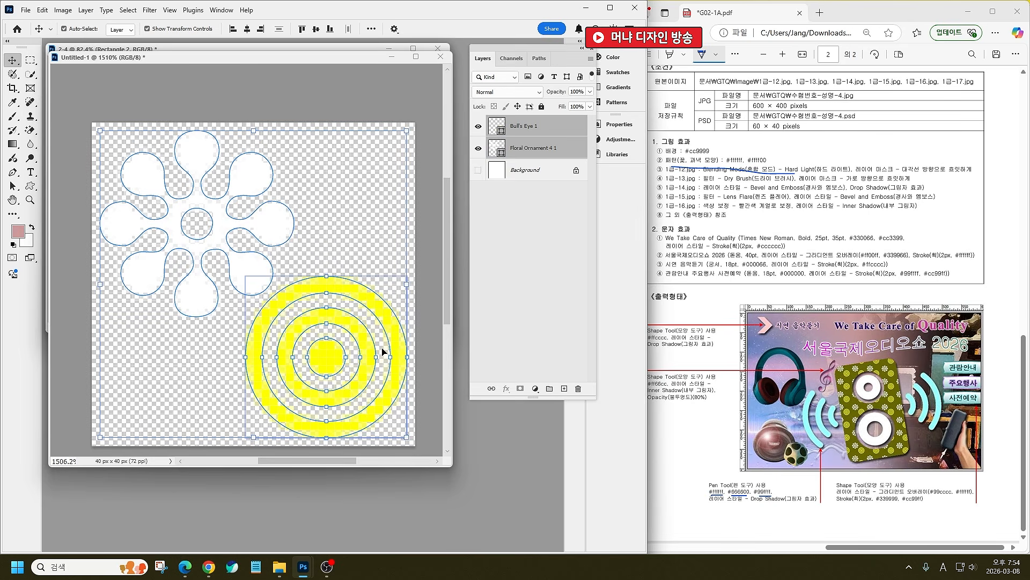
{"action": "key", "text": "ctrl+t"}
{"action": "left_click_drag", "start_coordinate": [405, 438], "coordinate": [392, 419]}
{"action": "key", "text": "Escape"}
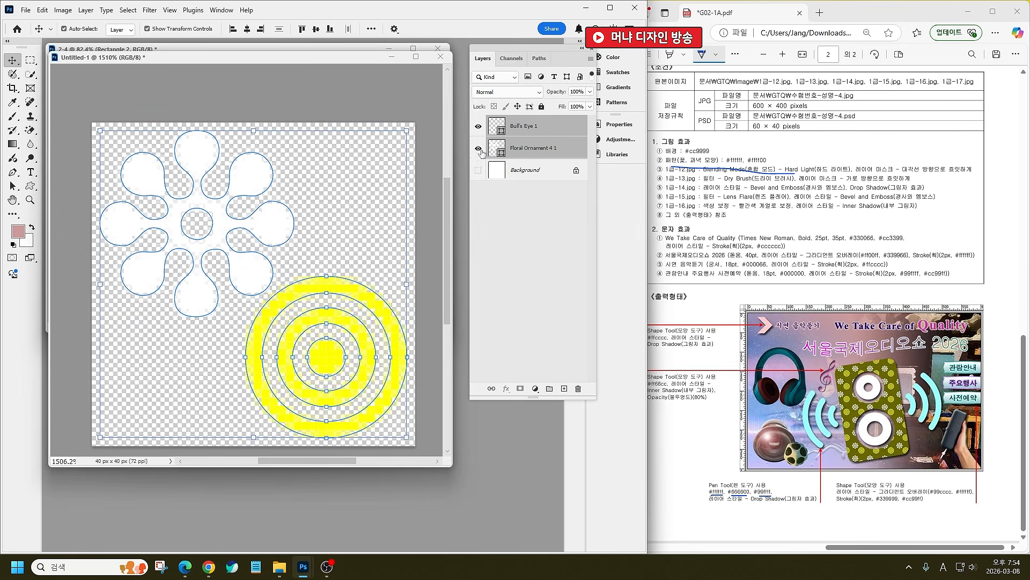
{"action": "key", "text": "ctrl+t"}
{"action": "key", "text": "Escape"}
Step: Scale the flower and target together to about 94% around the tile's centre
{"action": "left_click", "coordinate": [281, 164]}
{"action": "left_click_drag", "start_coordinate": [165, 106], "coordinate": [386, 391]}
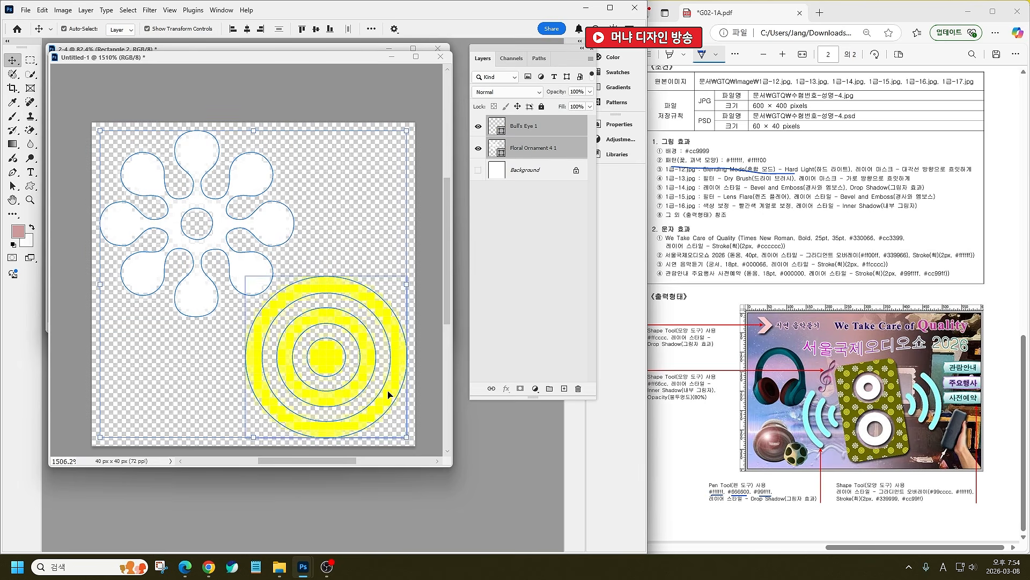
{"action": "key", "text": "ctrl+t"}
{"action": "mouse_move", "coordinate": [100, 131]}
{"action": "left_mouse_down"}
{"action": "mouse_move", "coordinate": [116, 146]}
{"action": "mouse_move", "coordinate": [108, 137]}
{"action": "left_mouse_up"}
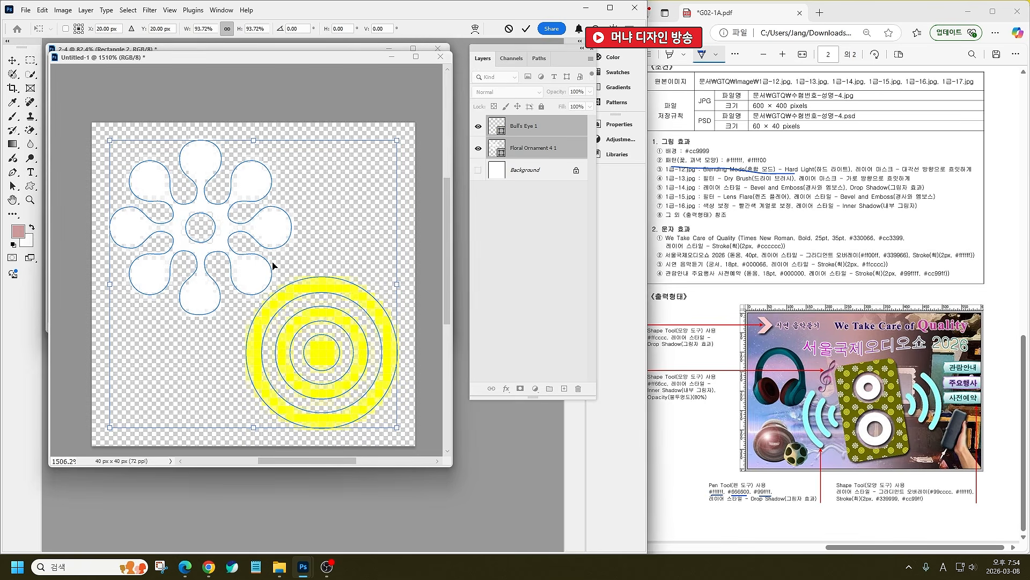
{"action": "key", "text": "Return"}
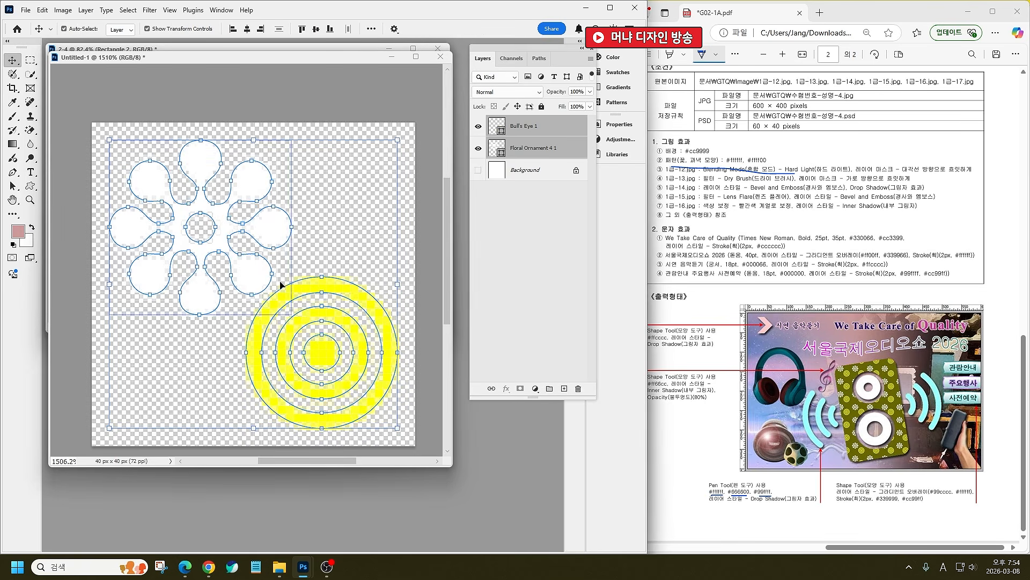
Step: Define the flower-and-target tile as a pattern with the default name
{"action": "left_click", "coordinate": [43, 10]}
{"action": "left_click", "coordinate": [113, 334]}
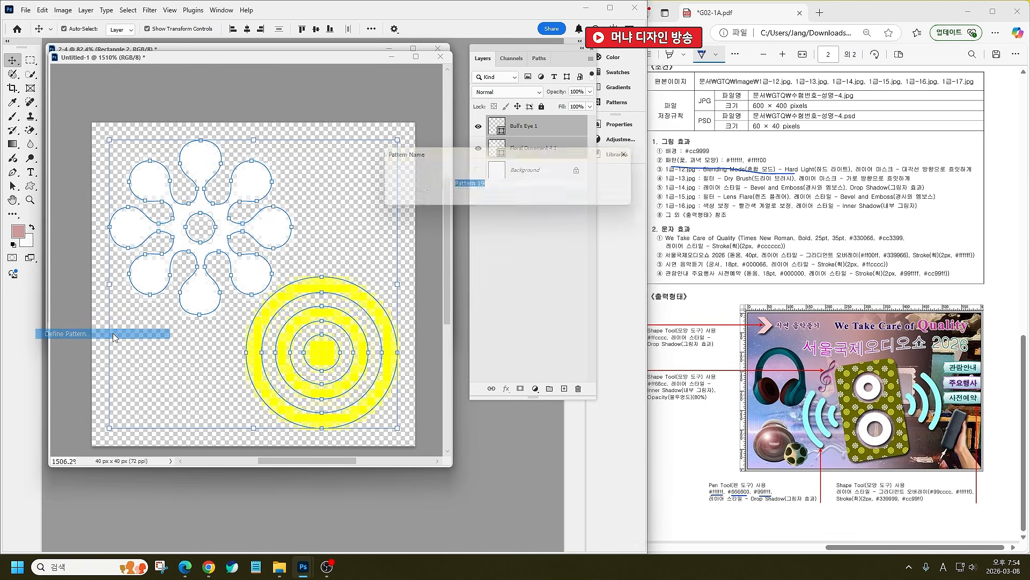
{"action": "key", "text": "Return"}
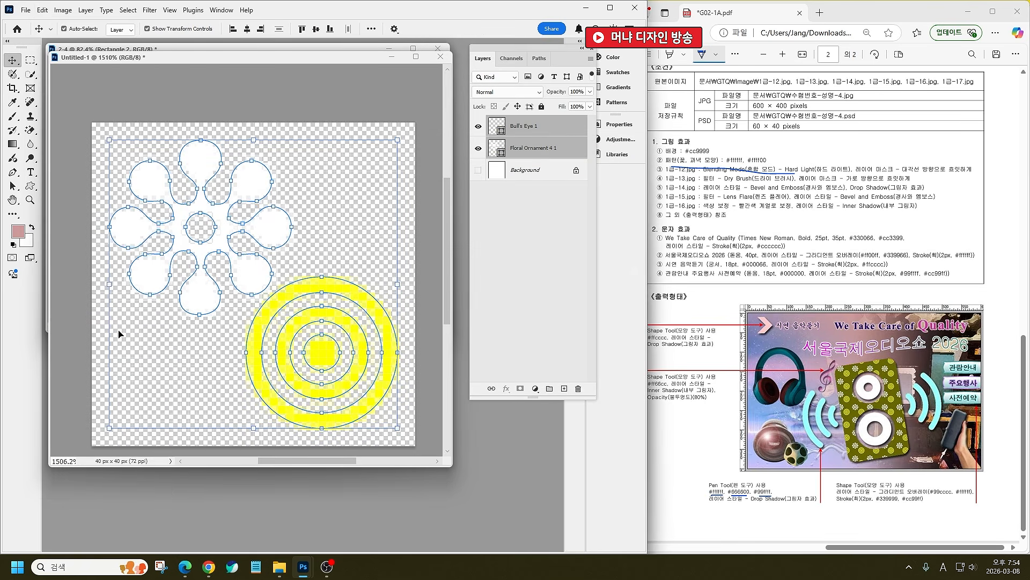
Step: Return to the 2-4 poster document and apply a Pattern Overlay with the flower-and-target pattern to the olive speaker body
{"action": "left_click", "coordinate": [392, 57]}
{"action": "left_click", "coordinate": [316, 236]}
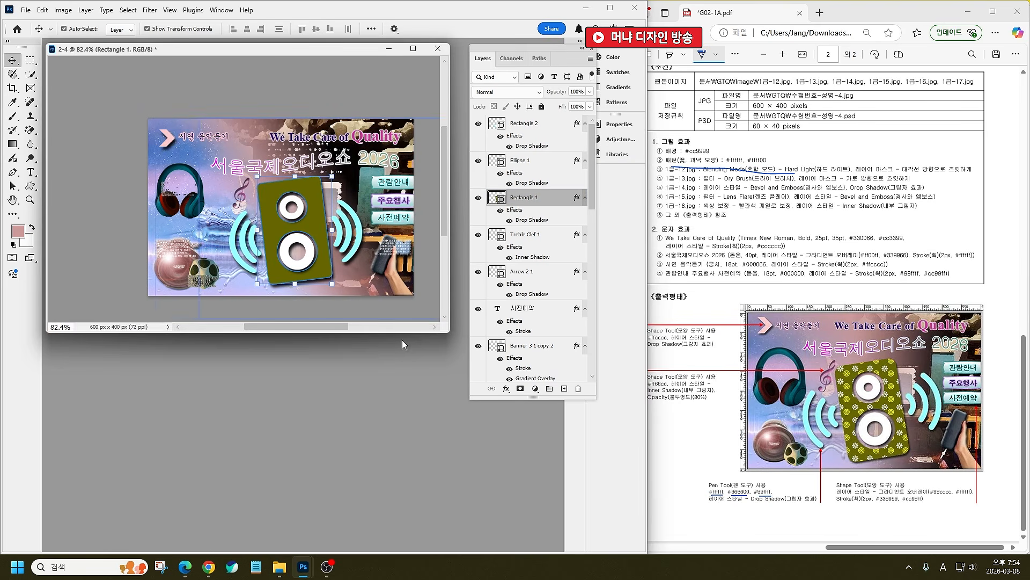
{"action": "left_click", "coordinate": [506, 389]}
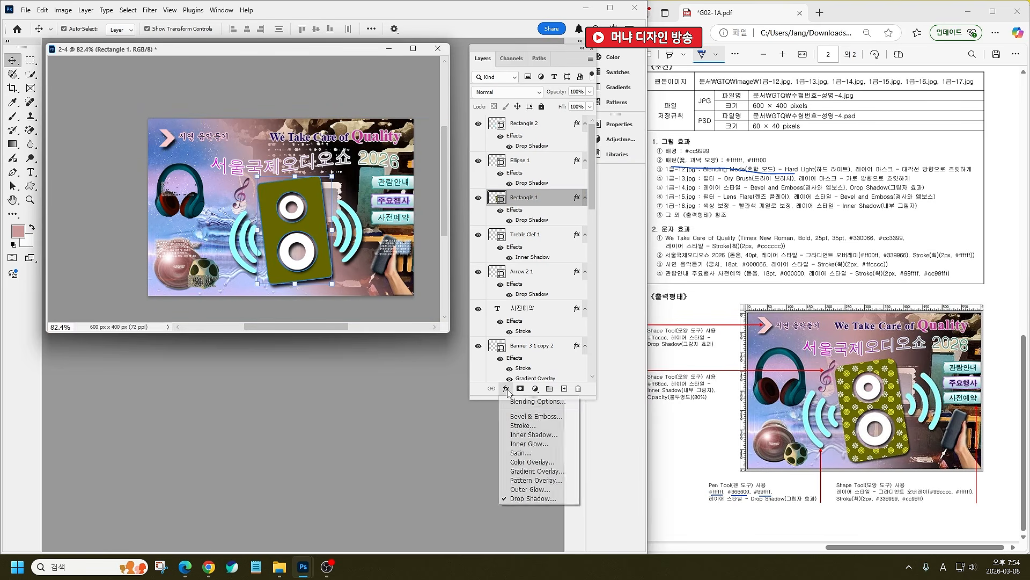
{"action": "left_click", "coordinate": [561, 481]}
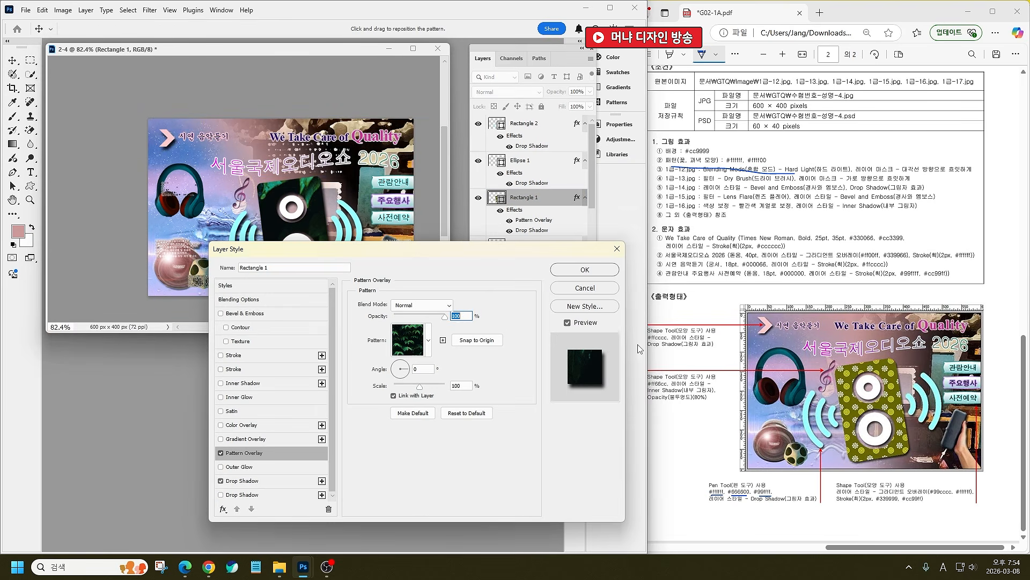
{"action": "left_click", "coordinate": [428, 341]}
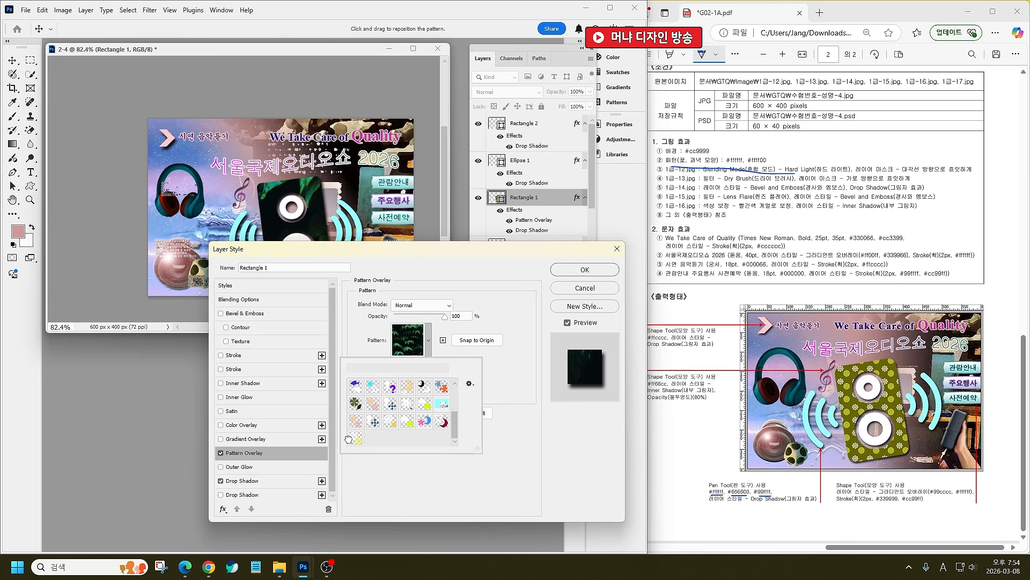
{"action": "left_click", "coordinate": [356, 440]}
{"action": "key", "text": "Return"}
Step: Reduce the speaker body's Pattern Overlay scale to 71% and apply the layer style
{"action": "left_click", "coordinate": [584, 270]}
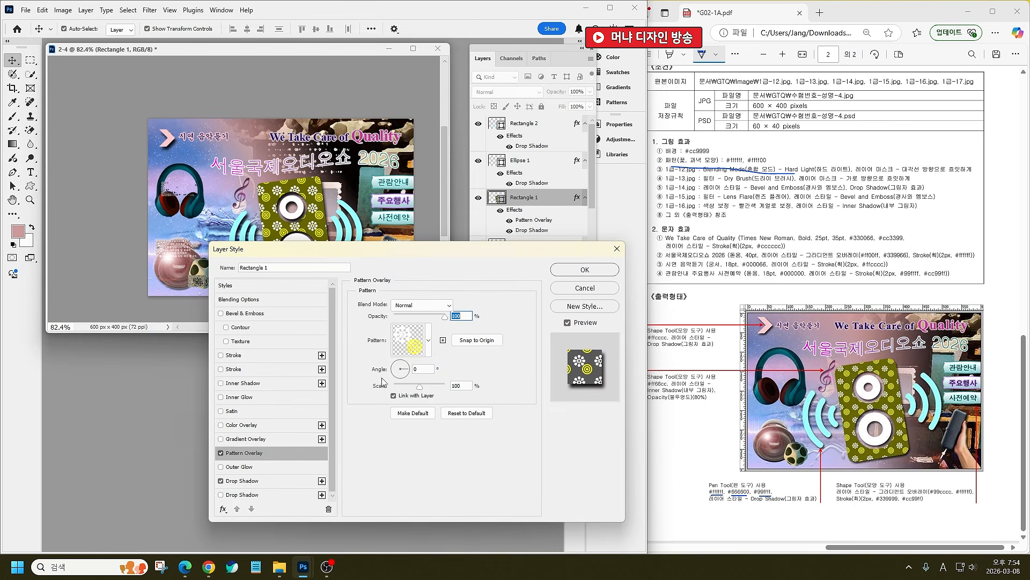
{"action": "left_click", "coordinate": [414, 385]}
{"action": "left_click_drag", "start_coordinate": [414, 386], "coordinate": [419, 387]}
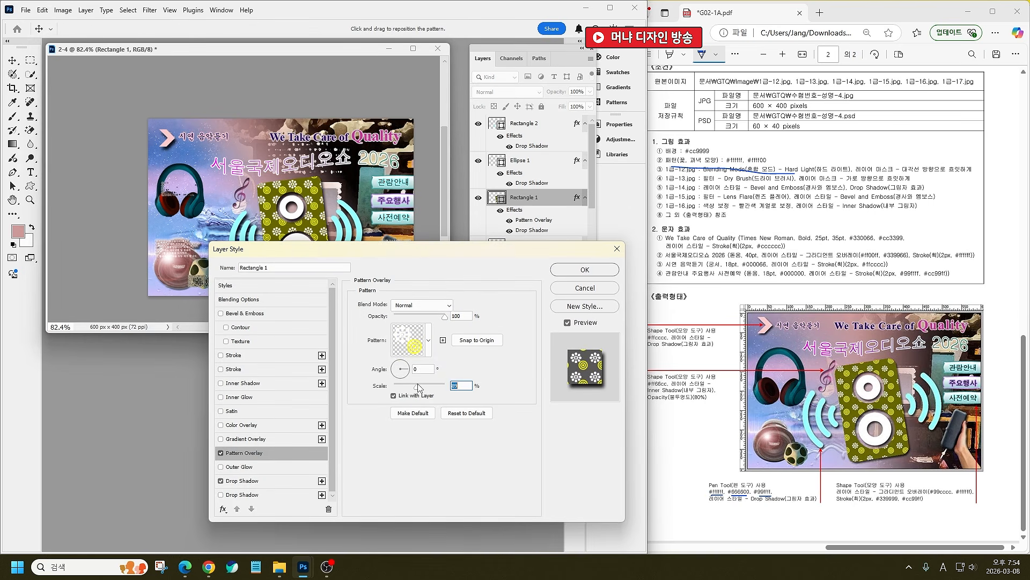
{"action": "left_click", "coordinate": [585, 269]}
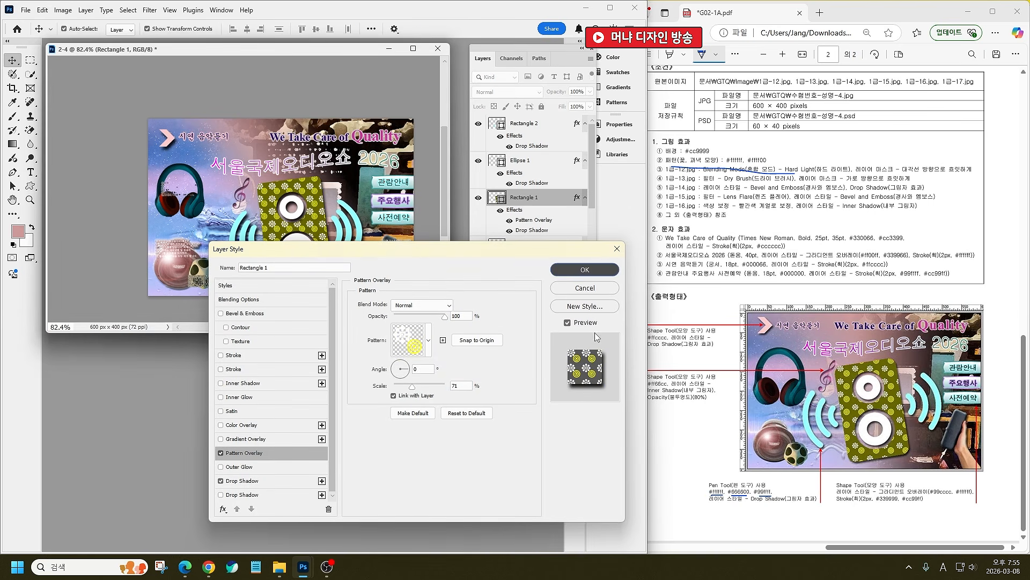
Step: Save the finished poster as a Photoshop file named 2-4 in the source files folder and close it
{"action": "key", "text": "ctrl+s"}
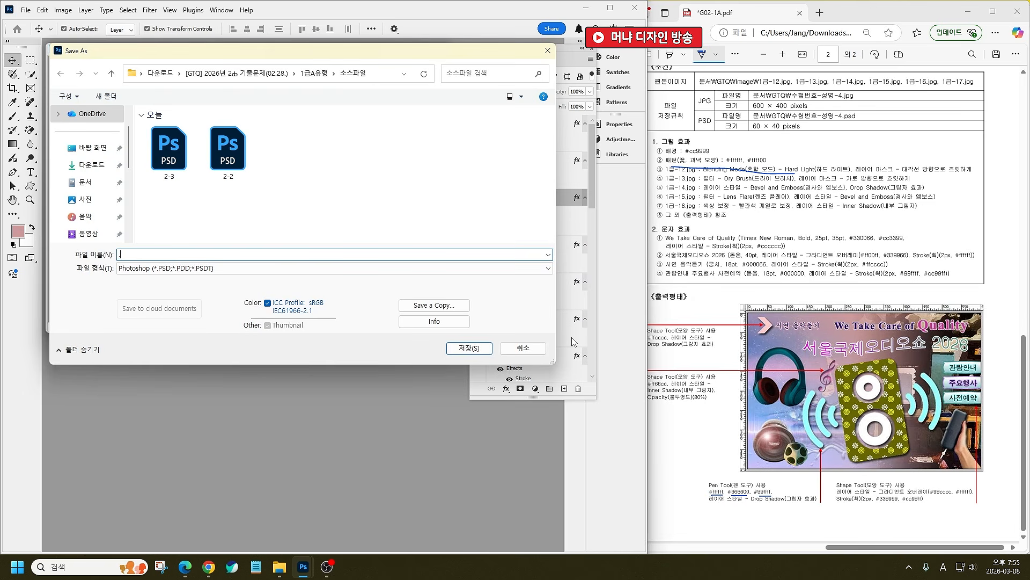
{"action": "type", "text": "2-4"}
{"action": "key", "text": "Return"}
{"action": "key", "text": "Return"}
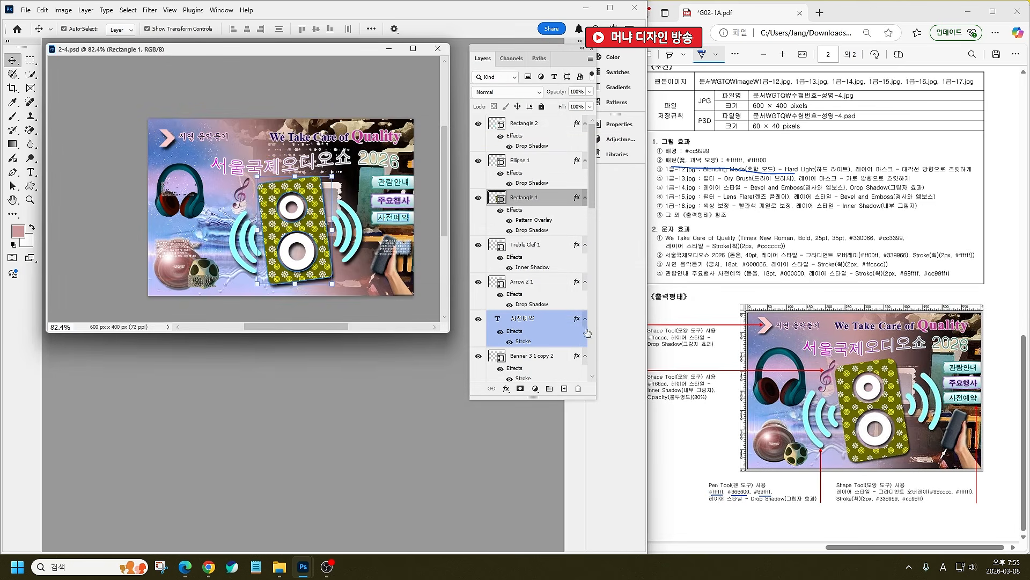
{"action": "key", "text": "ctrl+w"}
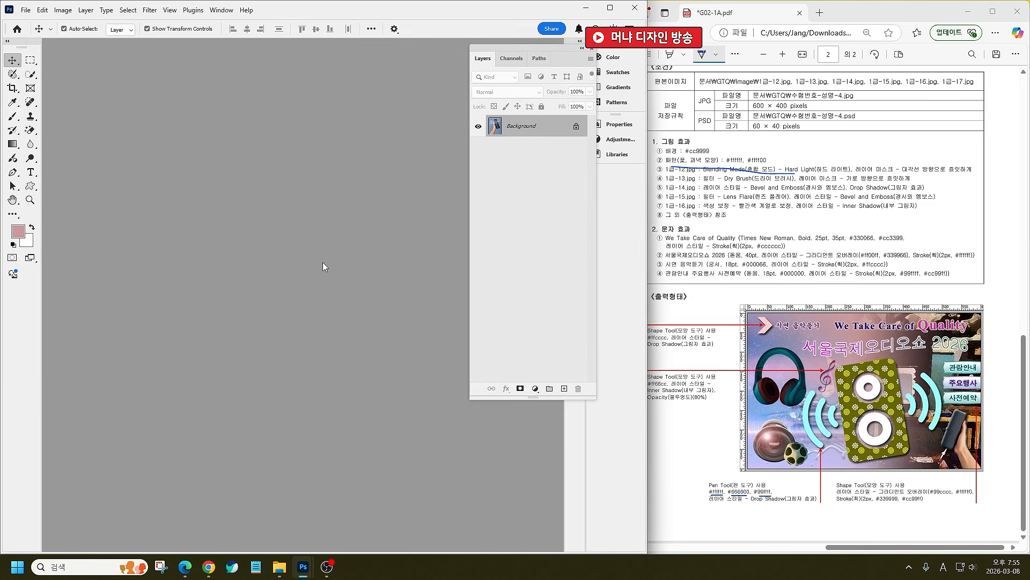
Step: Return to problem 1 in the exam PDF and create a 400 × 500 px document named 2-1 at 72 ppi with a white background
{"action": "scroll", "coordinate": [961, 335], "scroll_direction": "up", "scroll_amount": 10}
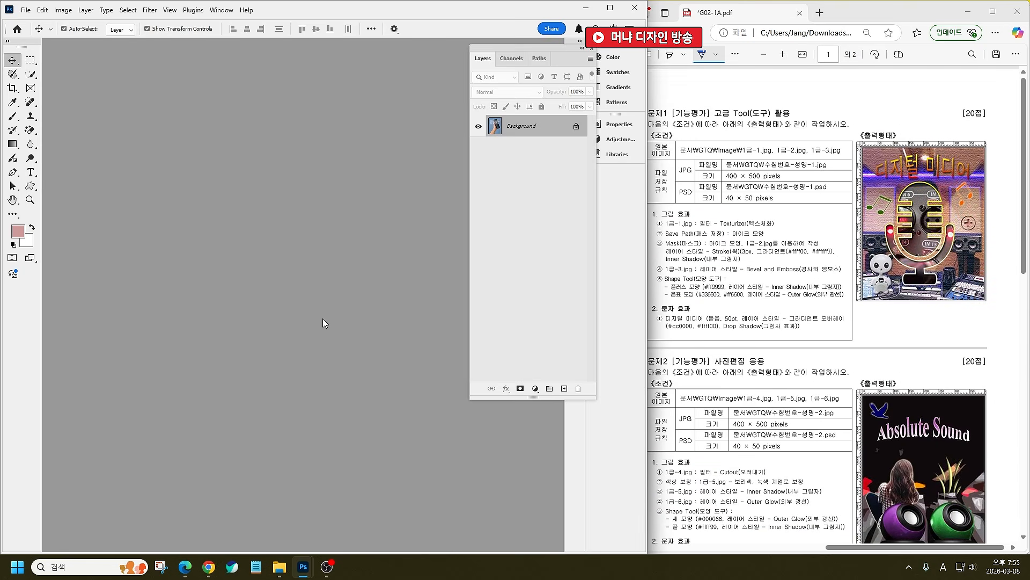
{"action": "left_click", "coordinate": [324, 321]}
{"action": "key", "text": "ctrl+n"}
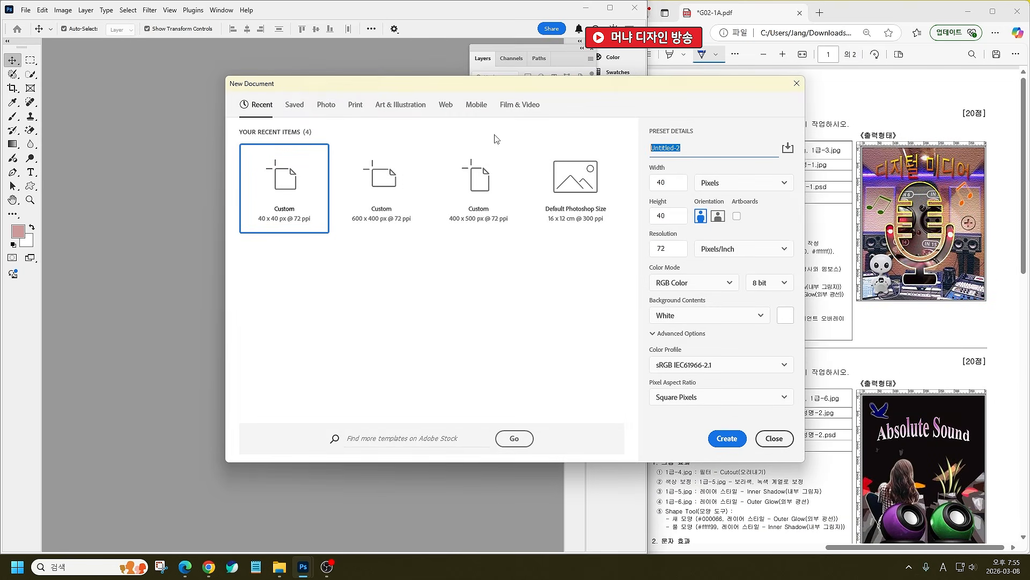
{"action": "type", "text": "2-1"}
{"action": "key", "text": "Tab"}
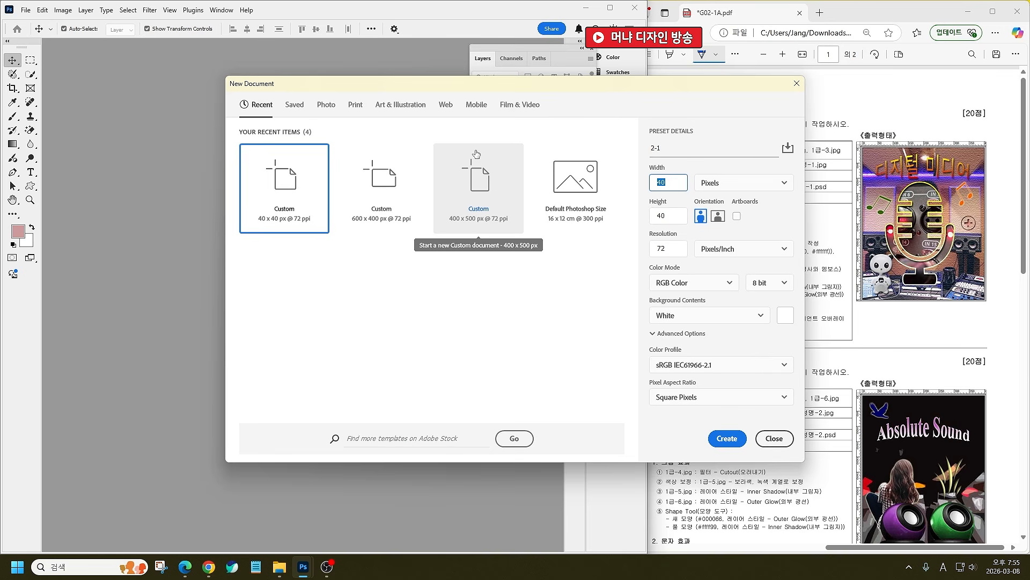
{"action": "type", "text": "400"}
{"action": "key", "text": "Tab"}
{"action": "type", "text": "500"}
{"action": "key", "text": "Return"}
{"action": "key", "text": "ctrl+0"}
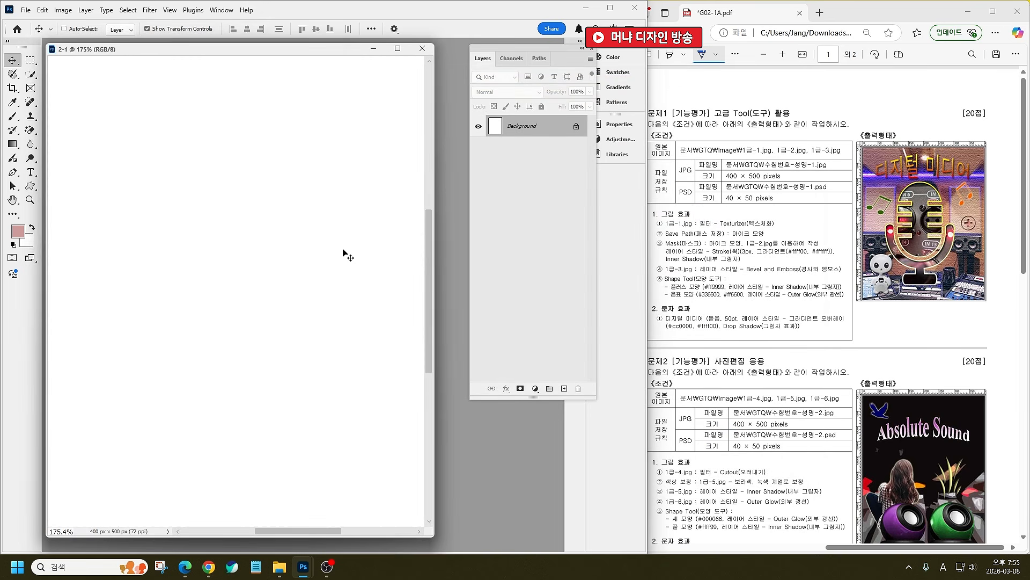
Step: Place the 1급-1 studio image as an embedded object, scale it to about 73.5% to fill the canvas, and shift it slightly up
{"action": "left_click", "coordinate": [27, 10]}
{"action": "left_click", "coordinate": [59, 227]}
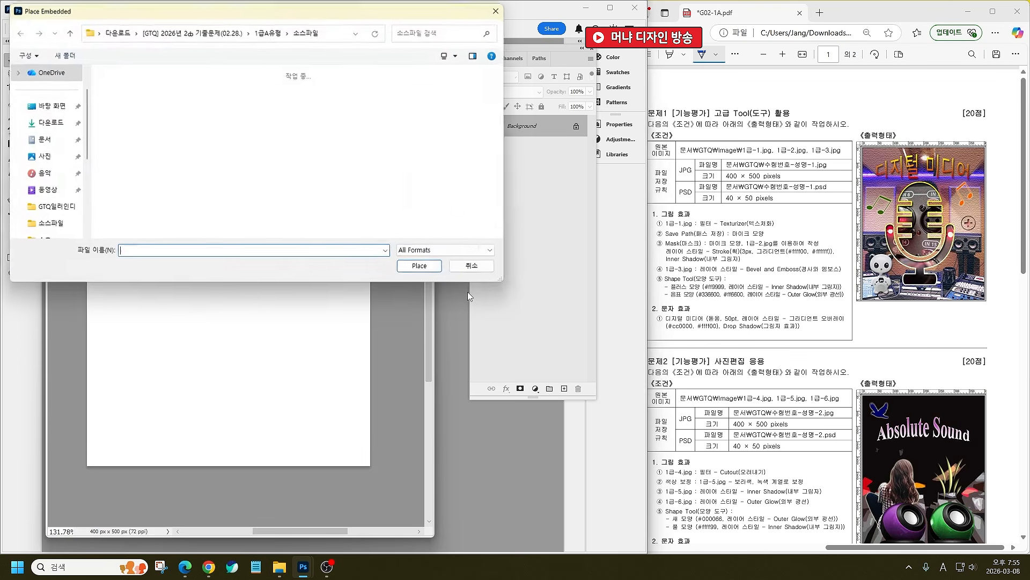
{"action": "double_click", "coordinate": [295, 101]}
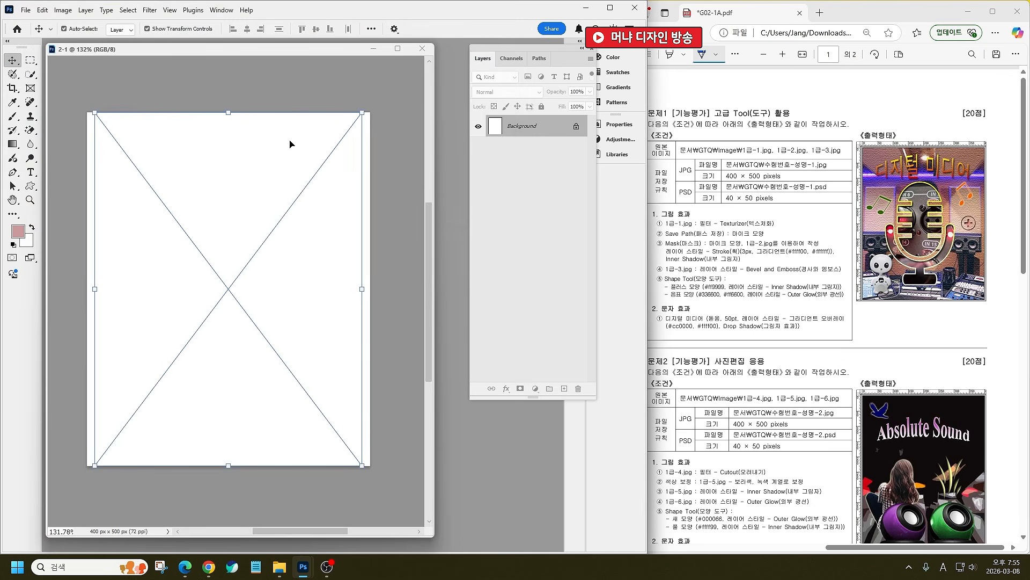
{"action": "left_click_drag", "start_coordinate": [363, 111], "coordinate": [372, 104]}
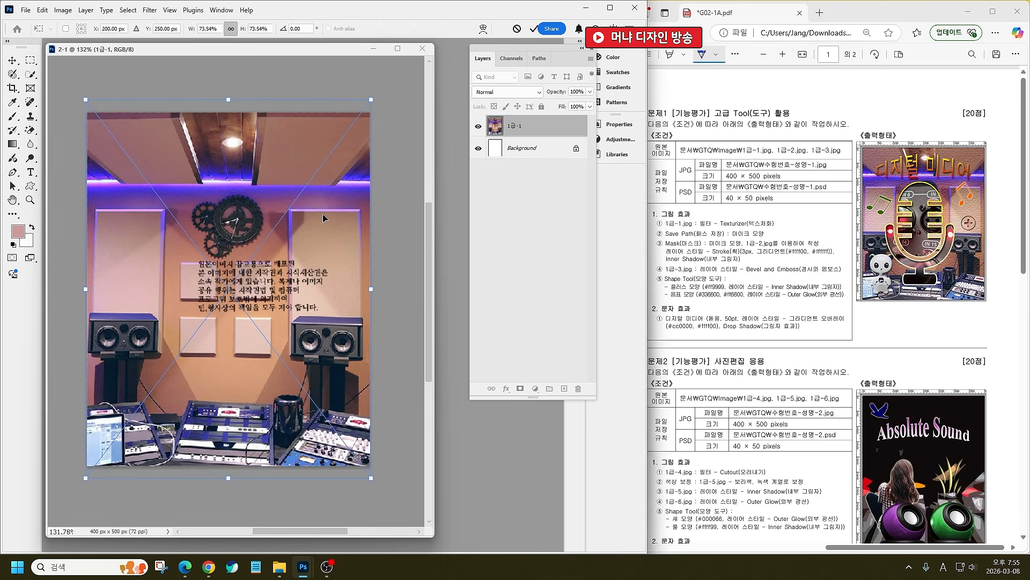
{"action": "left_click_drag", "start_coordinate": [324, 217], "coordinate": [324, 210]}
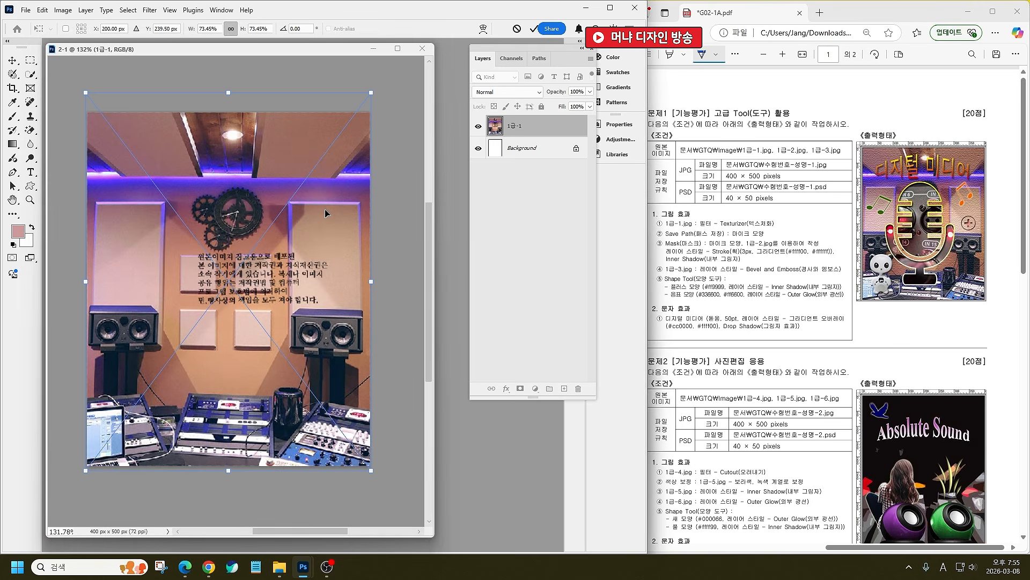
{"action": "key", "text": "Return"}
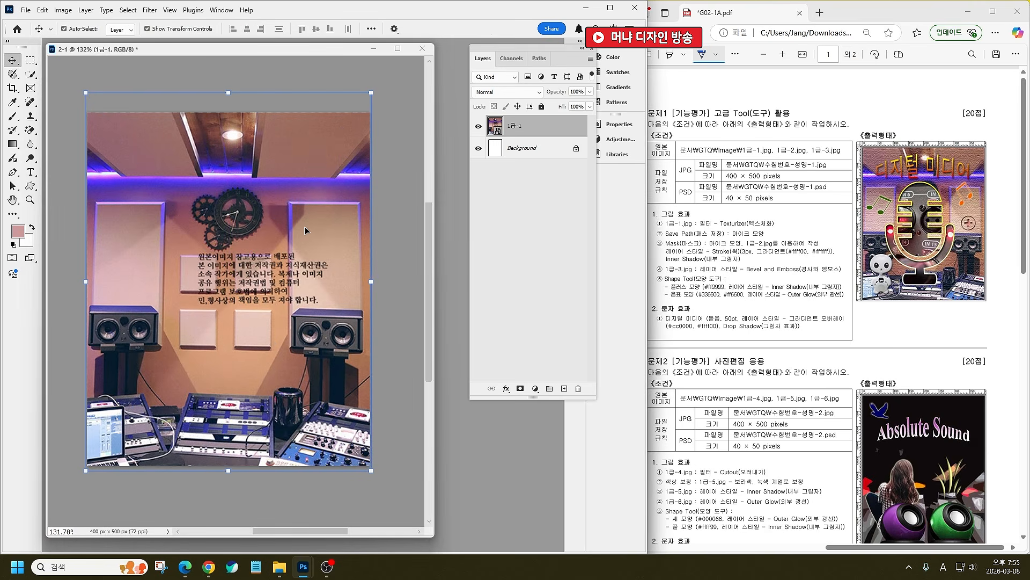
Step: Apply the Texturizer filter from the Filter Gallery to the studio image, using the Canvas texture at 100% scaling and relief 4
{"action": "left_click", "coordinate": [149, 9]}
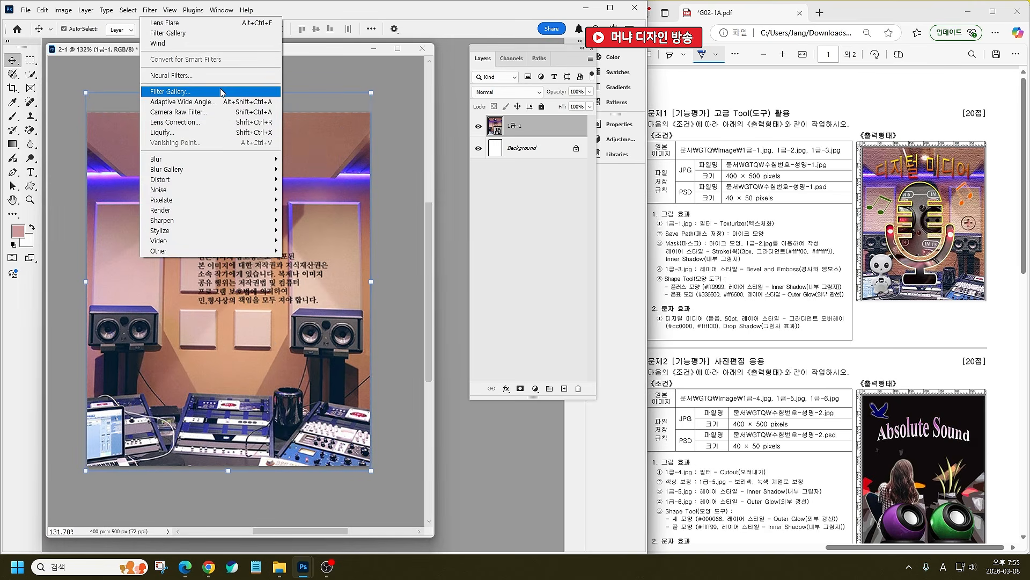
{"action": "left_click", "coordinate": [207, 92]}
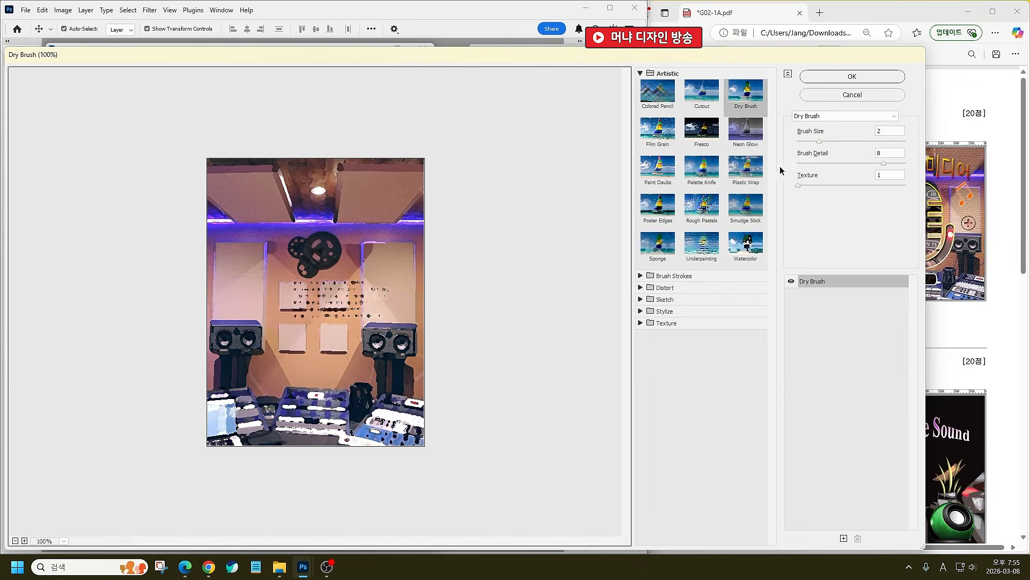
{"action": "left_click", "coordinate": [844, 116]}
{"action": "scroll", "coordinate": [840, 231], "scroll_direction": "down", "scroll_amount": 3}
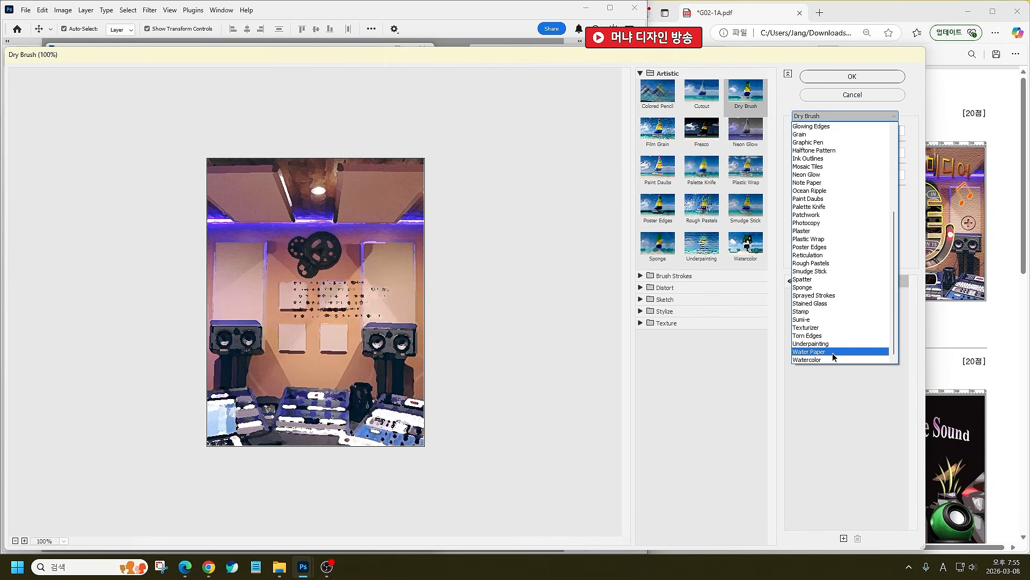
{"action": "left_click", "coordinate": [832, 327]}
{"action": "left_click_drag", "start_coordinate": [858, 59], "coordinate": [576, 100]}
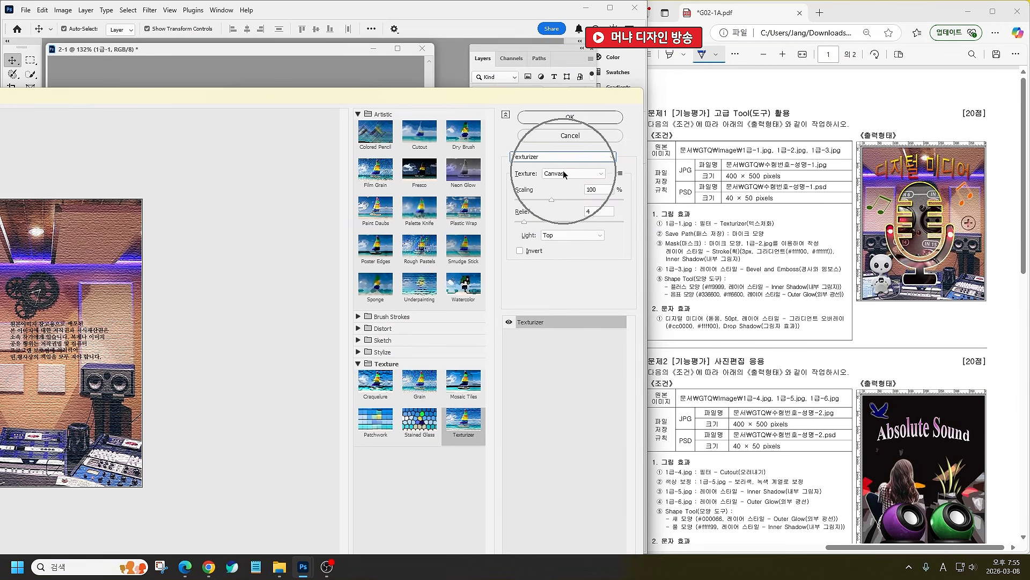
{"action": "left_click", "coordinate": [587, 117]}
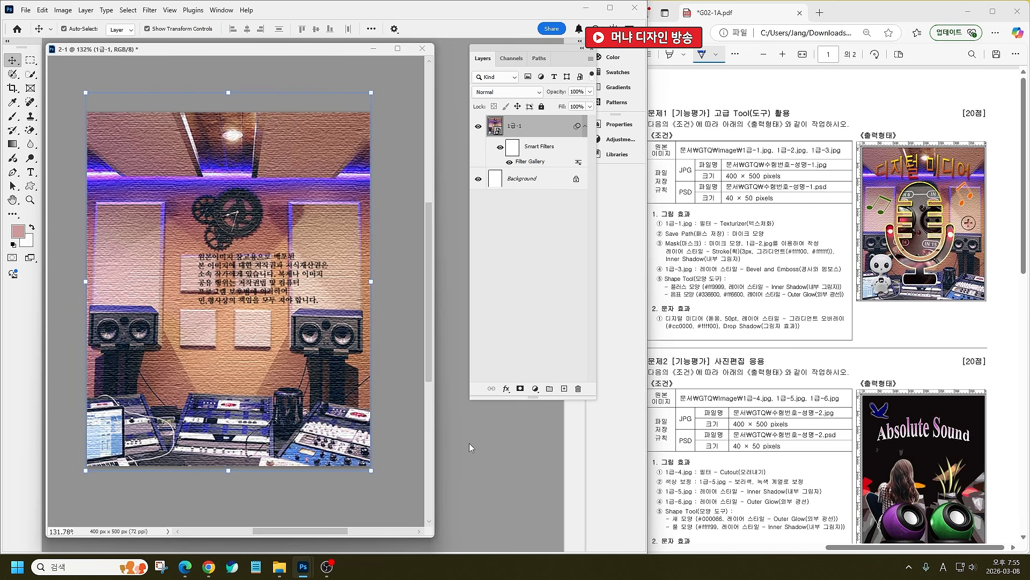
Step: Open the 1급-3 image and select the panda robot with the Object Selection tool
{"action": "key", "text": "ctrl+o"}
{"action": "double_click", "coordinate": [411, 108]}
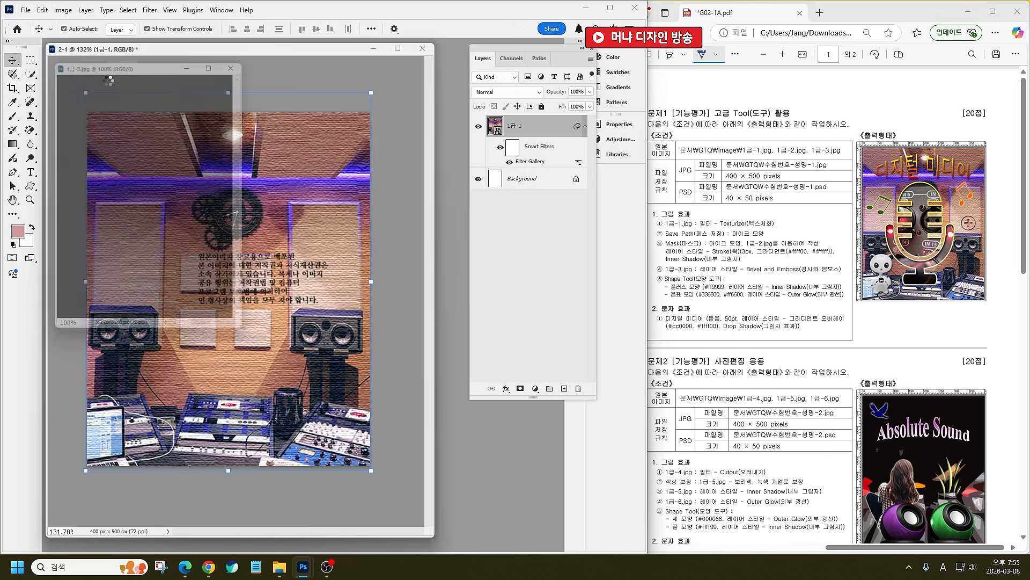
{"action": "right_click", "coordinate": [33, 76]}
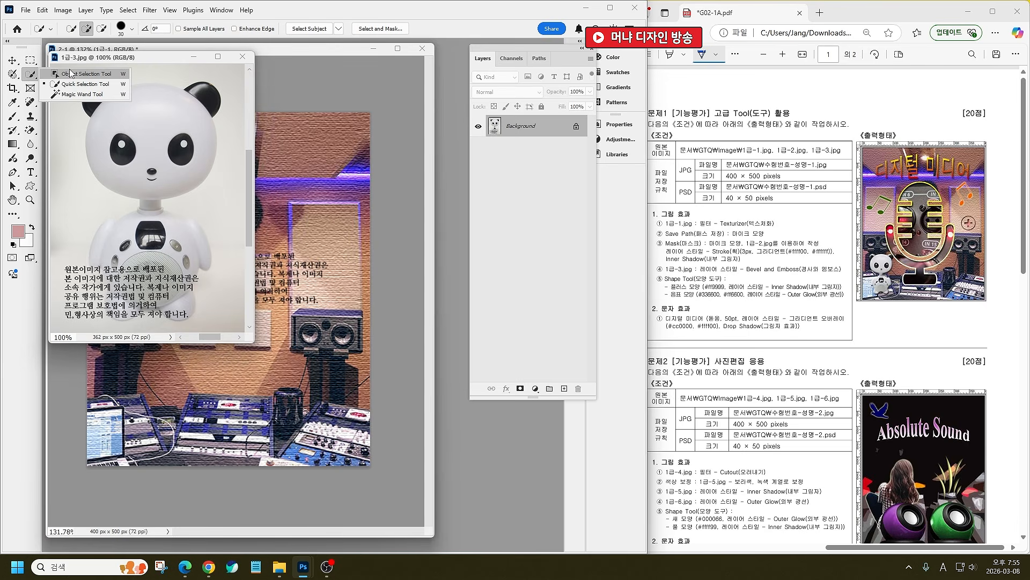
{"action": "left_click", "coordinate": [80, 76]}
{"action": "left_click_drag", "start_coordinate": [64, 72], "coordinate": [205, 343]}
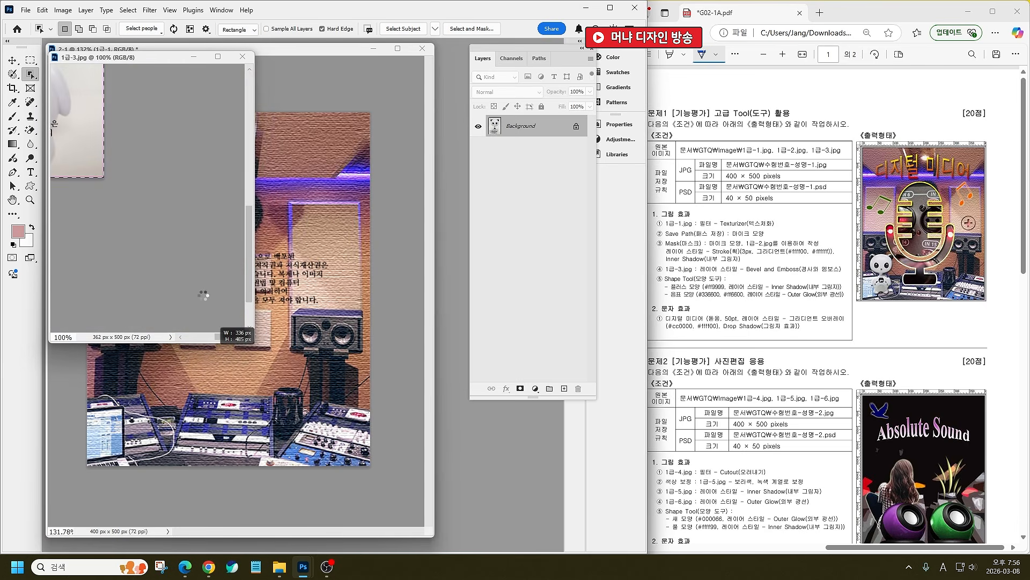
{"action": "scroll", "coordinate": [201, 293], "scroll_direction": "down", "scroll_amount": 6}
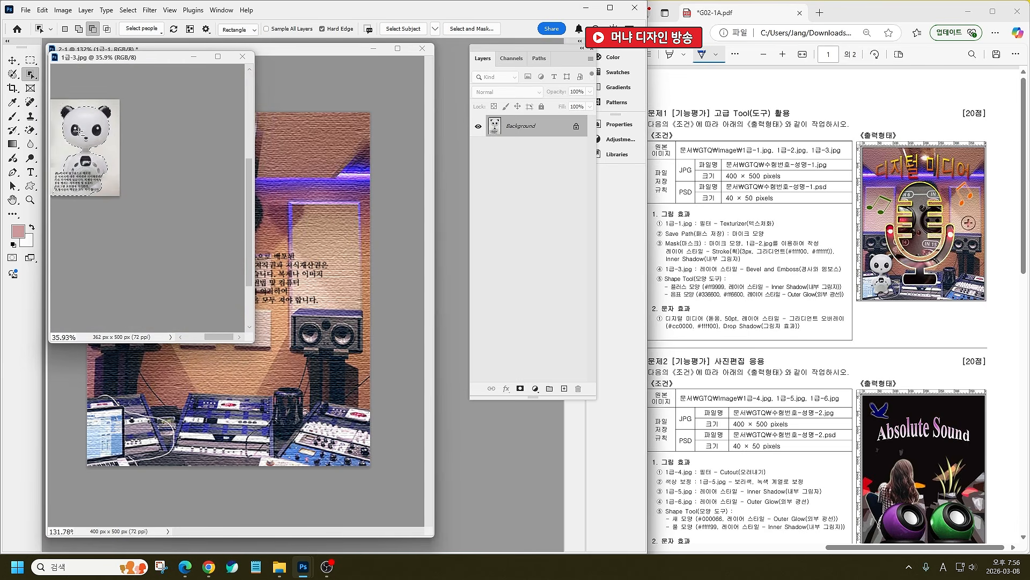
{"action": "scroll", "coordinate": [206, 173], "scroll_direction": "up", "scroll_amount": 6}
{"action": "scroll", "coordinate": [205, 174], "scroll_direction": "down", "scroll_amount": 3}
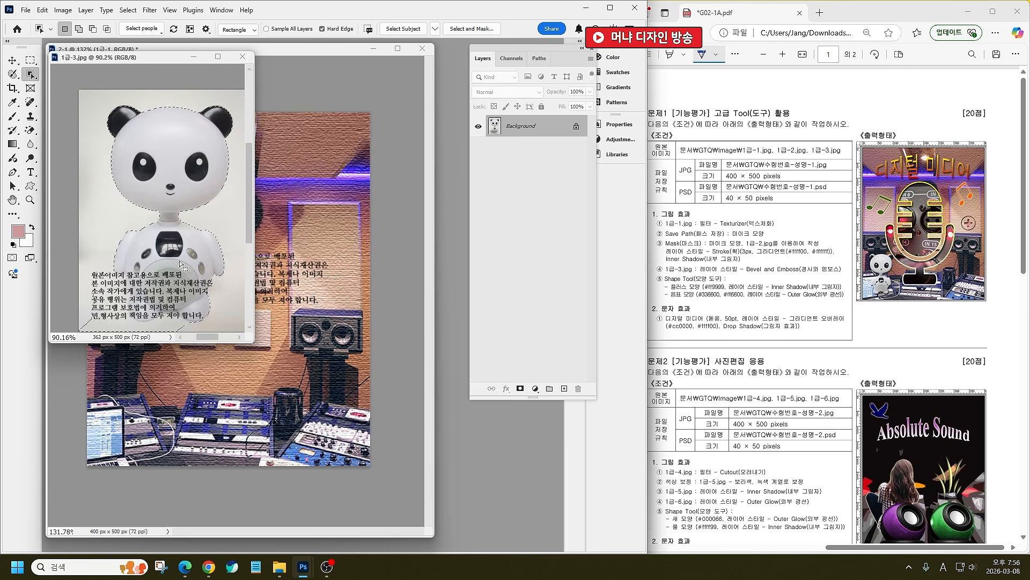
Step: Refine the selection around the panda robot's lower body with the Quick Selection tool, correcting the area by the caption text
{"action": "right_click", "coordinate": [29, 75]}
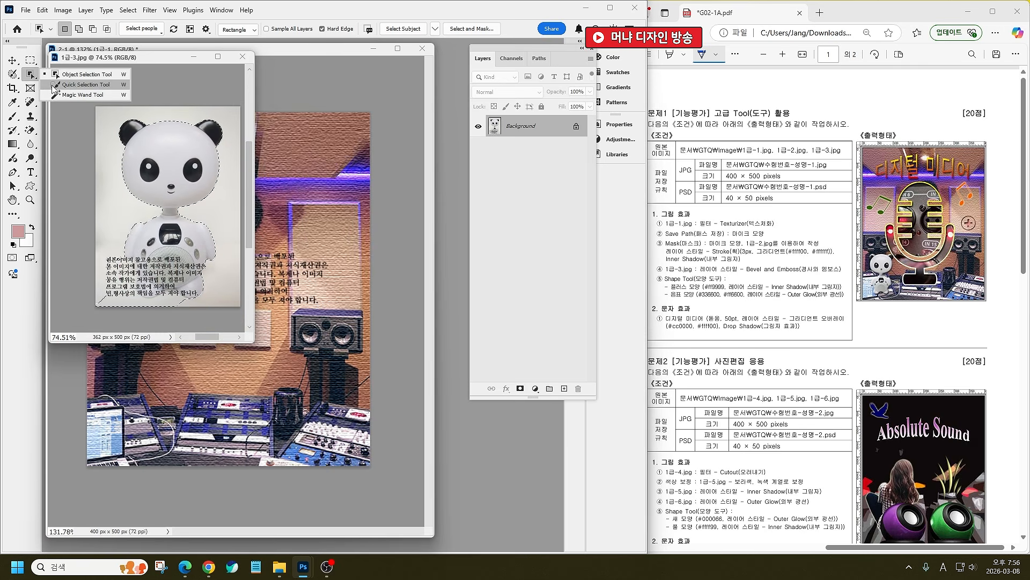
{"action": "left_click", "coordinate": [70, 84]}
{"action": "left_click_drag", "start_coordinate": [123, 282], "coordinate": [127, 293]}
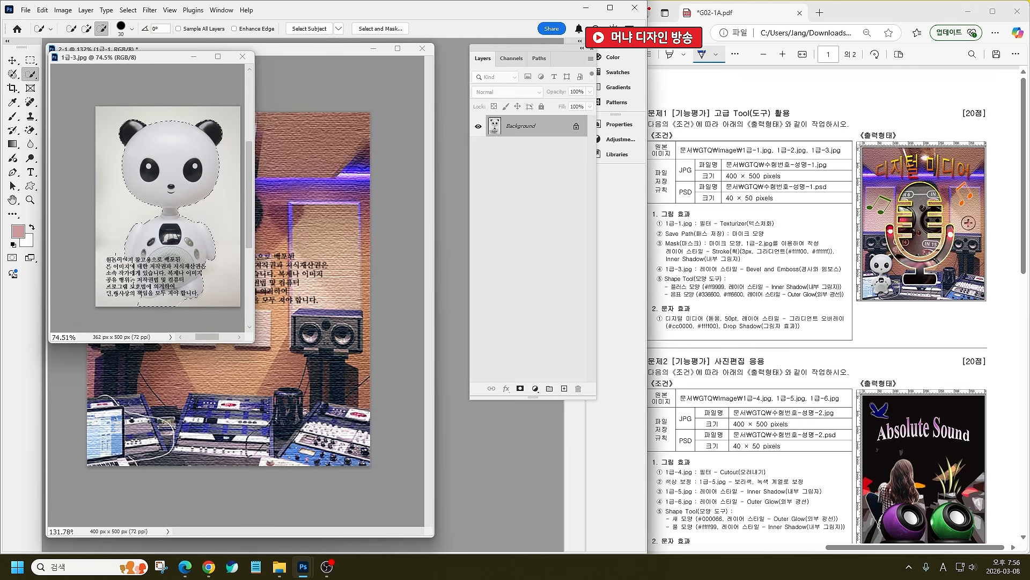
{"action": "mouse_move", "coordinate": [115, 257]}
{"action": "left_mouse_down"}
{"action": "mouse_move", "coordinate": [104, 300]}
{"action": "mouse_move", "coordinate": [184, 298]}
{"action": "mouse_move", "coordinate": [143, 286]}
{"action": "mouse_move", "coordinate": [129, 268]}
{"action": "left_mouse_up"}
{"action": "key", "text": "alt"}
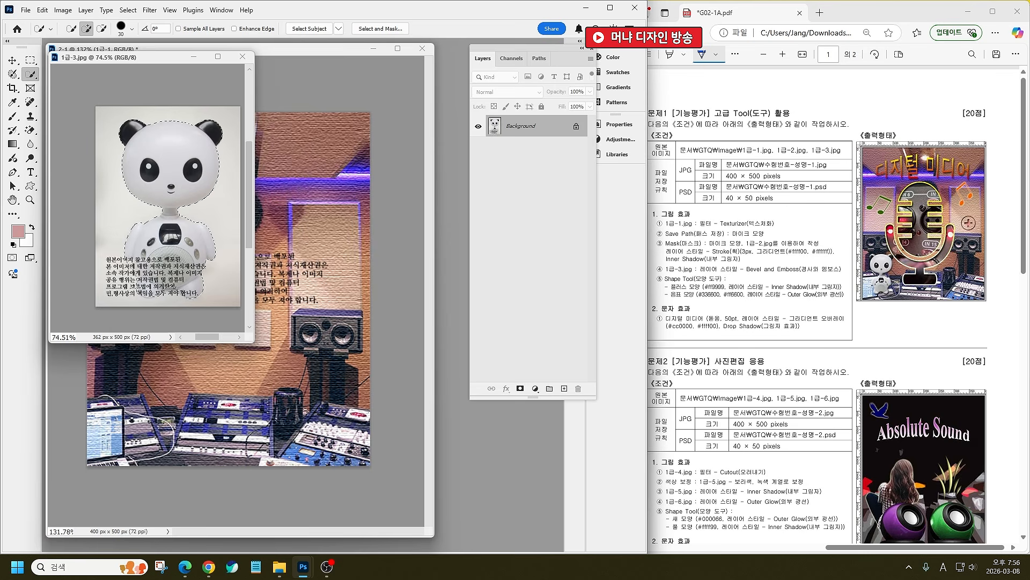
Step: Copy the selected panda robot and paste it into the 2-1 document, keeping the source image intact
{"action": "key", "text": "ctrl+c"}
{"action": "key", "text": "ctrl+x"}
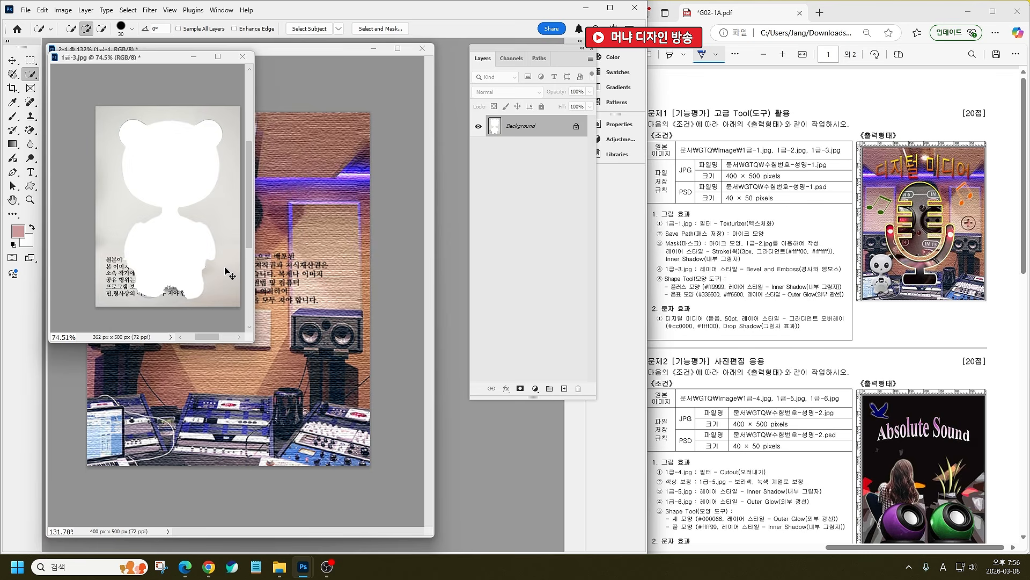
{"action": "key", "text": "ctrl+z"}
{"action": "left_click", "coordinate": [355, 346]}
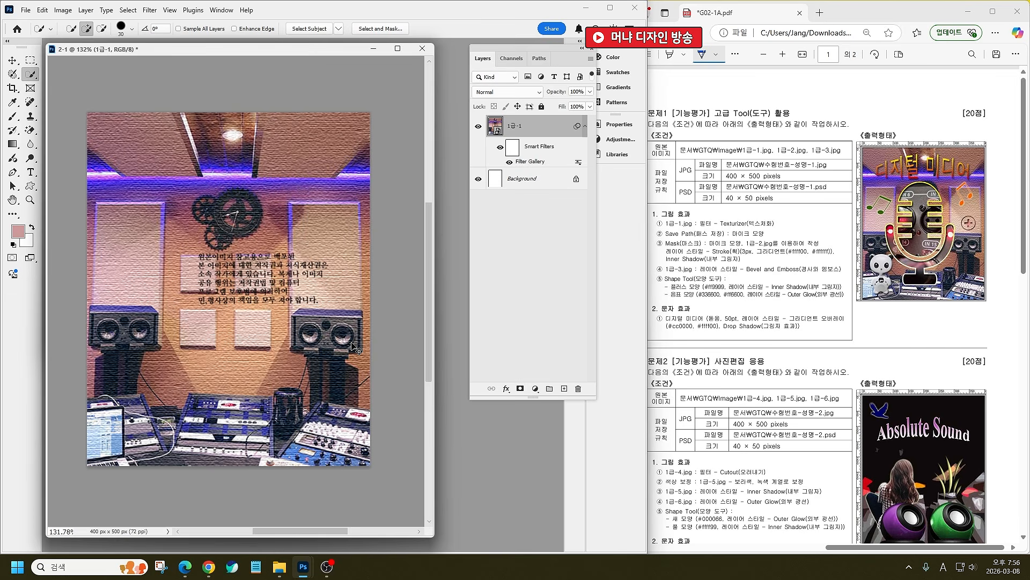
{"action": "key", "text": "ctrl+v"}
{"action": "scroll", "coordinate": [260, 272], "scroll_direction": "down", "scroll_amount": 3}
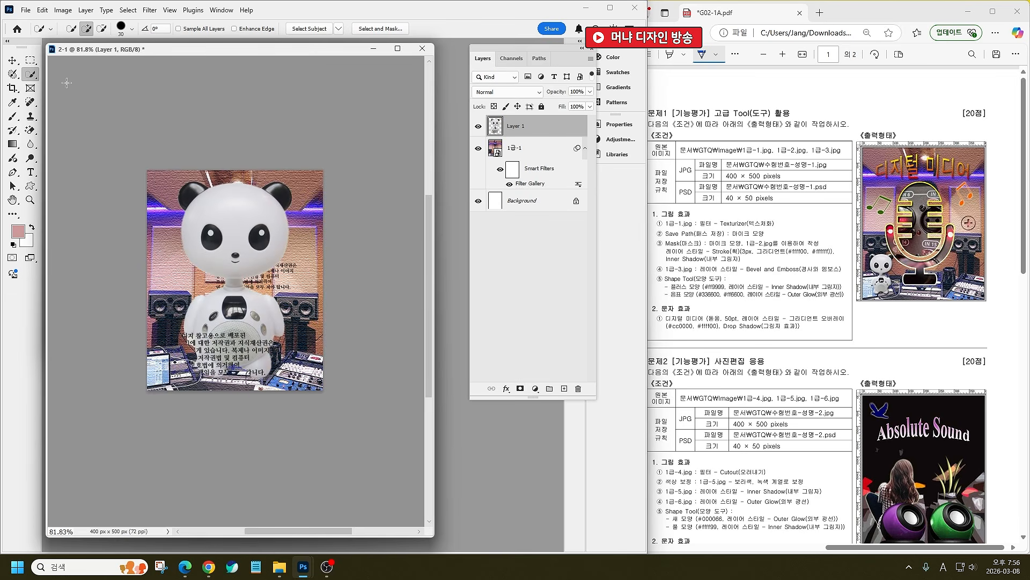
Step: Scale the pasted panda robot down and place it in the lower-left corner of the image, in front of the left speaker
{"action": "left_click", "coordinate": [12, 60]}
{"action": "key", "text": "ctrl+t"}
{"action": "left_click_drag", "start_coordinate": [292, 179], "coordinate": [184, 334]}
{"action": "key", "text": "Return"}
{"action": "left_click", "coordinate": [174, 319]}
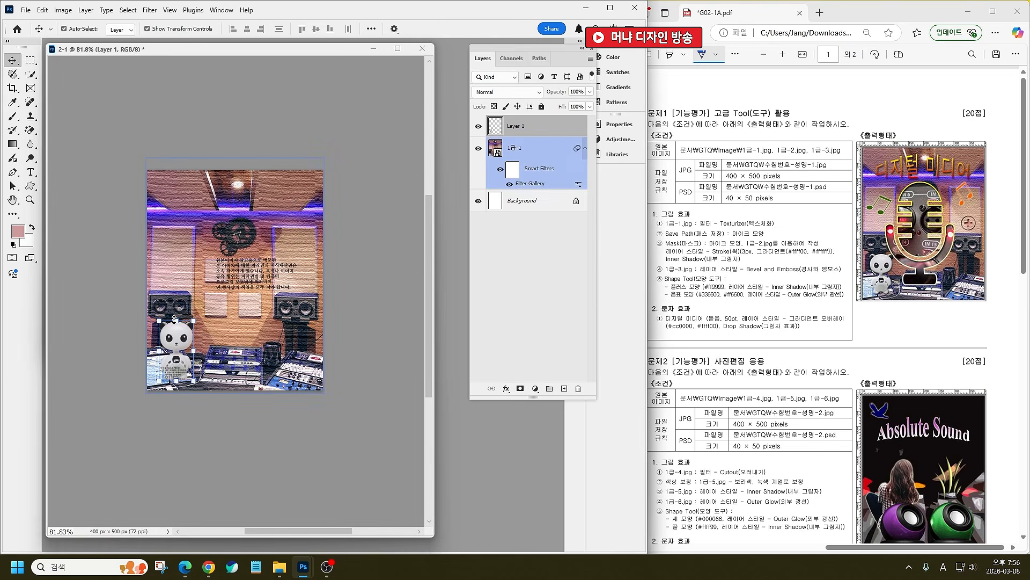
Step: Add a Bevel & Emboss layer style with the Emboss style to the panda robot layer
{"action": "left_click", "coordinate": [506, 388]}
{"action": "left_click", "coordinate": [547, 417]}
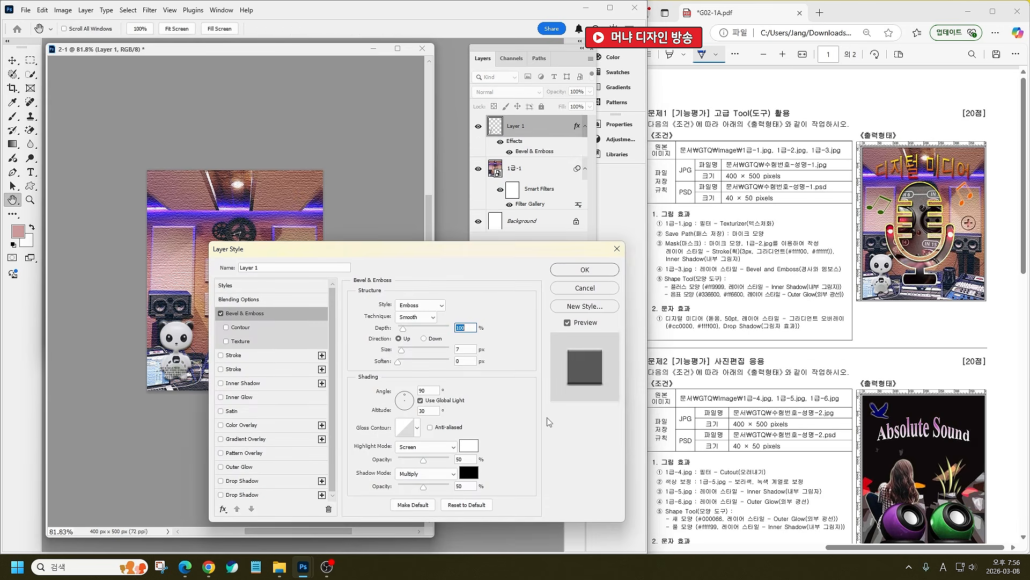
{"action": "key", "text": "Return"}
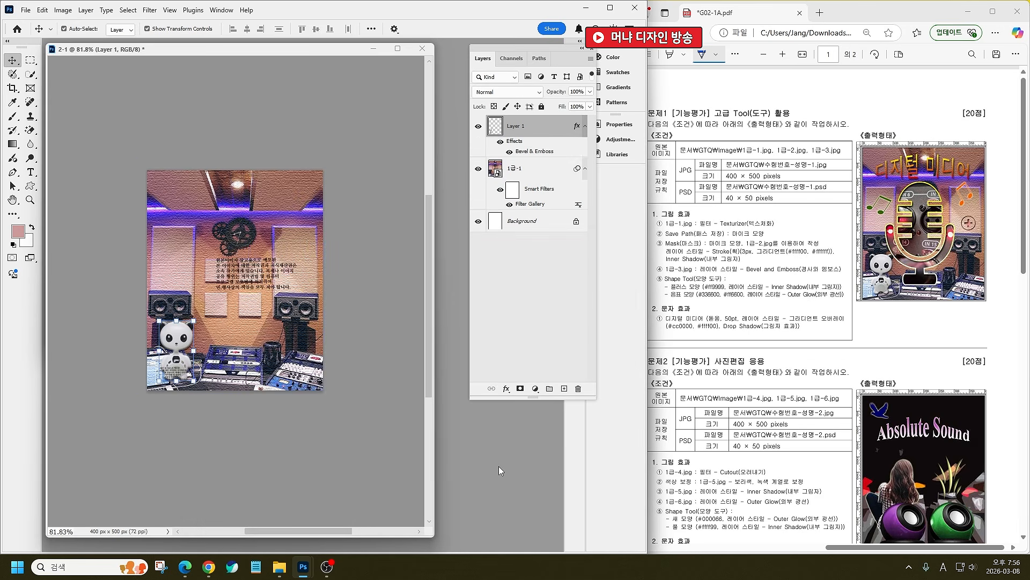
Step: Add the title text "디지털 미디어" across the upper part of the image and set its size to 50 pt
{"action": "left_click", "coordinate": [30, 172]}
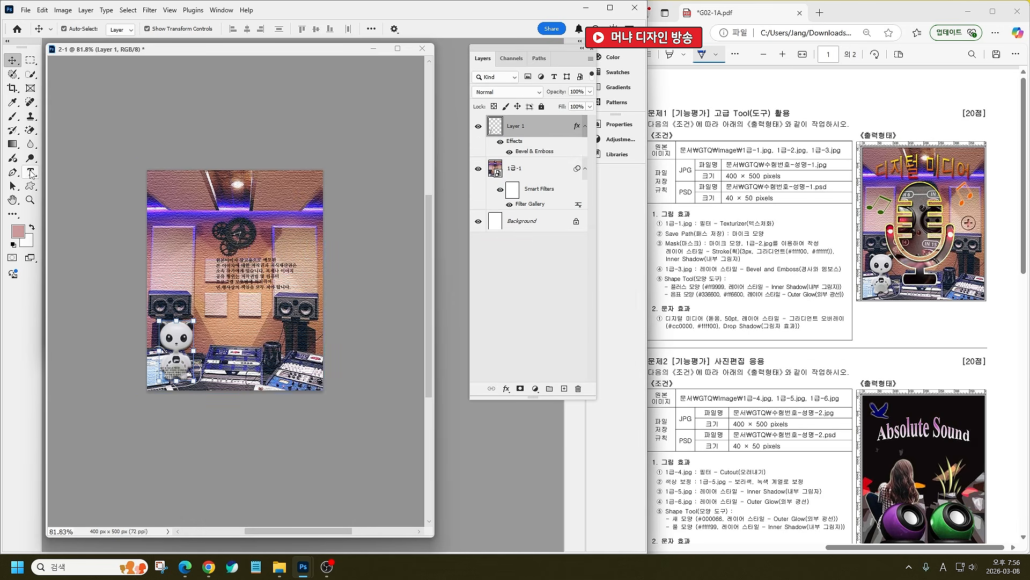
{"action": "left_click", "coordinate": [168, 195]}
{"action": "type", "text": "디지털 미디어"}
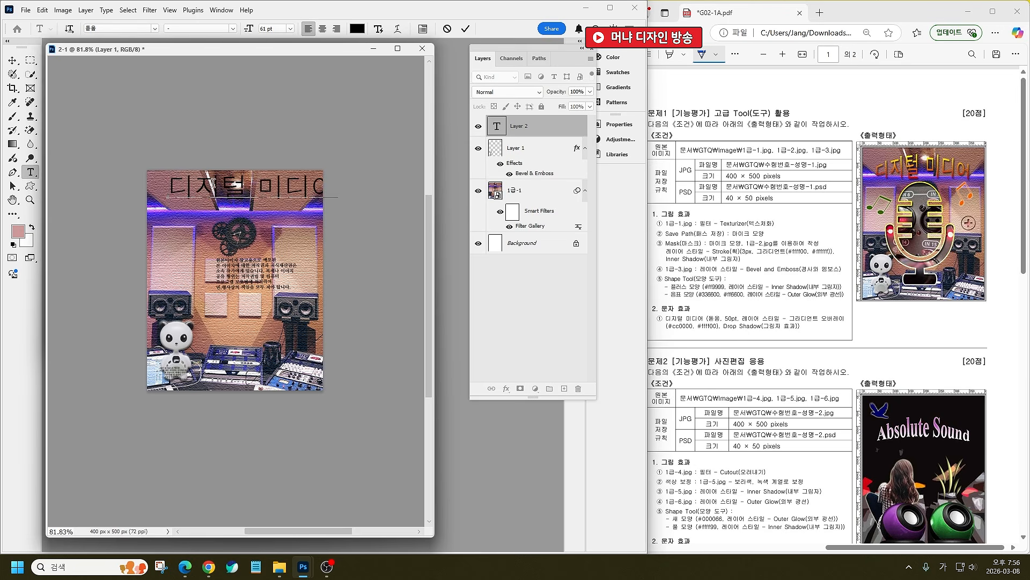
{"action": "key", "text": "ctrl+a"}
{"action": "left_click", "coordinate": [263, 28]}
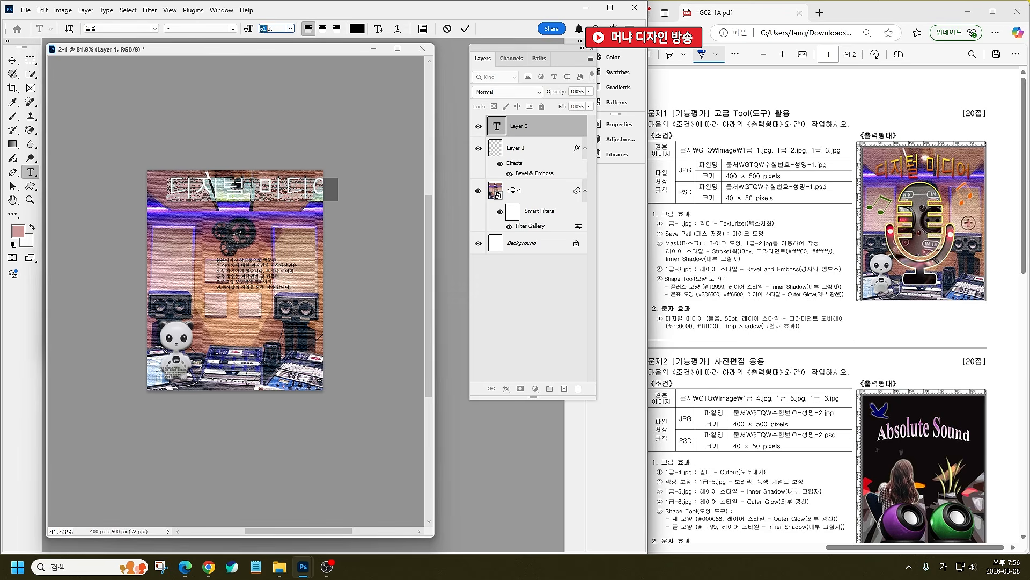
{"action": "type", "text": "50pt"}
{"action": "key", "text": "Return"}
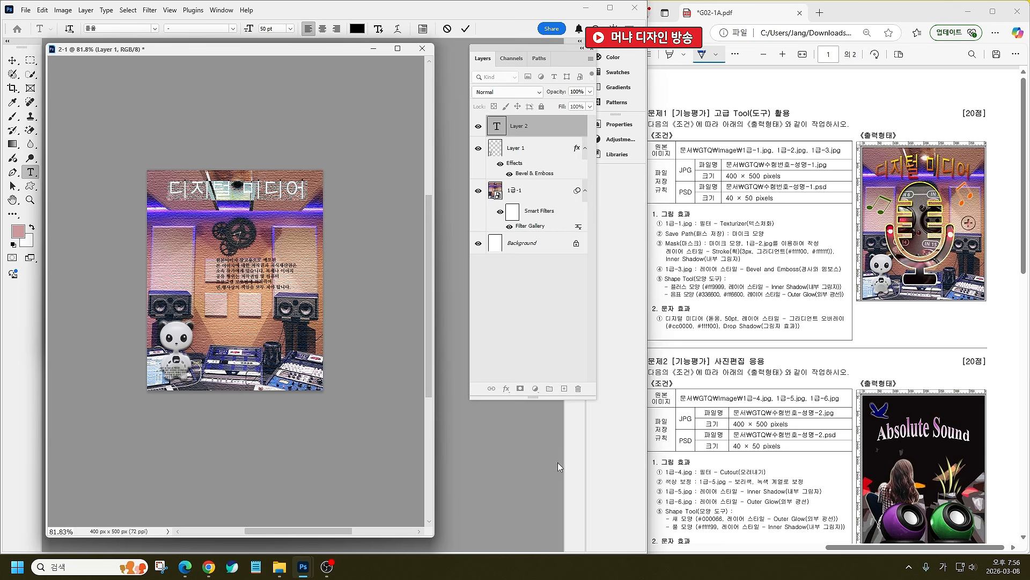
Step: Give the title a Gradient Overlay from #cc0000 to #ffff00 and a Drop Shadow
{"action": "left_click", "coordinate": [506, 388]}
{"action": "left_click", "coordinate": [528, 474]}
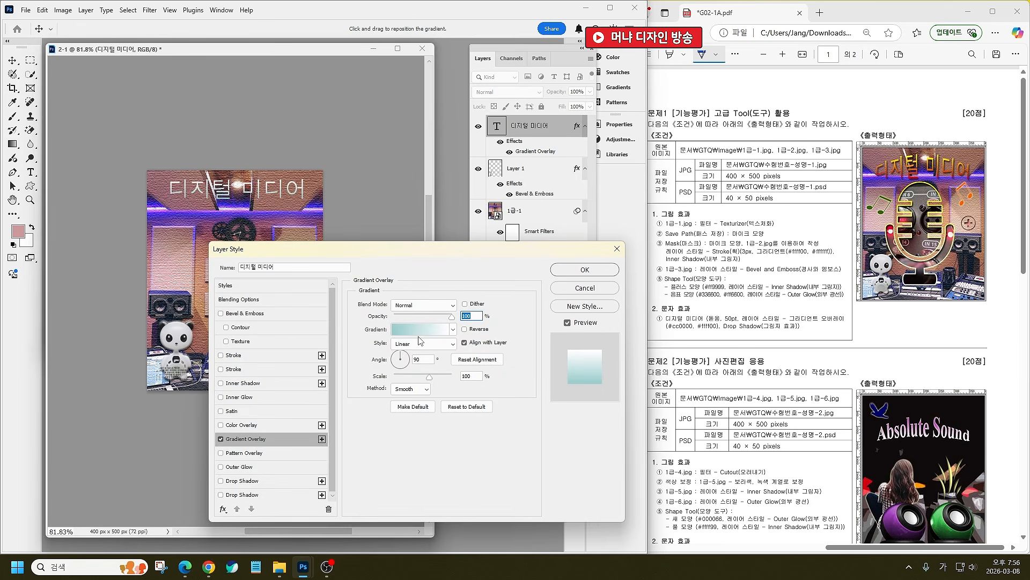
{"action": "left_click", "coordinate": [419, 331]}
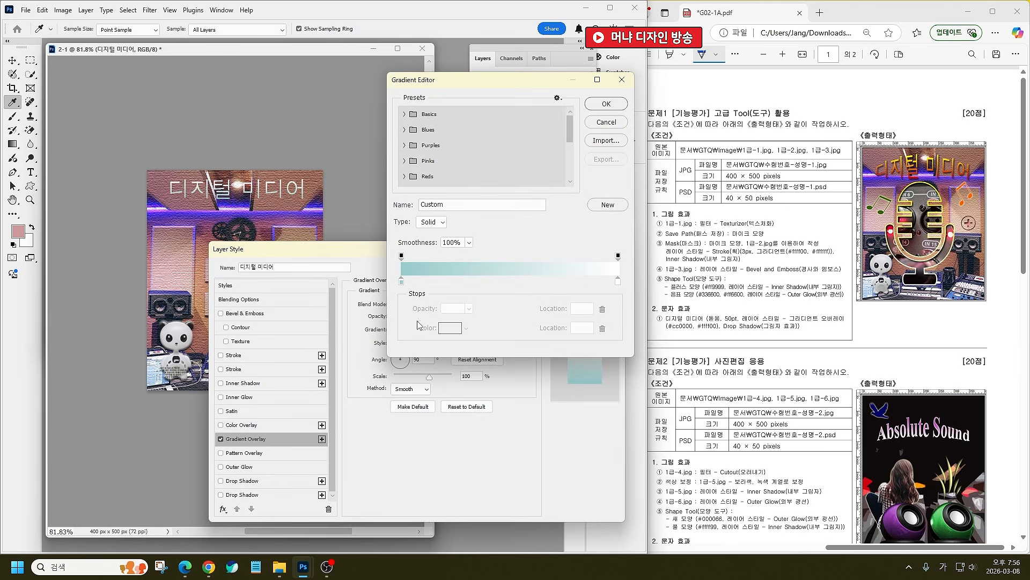
{"action": "double_click", "coordinate": [401, 279]}
{"action": "type", "text": "cc0000"}
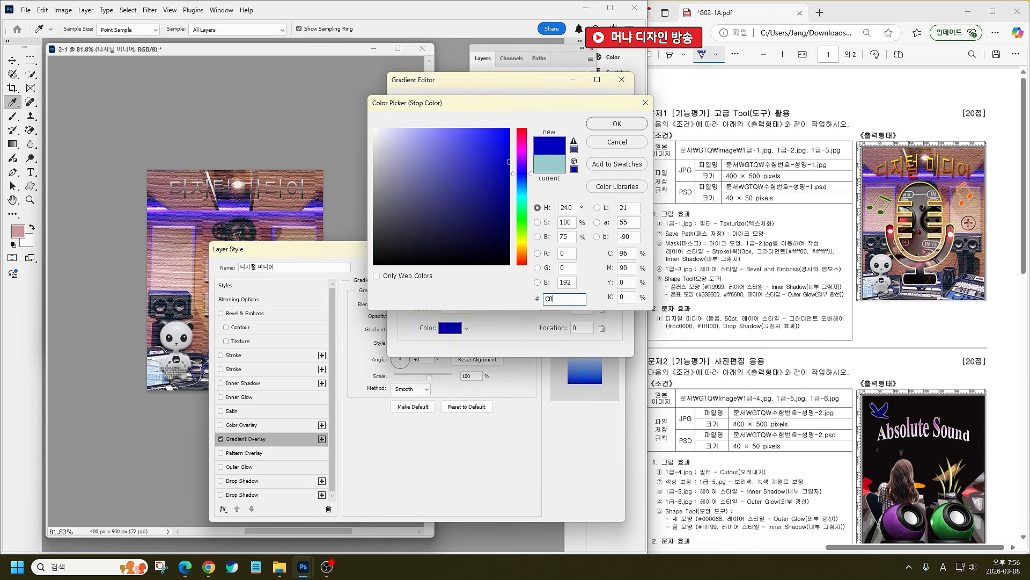
{"action": "key", "text": "Return"}
{"action": "double_click", "coordinate": [619, 280]}
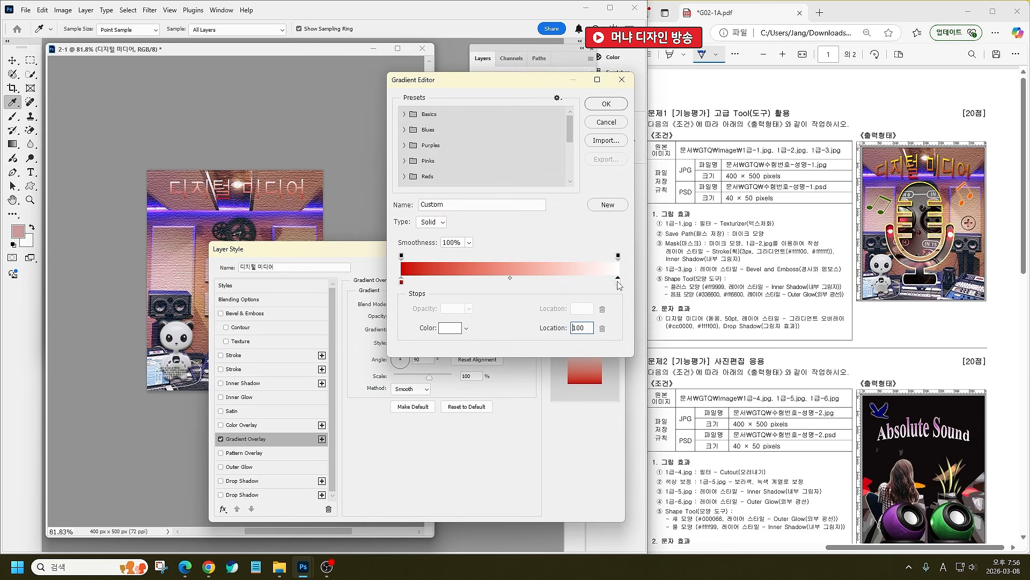
{"action": "type", "text": "FF0"}
{"action": "key", "text": "Return"}
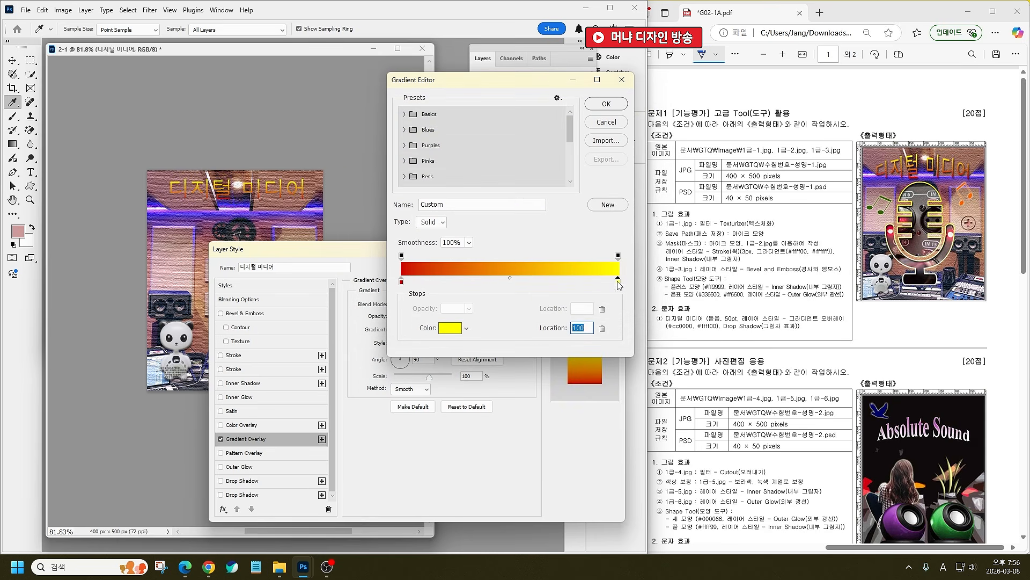
{"action": "left_click", "coordinate": [606, 104]}
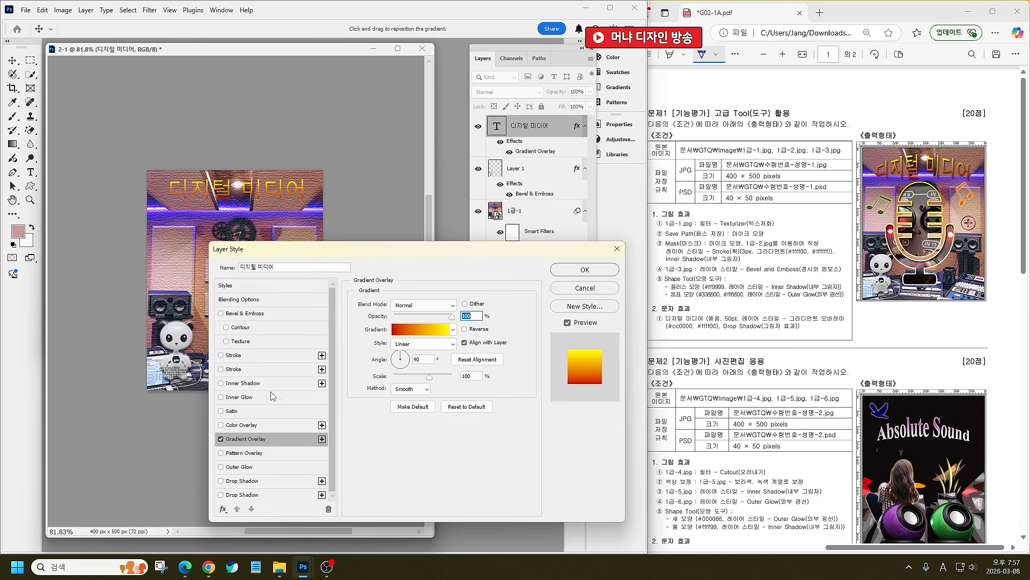
{"action": "left_click", "coordinate": [221, 494]}
{"action": "left_click", "coordinate": [585, 269]}
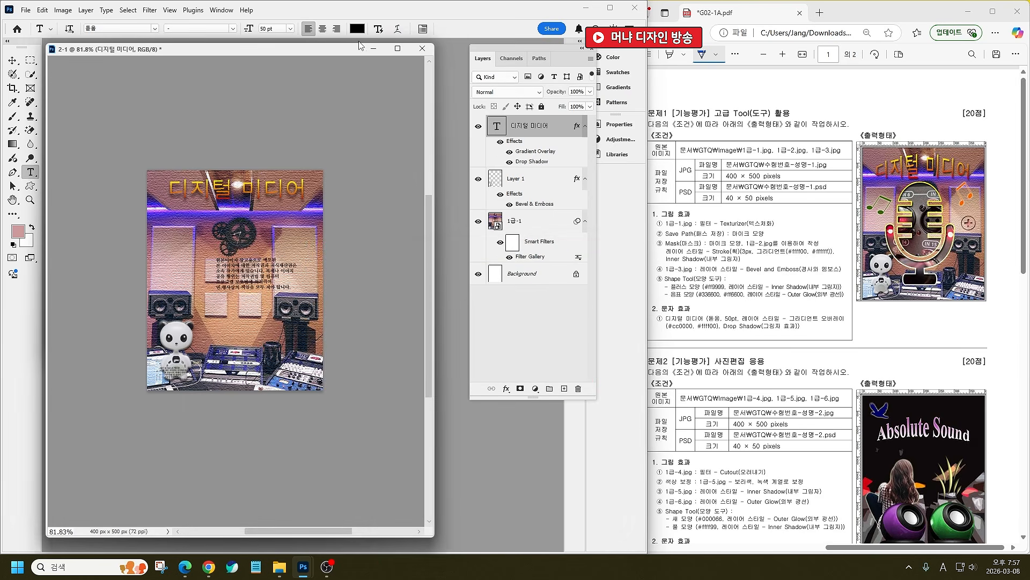
Step: Warp the title text with the Arc Upper style at +50% bend and move it slightly down
{"action": "left_click", "coordinate": [378, 28]}
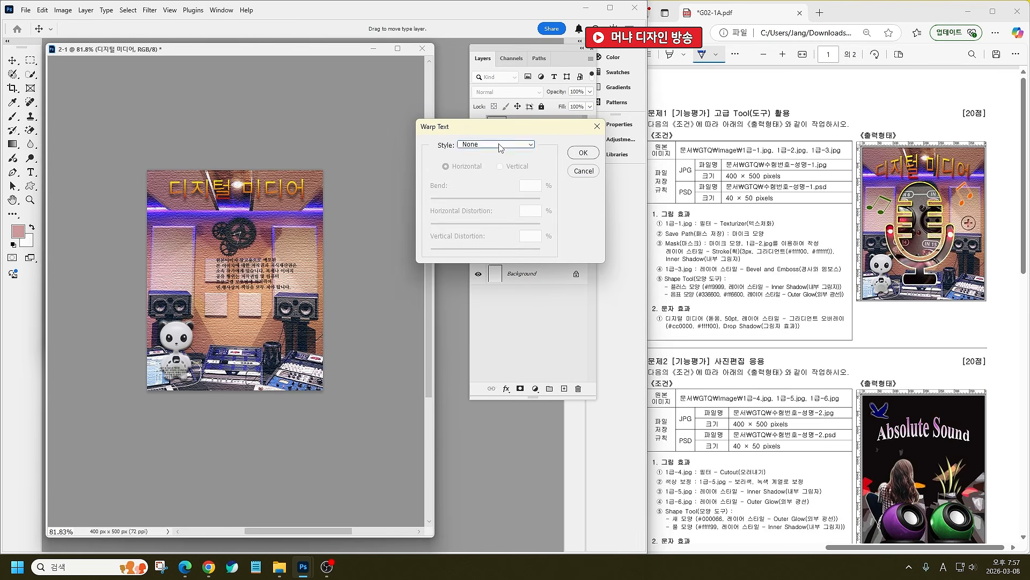
{"action": "left_click", "coordinate": [499, 146]}
{"action": "left_click", "coordinate": [494, 192]}
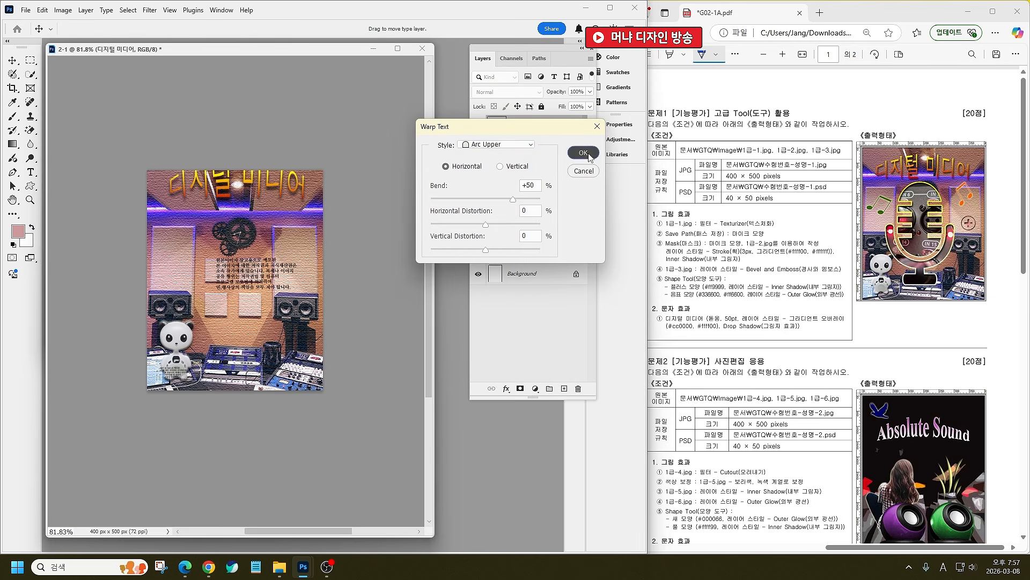
{"action": "left_click", "coordinate": [583, 153]}
{"action": "left_click_drag", "start_coordinate": [293, 188], "coordinate": [289, 204]}
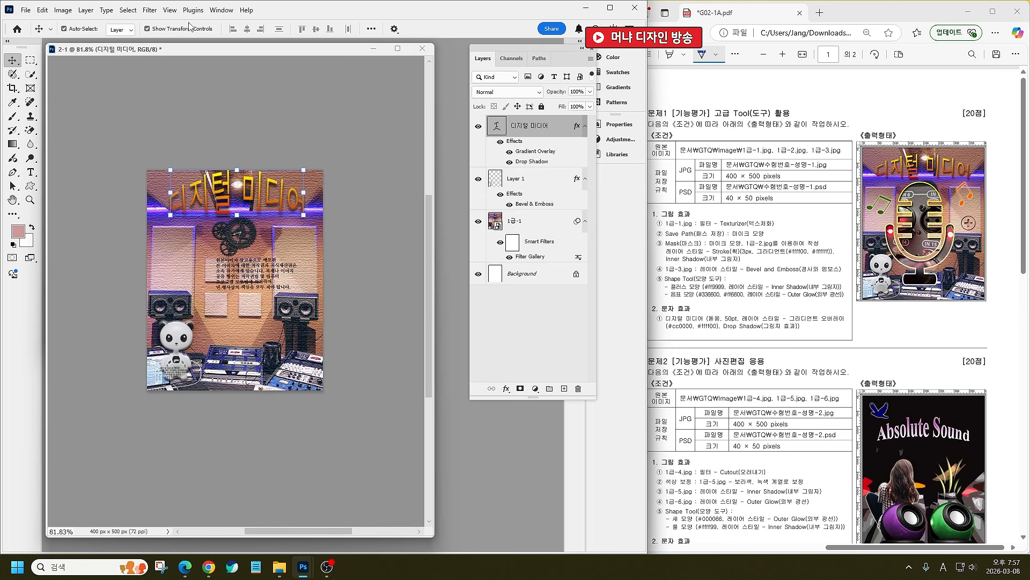
Step: Reduce the title's Arc Upper warp bend to +35% and reposition the title slightly up and to the left
{"action": "left_click", "coordinate": [30, 172]}
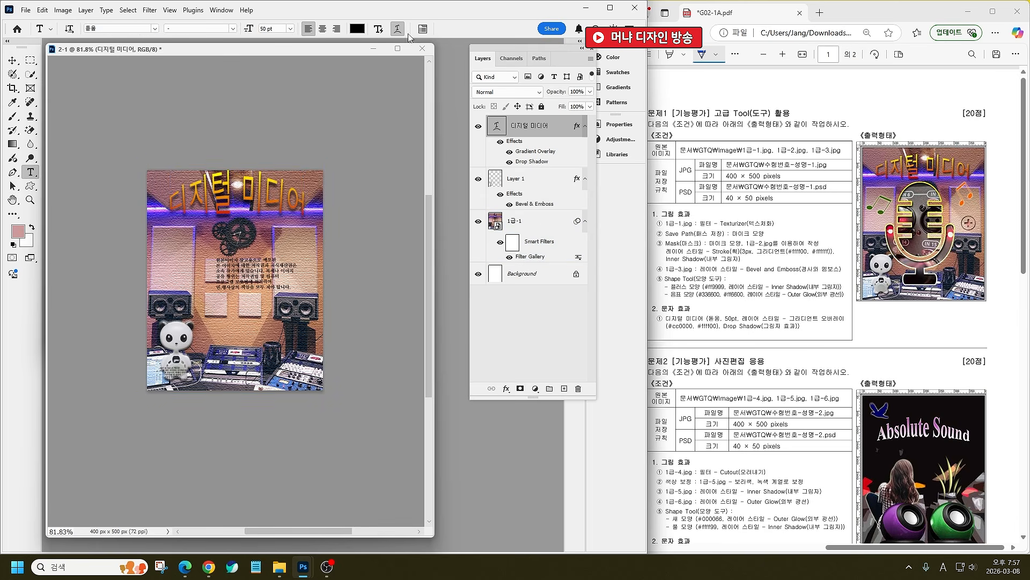
{"action": "left_click", "coordinate": [398, 29]}
{"action": "left_click", "coordinate": [505, 200]}
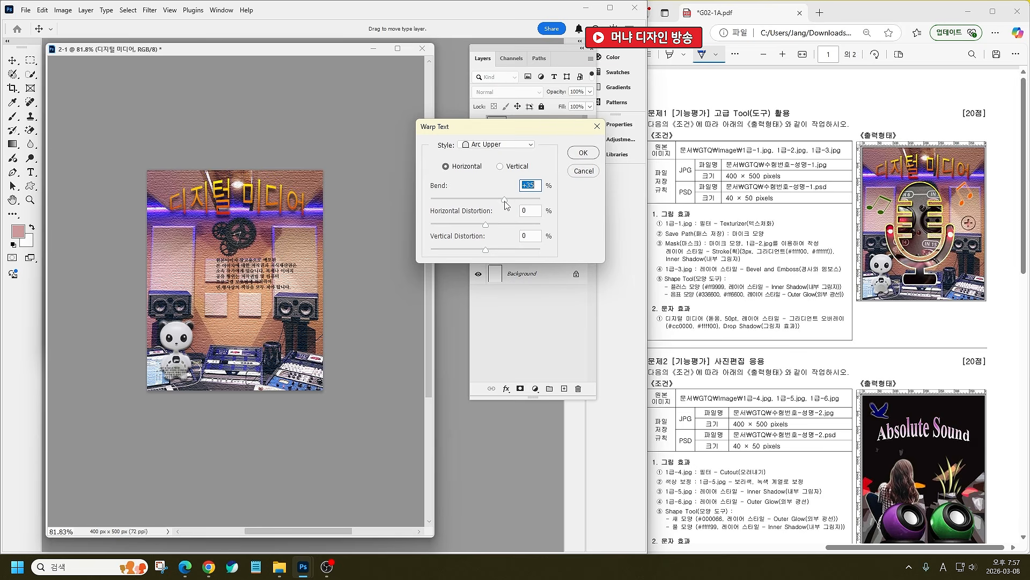
{"action": "left_click", "coordinate": [584, 153]}
{"action": "key", "text": "v"}
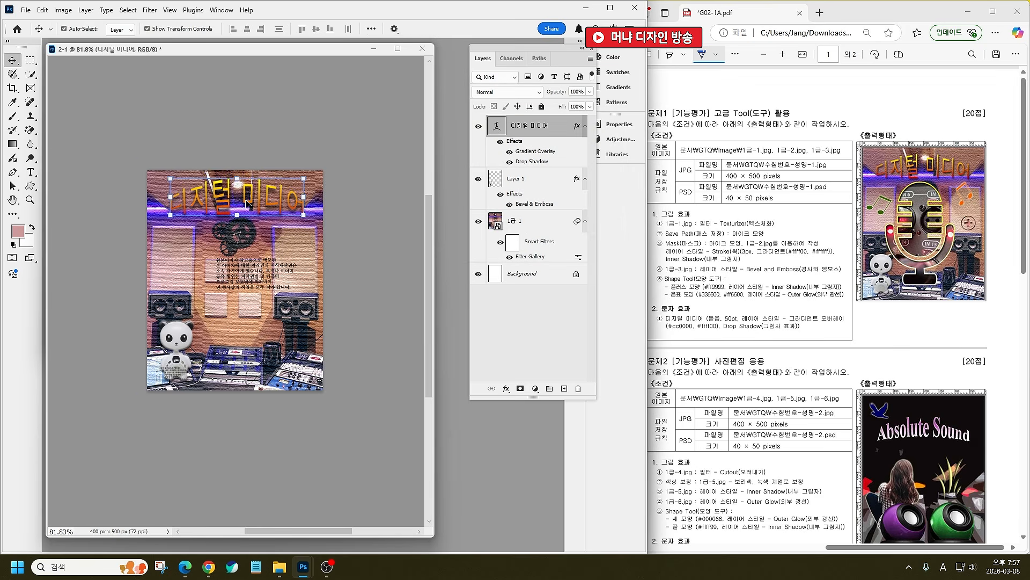
{"action": "left_click_drag", "start_coordinate": [247, 203], "coordinate": [248, 203]}
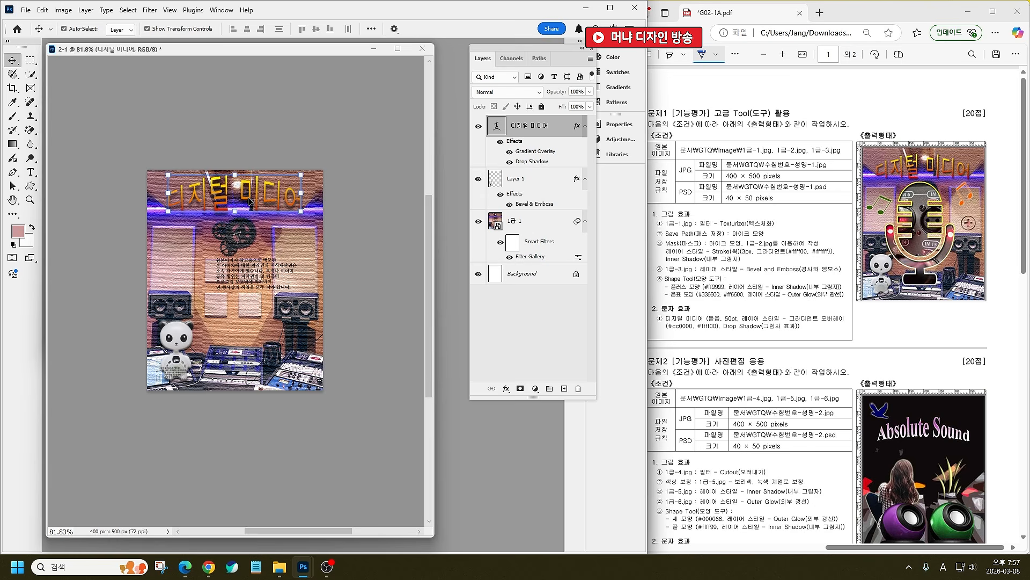
{"action": "key", "text": "Down"}
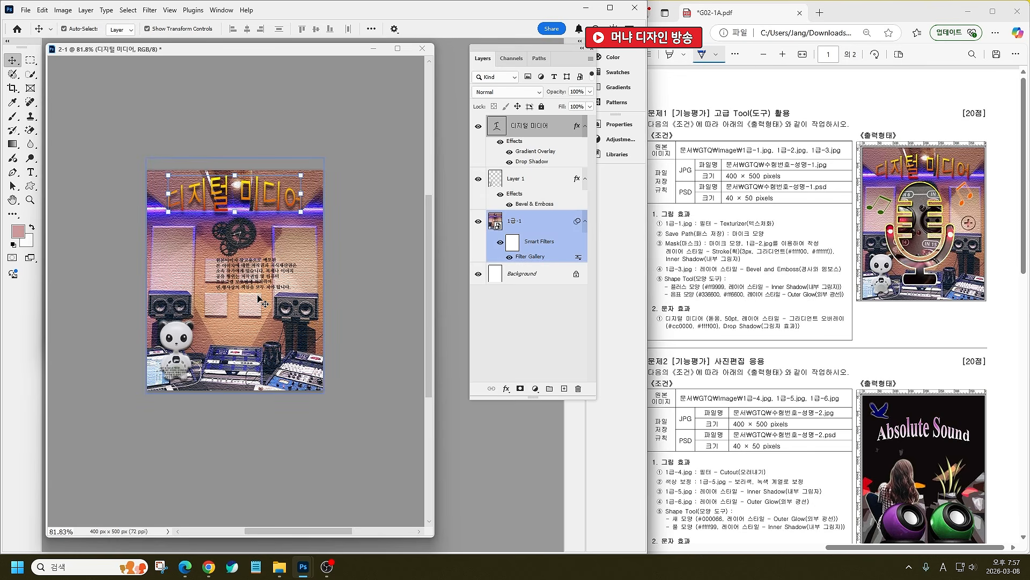
Step: Draw a beamed eighth-notes custom shape about 102 × 120 px on the left half of the image
{"action": "left_click", "coordinate": [30, 185]}
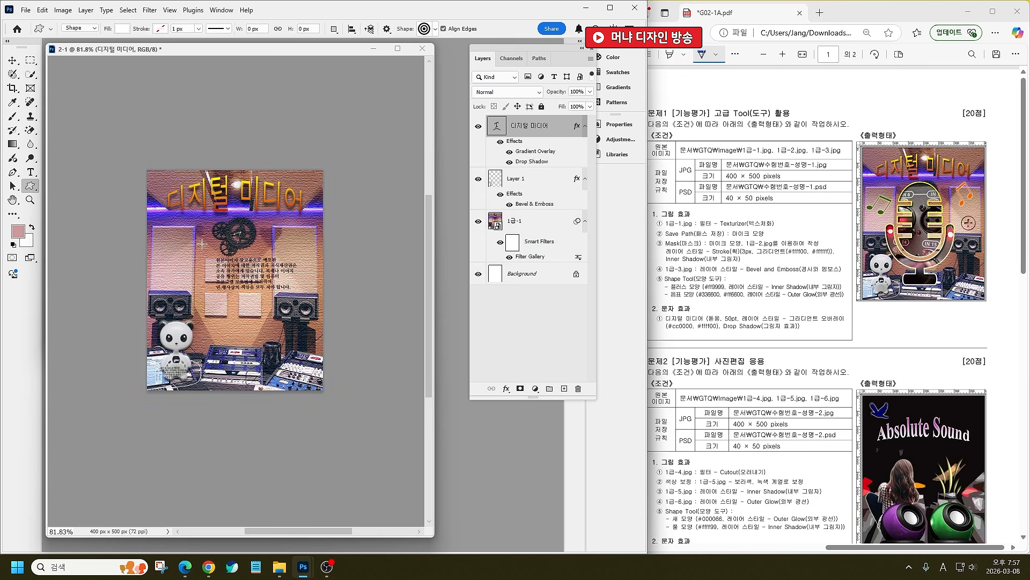
{"action": "right_click", "coordinate": [184, 226]}
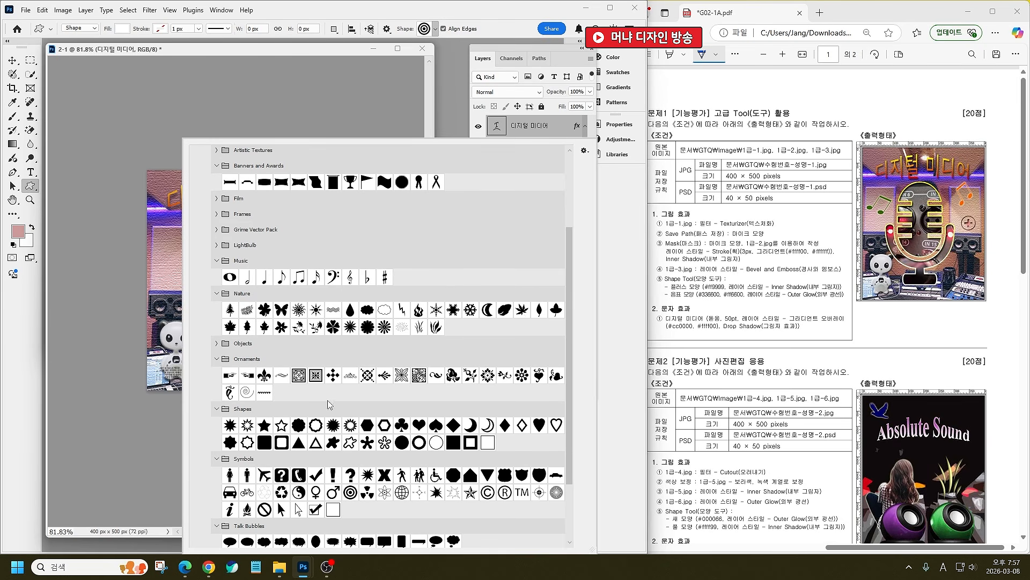
{"action": "left_click", "coordinate": [298, 277]}
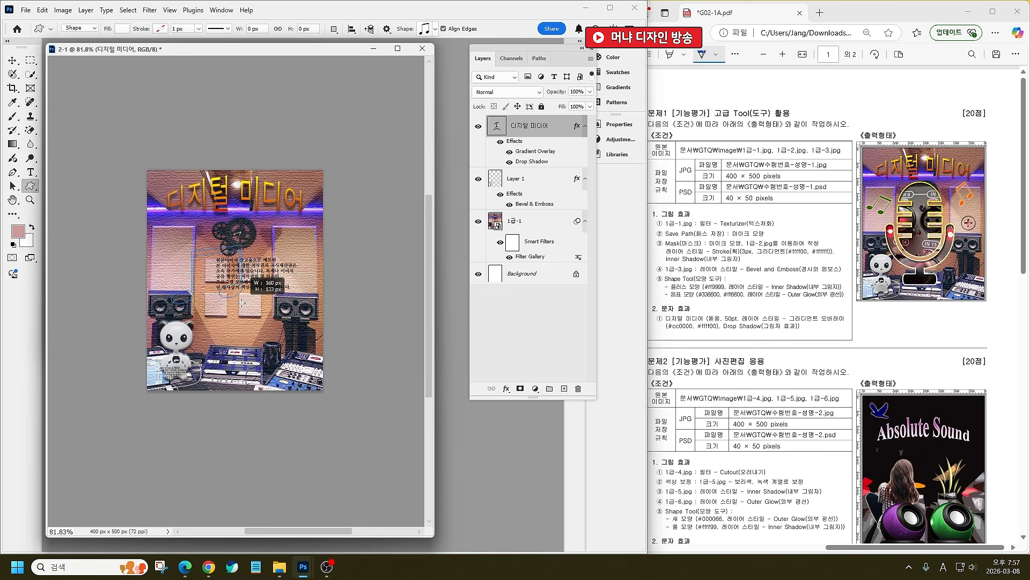
{"action": "left_click_drag", "start_coordinate": [185, 248], "coordinate": [218, 287]}
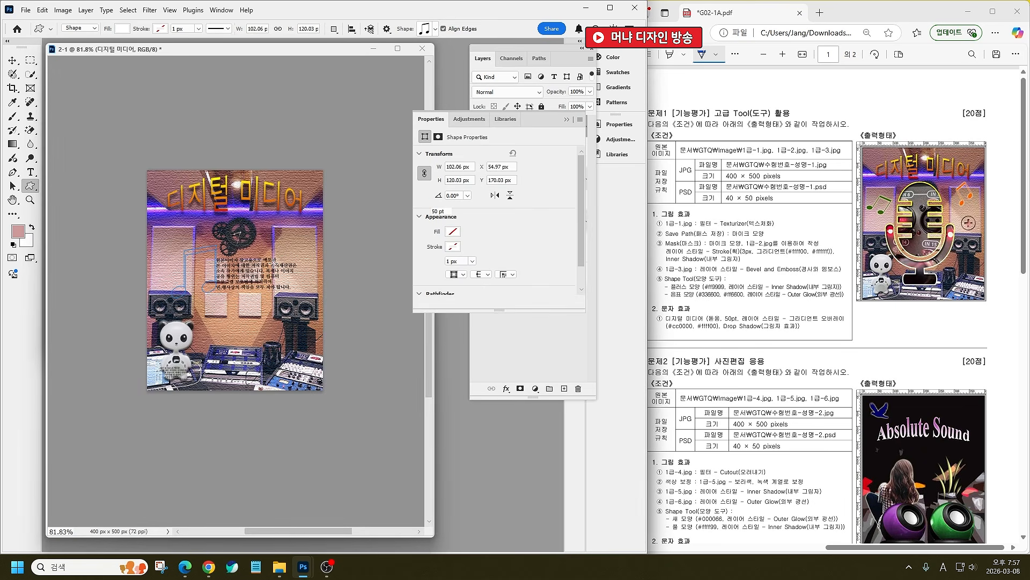
Step: Draw a circled plus custom shape from the Web set, about 94 × 94 px, on the right half of the image
{"action": "right_click", "coordinate": [277, 252]}
{"action": "scroll", "coordinate": [537, 487], "scroll_direction": "down", "scroll_amount": 3}
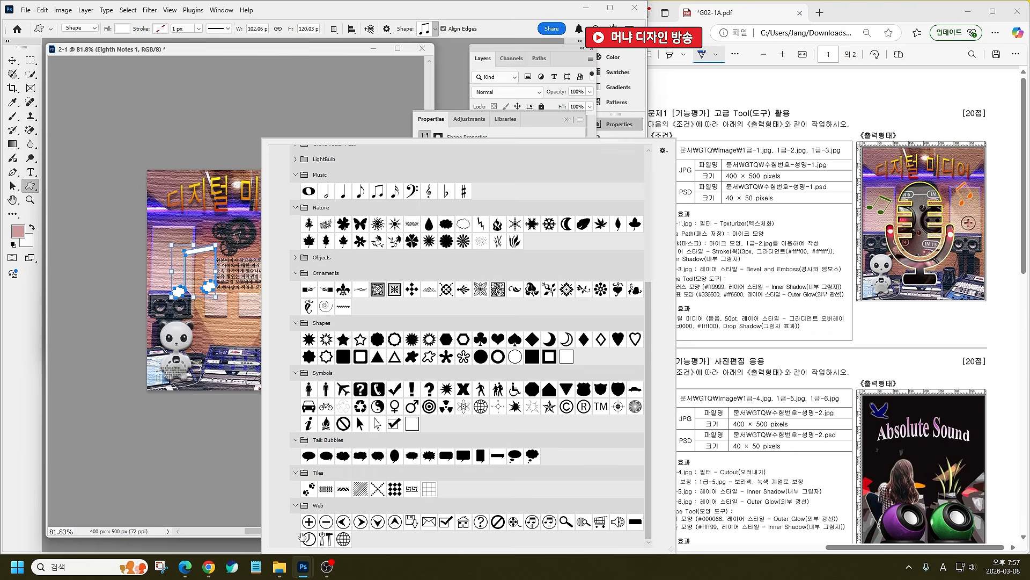
{"action": "double_click", "coordinate": [309, 521]}
{"action": "left_click_drag", "start_coordinate": [265, 252], "coordinate": [306, 294]}
{"action": "left_click", "coordinate": [566, 119]}
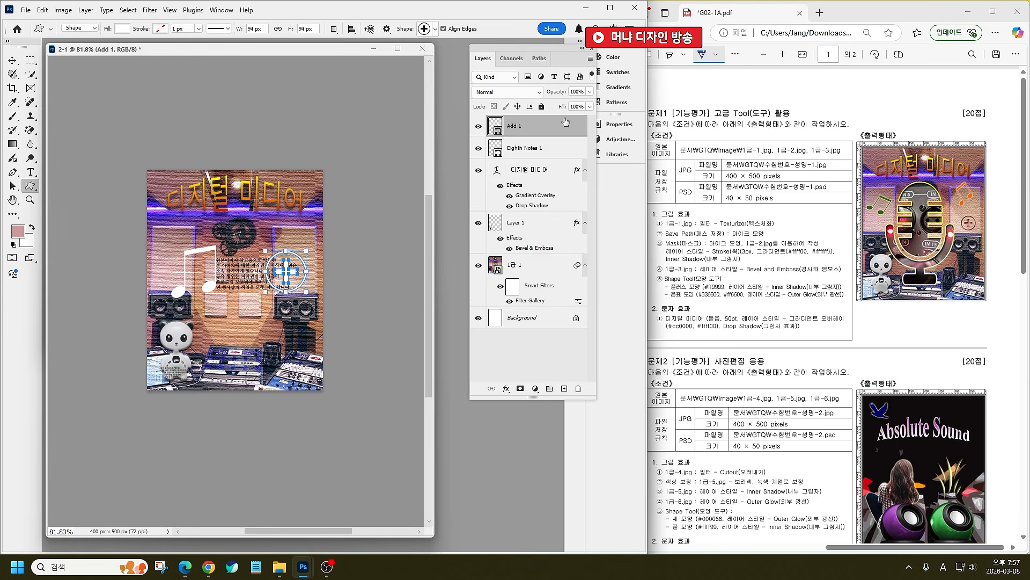
Step: Fill the plus shape with #ff9999 and add an Inner Shadow layer style to it
{"action": "double_click", "coordinate": [497, 125]}
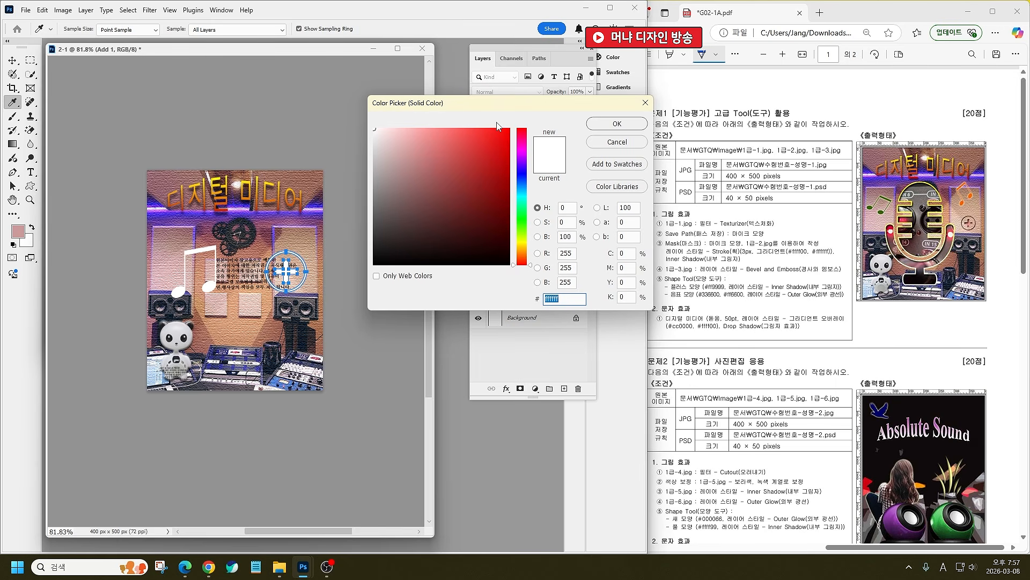
{"action": "type", "text": "F99"}
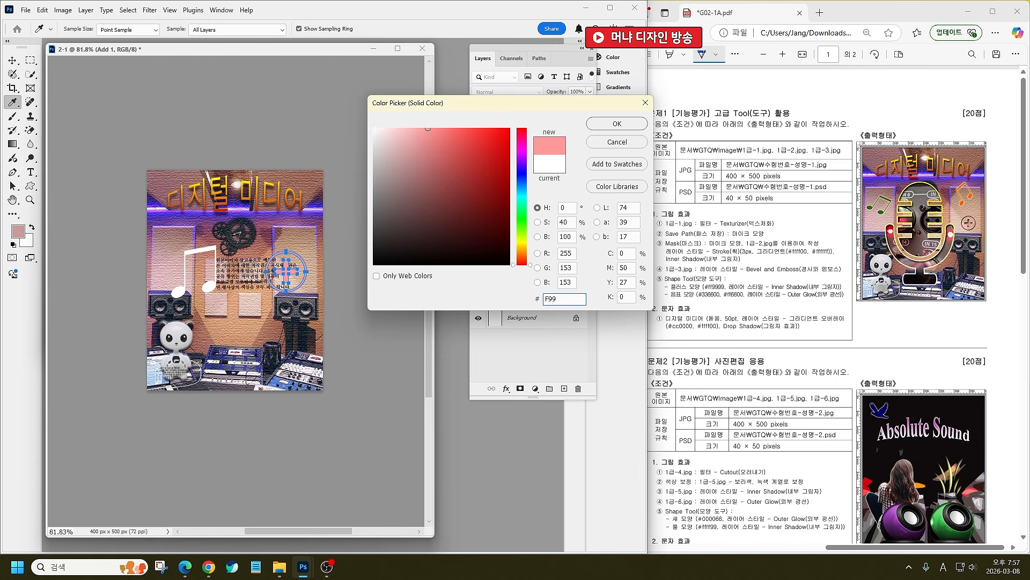
{"action": "key", "text": "Return"}
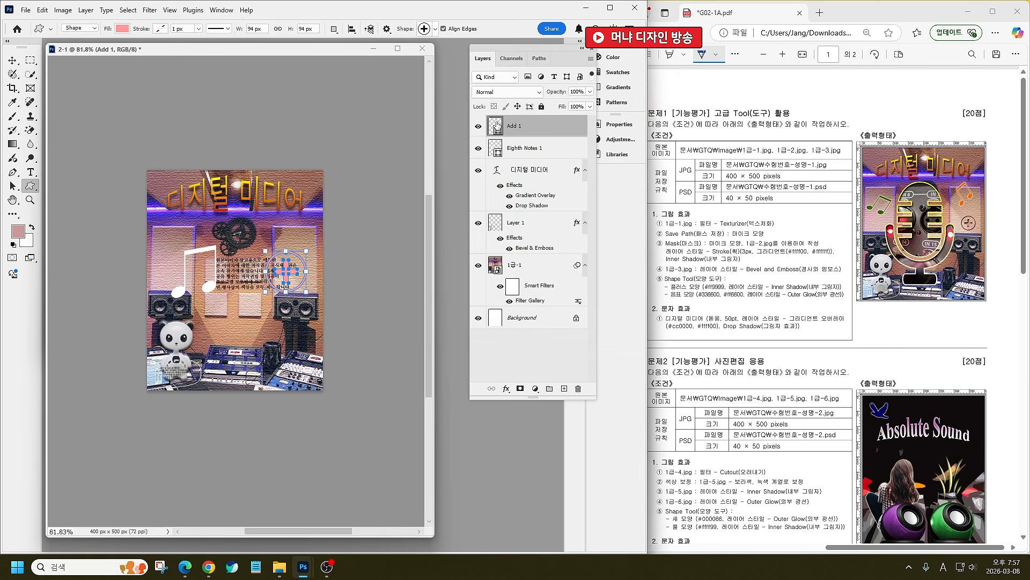
{"action": "left_click", "coordinate": [506, 388]}
{"action": "left_click", "coordinate": [551, 435]}
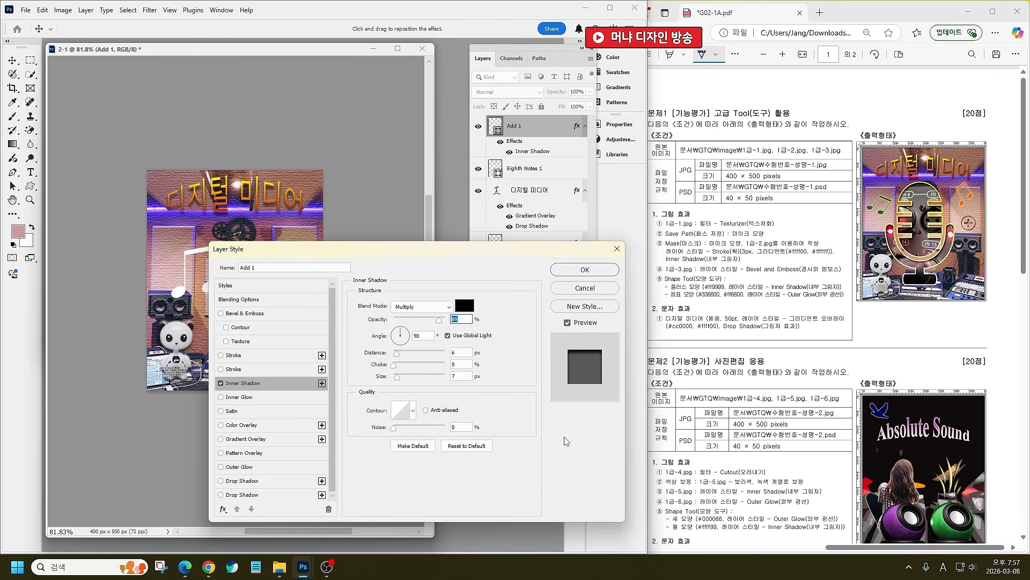
{"action": "left_click", "coordinate": [585, 270]}
{"action": "key", "text": "Return"}
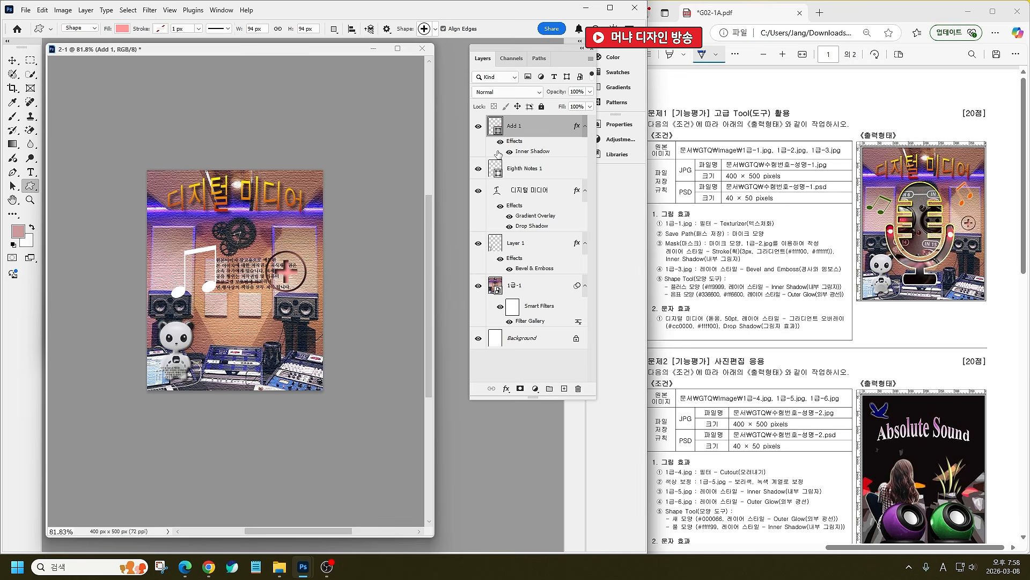
Step: Fill the eighth-notes shape with #336600 and add an Outer Glow layer style to it
{"action": "double_click", "coordinate": [496, 173]}
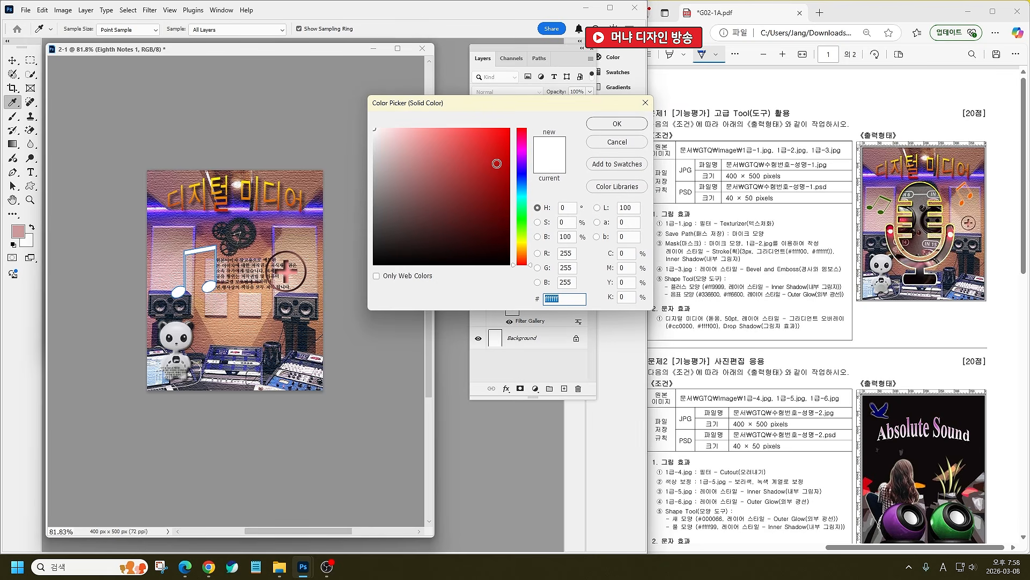
{"action": "type", "text": "336600"}
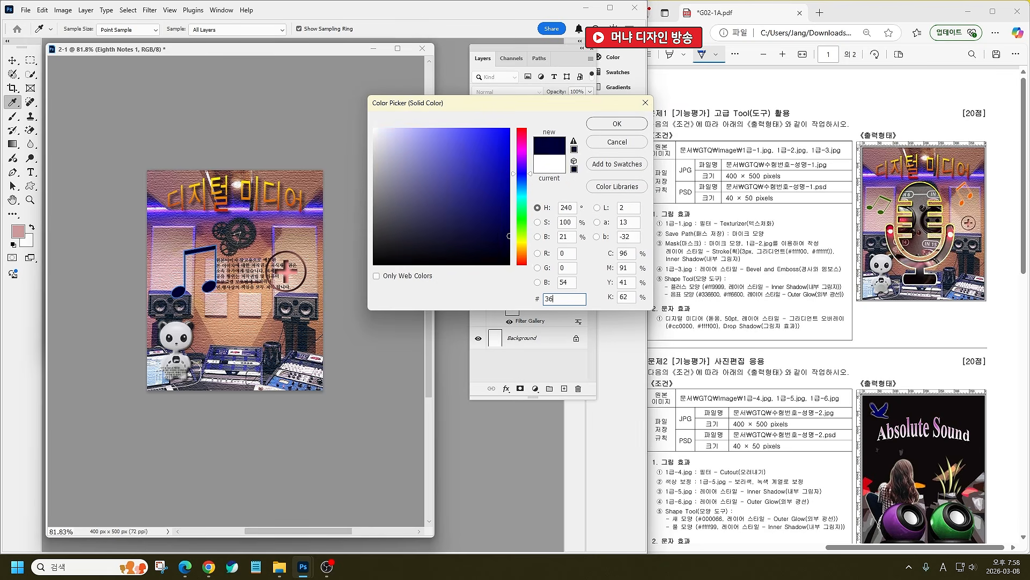
{"action": "key", "text": "Return"}
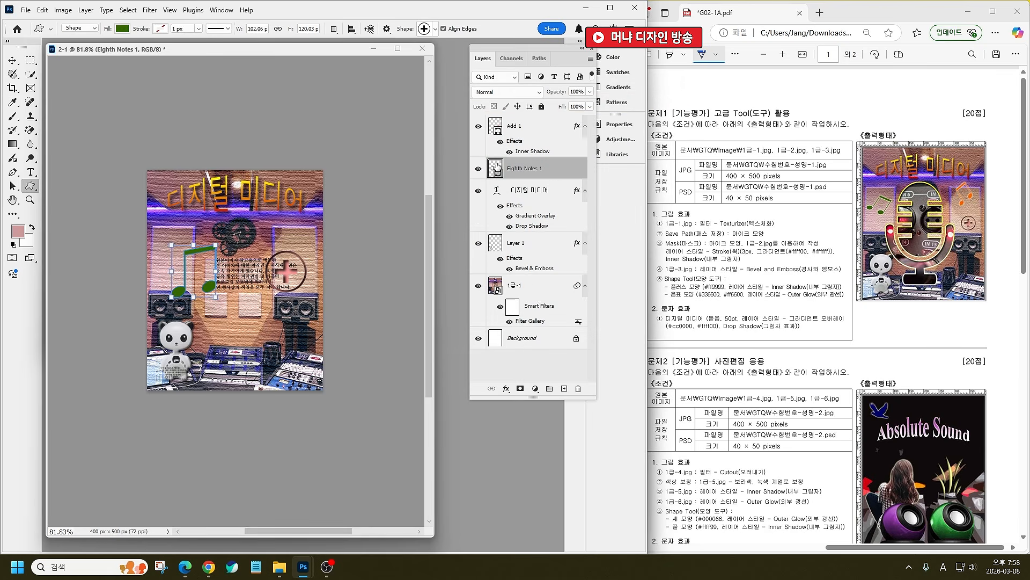
{"action": "left_click", "coordinate": [506, 388]}
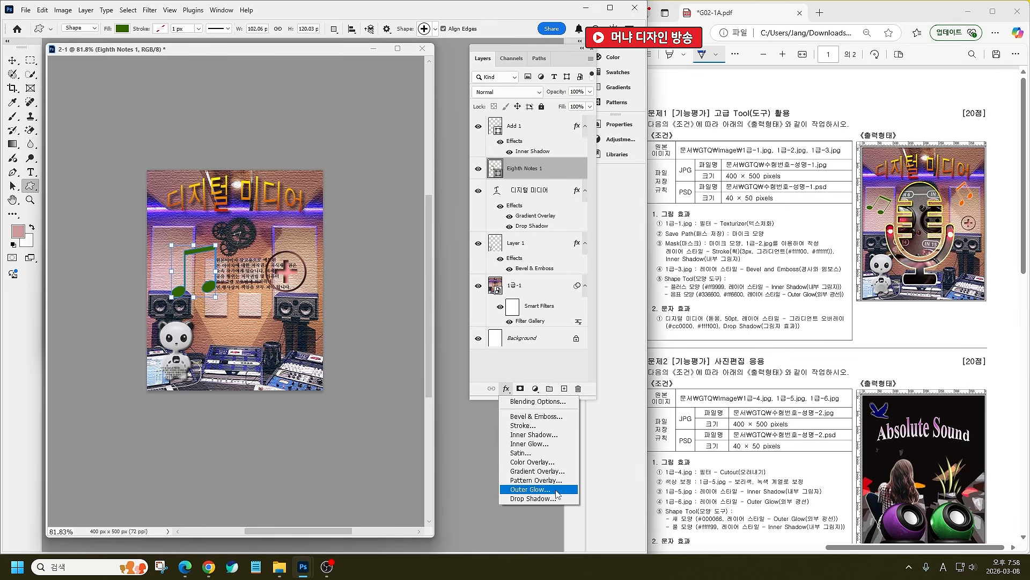
{"action": "left_click", "coordinate": [556, 489]}
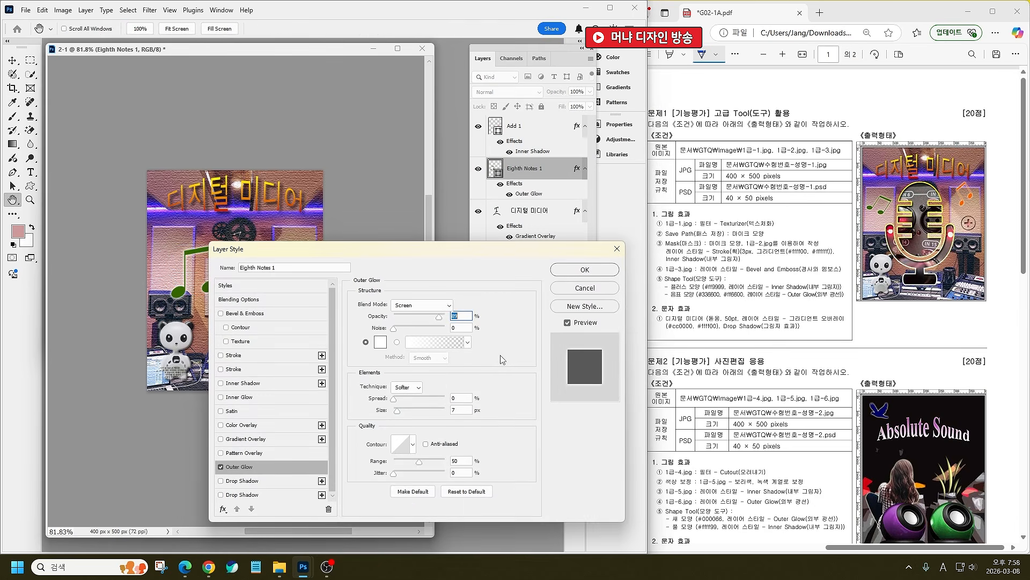
{"action": "left_click", "coordinate": [585, 270]}
Step: Show the rulers, then scale the green notes to about 60%, rotate them about 30° and place them on the upper left wall panel
{"action": "key", "text": "v"}
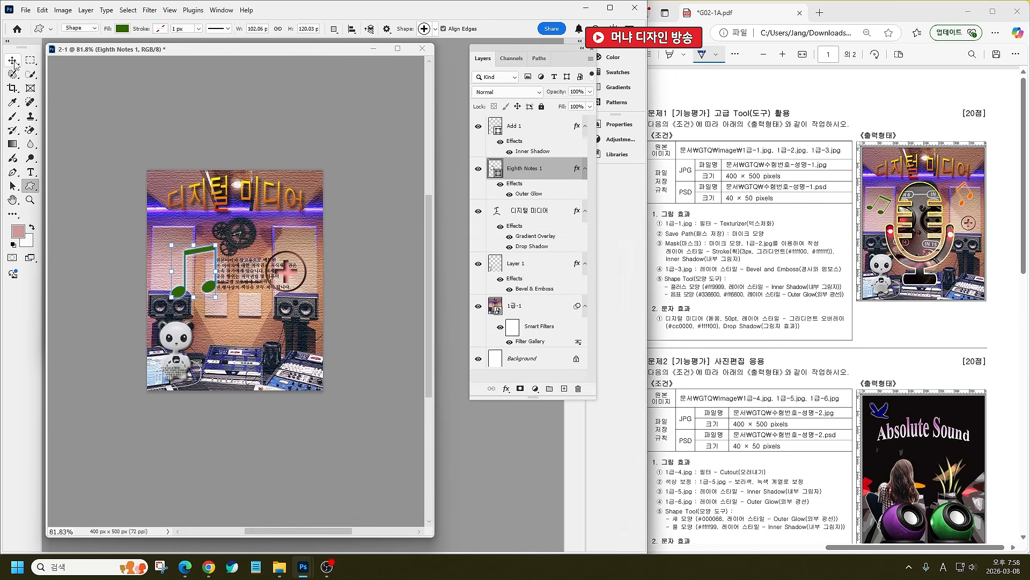
{"action": "left_click_drag", "start_coordinate": [212, 286], "coordinate": [208, 269]}
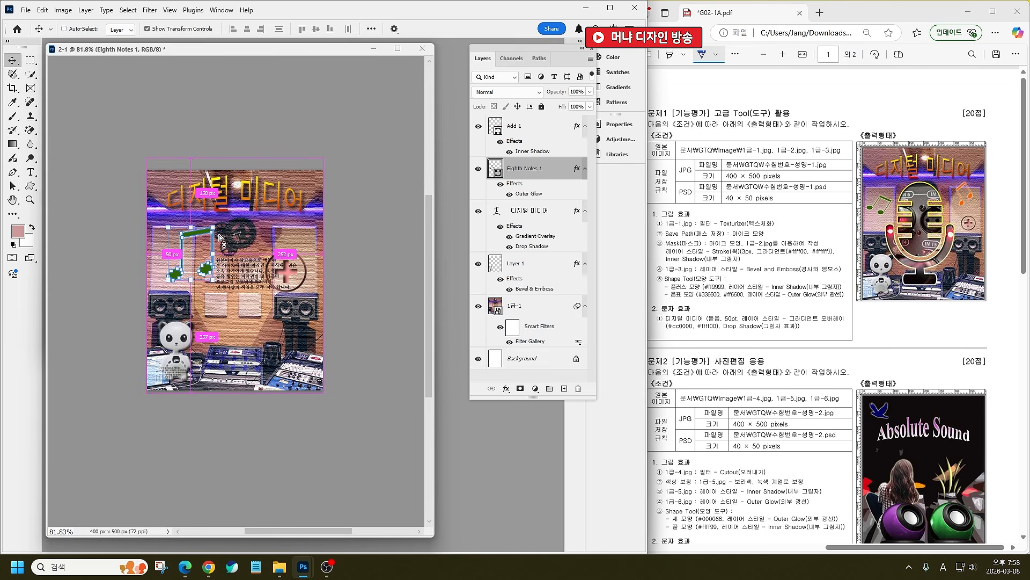
{"action": "key", "text": "ctrl+r"}
{"action": "key", "text": "ctrl+t"}
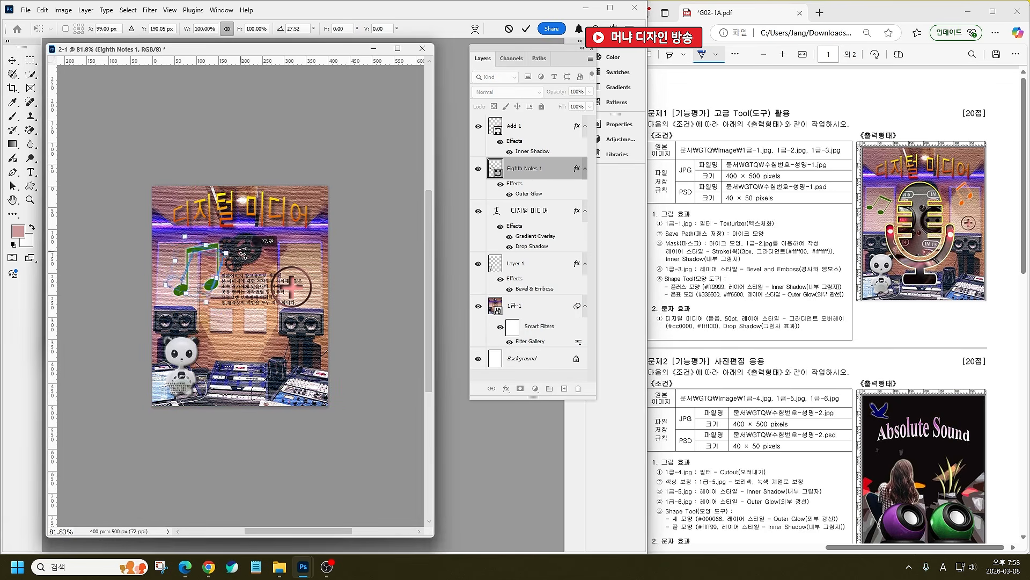
{"action": "left_click_drag", "start_coordinate": [223, 239], "coordinate": [184, 267]}
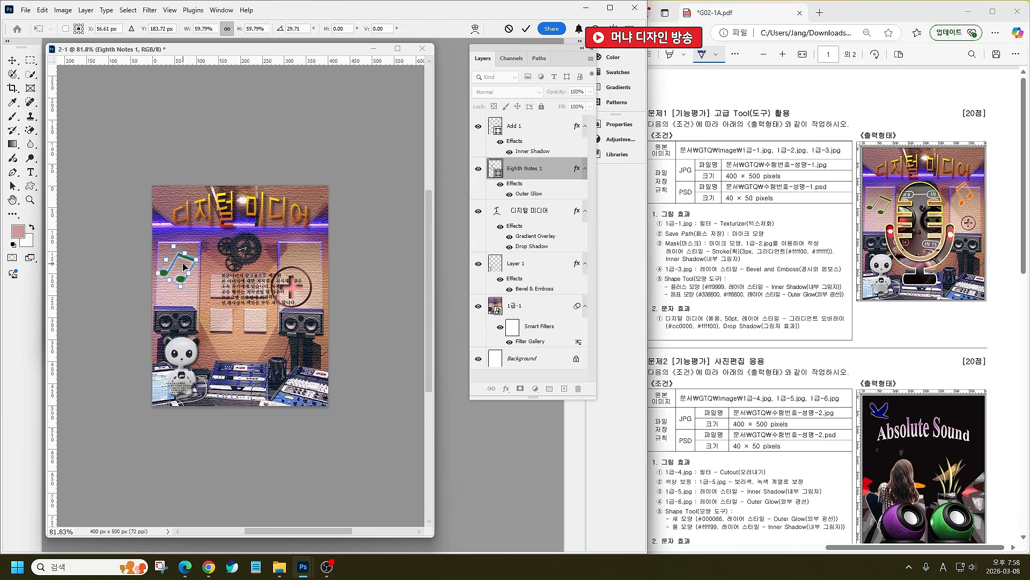
{"action": "key", "text": "Return"}
Step: Shrink the plus shape to about half its size and place it just above the right speaker
{"action": "left_click_drag", "start_coordinate": [290, 287], "coordinate": [309, 294]}
{"action": "key", "text": "ctrl+t"}
{"action": "scroll", "coordinate": [309, 294], "scroll_direction": "up", "scroll_amount": 5}
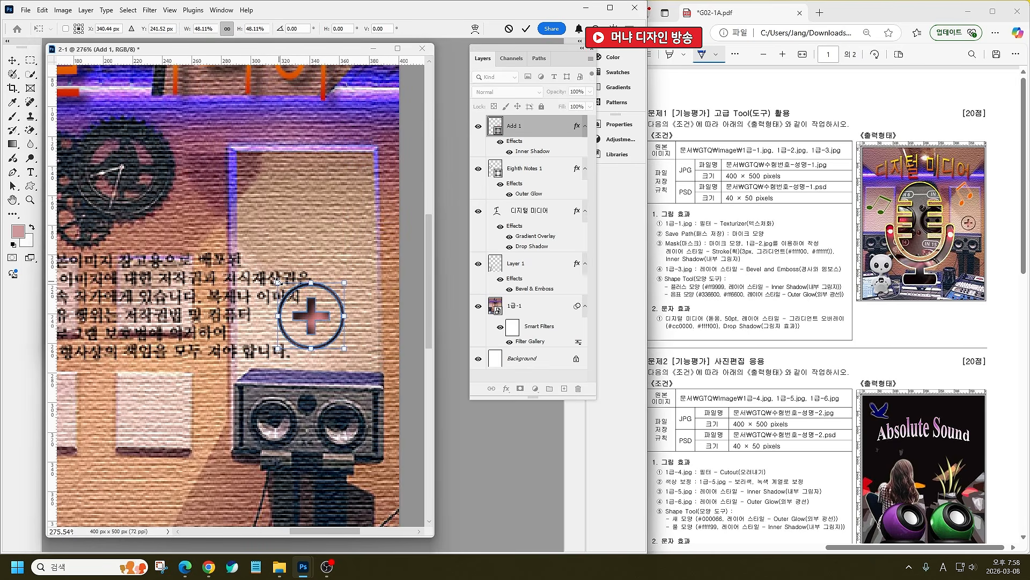
{"action": "mouse_move", "coordinate": [278, 282]}
{"action": "left_mouse_down"}
{"action": "mouse_move", "coordinate": [263, 269]}
{"action": "mouse_move", "coordinate": [271, 277]}
{"action": "left_mouse_up"}
{"action": "left_click_drag", "start_coordinate": [307, 312], "coordinate": [306, 318]}
{"action": "key", "text": "Return"}
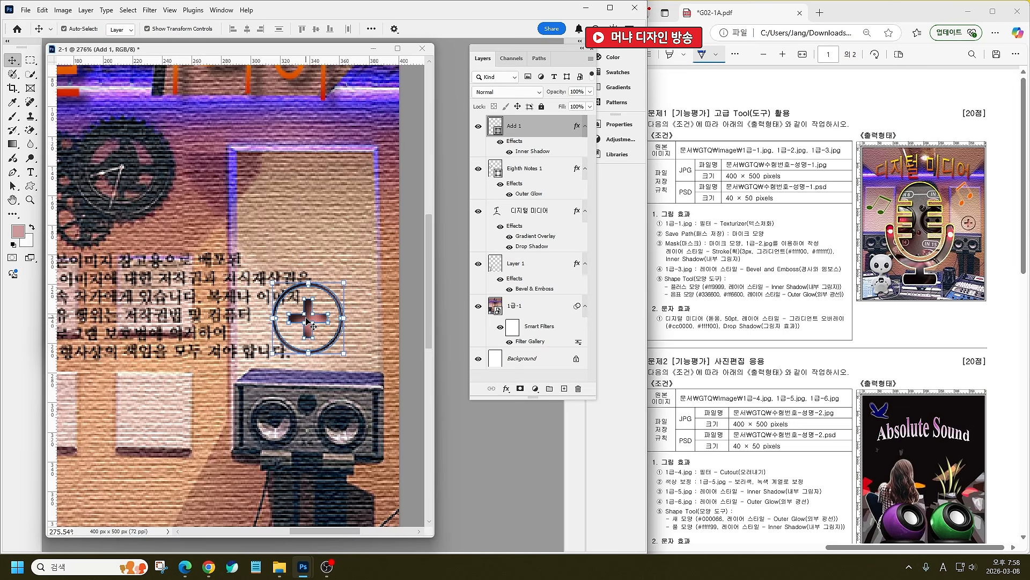
Step: Duplicate the green notes onto the upper right wall panel, scaled to about 88% and rotated about -58°
{"action": "scroll", "coordinate": [338, 346], "scroll_direction": "down", "scroll_amount": 5}
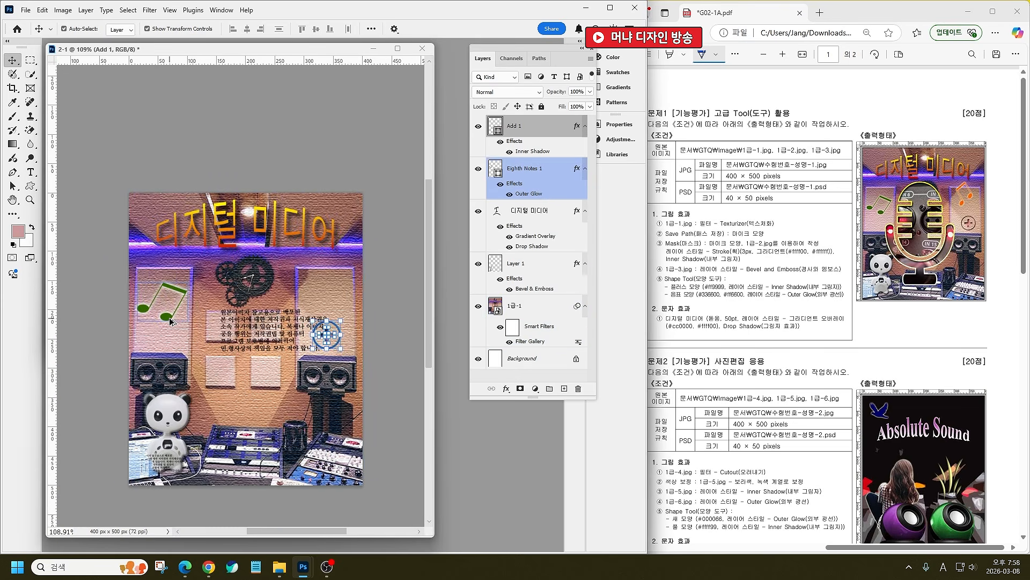
{"action": "left_click_drag", "start_coordinate": [169, 318], "coordinate": [307, 283]}
{"action": "scroll", "coordinate": [338, 324], "scroll_direction": "up", "scroll_amount": 3}
{"action": "left_click_drag", "start_coordinate": [334, 358], "coordinate": [327, 325]}
{"action": "left_click_drag", "start_coordinate": [301, 360], "coordinate": [301, 347]}
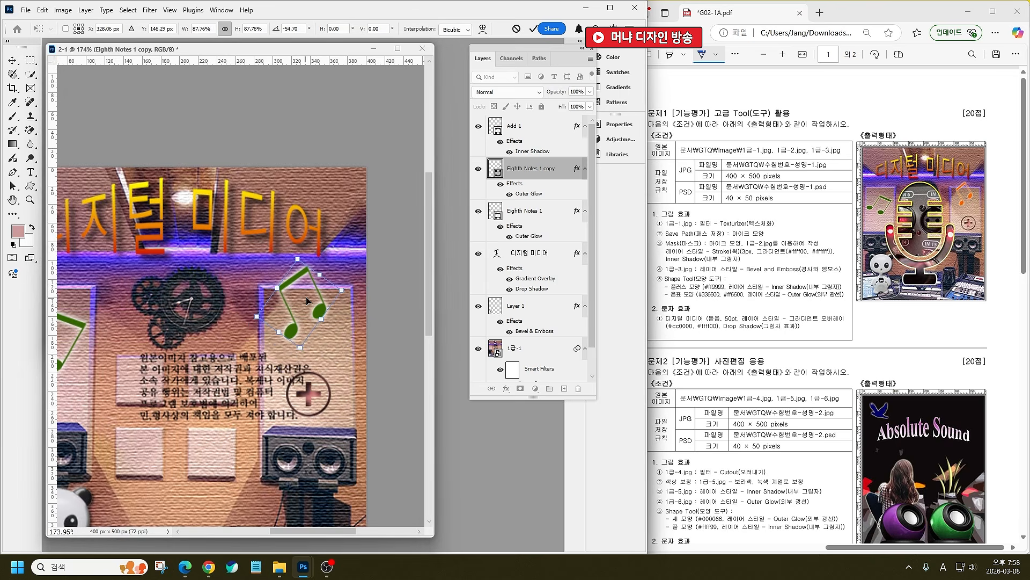
{"action": "mouse_move", "coordinate": [320, 295]}
{"action": "left_mouse_down"}
{"action": "mouse_move", "coordinate": [322, 304]}
{"action": "mouse_move", "coordinate": [345, 277]}
{"action": "mouse_move", "coordinate": [321, 301]}
{"action": "left_mouse_up"}
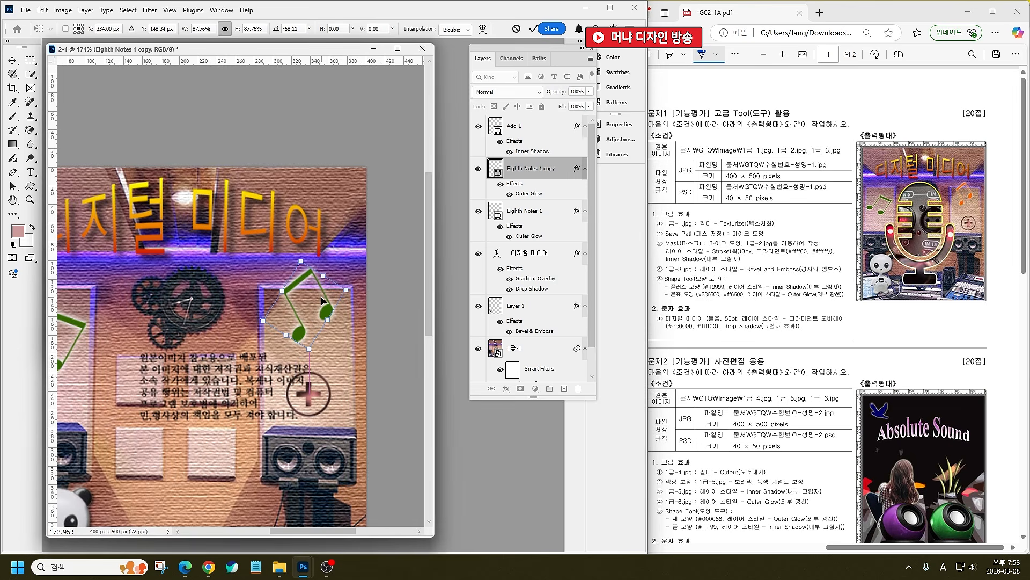
{"action": "key", "text": "Return"}
Step: Change the fill of the duplicated notes to #ff6600
{"action": "double_click", "coordinate": [497, 170]}
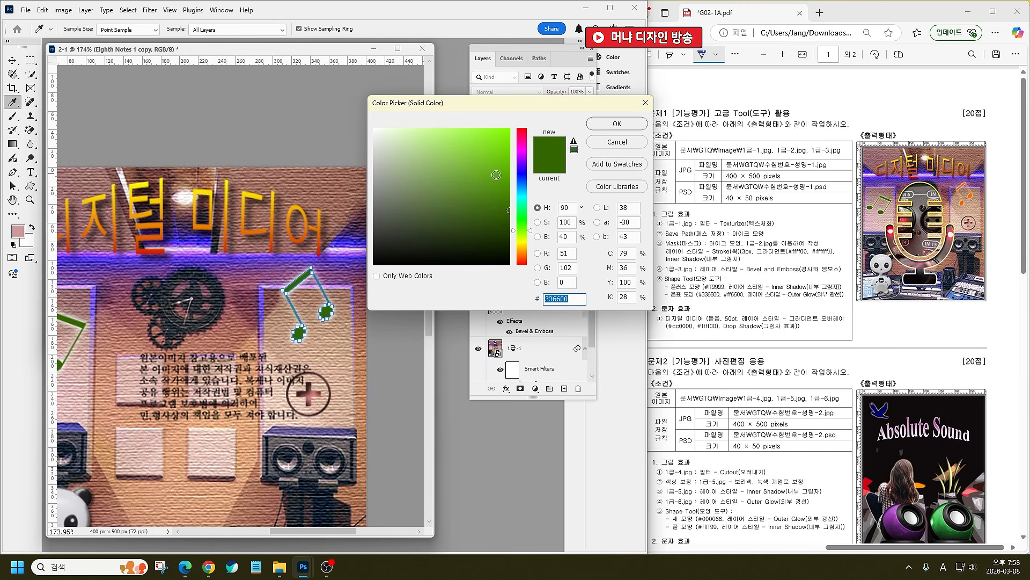
{"action": "type", "text": "ff6600"}
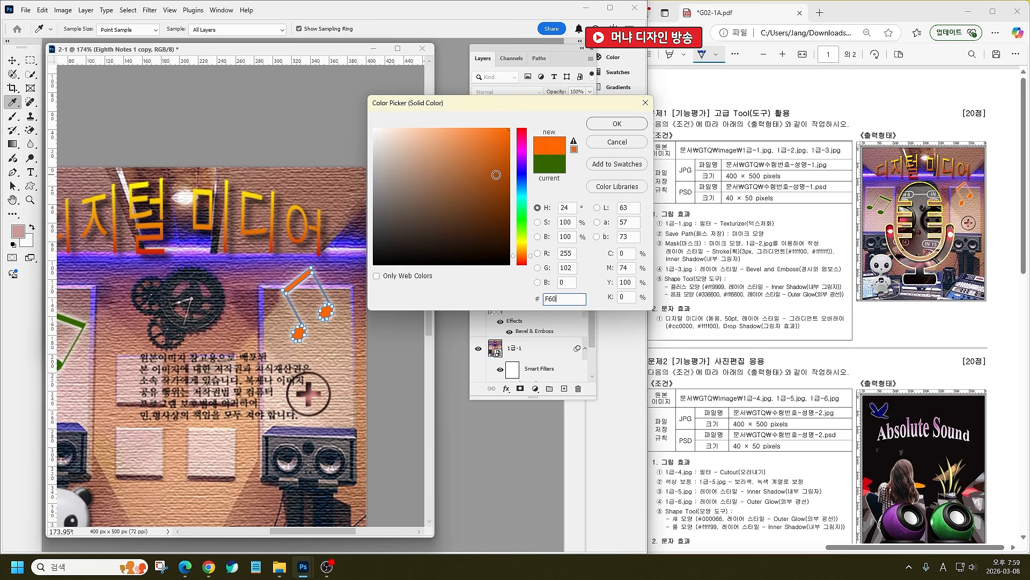
{"action": "key", "text": "Return"}
Step: Add a new empty layer above the plus shape's layer at the top of the layer stack
{"action": "left_click", "coordinate": [329, 244]}
{"action": "scroll", "coordinate": [328, 245], "scroll_direction": "down", "scroll_amount": 6}
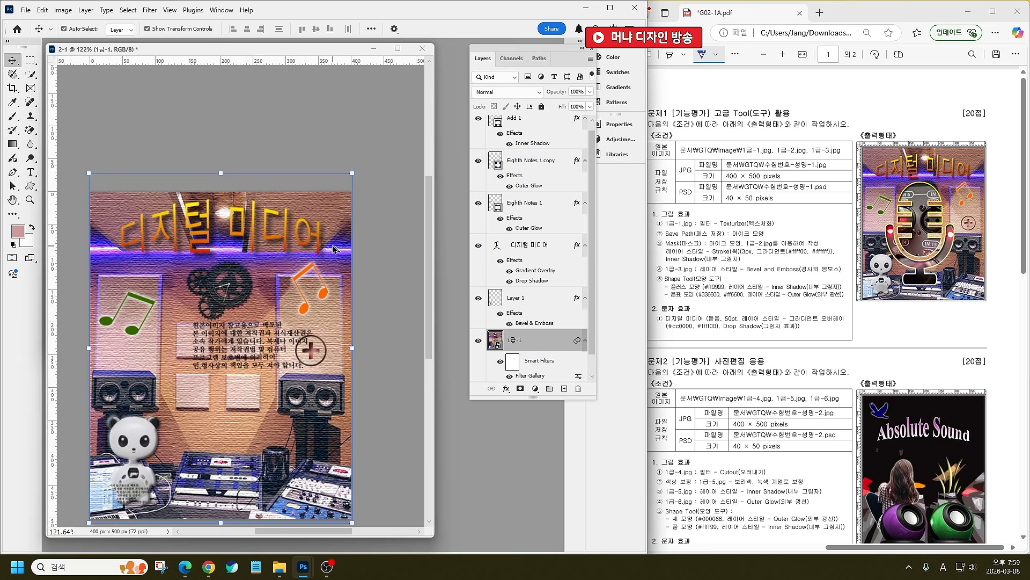
{"action": "scroll", "coordinate": [536, 160], "scroll_direction": "up", "scroll_amount": 2}
{"action": "left_click", "coordinate": [545, 138]}
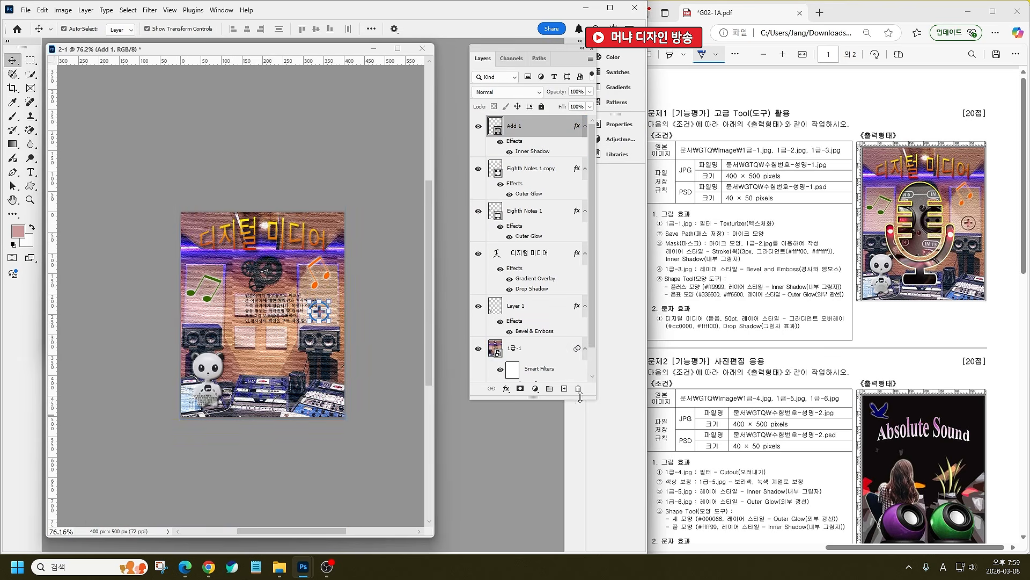
{"action": "left_click", "coordinate": [563, 390]}
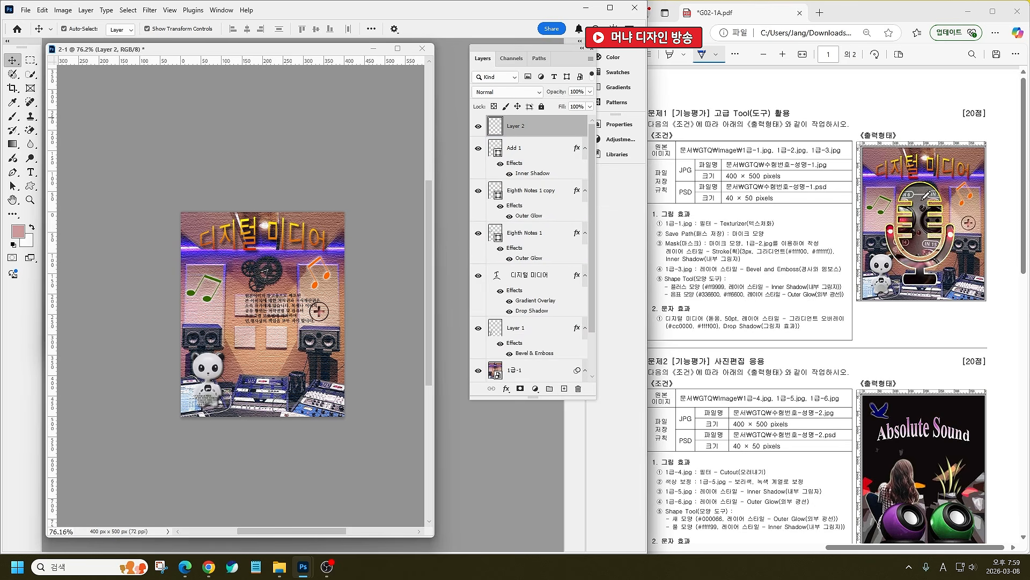
Step: Draw a rounded rectangle about 109 × 265 px with a 50 px corner radius in the middle of the studio image
{"action": "mouse_move", "coordinate": [957, 283]}
{"action": "left_mouse_down"}
{"action": "mouse_move", "coordinate": [879, 234]}
{"action": "mouse_move", "coordinate": [951, 199]}
{"action": "mouse_move", "coordinate": [938, 300]}
{"action": "left_mouse_up"}
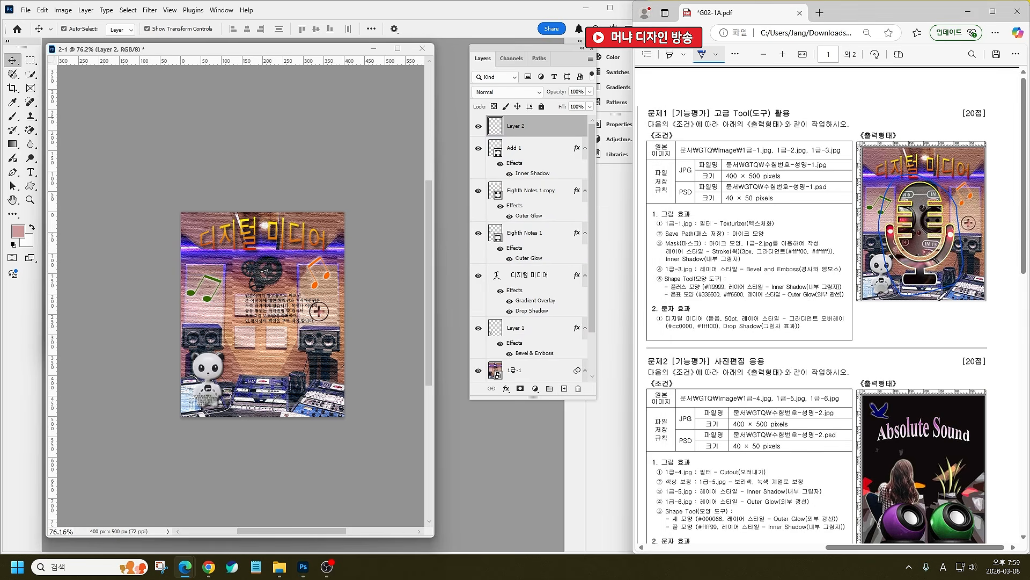
{"action": "key", "text": "alt"}
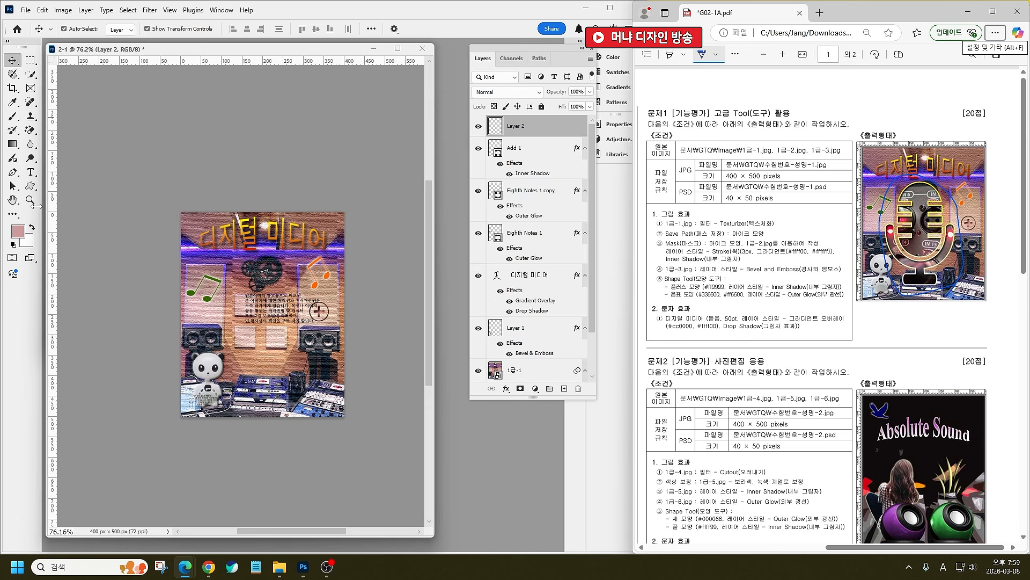
{"action": "left_click", "coordinate": [29, 185]}
{"action": "right_click", "coordinate": [32, 186]}
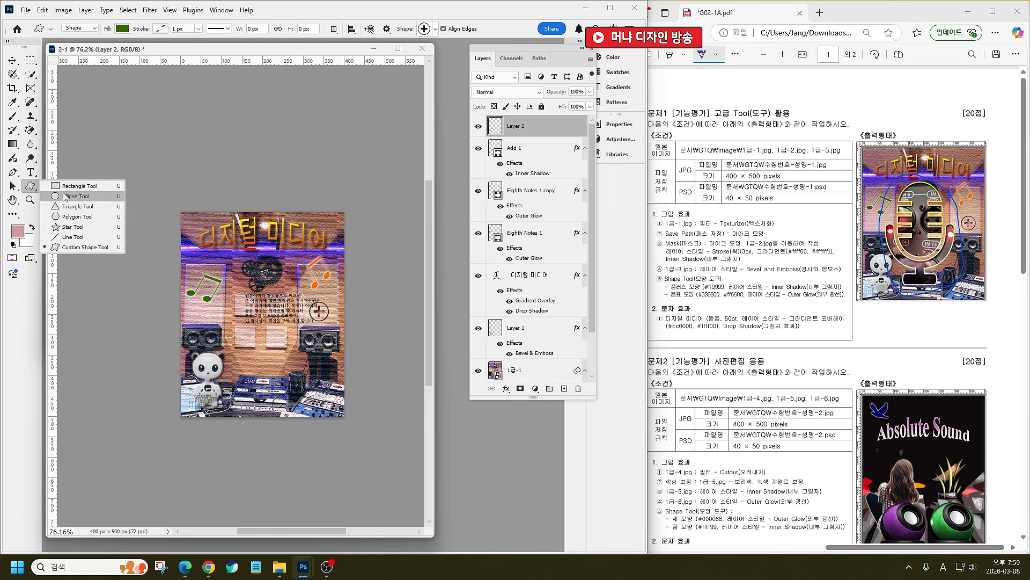
{"action": "left_click", "coordinate": [65, 185]}
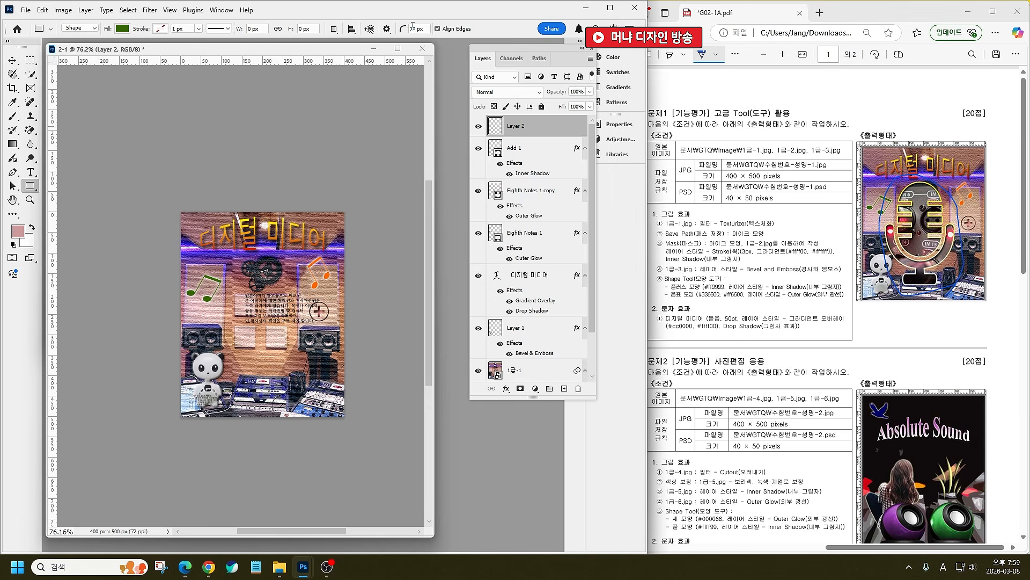
{"action": "left_click", "coordinate": [414, 28]}
{"action": "left_click_drag", "start_coordinate": [240, 261], "coordinate": [284, 369]}
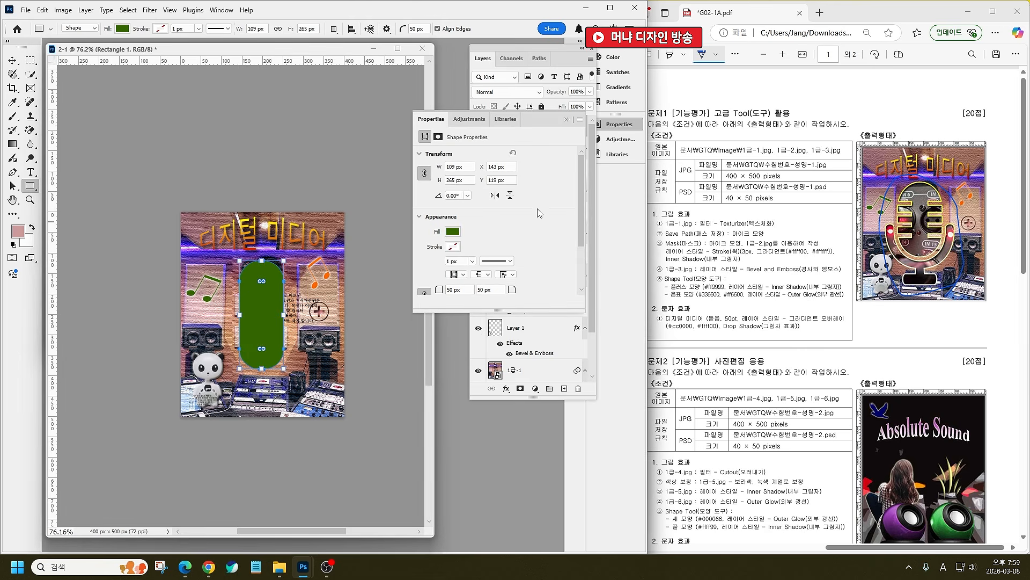
{"action": "left_click", "coordinate": [574, 122]}
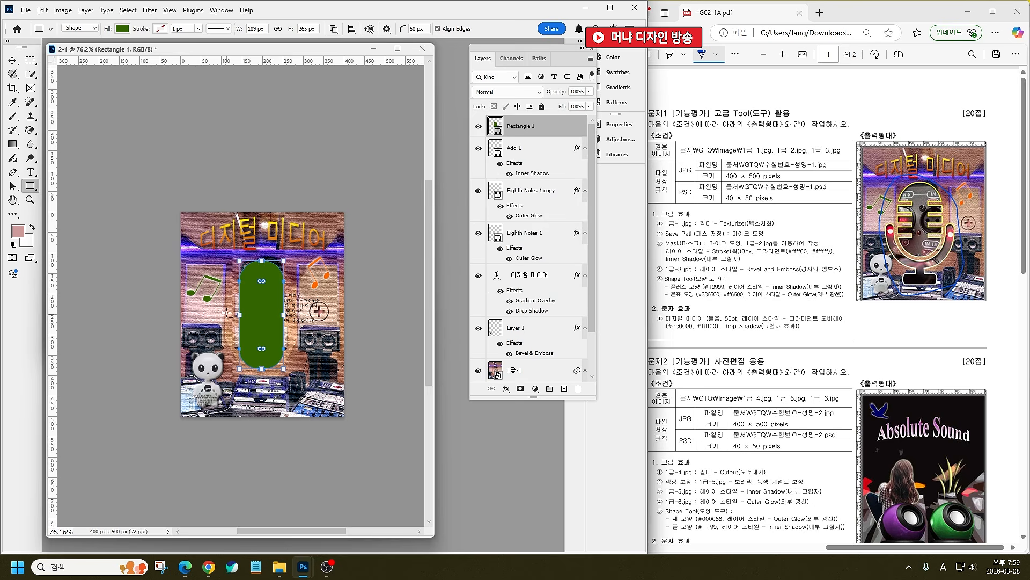
Step: Resize the green rounded rectangle to about 130 px wide and 238 px high, shifted slightly upward
{"action": "scroll", "coordinate": [233, 320], "scroll_direction": "up", "scroll_amount": 5}
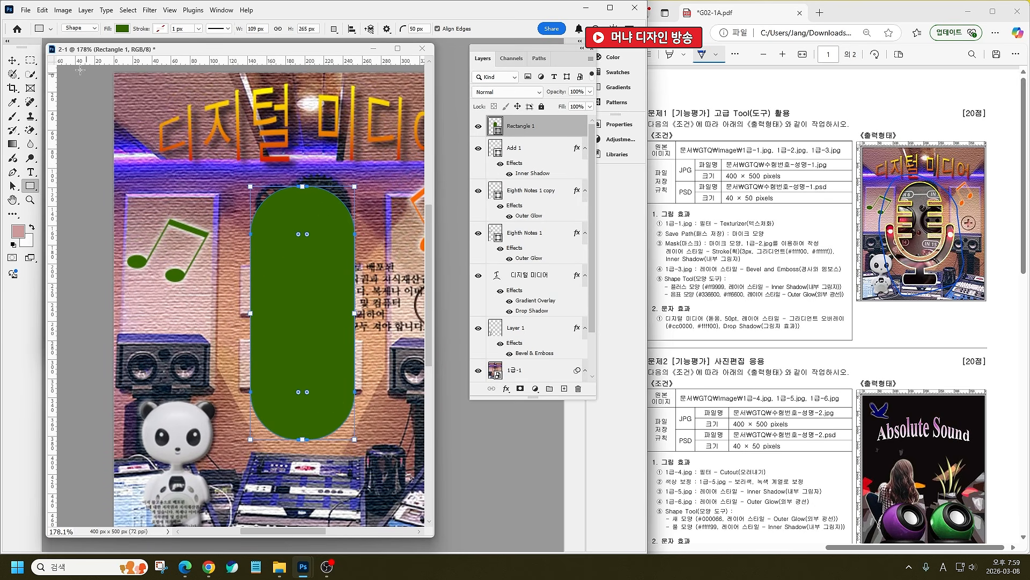
{"action": "left_click", "coordinate": [12, 59]}
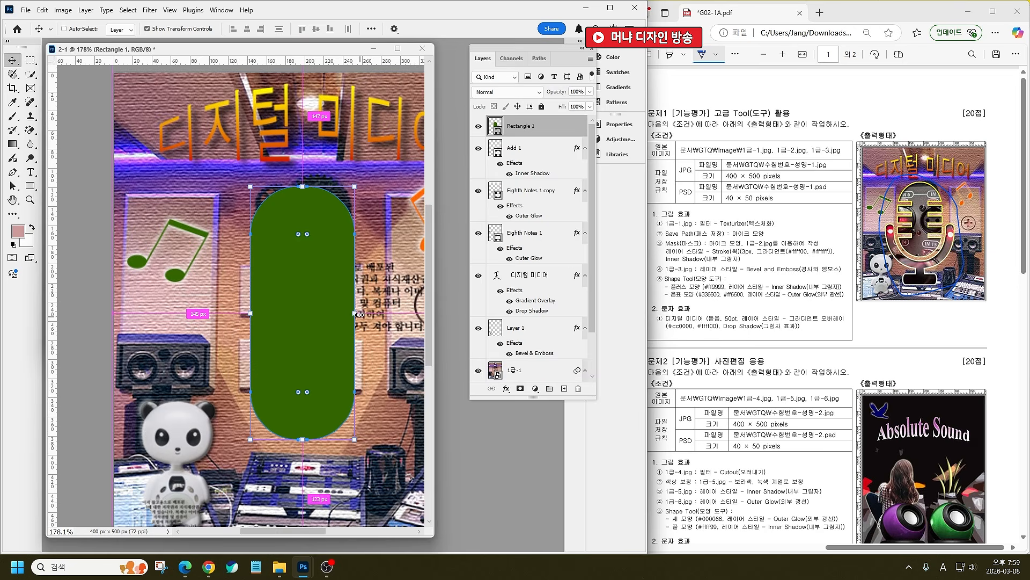
{"action": "left_click_drag", "start_coordinate": [355, 313], "coordinate": [309, 292]}
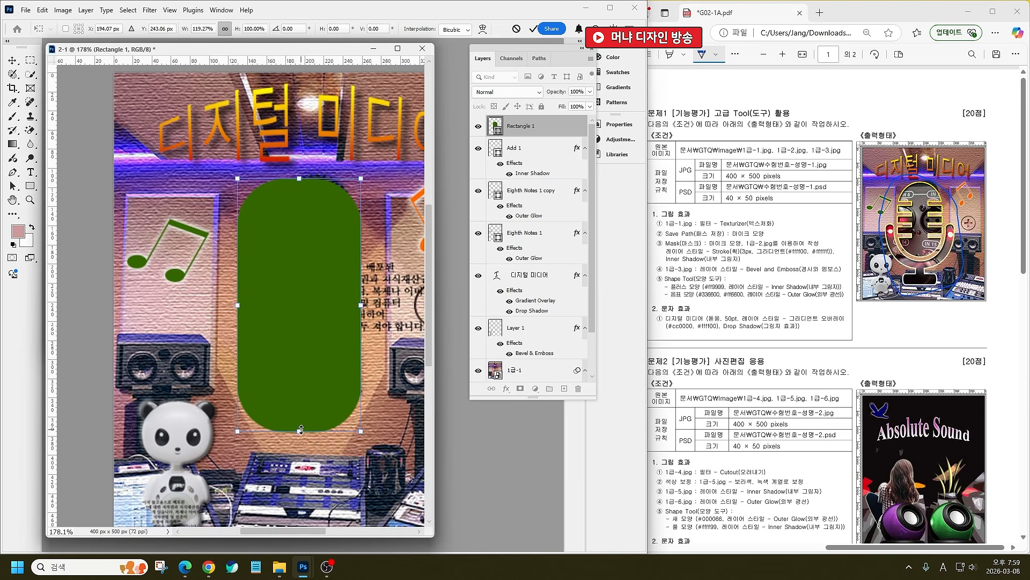
{"action": "left_click_drag", "start_coordinate": [301, 429], "coordinate": [304, 403]}
{"action": "key", "text": "Return"}
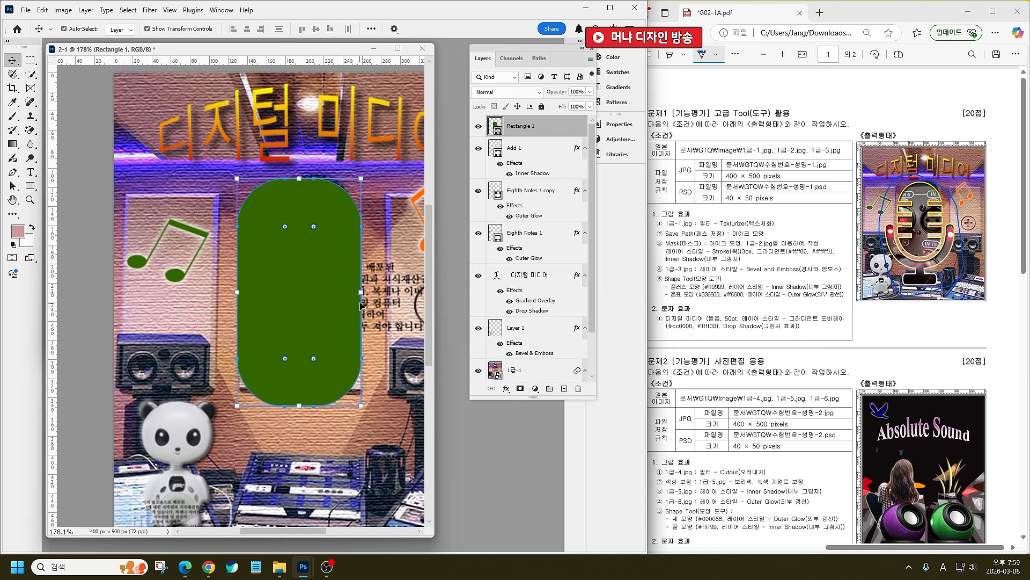
Step: Subtract a sharp-cornered rectangle about 74 × 18 px from the upper-right edge of the green rounded rectangle, using a 0 px radius
{"action": "left_click", "coordinate": [30, 186]}
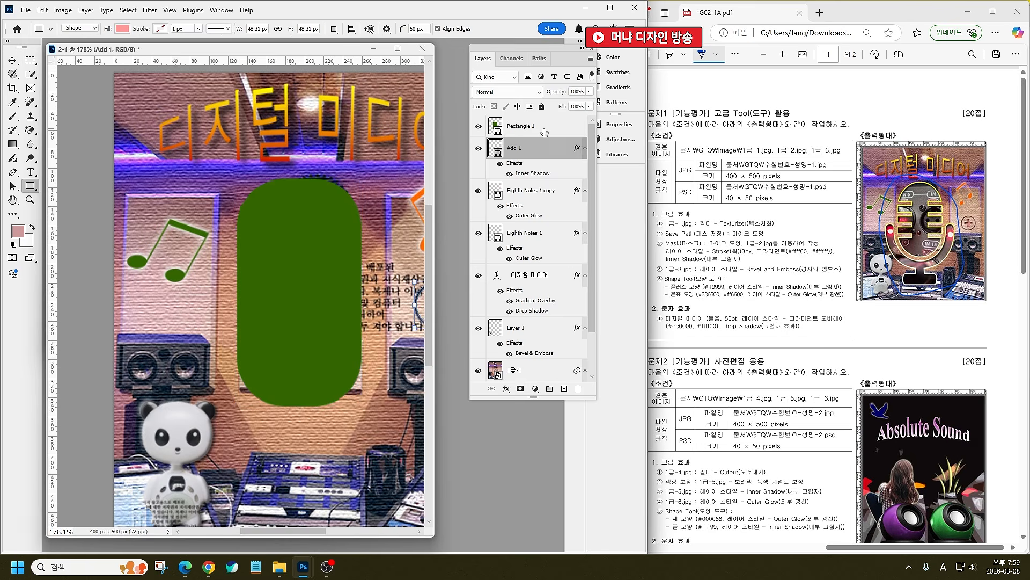
{"action": "left_click", "coordinate": [334, 28]}
{"action": "left_click", "coordinate": [357, 51]}
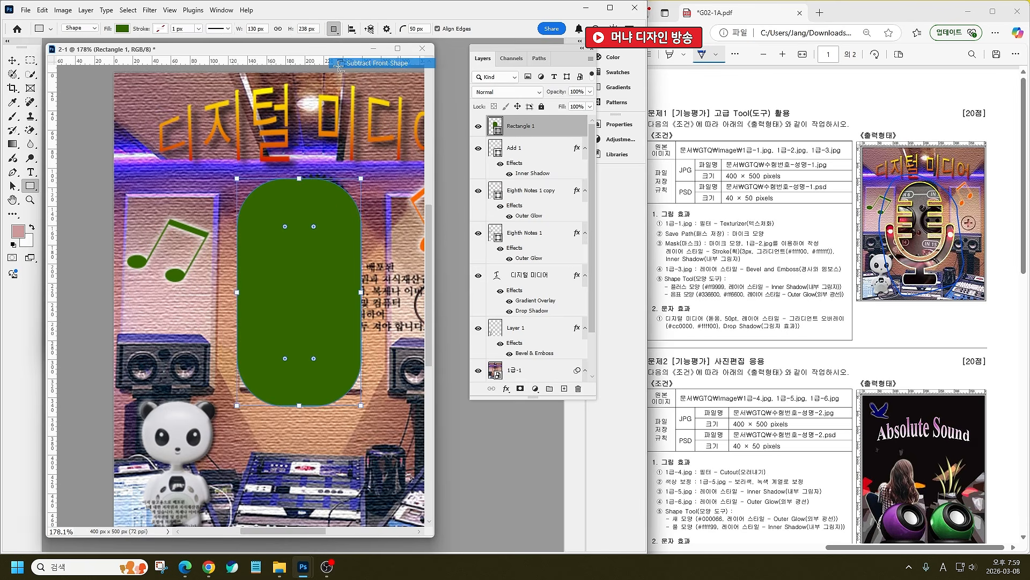
{"action": "mouse_move", "coordinate": [322, 212]}
{"action": "left_mouse_down"}
{"action": "mouse_move", "coordinate": [408, 208]}
{"action": "mouse_move", "coordinate": [392, 225]}
{"action": "left_mouse_up"}
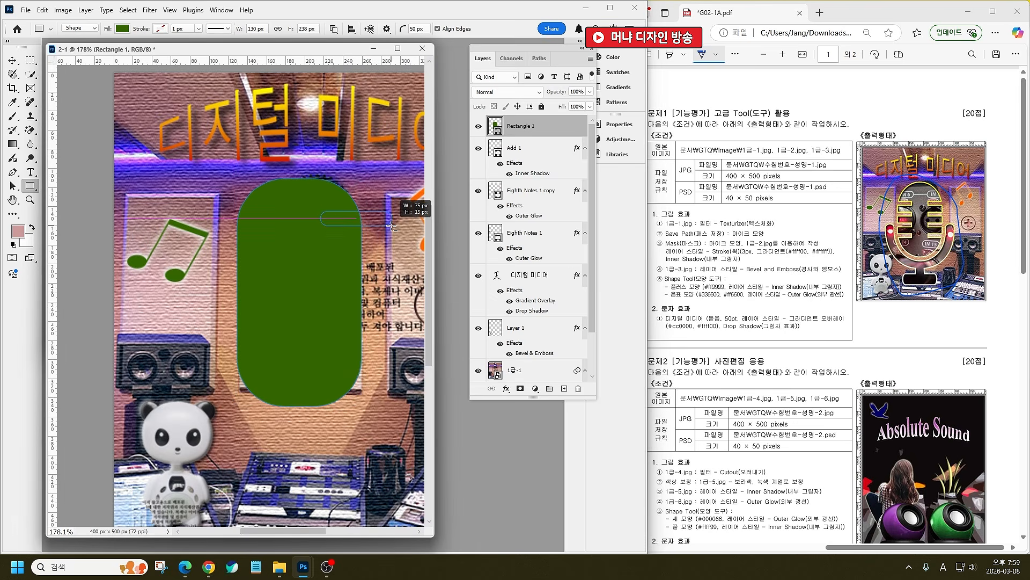
{"action": "key", "text": "ctrl+z"}
{"action": "left_click", "coordinate": [567, 119]}
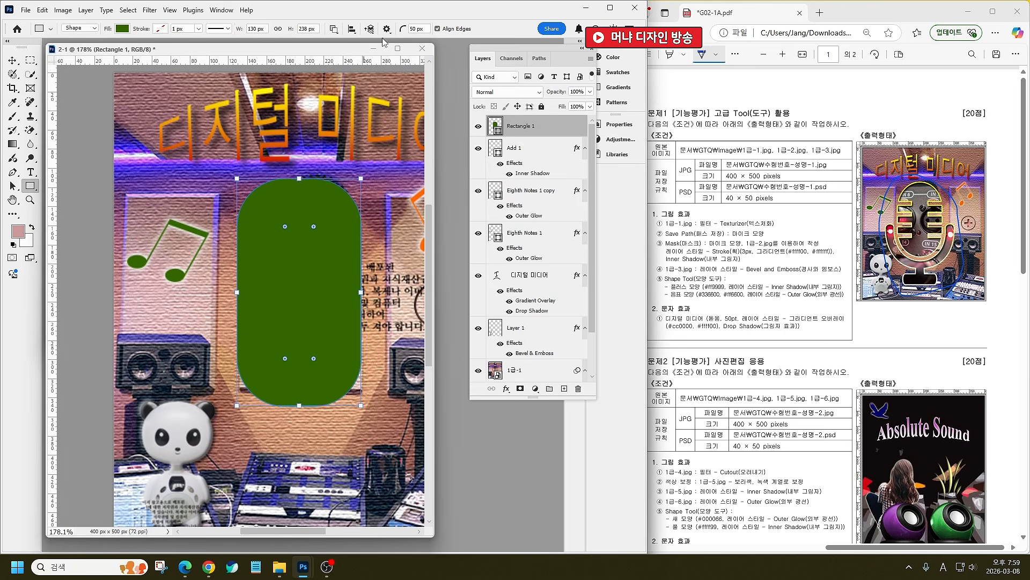
{"action": "left_click", "coordinate": [417, 29]}
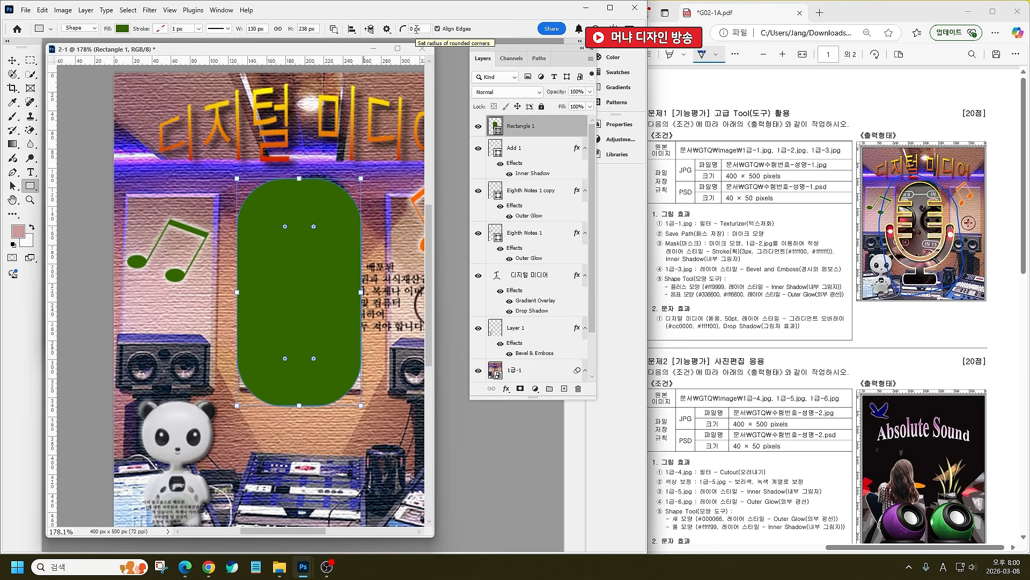
{"action": "left_click_drag", "start_coordinate": [321, 217], "coordinate": [392, 234]}
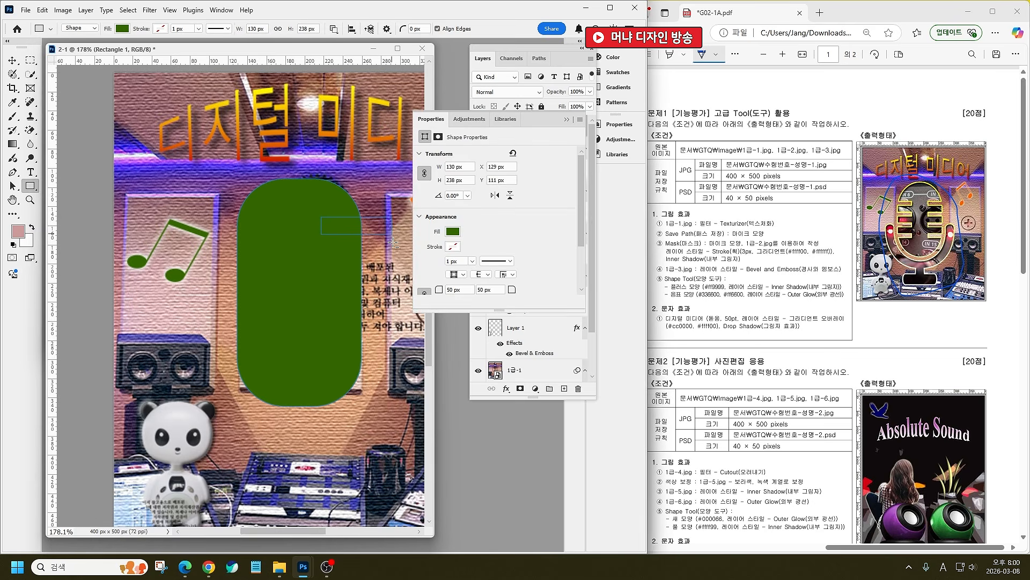
{"action": "left_click", "coordinate": [573, 119]}
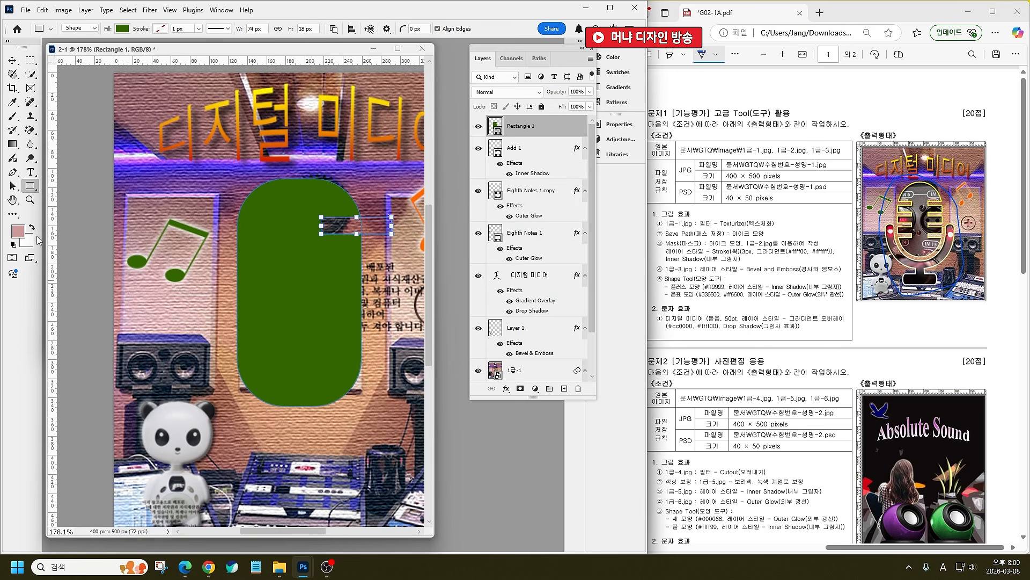
Step: Increase the green rectangle's corner rounding until its ends are fully semicircular
{"action": "left_click", "coordinate": [12, 185]}
{"action": "left_click", "coordinate": [308, 259]}
{"action": "left_click_drag", "start_coordinate": [316, 225], "coordinate": [299, 242]}
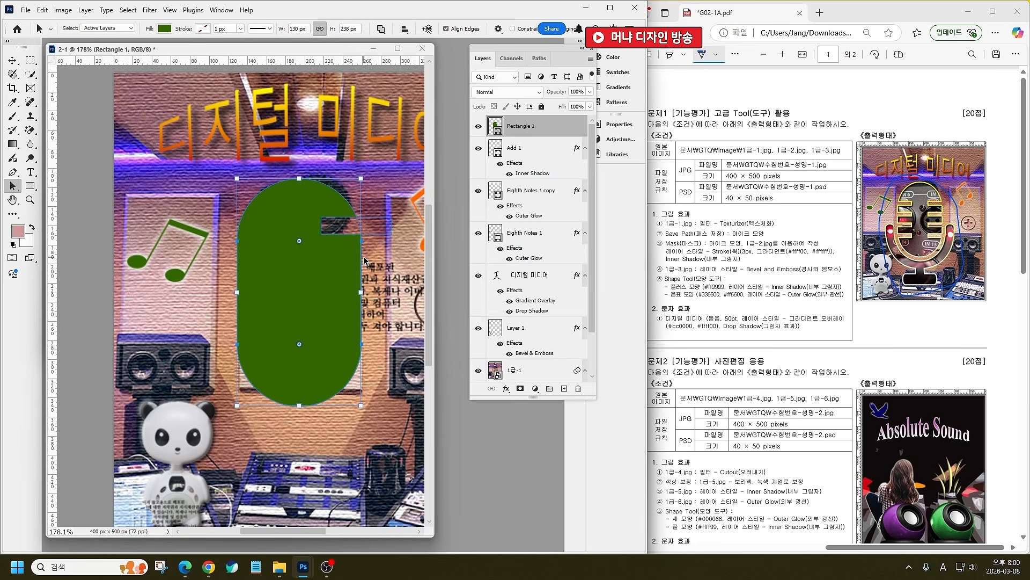
Step: Reduce the cutout's height to about 13 px, duplicate it onto the opposite edge and space both notches evenly
{"action": "left_click", "coordinate": [357, 234]}
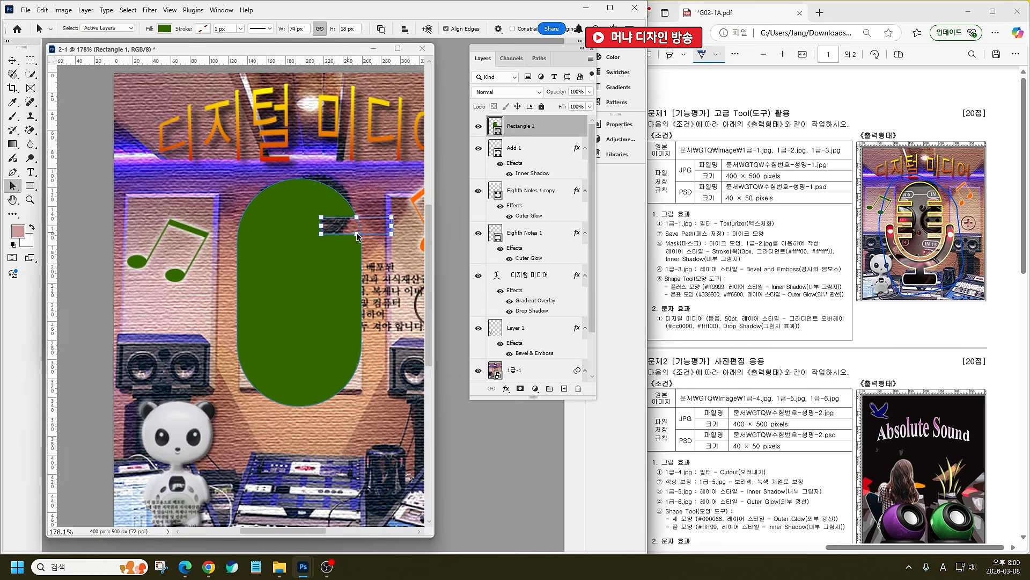
{"action": "left_click_drag", "start_coordinate": [358, 235], "coordinate": [253, 225]}
{"action": "left_click_drag", "start_coordinate": [343, 226], "coordinate": [353, 226]}
{"action": "left_click", "coordinate": [246, 223]}
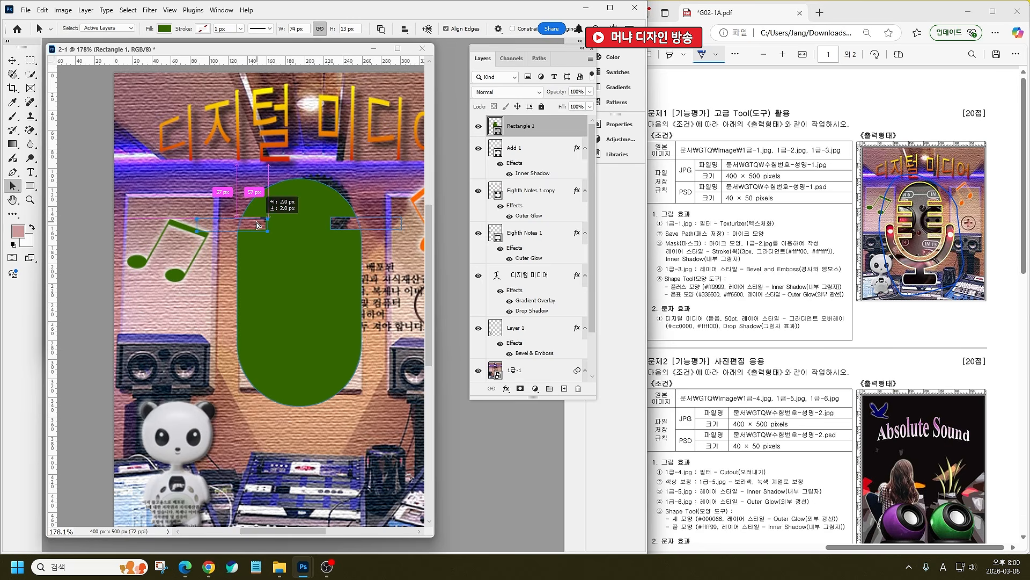
{"action": "left_click_drag", "start_coordinate": [349, 225], "coordinate": [345, 224]}
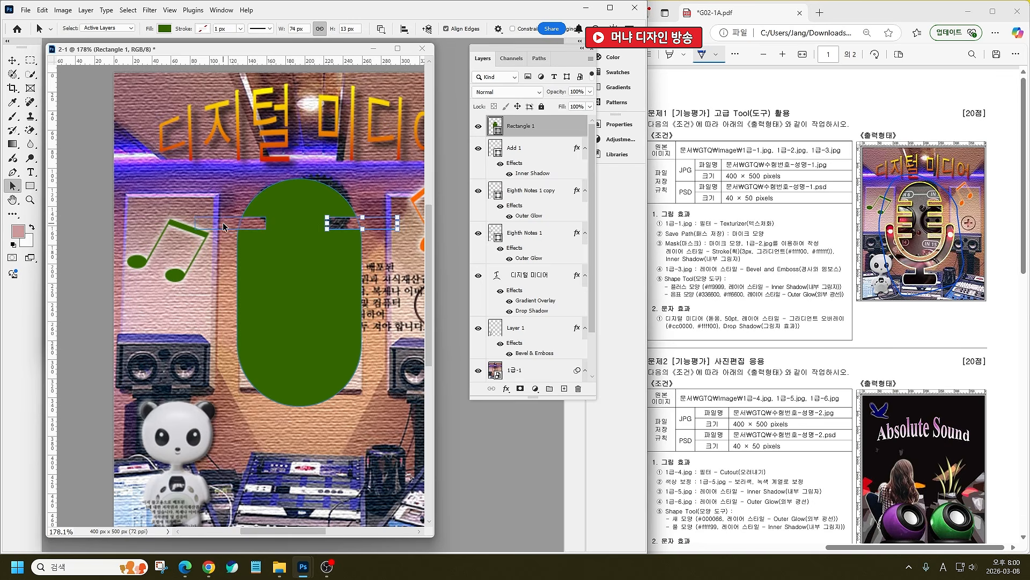
{"action": "left_click_drag", "start_coordinate": [248, 224], "coordinate": [254, 224]}
Step: Nudge the pair of notches into place and duplicate it downward three times to form four rows of microphone slots
{"action": "left_click", "coordinate": [339, 226], "text": "shift"}
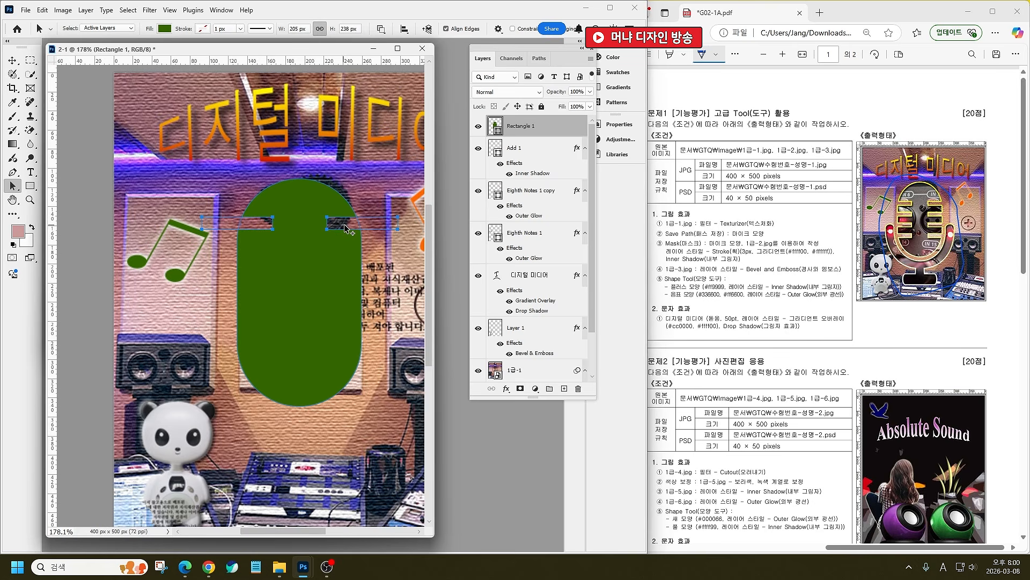
{"action": "key", "text": "Right"}
{"action": "key", "text": "Down"}
{"action": "left_click_drag", "start_coordinate": [342, 282], "coordinate": [332, 344]}
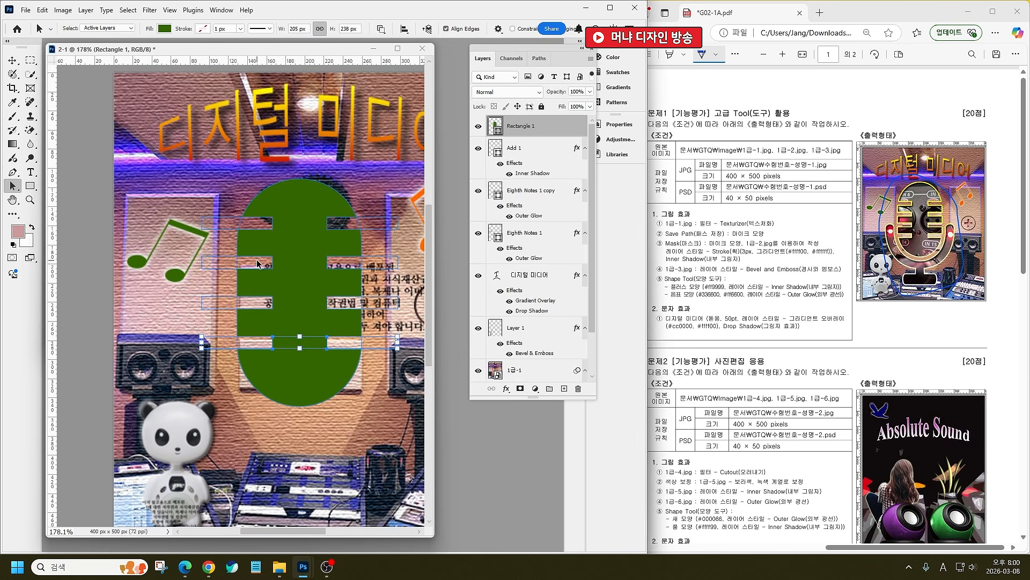
{"action": "left_click", "coordinate": [257, 342]}
{"action": "key", "text": "Return"}
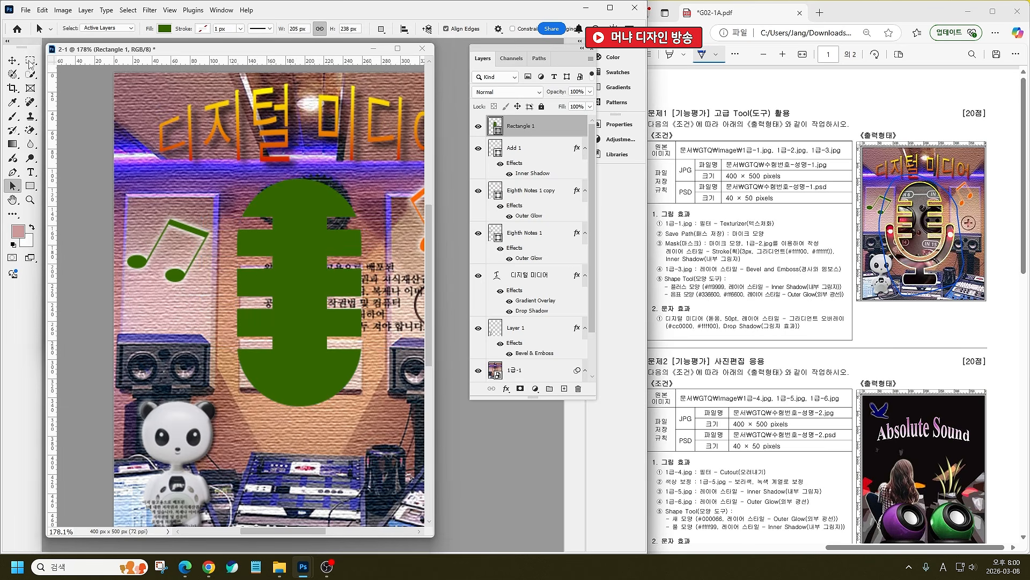
Step: Shrink the slotted microphone head vertically from its lower edge to about 226 px high
{"action": "left_click", "coordinate": [13, 62]}
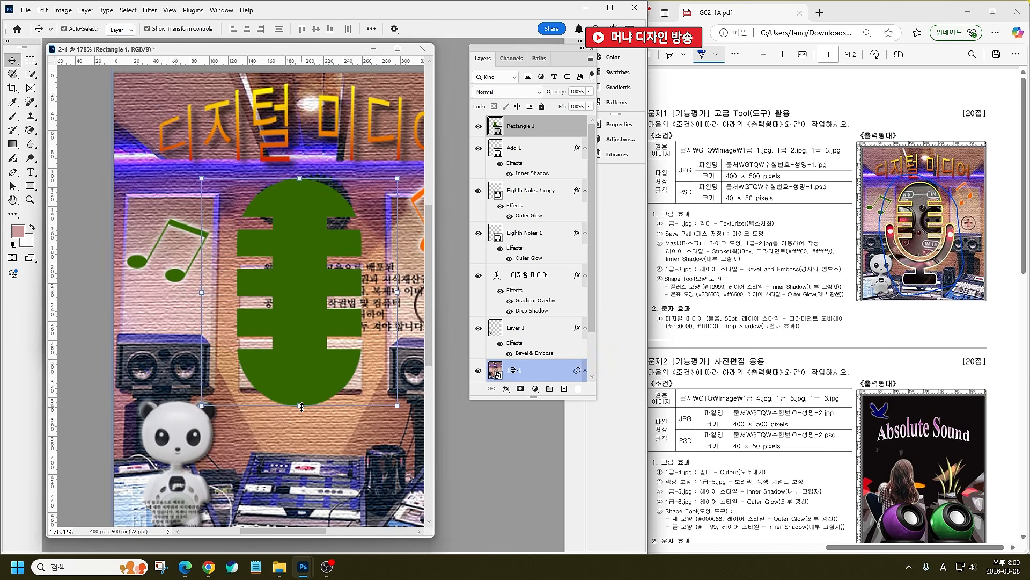
{"action": "left_click_drag", "start_coordinate": [301, 406], "coordinate": [301, 394]}
{"action": "key", "text": "Return"}
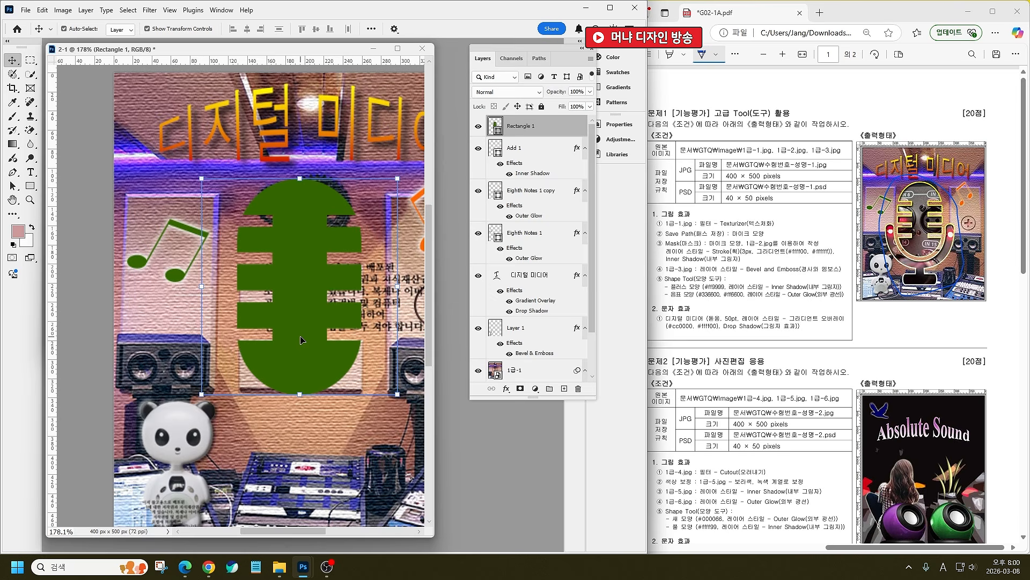
{"action": "left_click", "coordinate": [31, 186]}
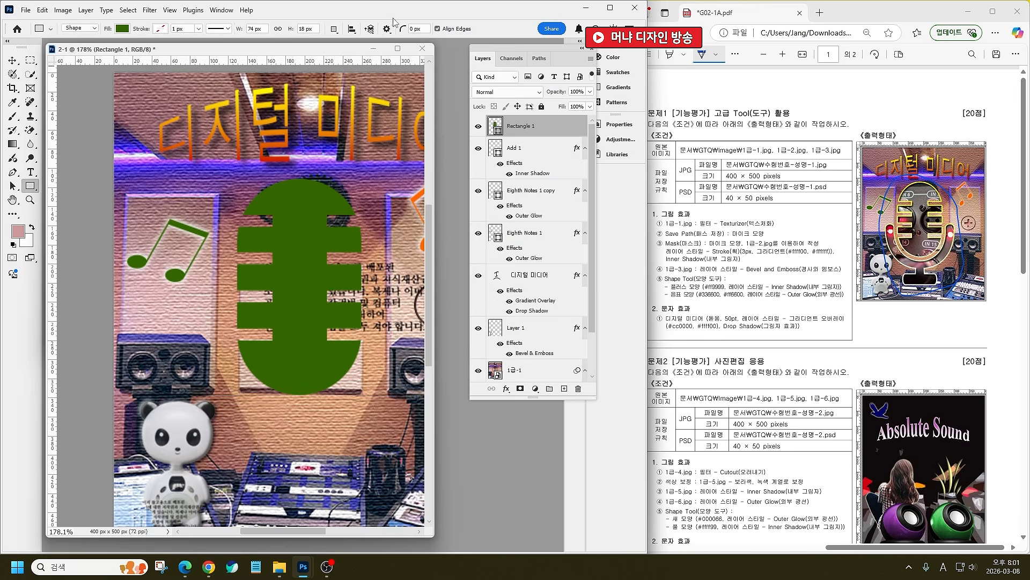
{"action": "left_click", "coordinate": [335, 30]}
{"action": "left_click", "coordinate": [356, 54]}
{"action": "left_click_drag", "start_coordinate": [249, 460], "coordinate": [344, 488]}
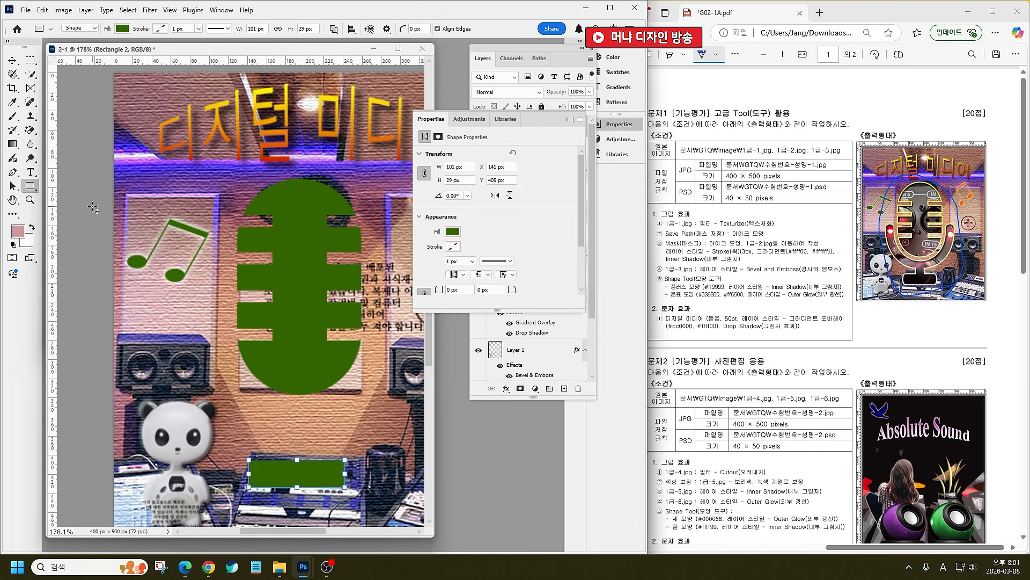
{"action": "left_click", "coordinate": [568, 118]}
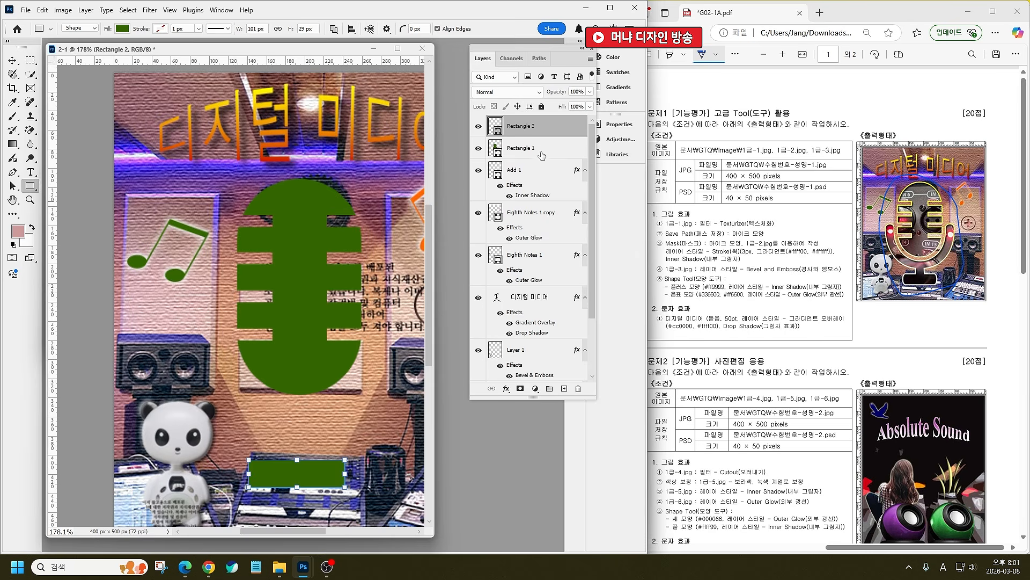
{"action": "key", "text": "Delete"}
Step: Add a base rectangle about 116 × 26 px over the mixer, combined into the microphone head's shape layer
{"action": "left_click", "coordinate": [333, 29]}
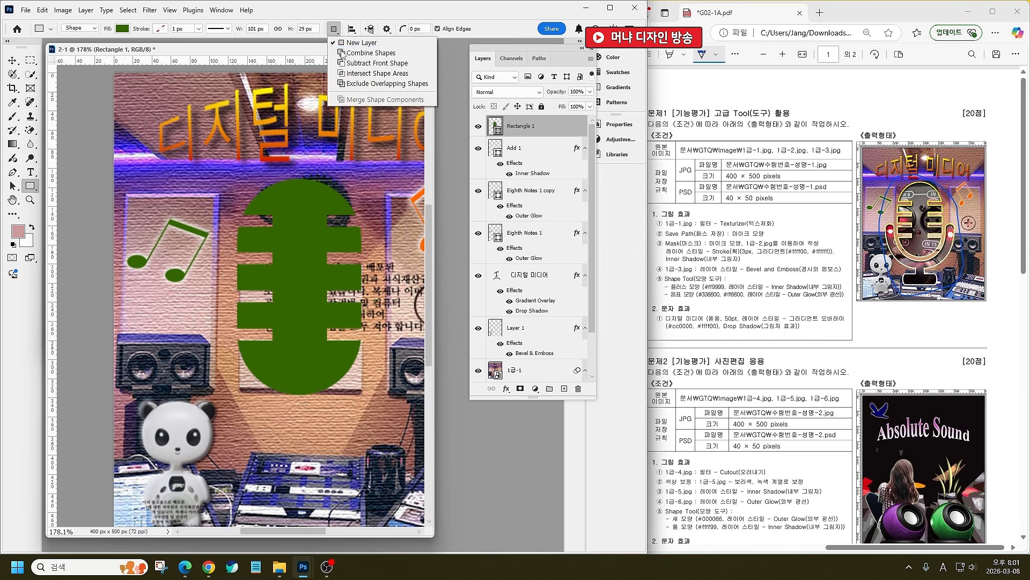
{"action": "left_click", "coordinate": [354, 40]}
{"action": "left_click", "coordinate": [534, 141]}
{"action": "left_click", "coordinate": [534, 127]}
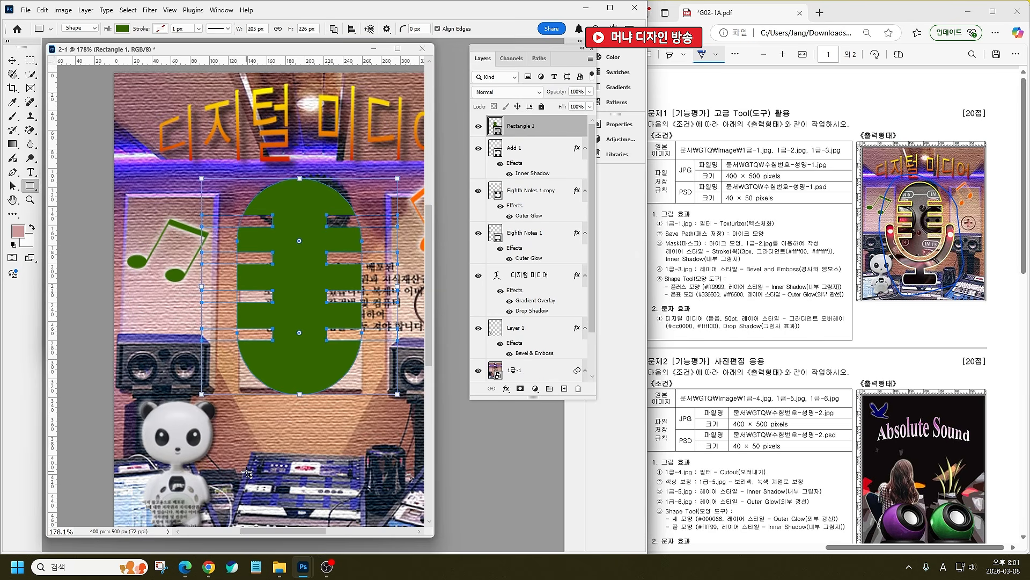
{"action": "left_click_drag", "start_coordinate": [247, 471], "coordinate": [356, 494]}
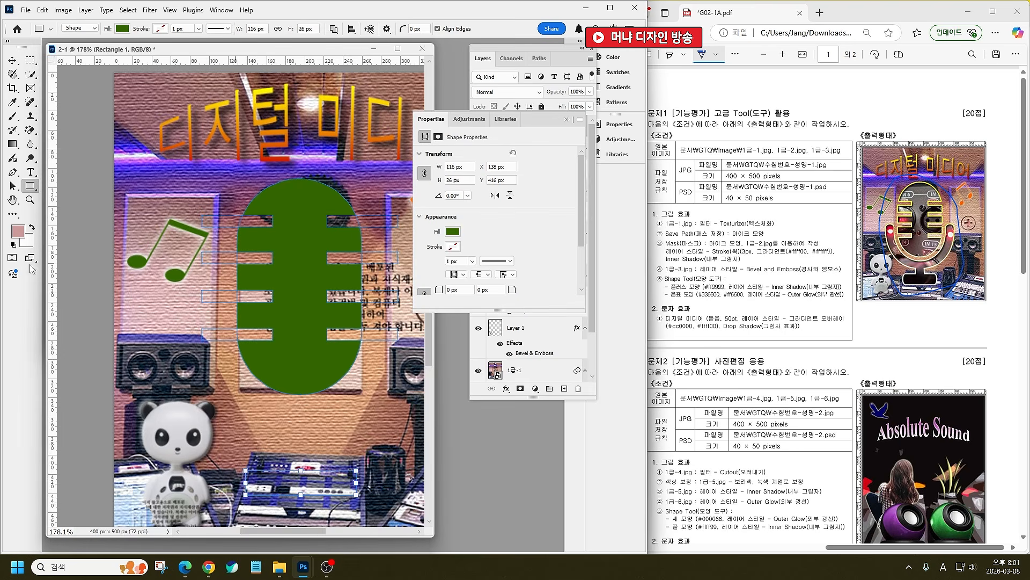
Step: Try to round the base rectangle's upper-left corner with a 13 px radius
{"action": "key", "text": "a"}
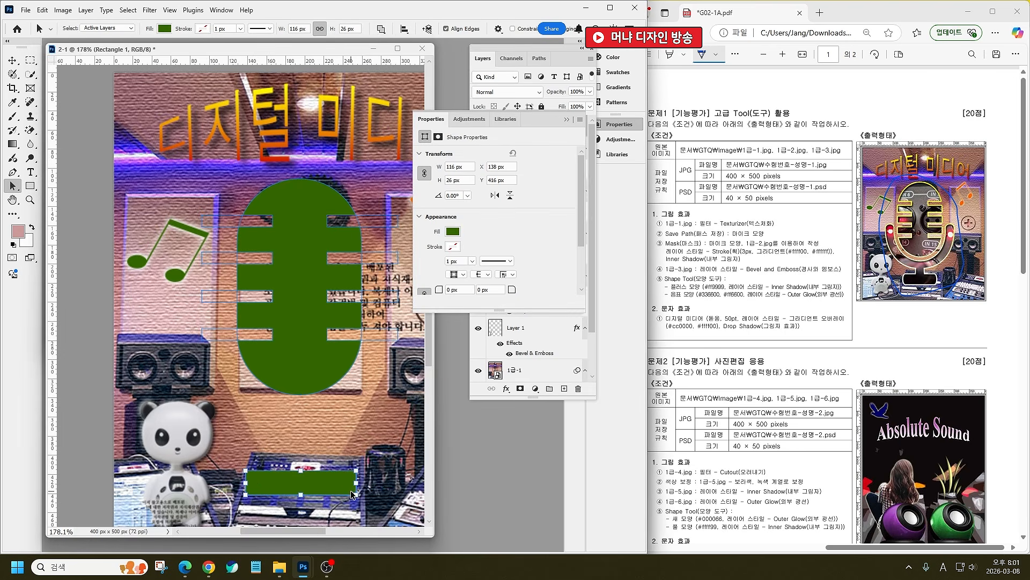
{"action": "left_click", "coordinate": [449, 289]}
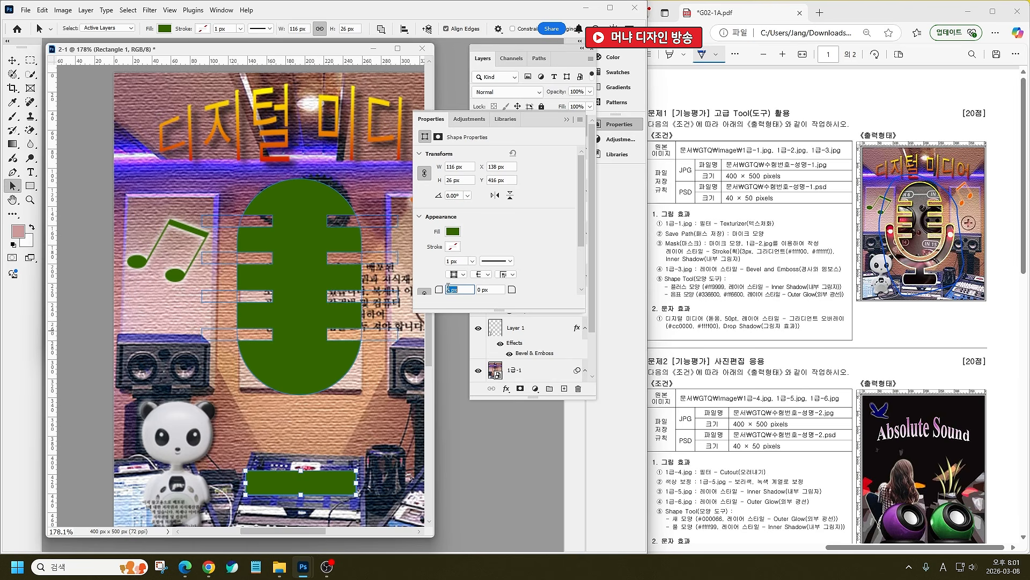
{"action": "type", "text": "13"}
{"action": "key", "text": "Return"}
{"action": "left_click", "coordinate": [447, 290]}
{"action": "left_click", "coordinate": [567, 123]}
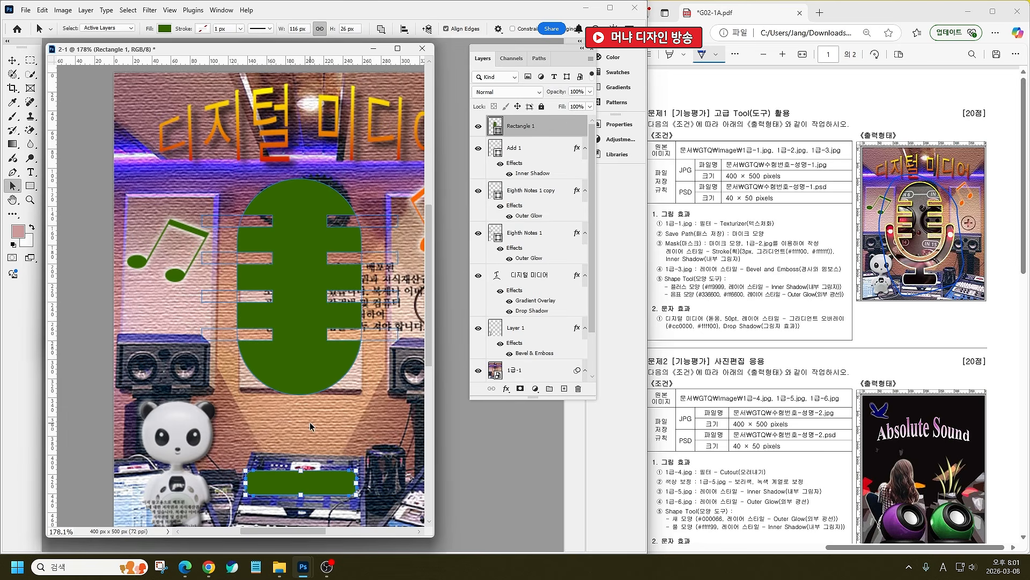
Step: Add a stem rectangle about 20 × 39 px over the middle of the base, combined into the microphone's shape layer
{"action": "left_click", "coordinate": [30, 185]}
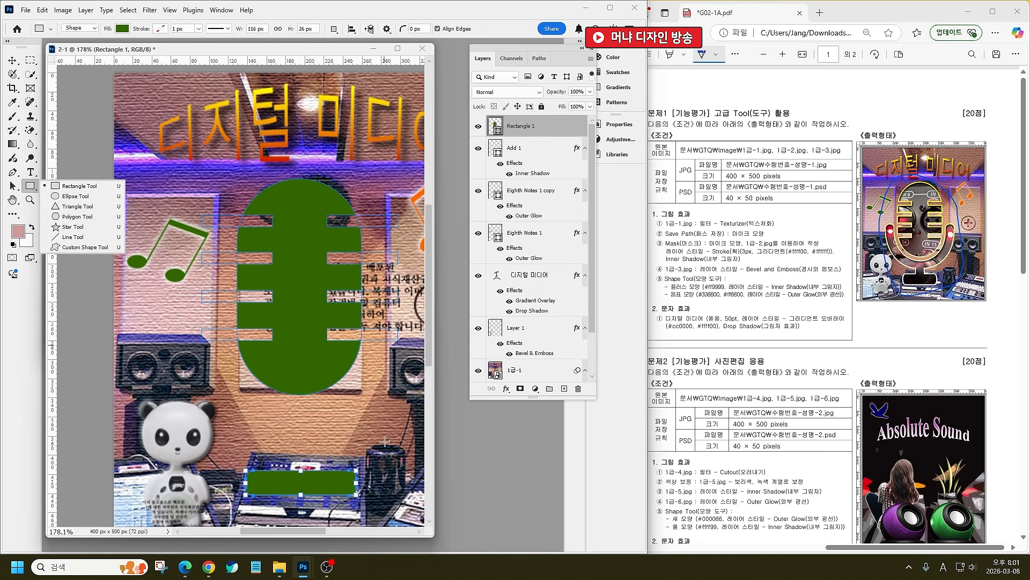
{"action": "left_click", "coordinate": [507, 153]}
{"action": "left_click", "coordinate": [515, 128]}
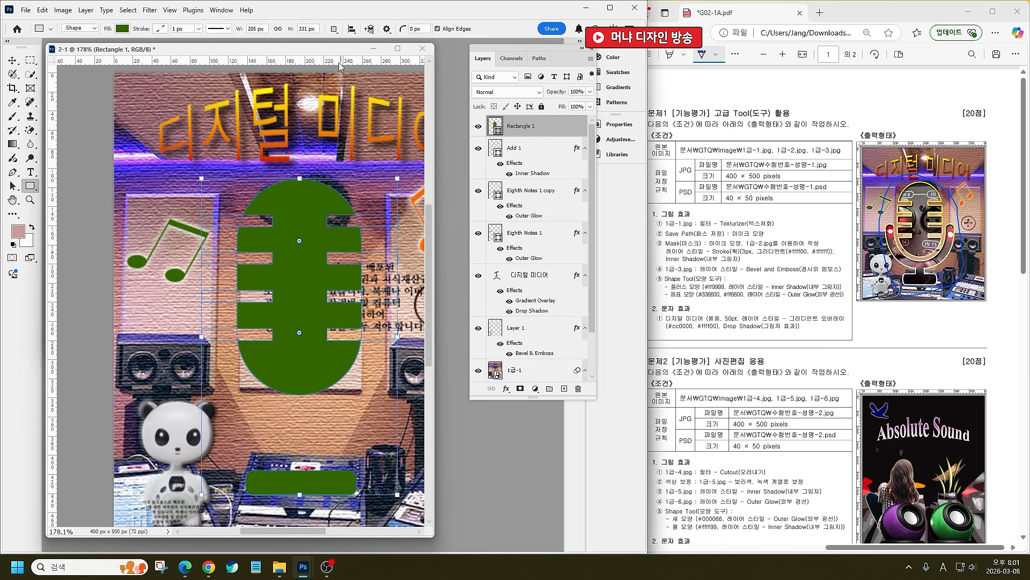
{"action": "left_click", "coordinate": [334, 29]}
{"action": "left_click", "coordinate": [348, 52]}
{"action": "left_click_drag", "start_coordinate": [290, 450], "coordinate": [309, 486]}
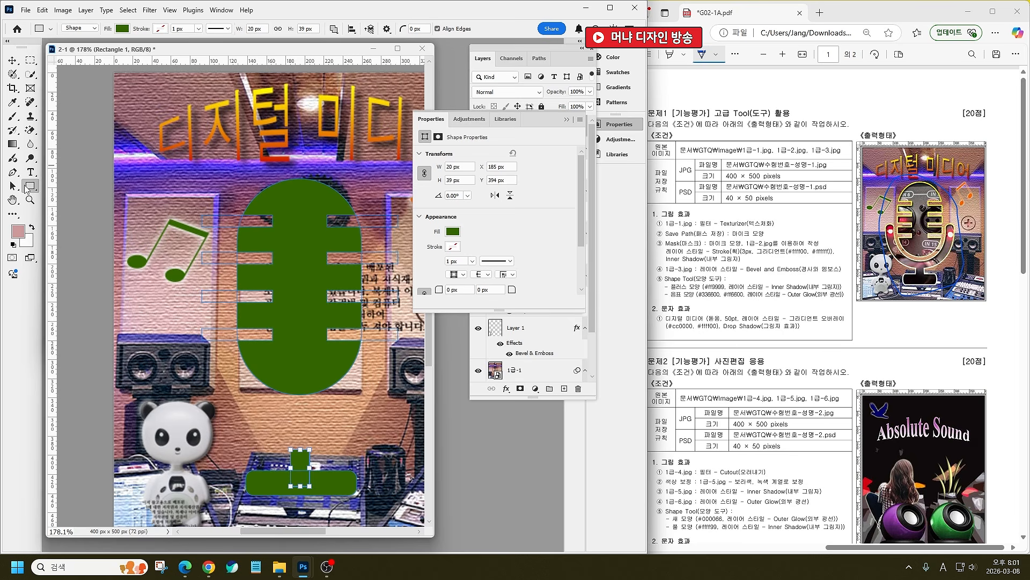
Step: Draw a horizontal bar about 305 × 26 px between the microphone head and the base, and warp it with the Arc style
{"action": "key", "text": "ctrl+a"}
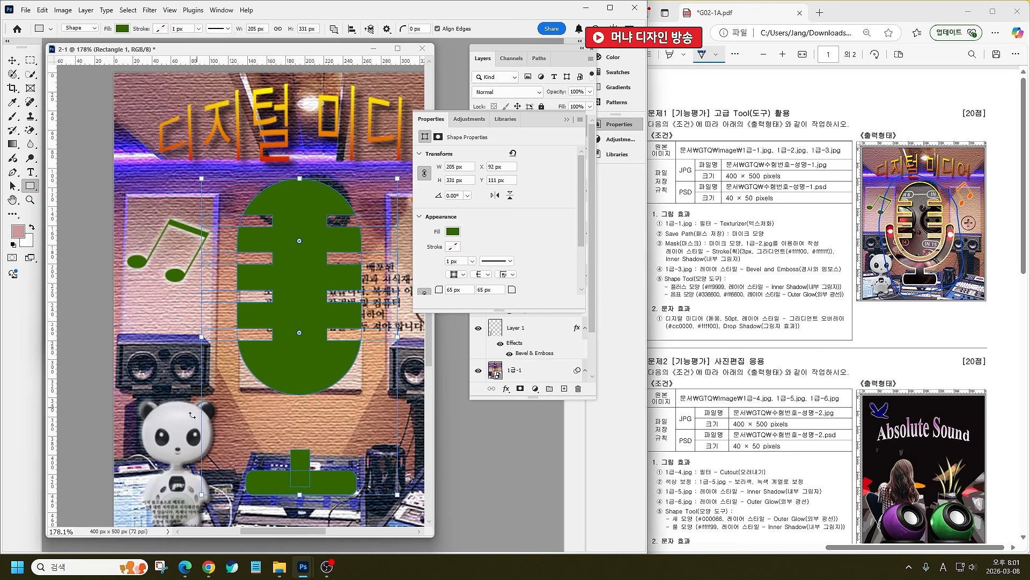
{"action": "left_click_drag", "start_coordinate": [131, 406], "coordinate": [422, 431]}
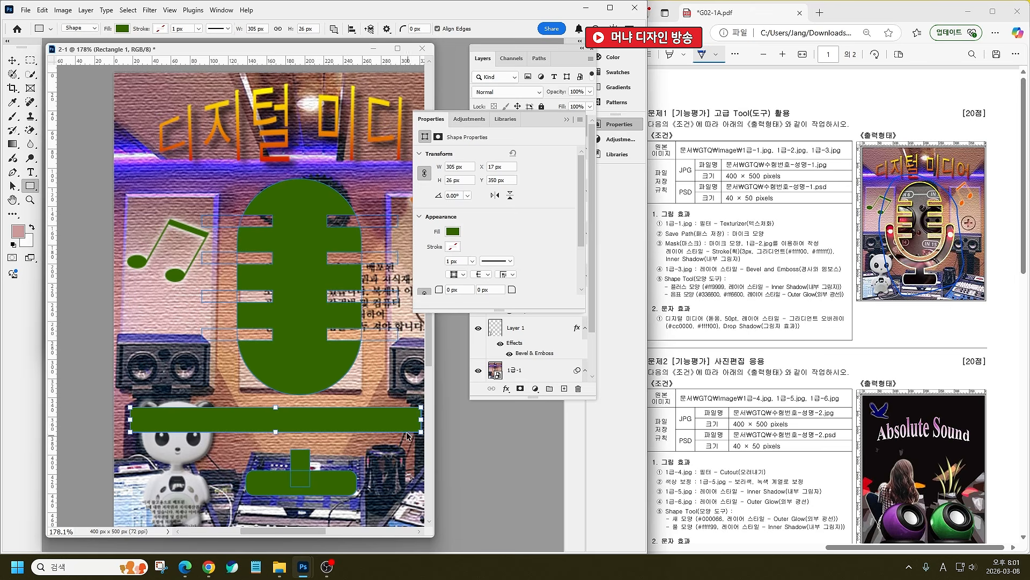
{"action": "key", "text": "ctrl+t"}
{"action": "right_click", "coordinate": [387, 408]}
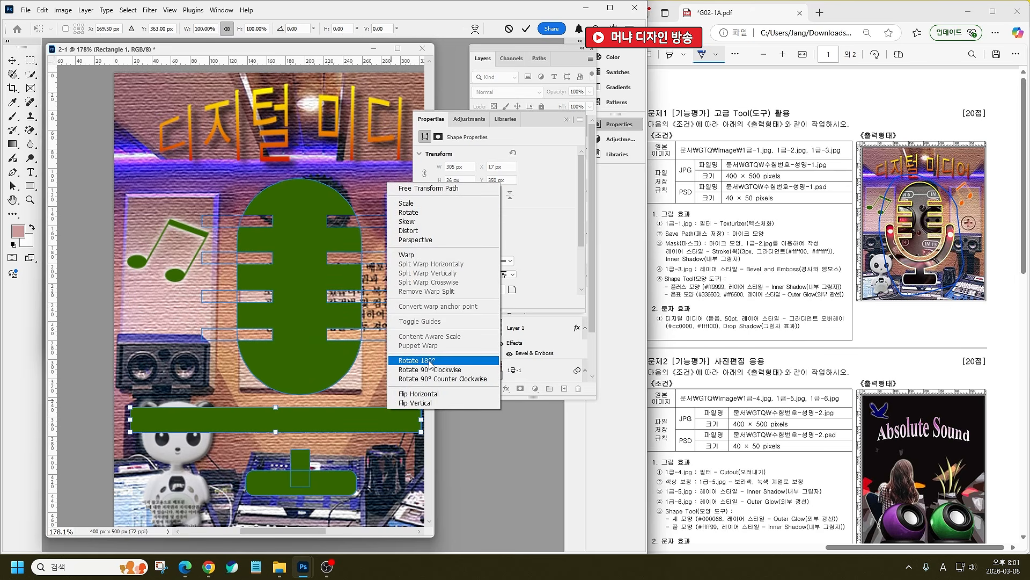
{"action": "left_click", "coordinate": [423, 254]}
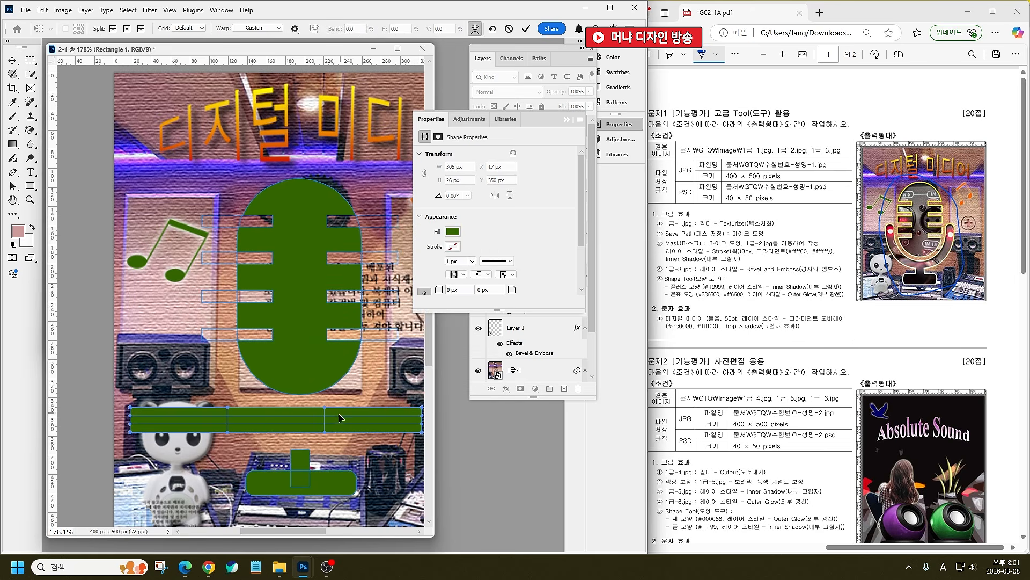
{"action": "left_click", "coordinate": [259, 29]}
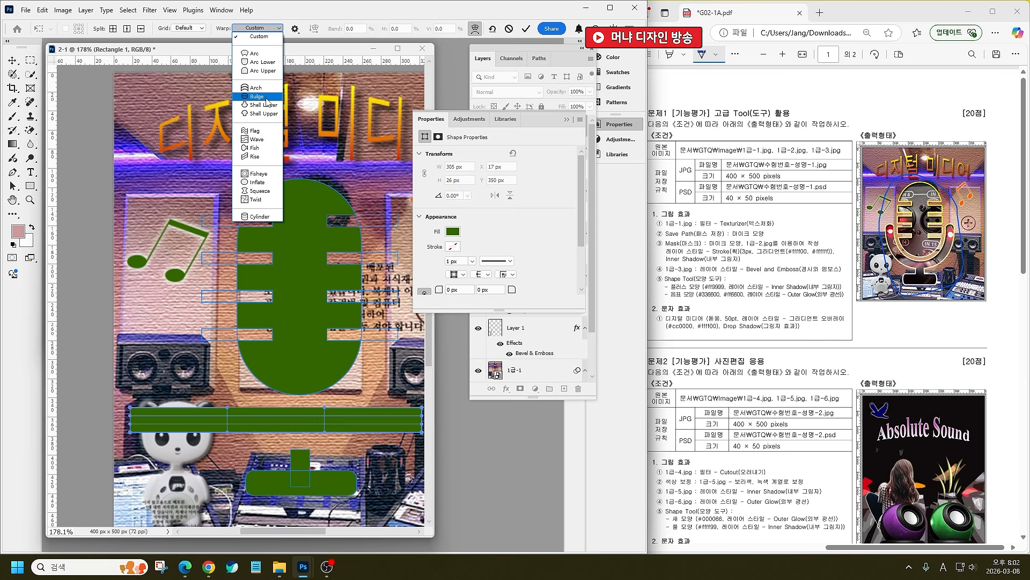
{"action": "left_click", "coordinate": [267, 54]}
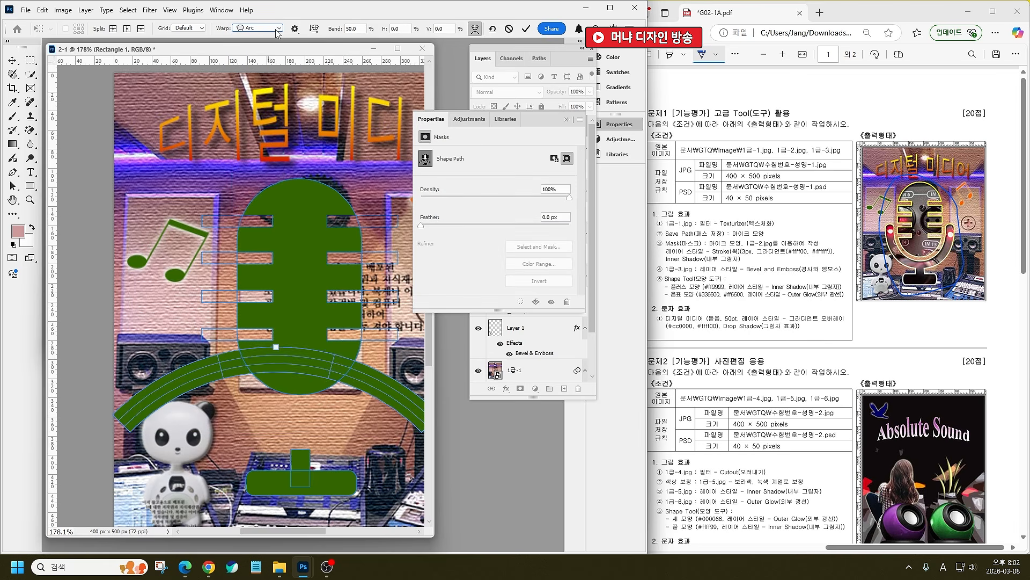
Step: Compare the Arch warp style, return the bar to Arc, and set its bend to 100%
{"action": "left_click", "coordinate": [277, 29]}
{"action": "left_click", "coordinate": [278, 87]}
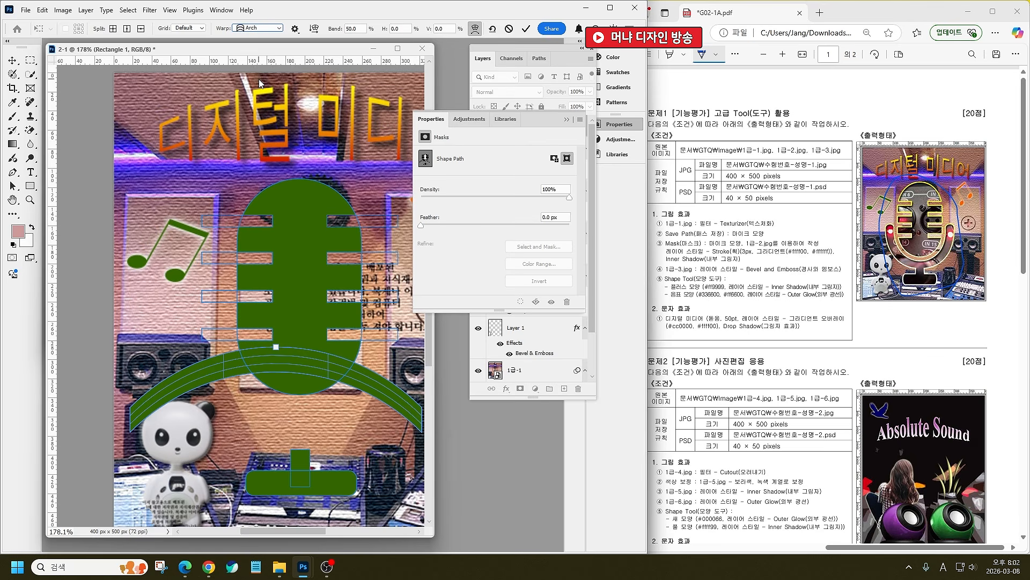
{"action": "left_click", "coordinate": [259, 29]}
{"action": "left_click", "coordinate": [260, 55]}
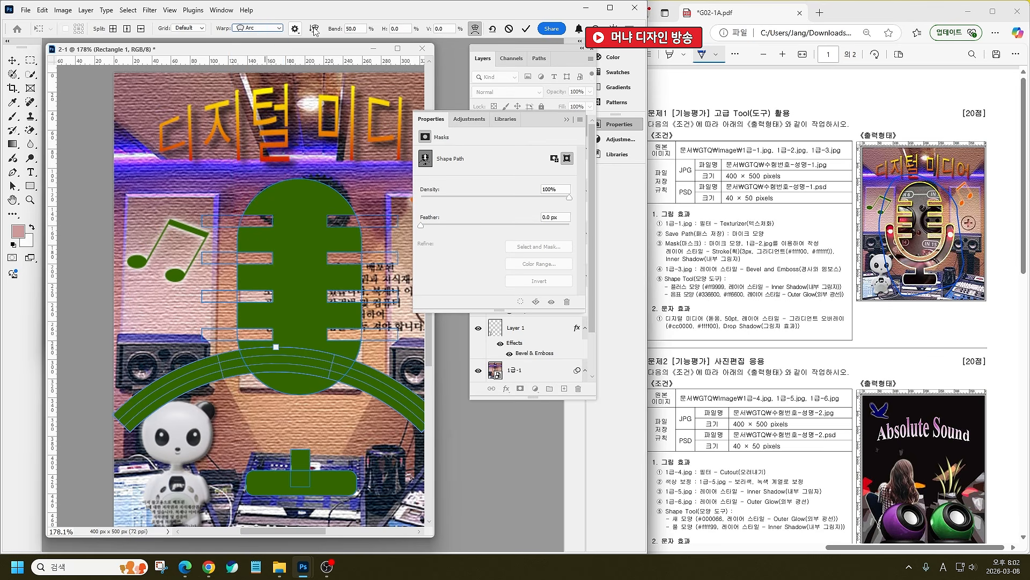
{"action": "left_click", "coordinate": [354, 27]}
{"action": "type", "text": "100"}
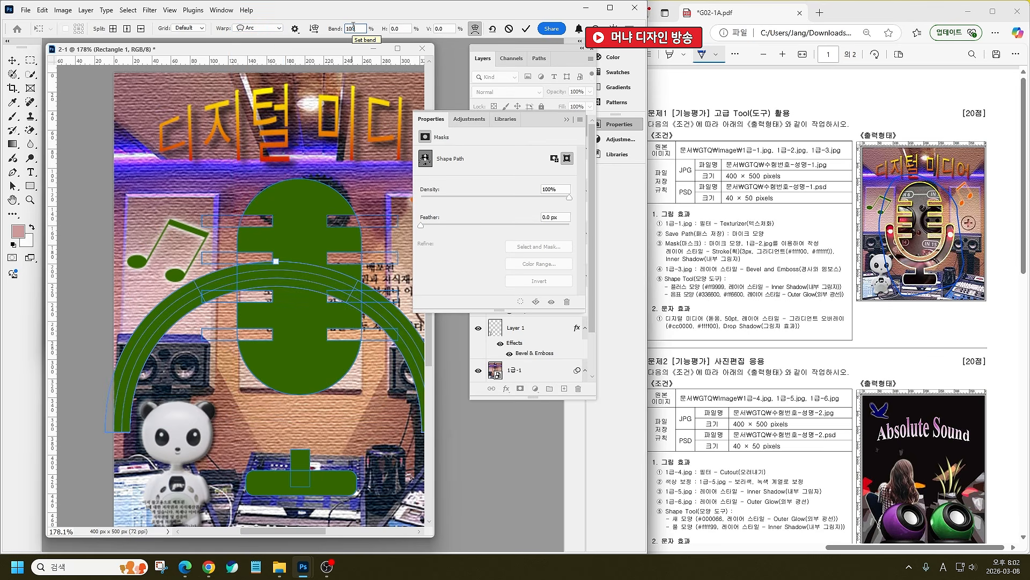
Step: Narrow the arched bar horizontally to about 56% of its width with Free Transform
{"action": "left_click_drag", "start_coordinate": [332, 287], "coordinate": [284, 281]}
{"action": "key", "text": "ctrl+t"}
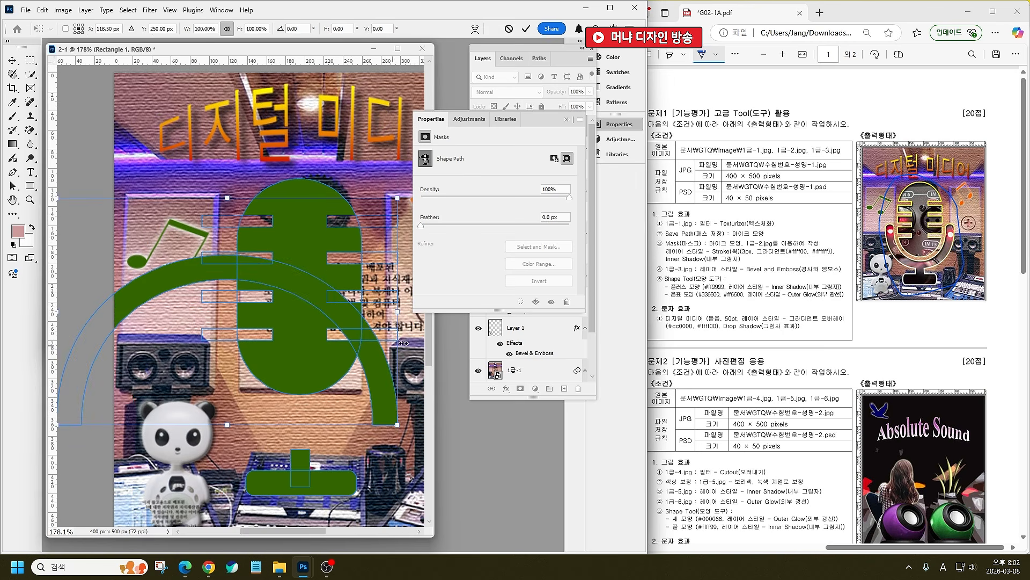
{"action": "left_click_drag", "start_coordinate": [400, 312], "coordinate": [272, 312]}
{"action": "key", "text": "ctrl+z"}
{"action": "left_click_drag", "start_coordinate": [400, 311], "coordinate": [423, 309]}
{"action": "key", "text": "super"}
{"action": "key", "text": "super"}
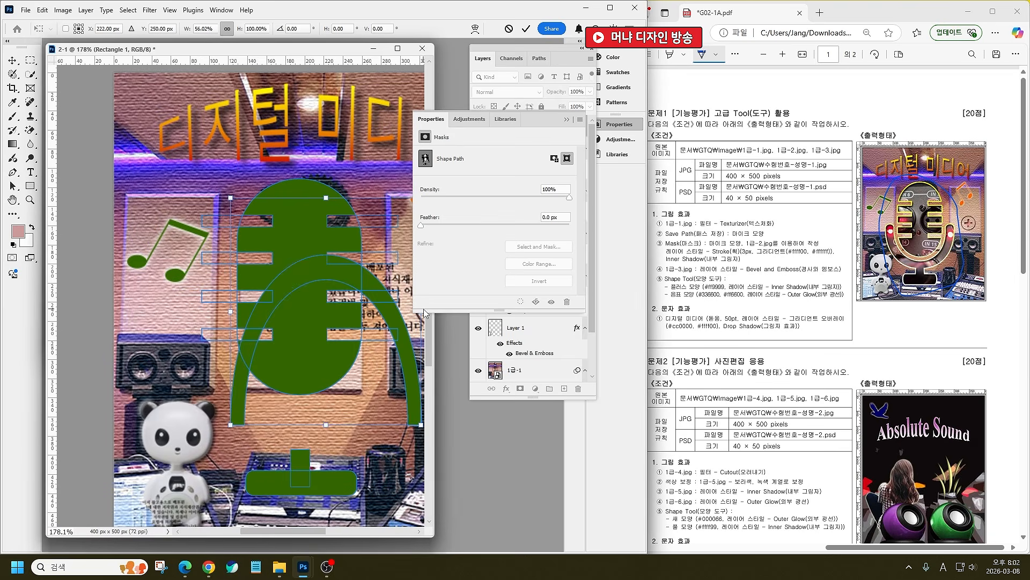
Step: Flip the arch vertically and place it as a cradle around the microphone head's lower half, meeting the stem, as a regular path
{"action": "left_click_drag", "start_coordinate": [330, 262], "coordinate": [295, 271]}
{"action": "right_click", "coordinate": [294, 270]}
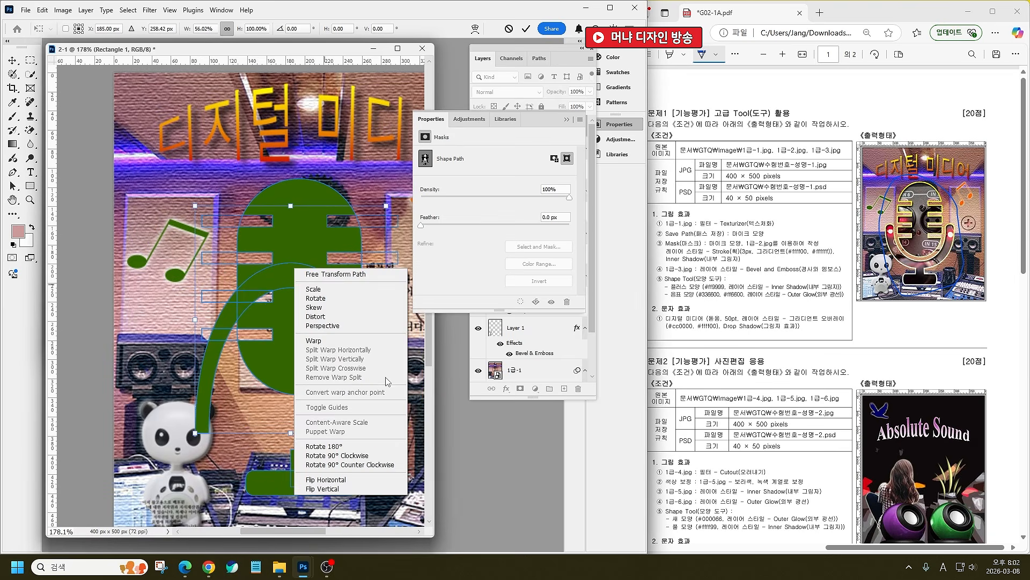
{"action": "left_click", "coordinate": [322, 488]}
{"action": "left_click_drag", "start_coordinate": [358, 311], "coordinate": [368, 397]}
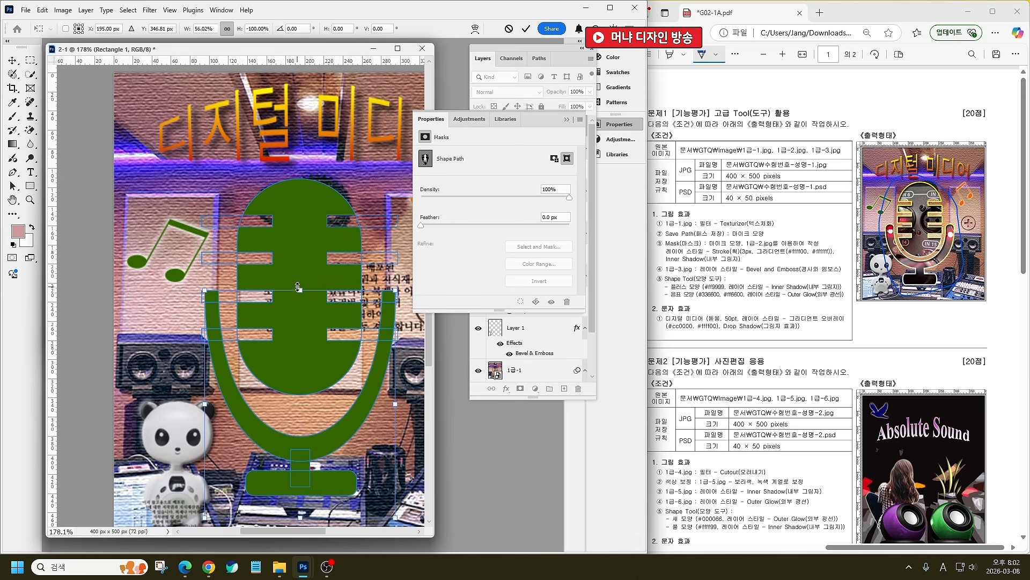
{"action": "left_click_drag", "start_coordinate": [298, 288], "coordinate": [300, 302]}
{"action": "key", "text": "Return"}
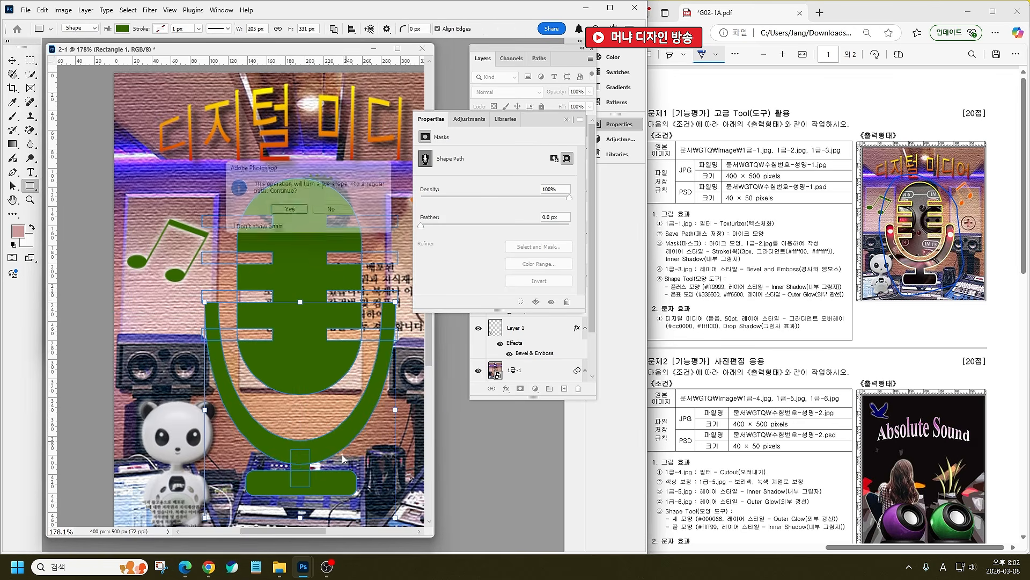
{"action": "left_click", "coordinate": [291, 211]}
{"action": "left_click", "coordinate": [344, 428]}
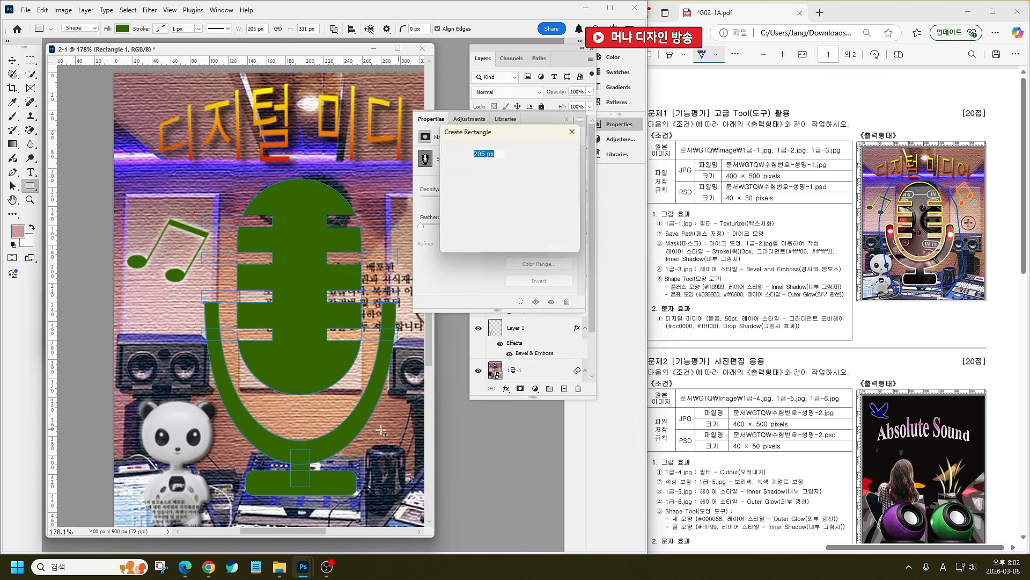
{"action": "left_click", "coordinate": [544, 238]}
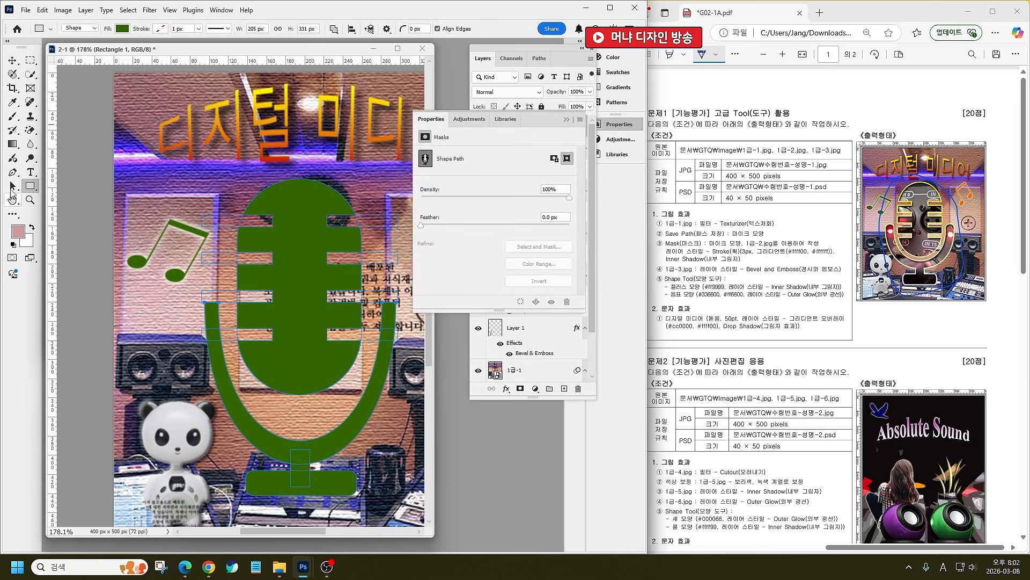
{"action": "left_click", "coordinate": [13, 186]}
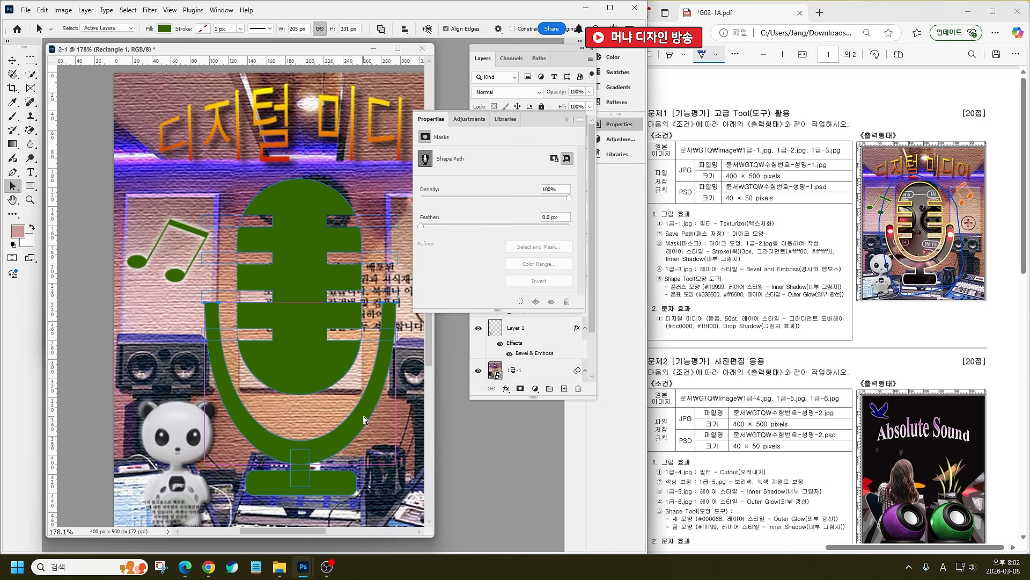
{"action": "key", "text": "ctrl+t"}
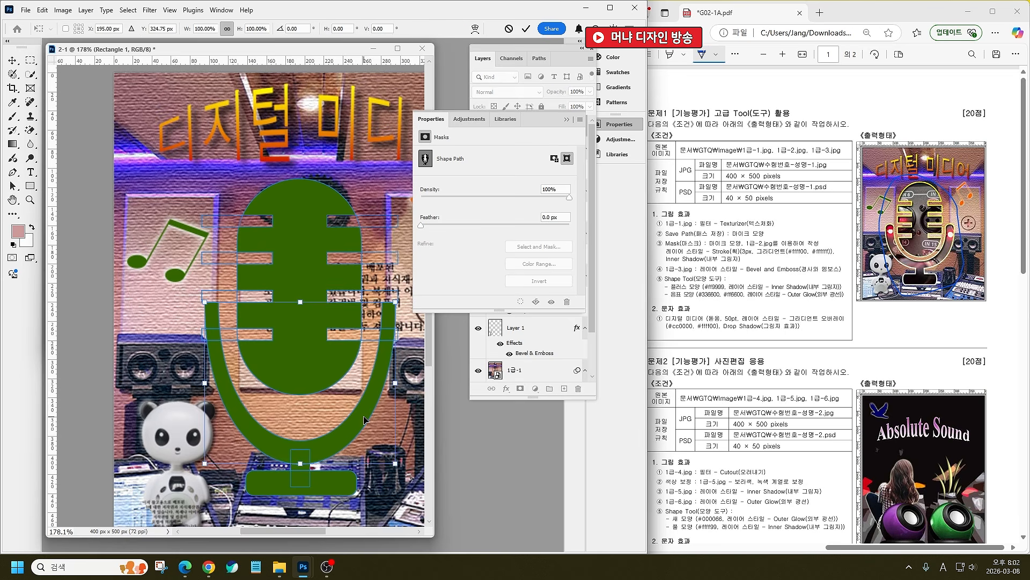
{"action": "key", "text": "Return"}
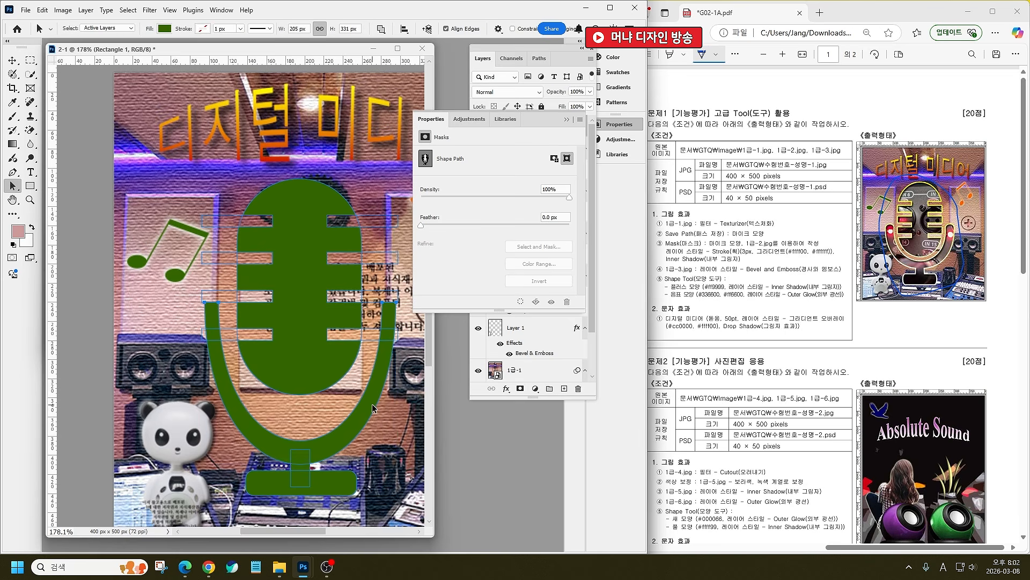
{"action": "left_click", "coordinate": [330, 482]}
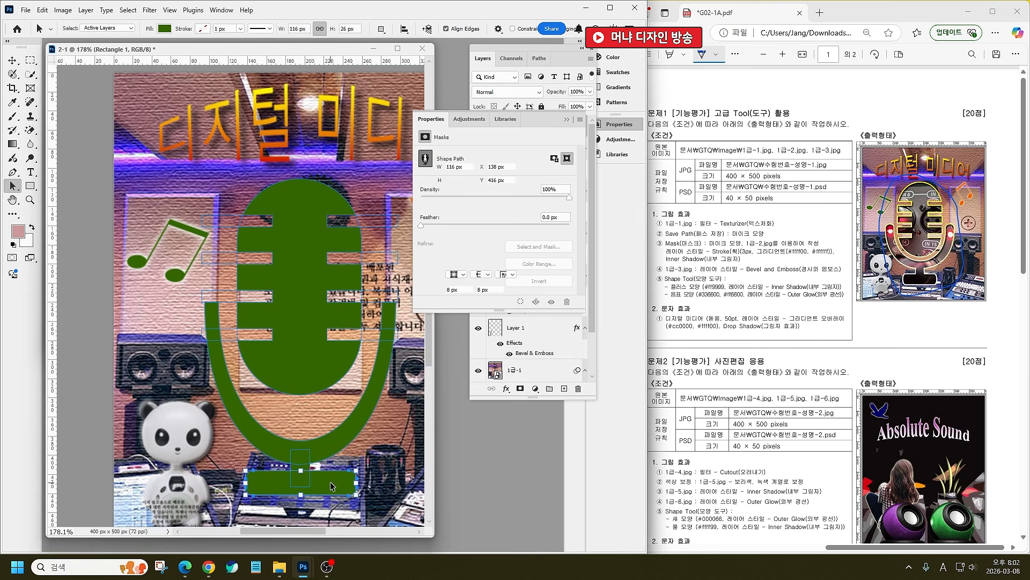
Step: Try to reshape the upper end of the cradle's left arm by its top edge and corner points
{"action": "left_click", "coordinate": [350, 427]}
{"action": "scroll", "coordinate": [506, 248], "scroll_direction": "down", "scroll_amount": 2}
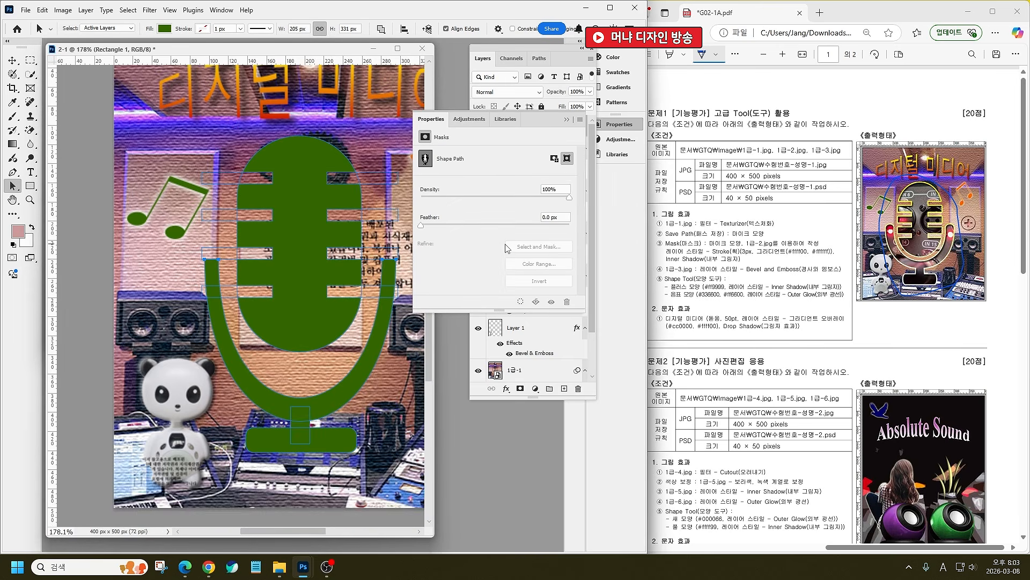
{"action": "scroll", "coordinate": [487, 280], "scroll_direction": "up", "scroll_amount": 2}
{"action": "scroll", "coordinate": [454, 264], "scroll_direction": "down", "scroll_amount": 2}
{"action": "scroll", "coordinate": [453, 264], "scroll_direction": "up", "scroll_amount": 2}
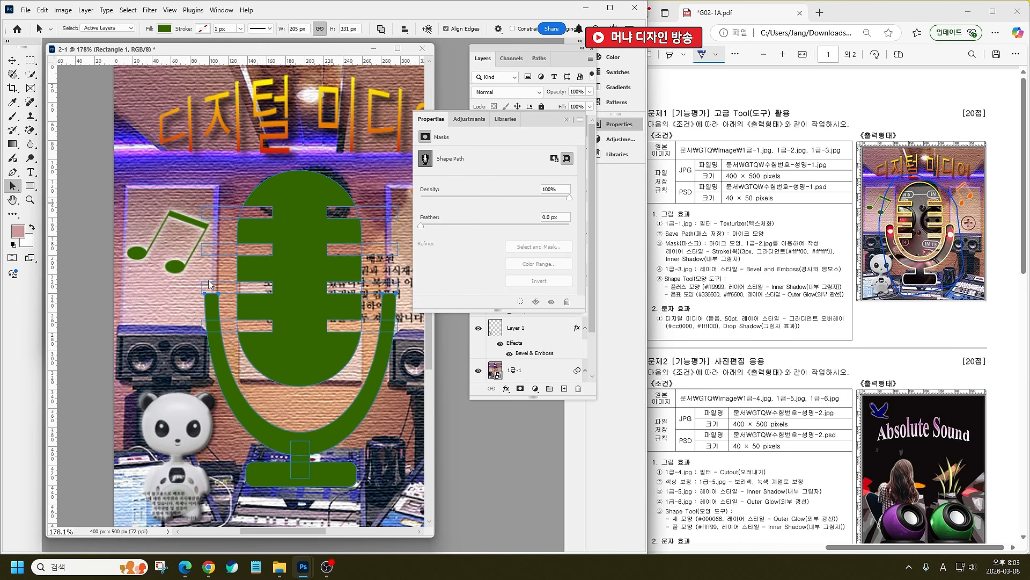
{"action": "scroll", "coordinate": [207, 305], "scroll_direction": "up", "scroll_amount": 6}
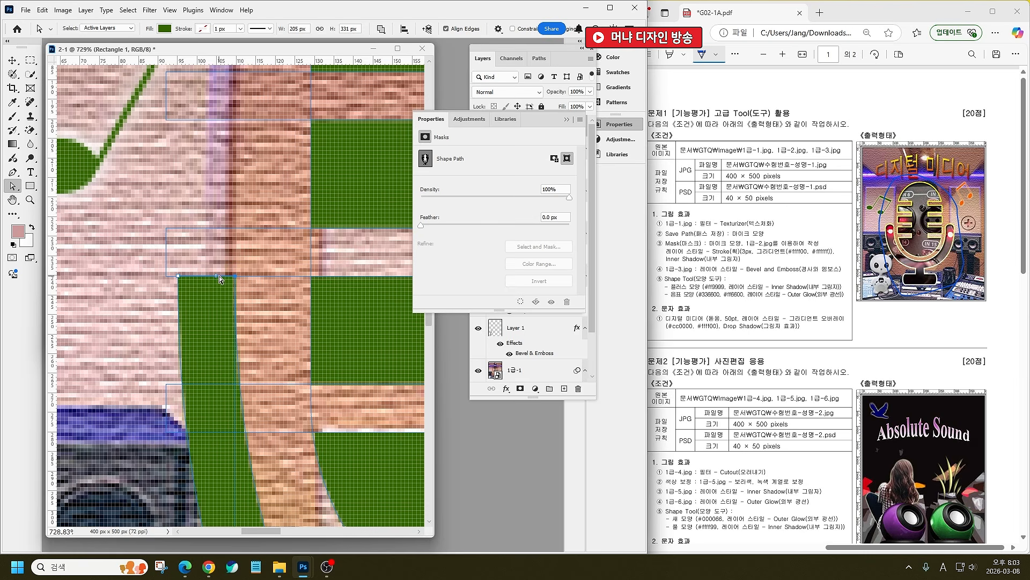
{"action": "left_click_drag", "start_coordinate": [217, 278], "coordinate": [218, 287]}
{"action": "left_click", "coordinate": [179, 278]}
{"action": "left_click", "coordinate": [191, 293]}
{"action": "left_click", "coordinate": [179, 276]}
Step: Try to convert the outer corner point of the cradle's left arm into a curve, and undo it
{"action": "right_click", "coordinate": [13, 172]}
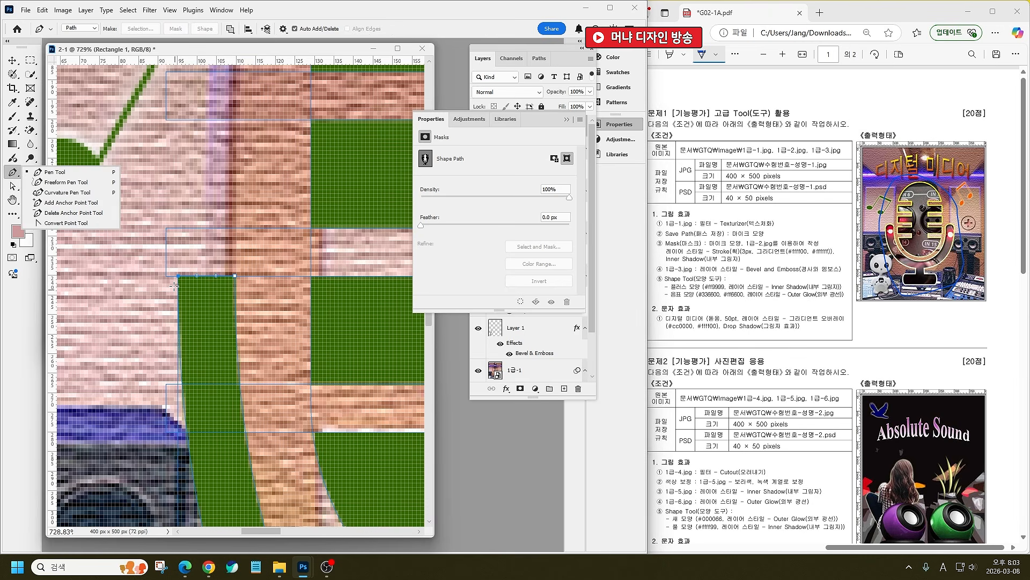
{"action": "left_click", "coordinate": [64, 225]}
{"action": "left_click_drag", "start_coordinate": [179, 277], "coordinate": [186, 286]}
{"action": "key", "text": "ctrl+z"}
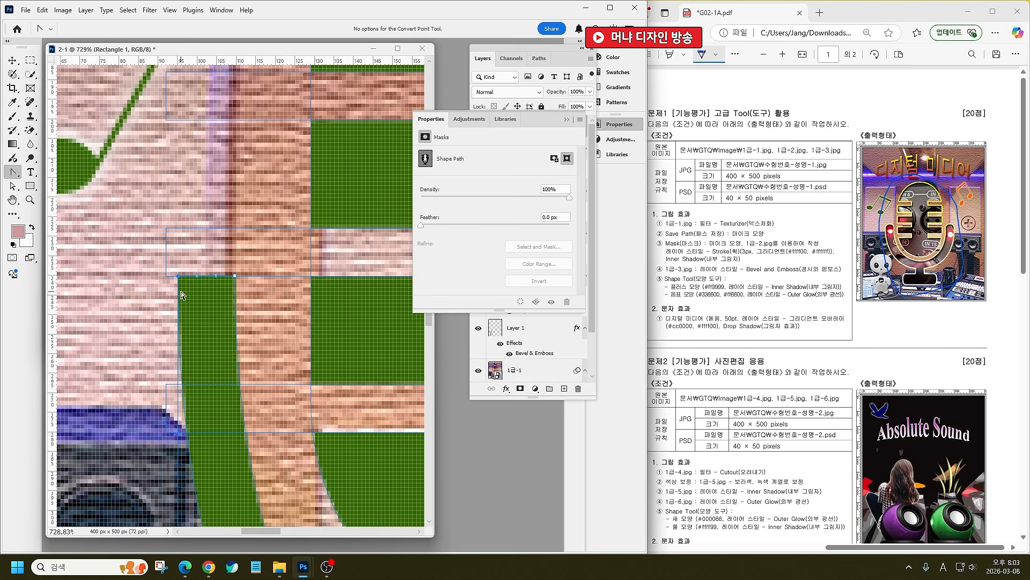
Step: Add anchor points with the Pen tool on both sides and the top edge of the left arm's tip, near its corners
{"action": "right_click", "coordinate": [12, 171]}
{"action": "left_click", "coordinate": [48, 170]}
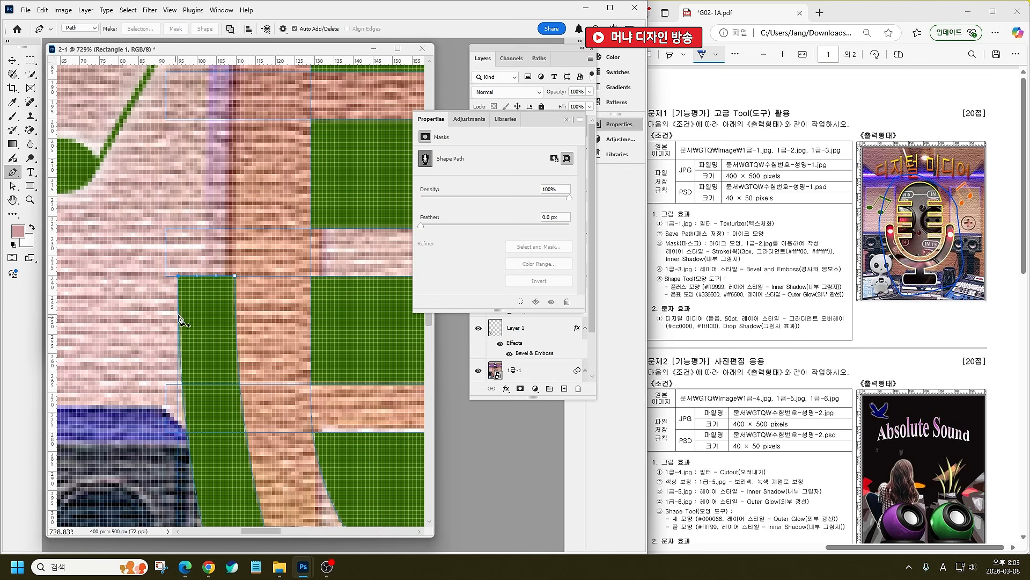
{"action": "left_click", "coordinate": [179, 296]}
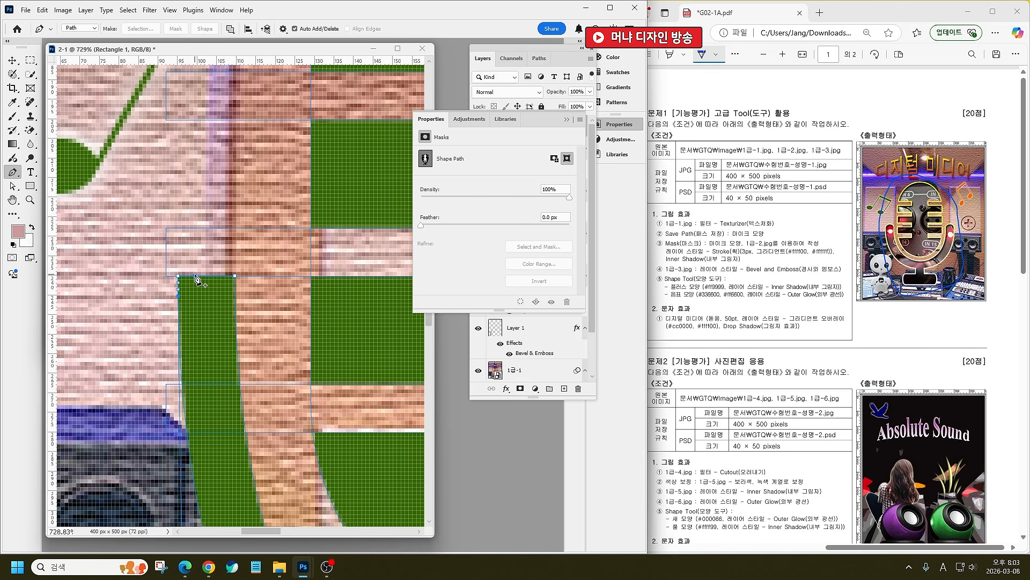
{"action": "left_click", "coordinate": [208, 276]}
{"action": "left_click", "coordinate": [218, 276]}
{"action": "left_click", "coordinate": [236, 300]}
{"action": "left_click", "coordinate": [218, 276]}
Step: Try to remove and reshape the outer corner point of the left arm's tip, and undo the change
{"action": "left_click", "coordinate": [178, 275]}
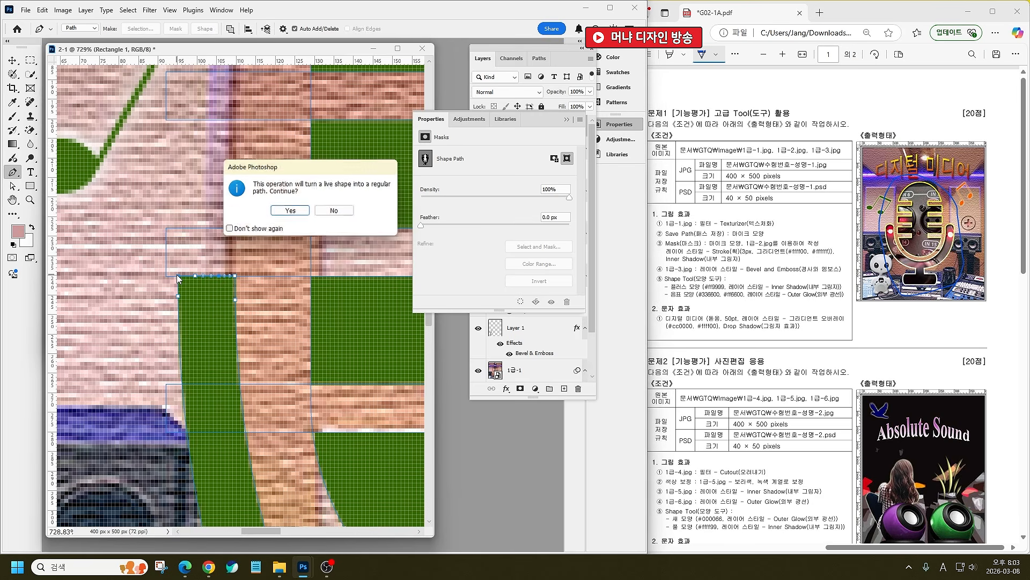
{"action": "left_click", "coordinate": [298, 212]}
{"action": "left_click_drag", "start_coordinate": [179, 276], "coordinate": [205, 291]}
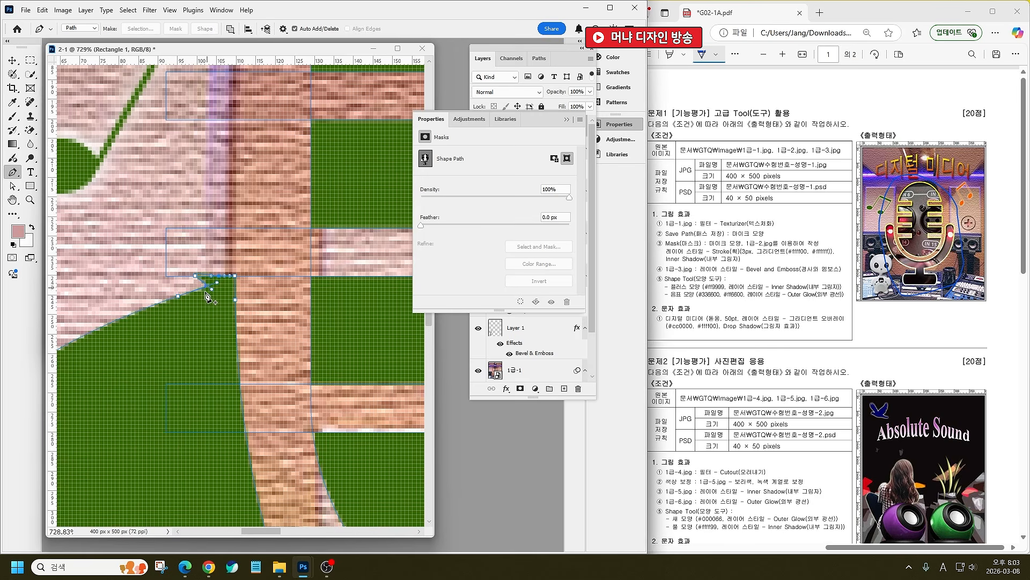
{"action": "key", "text": "ctrl+z"}
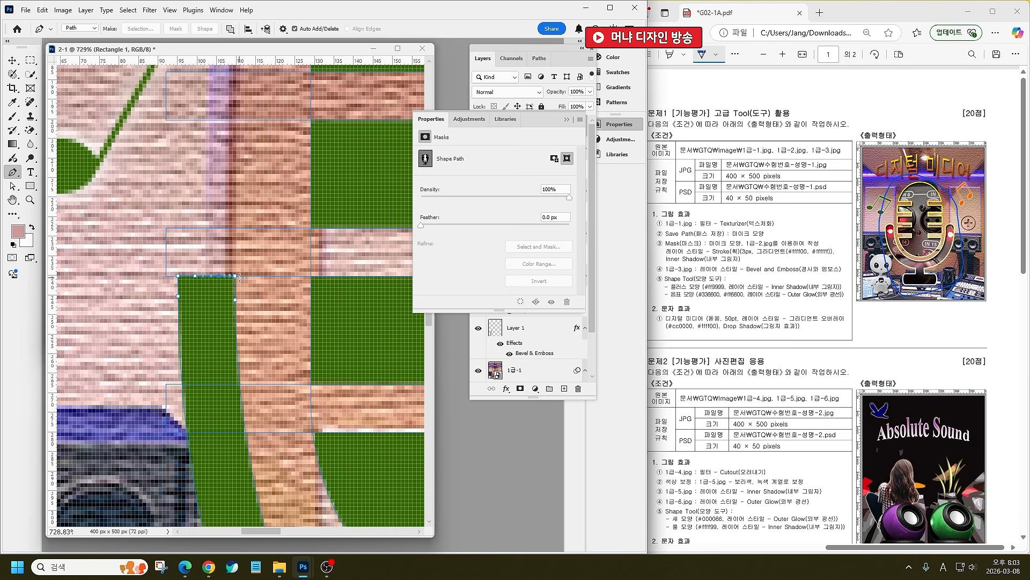
Step: Convert both corner points of the left arm's tip to smooth points and adjust their direction handles to round the corners
{"action": "left_click", "coordinate": [235, 275]}
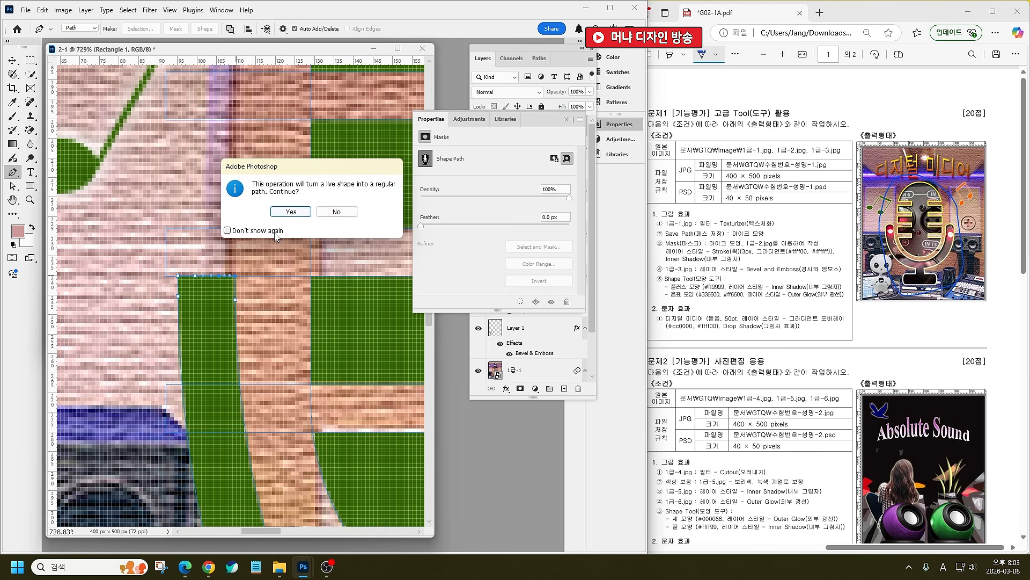
{"action": "left_click", "coordinate": [290, 212]}
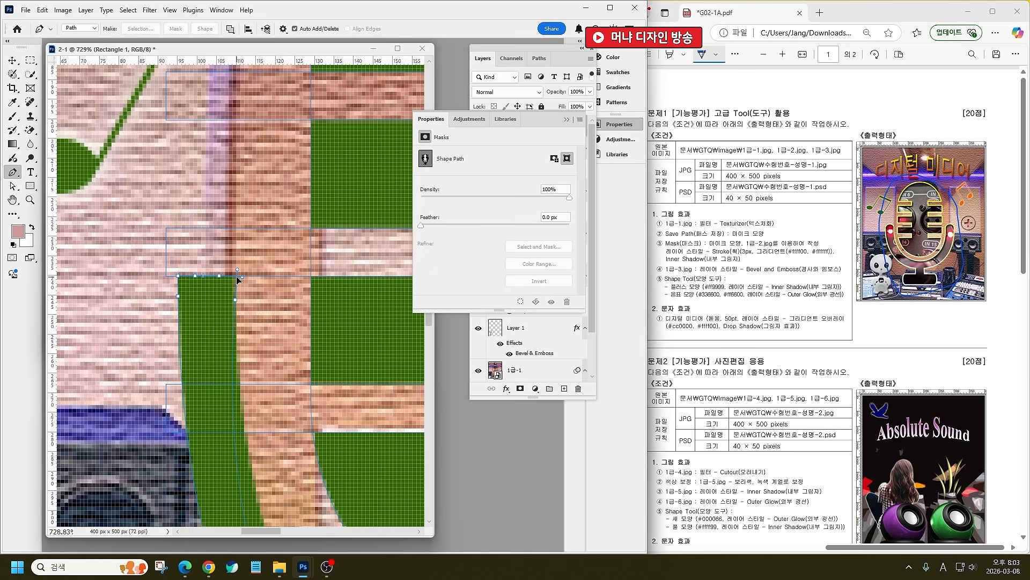
{"action": "left_click_drag", "start_coordinate": [236, 278], "coordinate": [236, 280]}
{"action": "left_click", "coordinate": [179, 277]}
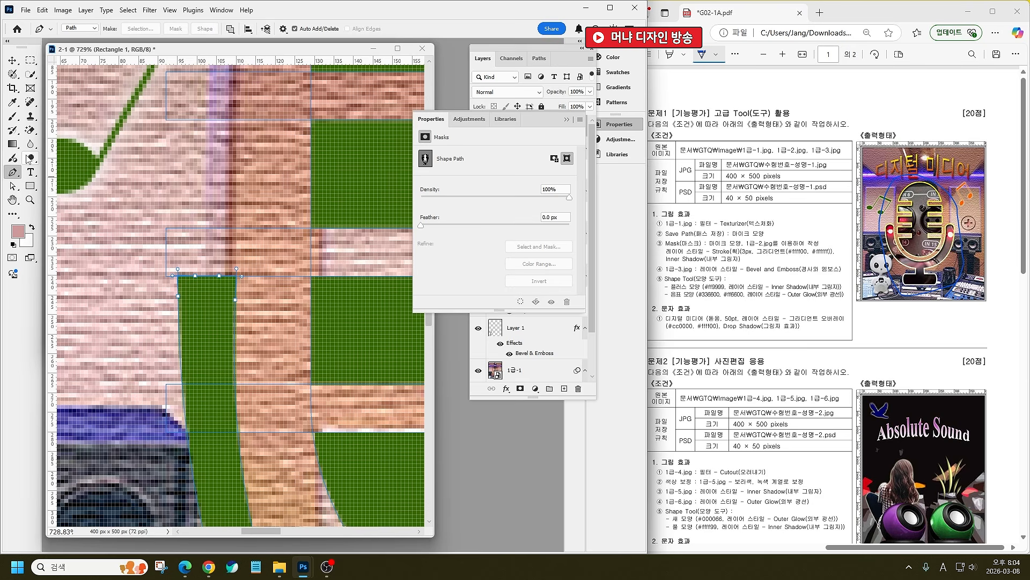
{"action": "left_click", "coordinate": [12, 187]}
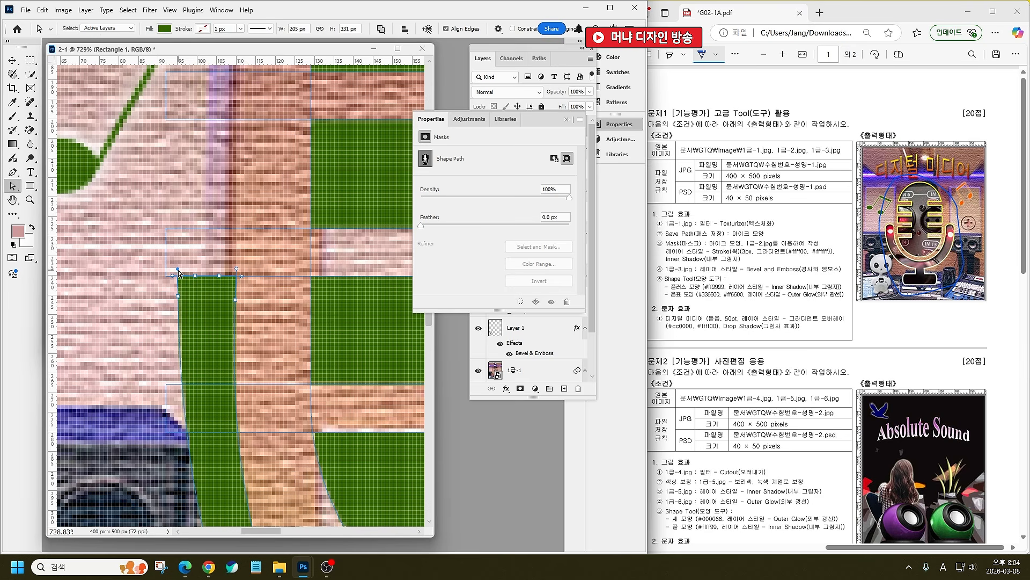
{"action": "left_click_drag", "start_coordinate": [178, 270], "coordinate": [178, 285]}
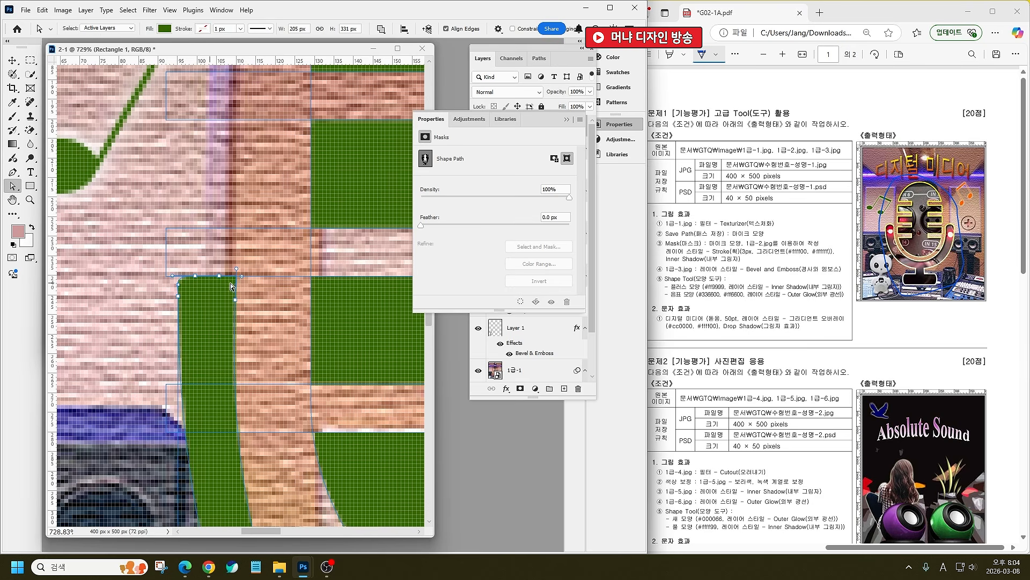
{"action": "left_click_drag", "start_coordinate": [237, 269], "coordinate": [236, 289]}
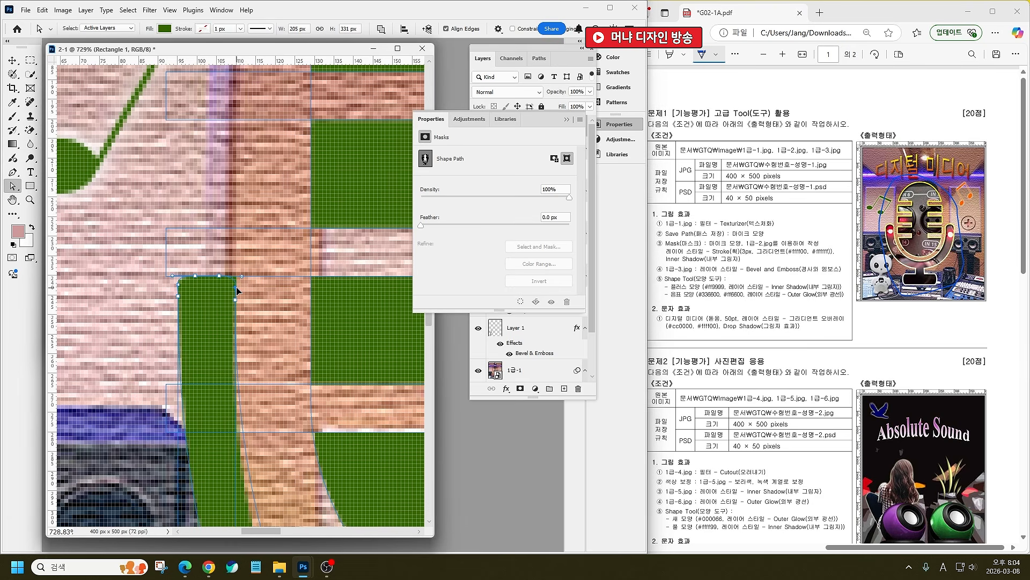
{"action": "scroll", "coordinate": [145, 321], "scroll_direction": "down", "scroll_amount": 10}
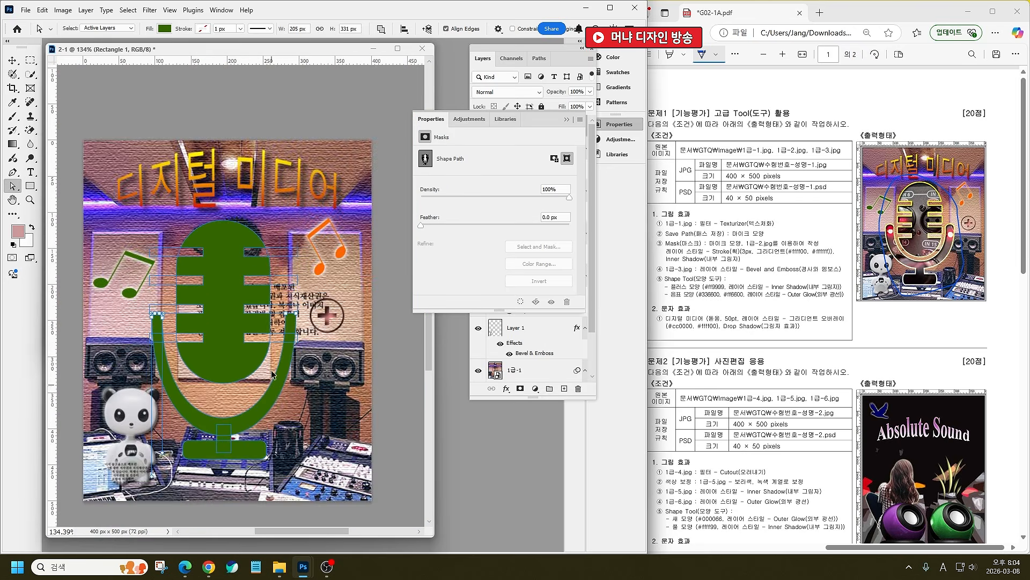
Step: Add anchor points around the tip of the cradle's right arm and convert its two corner points to smooth points
{"action": "scroll", "coordinate": [295, 270], "scroll_direction": "up", "scroll_amount": 10}
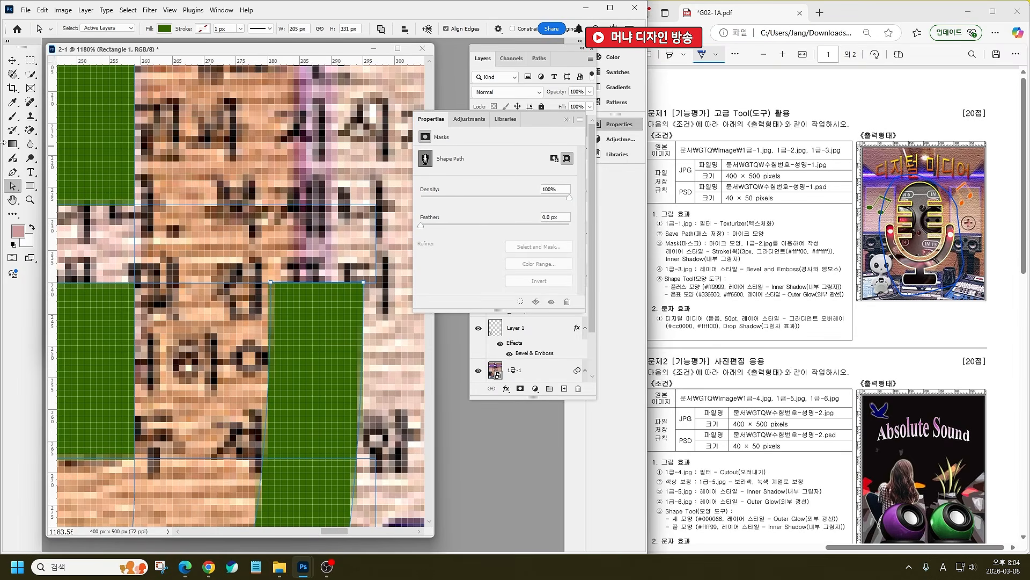
{"action": "left_click", "coordinate": [14, 174]}
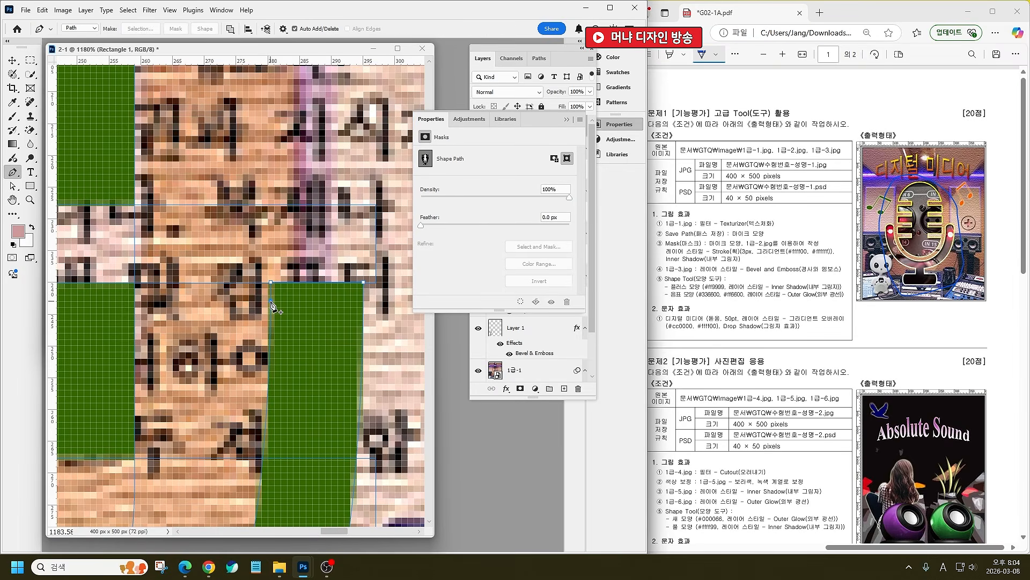
{"action": "left_click", "coordinate": [290, 282]}
{"action": "left_click", "coordinate": [363, 311]}
{"action": "left_click", "coordinate": [363, 282]}
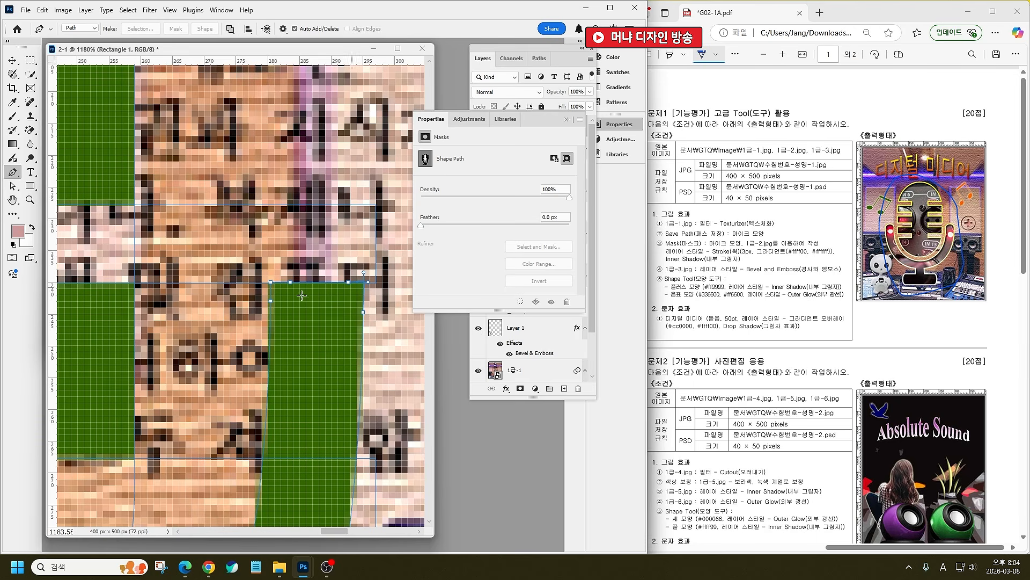
{"action": "left_click", "coordinate": [271, 283]}
Step: Adjust the direction handles of the right arm tip's corner points along the arm's sides to round the corners
{"action": "left_click", "coordinate": [13, 186]}
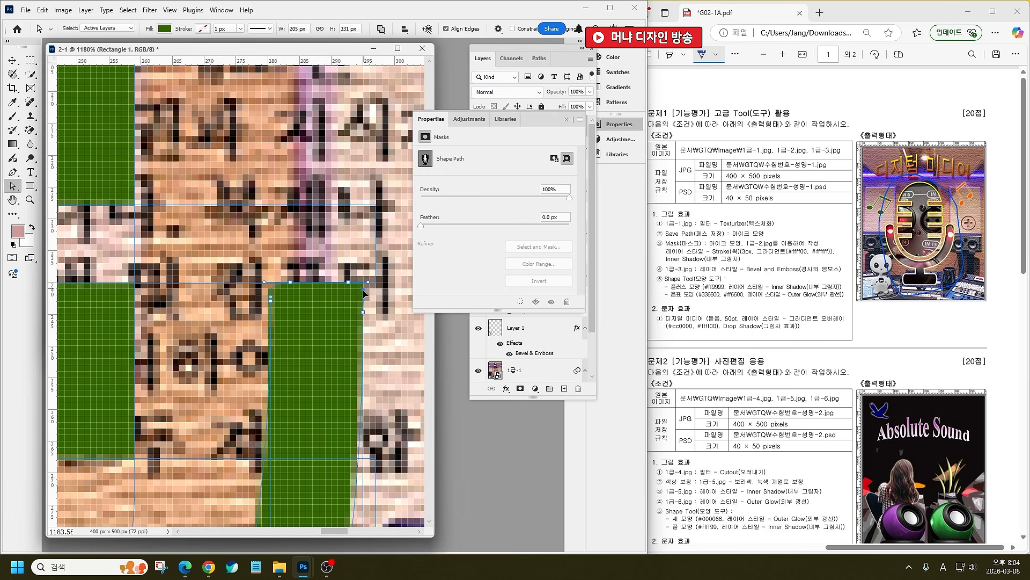
{"action": "left_click", "coordinate": [348, 282]}
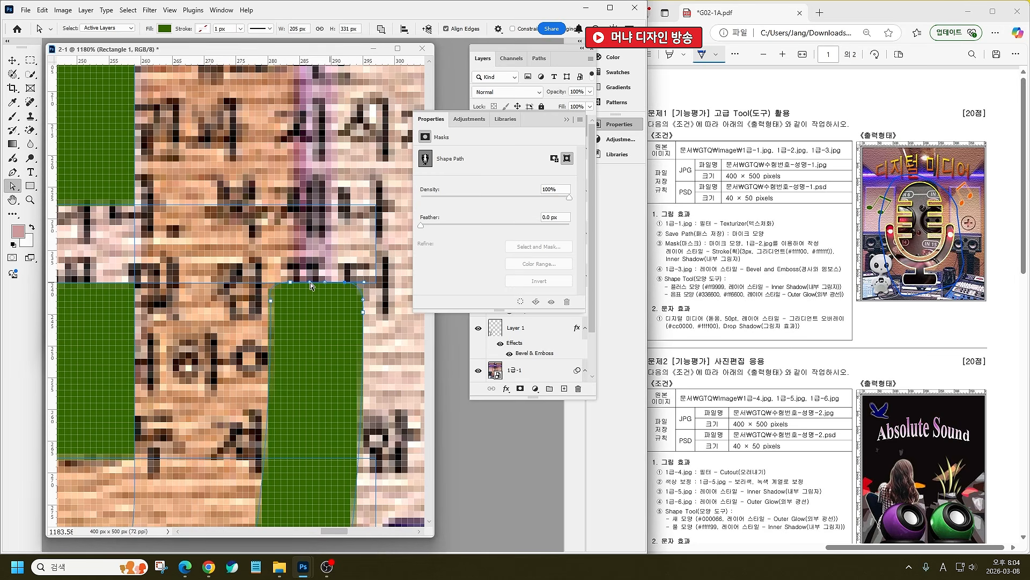
{"action": "scroll", "coordinate": [322, 292], "scroll_direction": "down", "scroll_amount": 10}
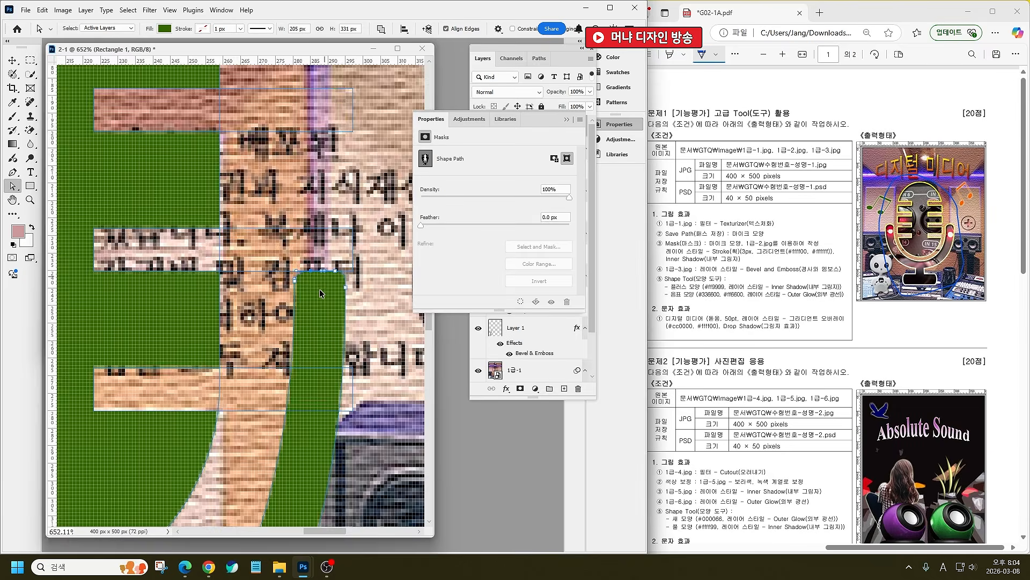
{"action": "scroll", "coordinate": [269, 395], "scroll_direction": "up", "scroll_amount": 3}
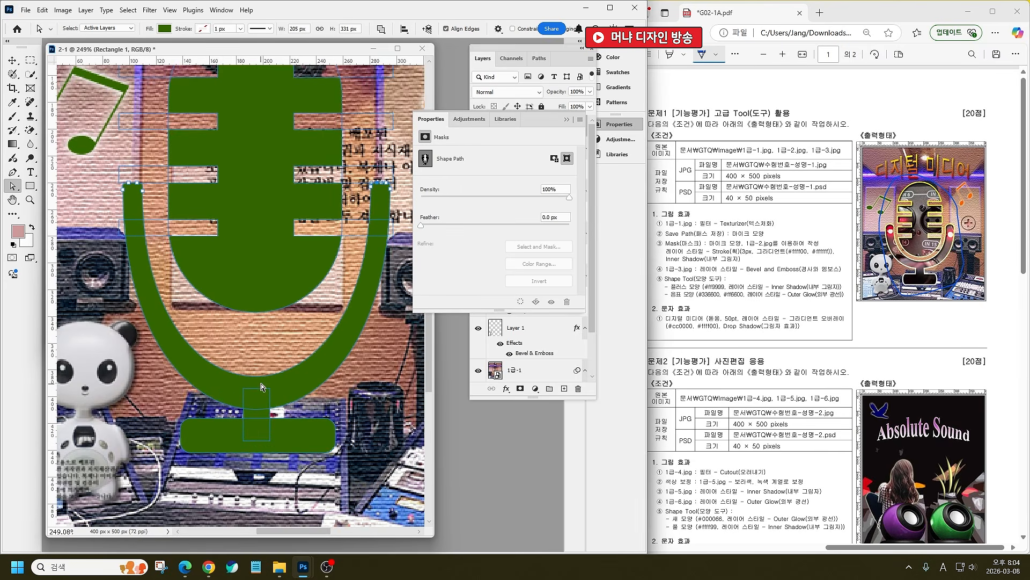
{"action": "scroll", "coordinate": [138, 202], "scroll_direction": "up", "scroll_amount": 2}
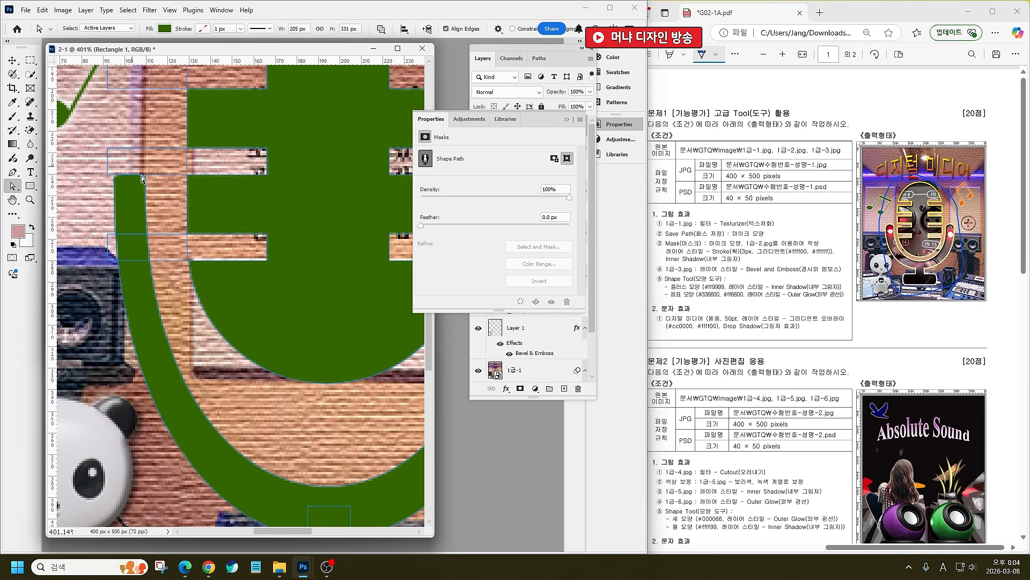
Step: Thicken both upper arms of the cradle by moving the anchor points of their inner edges toward the microphone body
{"action": "left_click_drag", "start_coordinate": [144, 186], "coordinate": [153, 189]}
{"action": "key", "text": "ctrl+z"}
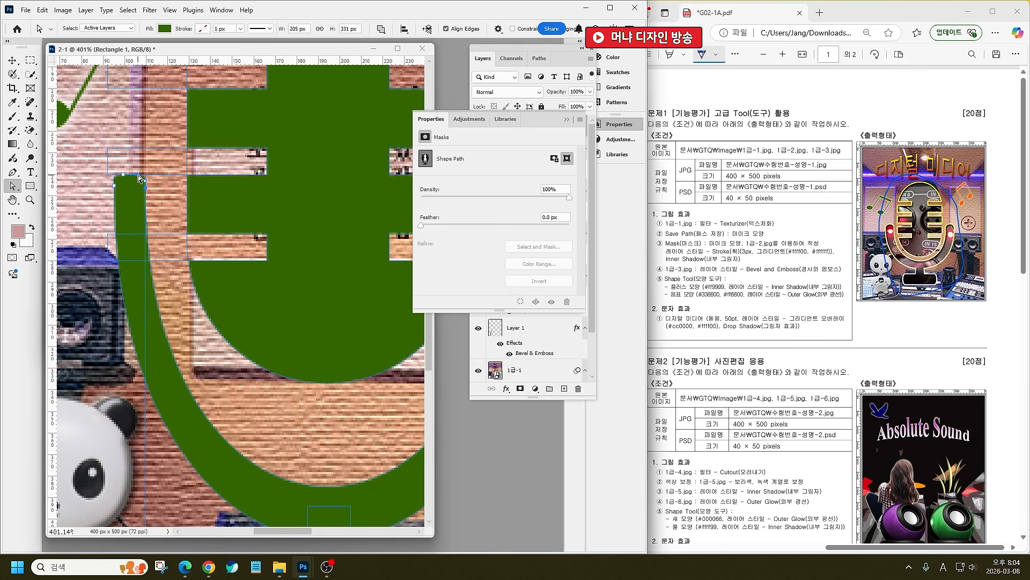
{"action": "left_click_drag", "start_coordinate": [139, 177], "coordinate": [147, 176]}
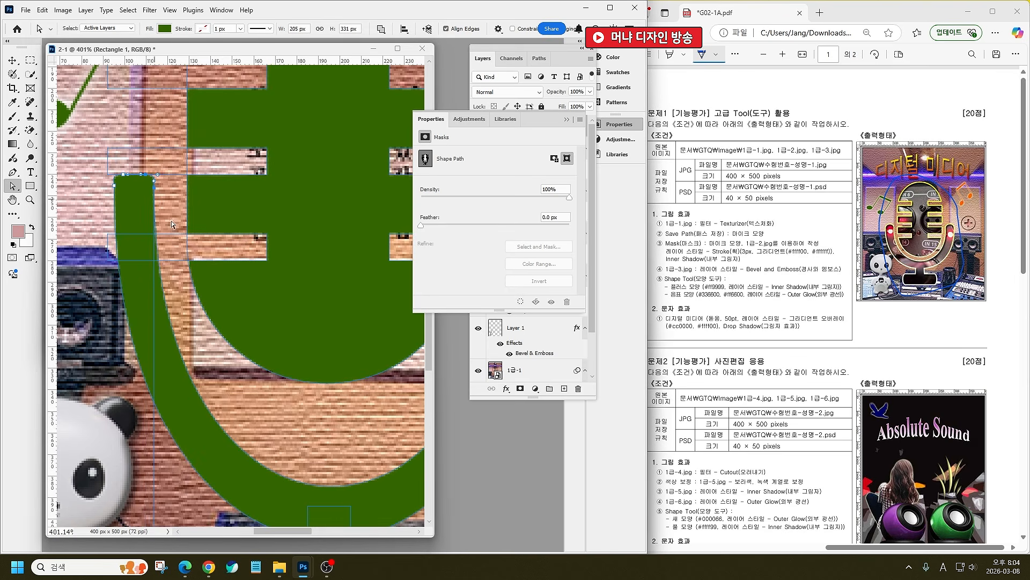
{"action": "scroll", "coordinate": [338, 337], "scroll_direction": "right", "scroll_amount": 5}
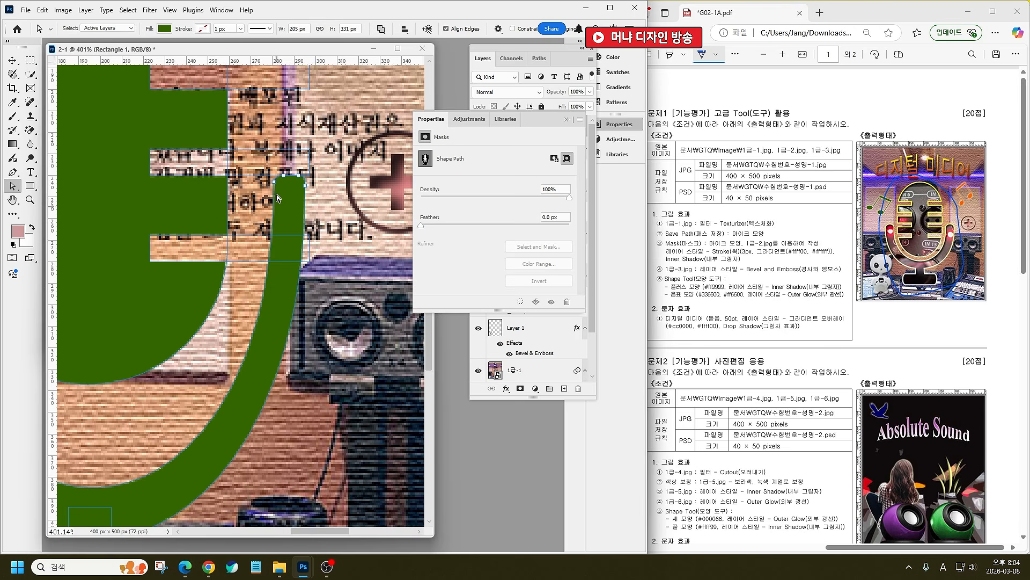
{"action": "left_click", "coordinate": [275, 184]}
{"action": "left_click_drag", "start_coordinate": [275, 182], "coordinate": [265, 185]}
{"action": "scroll", "coordinate": [223, 322], "scroll_direction": "down", "scroll_amount": 5}
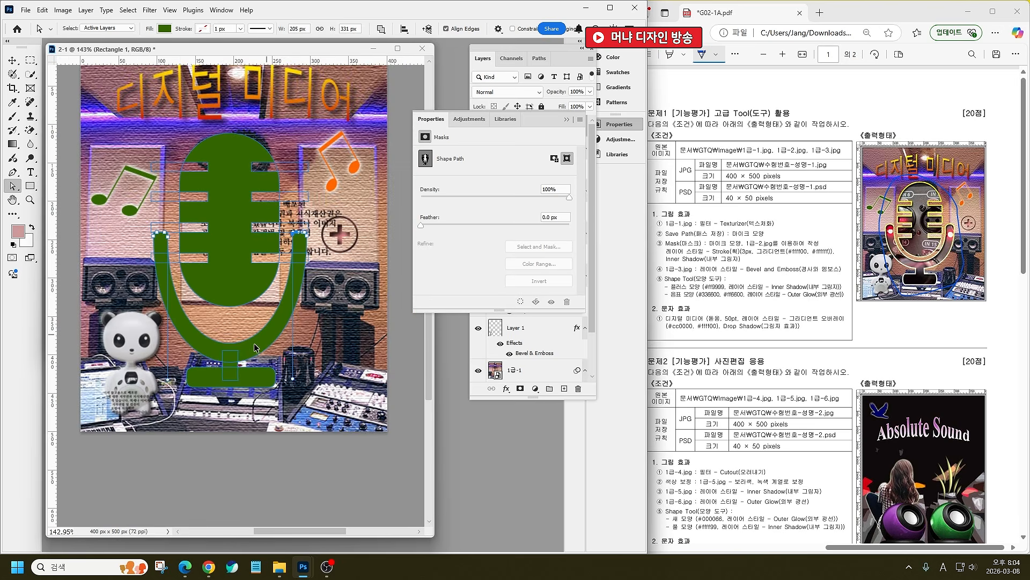
{"action": "scroll", "coordinate": [222, 323], "scroll_direction": "up", "scroll_amount": 1}
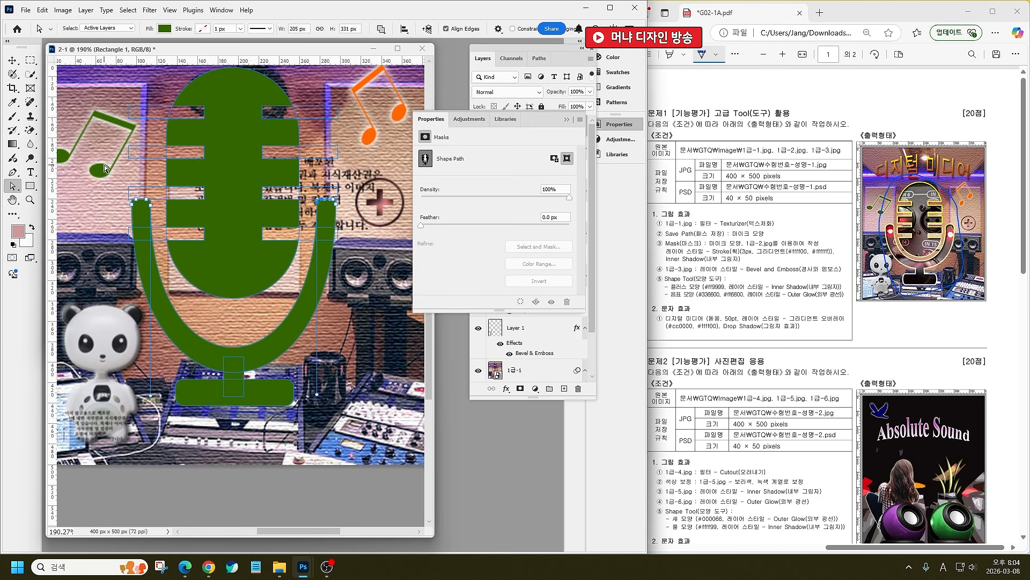
Step: Try to stretch the microphone body downward with only its left-side cutouts selected, and undo the transform
{"action": "left_click", "coordinate": [12, 60]}
{"action": "left_click", "coordinate": [296, 289]}
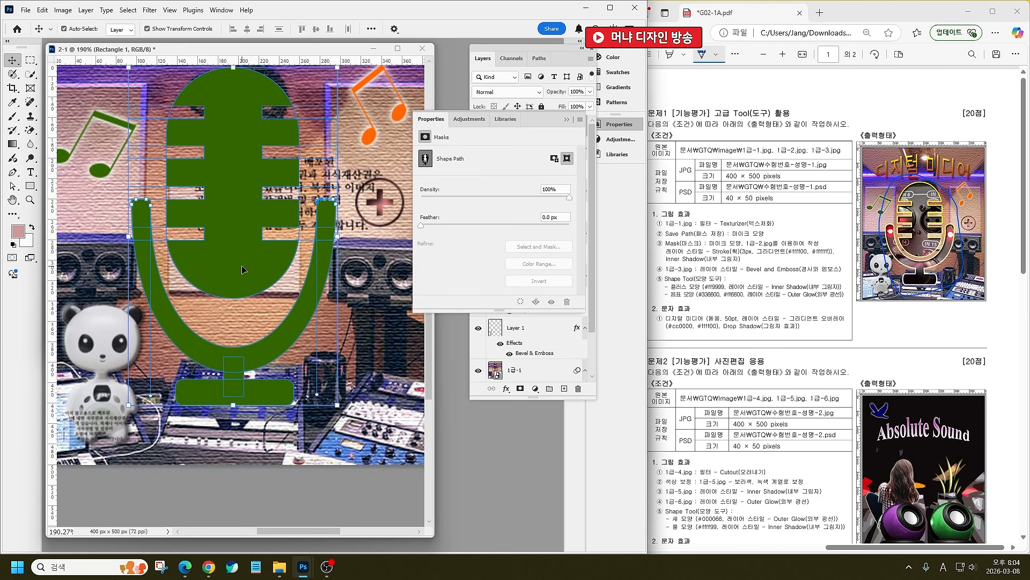
{"action": "right_click", "coordinate": [13, 187]}
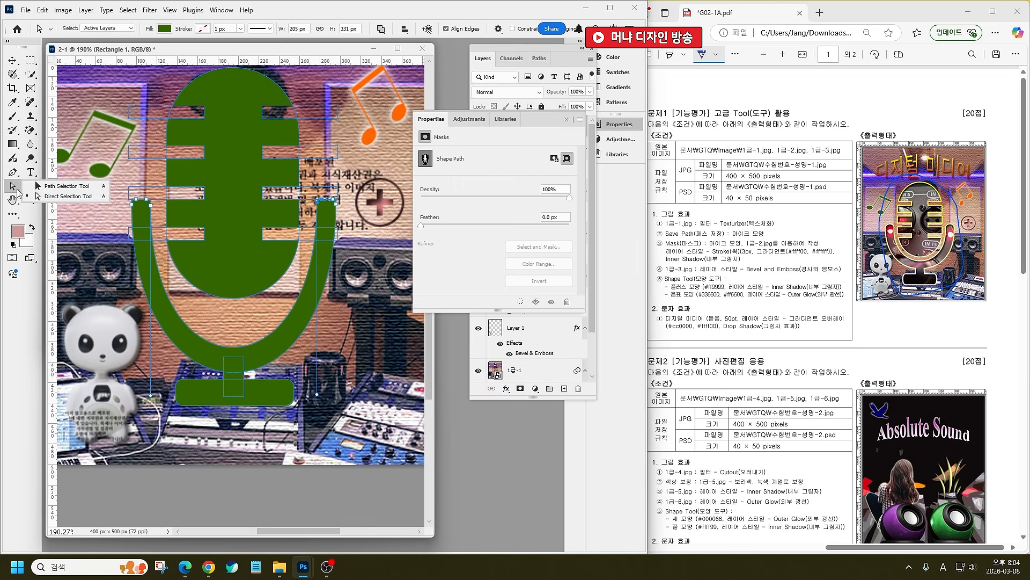
{"action": "left_click", "coordinate": [52, 185]}
{"action": "left_click_drag", "start_coordinate": [257, 322], "coordinate": [236, 196]}
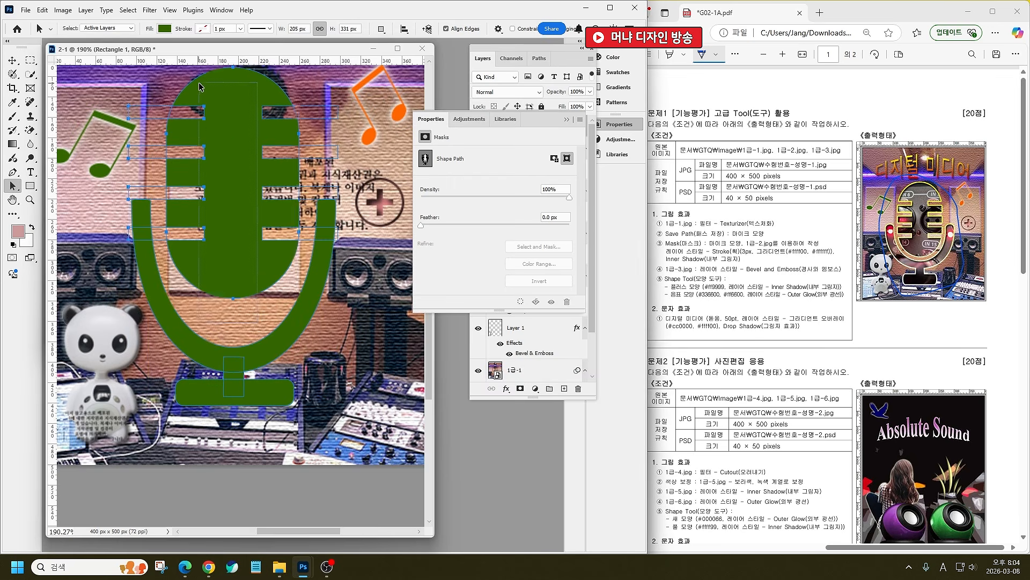
{"action": "key", "text": "ctrl+t"}
{"action": "left_click_drag", "start_coordinate": [214, 297], "coordinate": [215, 325]}
{"action": "key", "text": "Return"}
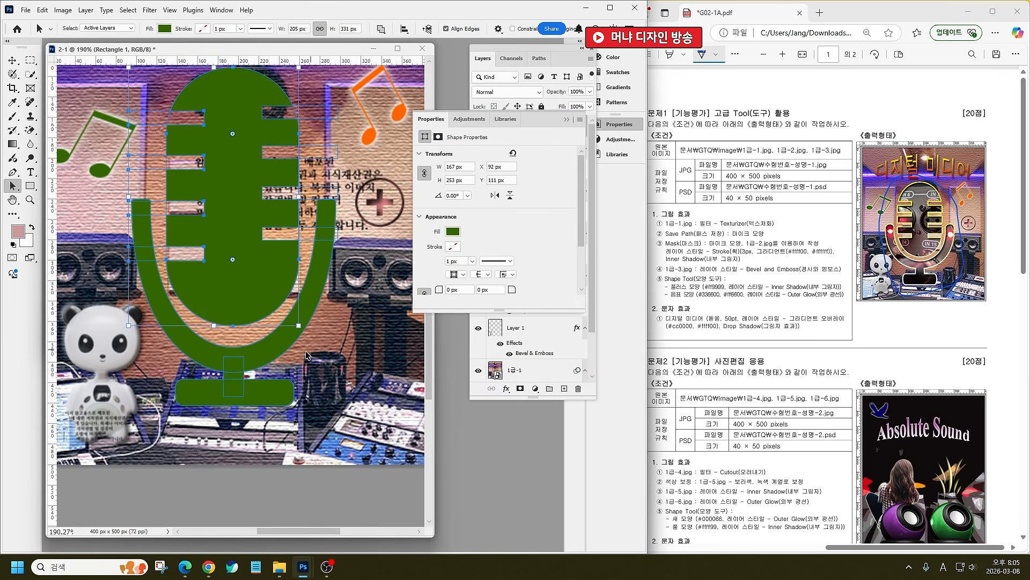
{"action": "key", "text": "ctrl+z"}
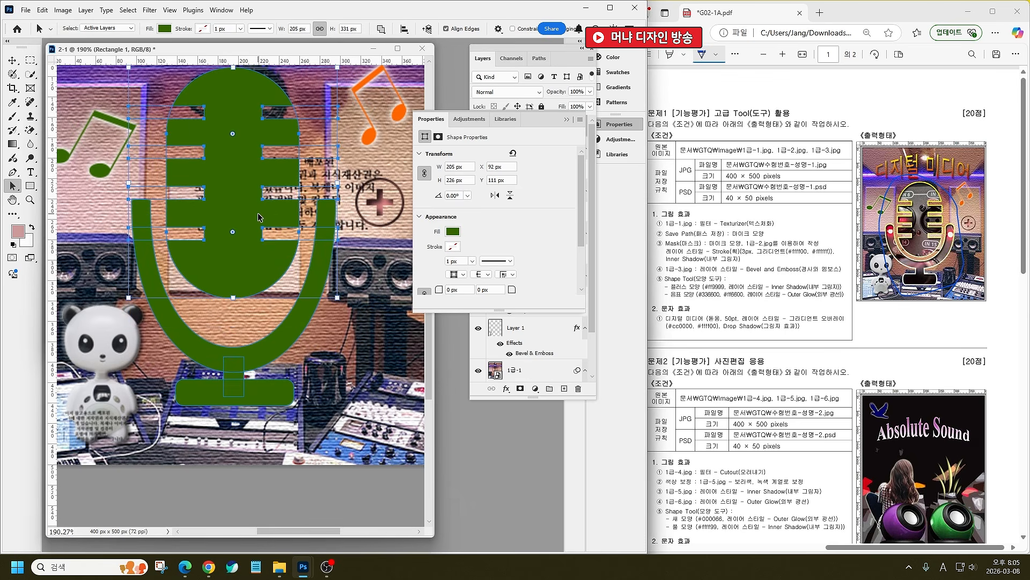
Step: Stretch the microphone body together with the cutouts on both sides downward to 111.5% height
{"action": "key", "text": "ctrl+t"}
{"action": "left_click_drag", "start_coordinate": [234, 297], "coordinate": [234, 325]}
{"action": "key", "text": "Return"}
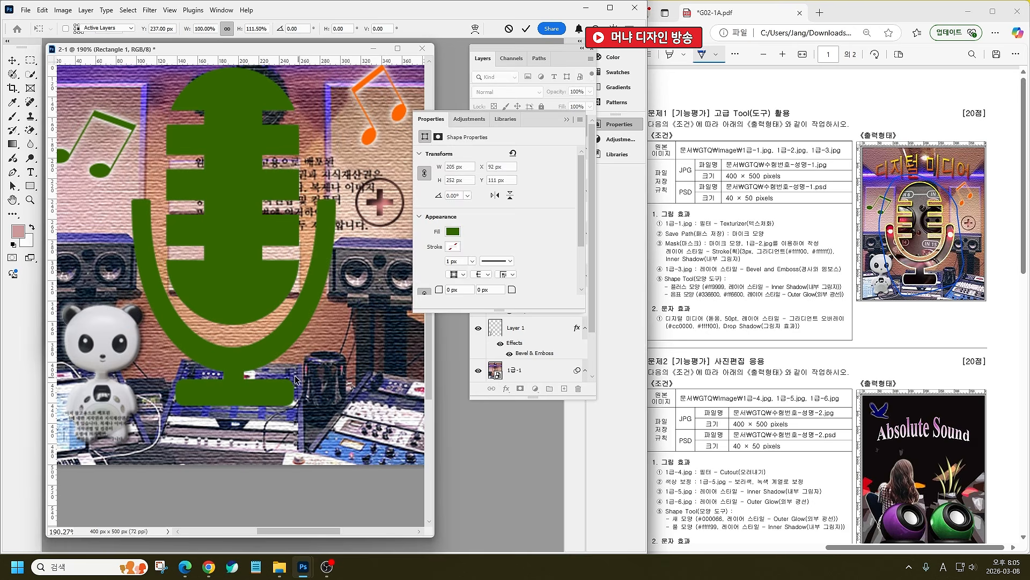
Step: Shorten the cradle arm slightly from its lower edge and widen it symmetrically to 107%
{"action": "left_click", "coordinate": [253, 346]}
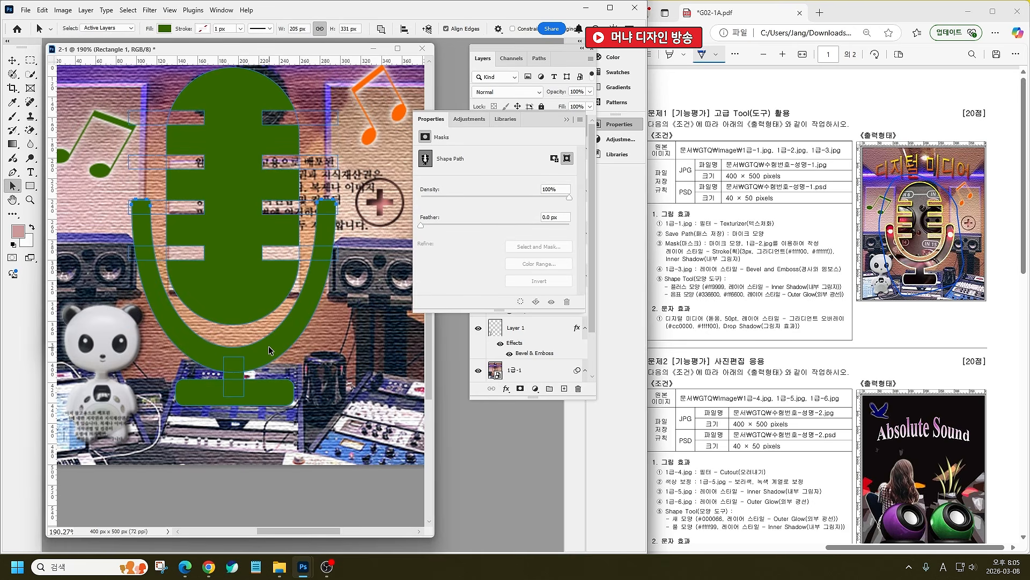
{"action": "key", "text": "ctrl+t"}
{"action": "left_click_drag", "start_coordinate": [234, 370], "coordinate": [237, 361]}
{"action": "key", "text": "Return"}
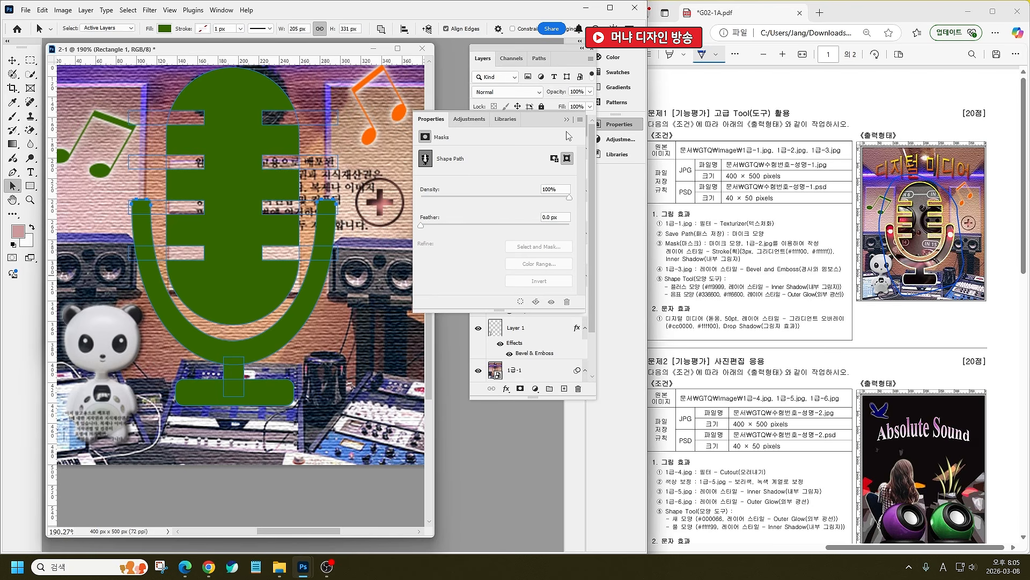
{"action": "key", "text": "ctrl+t"}
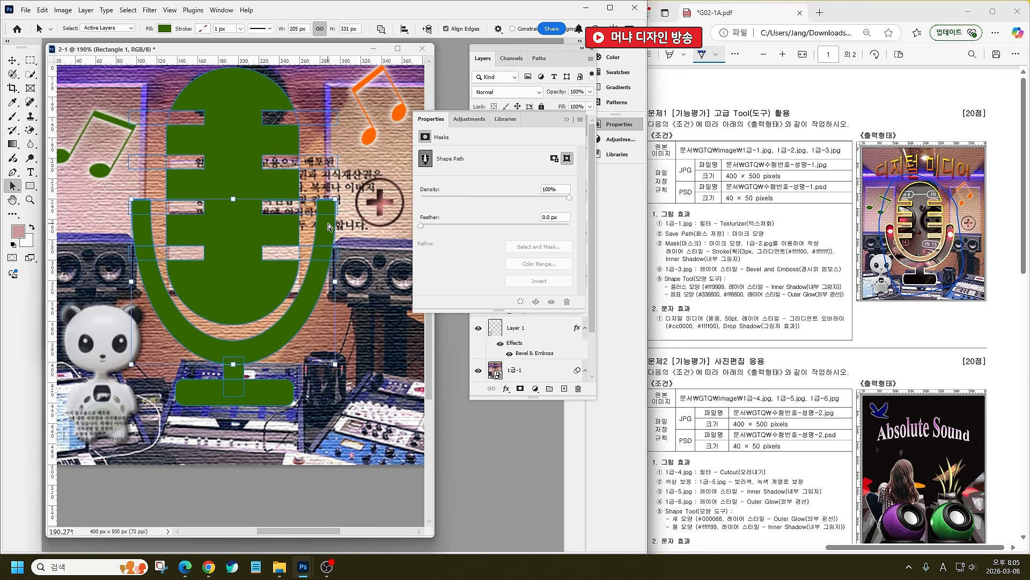
{"action": "left_click_drag", "start_coordinate": [336, 282], "coordinate": [343, 282]}
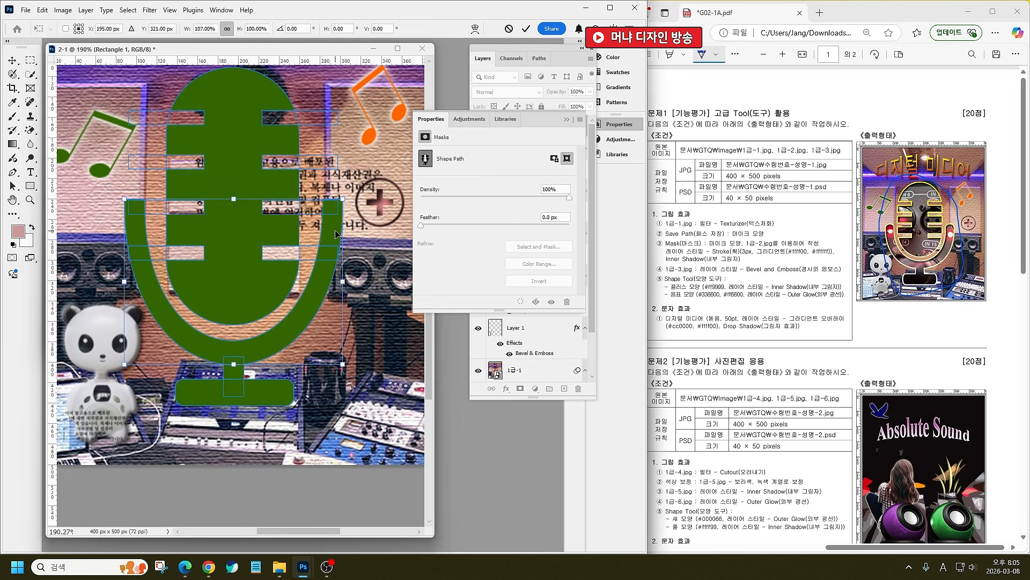
{"action": "key", "text": "Return"}
Step: Save the microphone's shape path under the name 마이크 모양, deselect the path and return to the layer list
{"action": "left_click", "coordinate": [566, 120]}
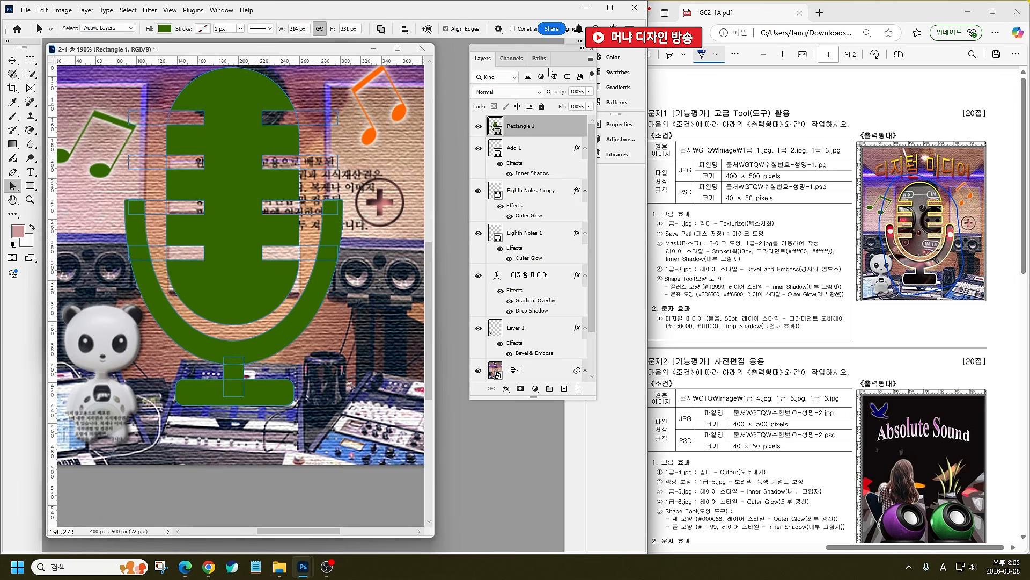
{"action": "left_click", "coordinate": [538, 61]}
{"action": "double_click", "coordinate": [518, 81]}
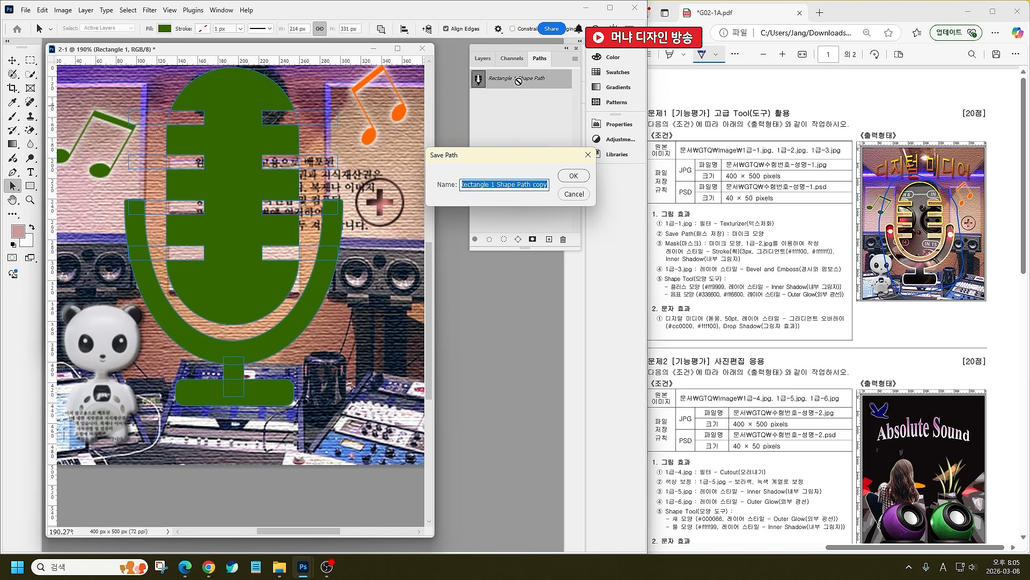
{"action": "type", "text": "마이크 모양"}
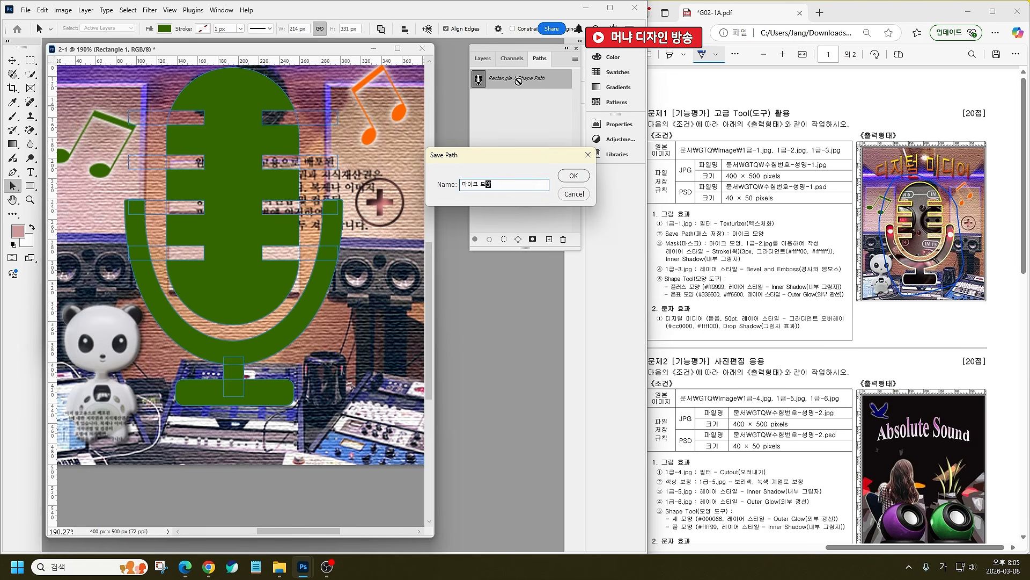
{"action": "key", "text": "Return"}
{"action": "left_click", "coordinate": [523, 176]}
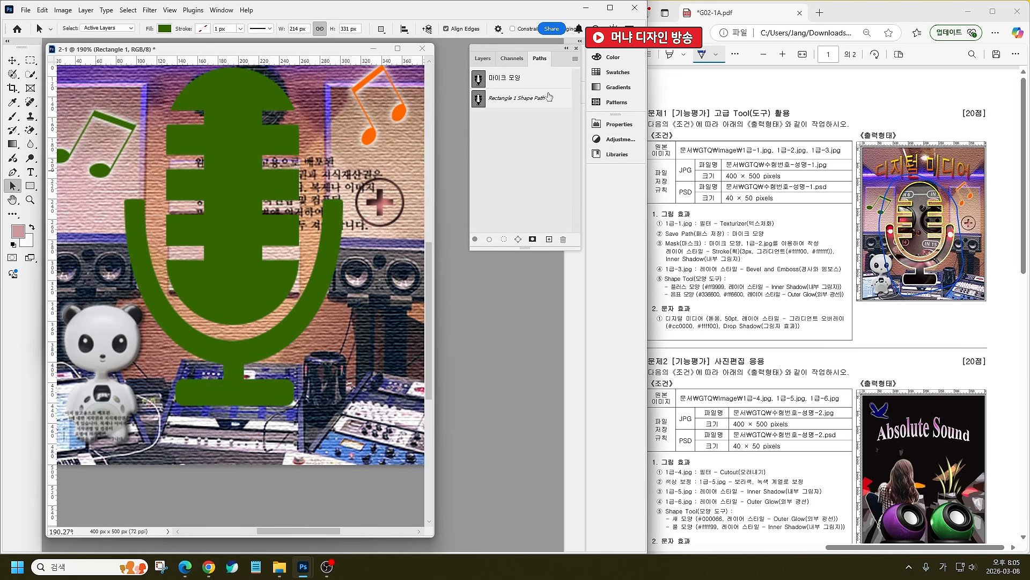
{"action": "left_click", "coordinate": [482, 58]}
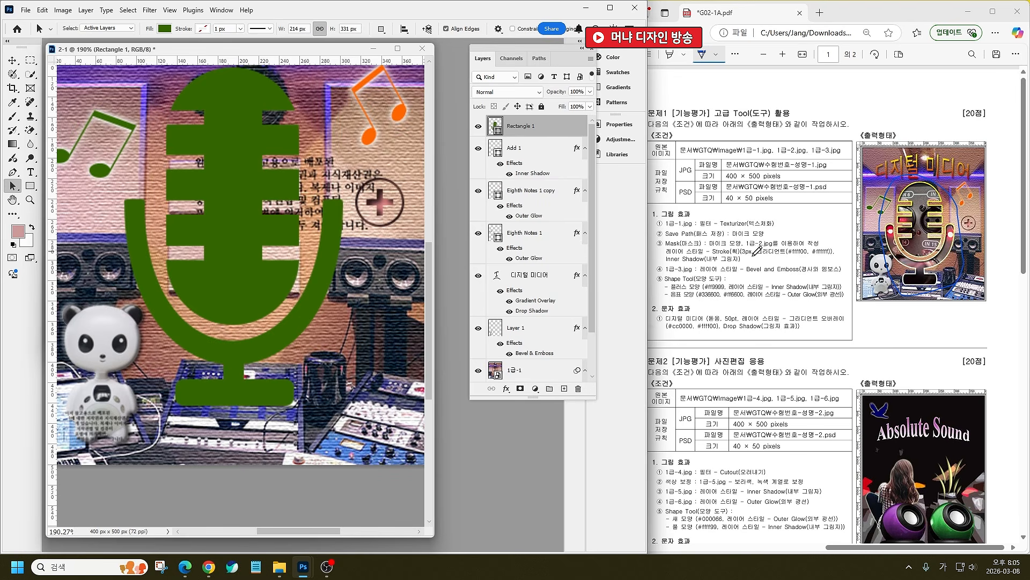
Step: Add a Stroke style with a gradient fill to the microphone shape and set the gradient's start color to ffff00
{"action": "left_click", "coordinate": [506, 389]}
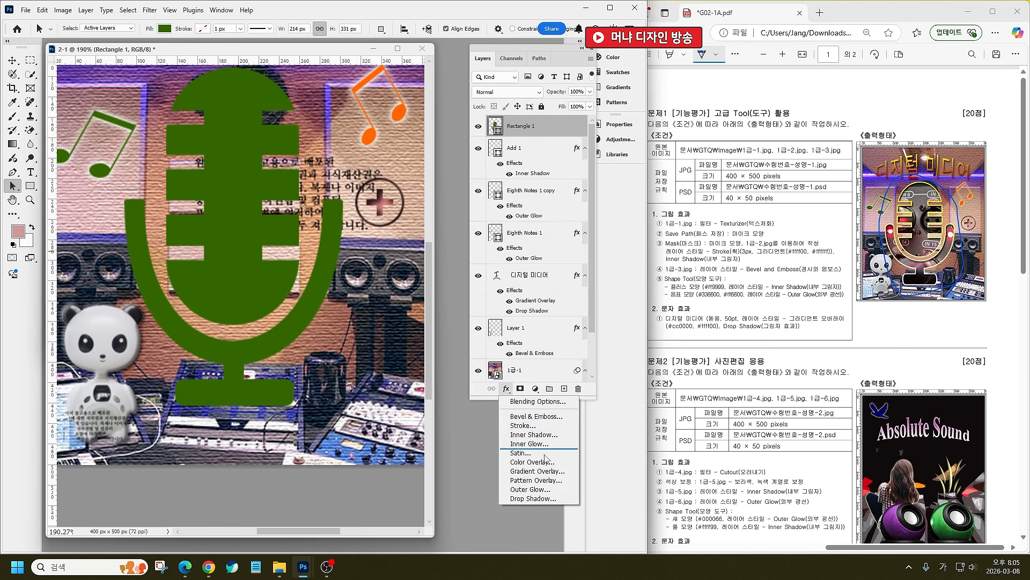
{"action": "left_click", "coordinate": [559, 420]}
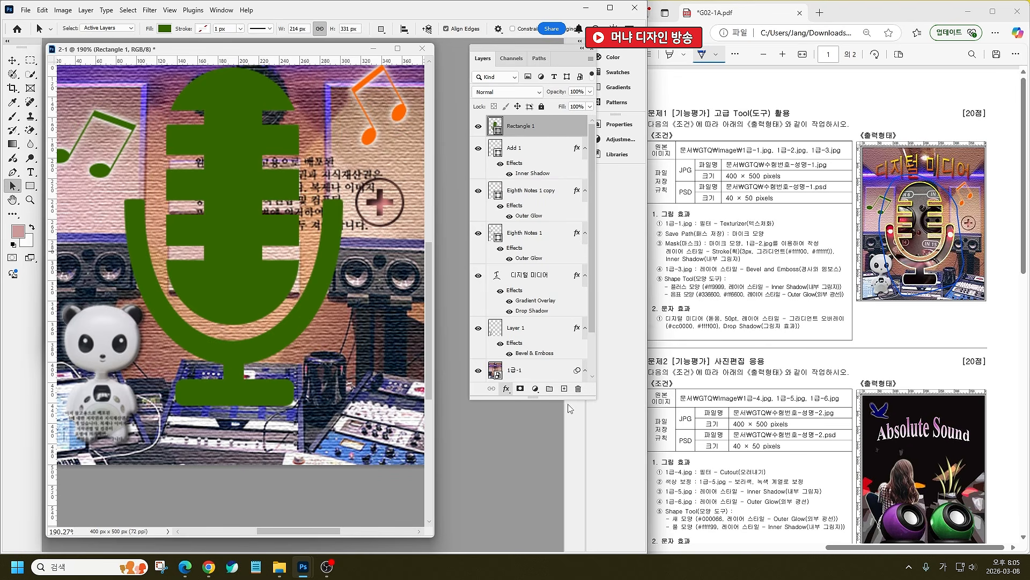
{"action": "left_click", "coordinate": [402, 366]}
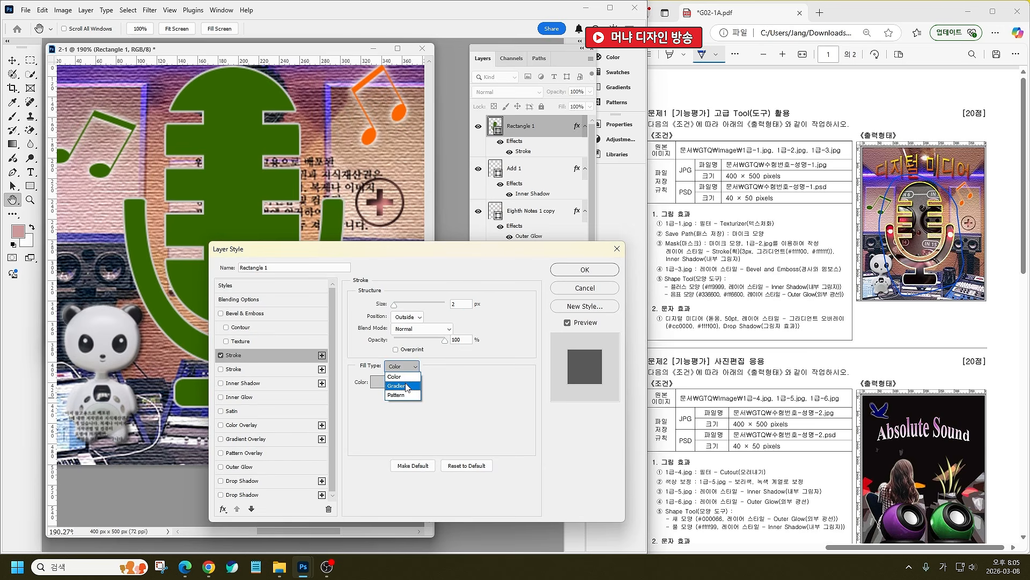
{"action": "left_click", "coordinate": [406, 378]}
{"action": "left_click", "coordinate": [407, 383]}
{"action": "double_click", "coordinate": [402, 281]}
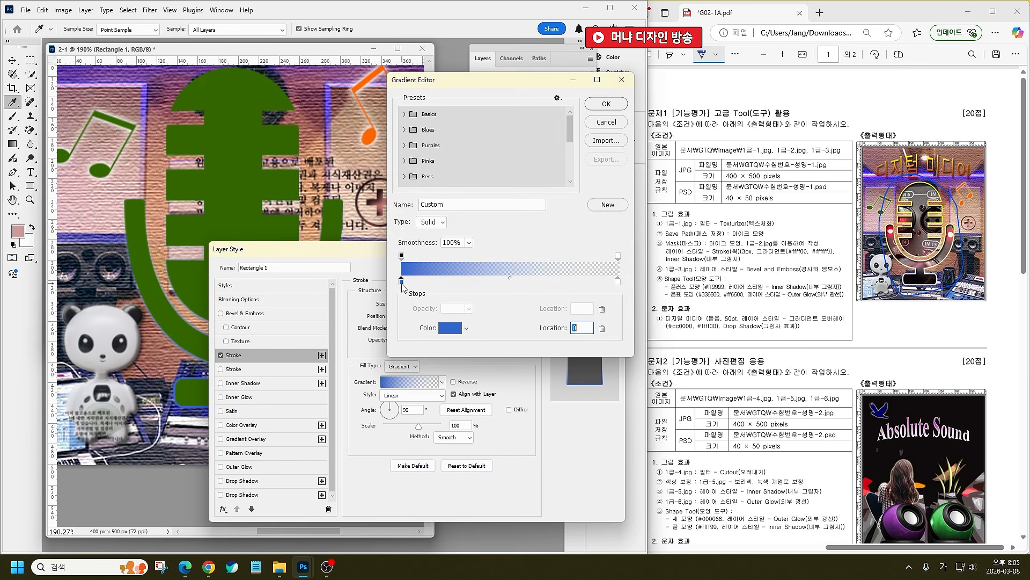
{"action": "type", "text": "ㄹ"}
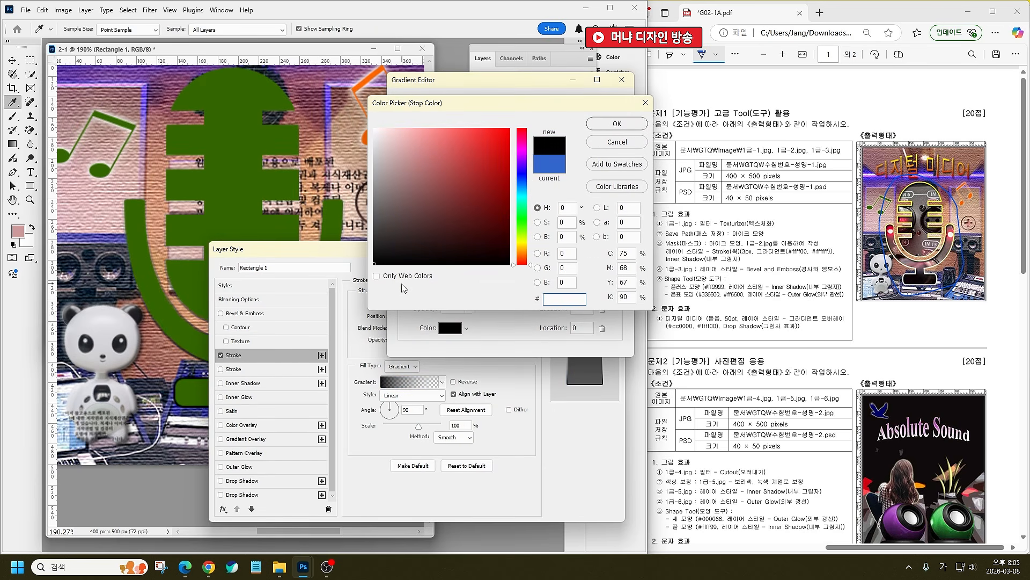
{"action": "type", "text": "ffff00"}
{"action": "key", "text": "Return"}
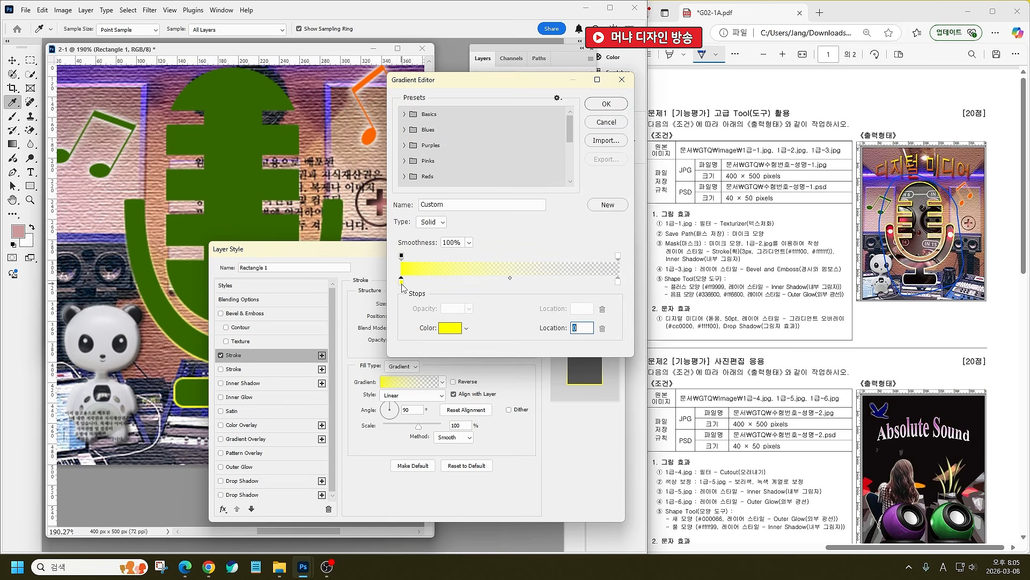
Step: Set the opacity of the stroke gradient's white end stop to 100% and accept the gradient
{"action": "double_click", "coordinate": [618, 283]}
{"action": "key", "text": "Escape"}
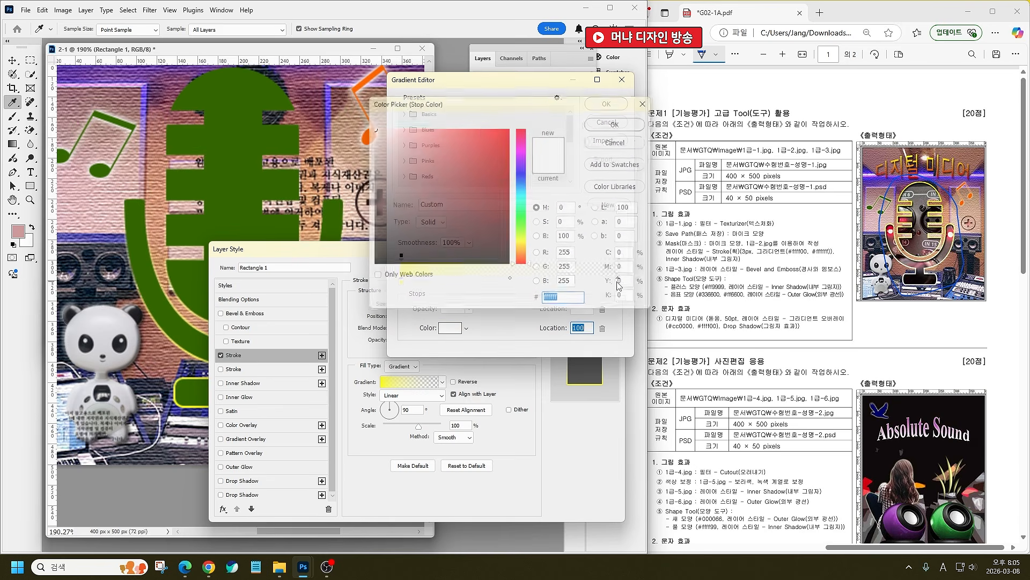
{"action": "left_click", "coordinate": [618, 256]}
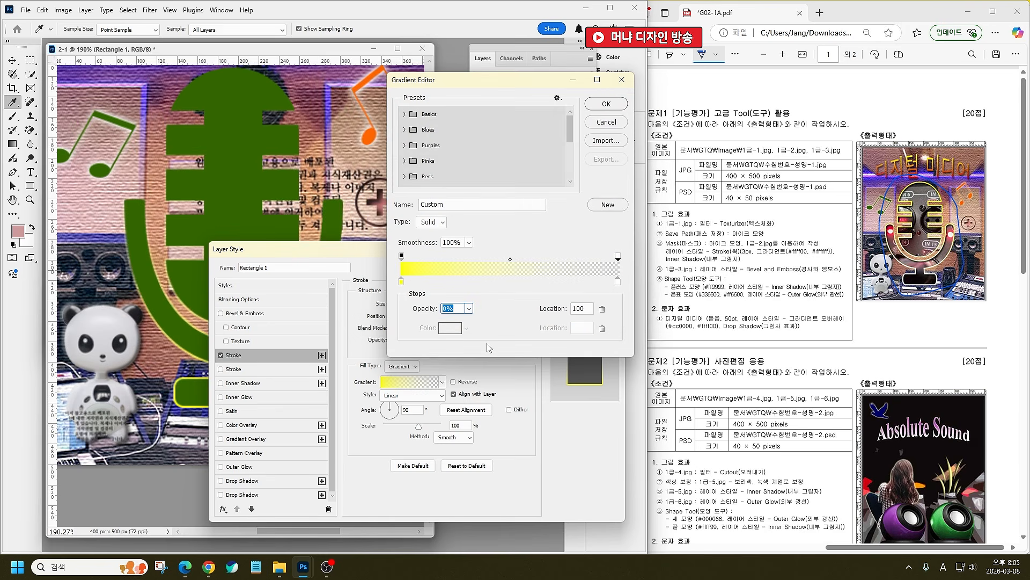
{"action": "type", "text": "1000"}
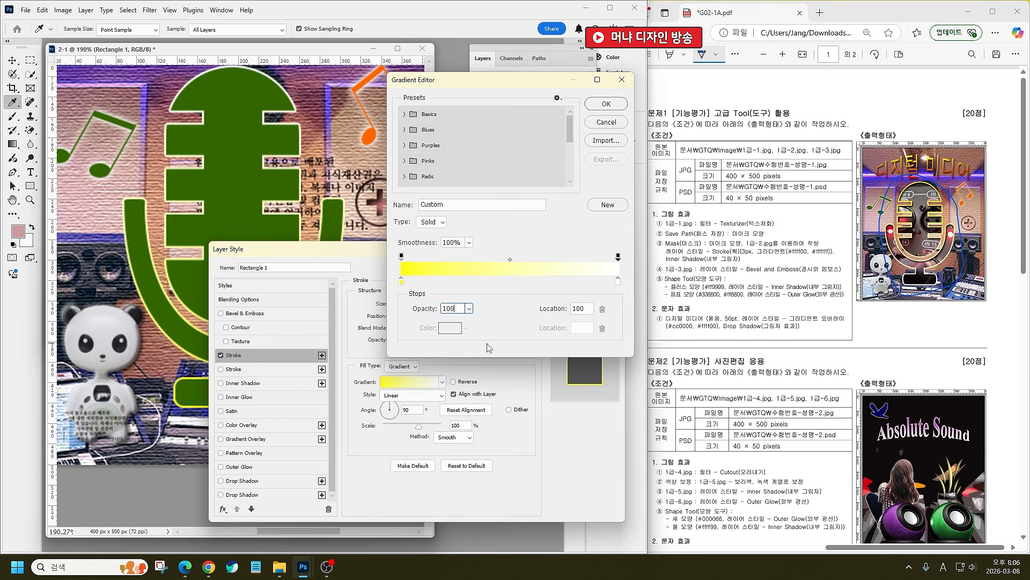
{"action": "key", "text": "Return"}
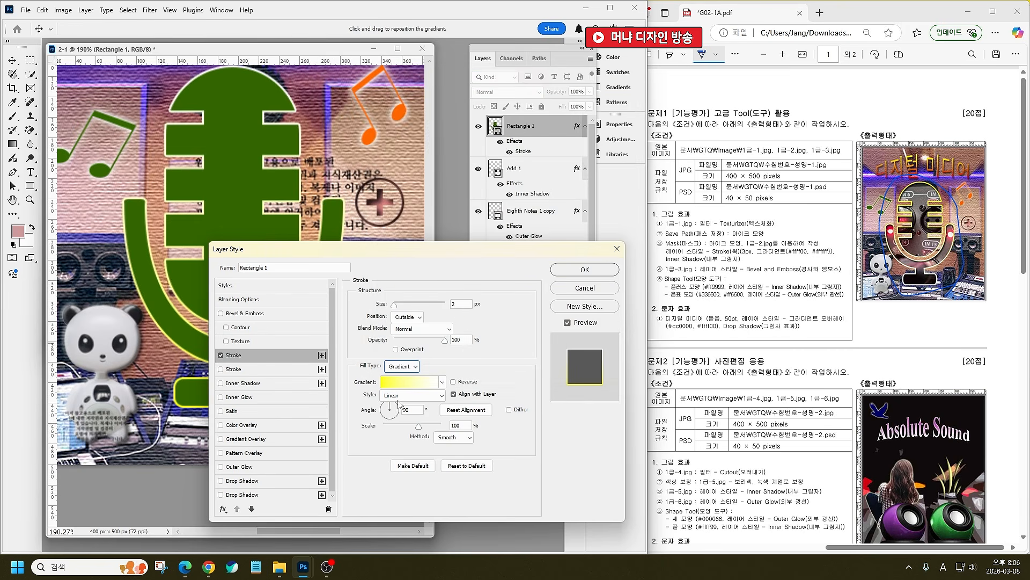
Step: Set the microphone stroke's gradient angle to -90° and its size to 3 px, and add an Inner Shadow
{"action": "left_click_drag", "start_coordinate": [391, 404], "coordinate": [390, 434]}
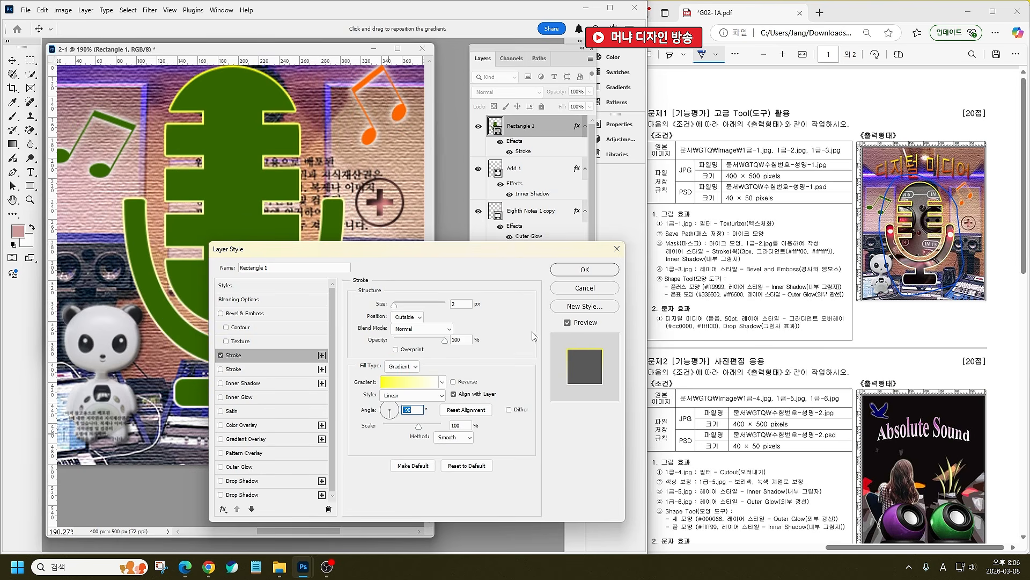
{"action": "left_click", "coordinate": [466, 304]}
{"action": "key", "text": "Up"}
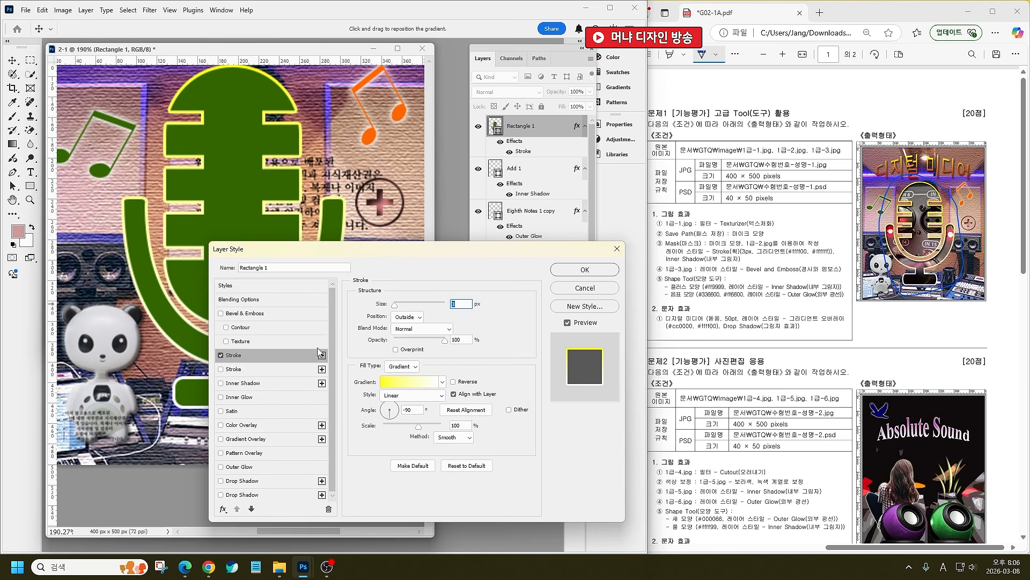
{"action": "left_click", "coordinate": [243, 382]}
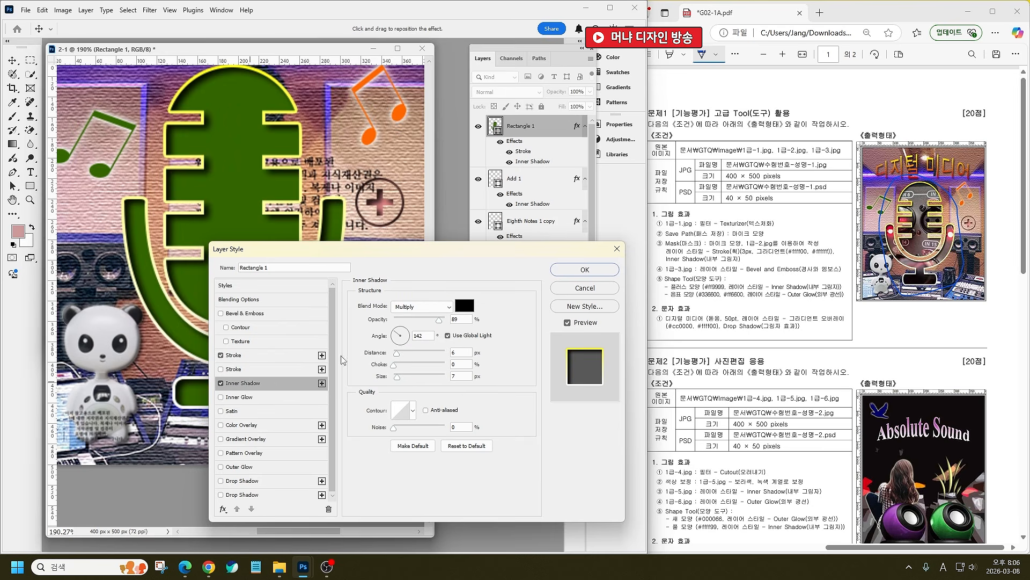
{"action": "left_click", "coordinate": [589, 268]}
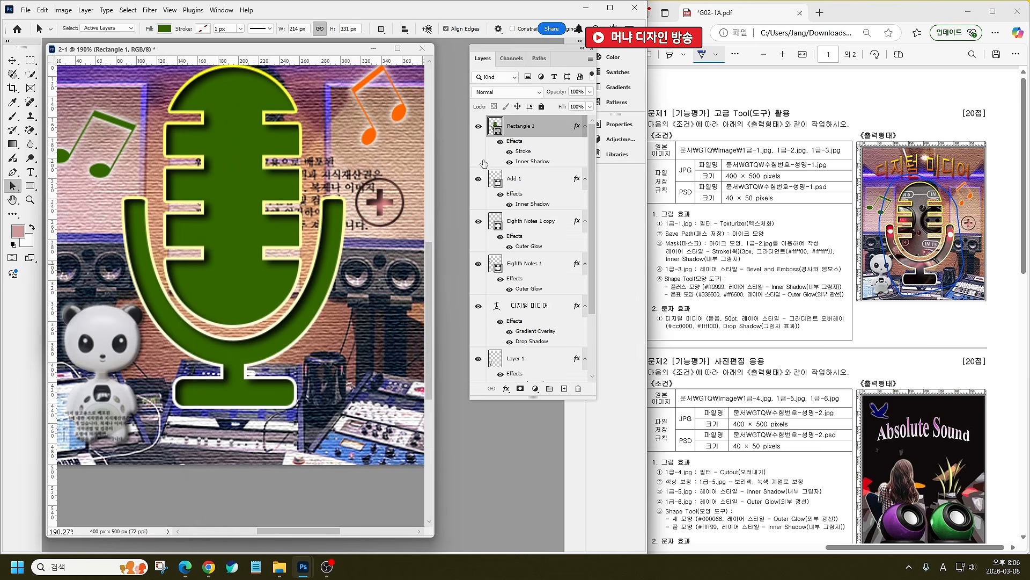
Step: Place the 1급-2 image embedded above the microphone shape and clip it to that shape
{"action": "left_click", "coordinate": [26, 10]}
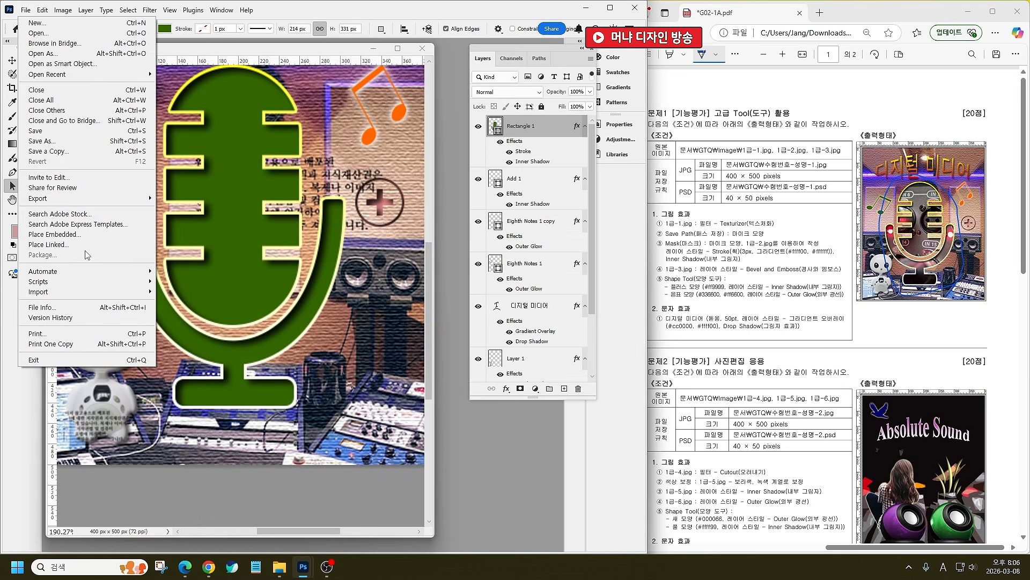
{"action": "left_click", "coordinate": [98, 234]}
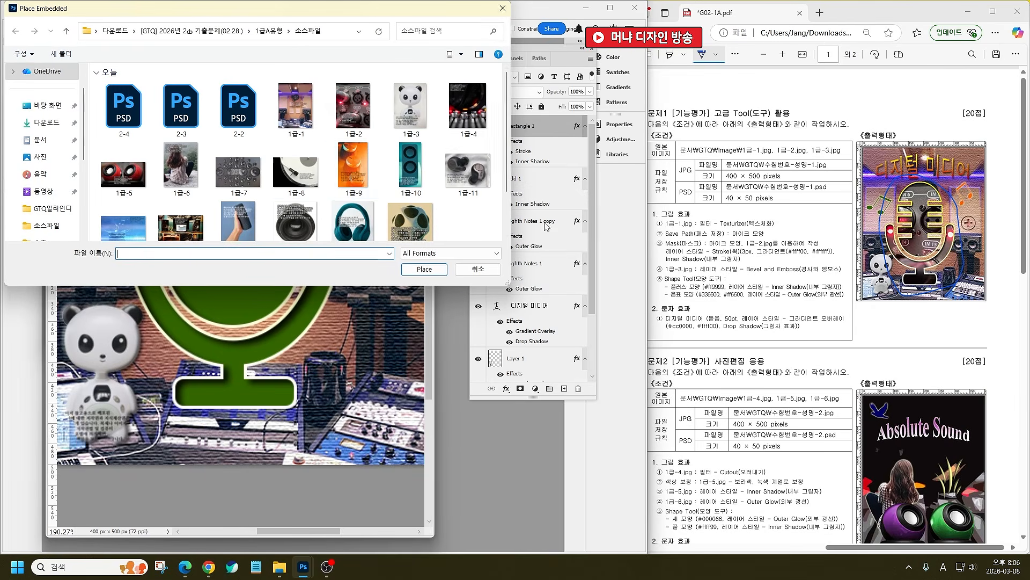
{"action": "double_click", "coordinate": [349, 106]}
{"action": "key", "text": "Return"}
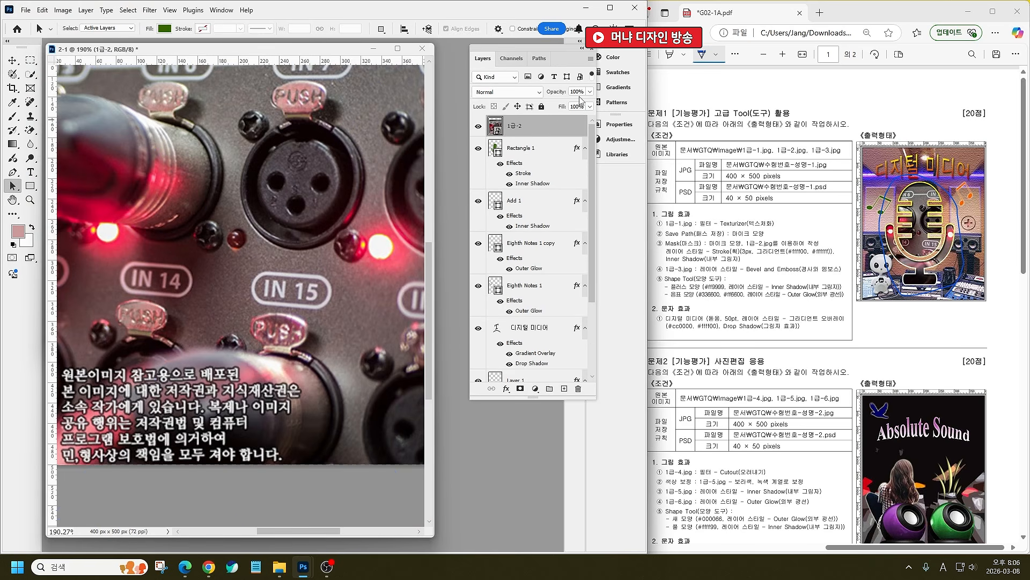
{"action": "right_click", "coordinate": [555, 124]}
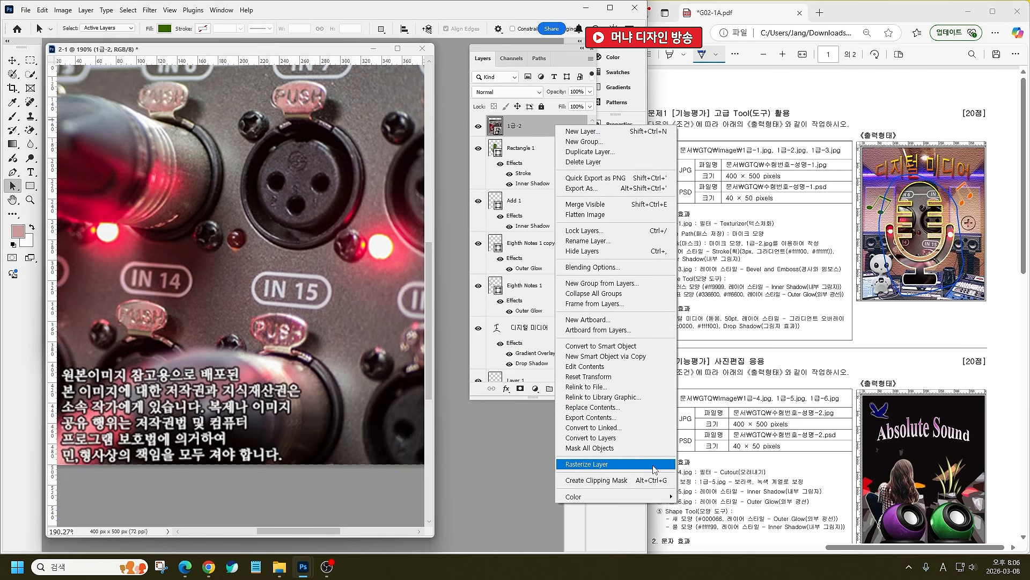
{"action": "left_click", "coordinate": [654, 469]}
{"action": "key", "text": "ctrl+alt+g"}
{"action": "scroll", "coordinate": [243, 311], "scroll_direction": "down", "scroll_amount": 3}
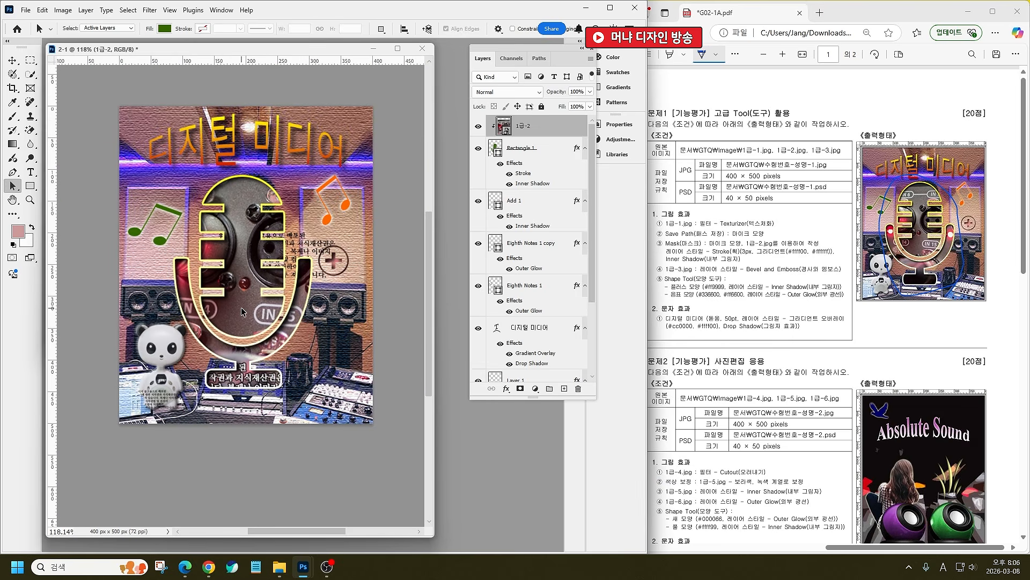
Step: Scale the clipped 1급-2 image to about 69% width and 70% height and position it inside the microphone
{"action": "left_click", "coordinate": [13, 60]}
{"action": "key", "text": "ctrl+t"}
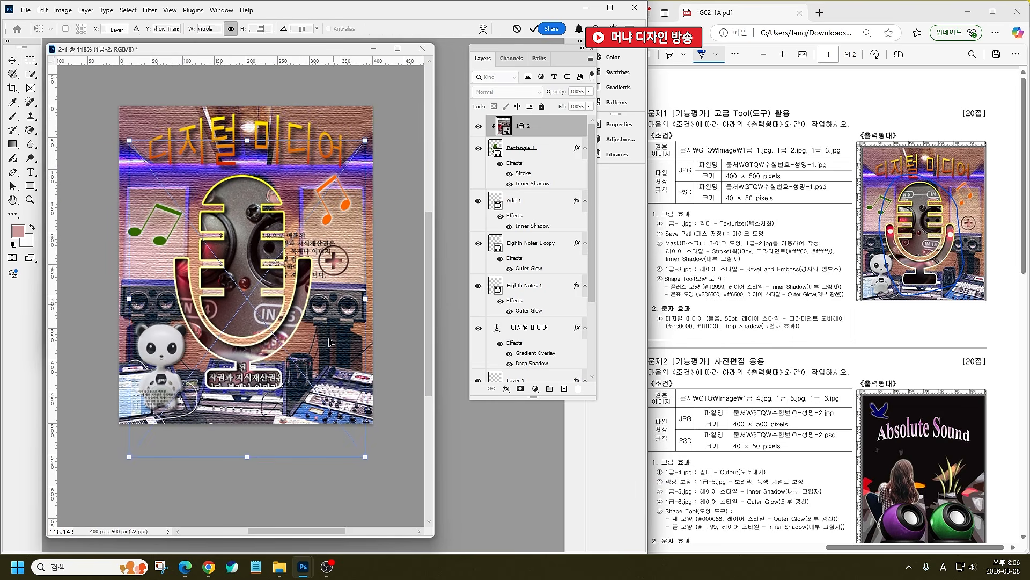
{"action": "left_click_drag", "start_coordinate": [248, 457], "coordinate": [253, 412]}
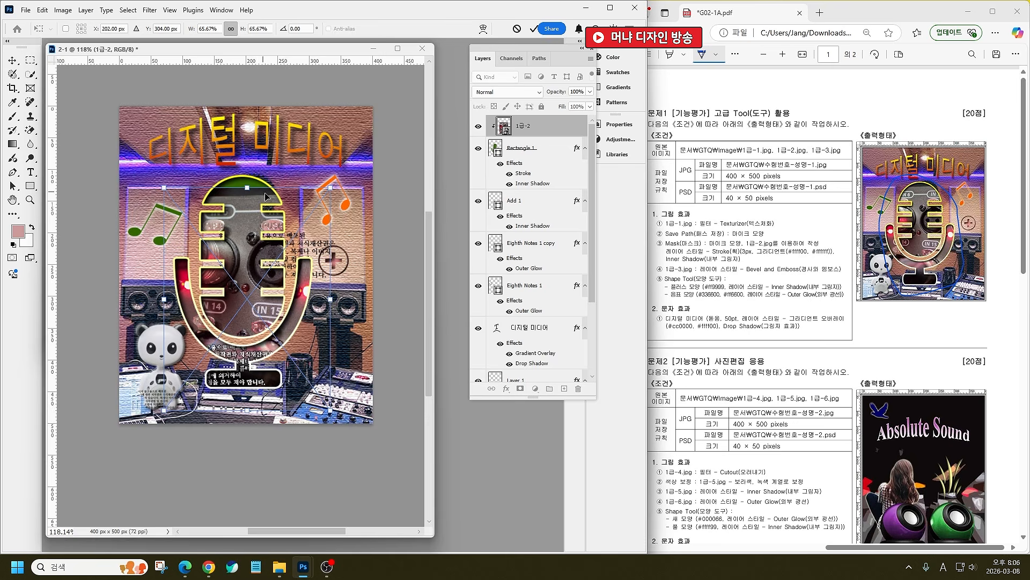
{"action": "left_click_drag", "start_coordinate": [247, 210], "coordinate": [248, 167]}
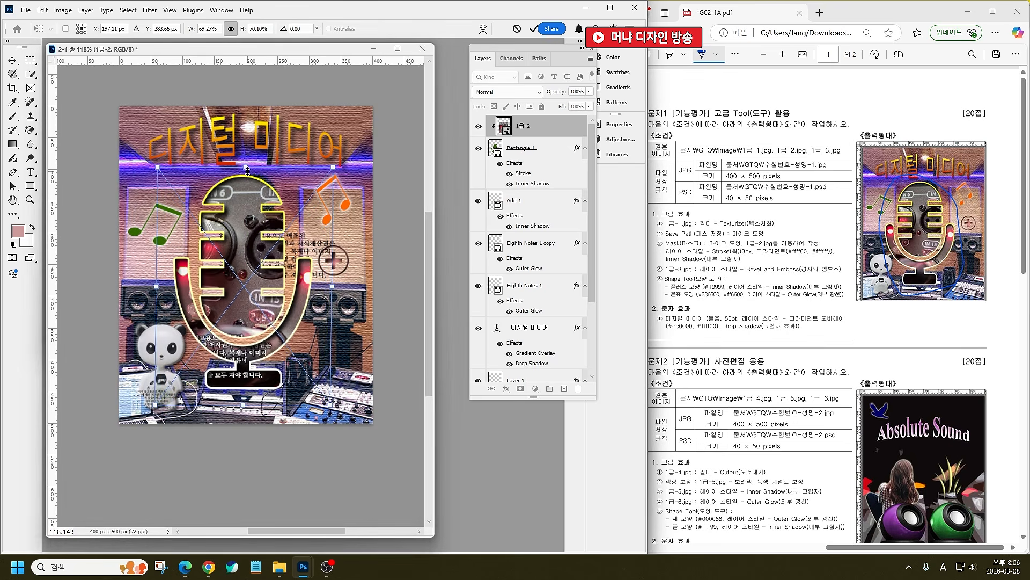
{"action": "left_click_drag", "start_coordinate": [245, 355], "coordinate": [244, 359]}
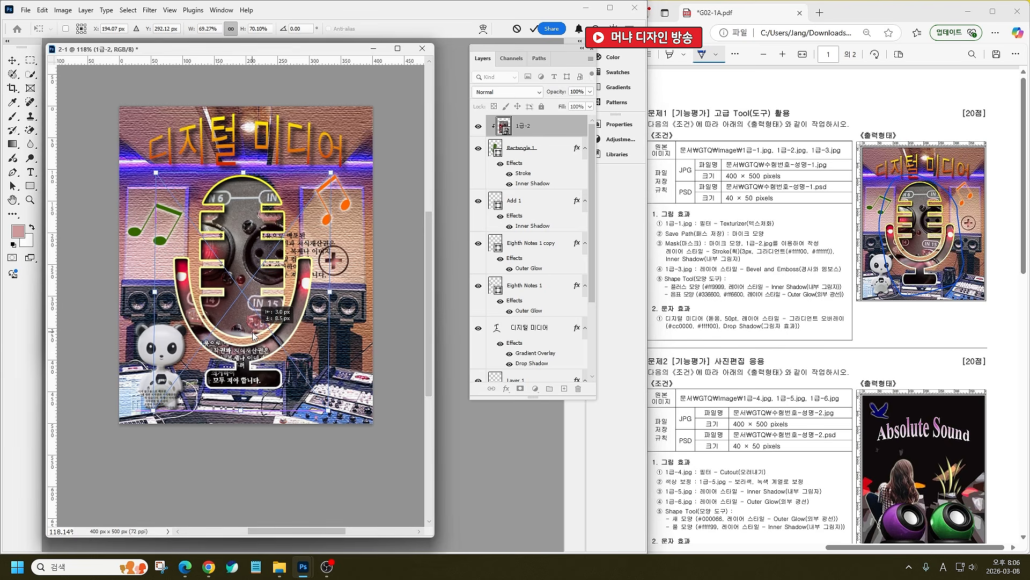
{"action": "key", "text": "Return"}
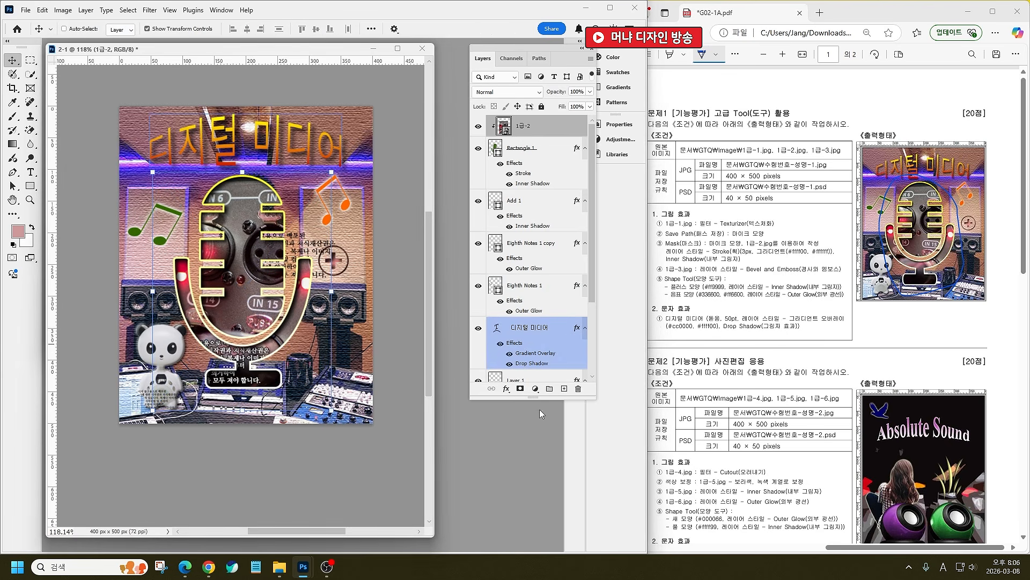
Step: Save the finished document as 2-1.psd
{"action": "key", "text": "ctrl+s"}
{"action": "key", "text": "Return"}
{"action": "key", "text": "Return"}
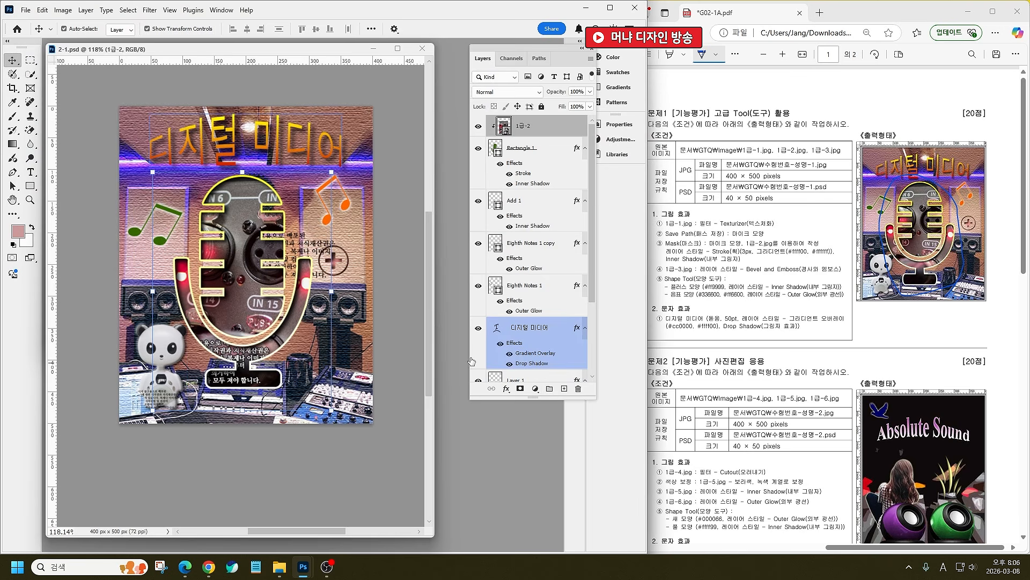
Step: Open the PSD files 2-2, 2-3 and 2-4 alongside 2-1
{"action": "key", "text": "ctrl+o"}
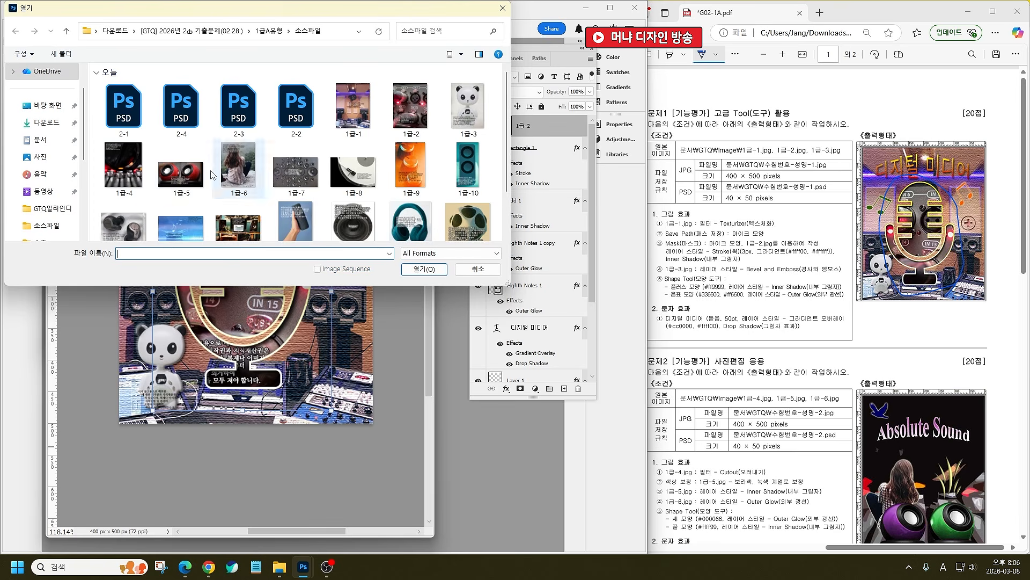
{"action": "left_click", "coordinate": [124, 107]}
{"action": "left_click", "coordinate": [309, 106], "text": "shift"}
{"action": "key", "text": "Return"}
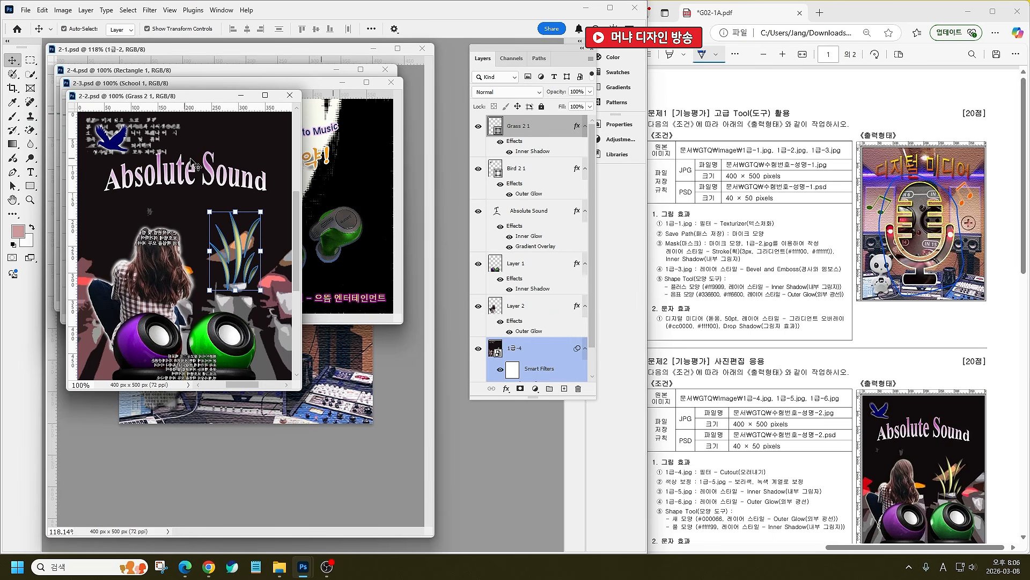
Step: Save a JPEG copy of the 2-2 document as 2-2 copy with maximum quality 12 and Baseline ("Standard") format
{"action": "left_click", "coordinate": [25, 10]}
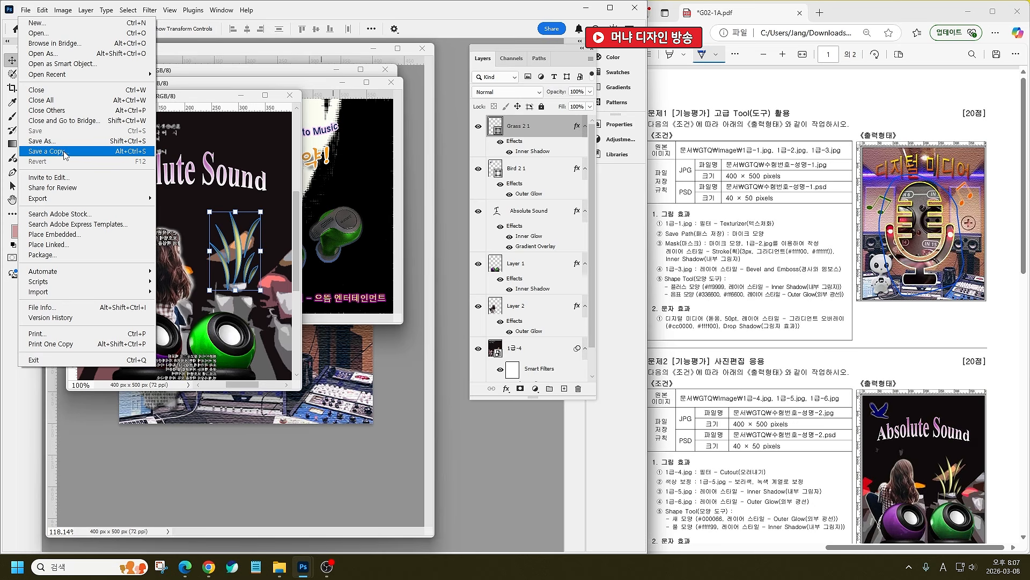
{"action": "left_click", "coordinate": [175, 99]}
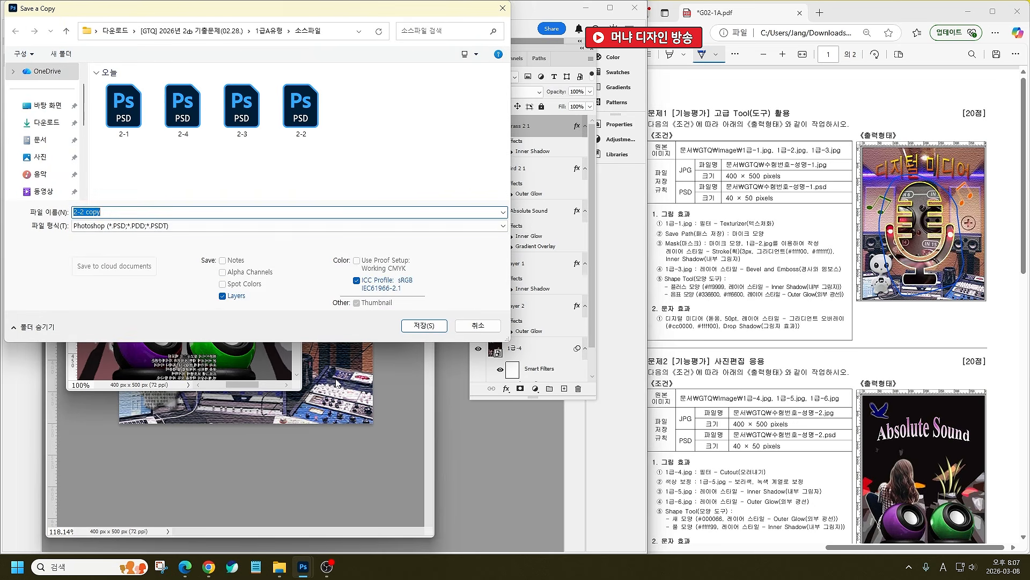
{"action": "left_click", "coordinate": [84, 226]}
{"action": "left_click", "coordinate": [150, 319]}
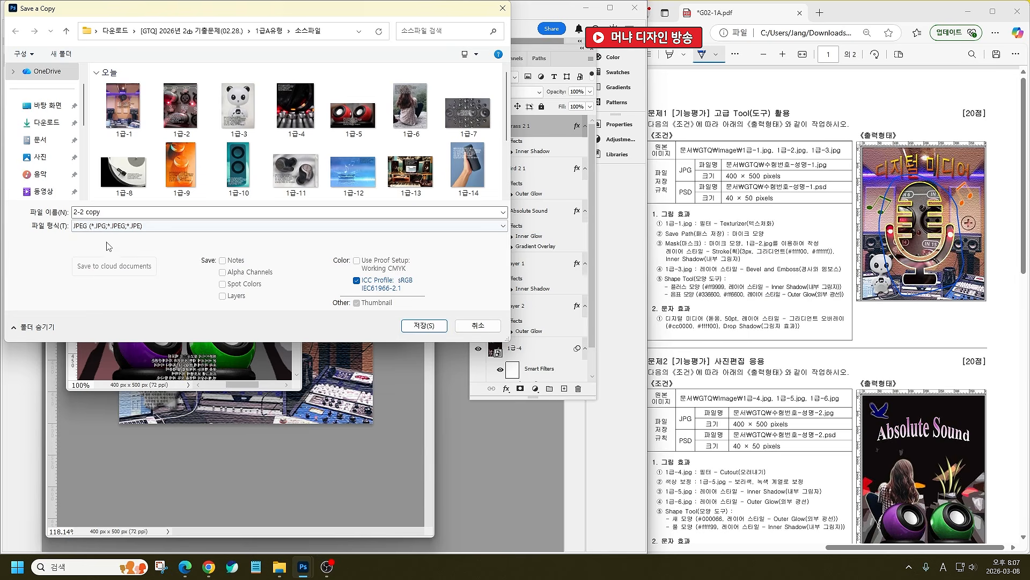
{"action": "left_click", "coordinate": [418, 322]}
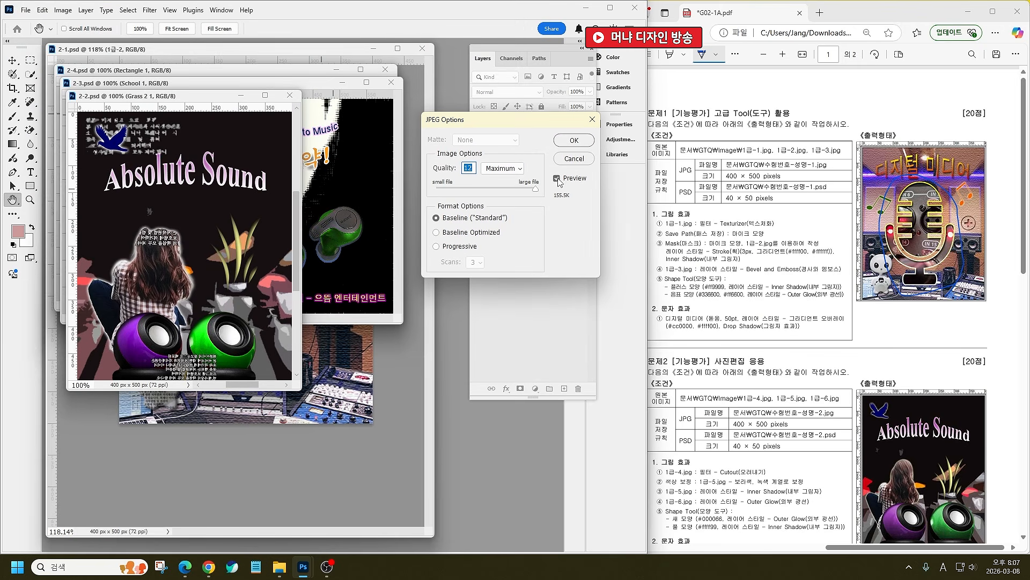
{"action": "left_click", "coordinate": [574, 141]}
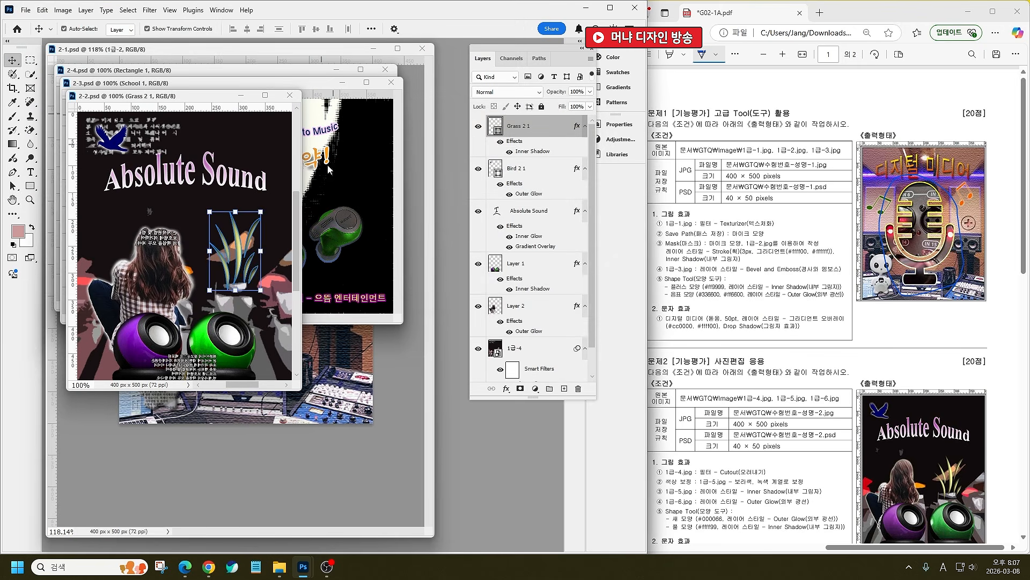
Step: Resize the 2-2 image to a width of 40 pixels, using pixel units, and save and close the document
{"action": "left_click", "coordinate": [63, 10]}
{"action": "left_click", "coordinate": [75, 92]}
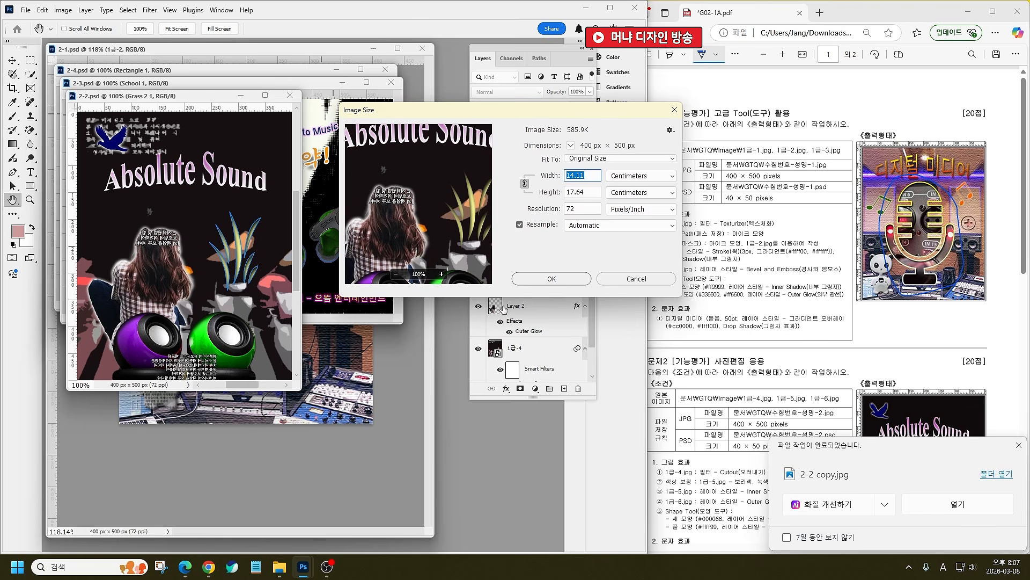
{"action": "left_click", "coordinate": [789, 537]}
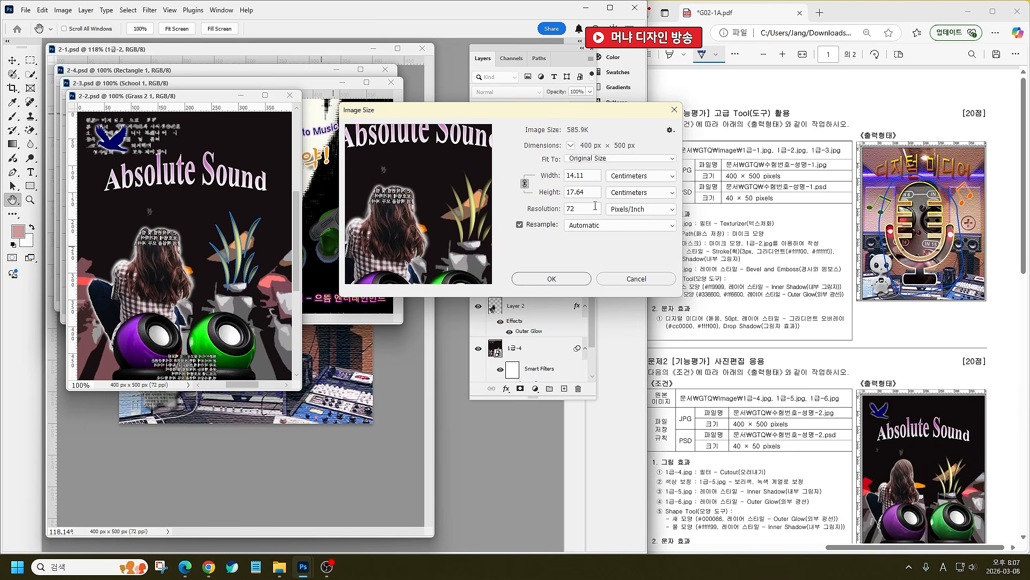
{"action": "left_click", "coordinate": [616, 177]}
{"action": "left_click", "coordinate": [625, 186]}
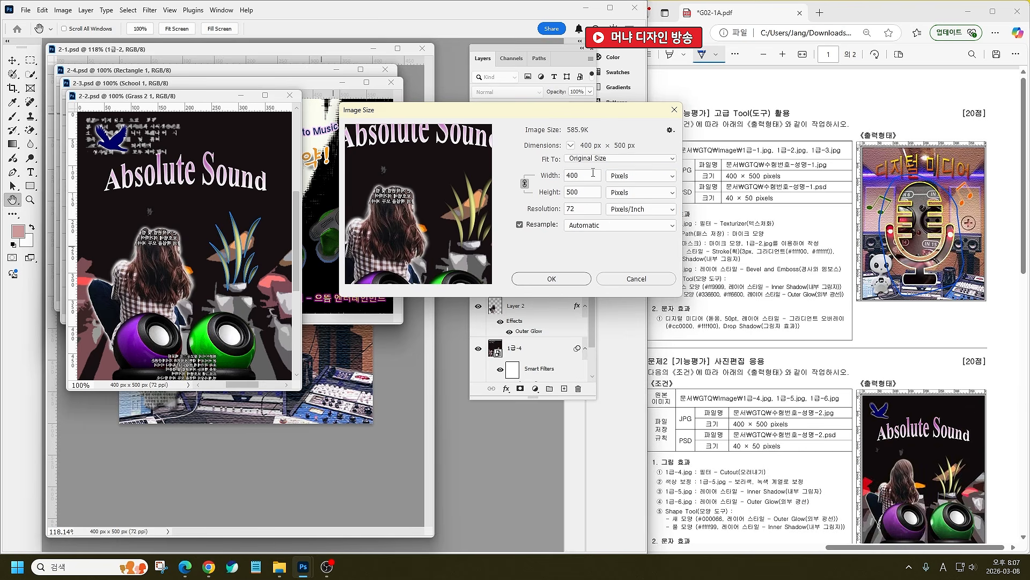
{"action": "left_click", "coordinate": [592, 173]}
{"action": "key", "text": "BackSpace"}
{"action": "key", "text": "Return"}
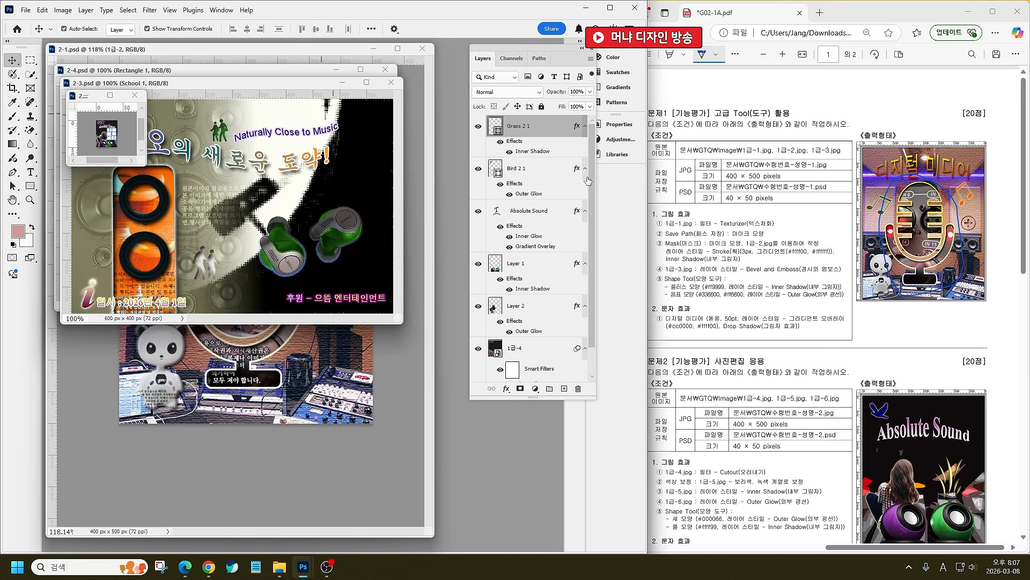
{"action": "key", "text": "ctrl+w"}
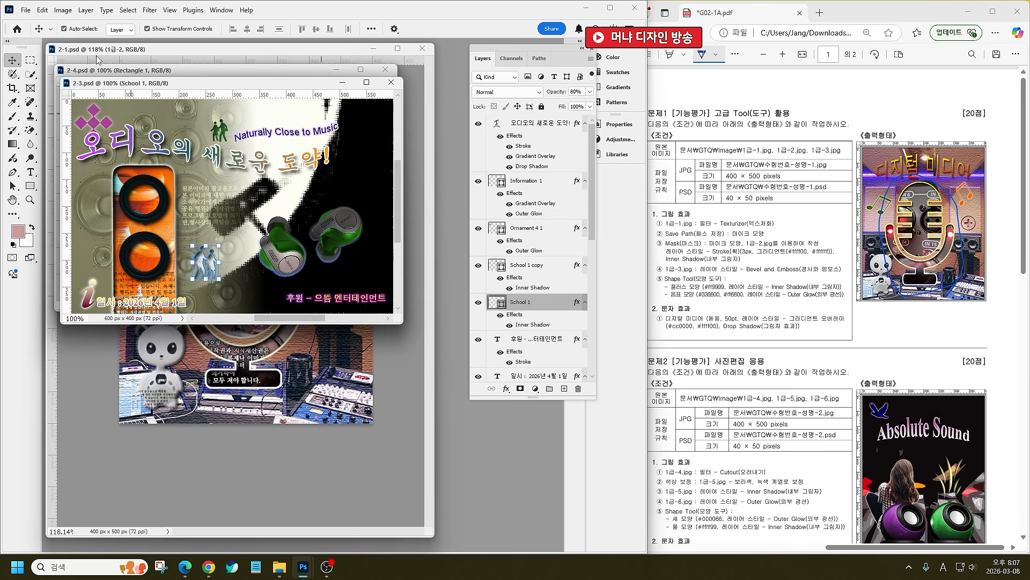
Step: Save a JPEG copy of the 2-3 document as 2-3 copy
{"action": "key", "text": "ctrl+alt+s"}
{"action": "left_click", "coordinate": [349, 301]}
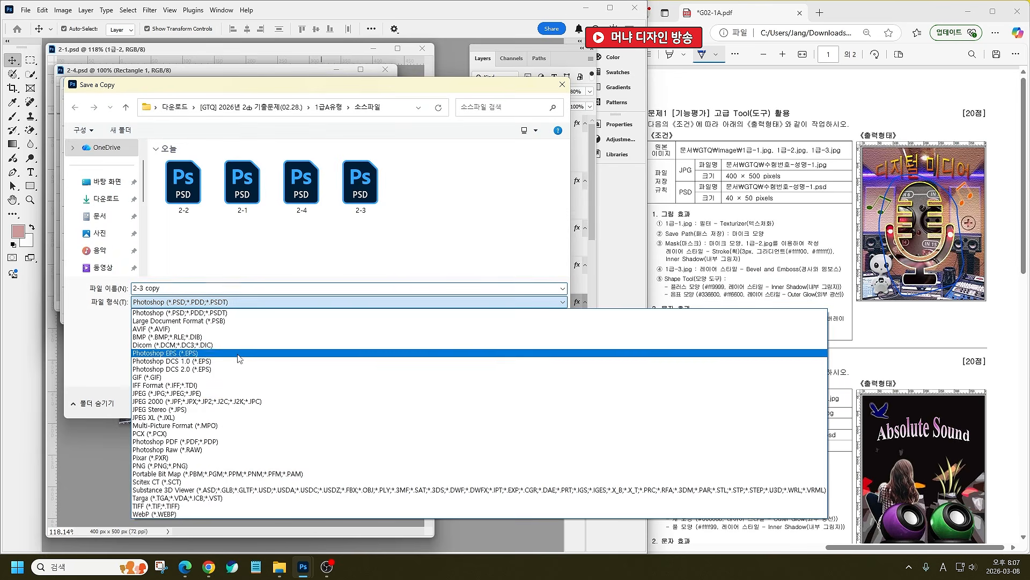
{"action": "left_click", "coordinate": [242, 395]}
{"action": "key", "text": "Return"}
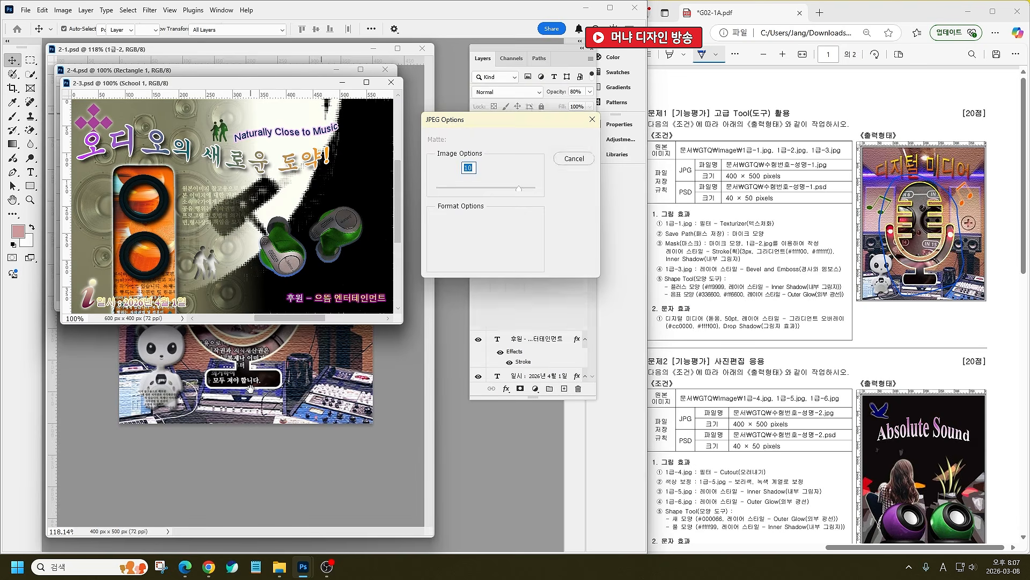
{"action": "key", "text": "Return"}
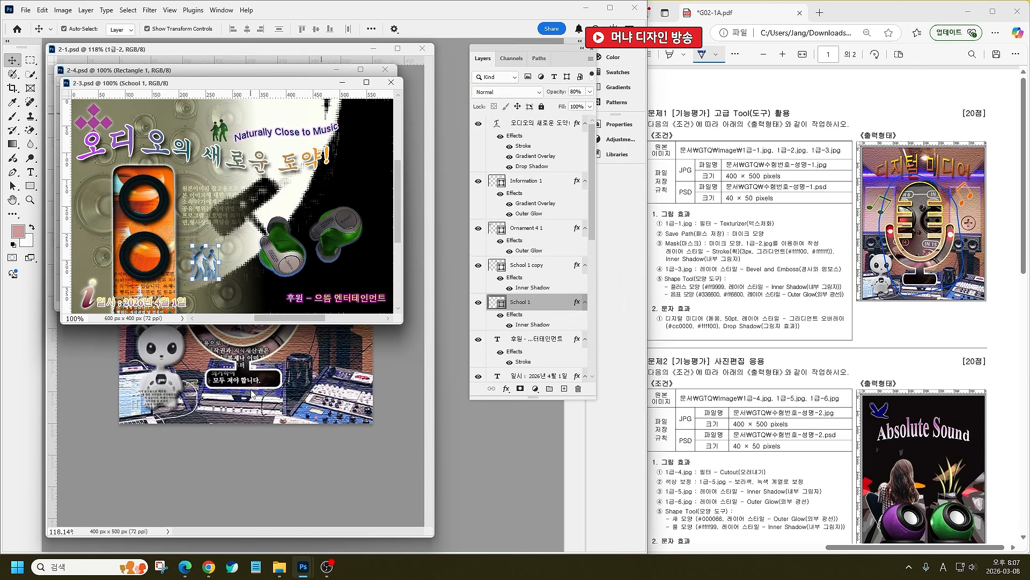
Step: Resize the 2-3 image to a width of 60 pixels, and save and close the document
{"action": "left_click", "coordinate": [63, 9]}
{"action": "left_click", "coordinate": [78, 92]}
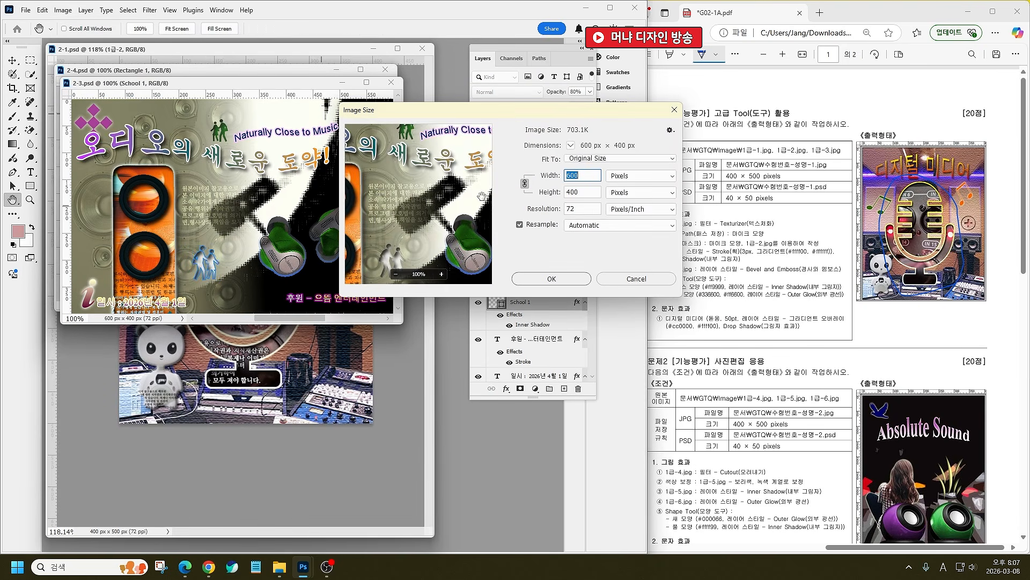
{"action": "type", "text": "60"}
{"action": "key", "text": "Return"}
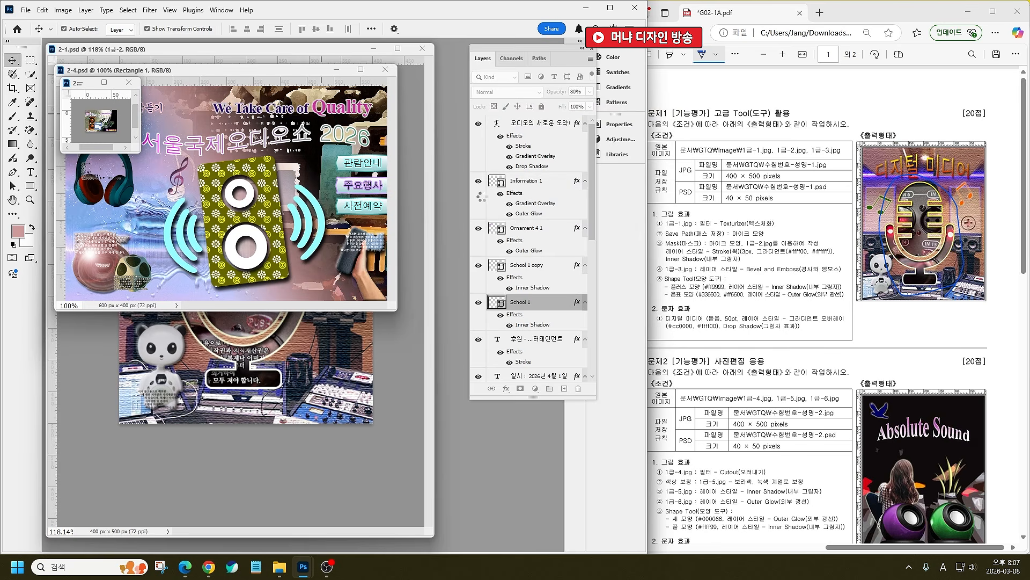
{"action": "left_click", "coordinate": [159, 71]}
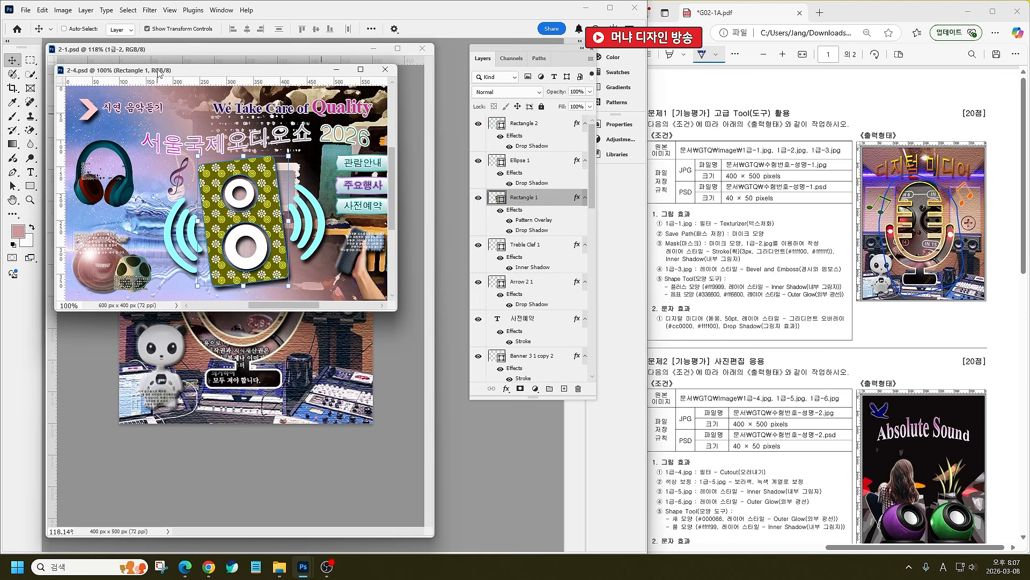
Step: Save a JPEG copy of the 2-4 document as 2-4 copy
{"action": "key", "text": "ctrl+alt+s"}
{"action": "left_click", "coordinate": [247, 288]}
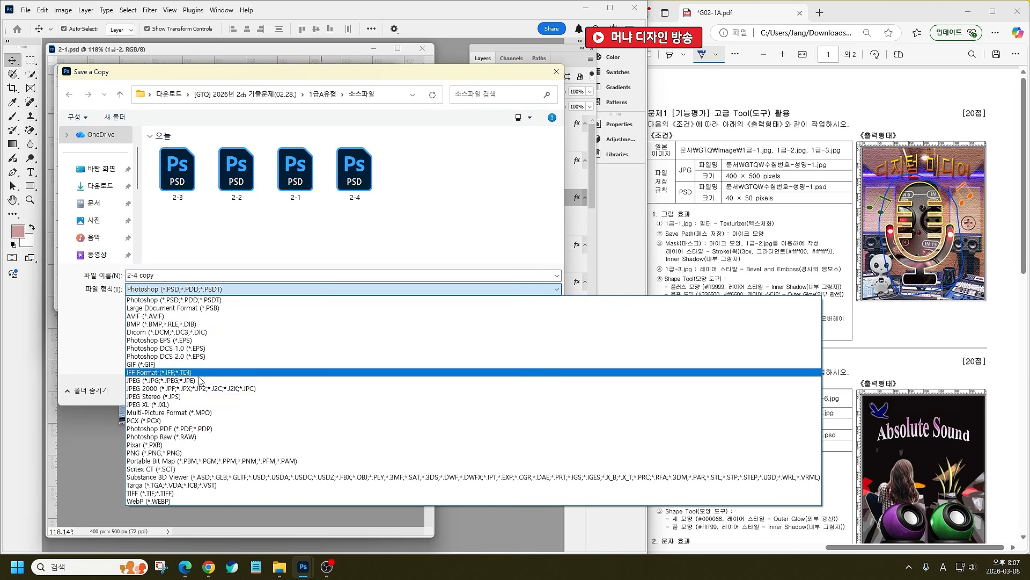
{"action": "left_click", "coordinate": [218, 375]}
{"action": "key", "text": "Return"}
{"action": "key", "text": "Return"}
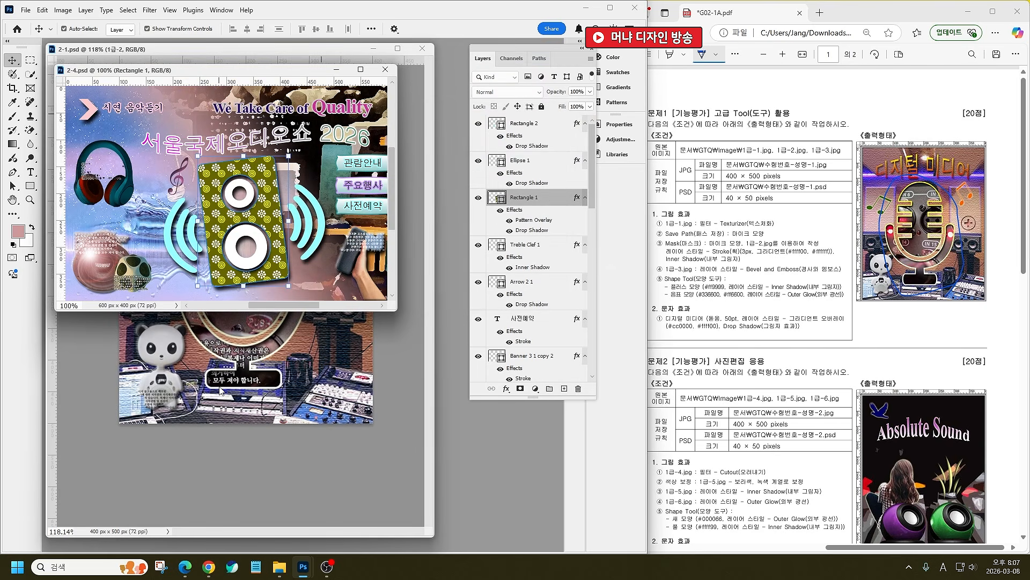
Step: Resize the 2-4 image to a width of 60 pixels, and save and close the document
{"action": "left_click", "coordinate": [63, 9]}
{"action": "left_click", "coordinate": [75, 104]}
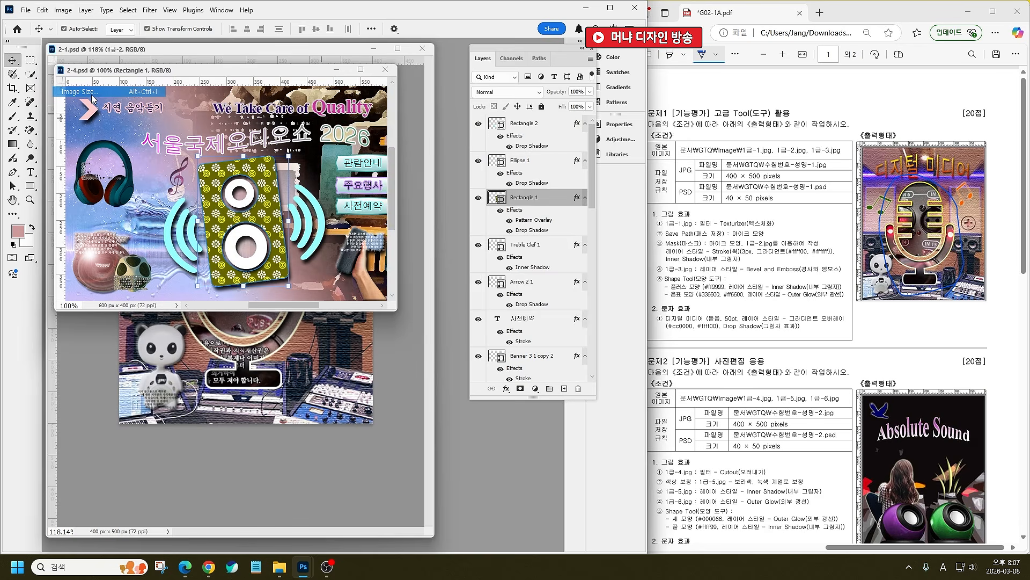
{"action": "key", "text": "BackSpace"}
{"action": "key", "text": "Return"}
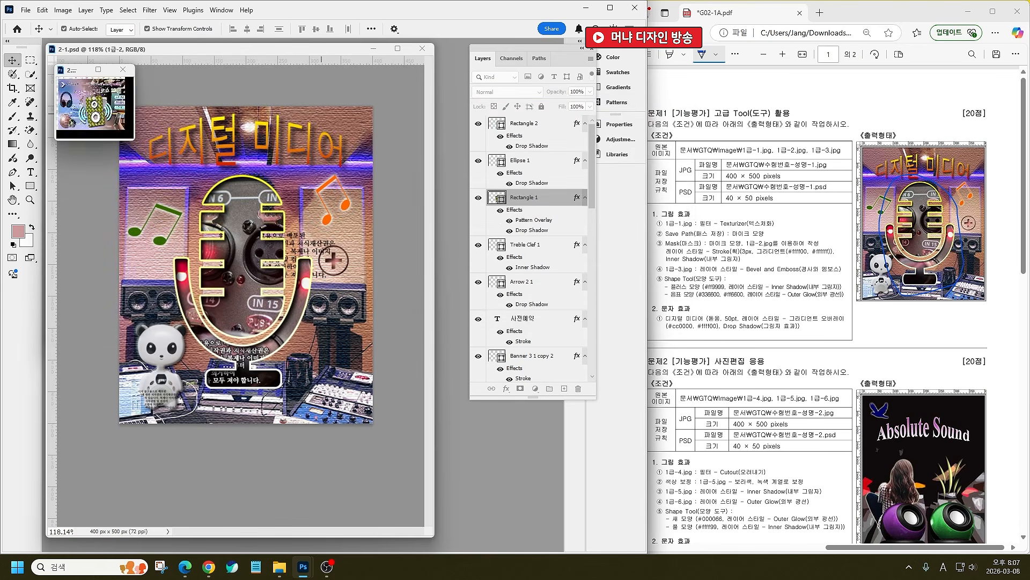
{"action": "key", "text": "ctrl+s"}
{"action": "key", "text": "ctrl+w"}
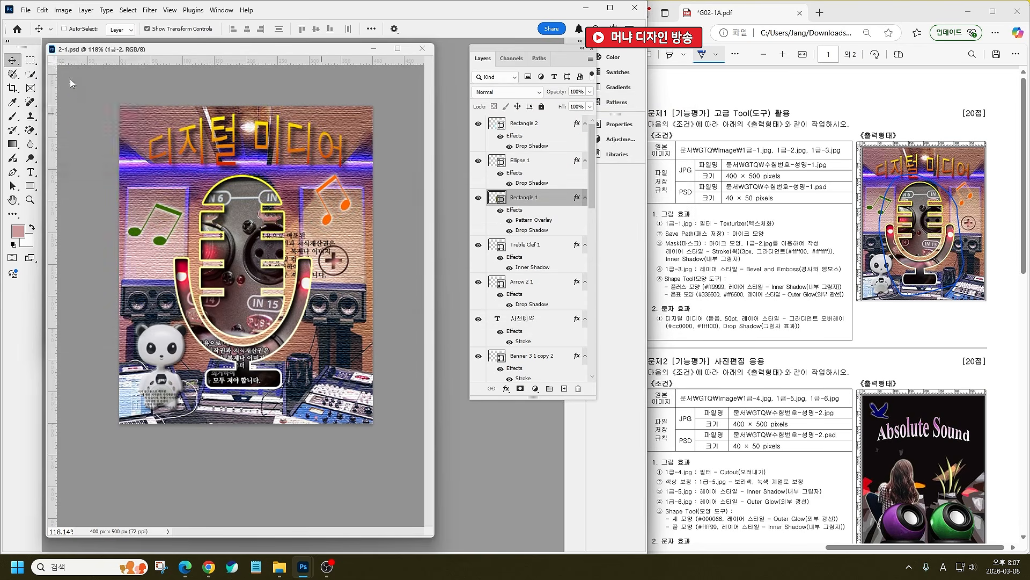
Step: Save a JPEG copy of the 2-1 document as 2-1 copy
{"action": "left_click", "coordinate": [64, 29]}
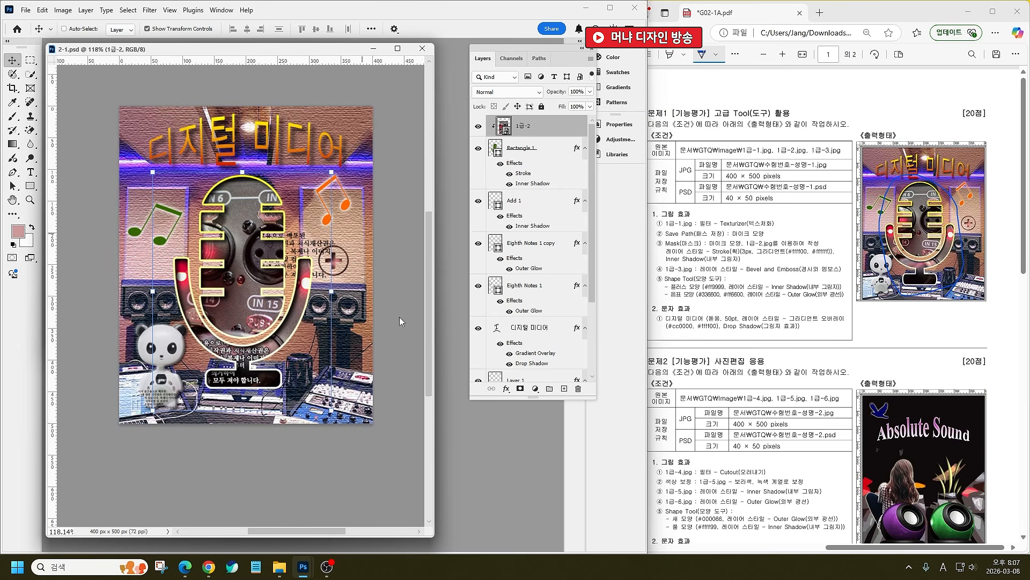
{"action": "key", "text": "ctrl+alt+s"}
{"action": "left_click", "coordinate": [216, 274]}
{"action": "left_click", "coordinate": [225, 366]}
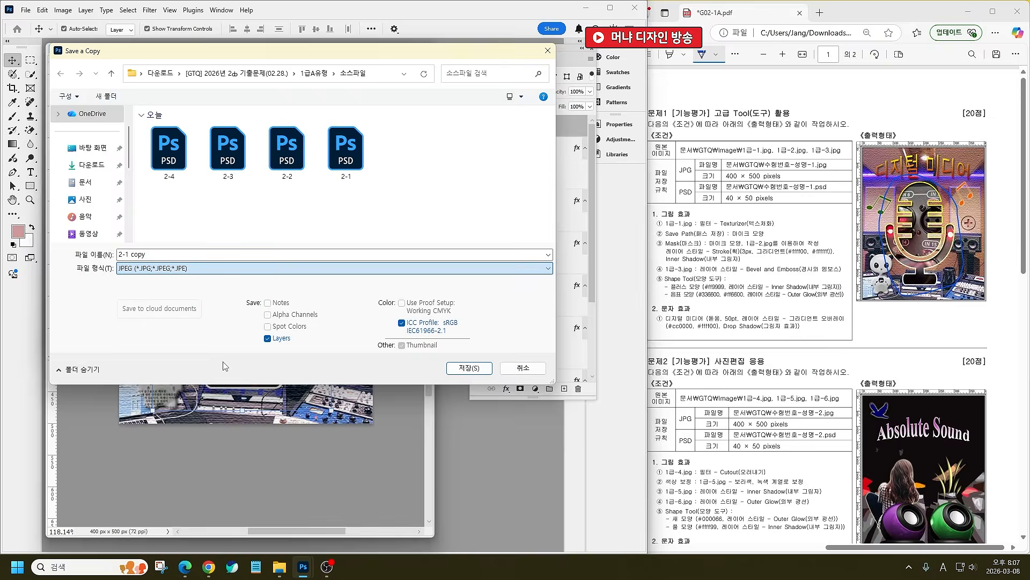
{"action": "key", "text": "Return"}
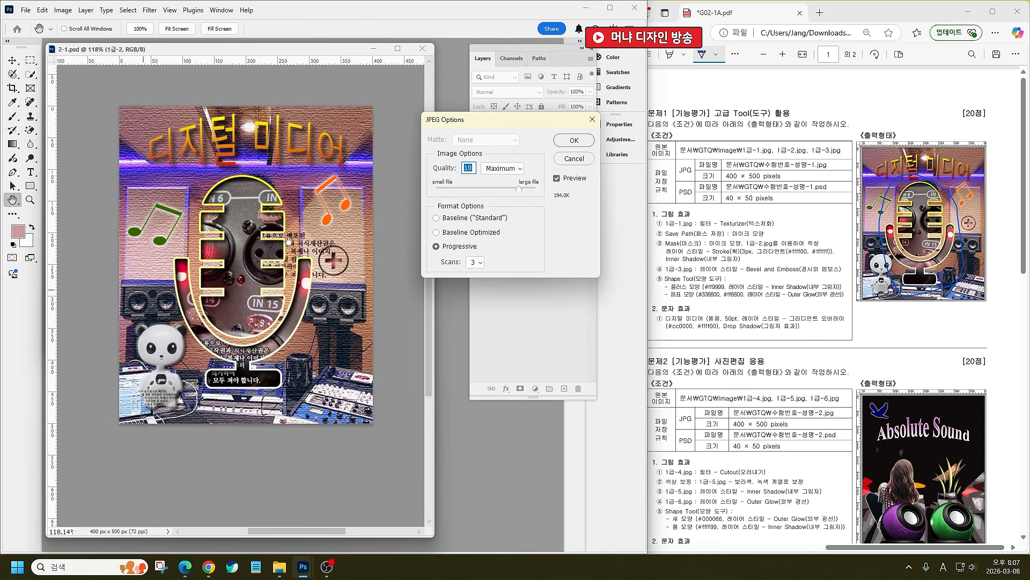
{"action": "key", "text": "Return"}
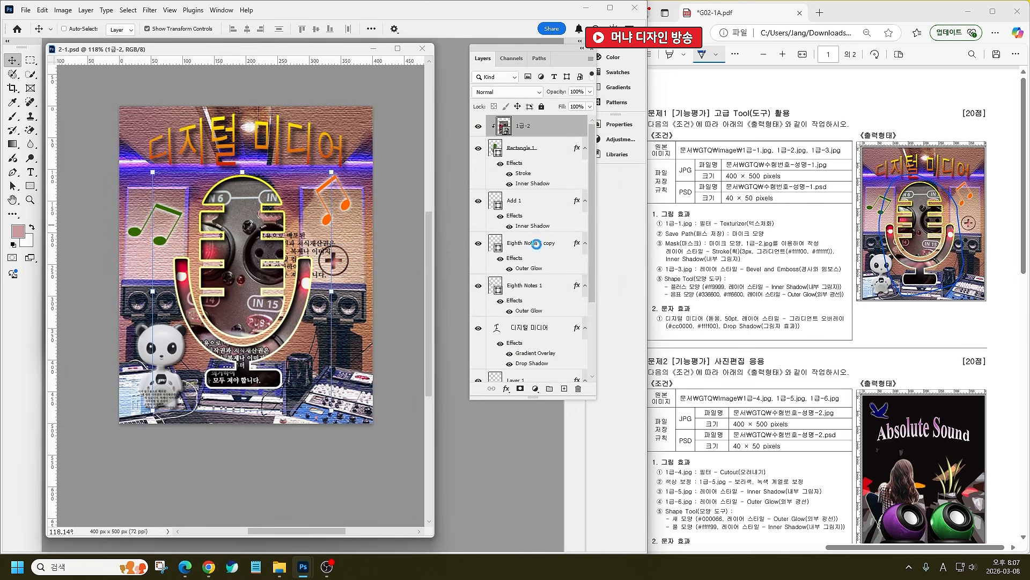
Step: Export 2-1 as a JPEG named 2-1 copy, replacing the existing file, with maximum quality 12 and Progressive format
{"action": "key", "text": "ctrl+alt+s"}
{"action": "left_click", "coordinate": [216, 269]}
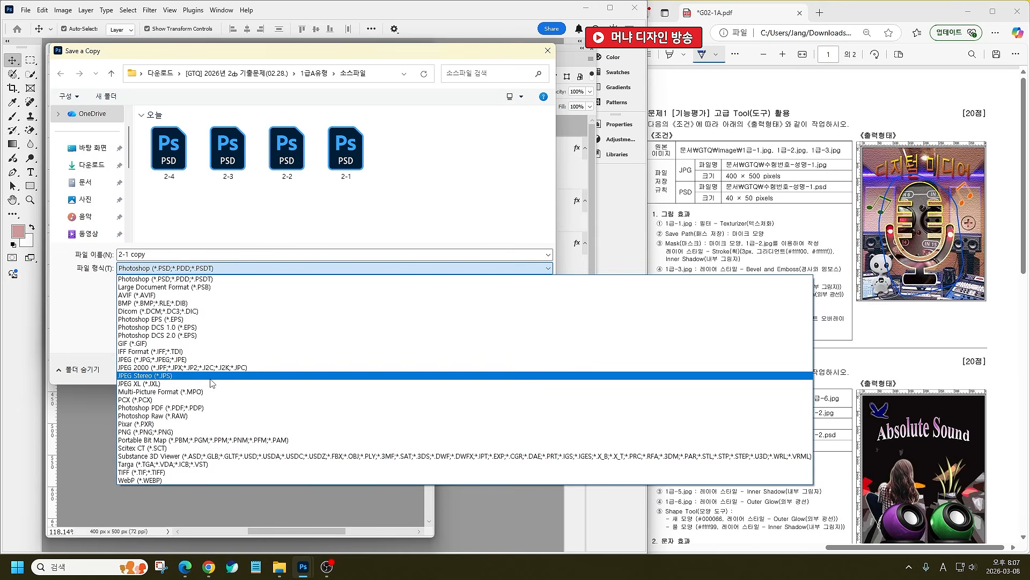
{"action": "left_click", "coordinate": [152, 359]}
{"action": "left_click", "coordinate": [468, 368]}
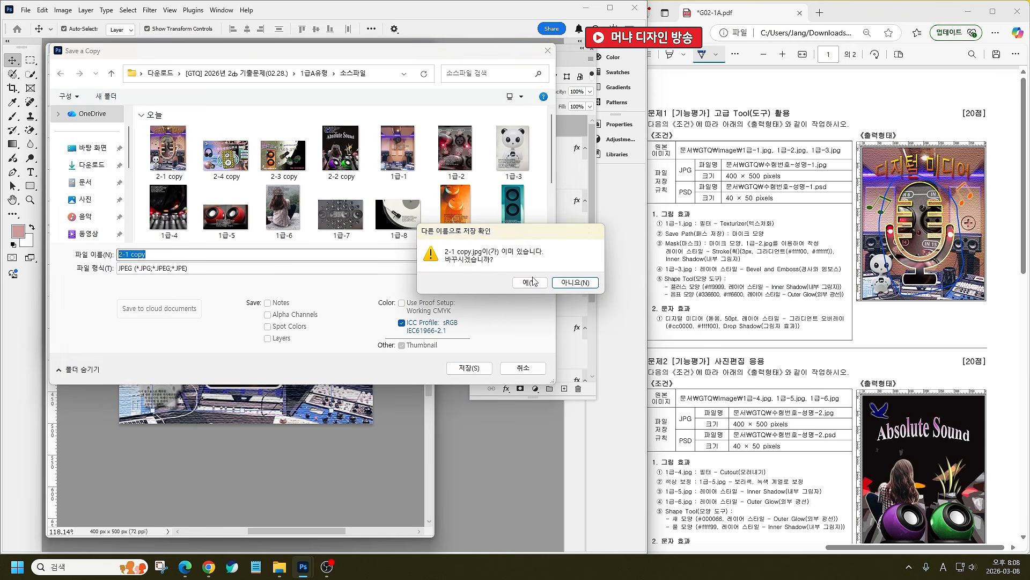
{"action": "left_click", "coordinate": [529, 280]}
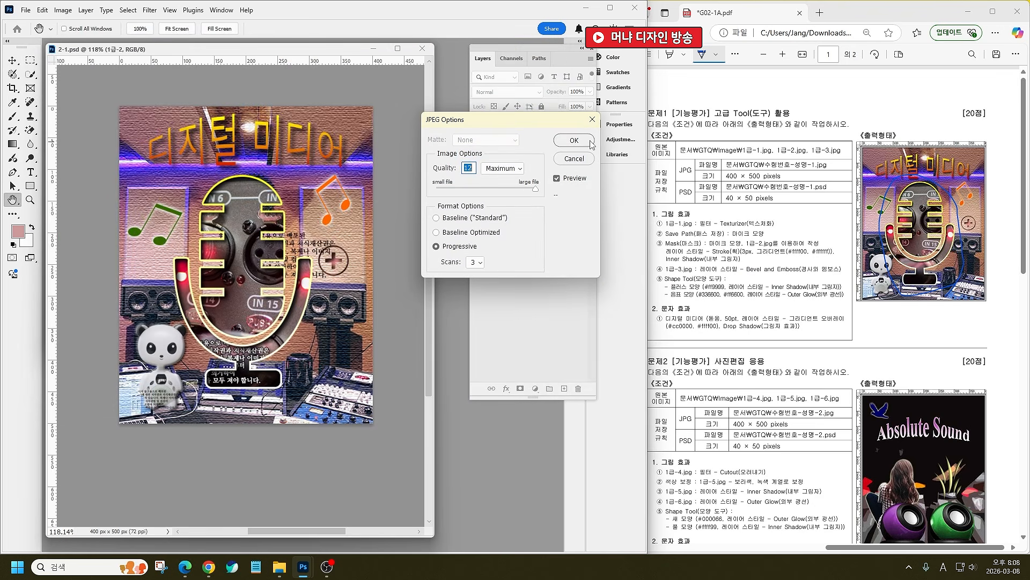
{"action": "left_click", "coordinate": [589, 141]}
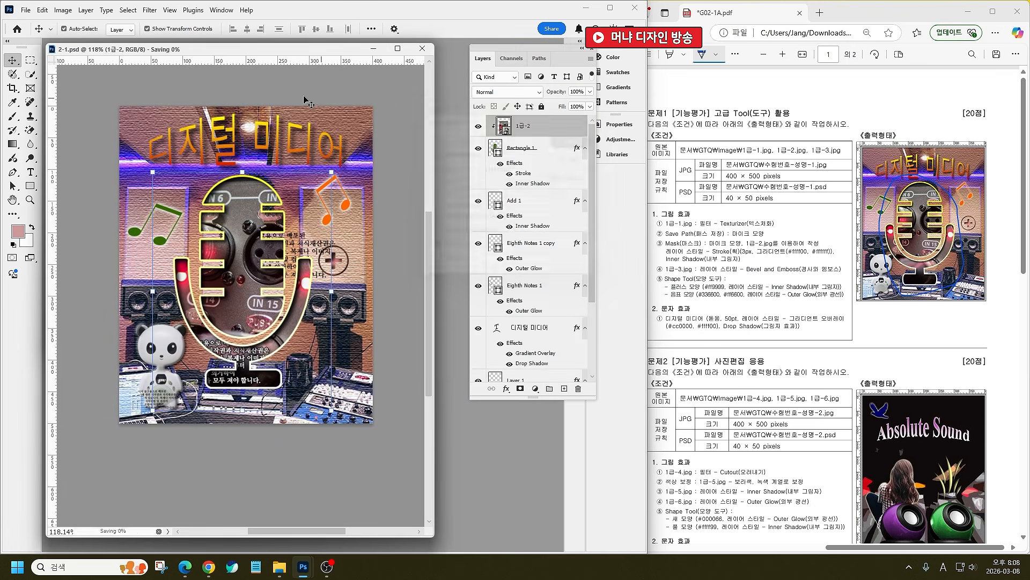
Step: Resize the 2-1 image to 40 × 50 pixels, save it, and close it along with 1급-3.jpg
{"action": "left_click", "coordinate": [63, 10]}
{"action": "left_click", "coordinate": [78, 92]}
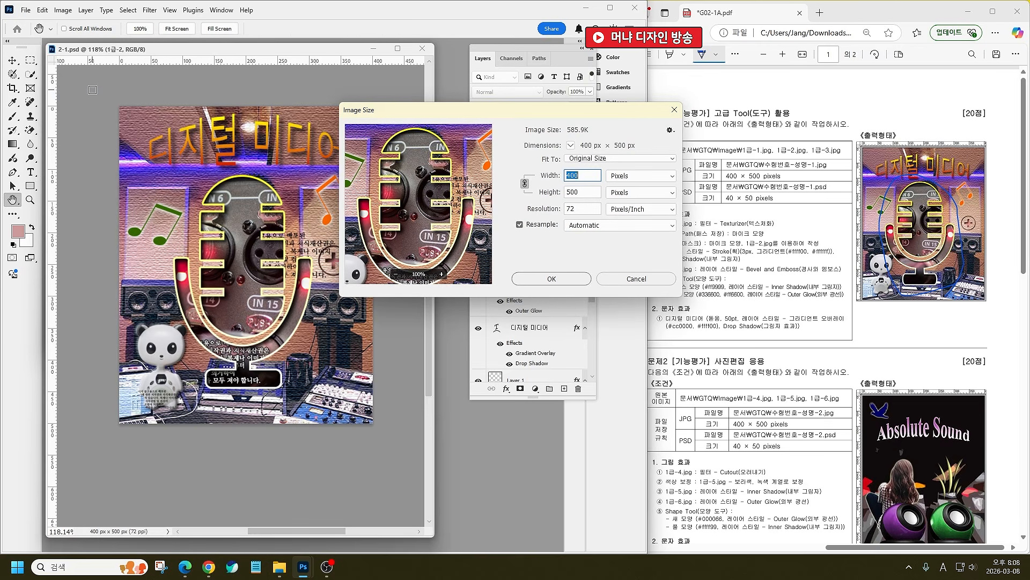
{"action": "key", "text": "BackSpace"}
{"action": "key", "text": "Return"}
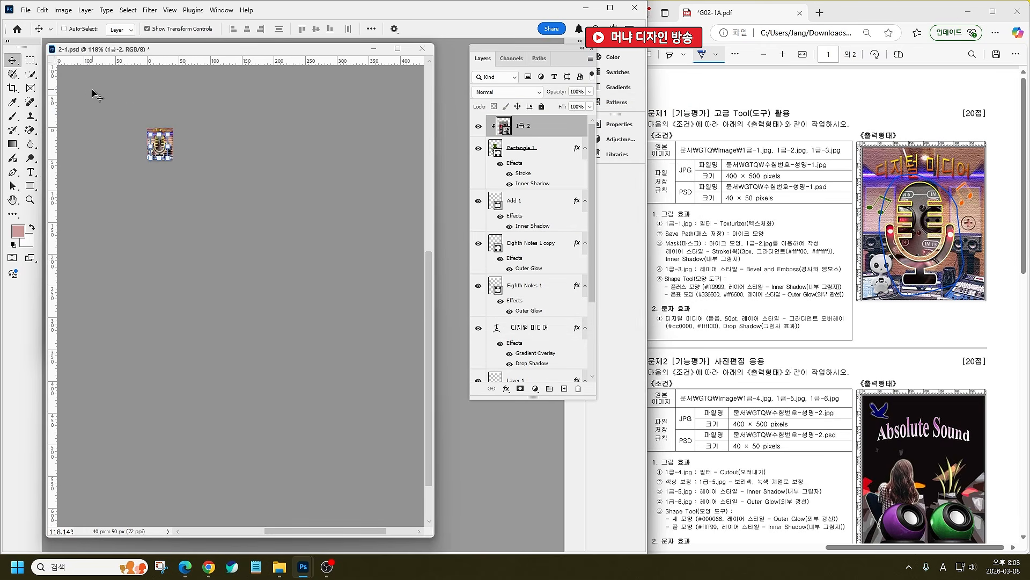
{"action": "key", "text": "ctrl+w"}
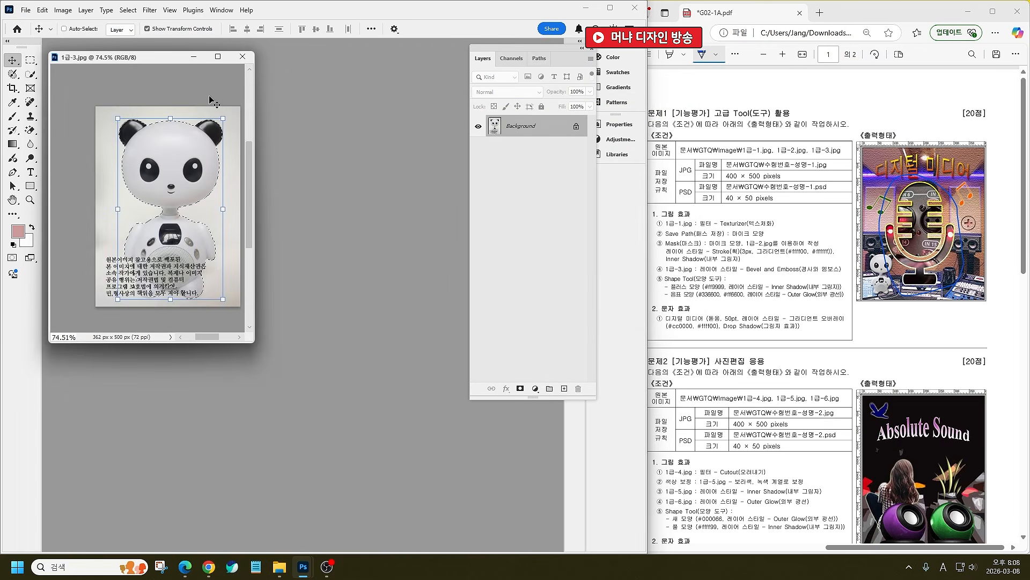
{"action": "key", "text": "ctrl+w"}
Step: Reopen the reduced 2-1.psd from the 소스파일 folder
{"action": "key", "text": "ctrl+o"}
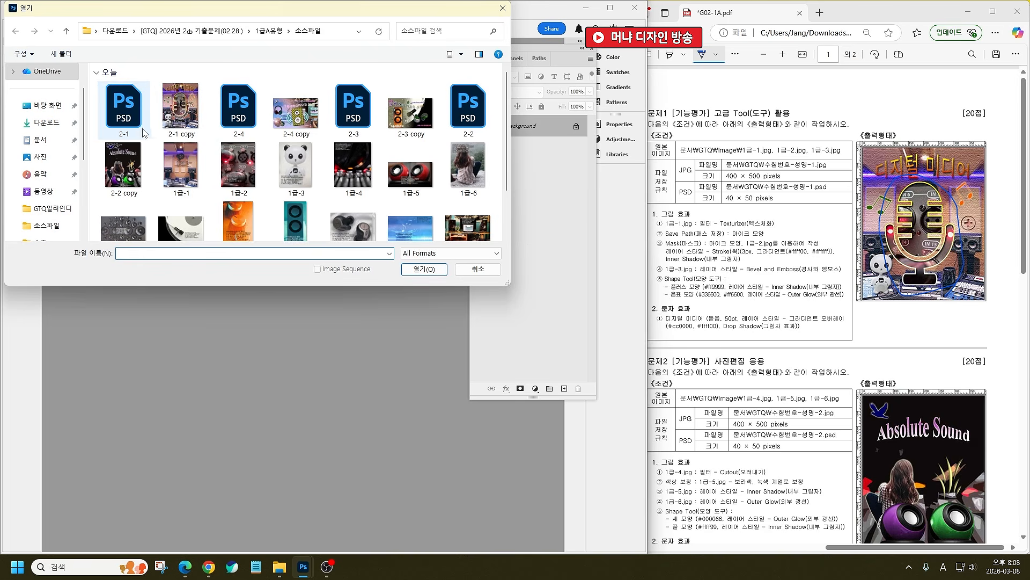
{"action": "left_click", "coordinate": [135, 111]}
{"action": "left_click", "coordinate": [138, 175], "text": "shift"}
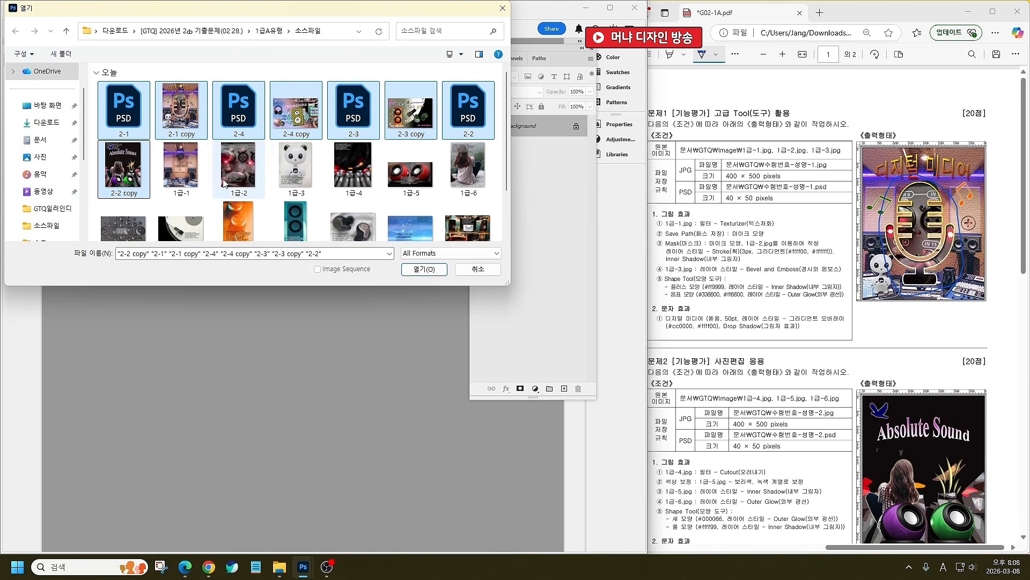
{"action": "left_click", "coordinate": [190, 118]}
{"action": "double_click", "coordinate": [119, 105]}
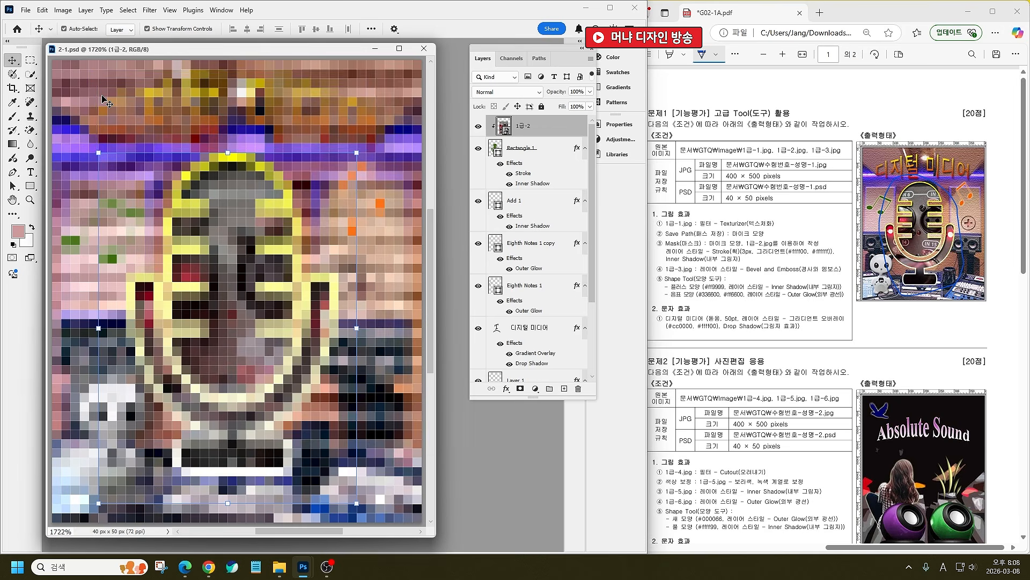
Step: Examine the layers and the saved 마이크 모양 path in the reduced 2-1 document
{"action": "left_click", "coordinate": [104, 100]}
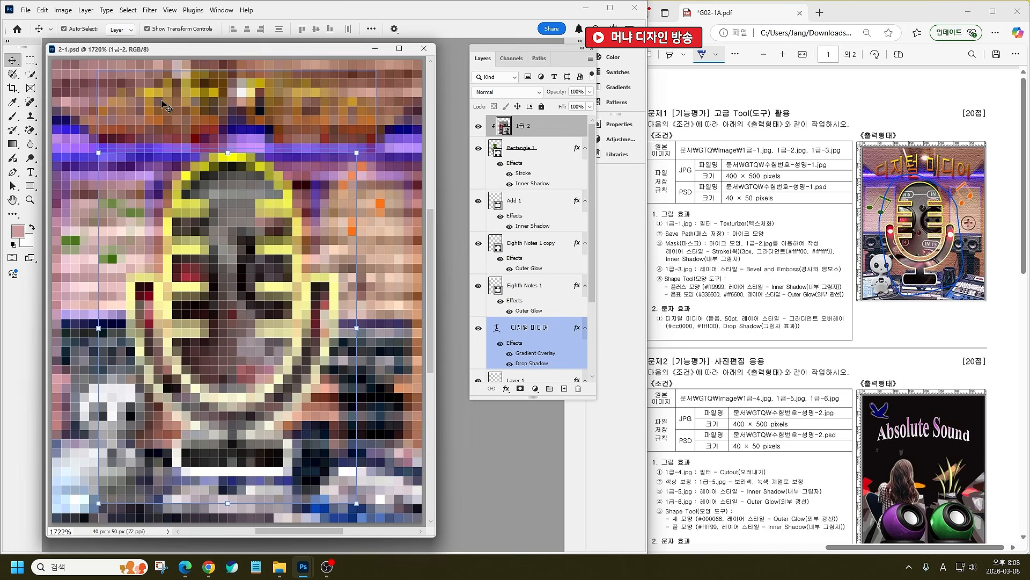
{"action": "left_click", "coordinate": [202, 164]}
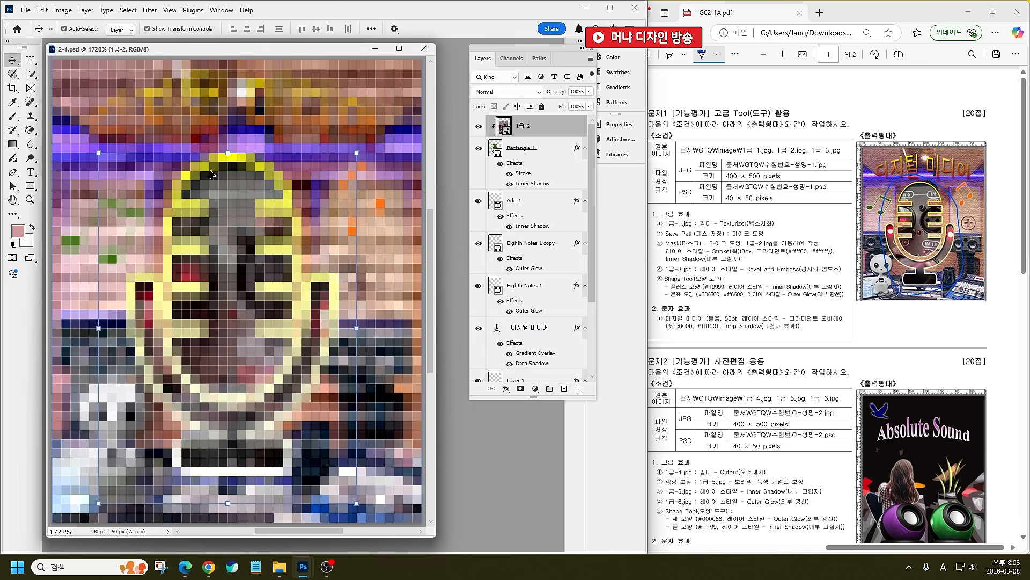
{"action": "left_click_drag", "start_coordinate": [546, 399], "coordinate": [547, 460]}
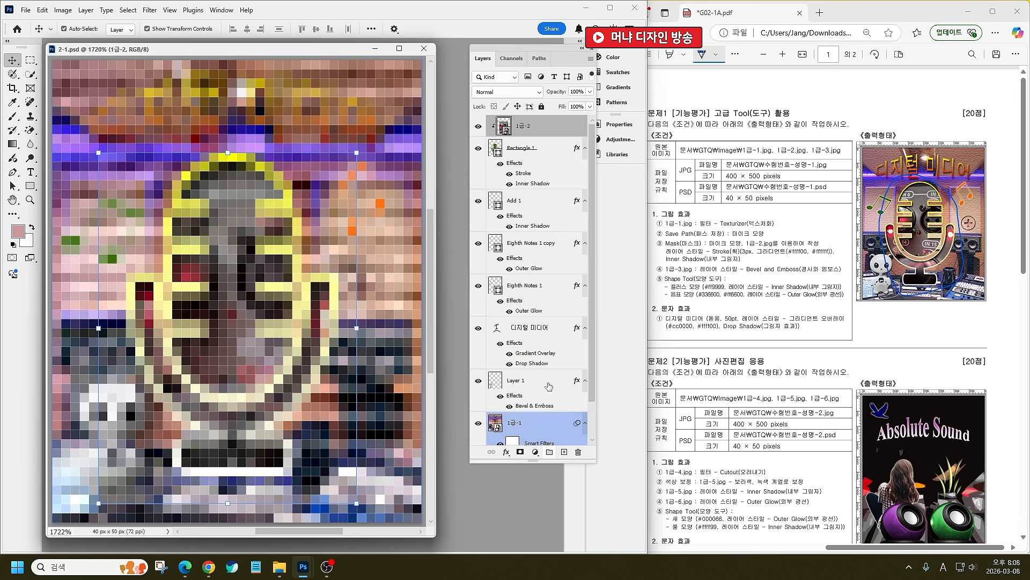
{"action": "left_click", "coordinate": [539, 58]}
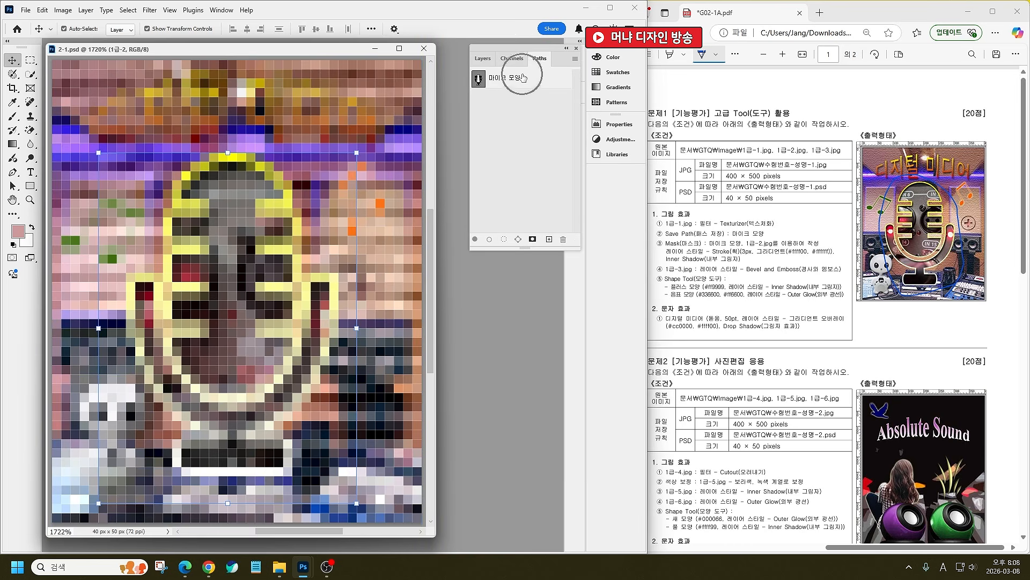
{"action": "key", "text": "ctrl"}
{"action": "key", "text": "ctrl"}
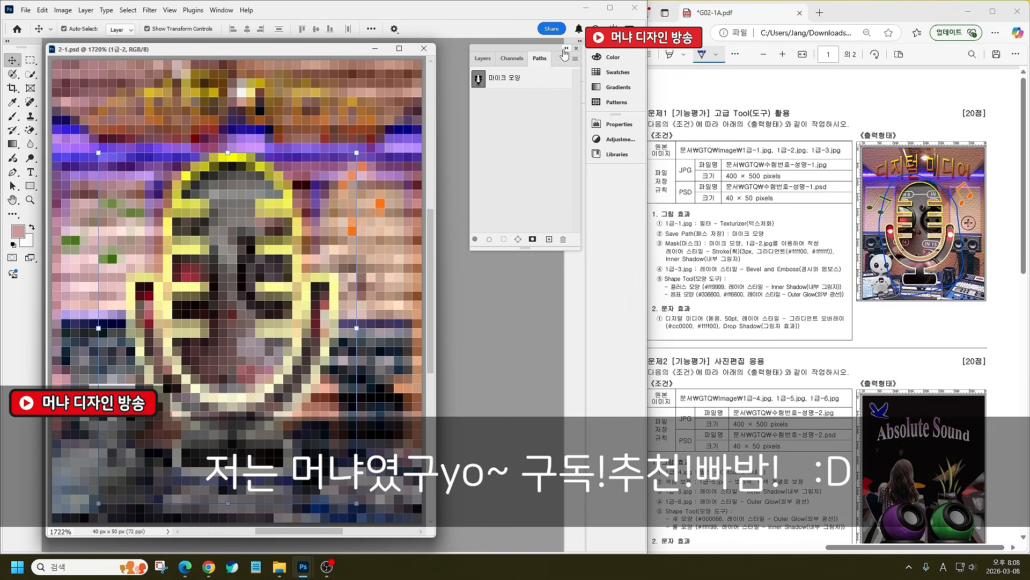
{"action": "left_click_drag", "start_coordinate": [559, 52], "coordinate": [551, 50]}
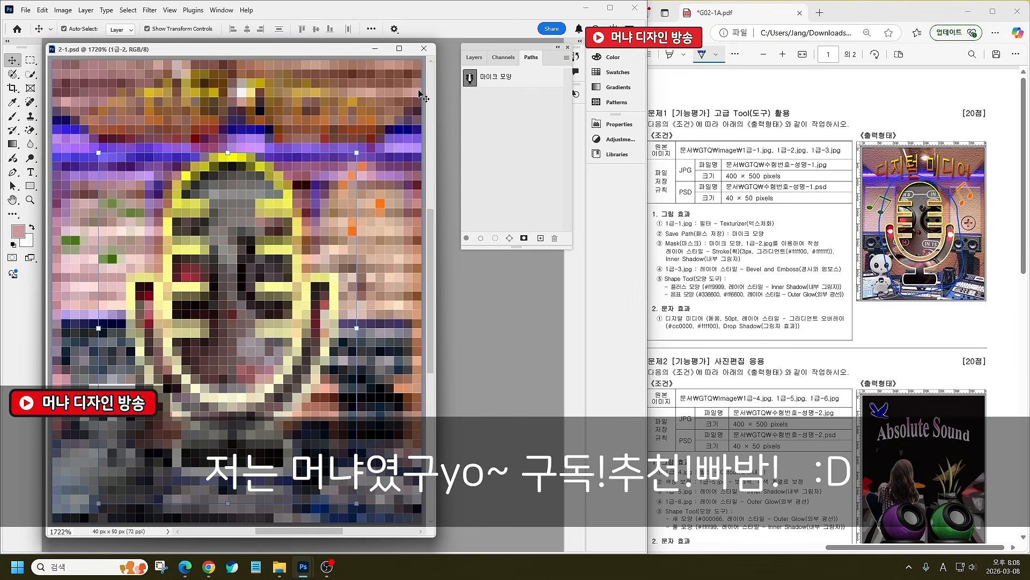